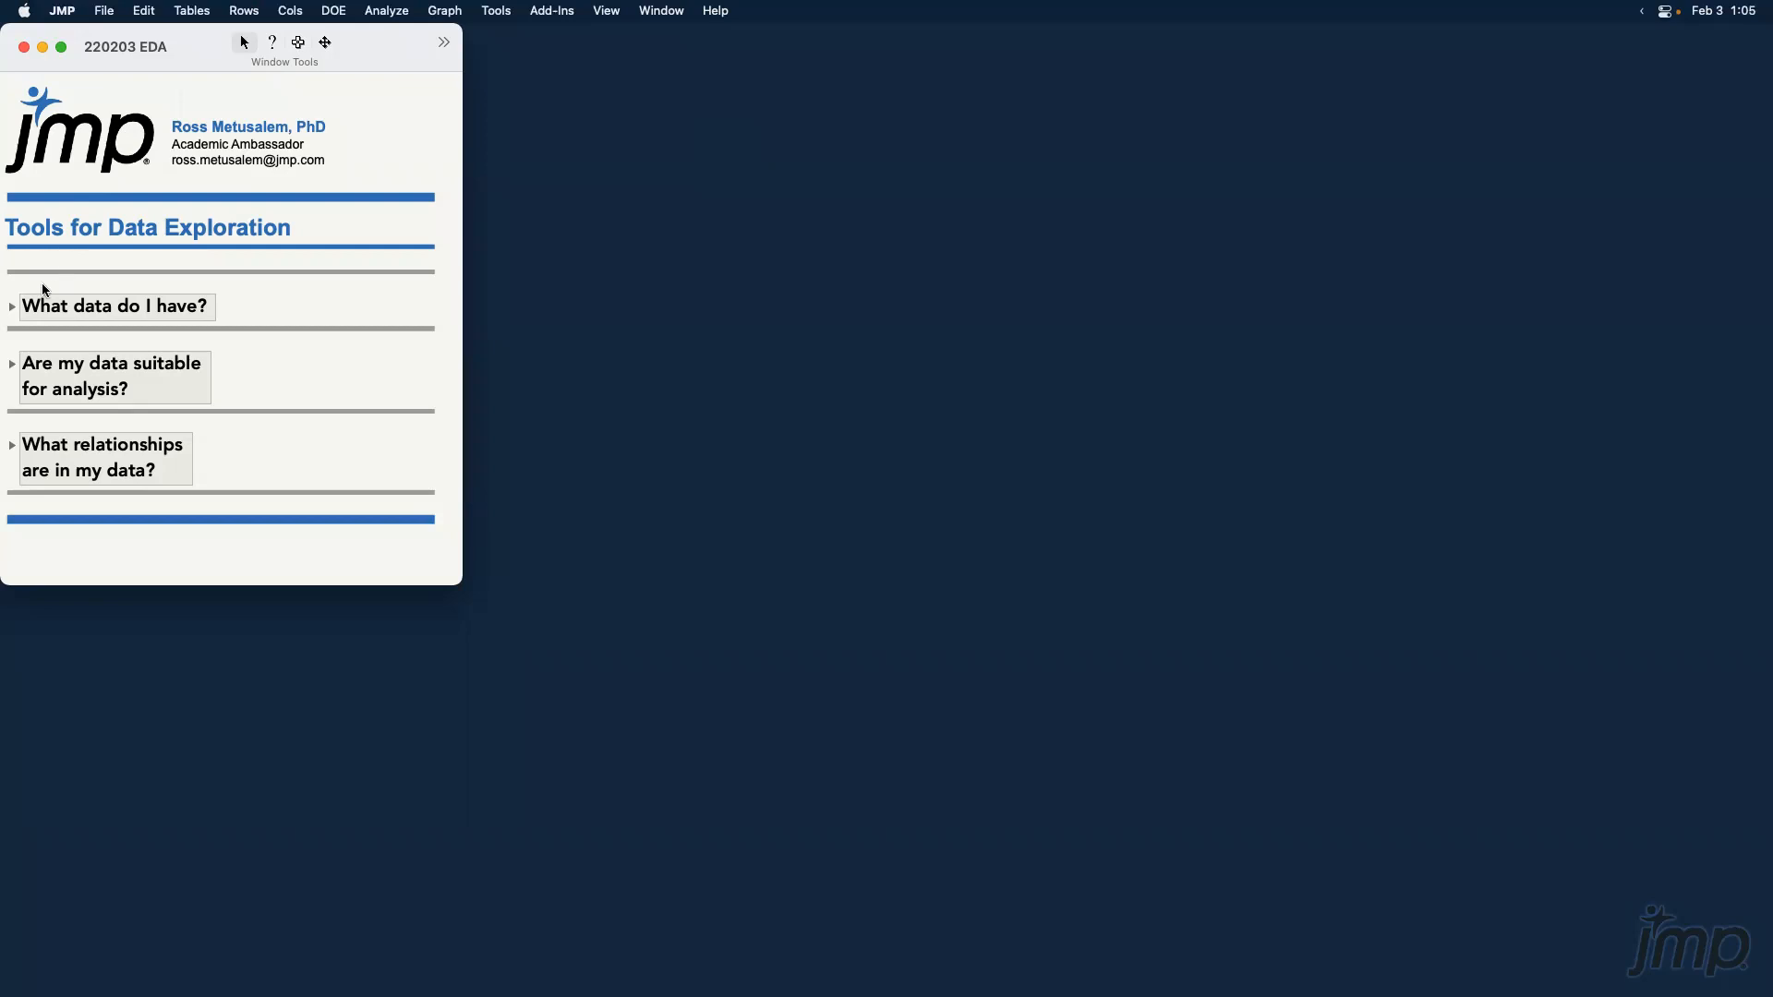
Expand the "What data do I have?" section of the journal and open its linked Global Cities data table.
{"action": "left_click", "coordinate": [12, 309]}
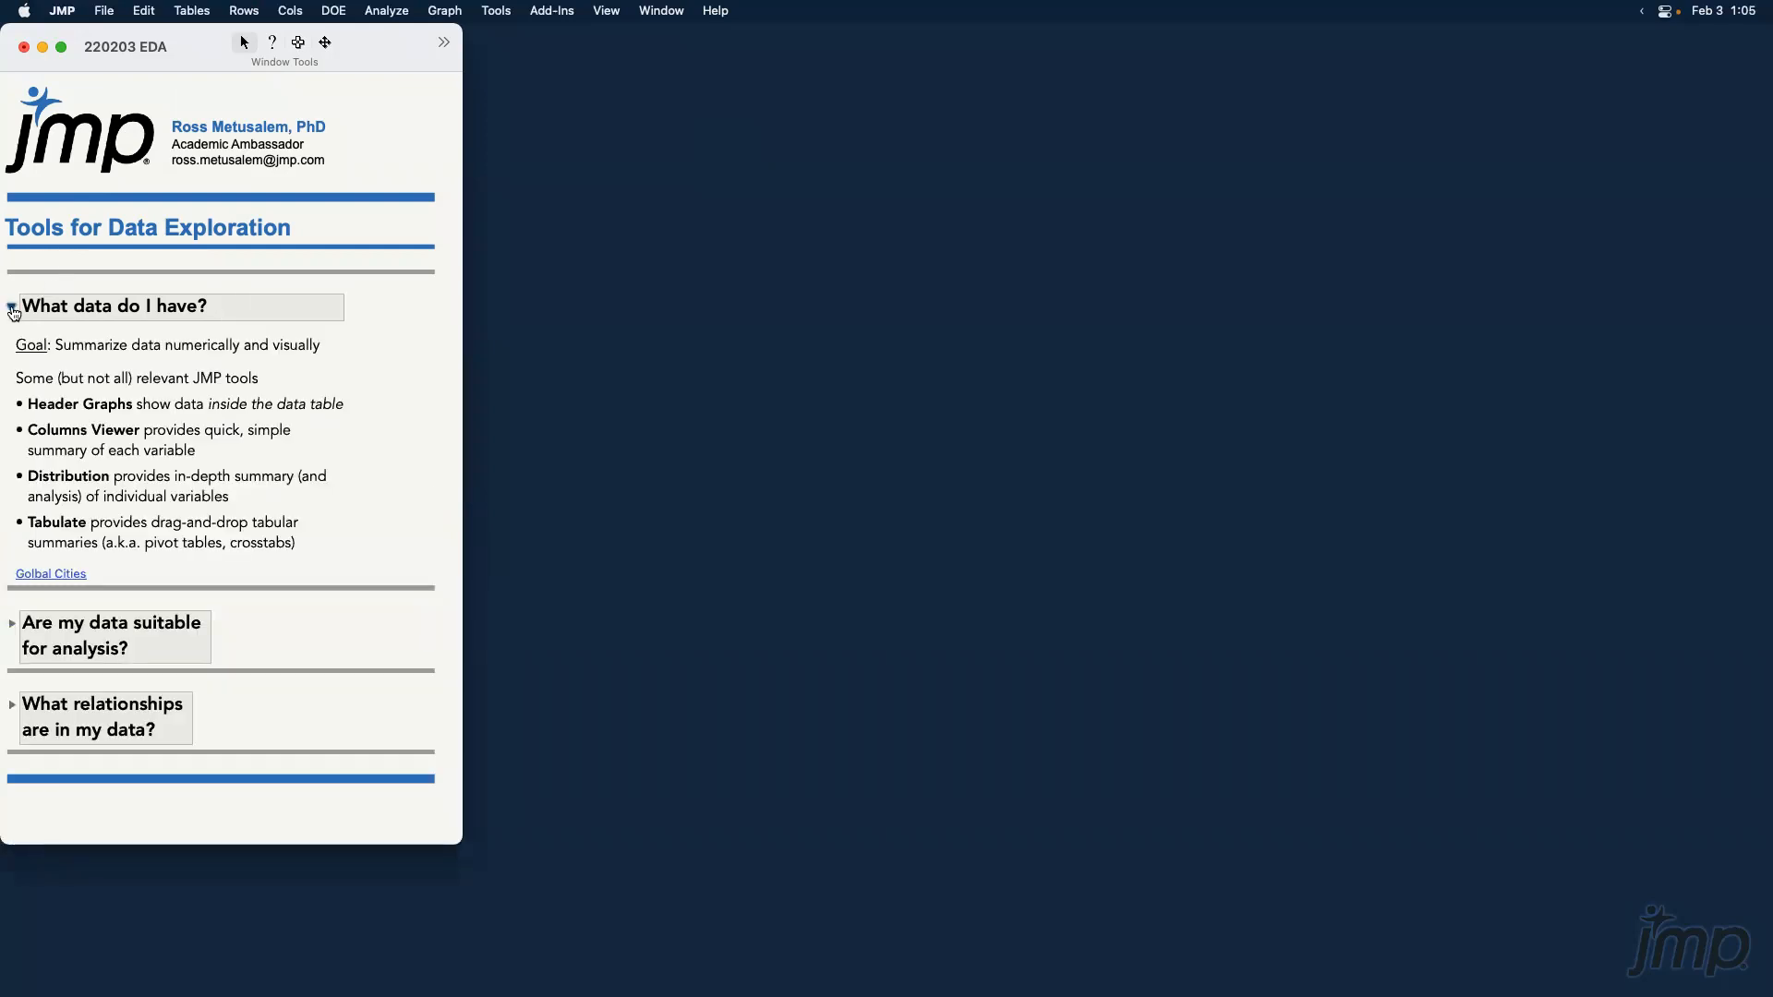
{"action": "triple_click", "coordinate": [163, 343]}
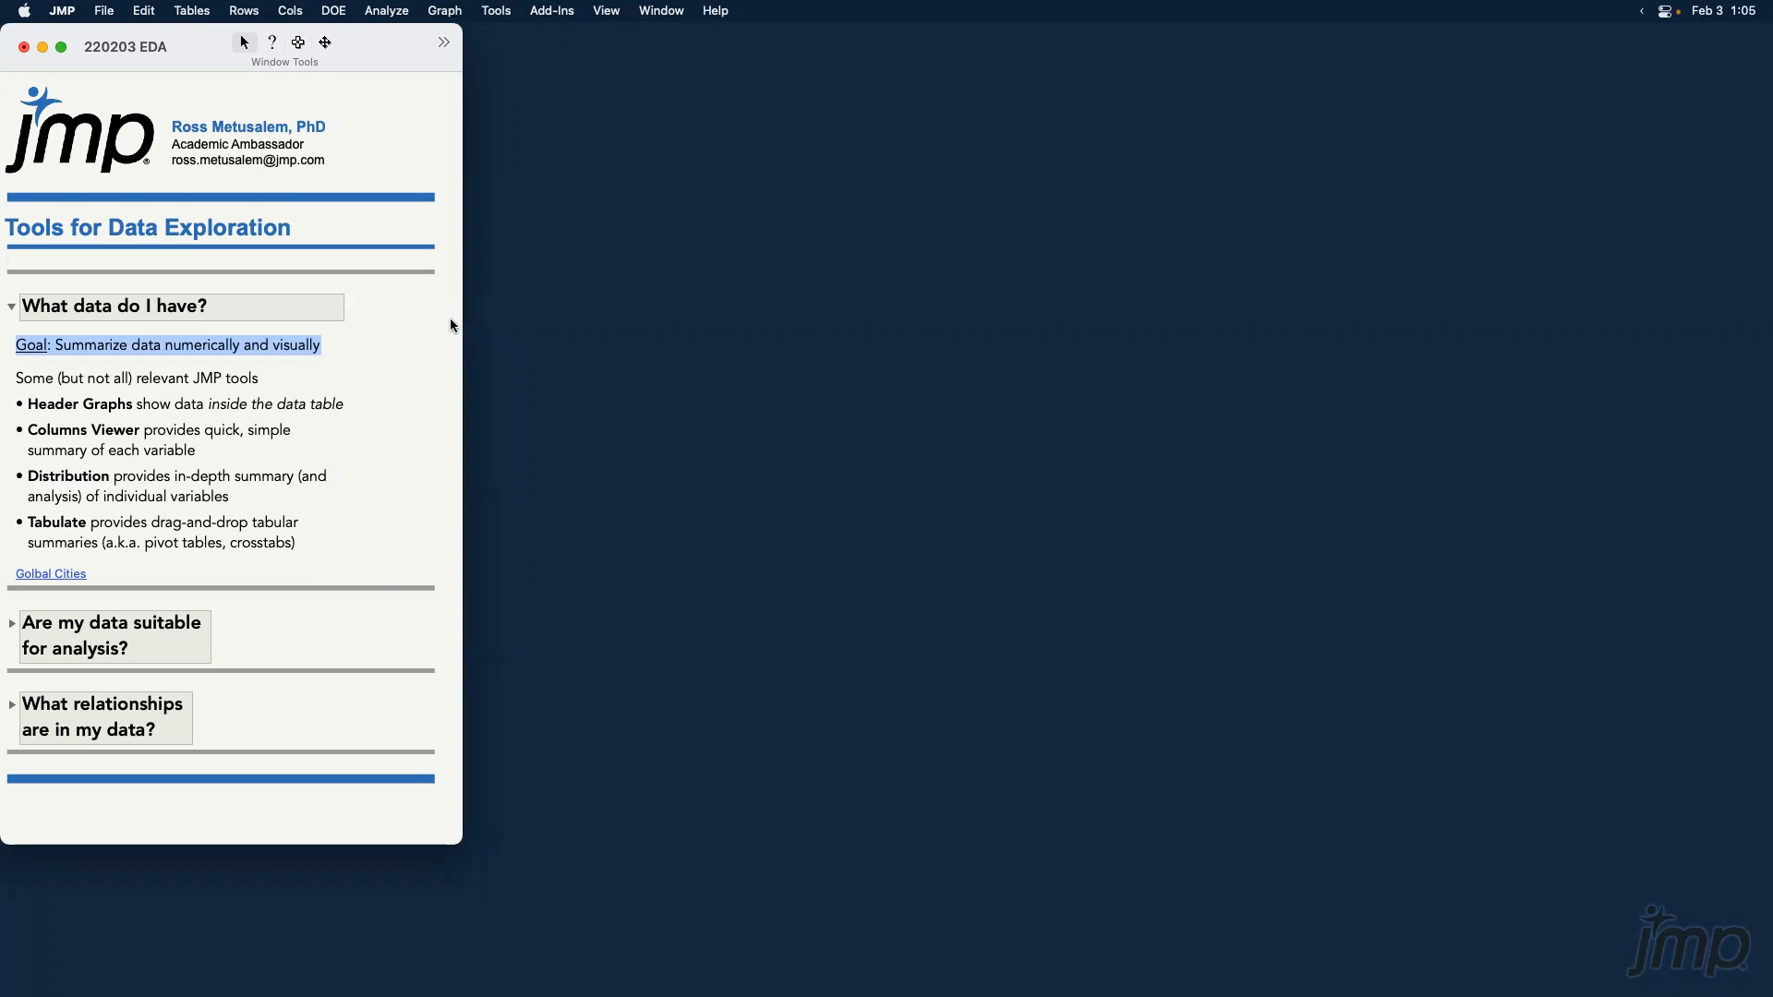
{"action": "left_click", "coordinate": [249, 374]}
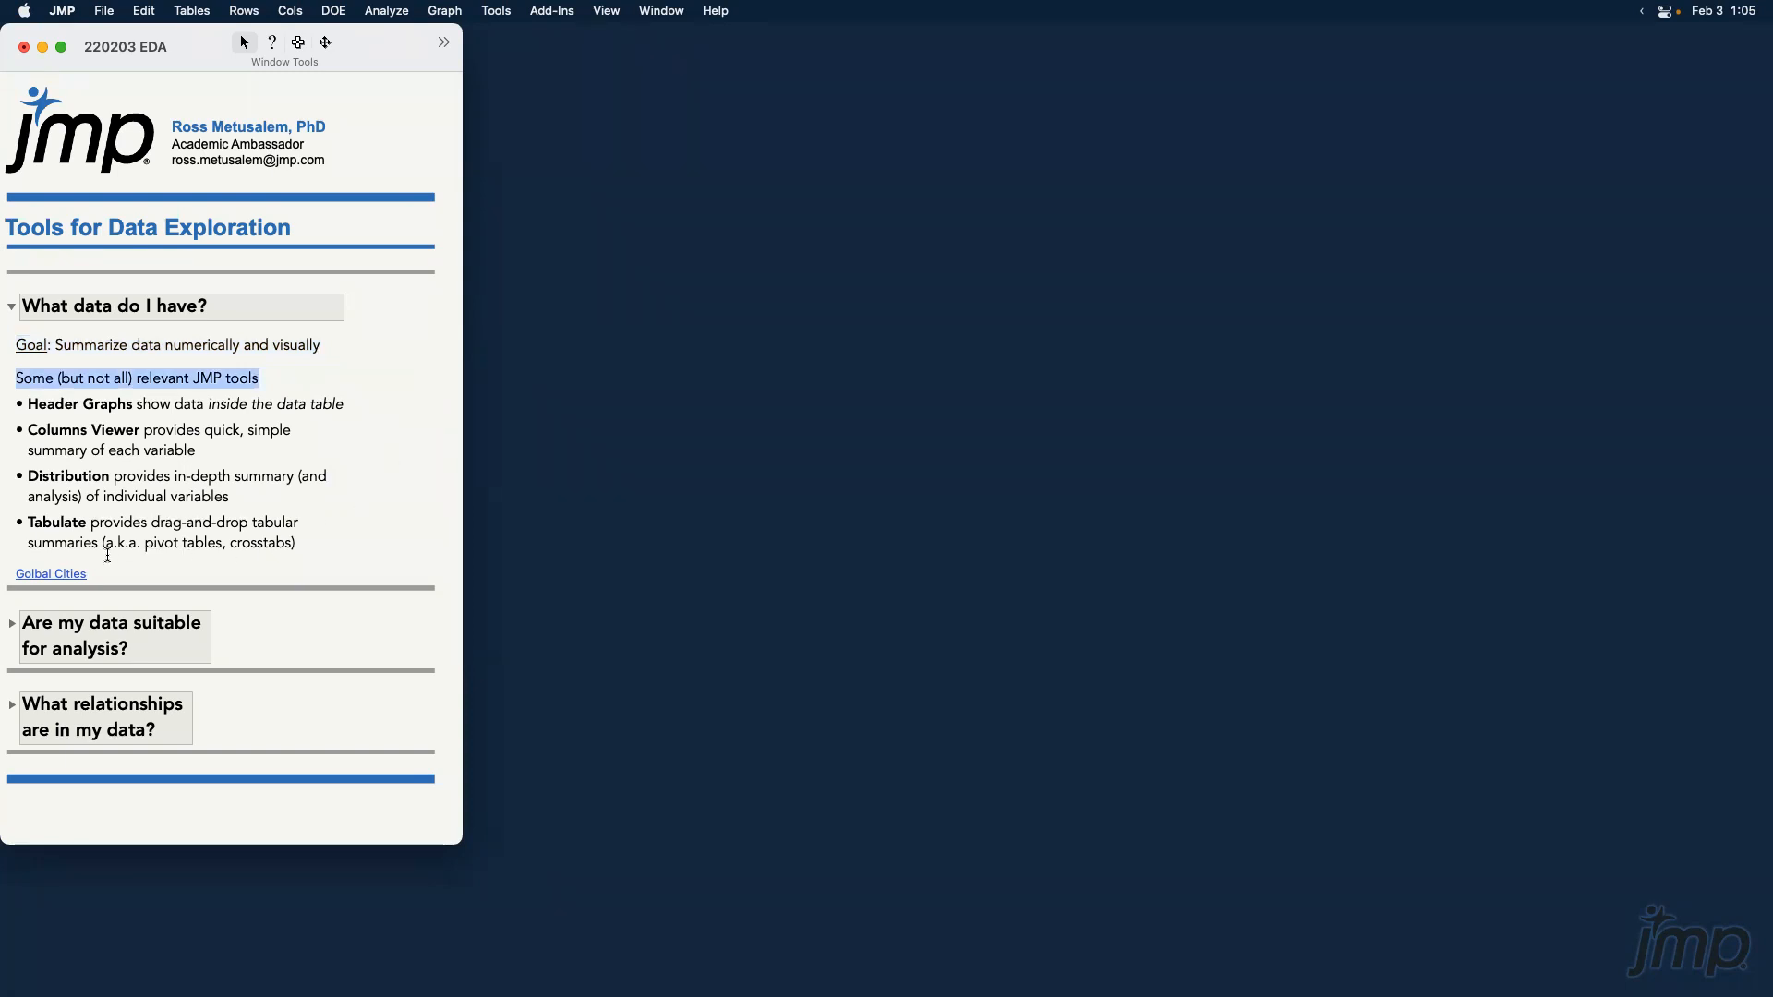
{"action": "left_click", "coordinate": [81, 576]}
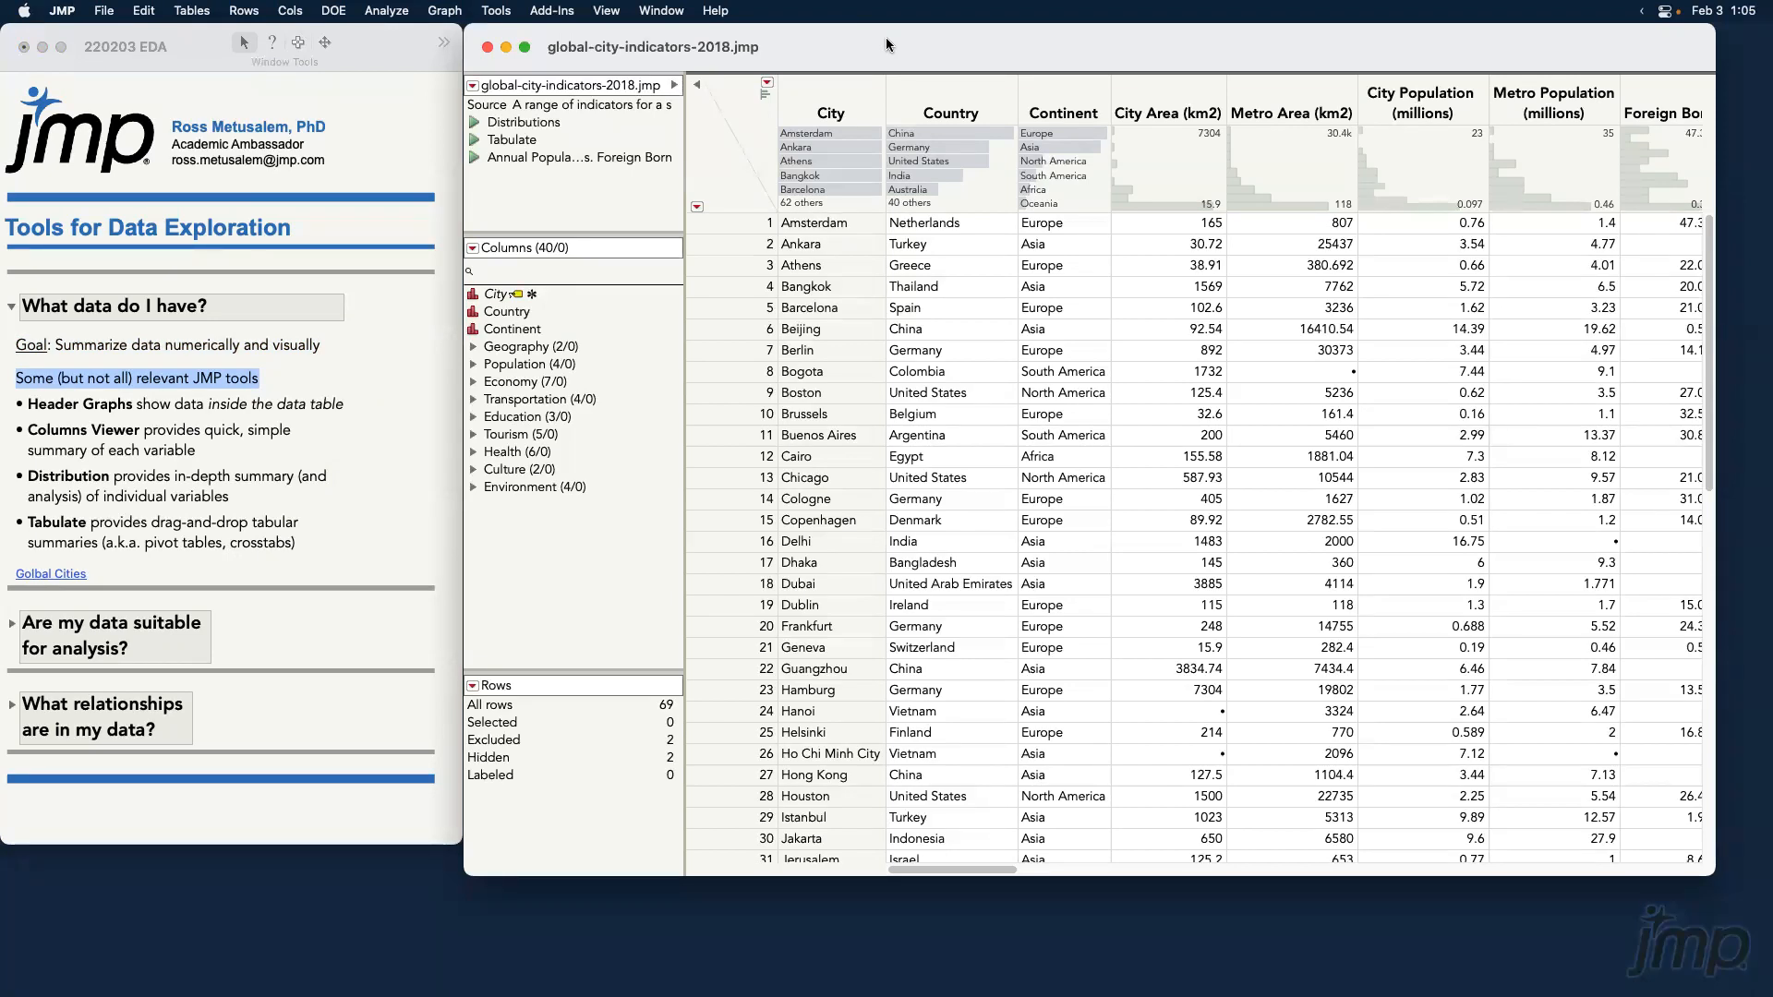
Examine which table columns belong to the Geography, Population and Economy column groups, and clear the column selection.
{"action": "left_click_drag", "start_coordinate": [752, 430], "coordinate": [675, 691]}
{"action": "left_click", "coordinate": [563, 352]}
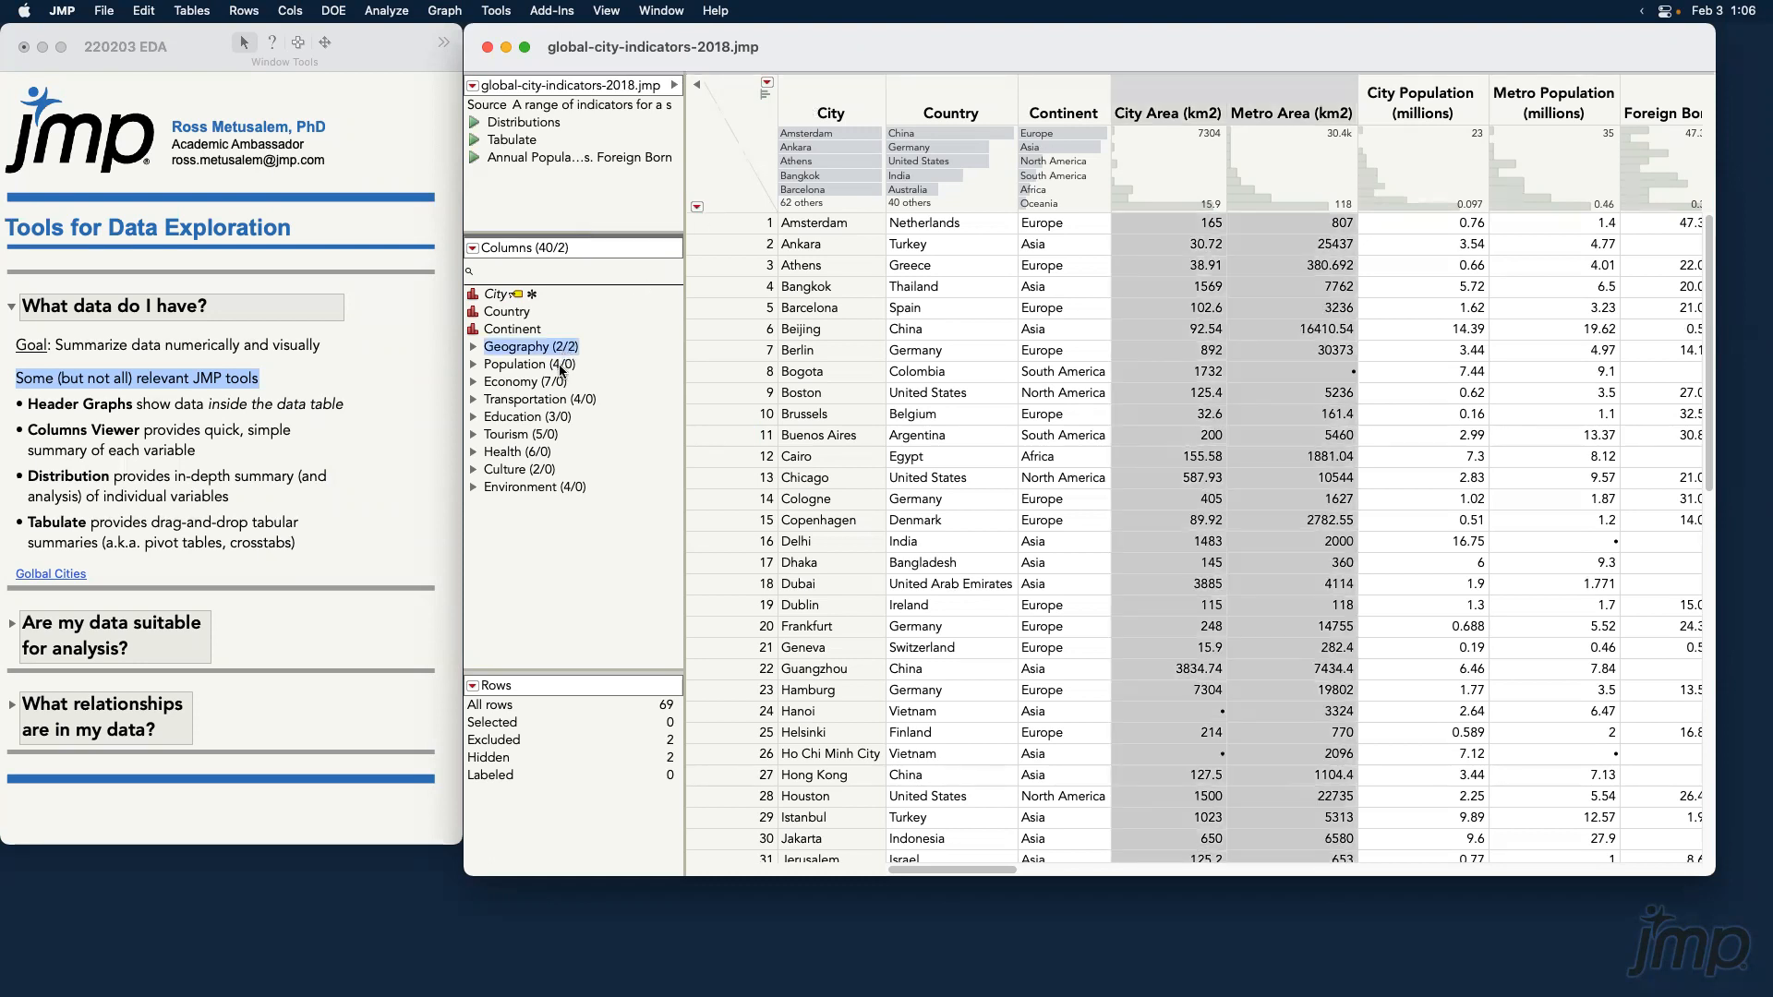
{"action": "left_click", "coordinate": [561, 368]}
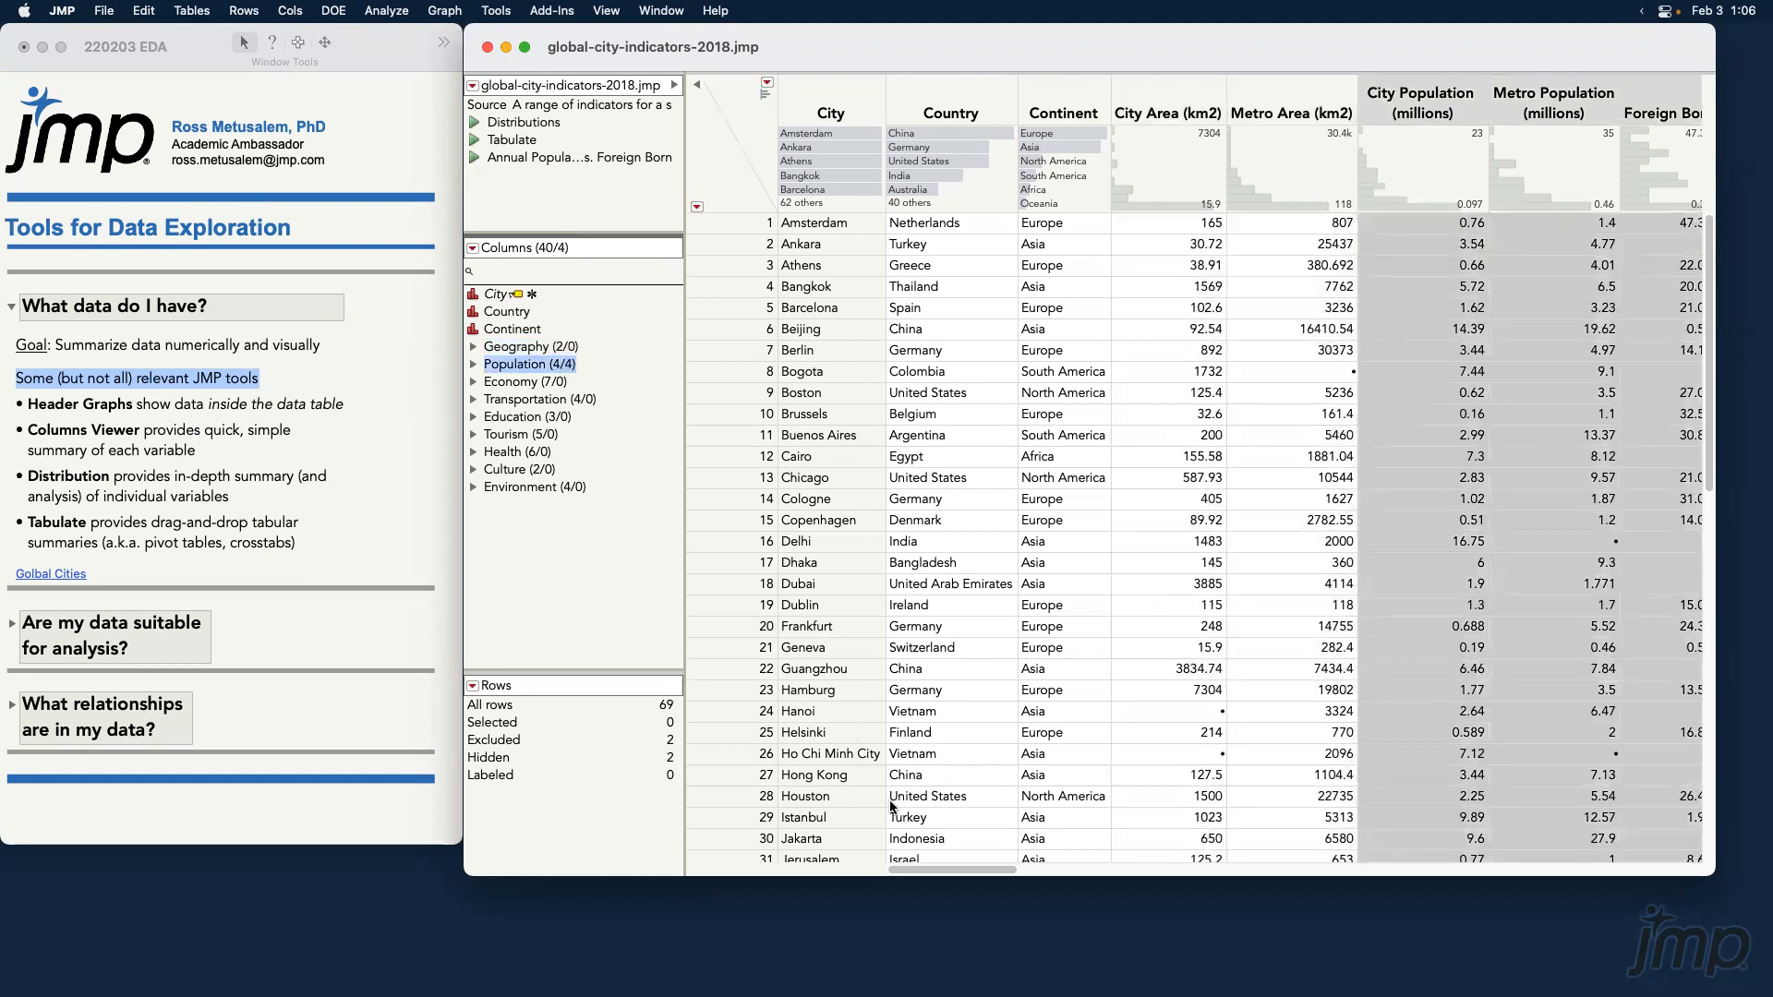
{"action": "left_click_drag", "start_coordinate": [942, 872], "coordinate": [1050, 877]}
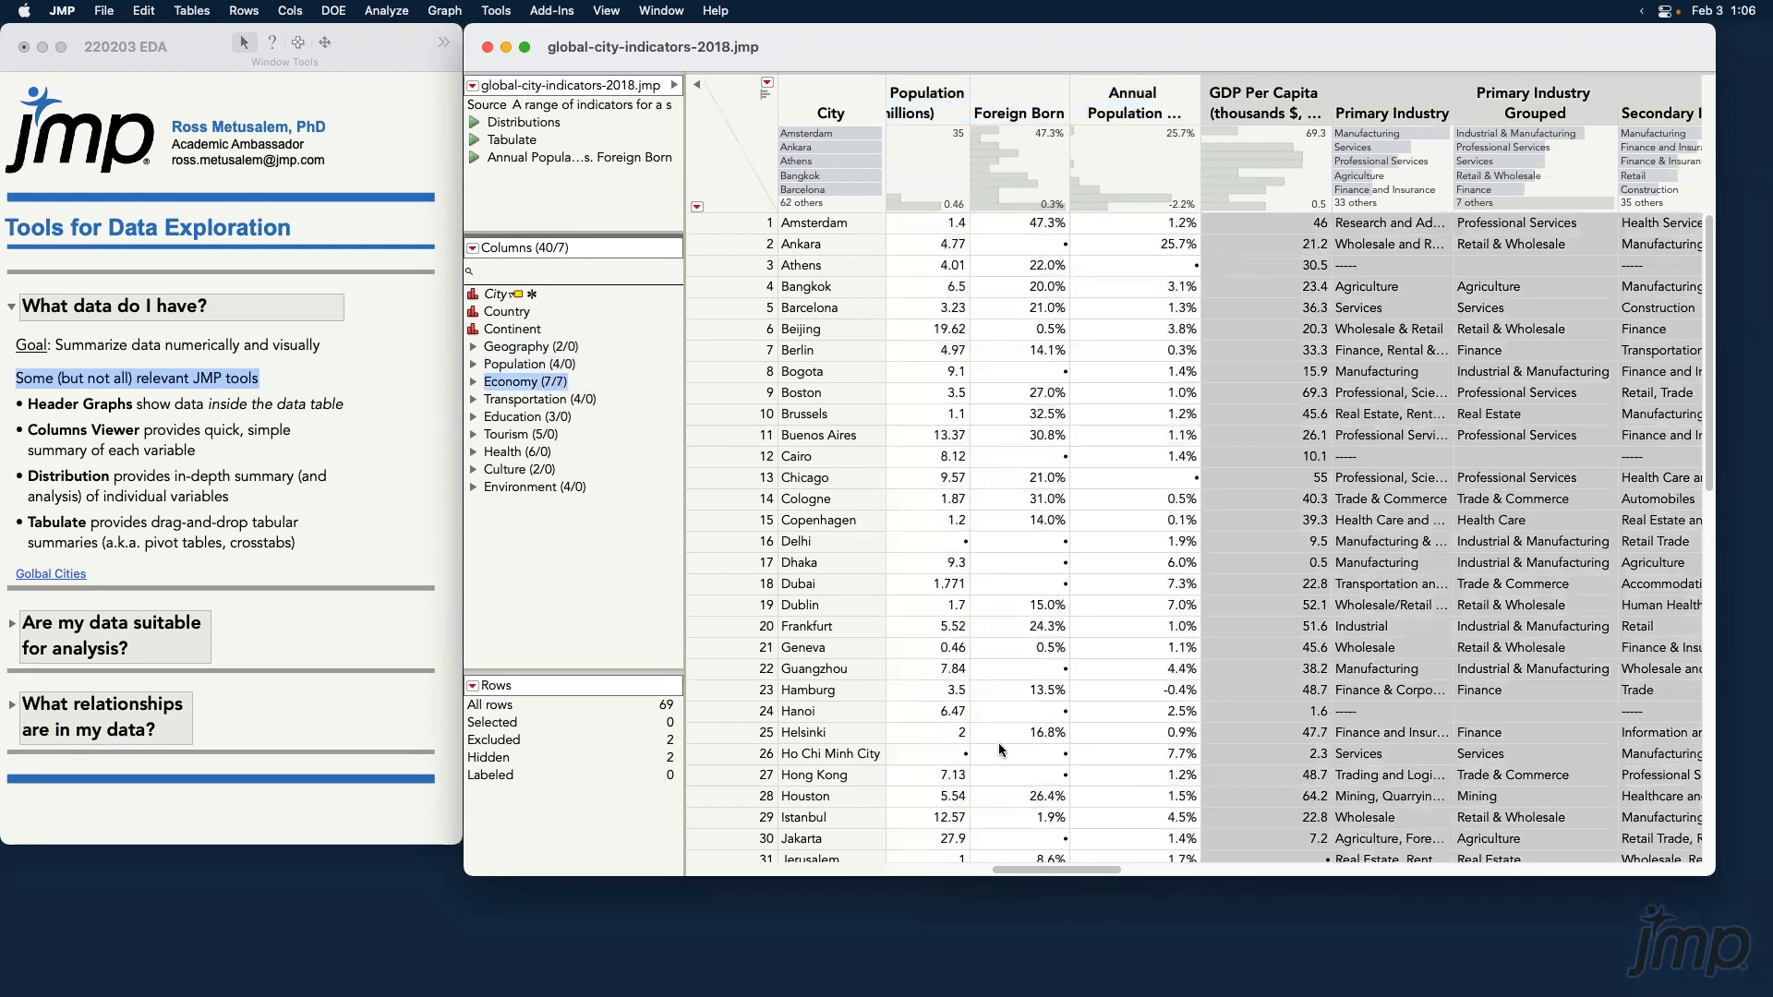
{"action": "left_click_drag", "start_coordinate": [1092, 870], "coordinate": [940, 845]}
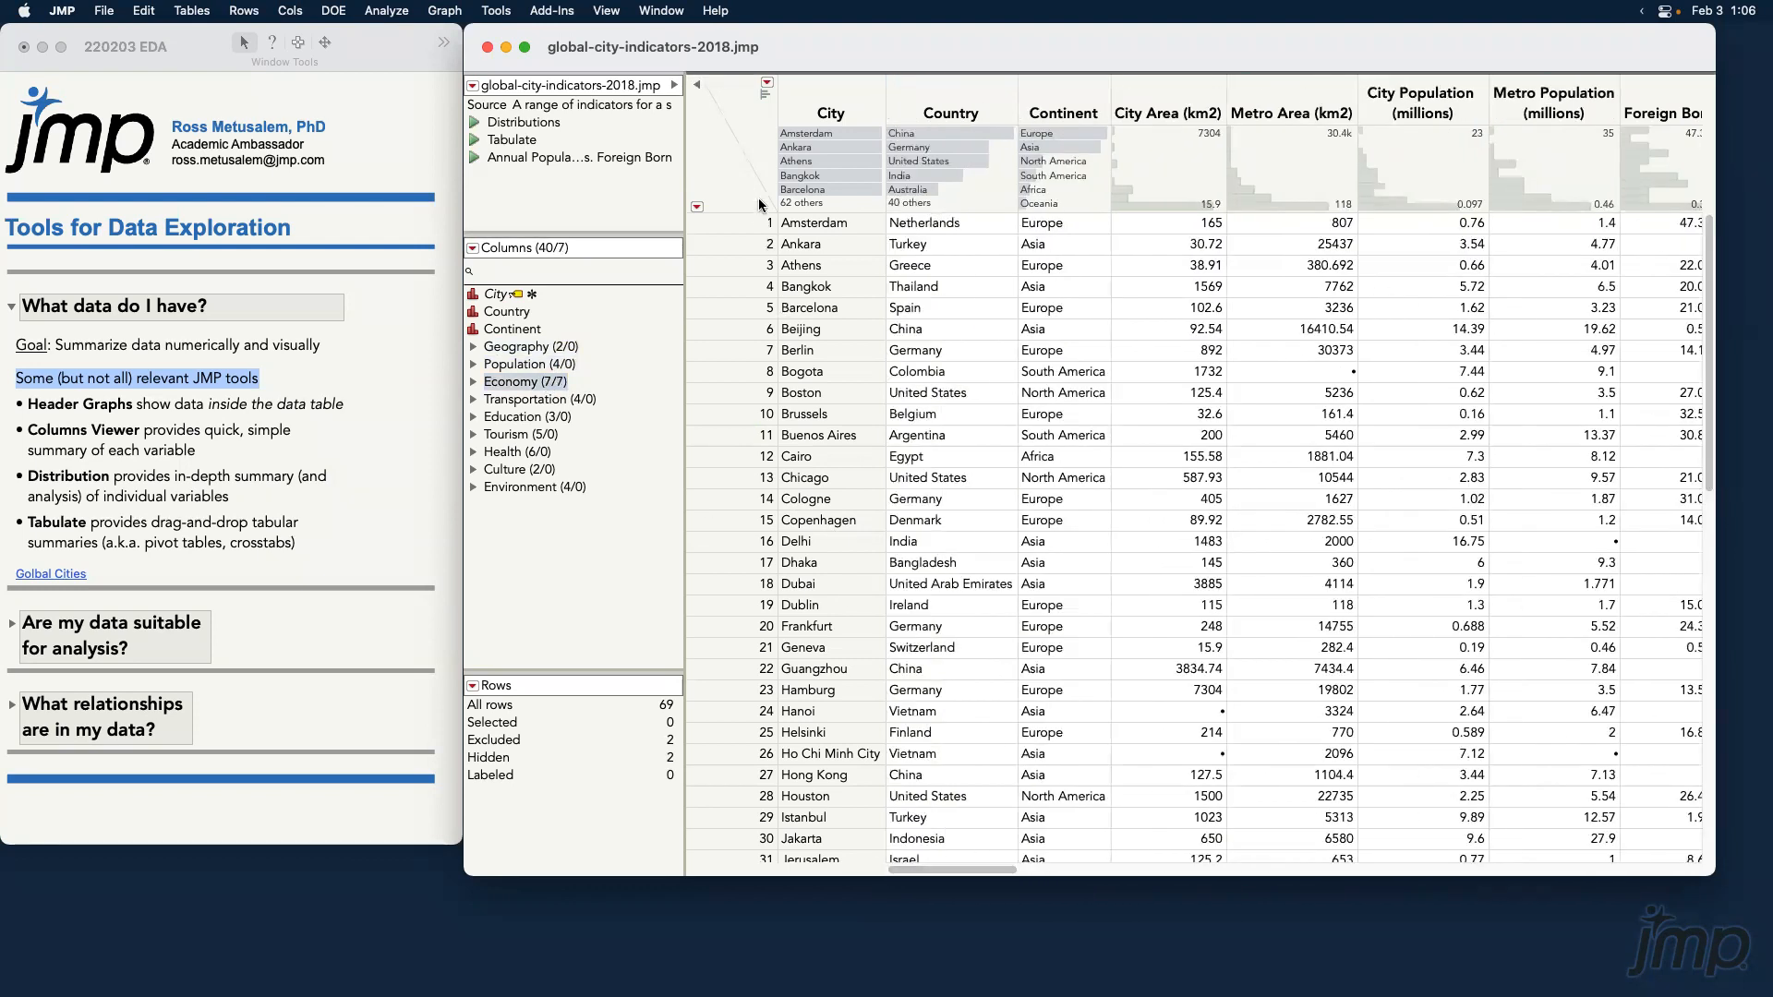
{"action": "left_click", "coordinate": [762, 148]}
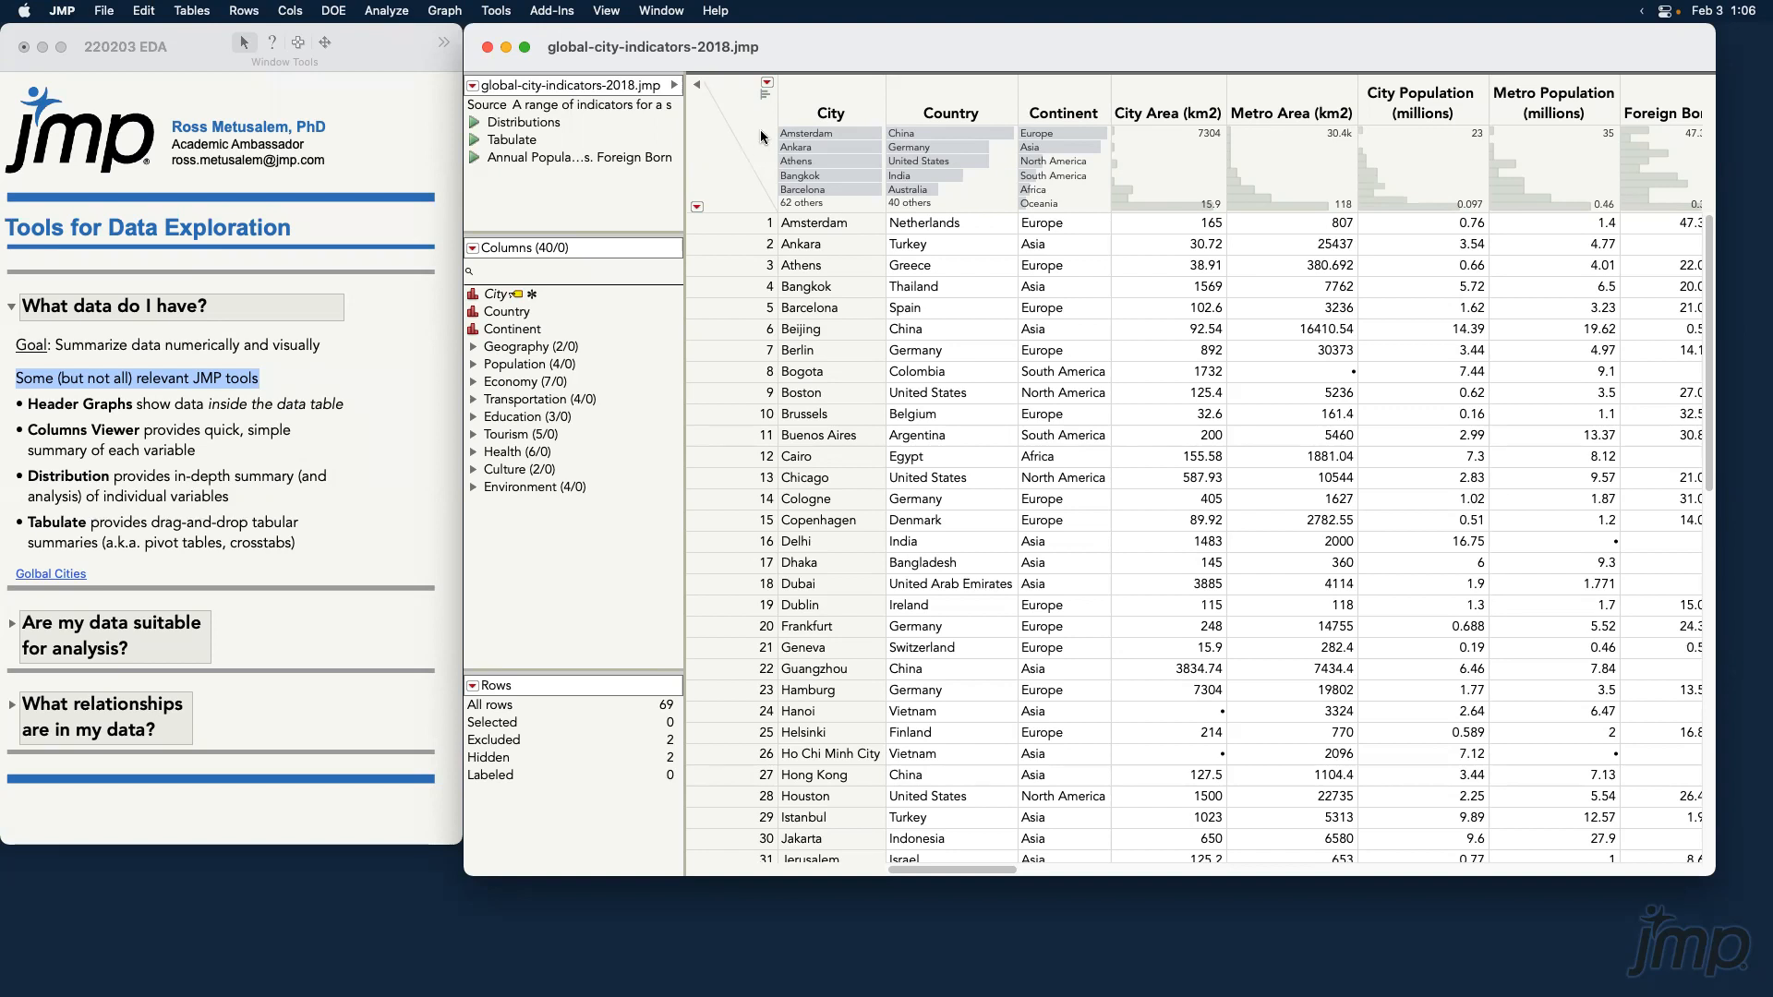
Highlight the journal's Header Graphs entry, select the Asia rows through the Continent header graph, and review them throughout the table.
{"action": "left_click", "coordinate": [325, 406]}
{"action": "left_click", "coordinate": [325, 406]}
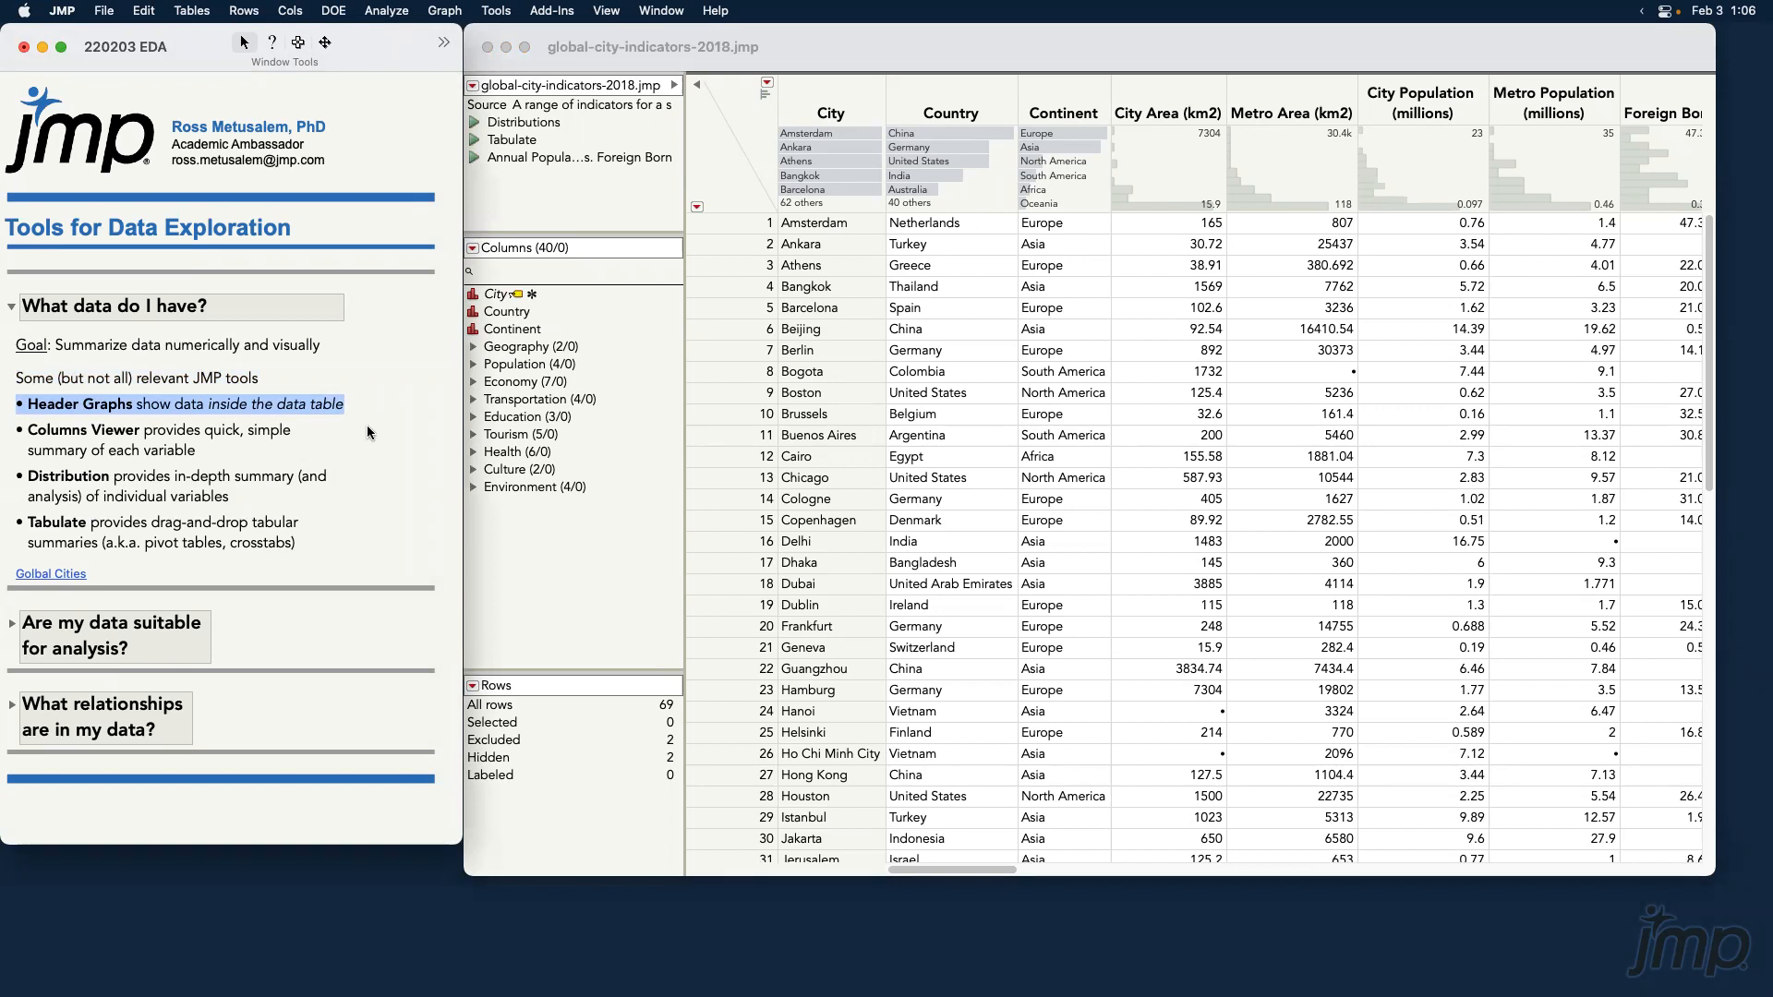
{"action": "left_click", "coordinate": [883, 35]}
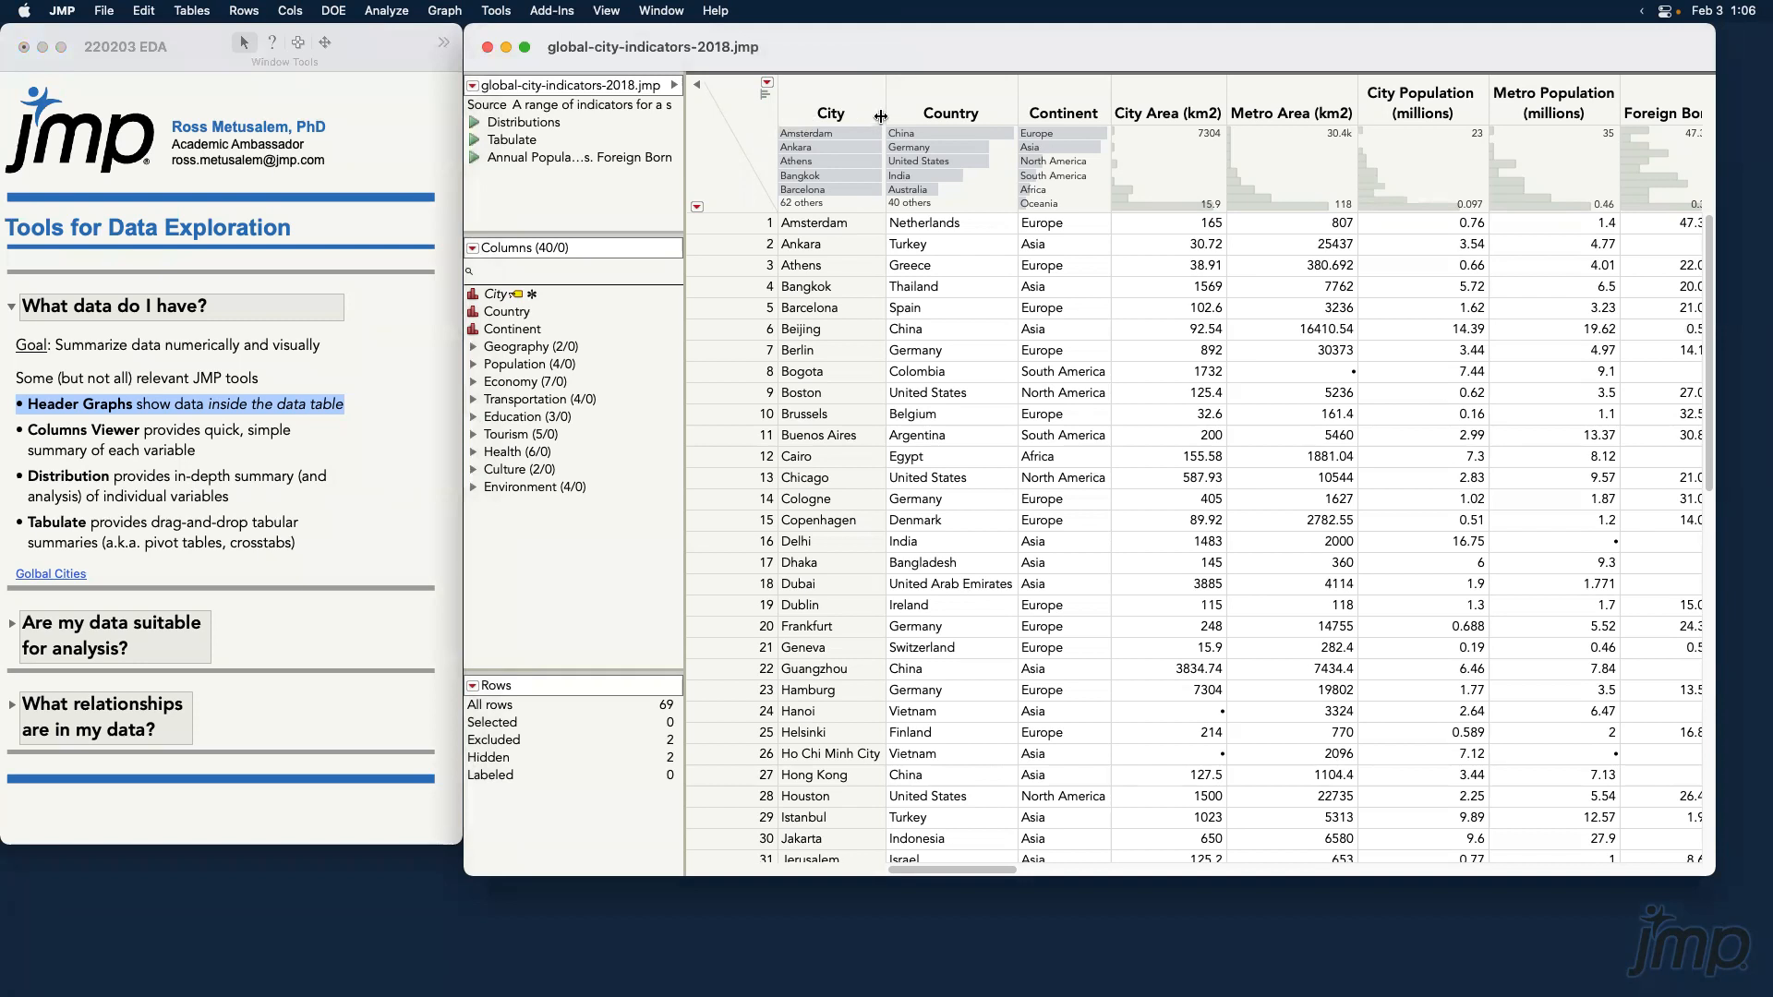
{"action": "left_click_drag", "start_coordinate": [882, 118], "coordinate": [1021, 220]}
{"action": "left_click_drag", "start_coordinate": [1014, 112], "coordinate": [1121, 223]}
{"action": "left_click", "coordinate": [1072, 147]}
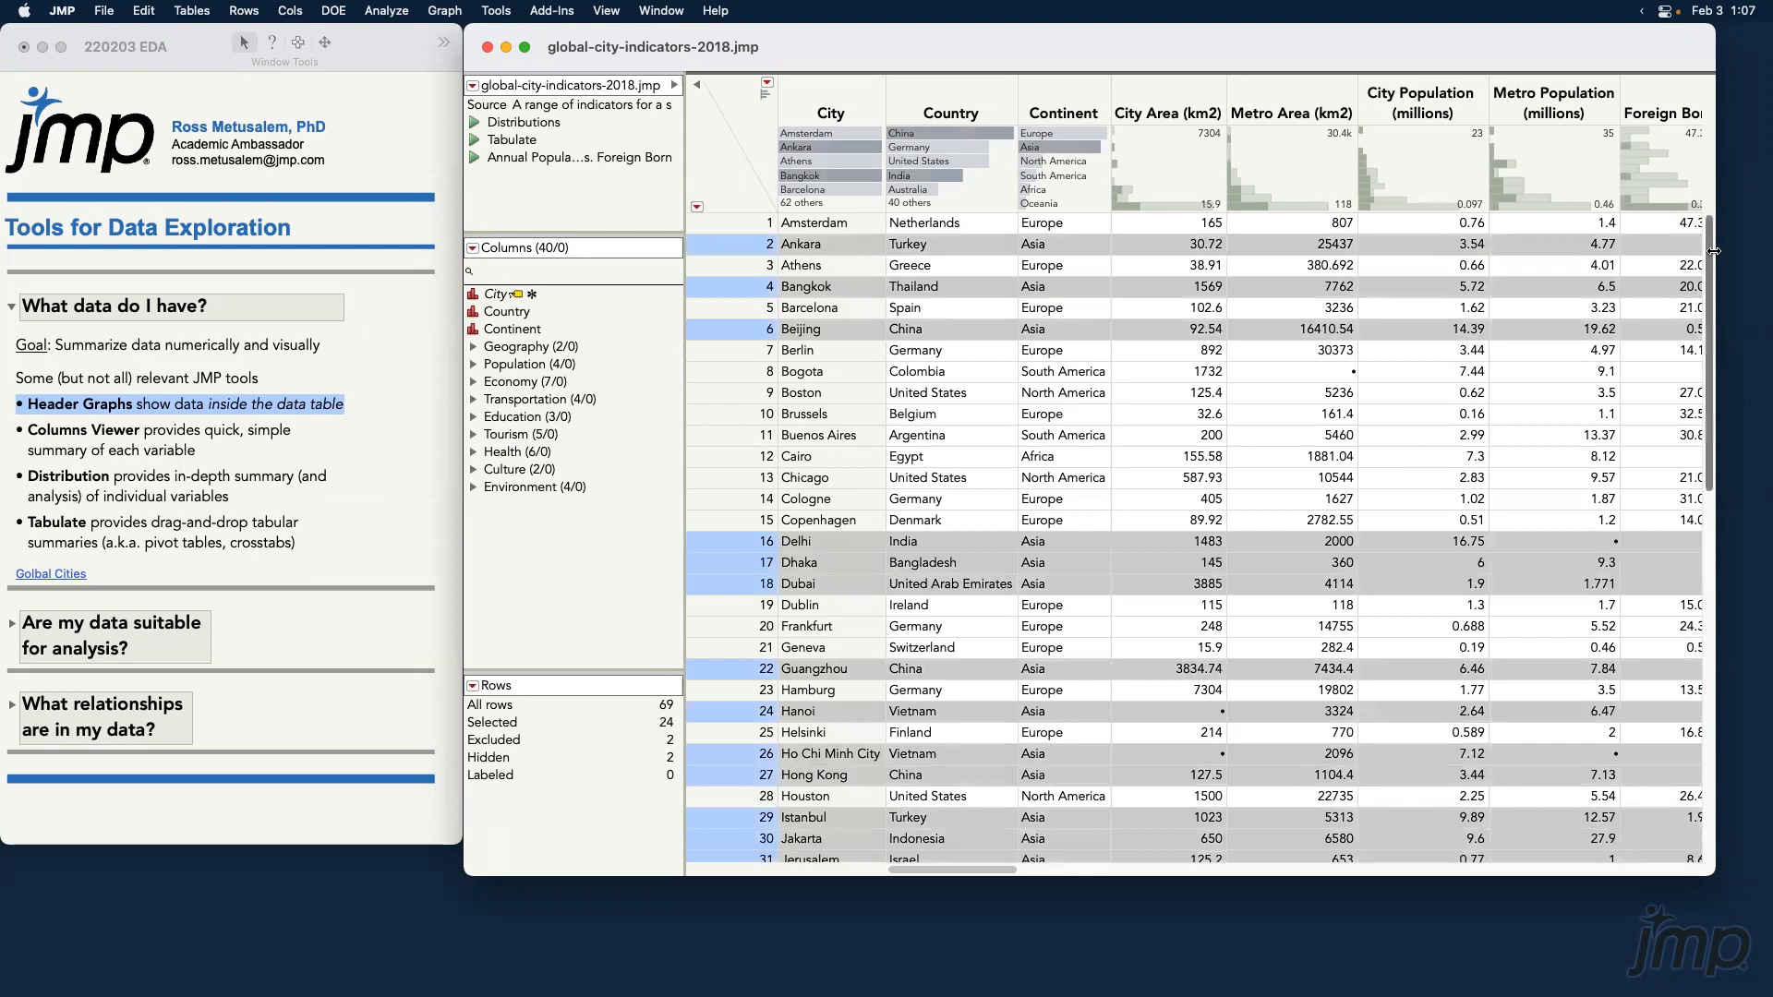
{"action": "left_click_drag", "start_coordinate": [1709, 247], "coordinate": [1709, 658]}
{"action": "scroll", "coordinate": [1015, 462], "scroll_direction": "up", "scroll_amount": 15}
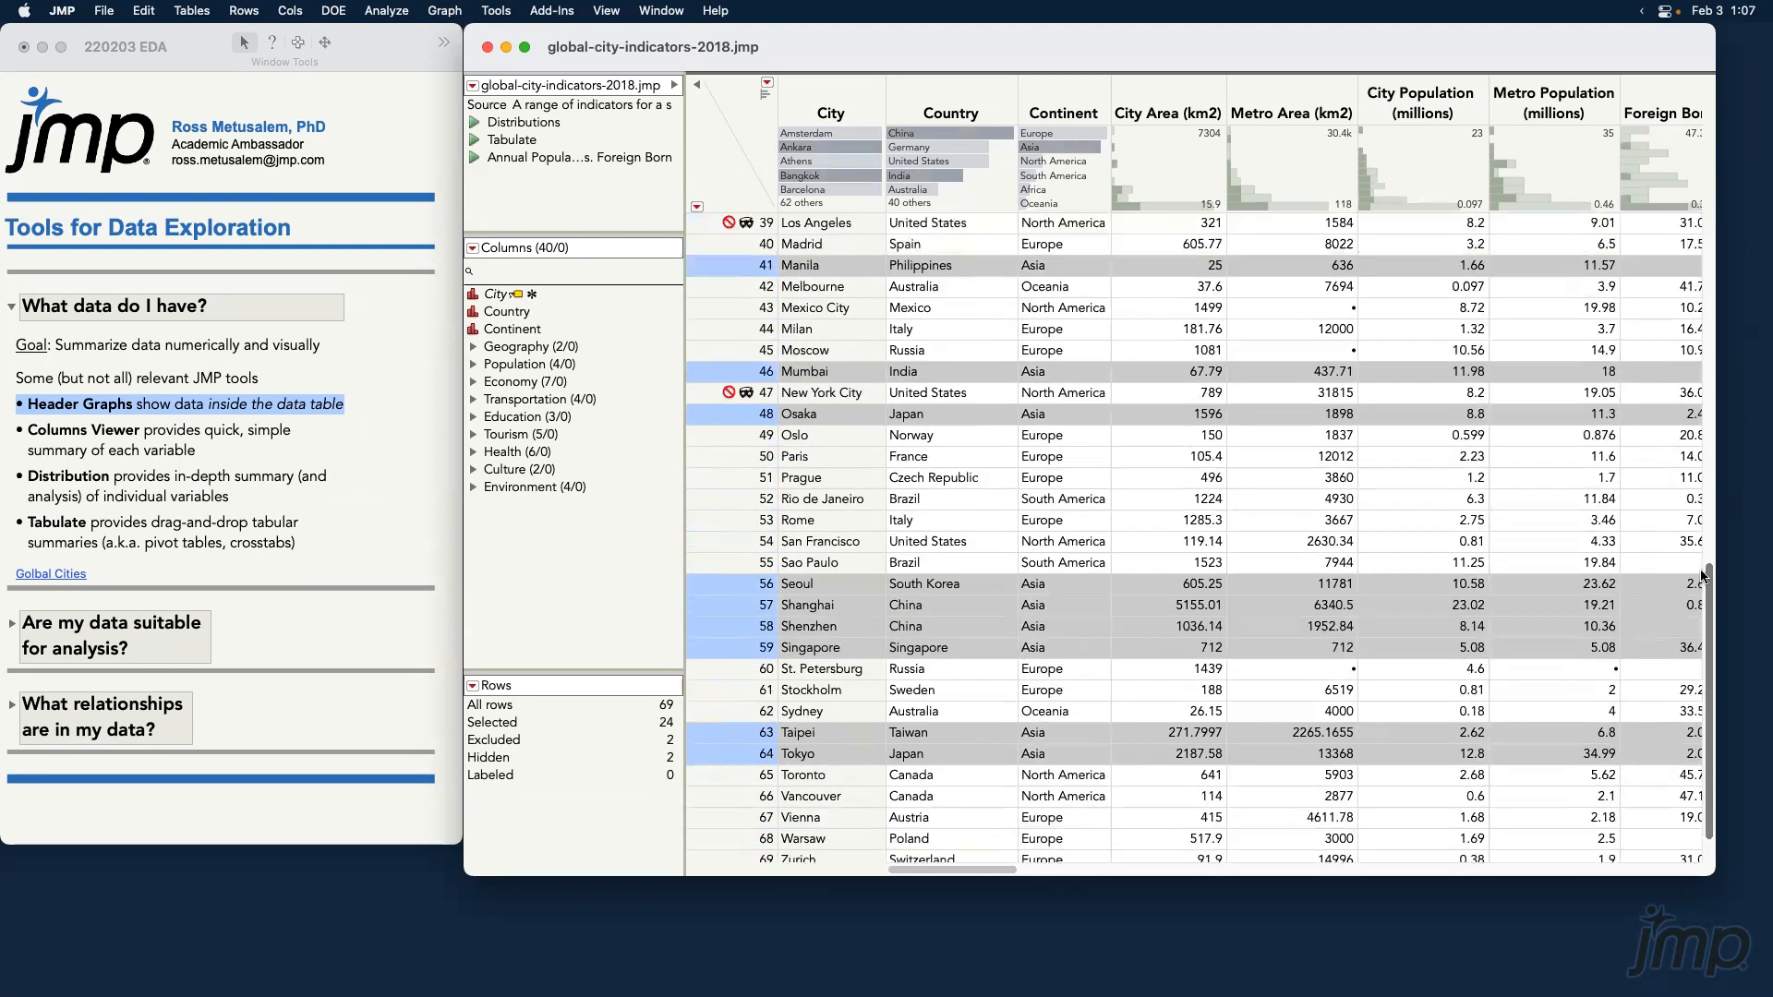
Deselect the Asia rows and clear all row states in the data table.
{"action": "left_click", "coordinate": [707, 174]}
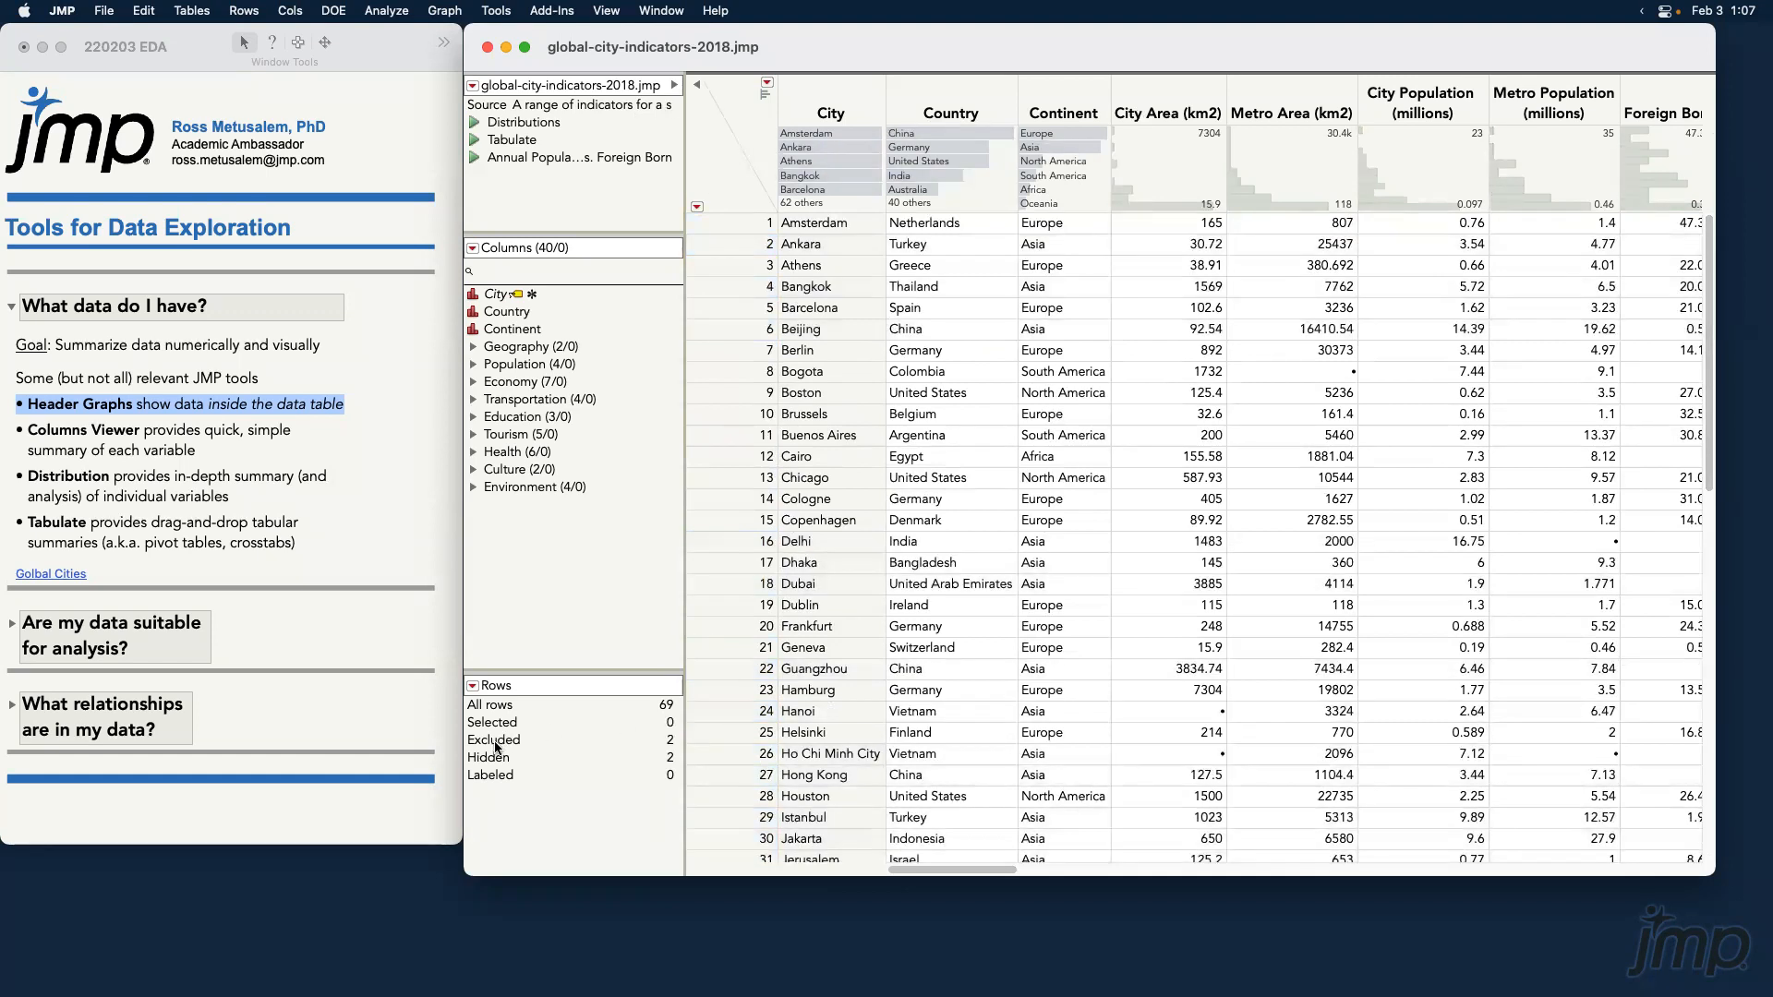
{"action": "left_click", "coordinate": [698, 210]}
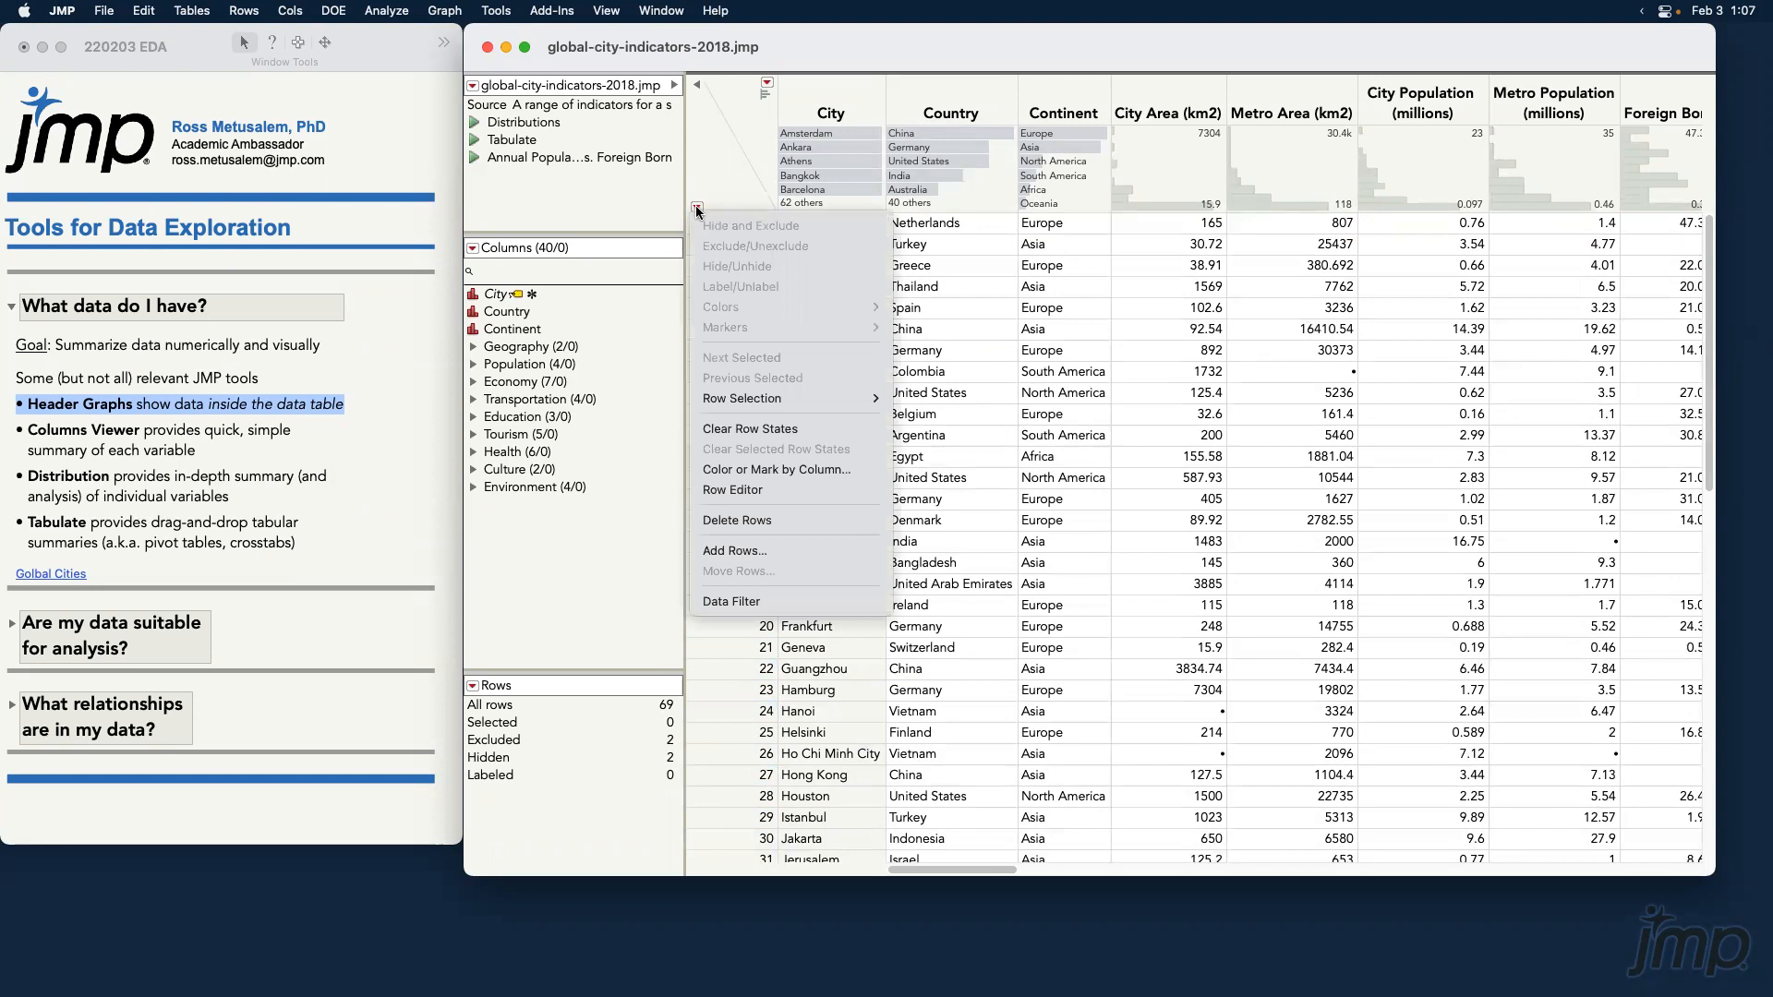
{"action": "left_click", "coordinate": [794, 434]}
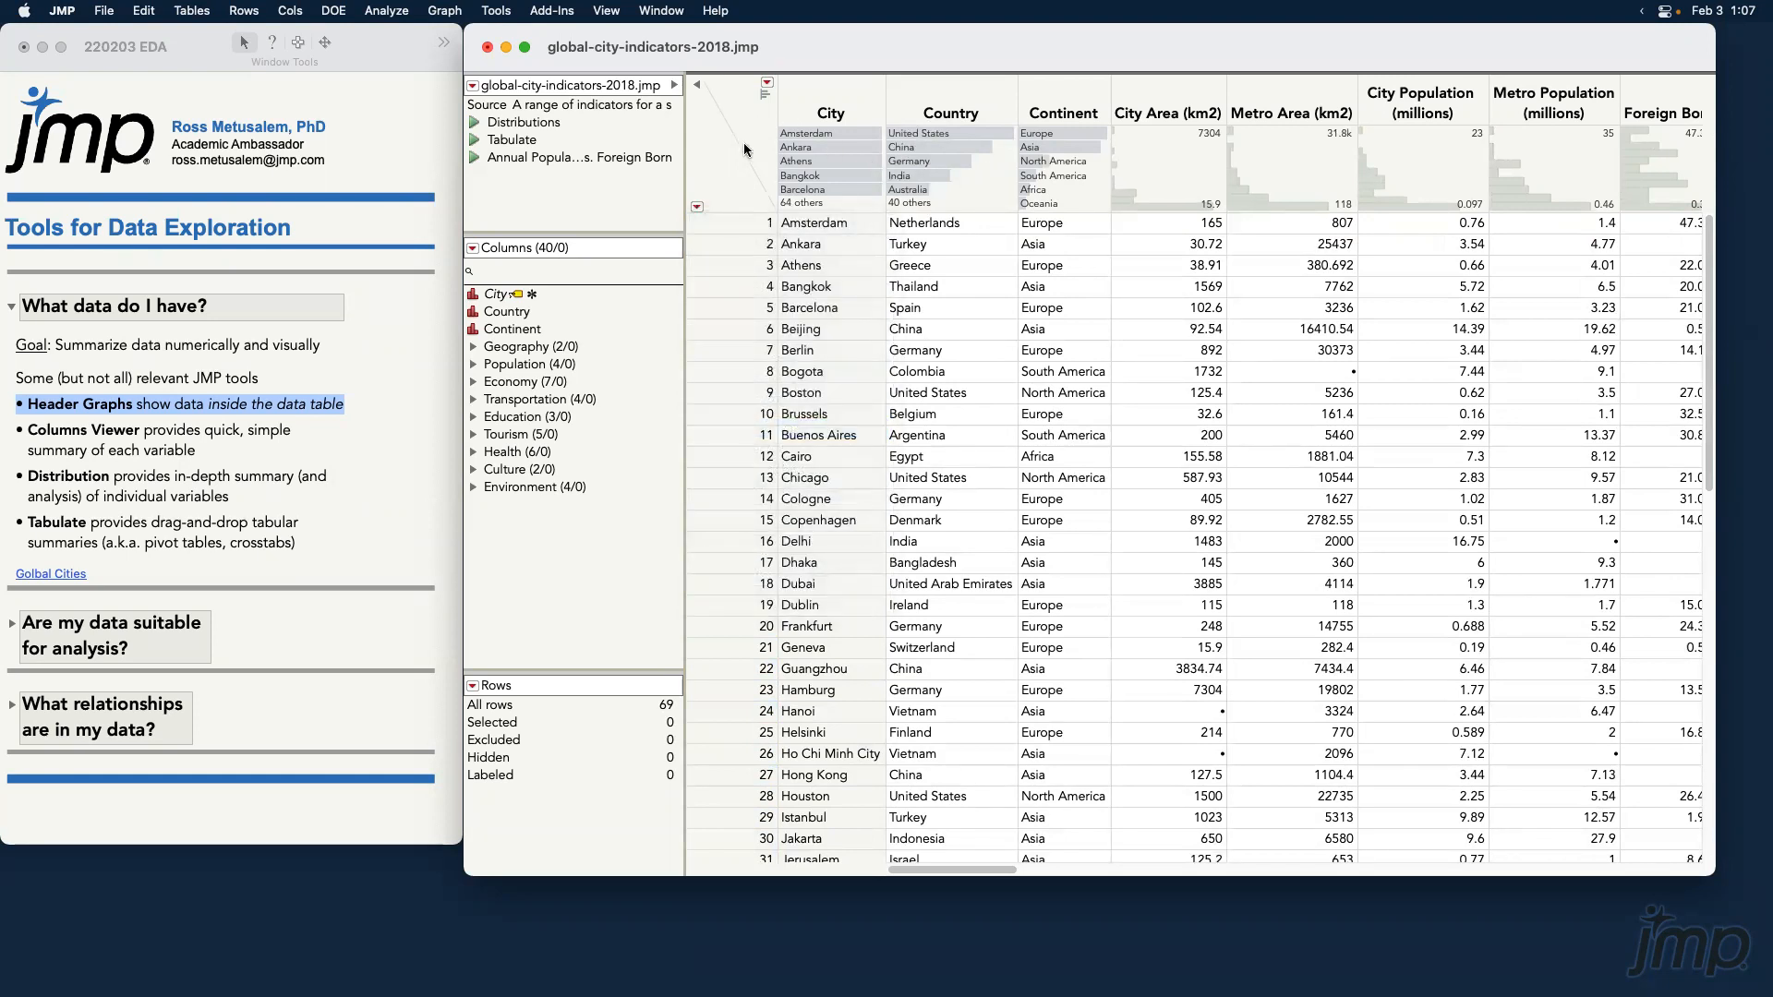
Select the United States rows through the Country header graph, deselect them, and examine the City Area and Metro Area header graphs.
{"action": "left_click", "coordinate": [996, 135]}
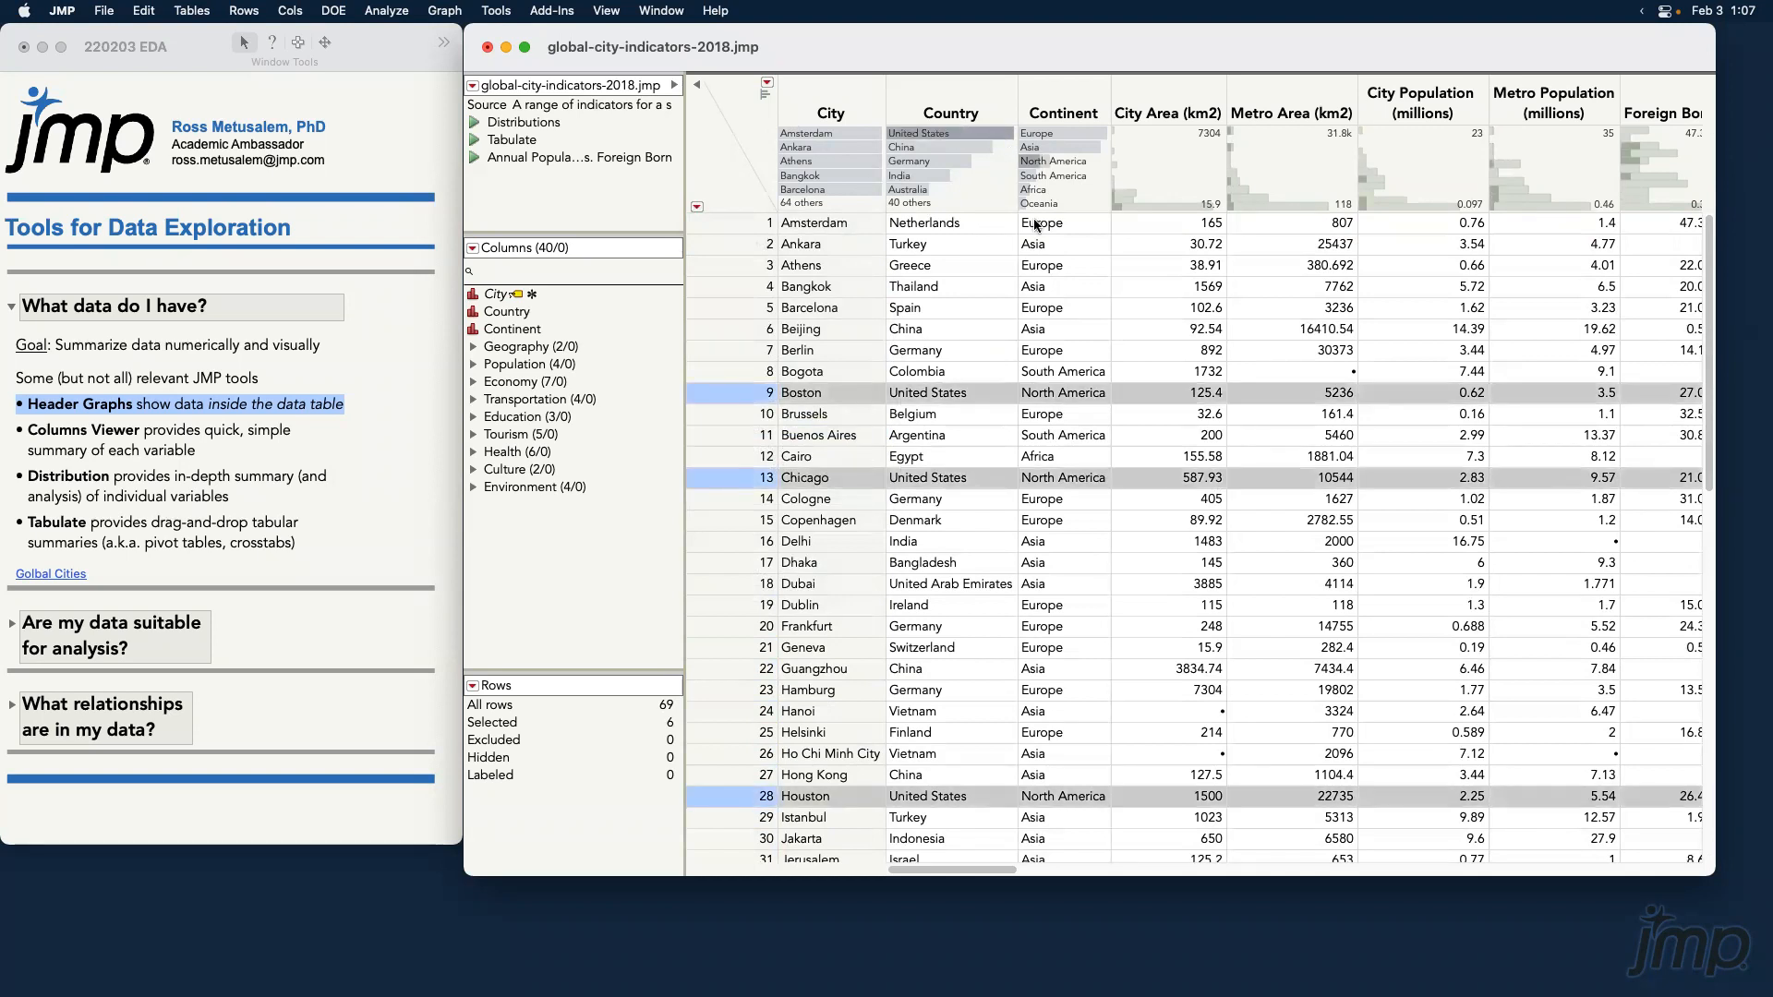
{"action": "left_click", "coordinate": [711, 171]}
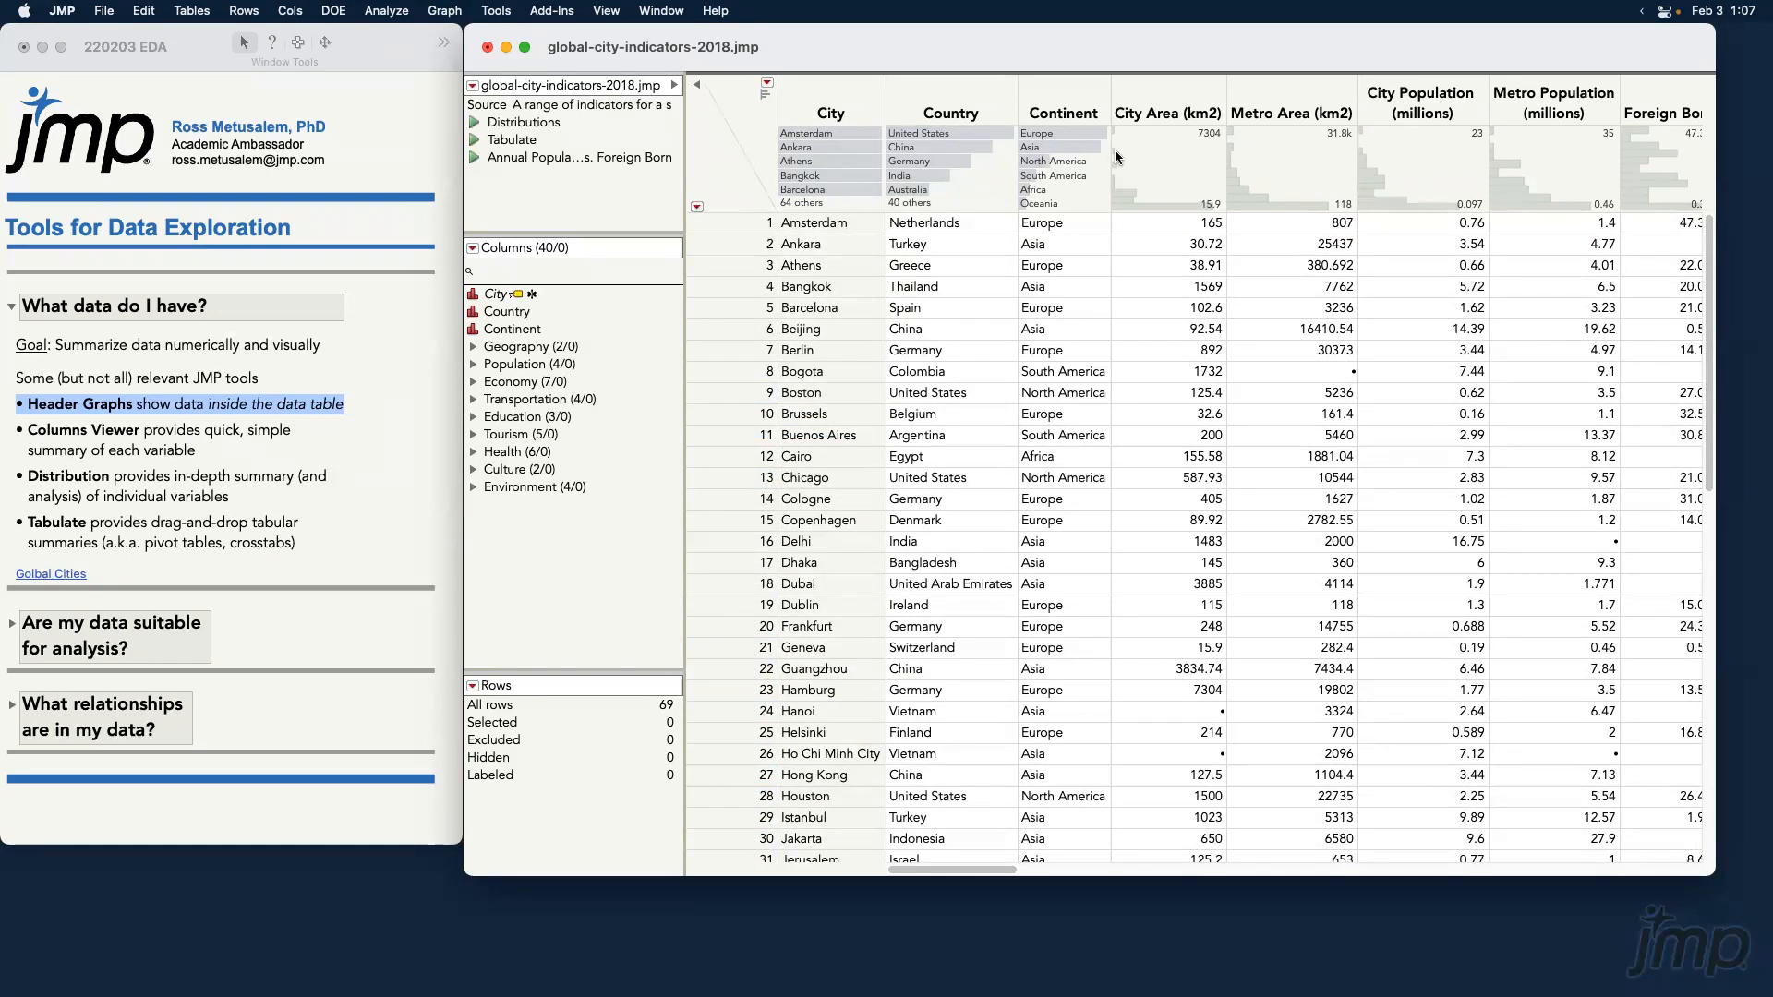
{"action": "left_click_drag", "start_coordinate": [1105, 112], "coordinate": [1711, 224]}
{"action": "mouse_move", "coordinate": [1219, 205]}
{"action": "left_mouse_down"}
{"action": "mouse_move", "coordinate": [1155, 192]}
{"action": "mouse_move", "coordinate": [1114, 124]}
{"action": "left_mouse_up"}
{"action": "left_click", "coordinate": [1161, 171]}
{"action": "left_click", "coordinate": [1333, 199]}
Hide the header graphs in the data table and show them again.
{"action": "left_click", "coordinate": [766, 102]}
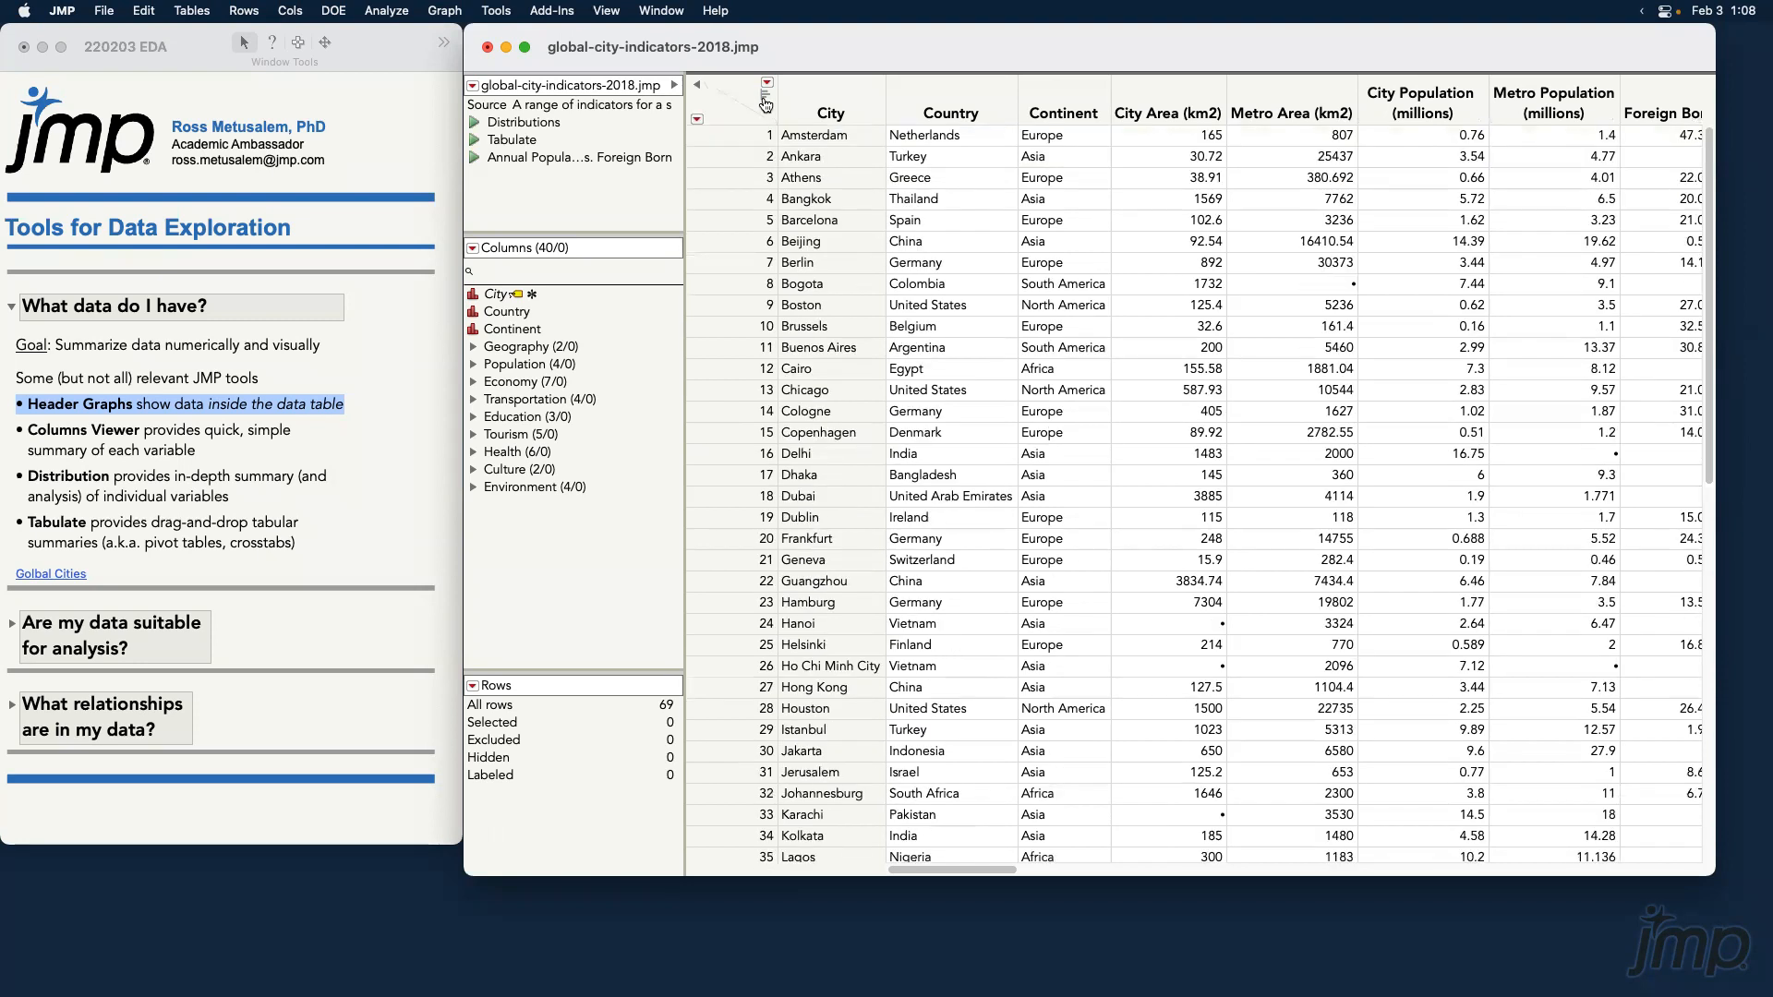
{"action": "left_click", "coordinate": [766, 102]}
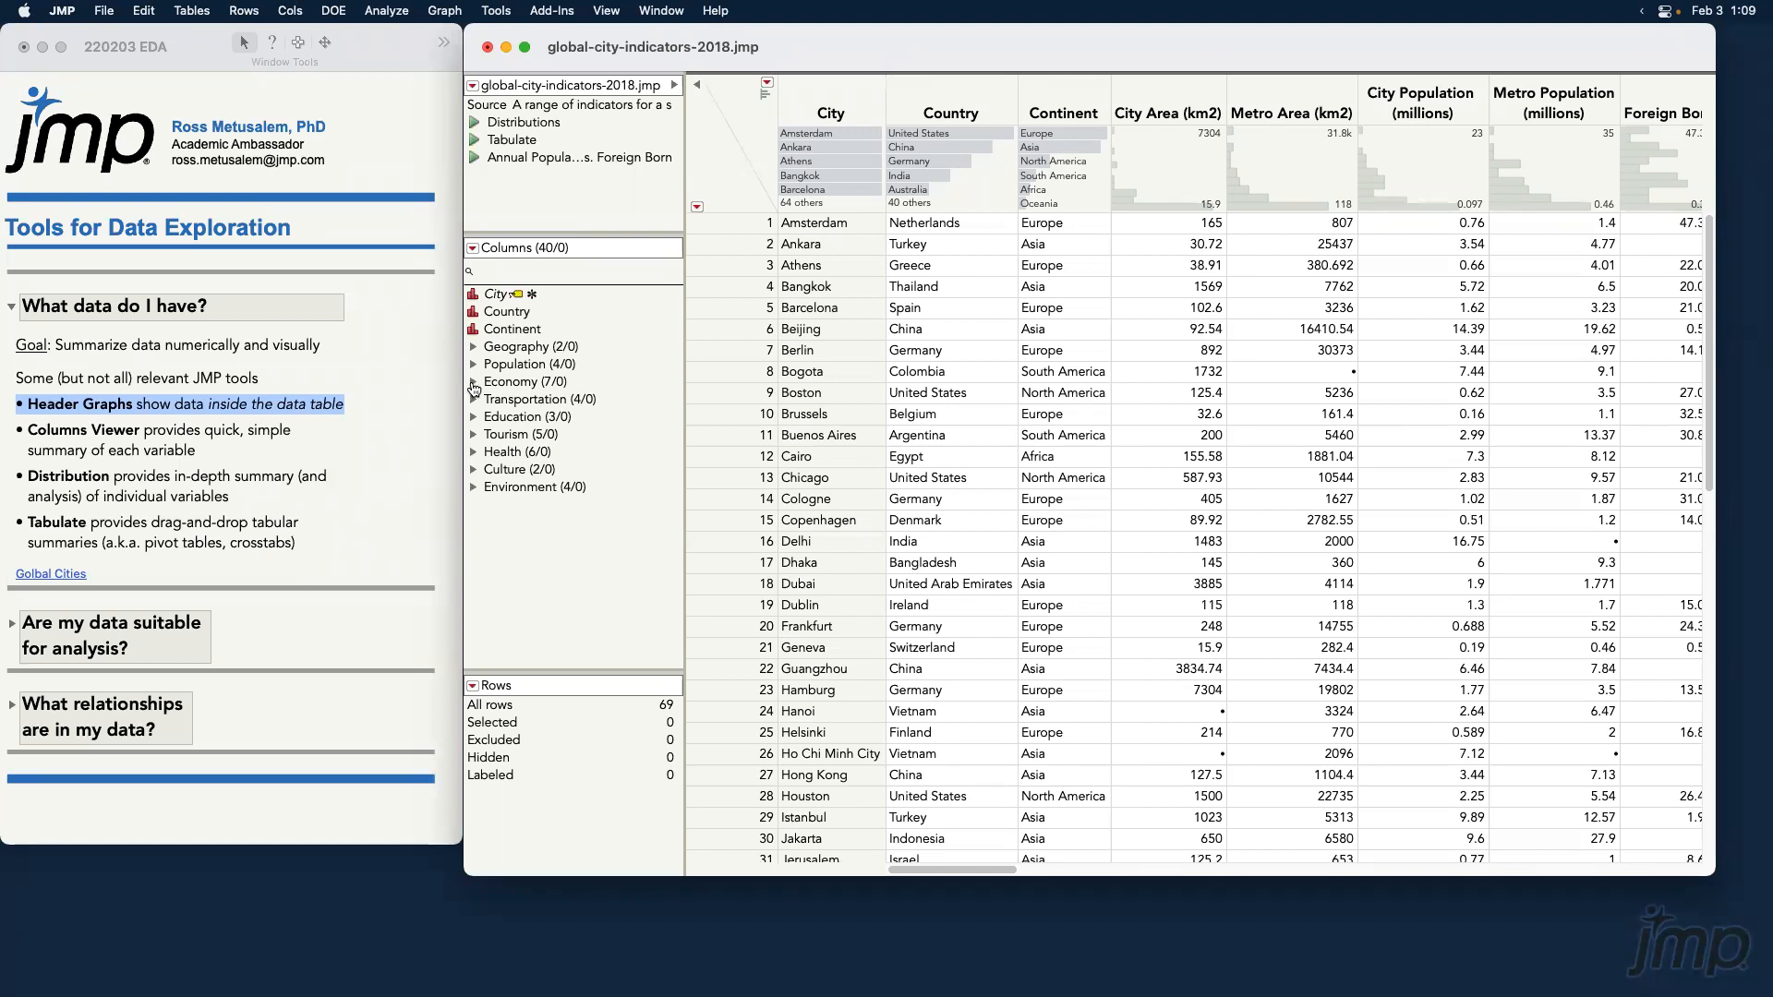
Highlight the journal's Columns Viewer entry, open the Columns Viewer for the cities table, and move it clear of the journal.
{"action": "left_click", "coordinate": [185, 458]}
{"action": "left_click", "coordinate": [185, 456]}
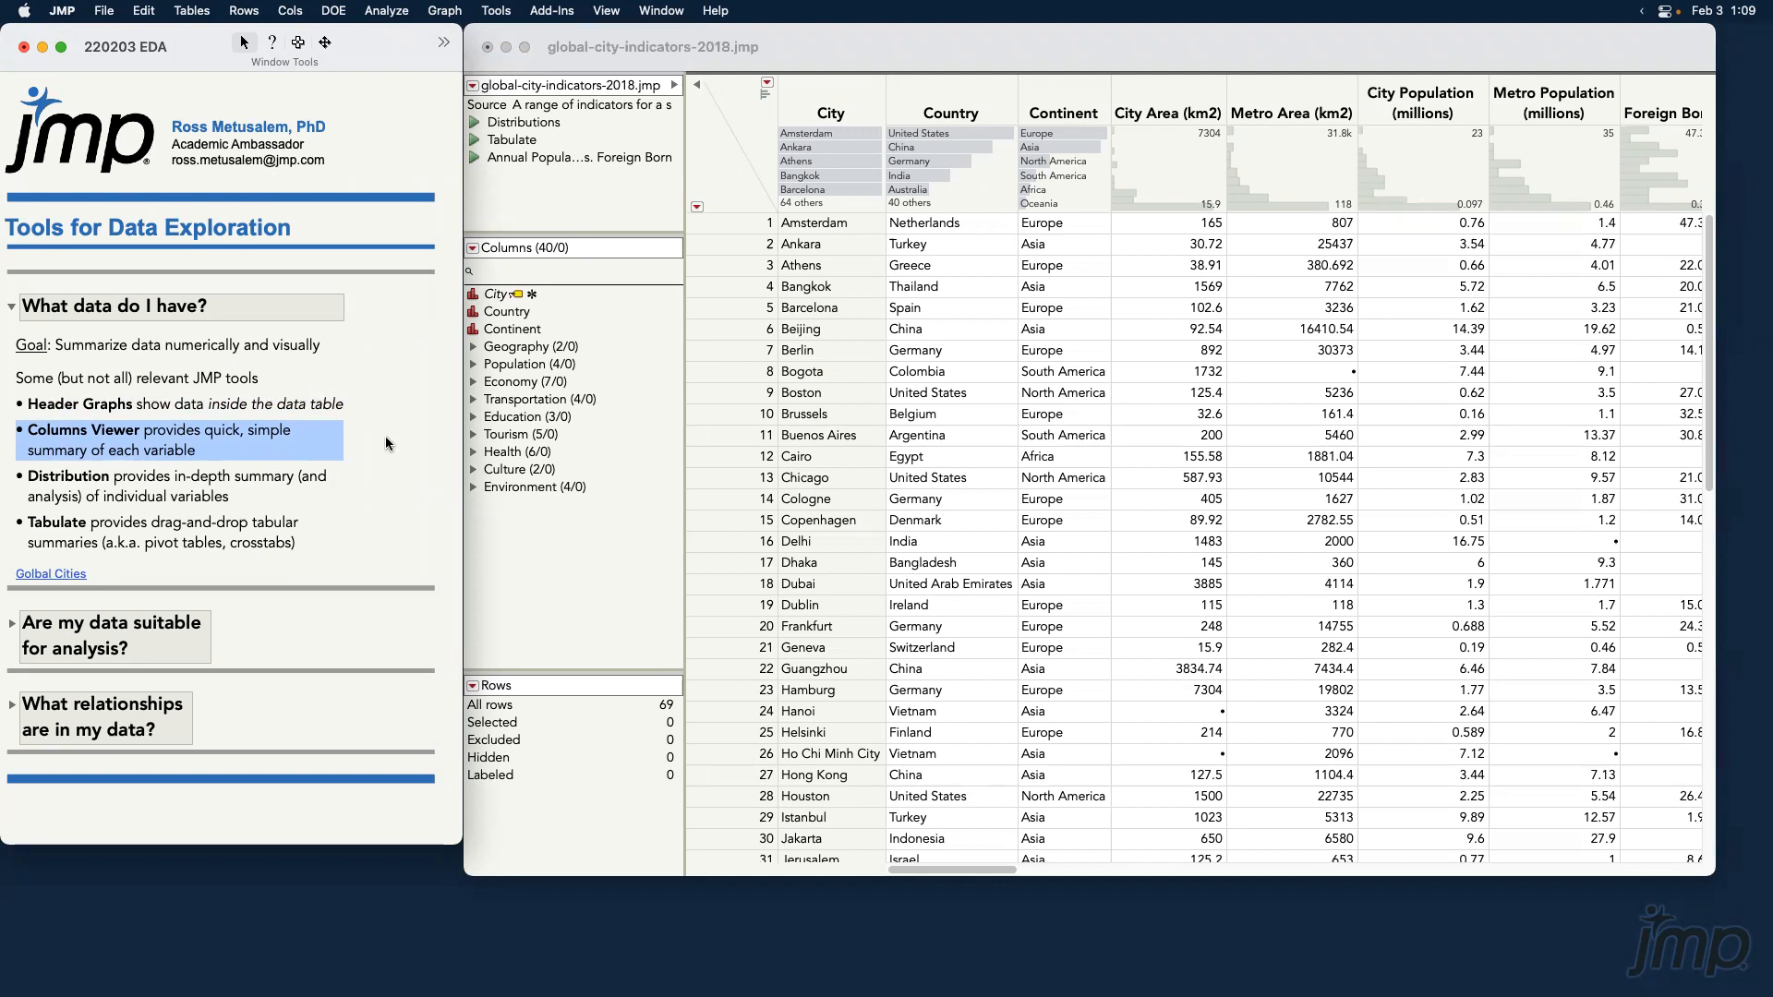
{"action": "left_click", "coordinate": [899, 42]}
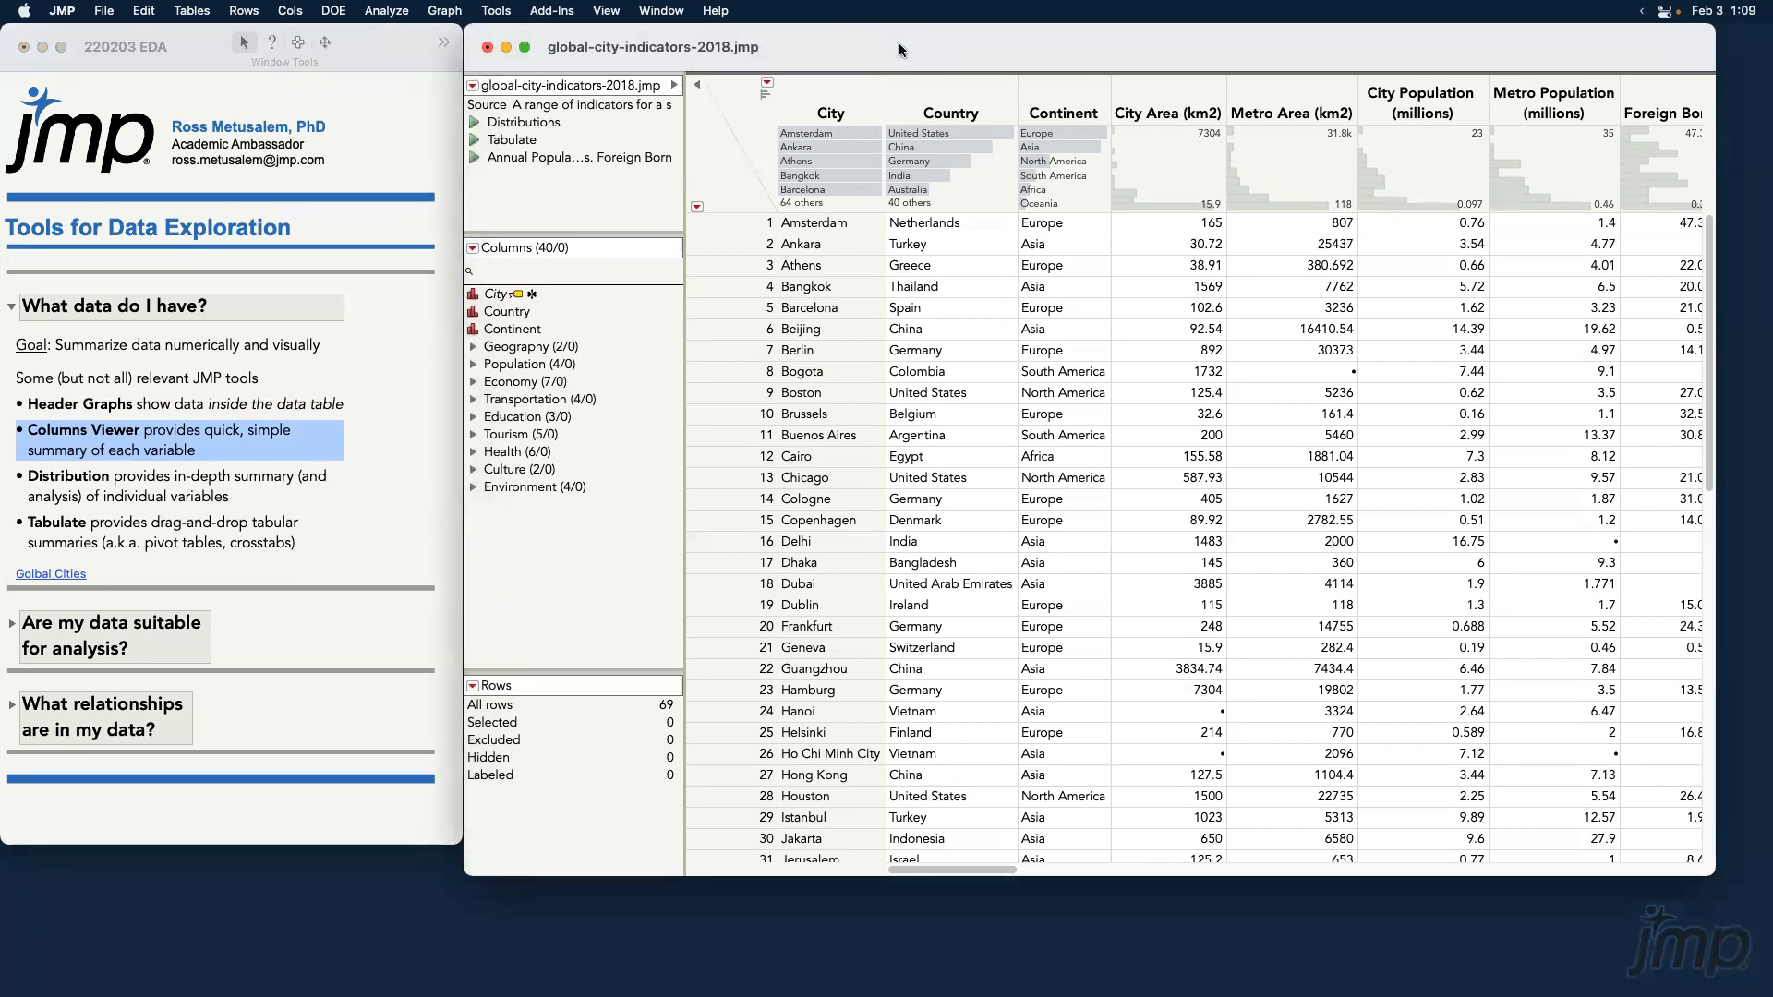
{"action": "left_click", "coordinate": [289, 10]}
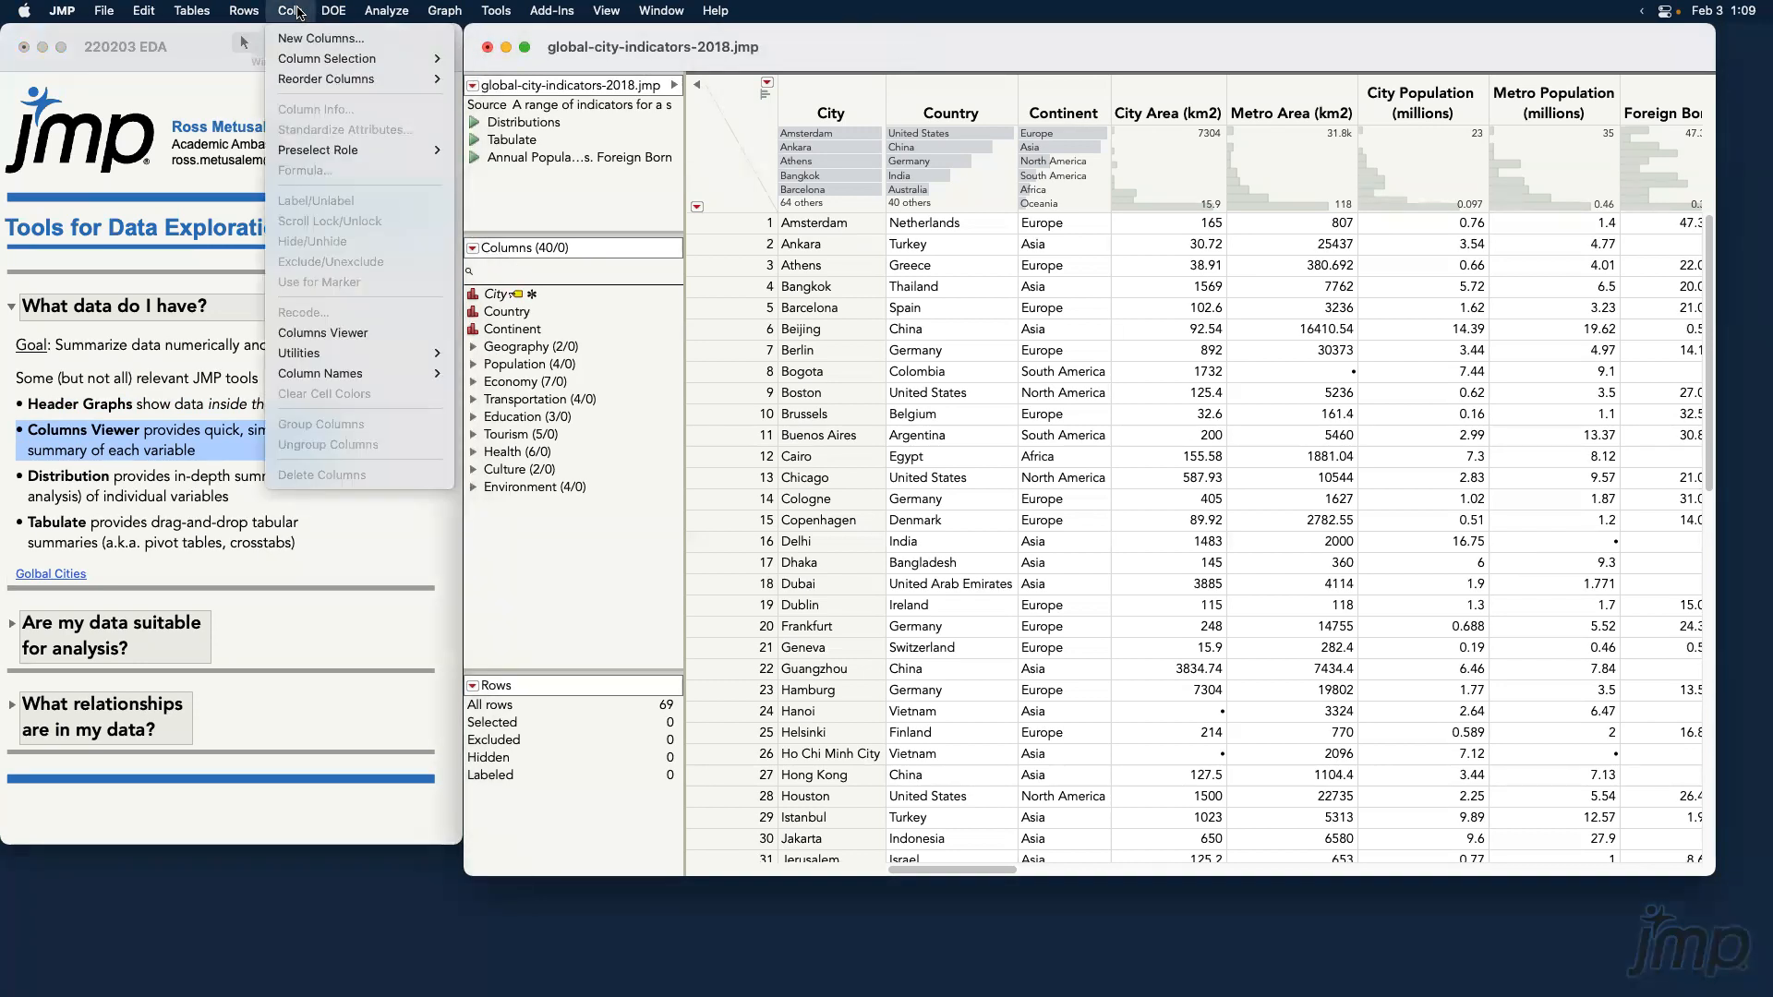
{"action": "left_click", "coordinate": [392, 332]}
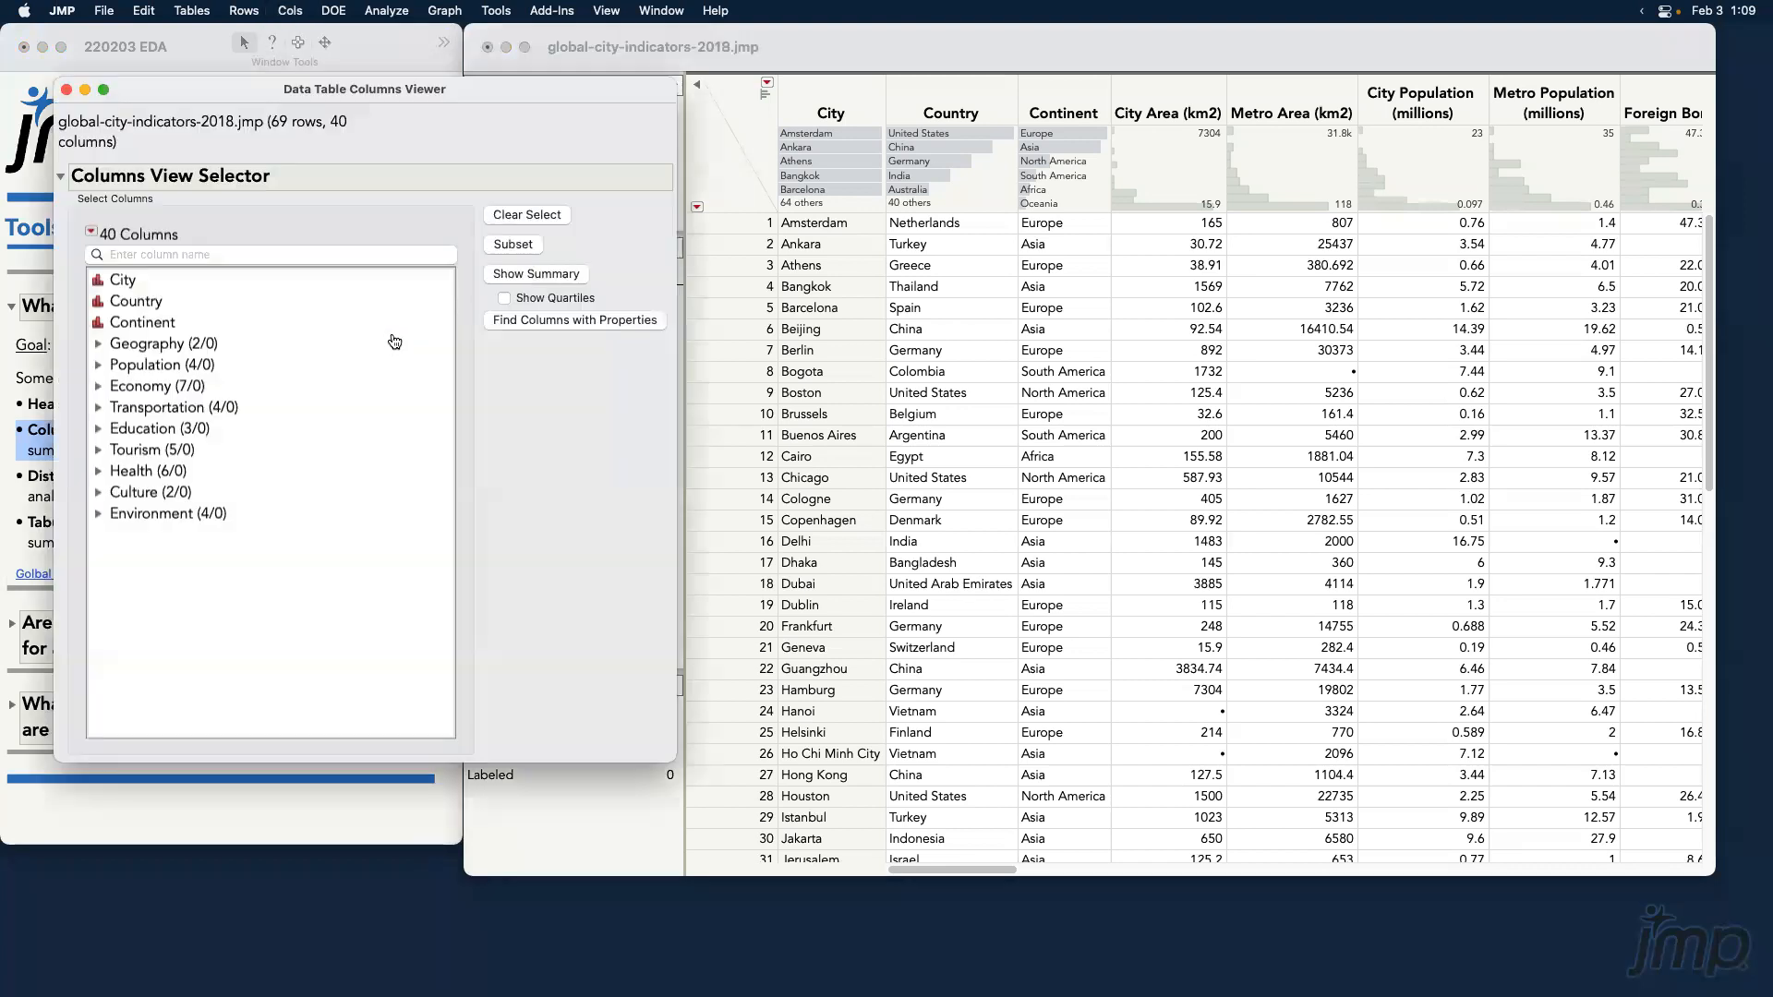
{"action": "left_click_drag", "start_coordinate": [409, 83], "coordinate": [884, 83]}
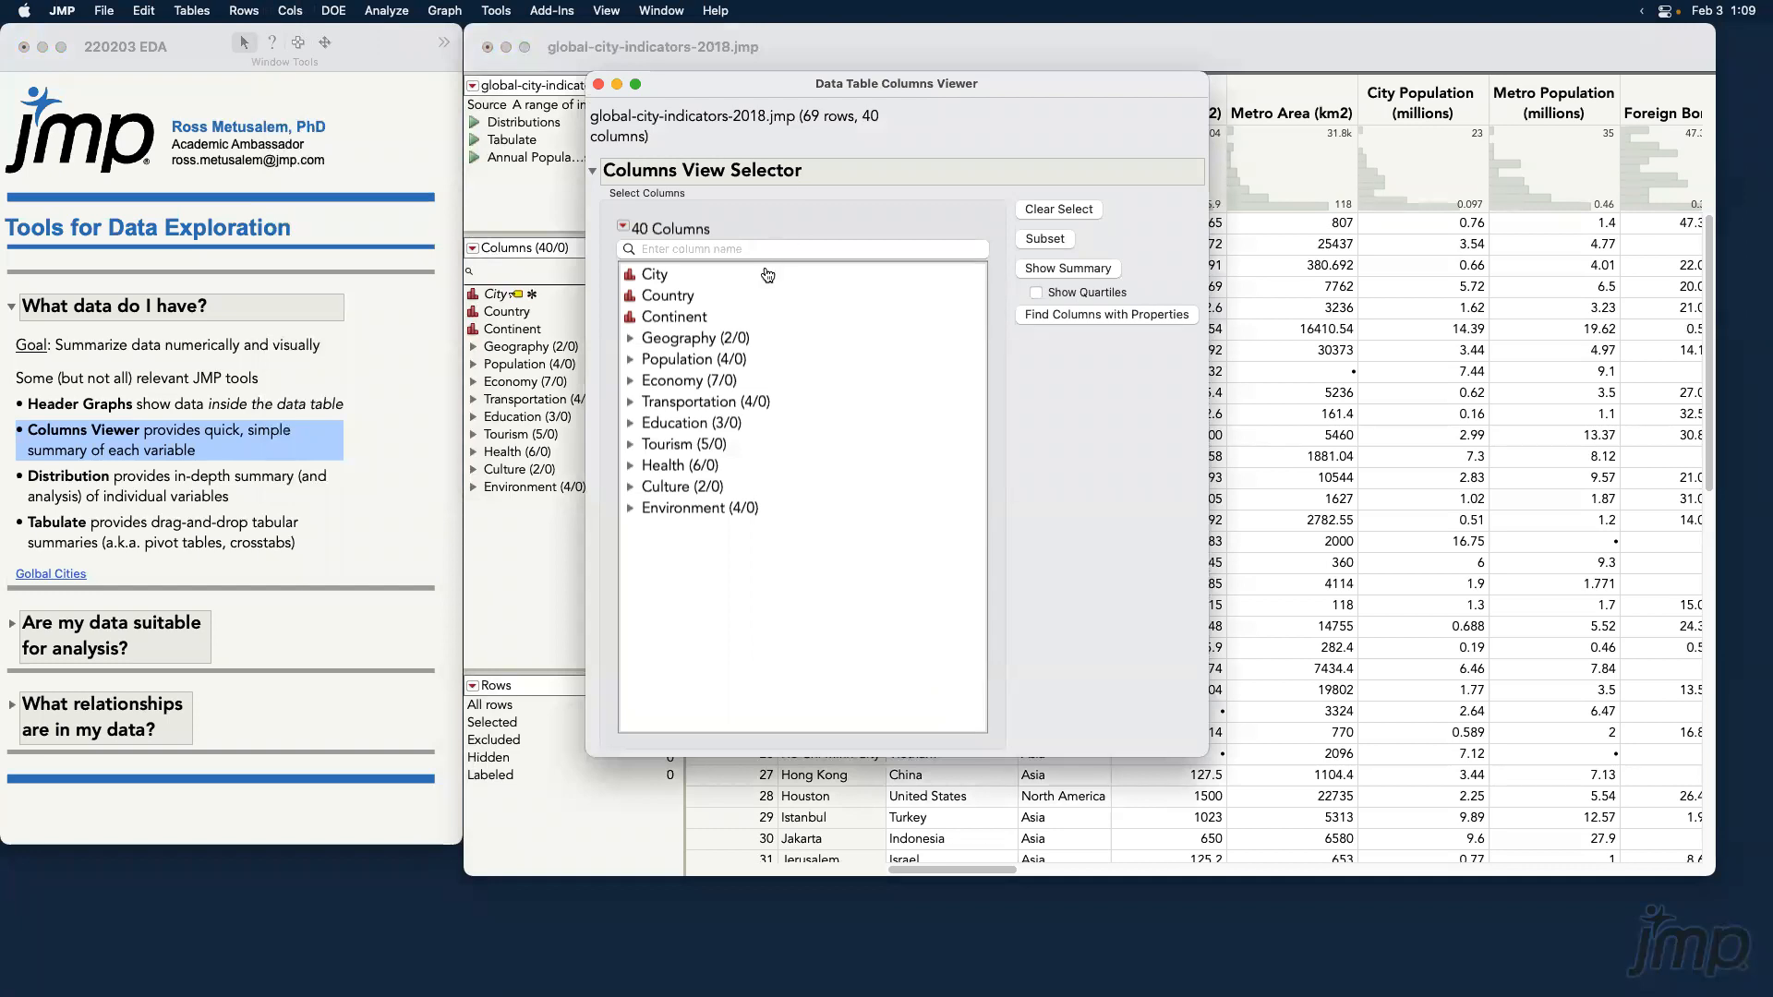
Show summary statistics with quartiles for all 40 columns of the cities table.
{"action": "left_click_drag", "start_coordinate": [766, 274], "coordinate": [782, 542]}
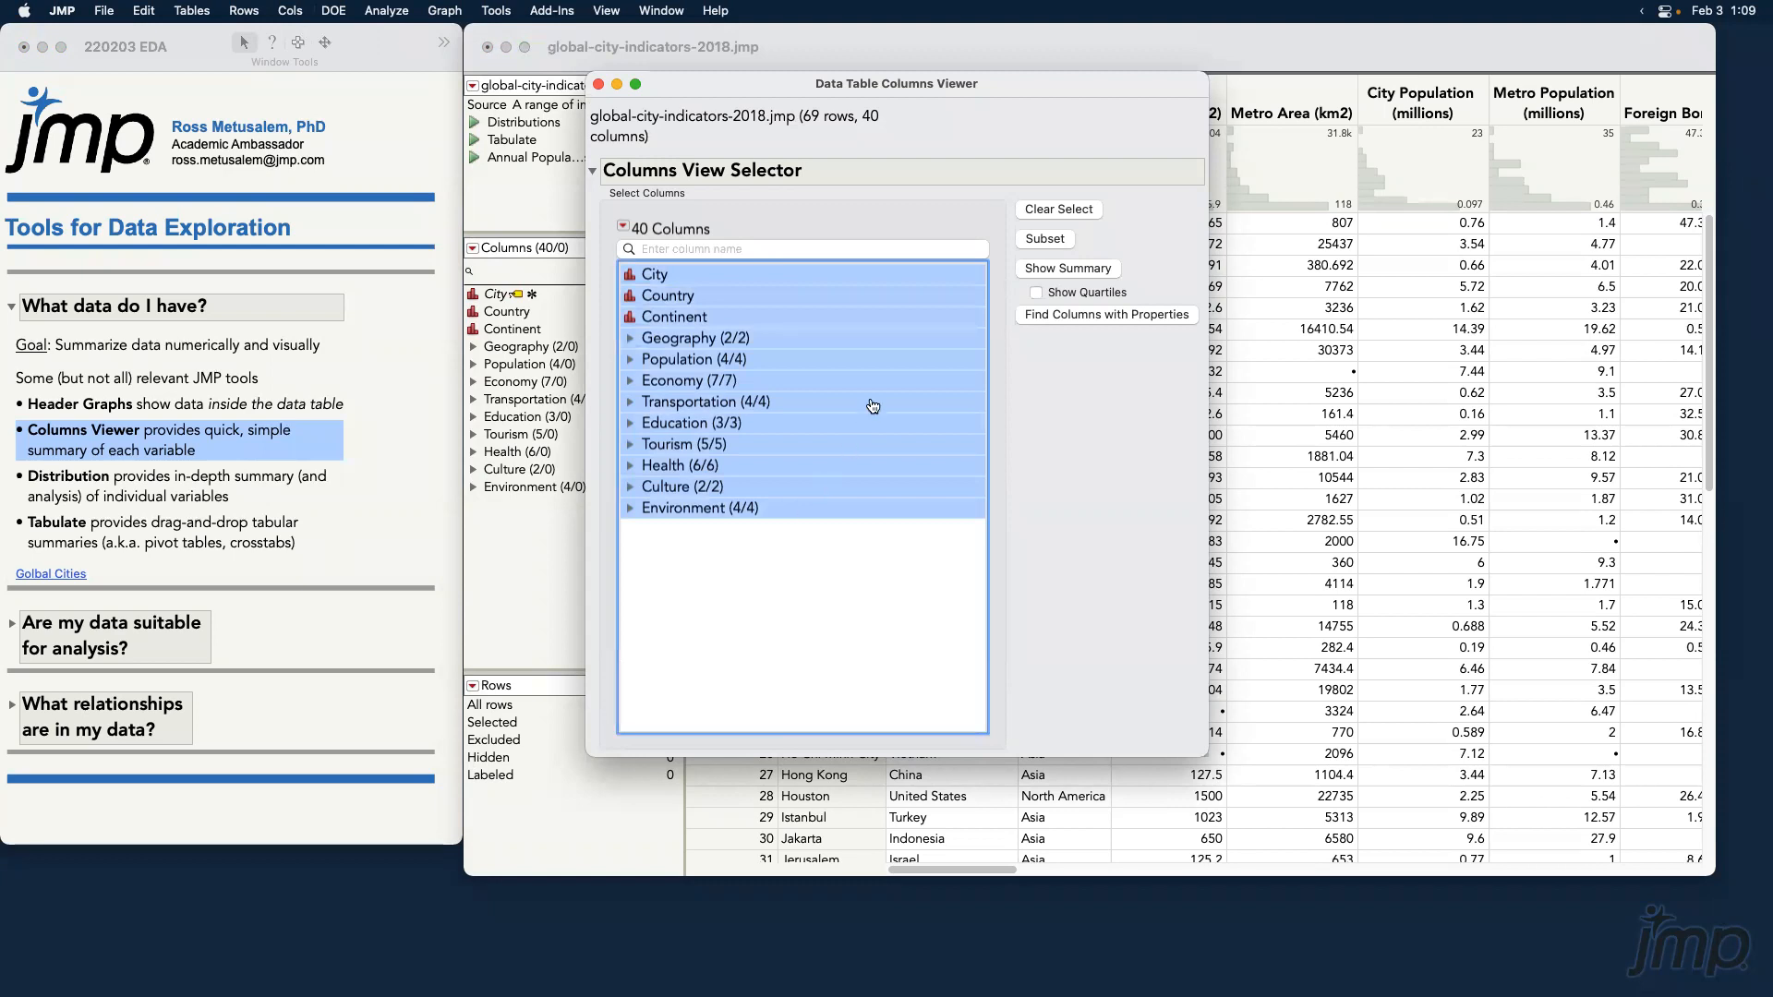
{"action": "left_click", "coordinate": [1036, 301]}
{"action": "left_click", "coordinate": [1086, 274]}
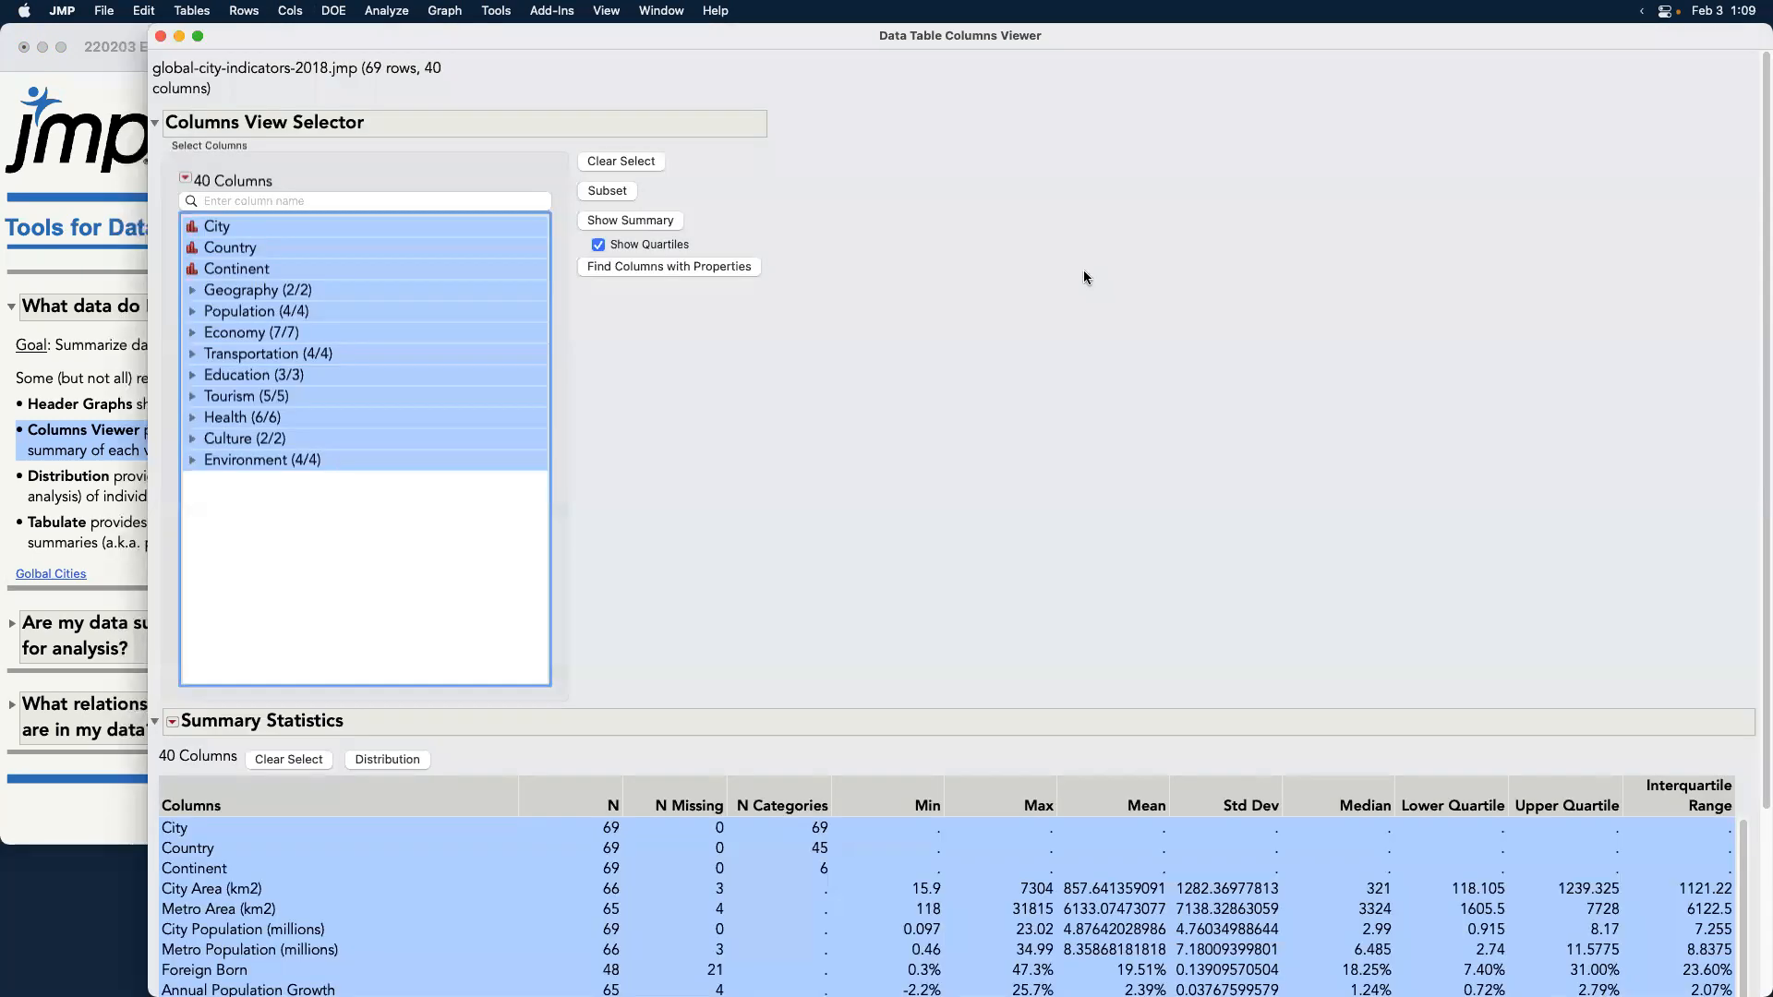
Collapse the Columns View Selector and clear the column selection in the summary statistics.
{"action": "left_click", "coordinate": [156, 123]}
{"action": "left_click", "coordinate": [288, 191]}
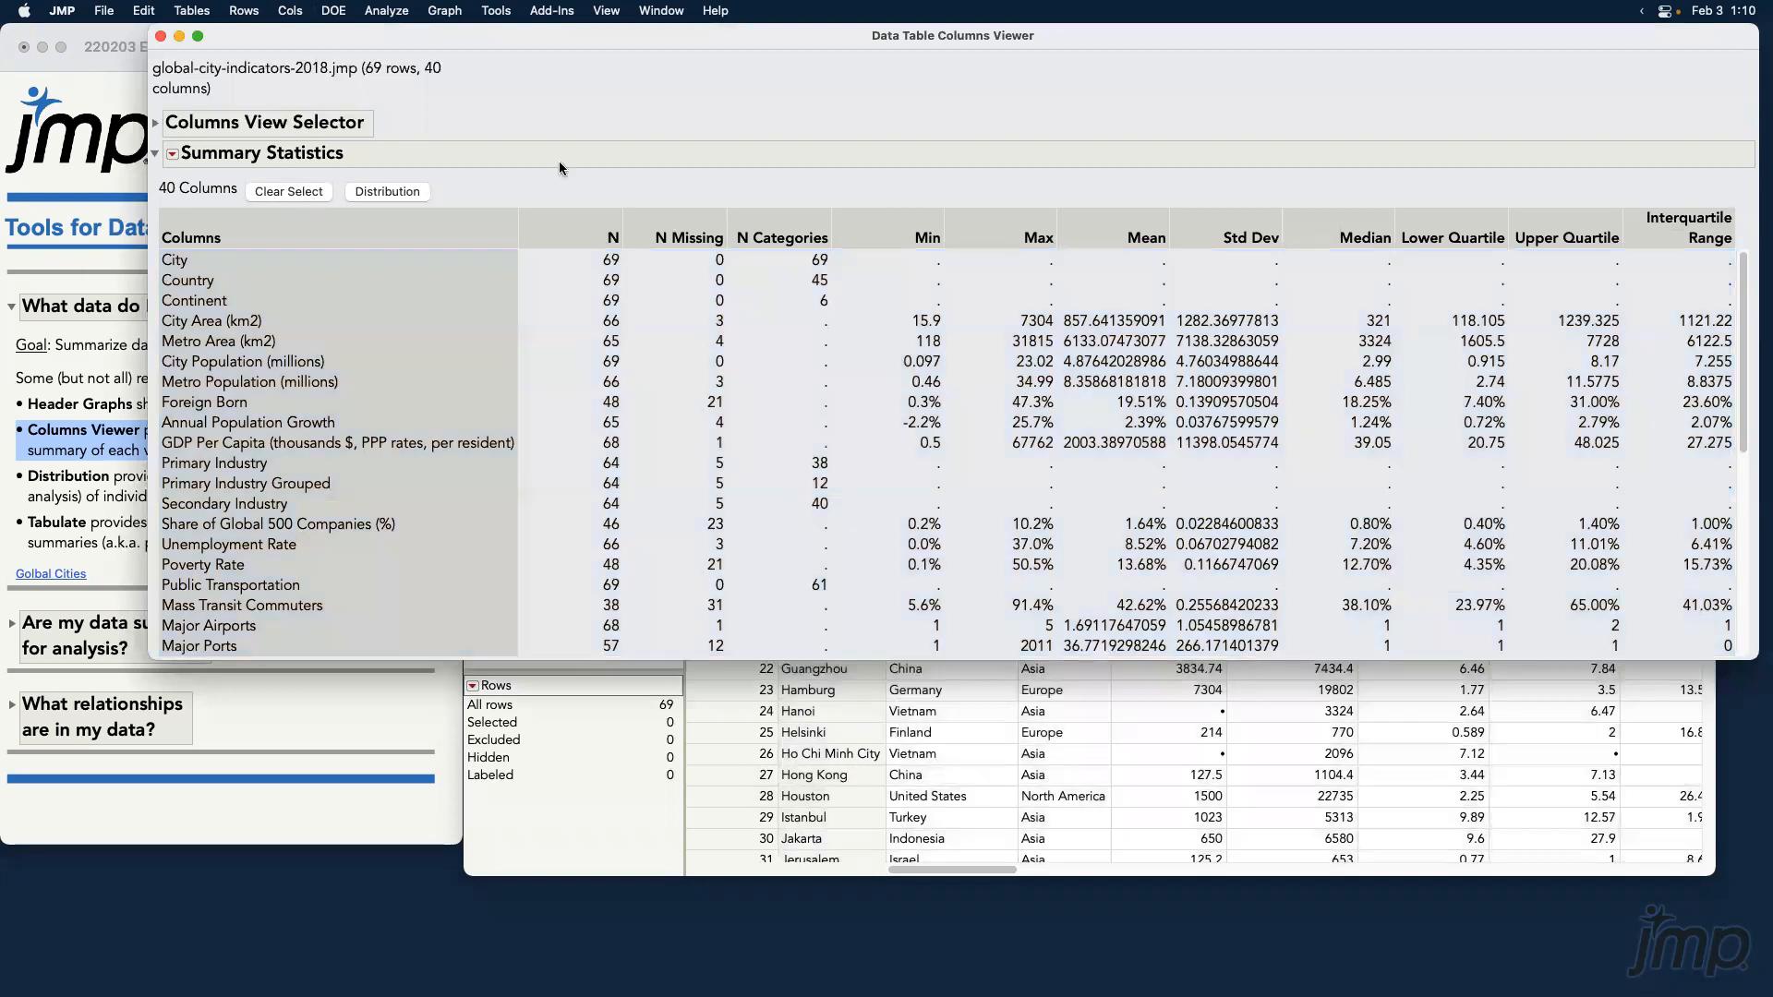
{"action": "left_click_drag", "start_coordinate": [711, 42], "coordinate": [689, 74]}
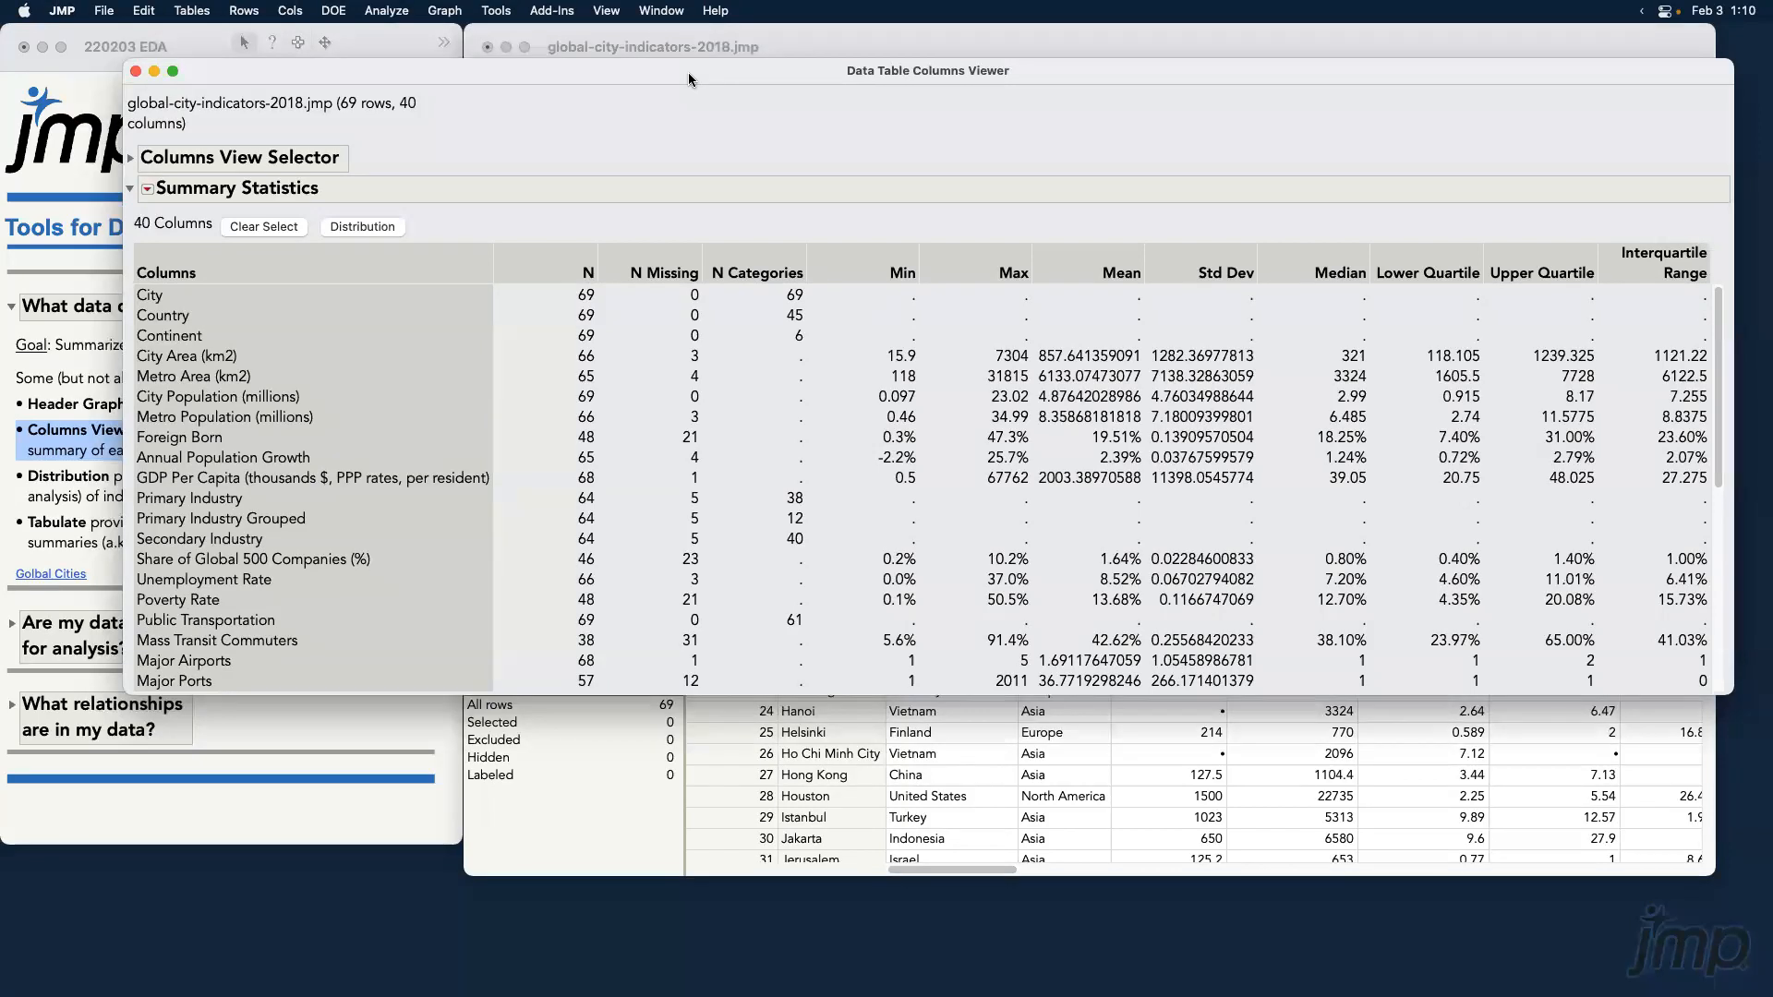
Examine the N Missing, N Categories and numeric summary statistics for the City and City Area (km2) columns.
{"action": "left_click", "coordinate": [242, 297]}
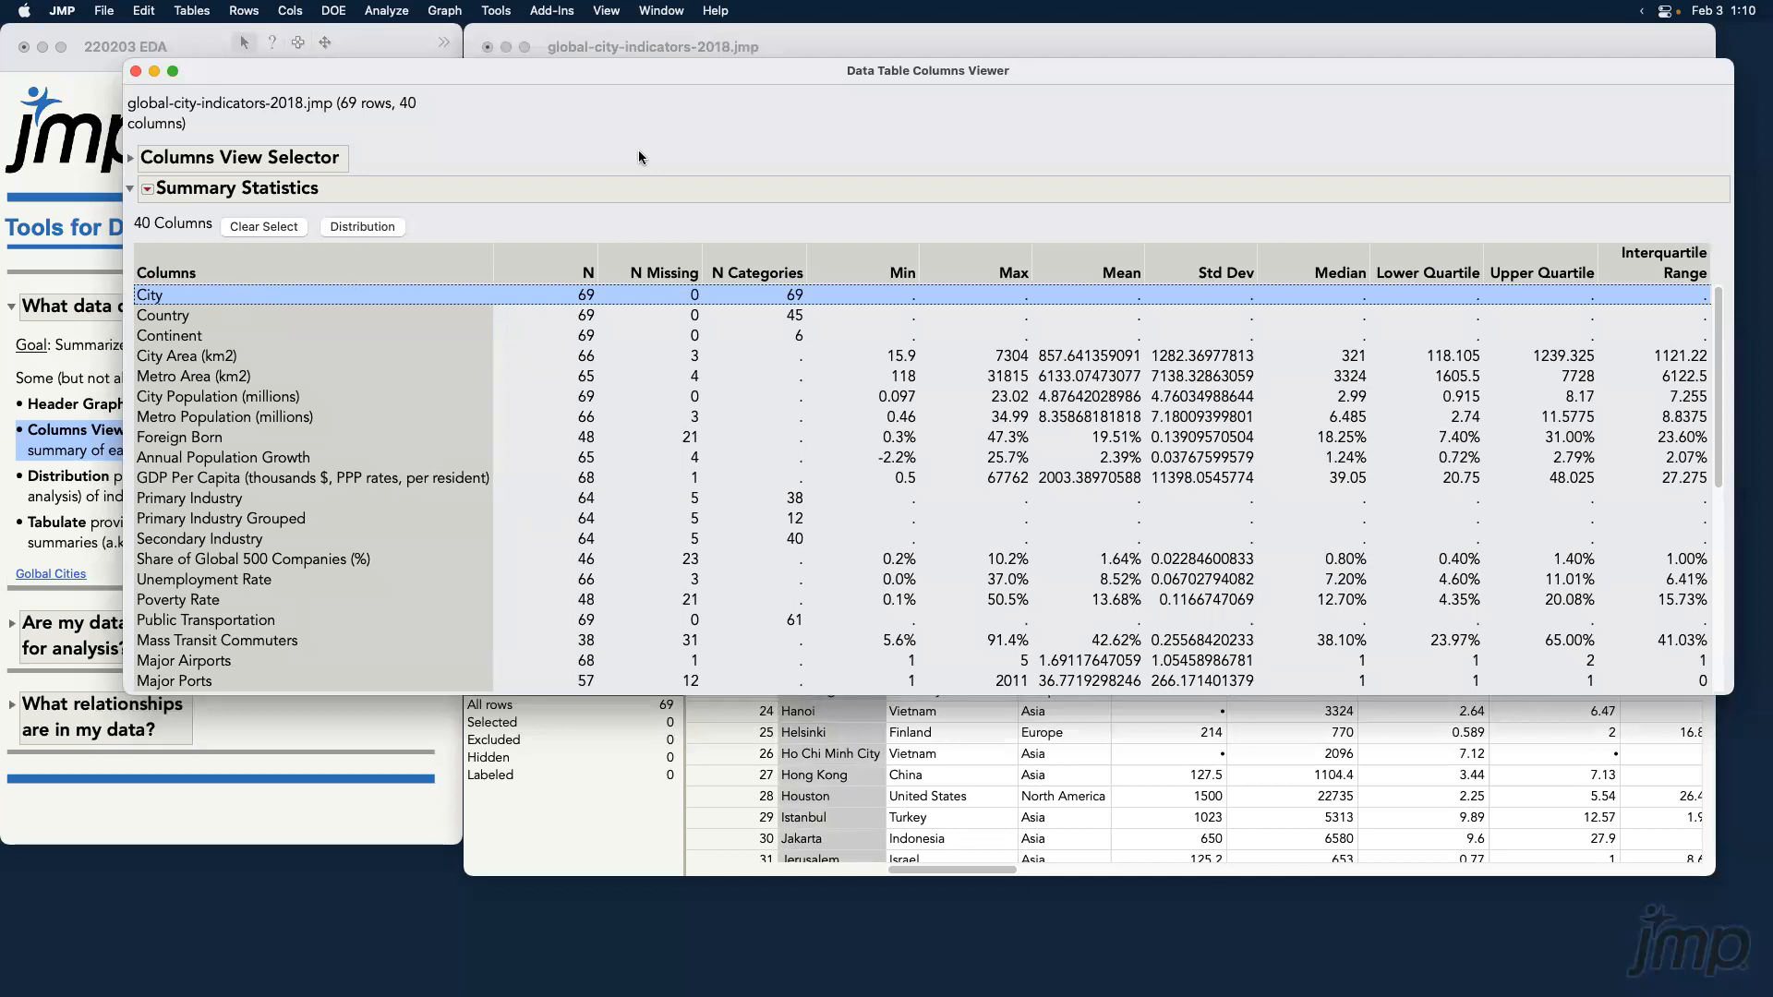
{"action": "left_click_drag", "start_coordinate": [699, 131], "coordinate": [593, 281]}
{"action": "mouse_move", "coordinate": [594, 282]}
{"action": "left_mouse_down"}
{"action": "mouse_move", "coordinate": [406, 145]}
{"action": "mouse_move", "coordinate": [397, 108]}
{"action": "mouse_move", "coordinate": [579, 203]}
{"action": "mouse_move", "coordinate": [688, 189]}
{"action": "mouse_move", "coordinate": [691, 289]}
{"action": "mouse_move", "coordinate": [594, 353]}
{"action": "mouse_move", "coordinate": [695, 349]}
{"action": "mouse_move", "coordinate": [628, 194]}
{"action": "left_mouse_up"}
{"action": "left_click_drag", "start_coordinate": [792, 155], "coordinate": [802, 275]}
{"action": "left_click_drag", "start_coordinate": [802, 234], "coordinate": [1721, 302]}
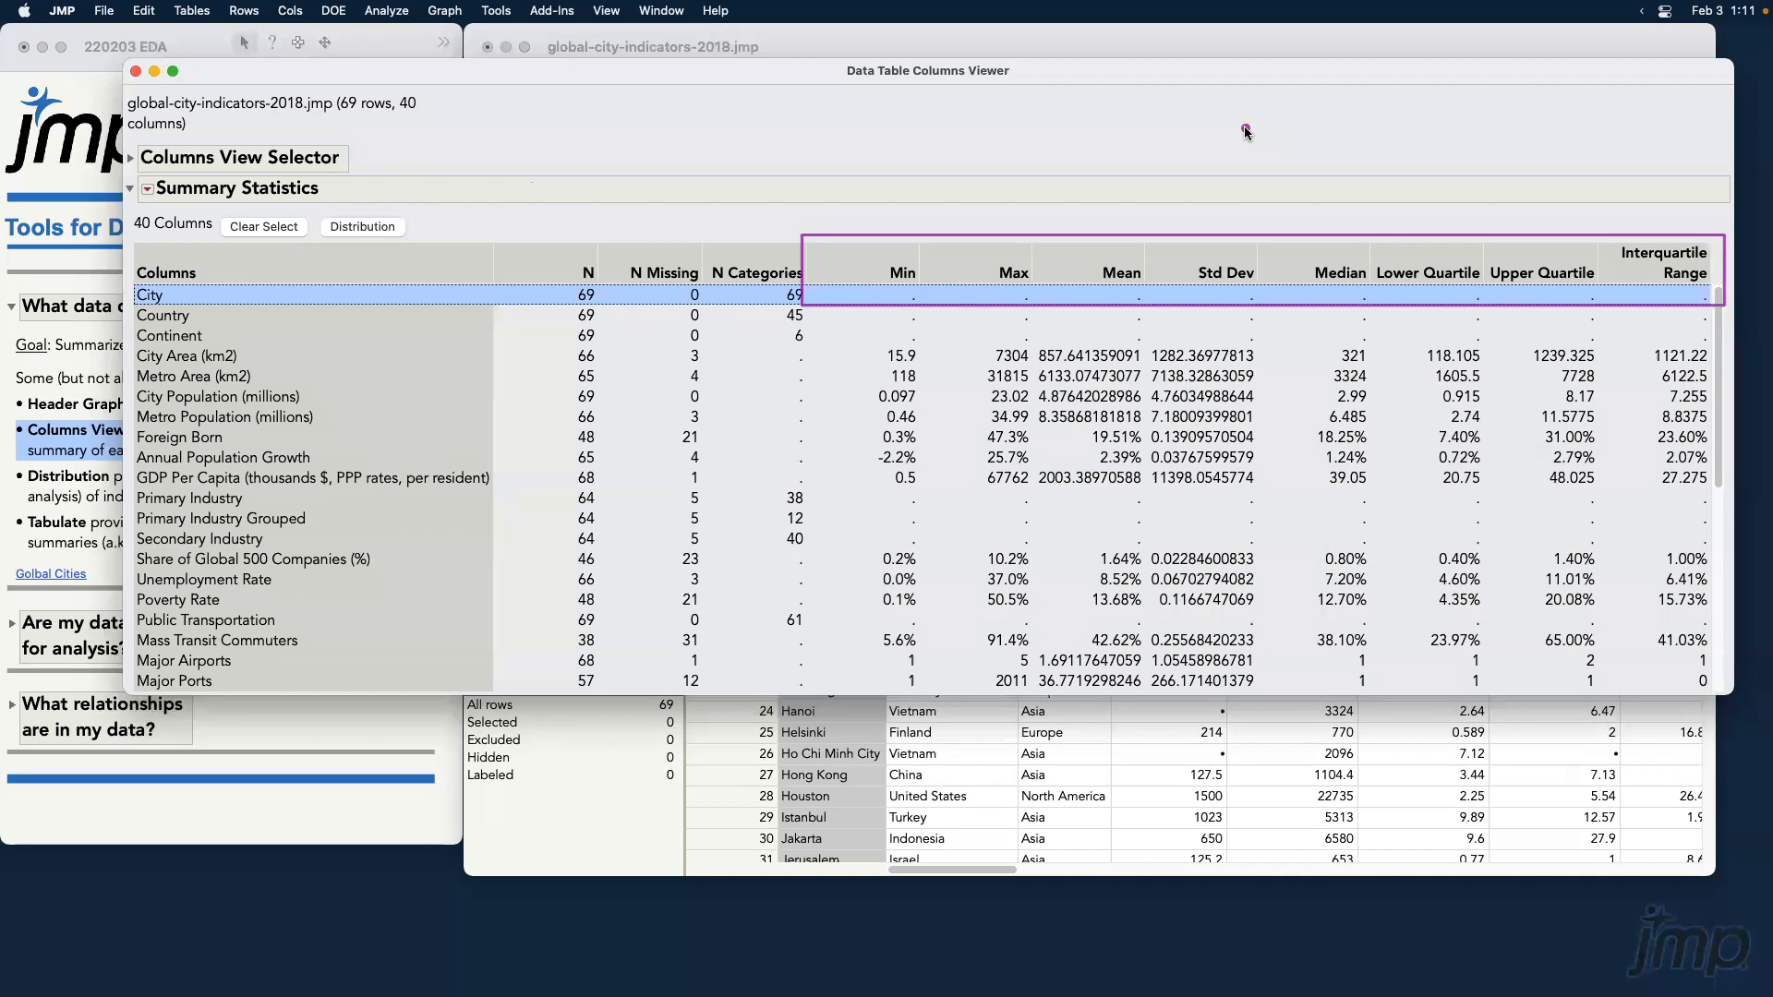
{"action": "left_click", "coordinate": [205, 355]}
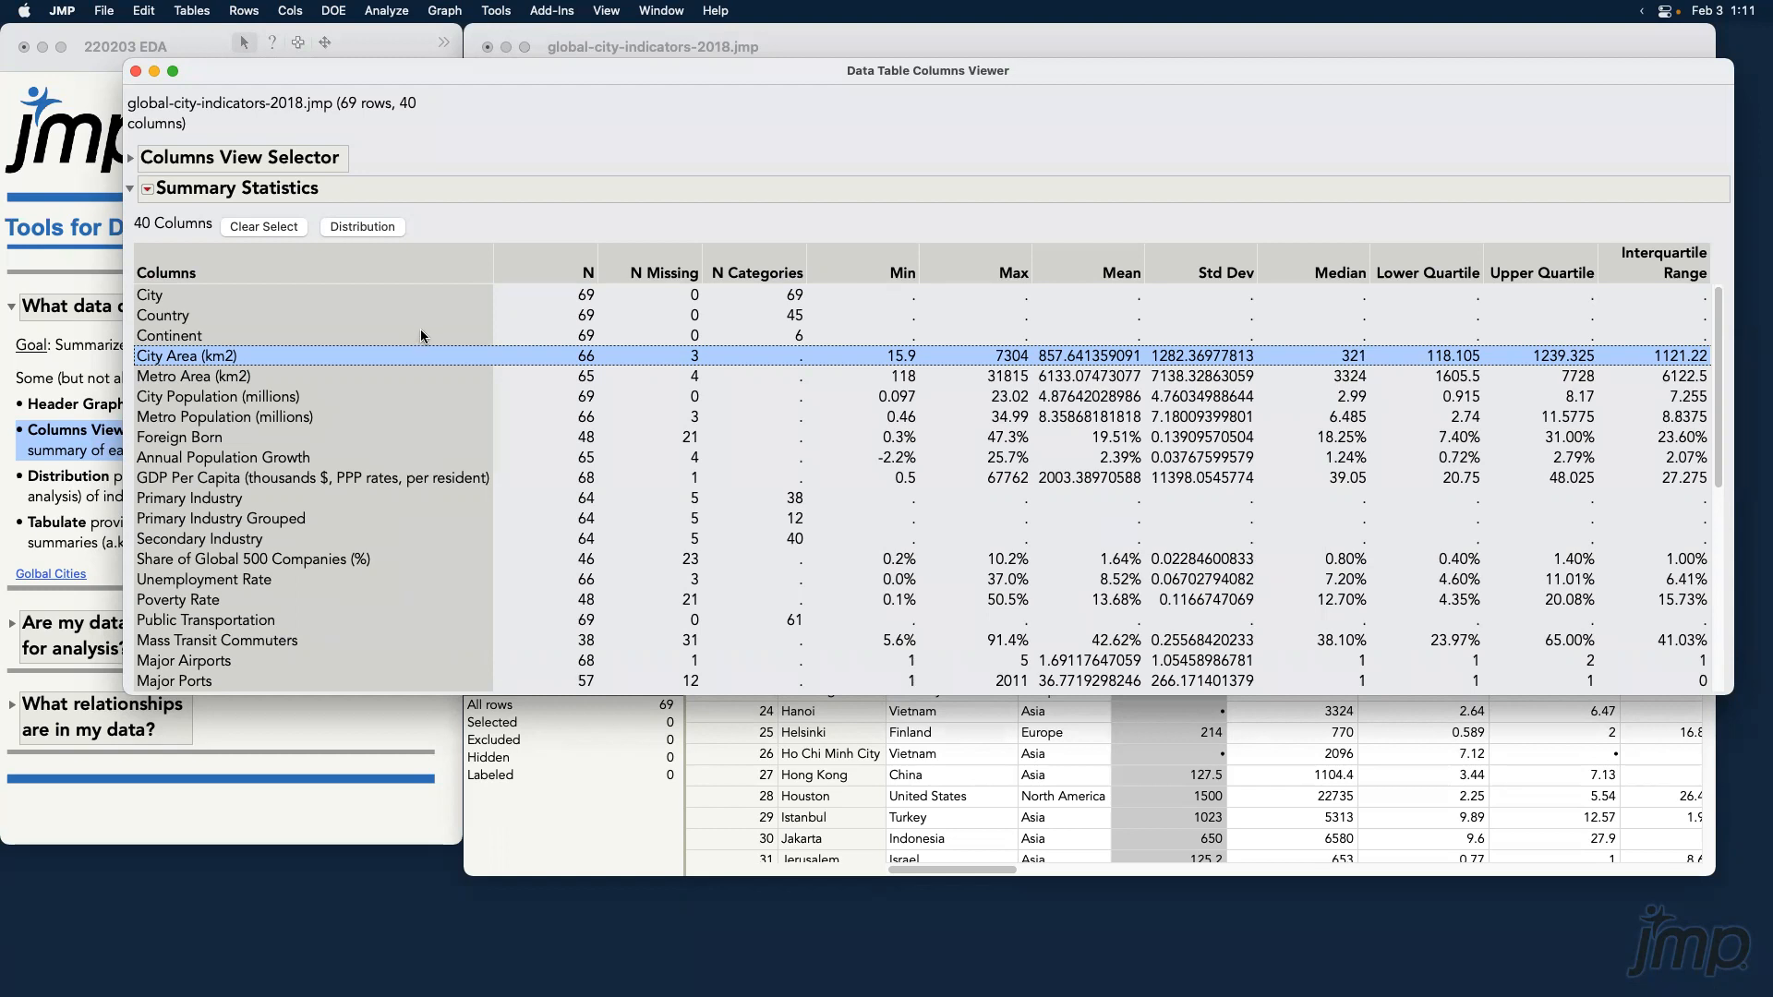
Highlight the journal's Distribution entry and return to the Columns Viewer summary.
{"action": "left_click", "coordinate": [118, 447]}
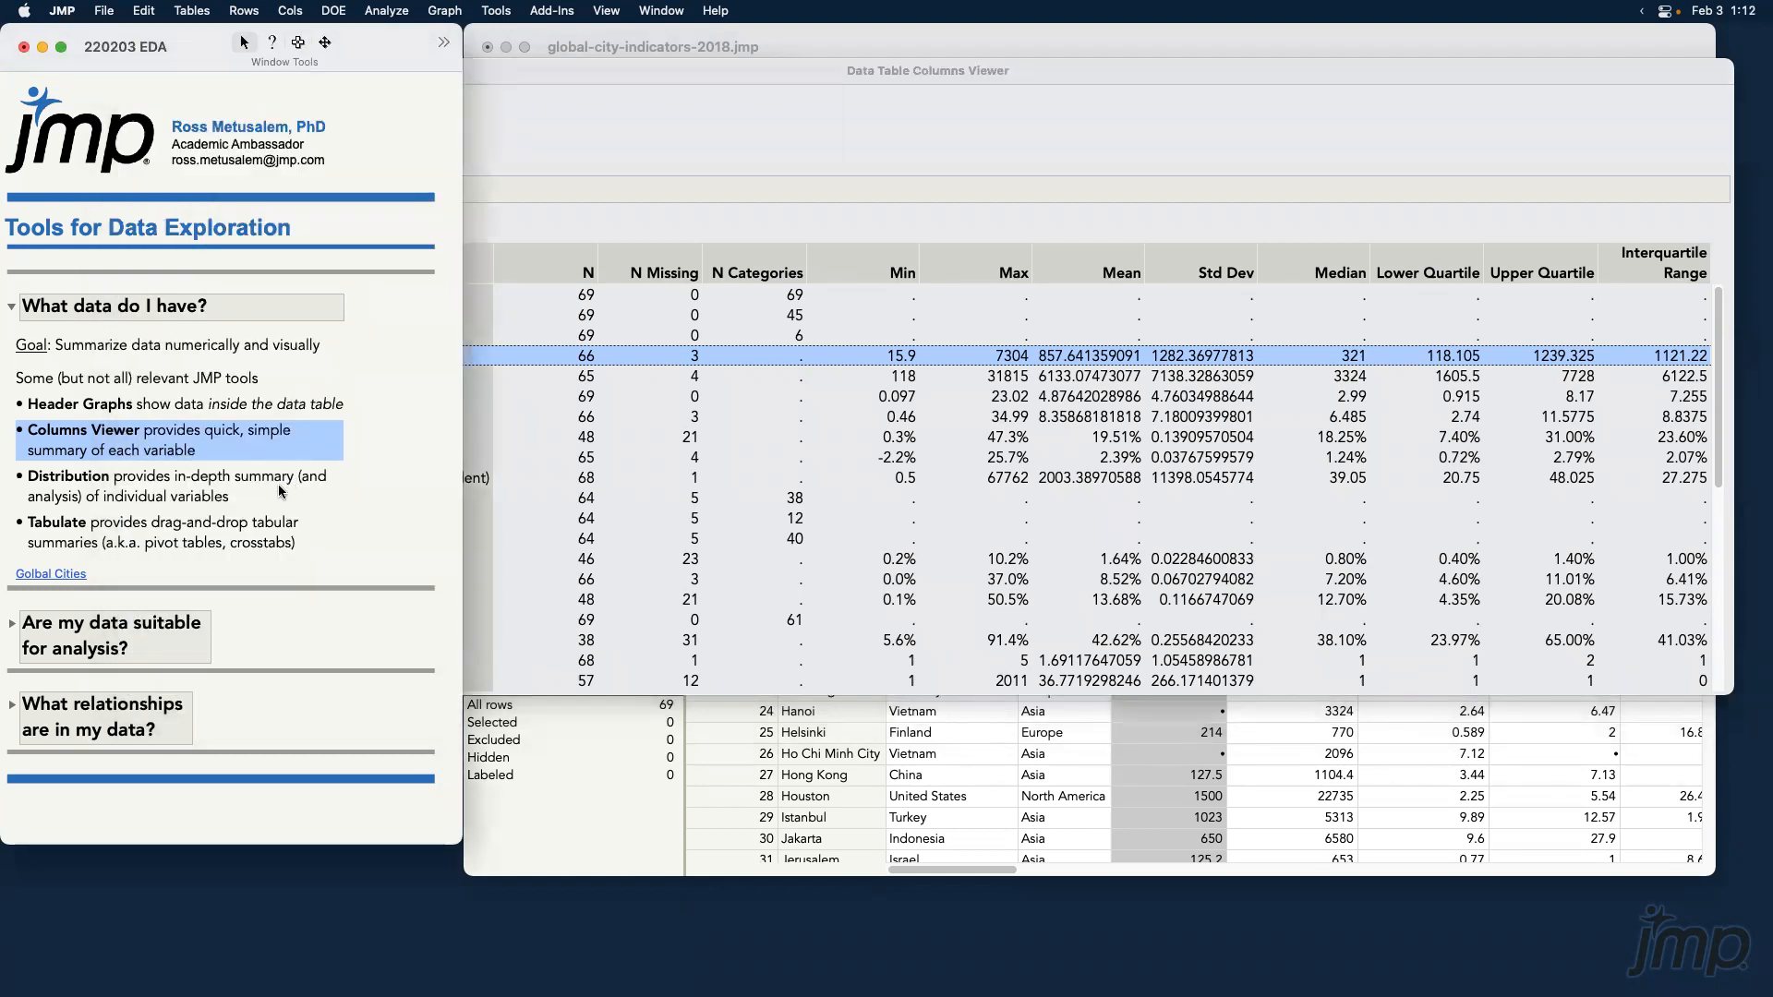
{"action": "left_click", "coordinate": [106, 496]}
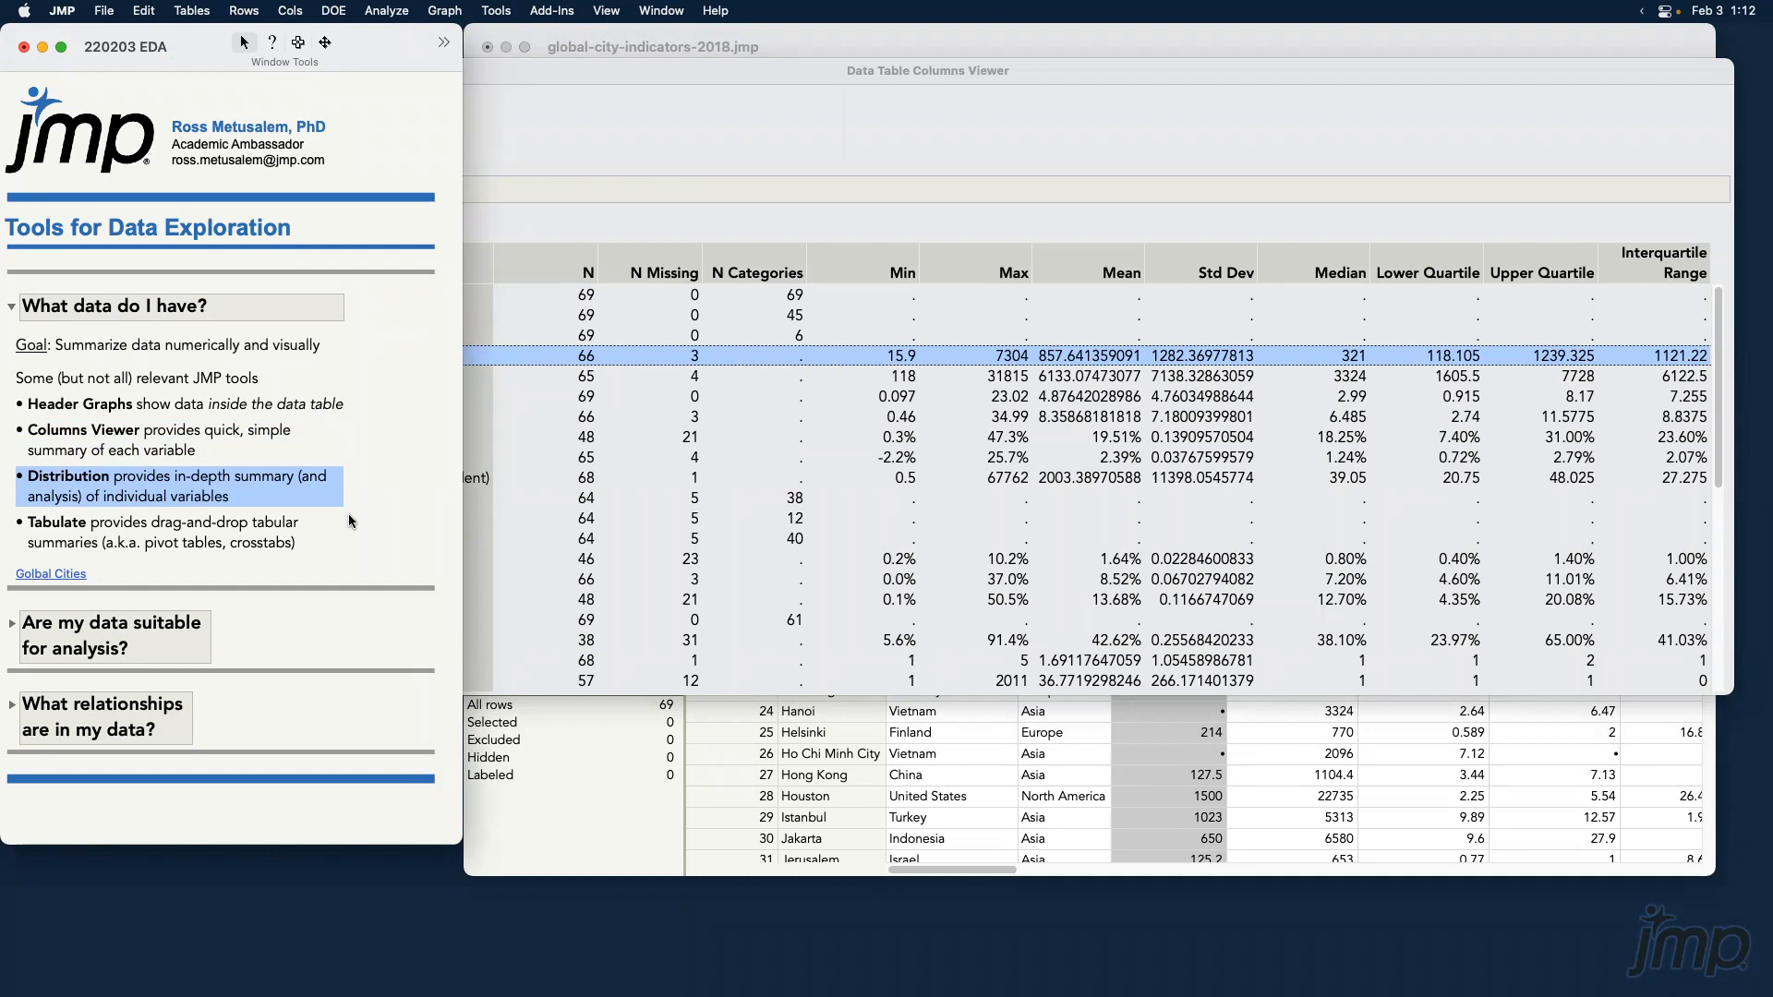
{"action": "left_click", "coordinate": [622, 79]}
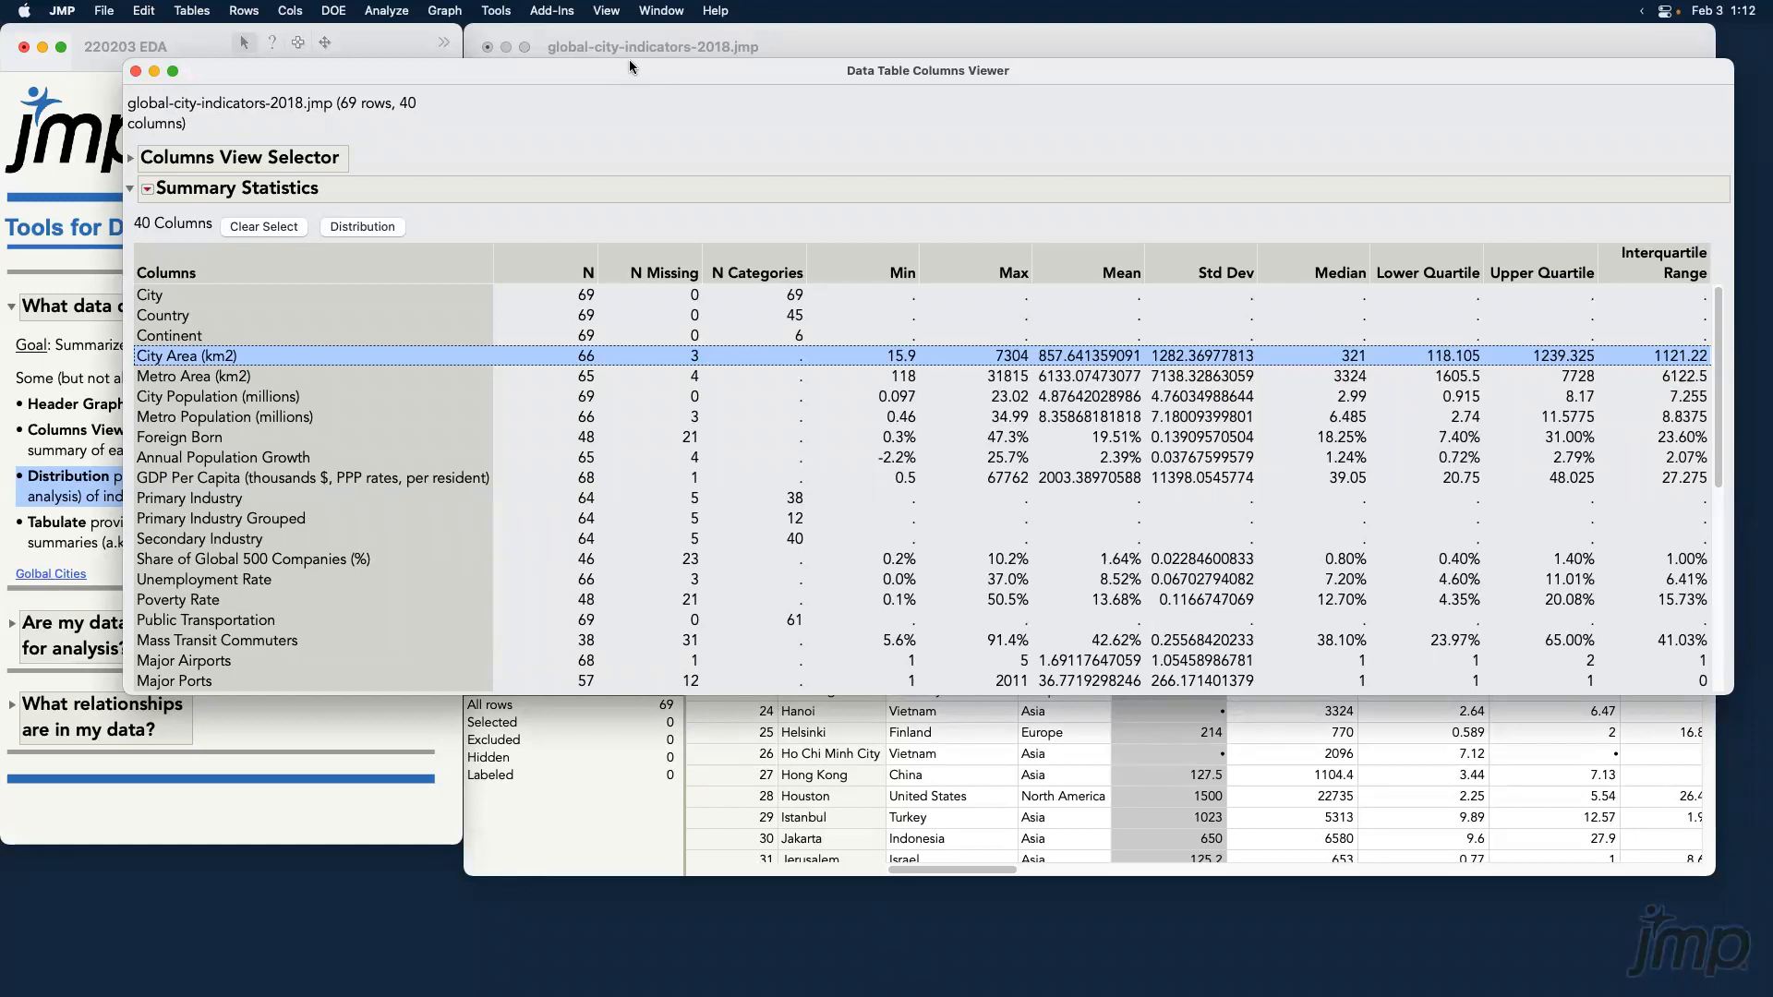
{"action": "left_click", "coordinate": [193, 297]}
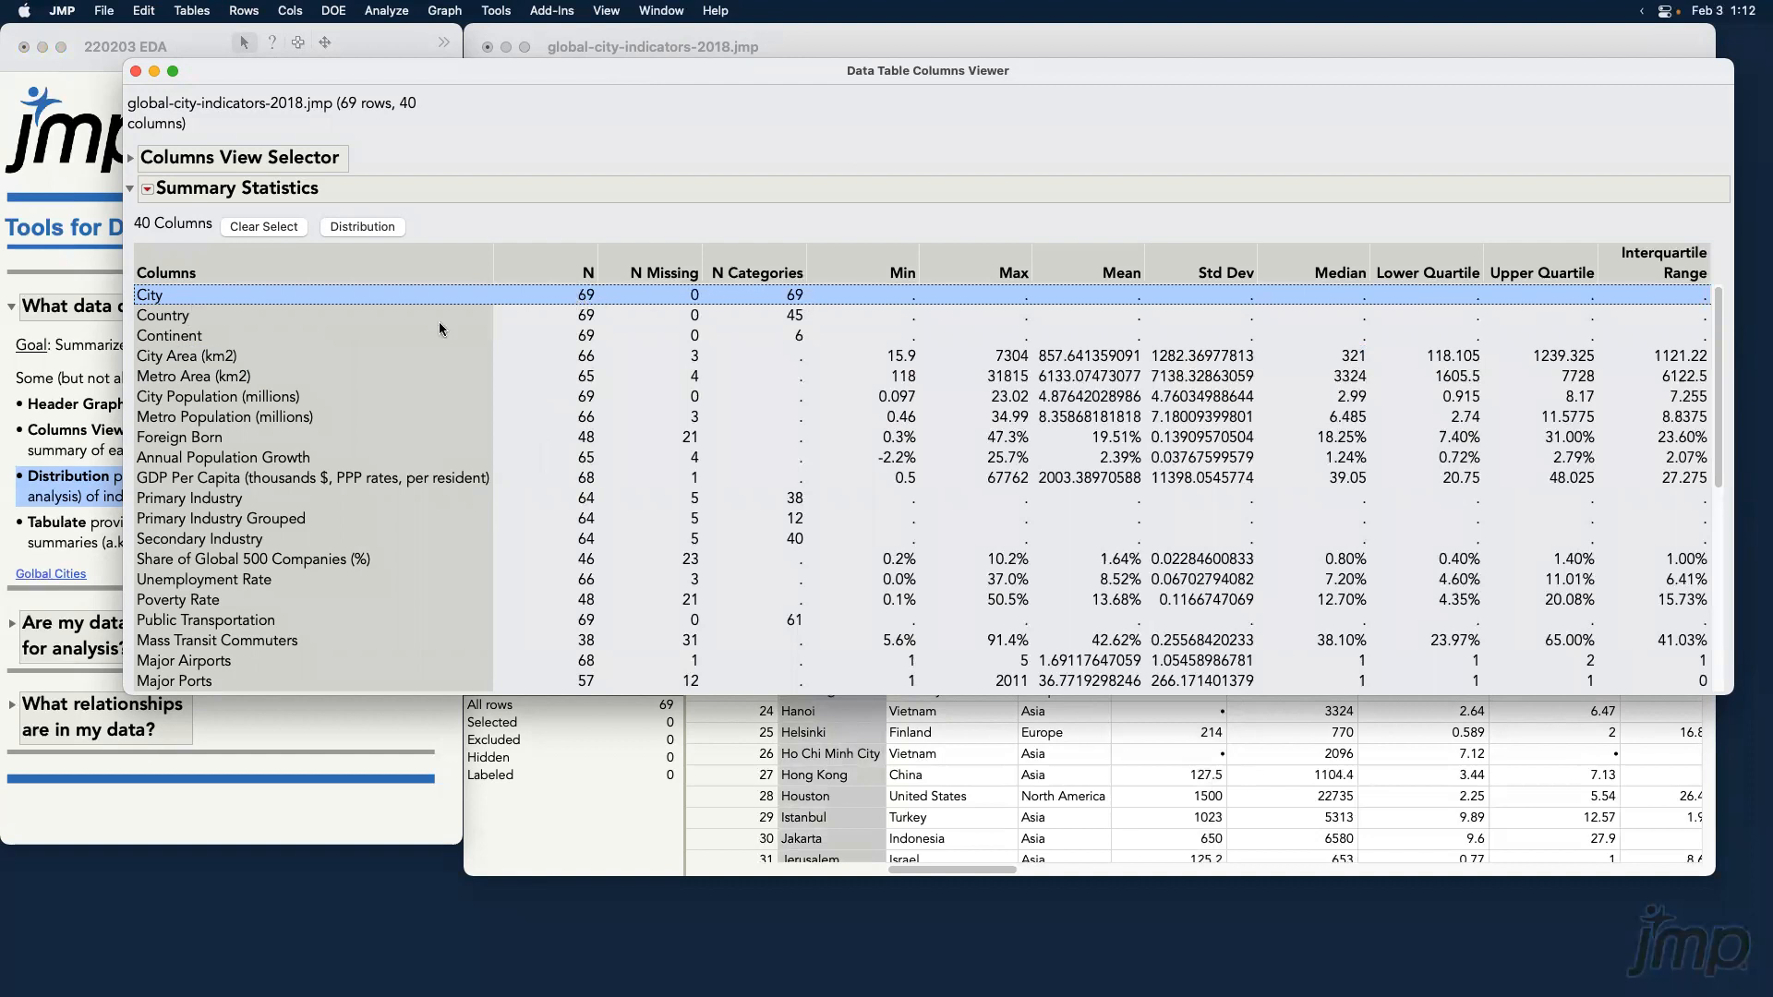
{"action": "left_click_drag", "start_coordinate": [216, 339], "coordinate": [229, 429]}
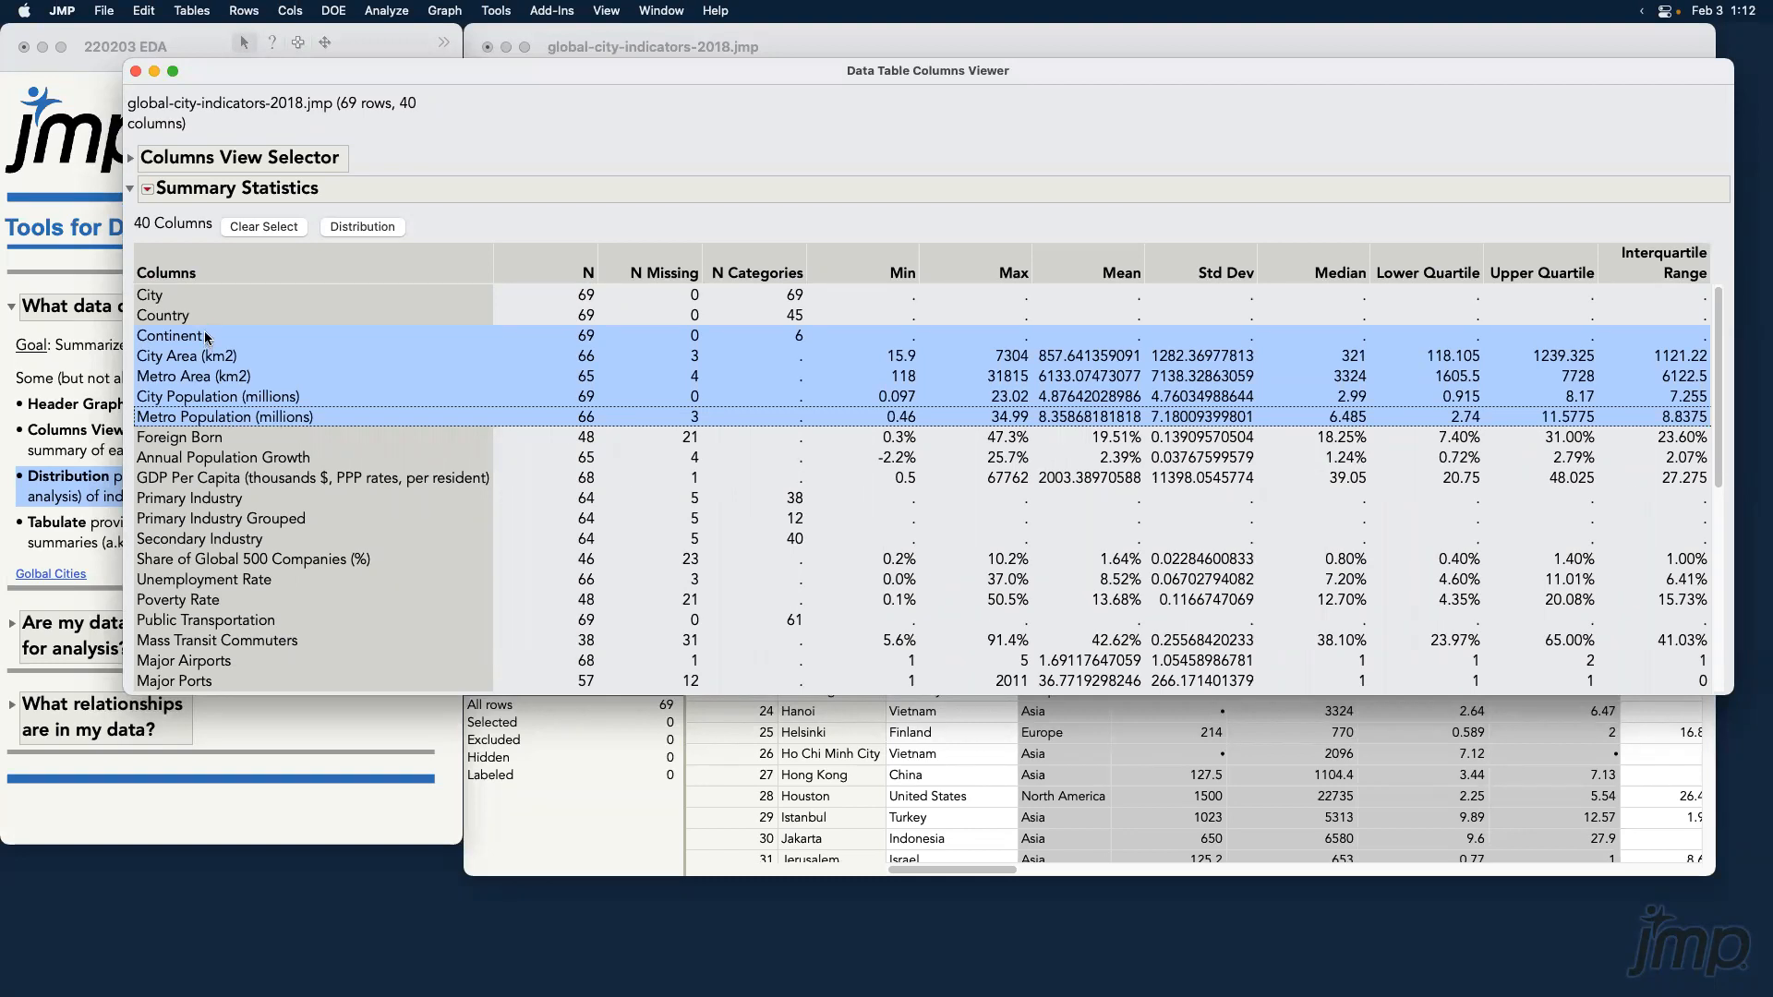
{"action": "left_click", "coordinate": [308, 338]}
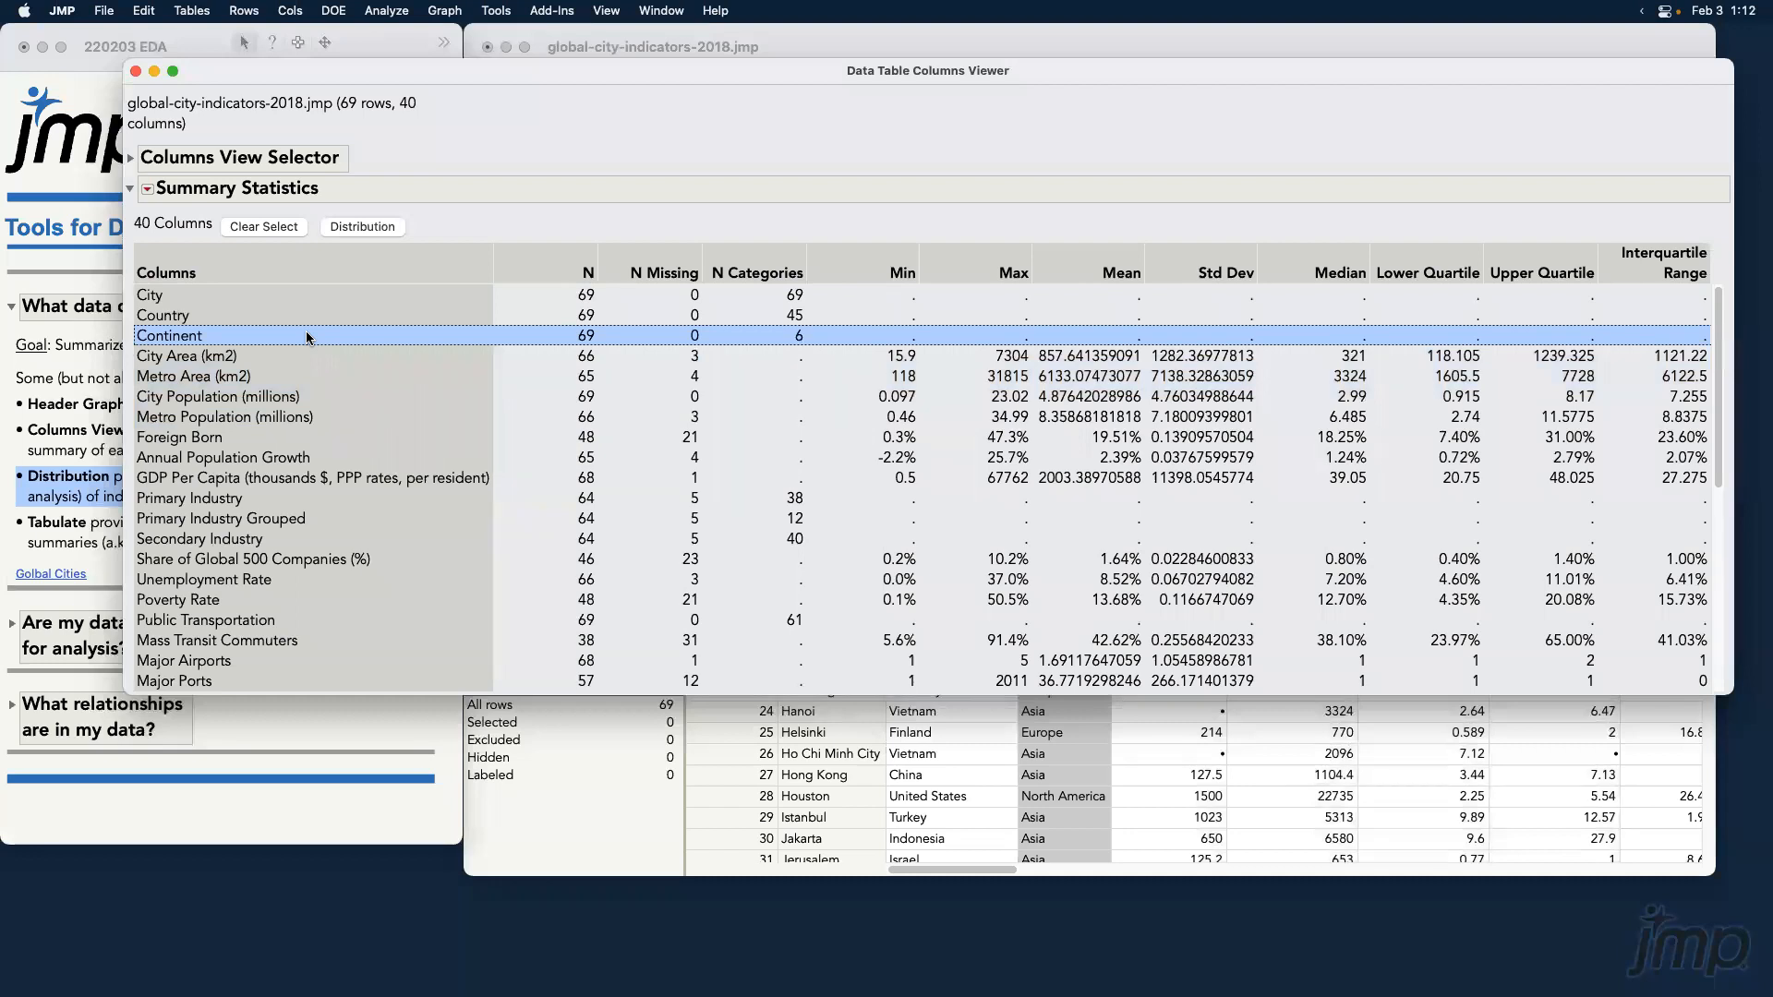
{"action": "left_click", "coordinate": [308, 361]}
{"action": "left_click", "coordinate": [310, 378]}
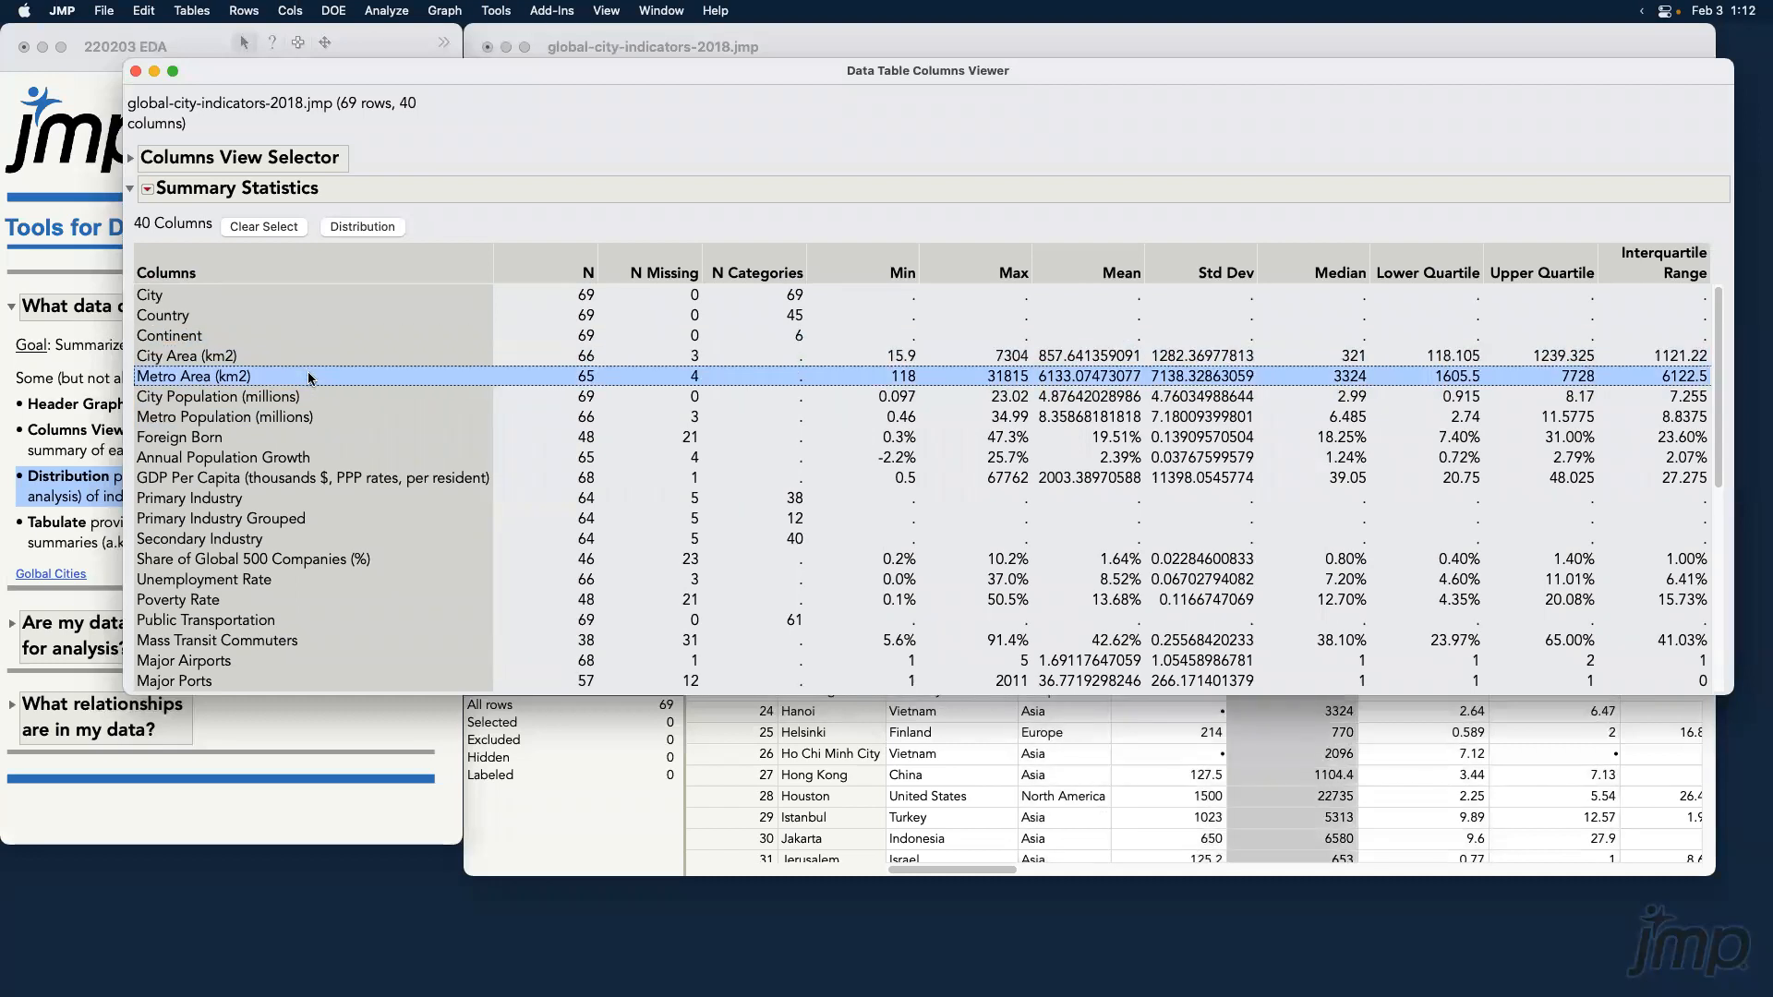
{"action": "left_click", "coordinate": [311, 397]}
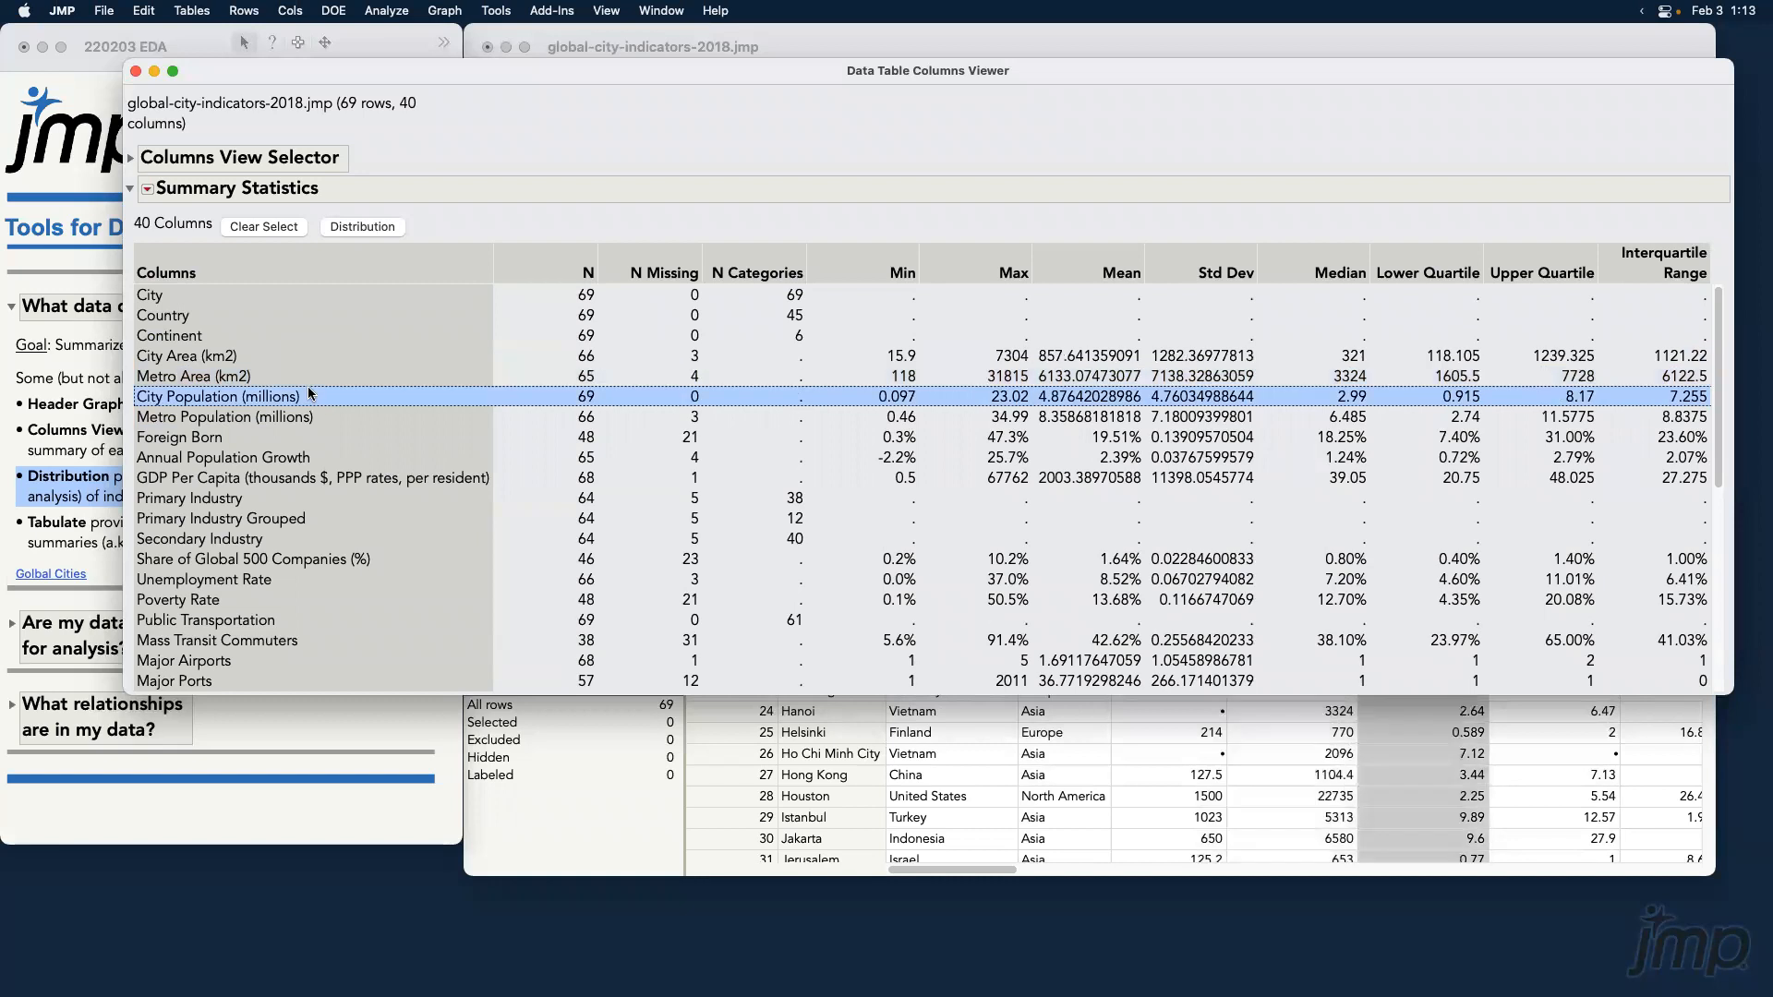
Generate distributions for the columns from Continent through Metro Population (millions) in the summary statistics, and reposition the report.
{"action": "left_click", "coordinate": [305, 339]}
{"action": "left_click_drag", "start_coordinate": [307, 357], "coordinate": [307, 418]}
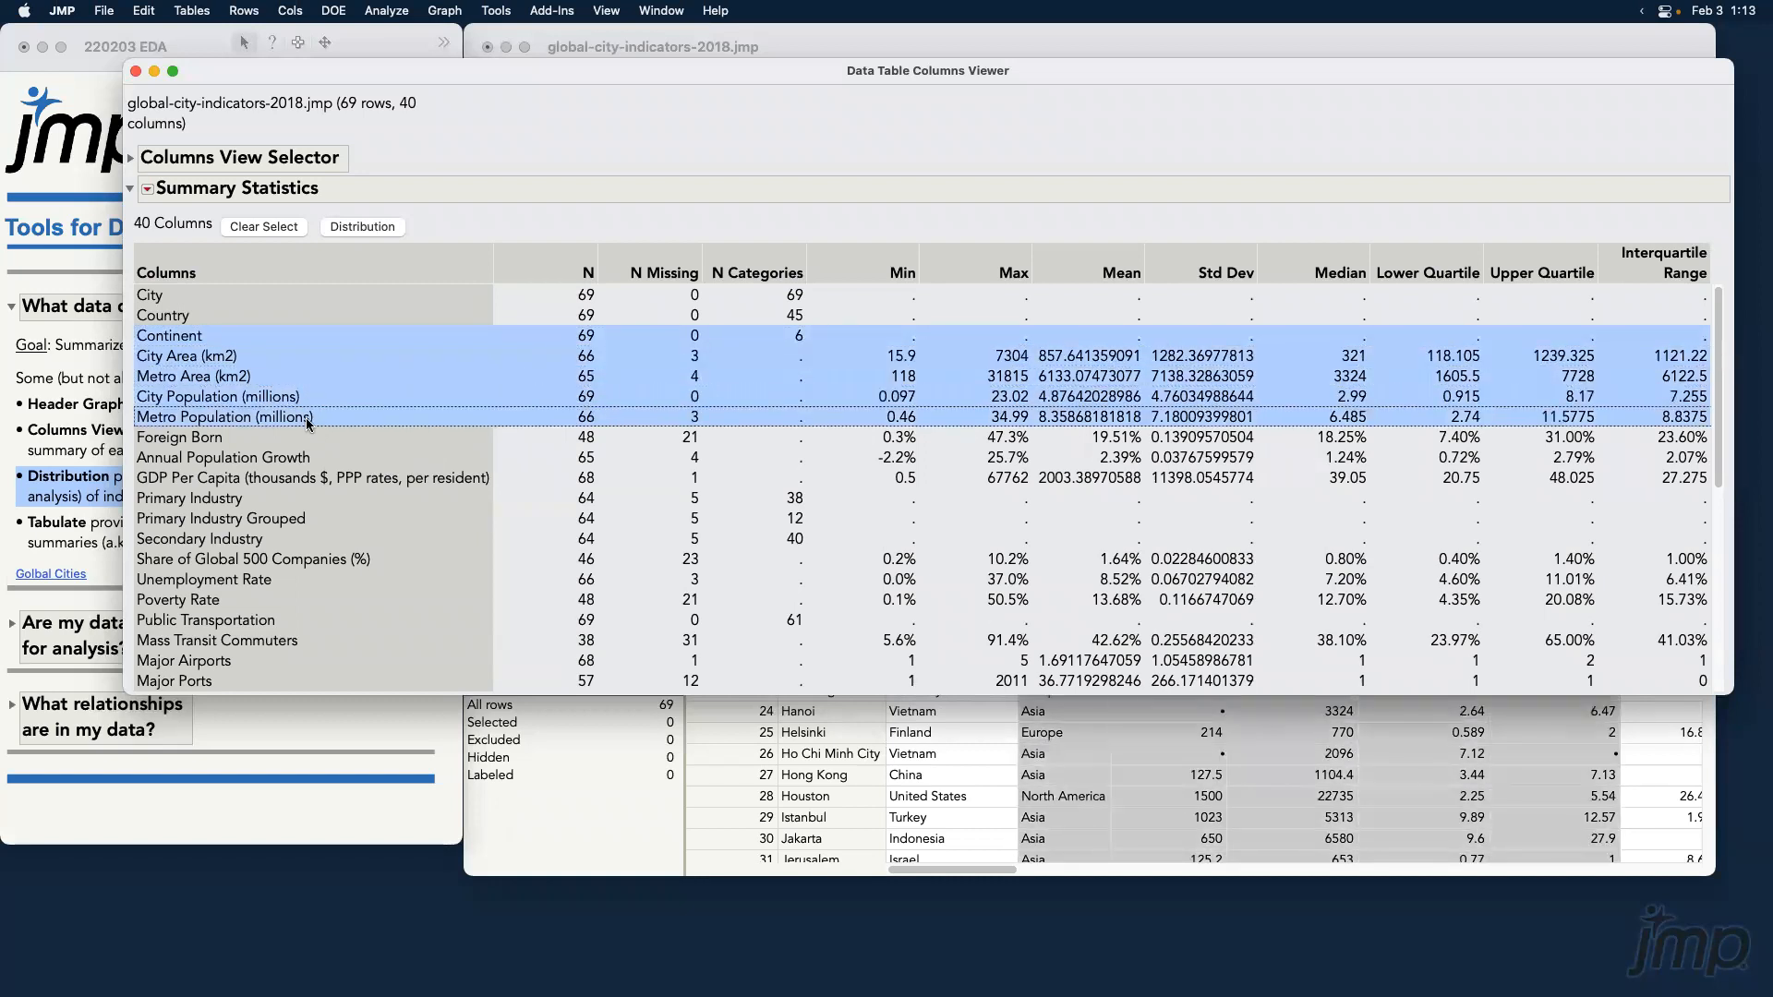
{"action": "left_click", "coordinate": [362, 226]}
{"action": "left_click_drag", "start_coordinate": [586, 134], "coordinate": [777, 115]}
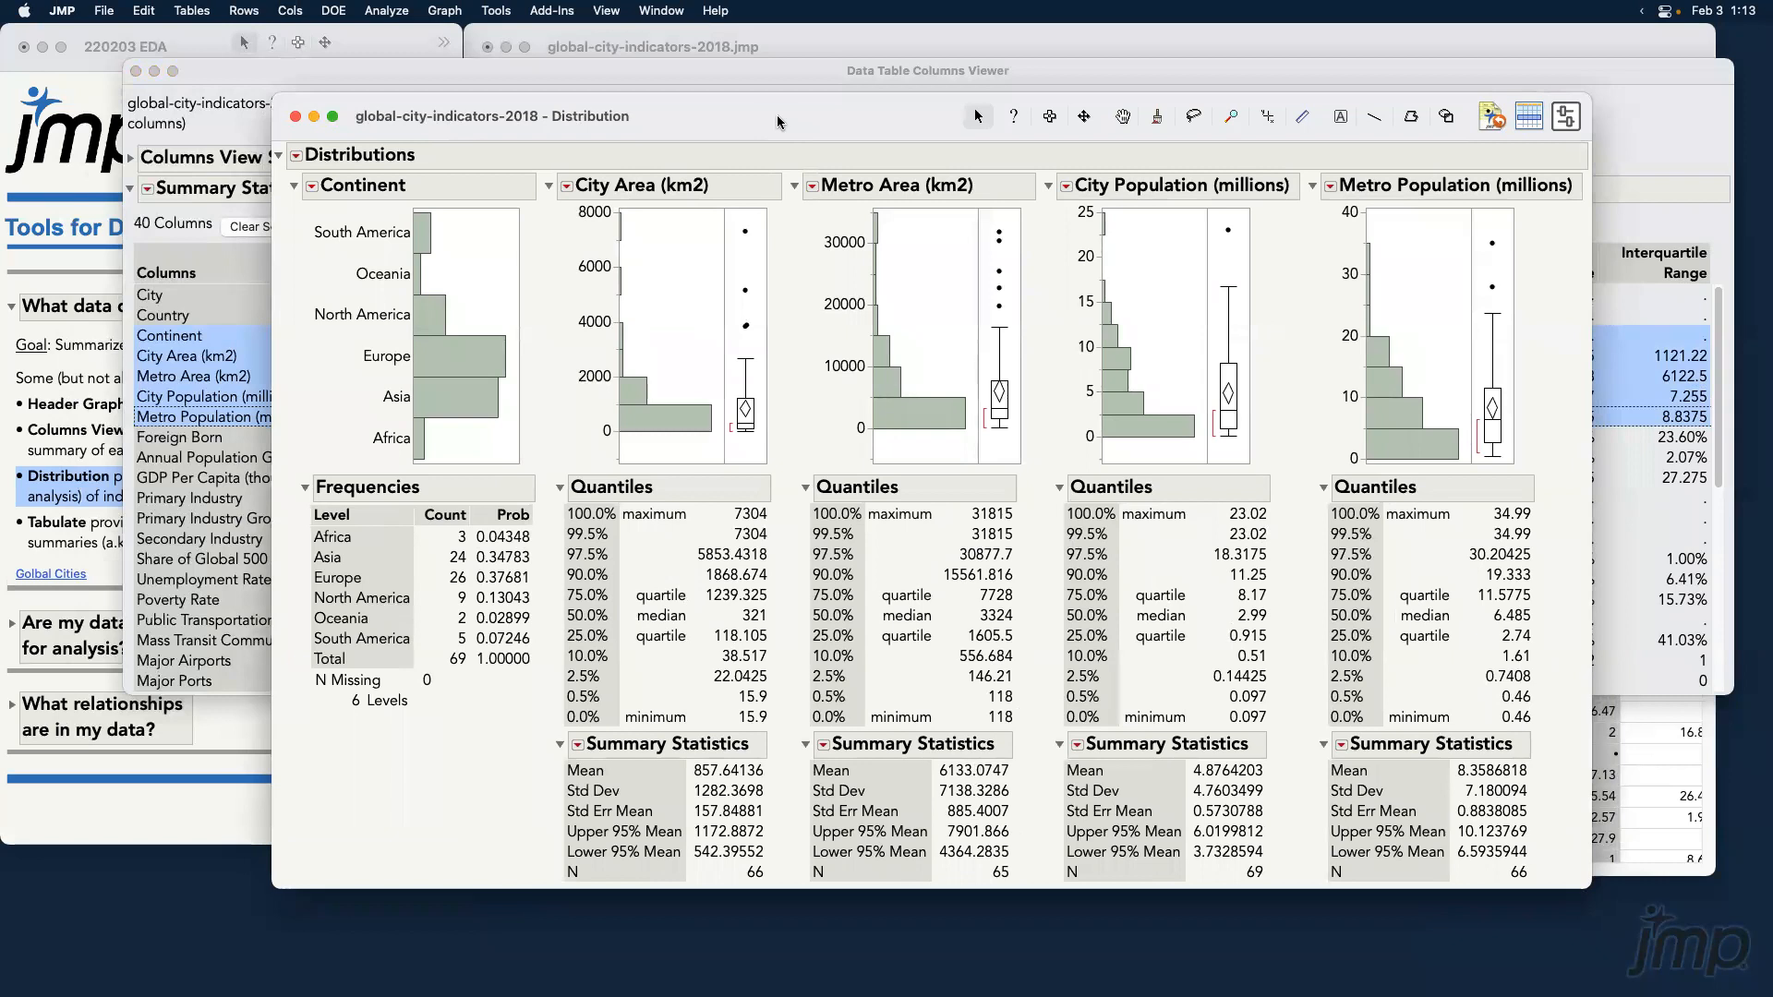
Close the Columns Viewer and bring the global city indicators data table to the front.
{"action": "left_click", "coordinate": [644, 84]}
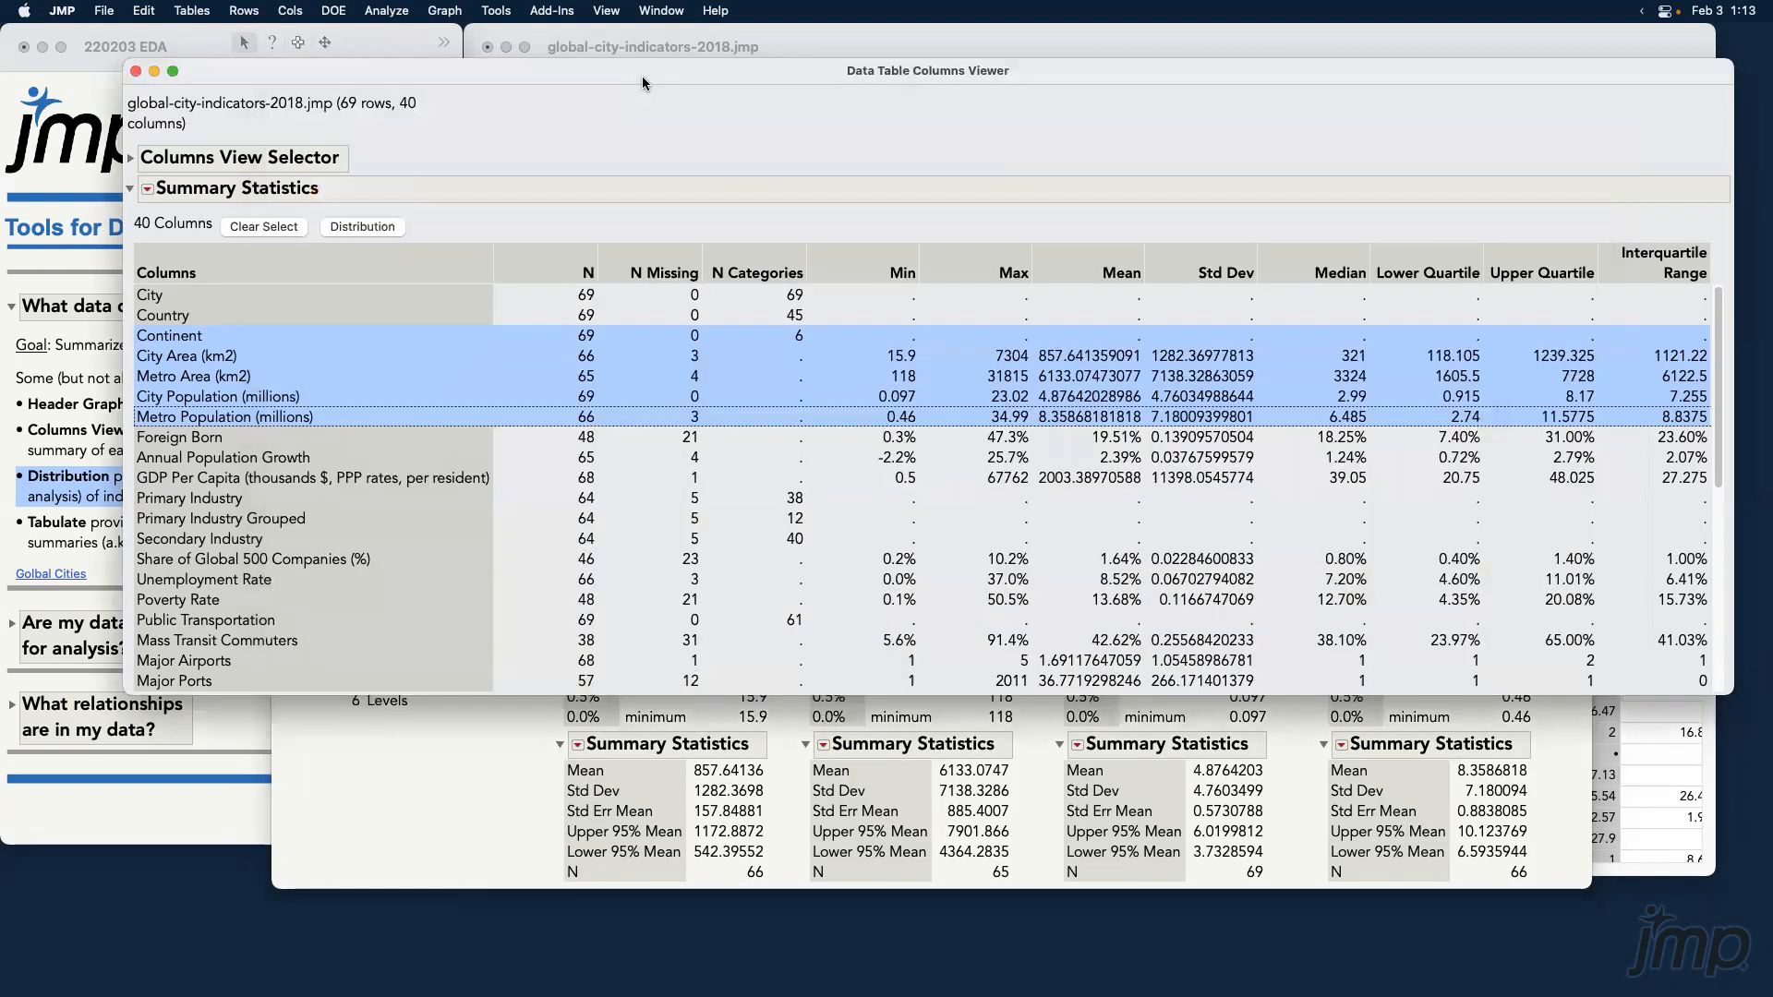
{"action": "left_click", "coordinate": [136, 71]}
{"action": "left_click", "coordinate": [822, 52]}
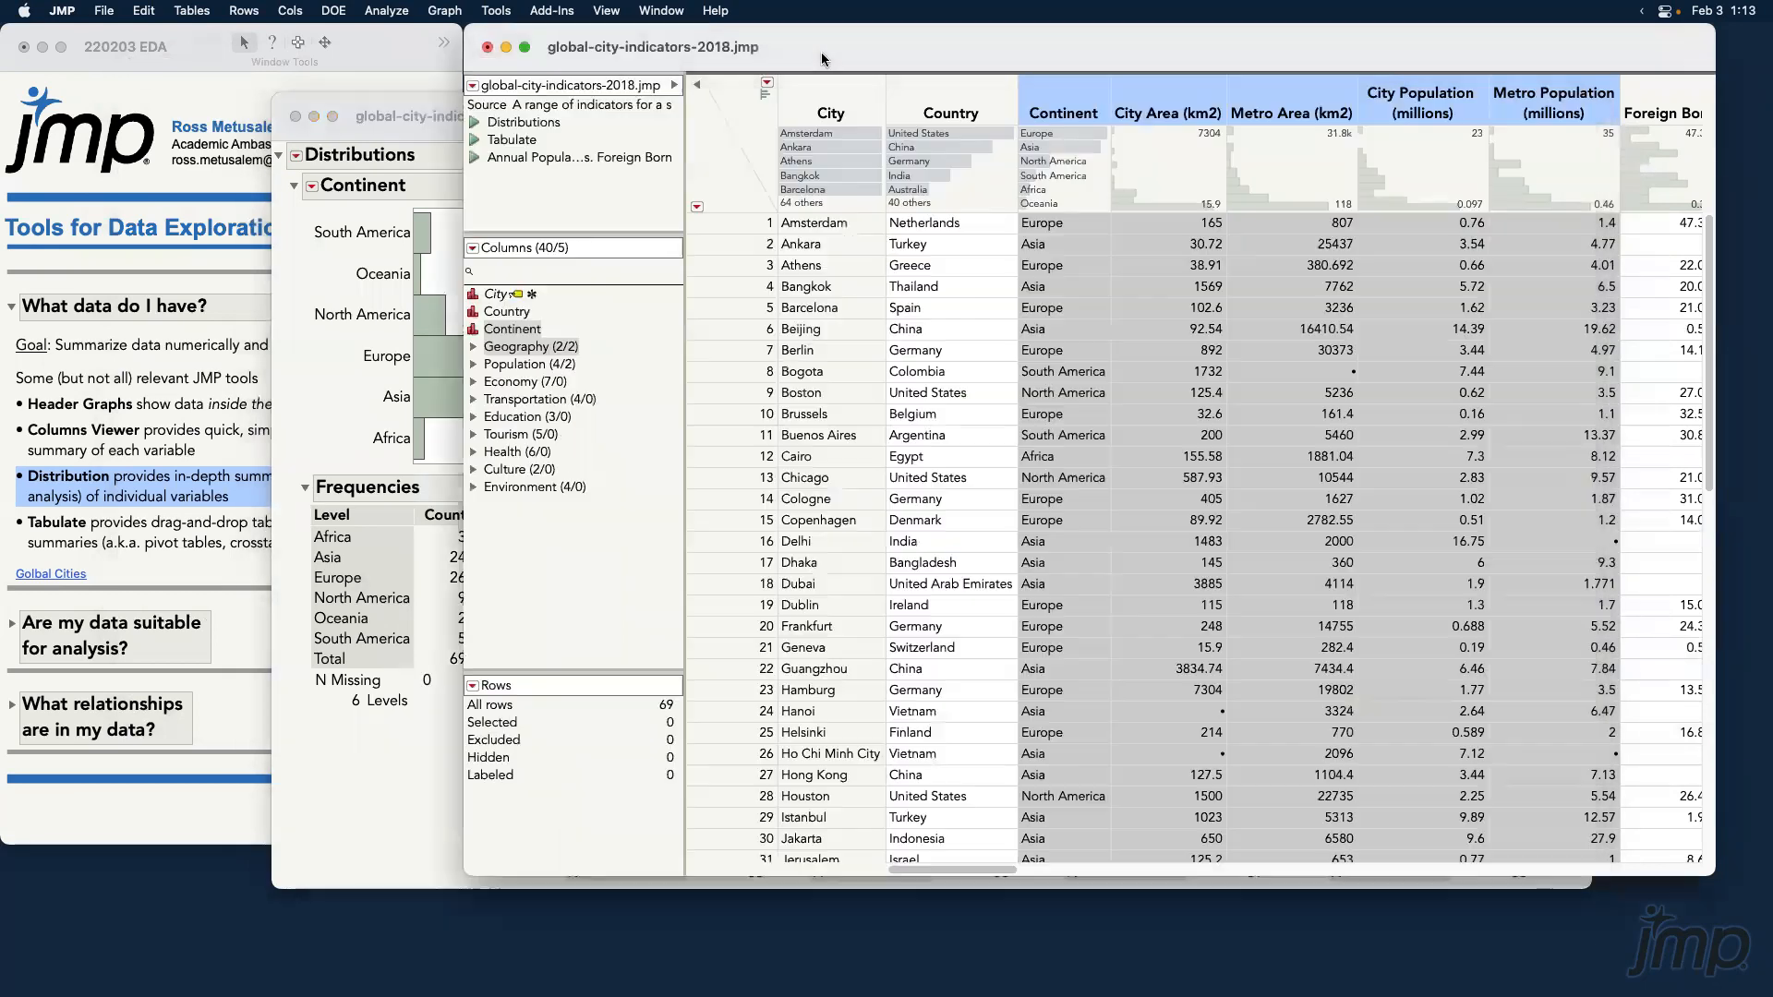
Run Distribution with the five selected columns, Continent through Metro Population (millions), as Y variables, and close the new report.
{"action": "left_click", "coordinate": [385, 12]}
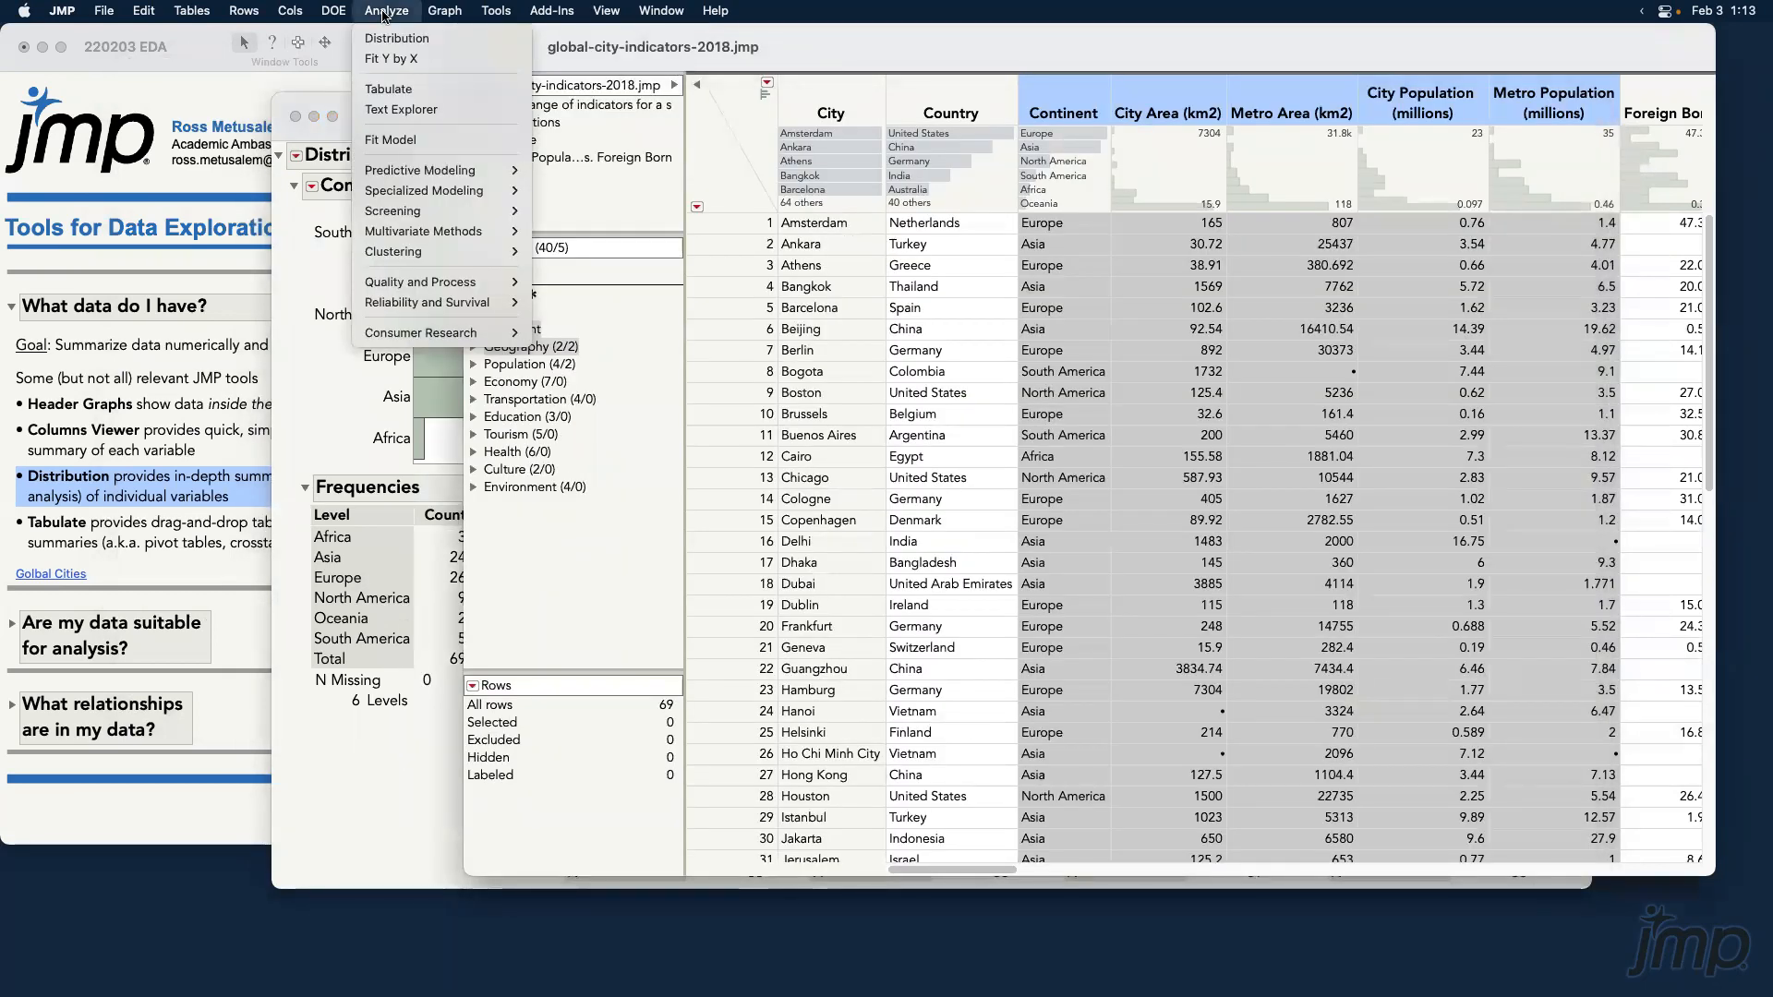
{"action": "left_click", "coordinate": [436, 39]}
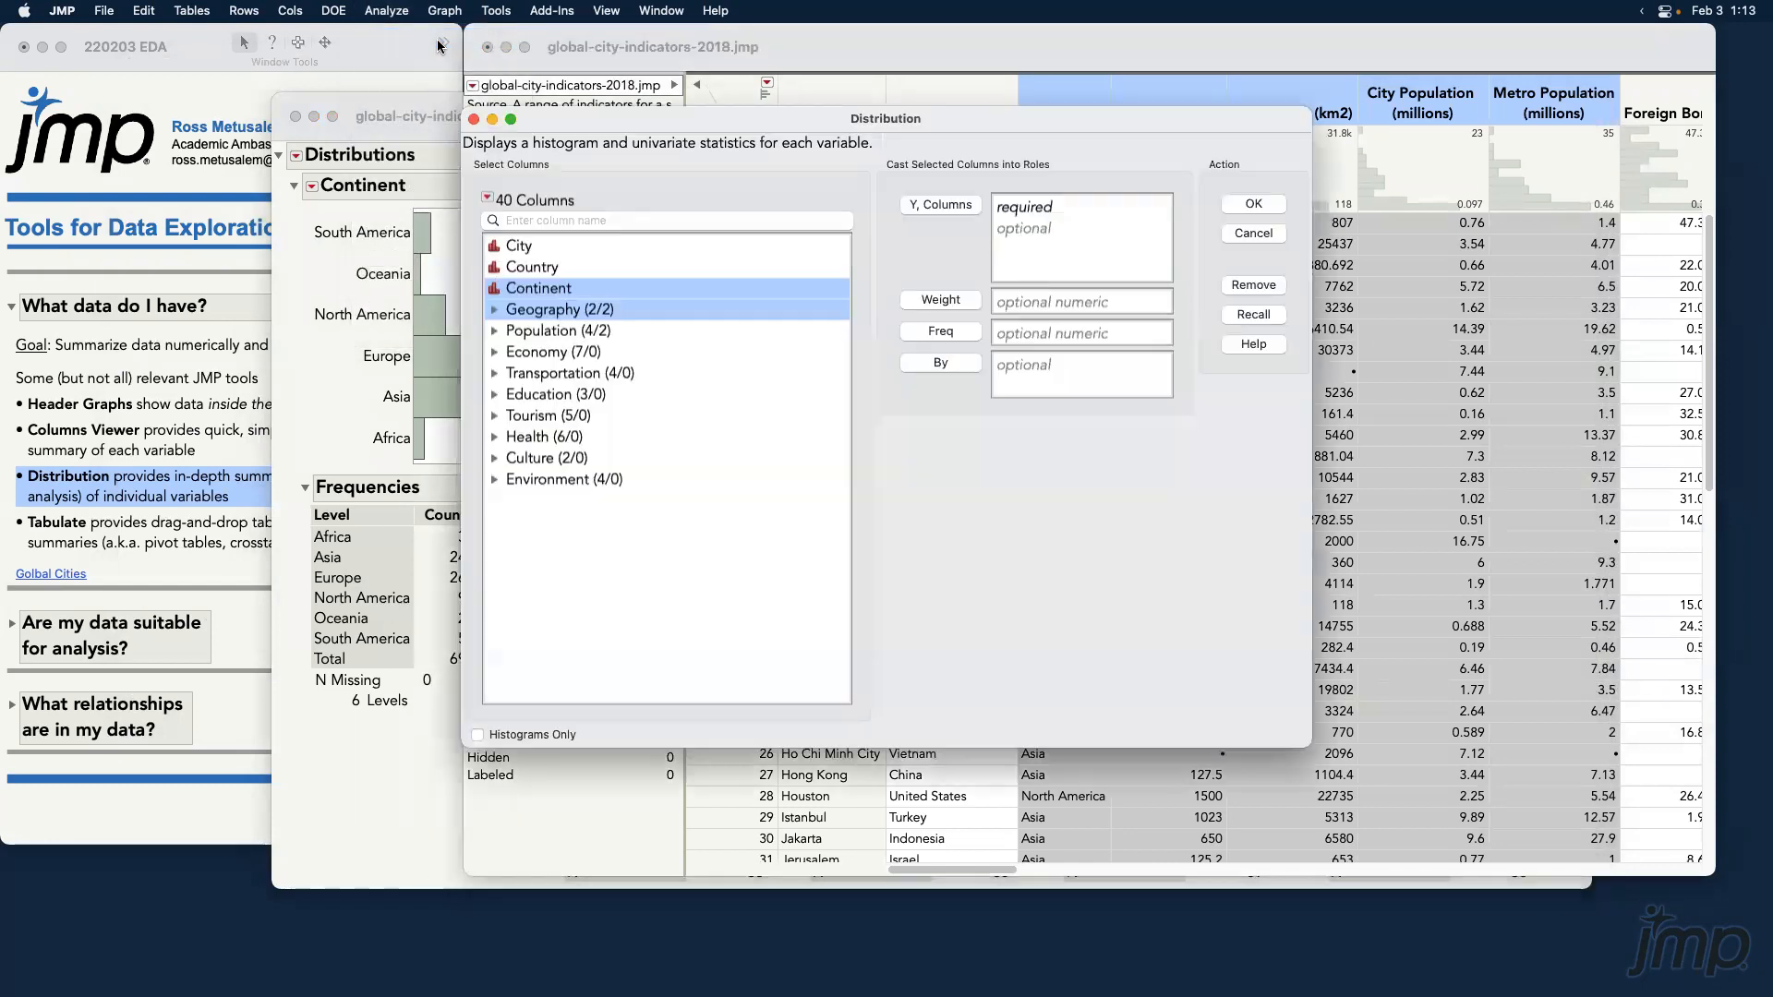
{"action": "left_click", "coordinate": [956, 208]}
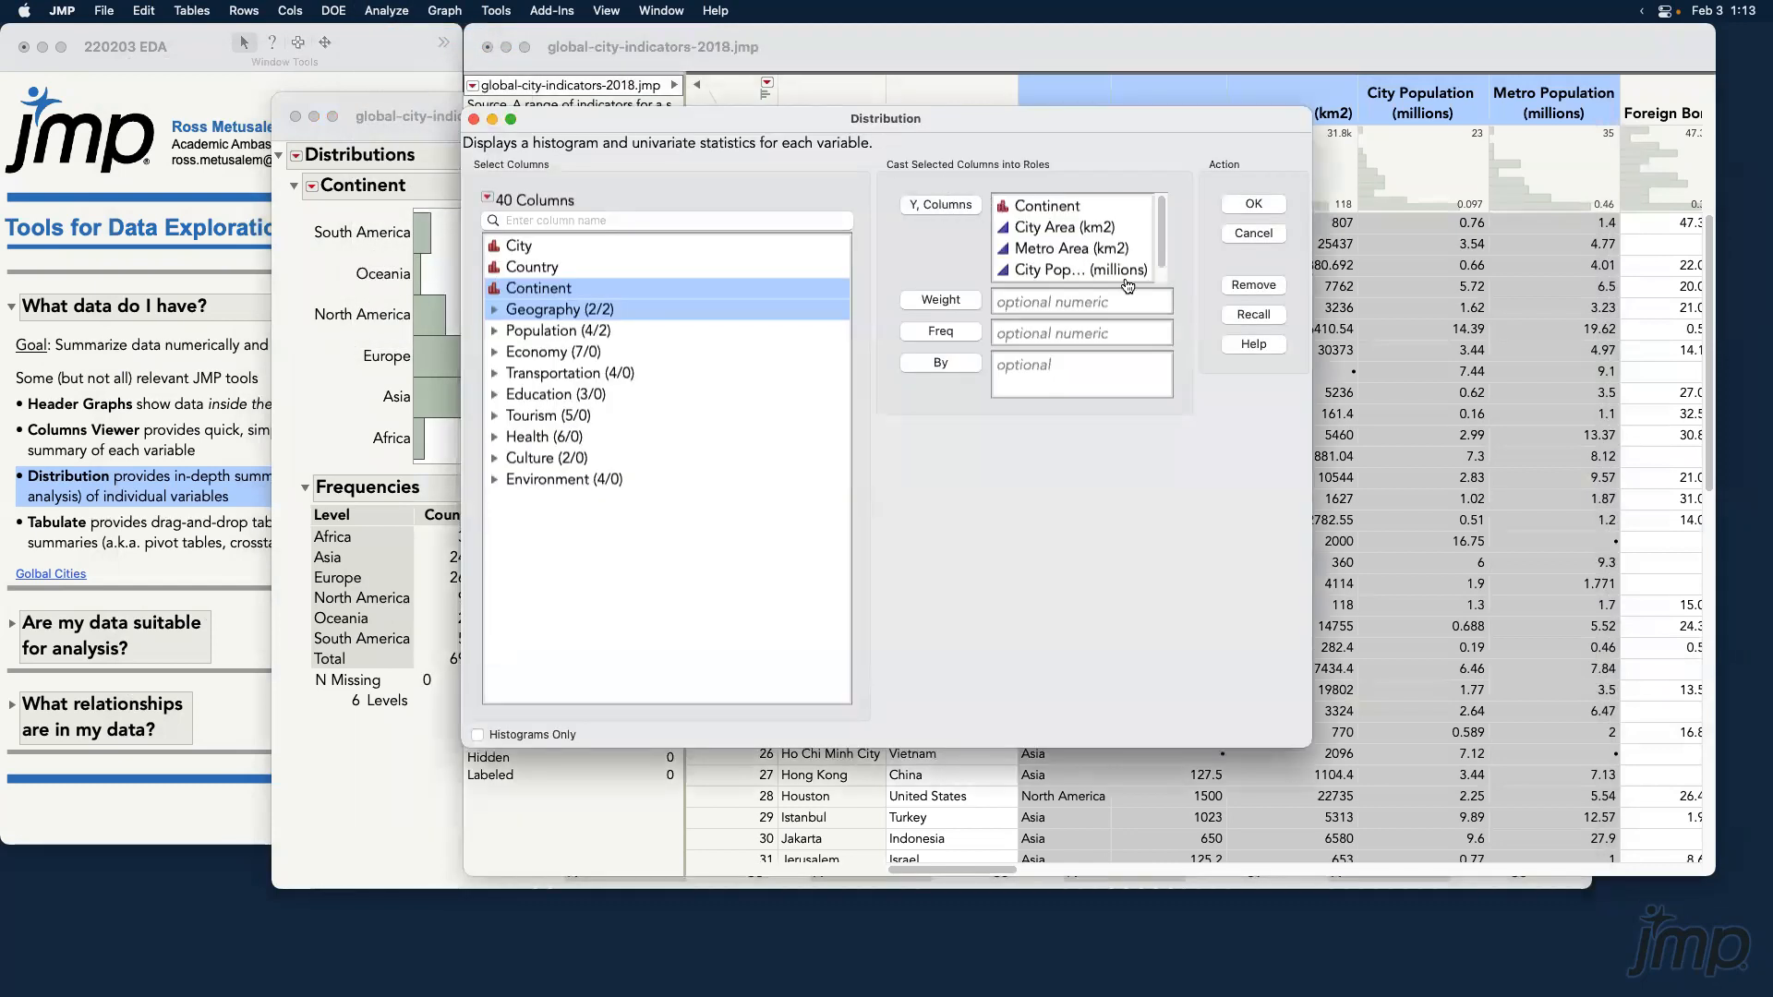
{"action": "left_click", "coordinate": [1254, 204]}
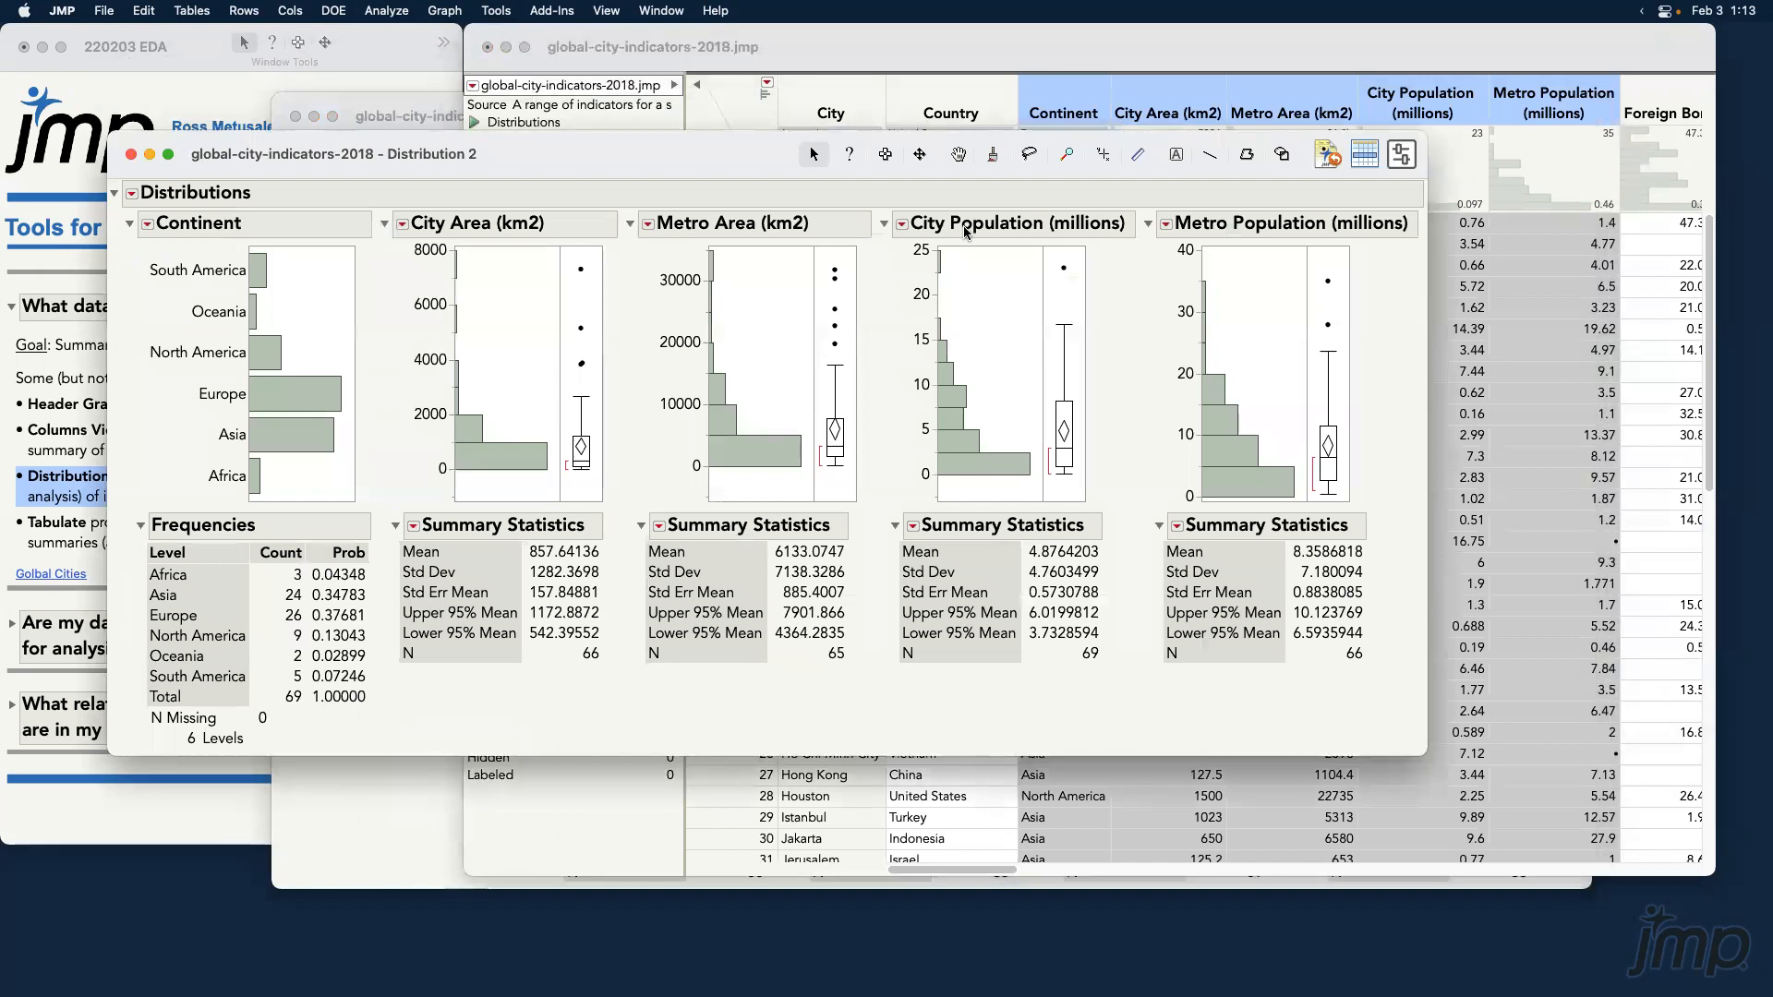
{"action": "left_click", "coordinate": [131, 154]}
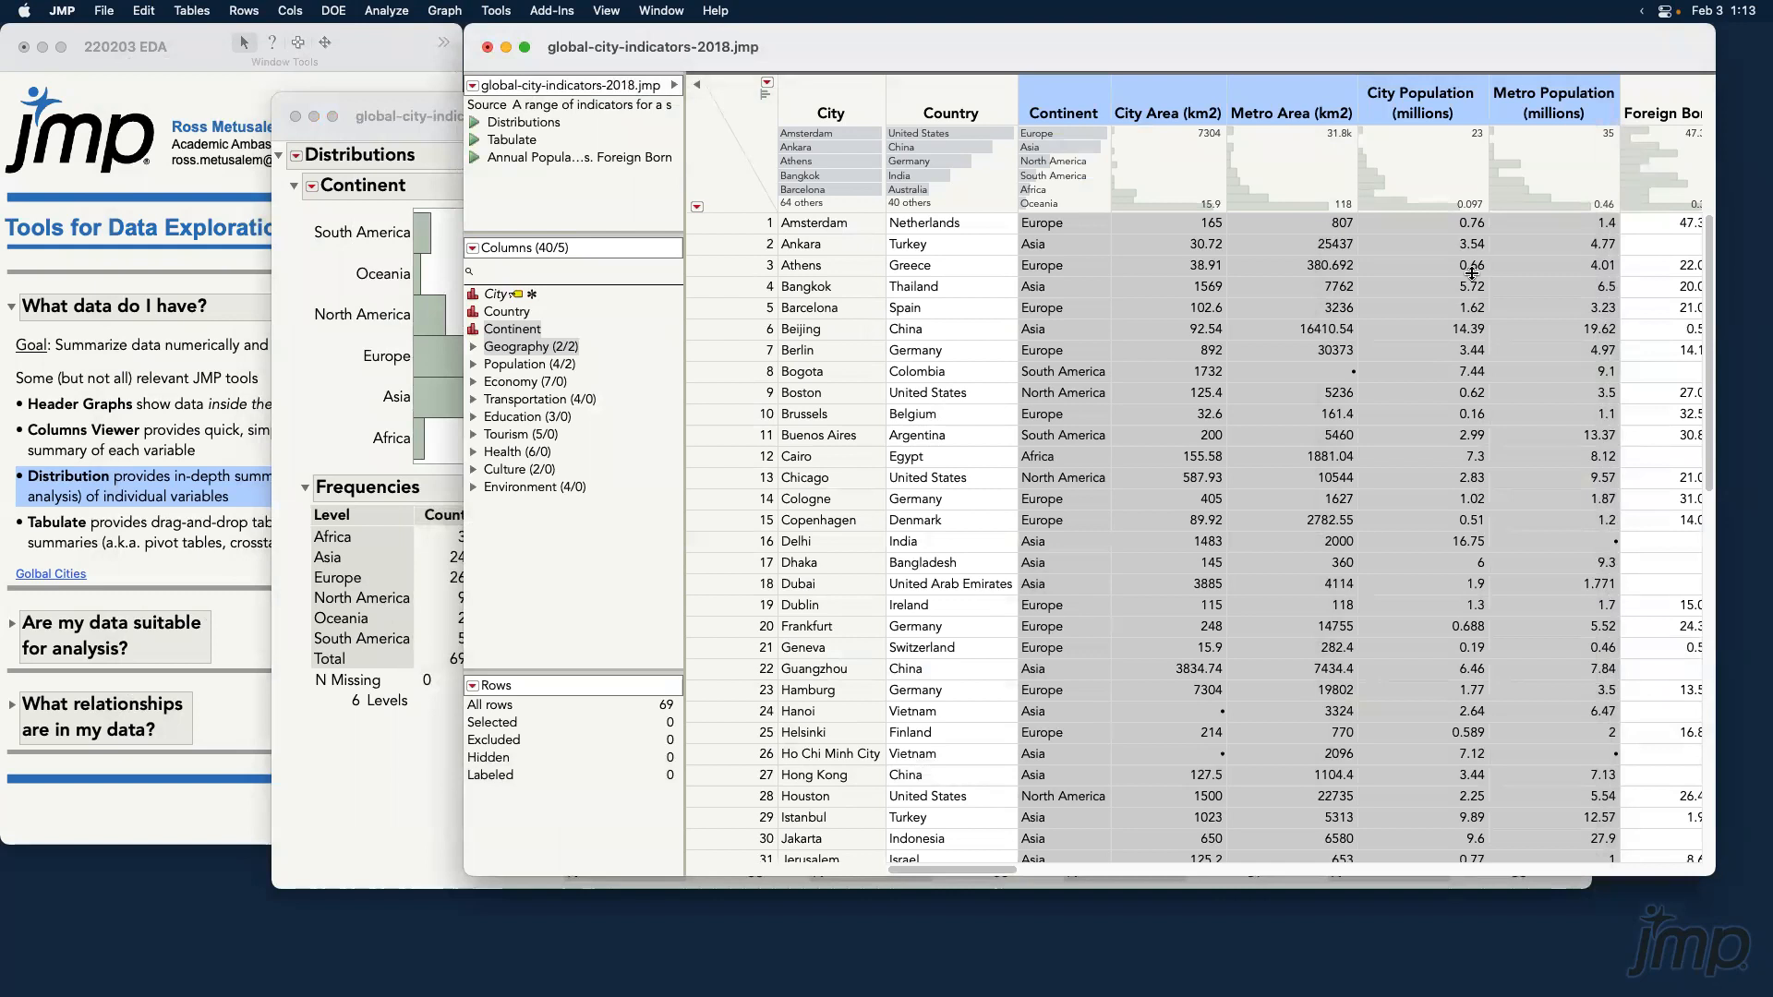
Open the selected columns in Distribution from the City Population (millions) header graph, and close that duplicate report.
{"action": "right_click", "coordinate": [1423, 175]}
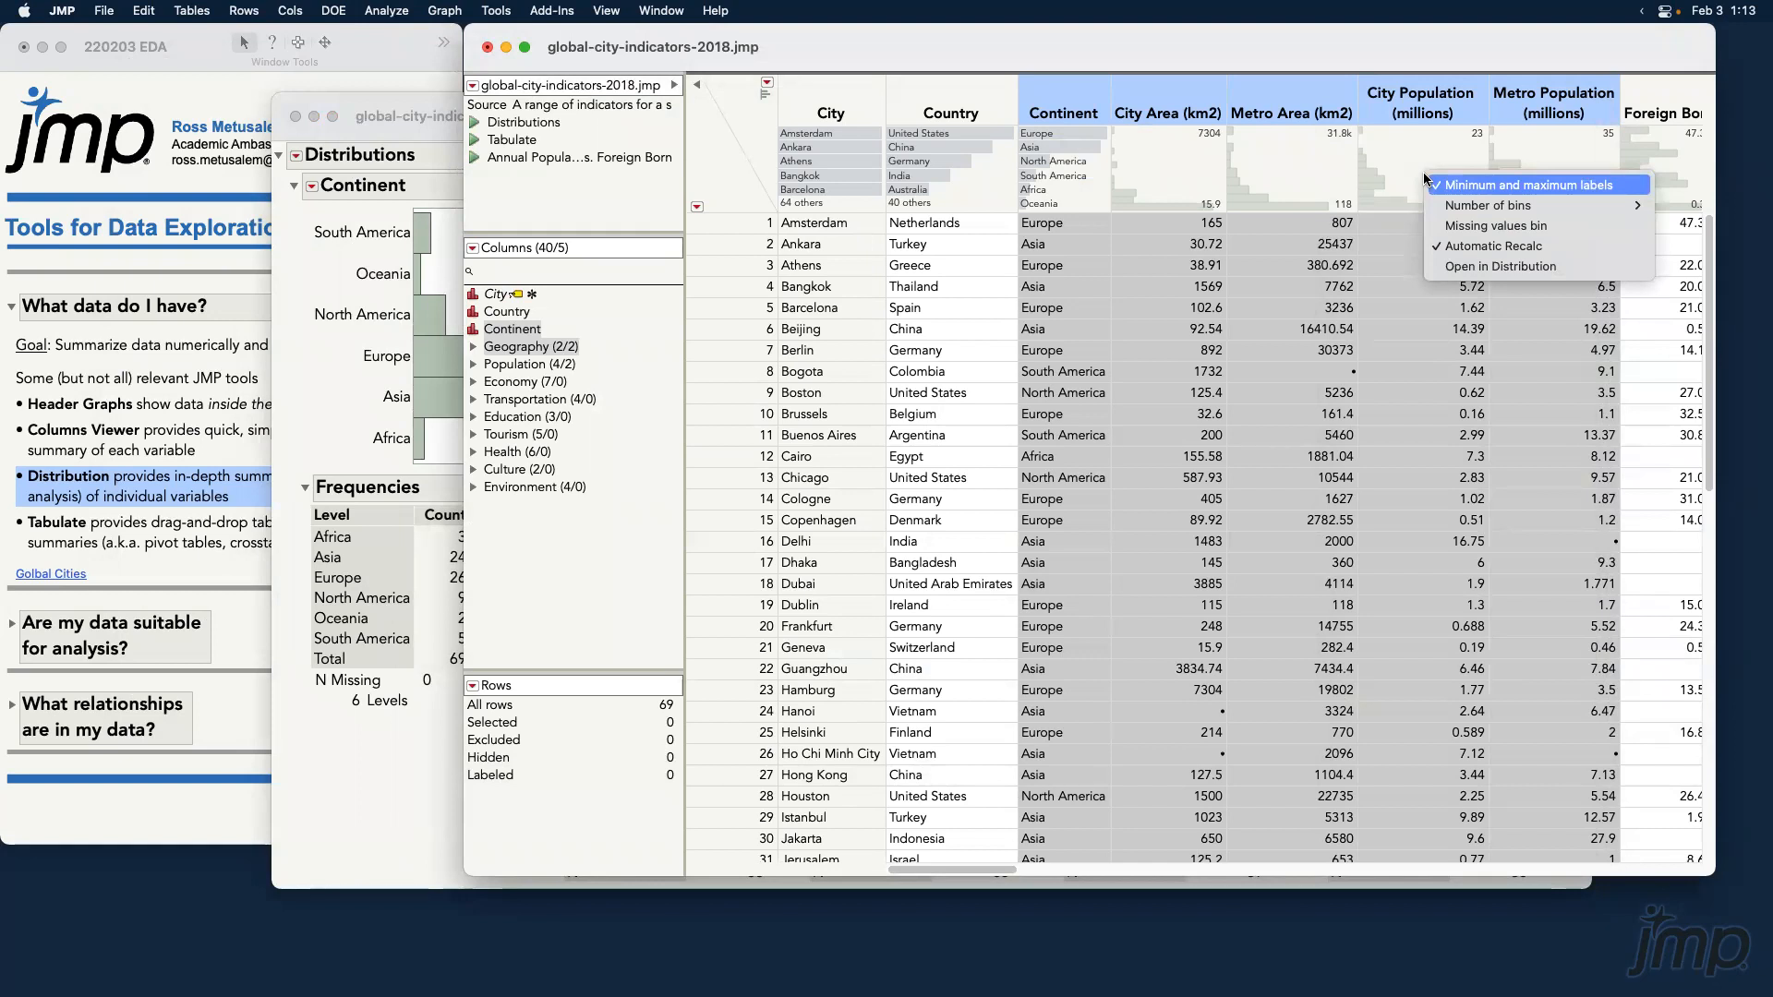
{"action": "left_click", "coordinate": [1496, 268]}
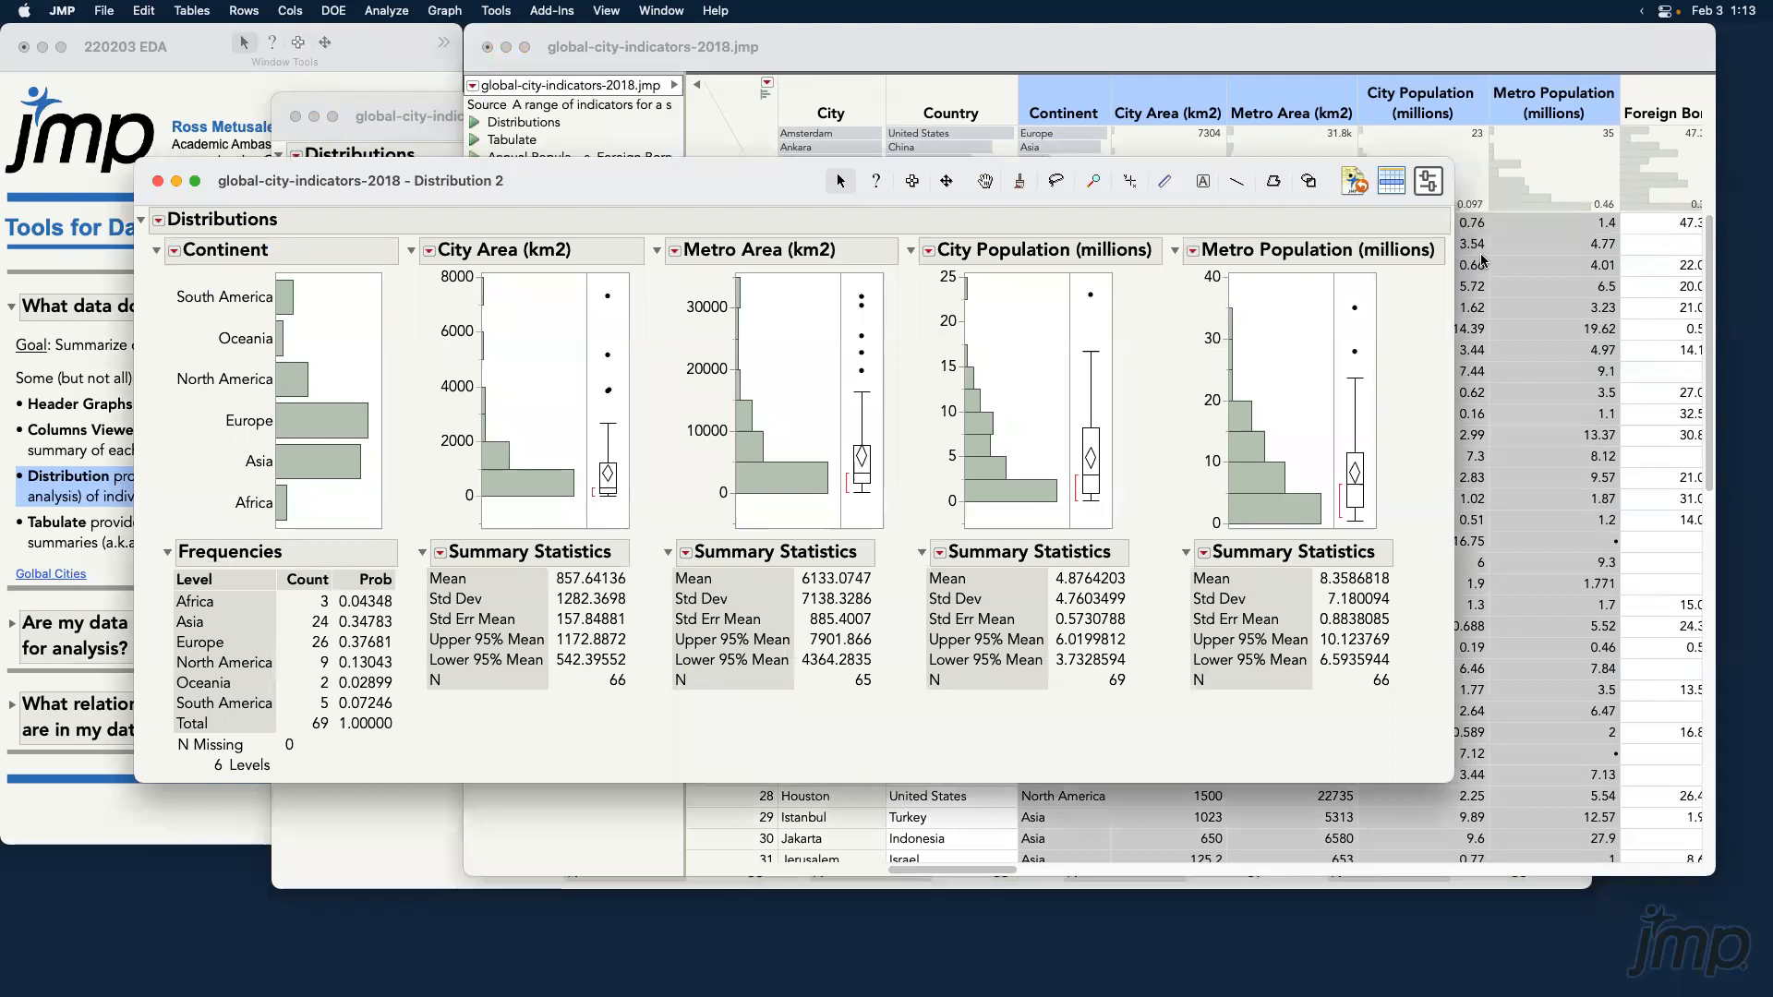
{"action": "left_click", "coordinate": [158, 182]}
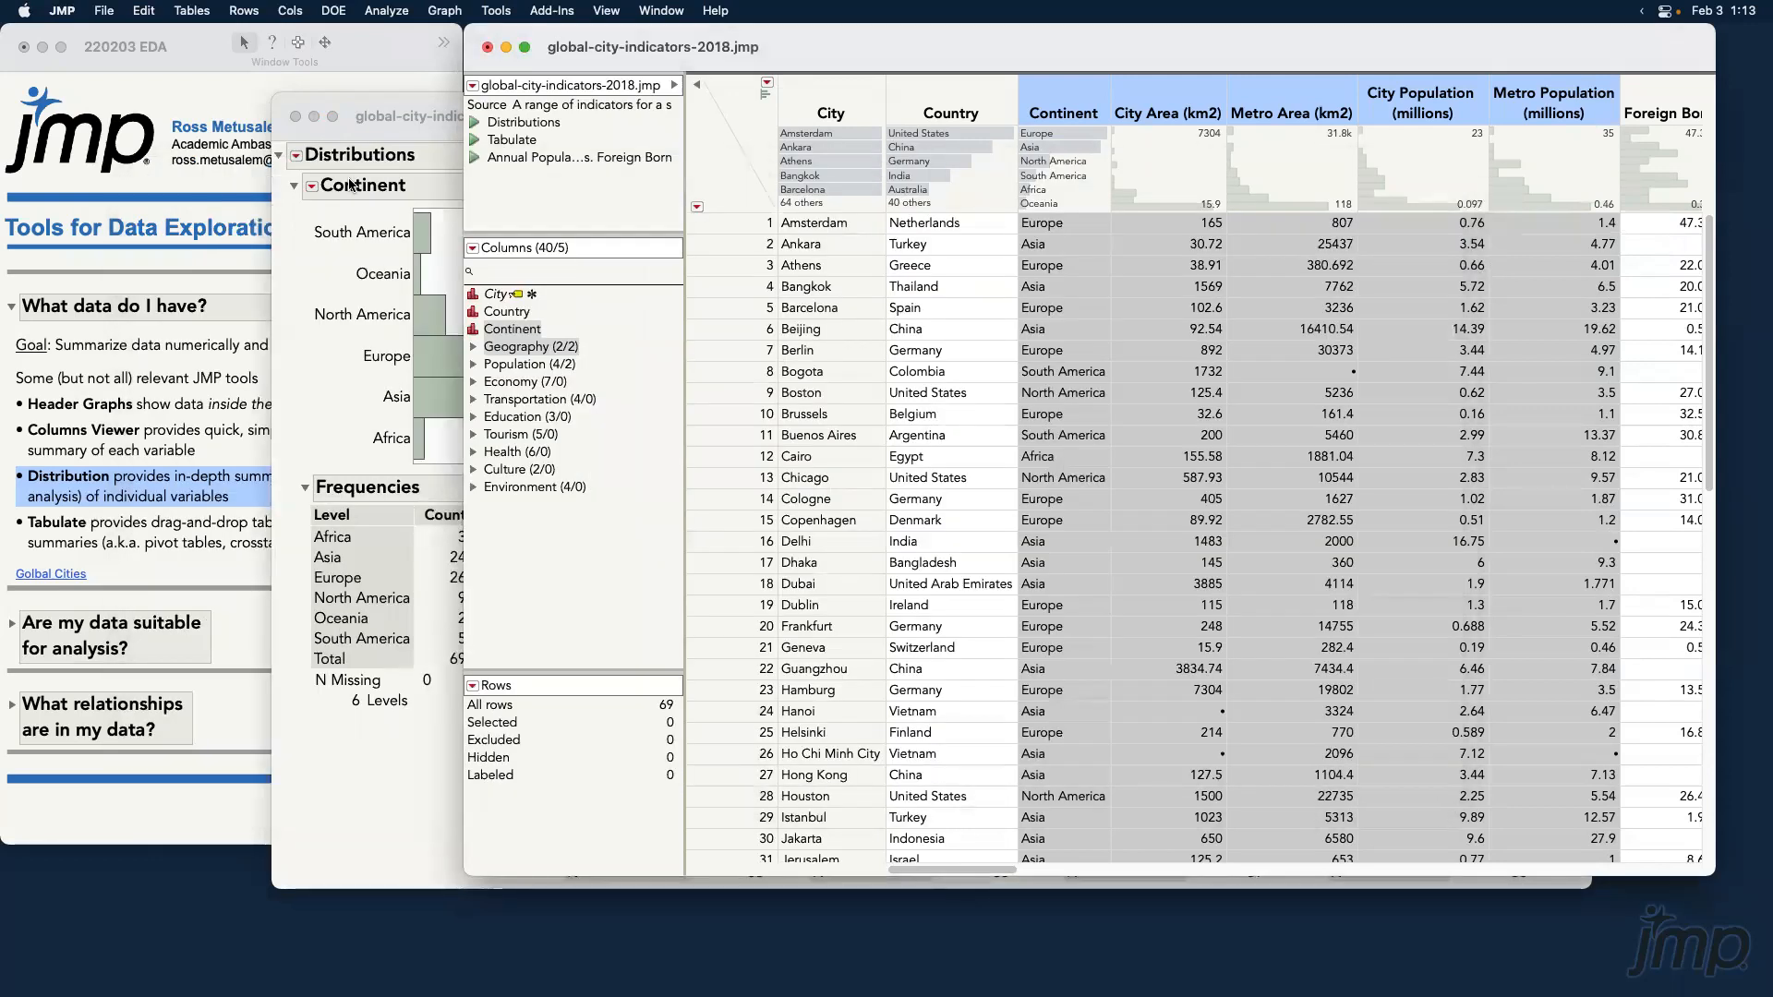
In the Distribution report, highlight the Asia cities across all graphs, clear the highlight, and identify the largest City Area (km2) outlier.
{"action": "left_click", "coordinate": [402, 133]}
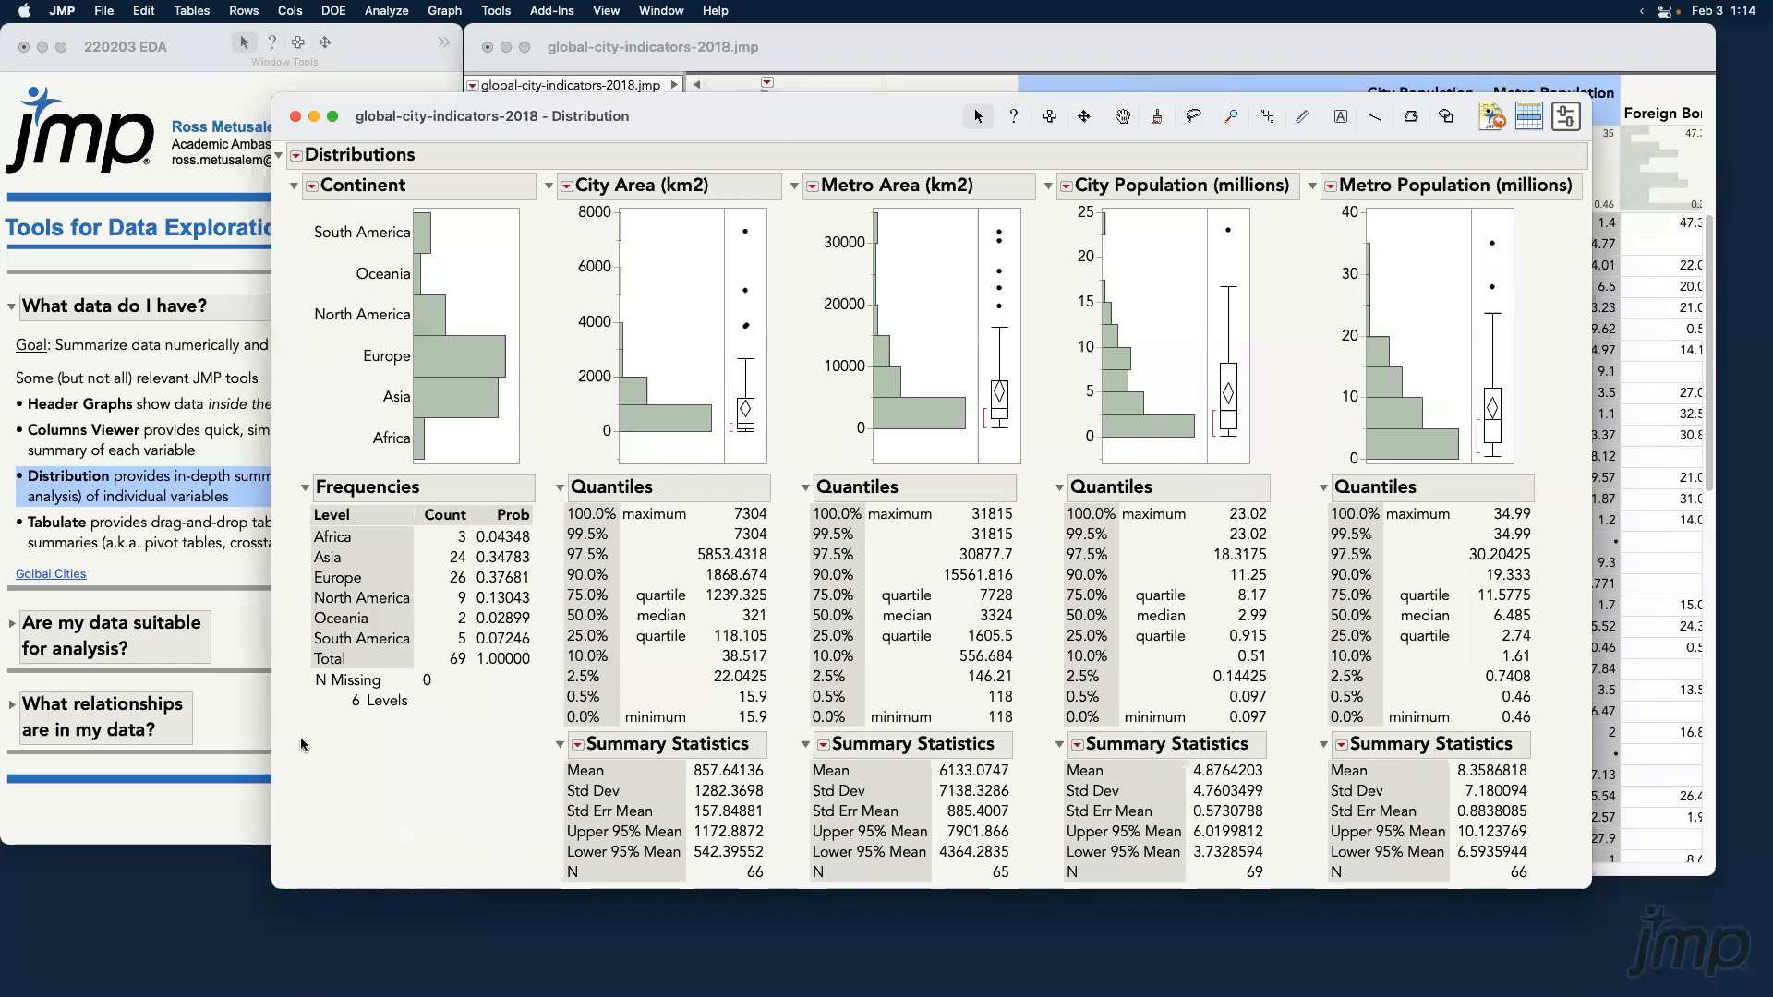
{"action": "left_click_drag", "start_coordinate": [300, 741], "coordinate": [547, 163]}
{"action": "mouse_move", "coordinate": [439, 403]}
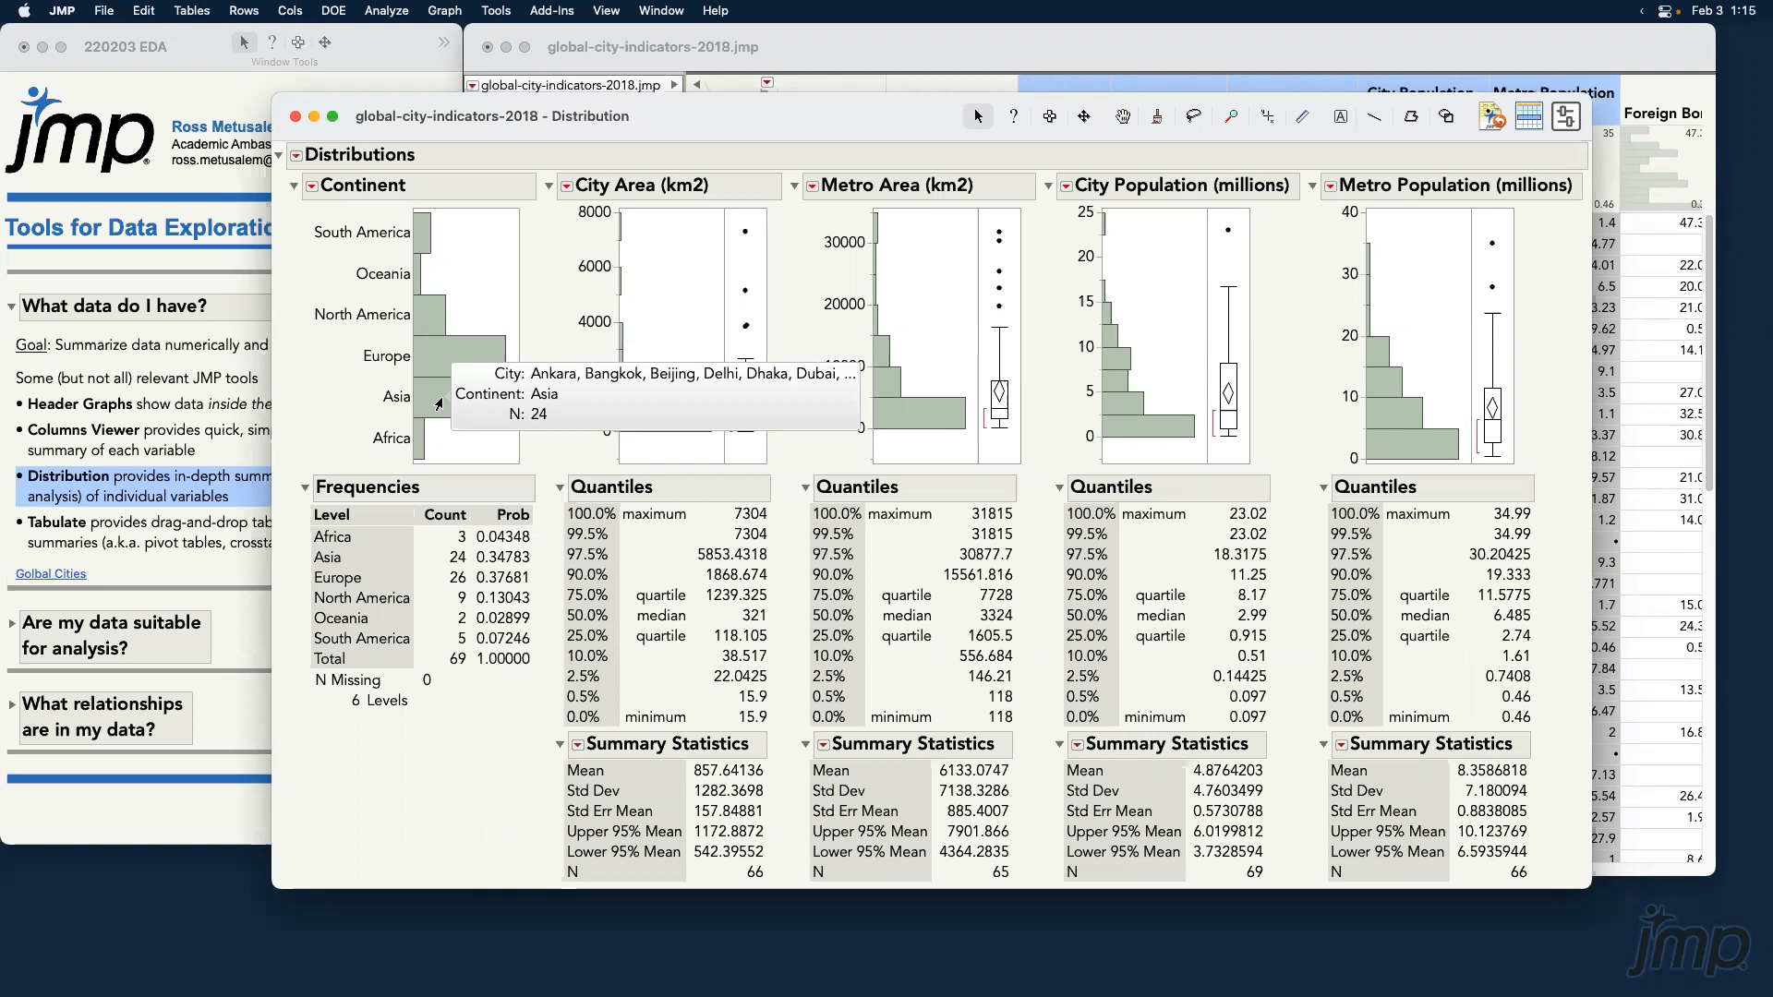
{"action": "left_click", "coordinate": [438, 404]}
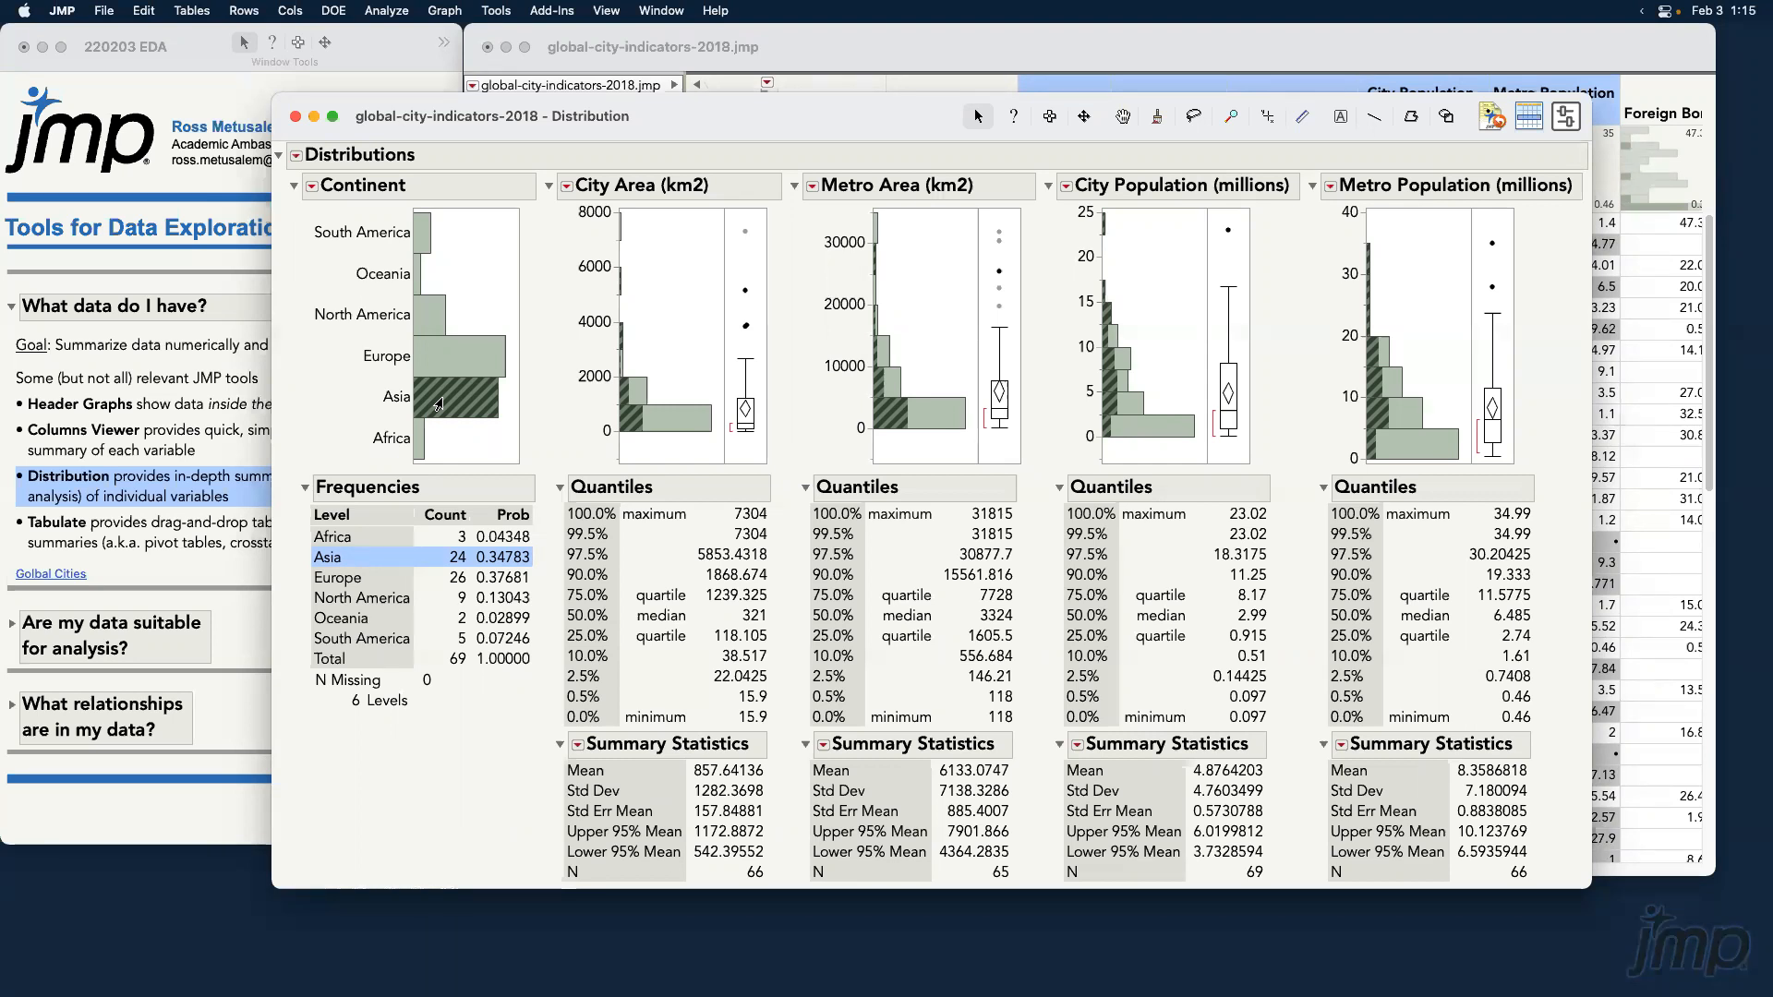
{"action": "left_click", "coordinate": [749, 267]}
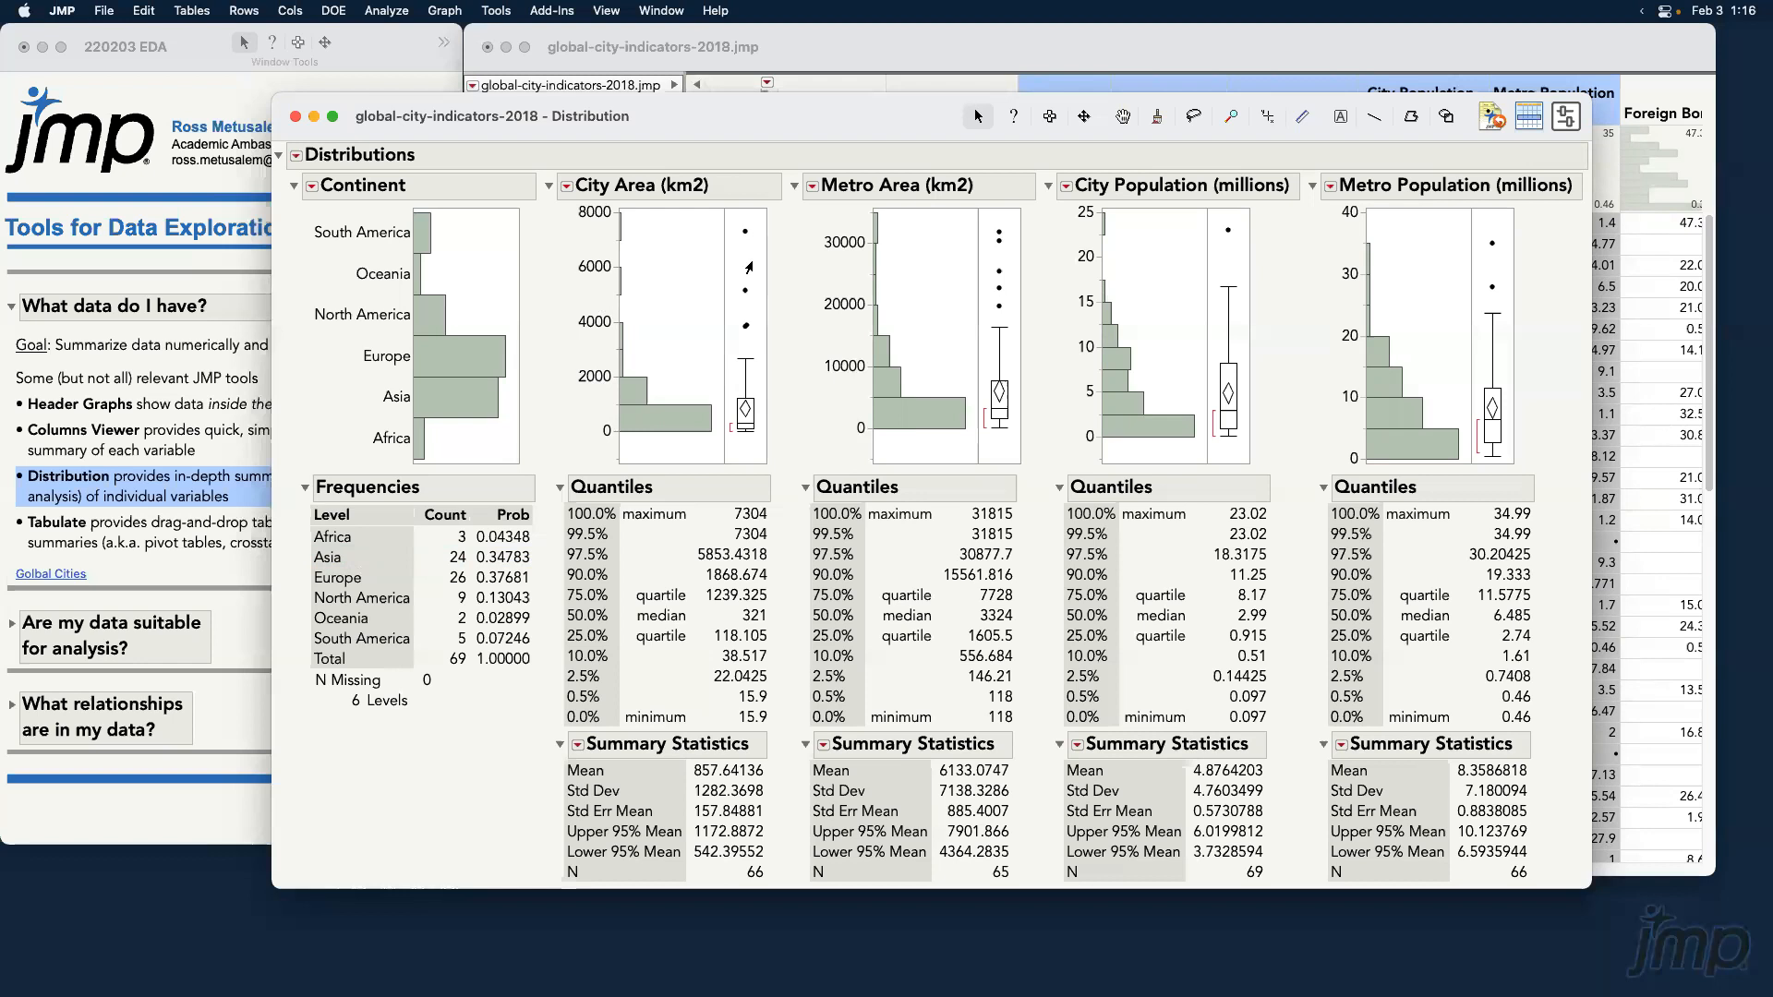
{"action": "mouse_move", "coordinate": [743, 237]}
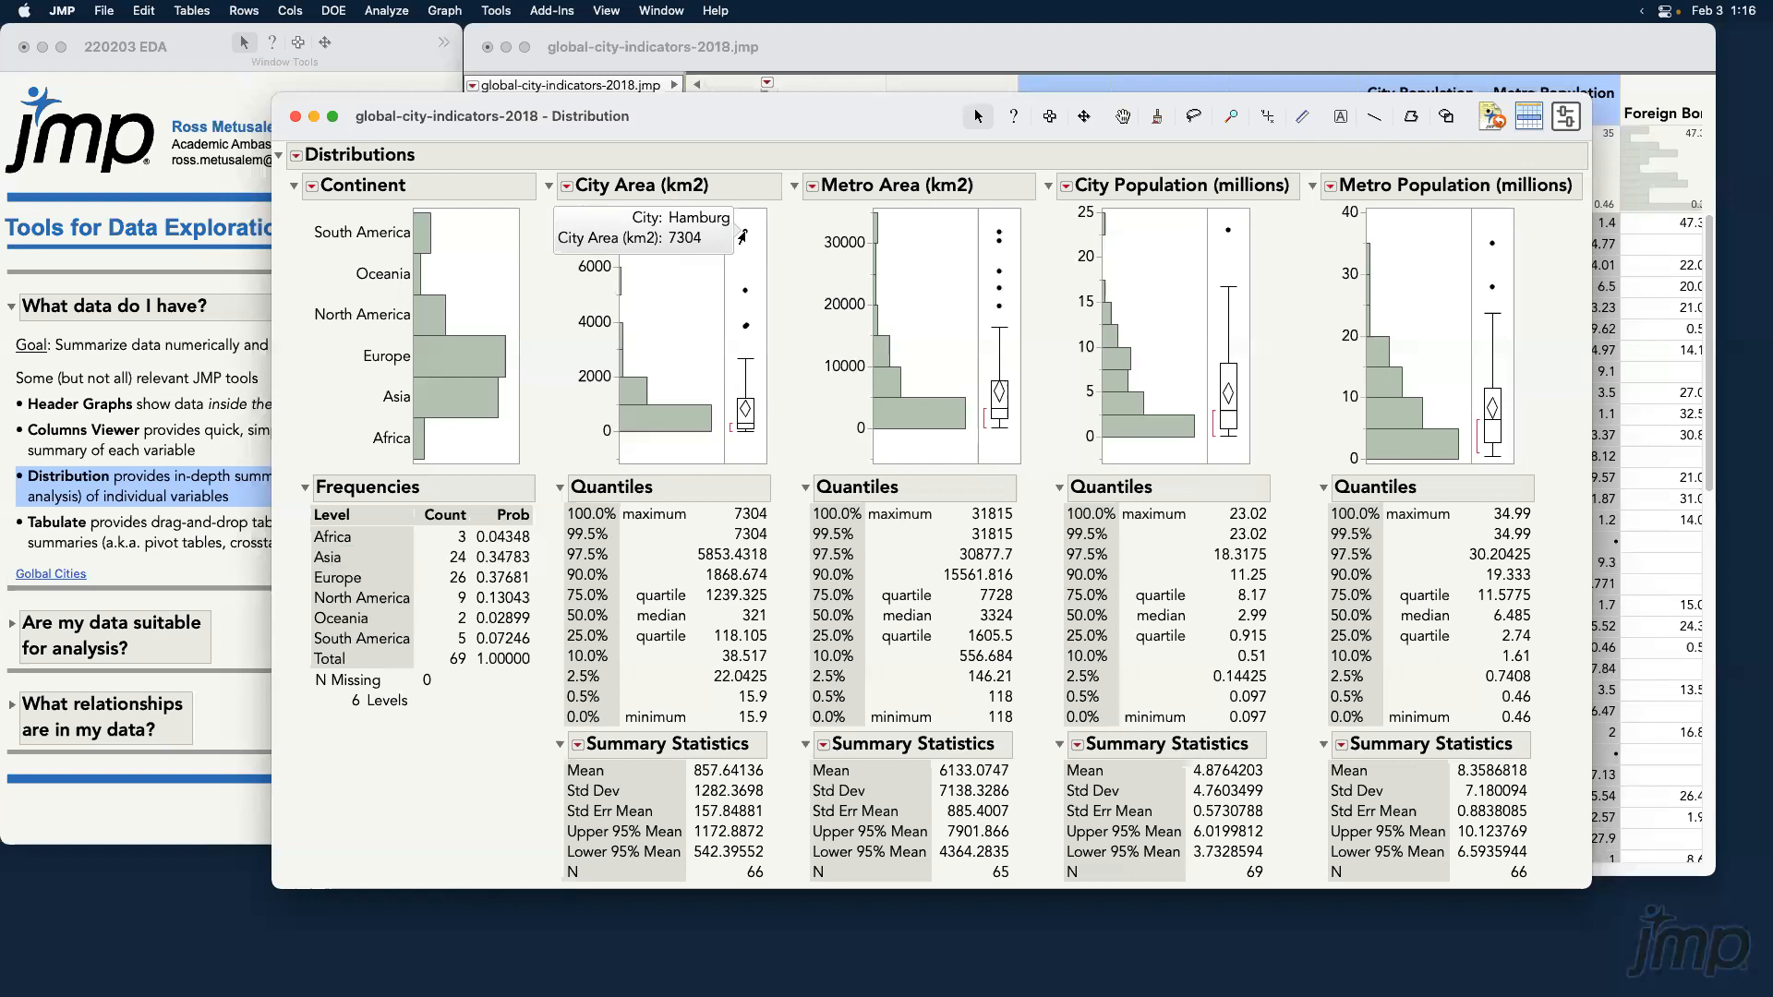
Remove the label attribute from the City column and check how the City Area (km2) outlier is identified in the Distribution report.
{"action": "left_click", "coordinate": [829, 32]}
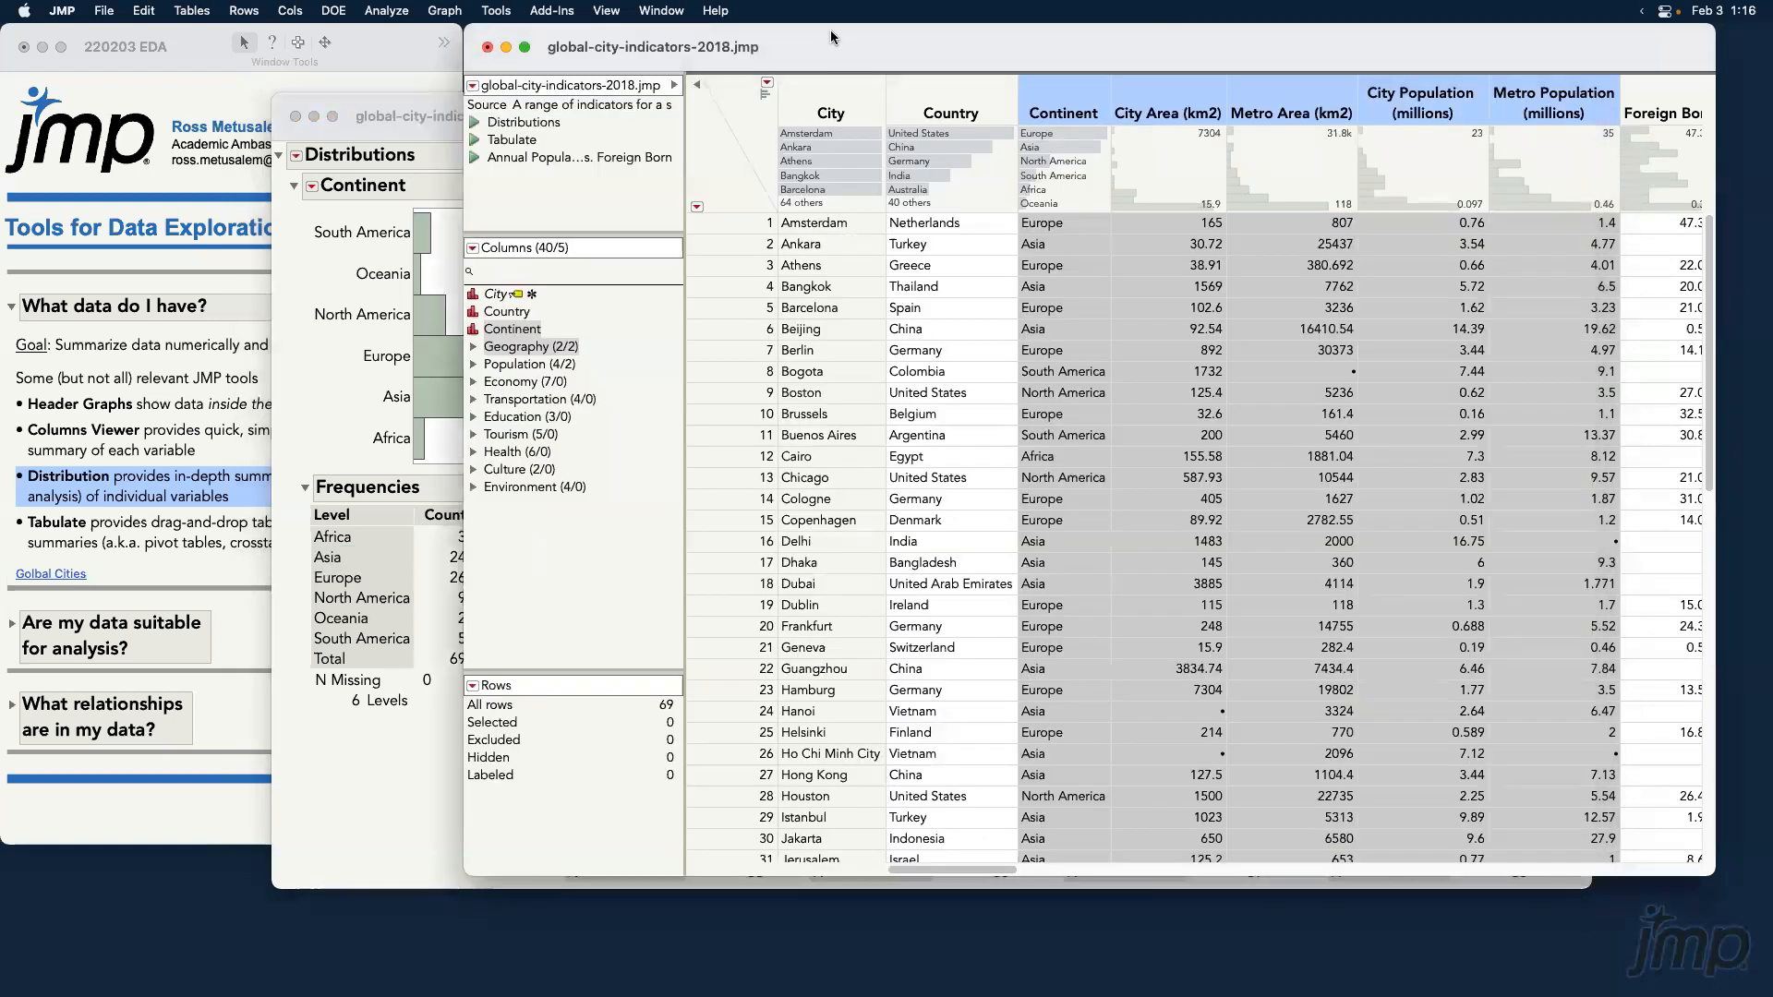
{"action": "left_click", "coordinate": [499, 296]}
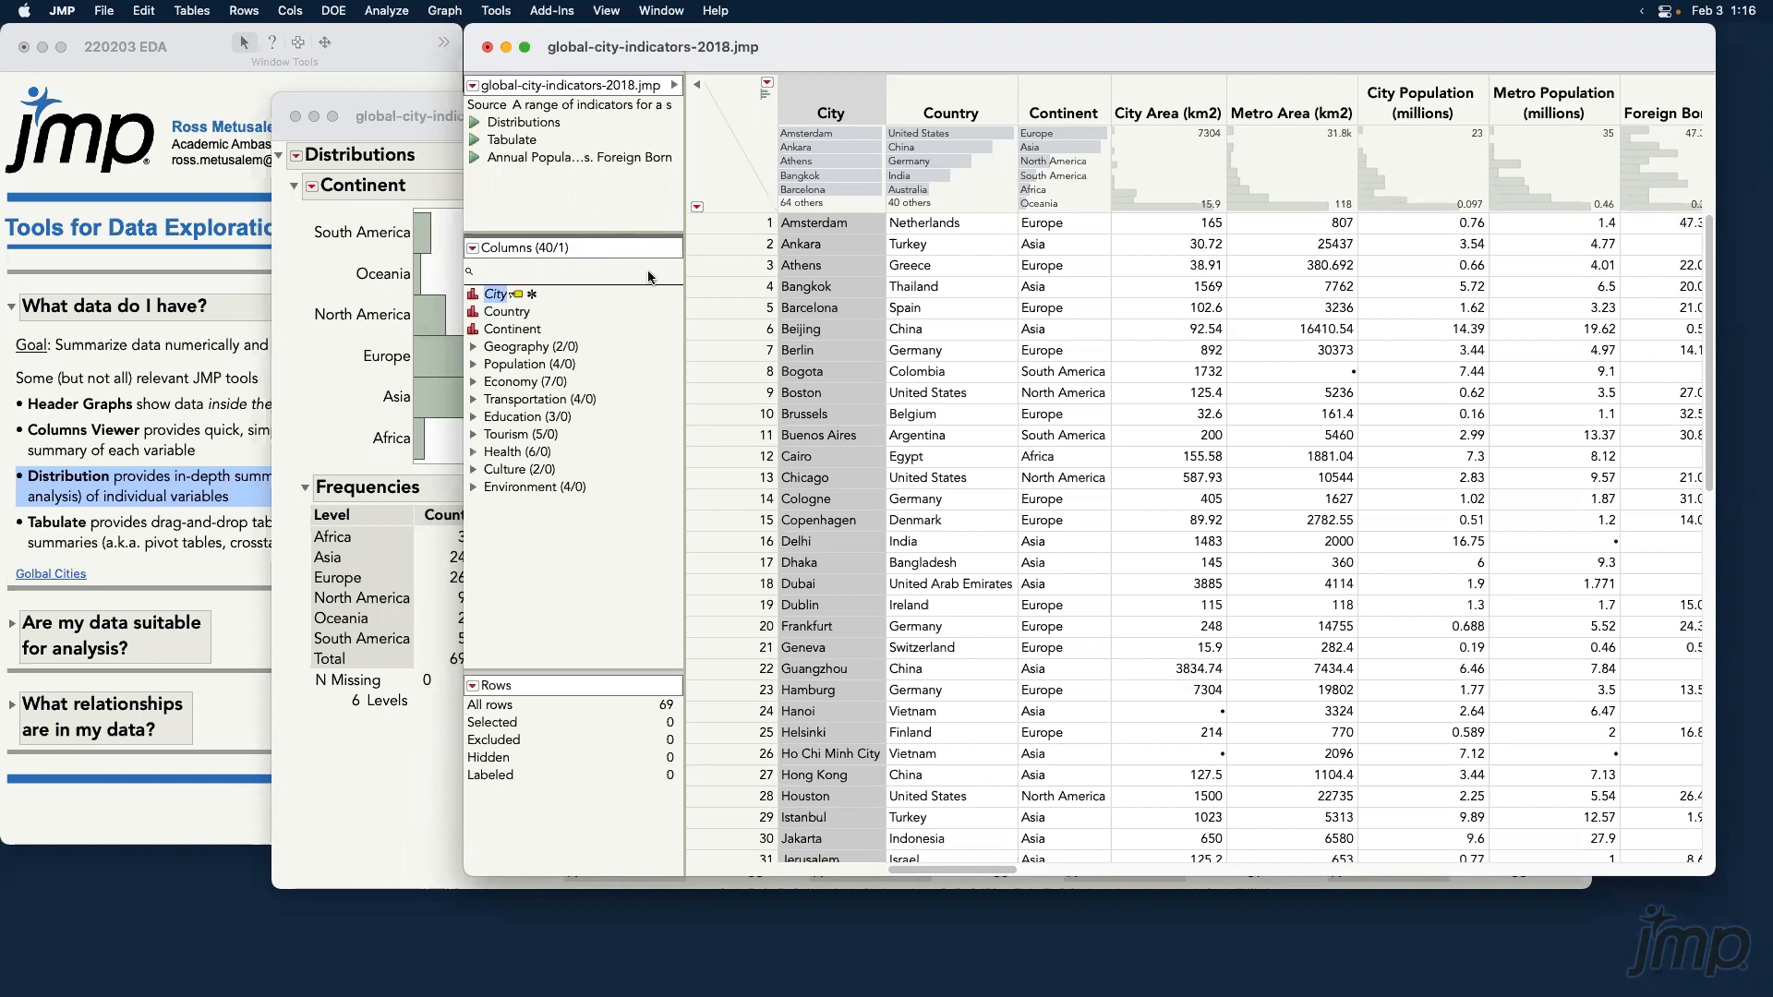
{"action": "right_click", "coordinate": [842, 99]}
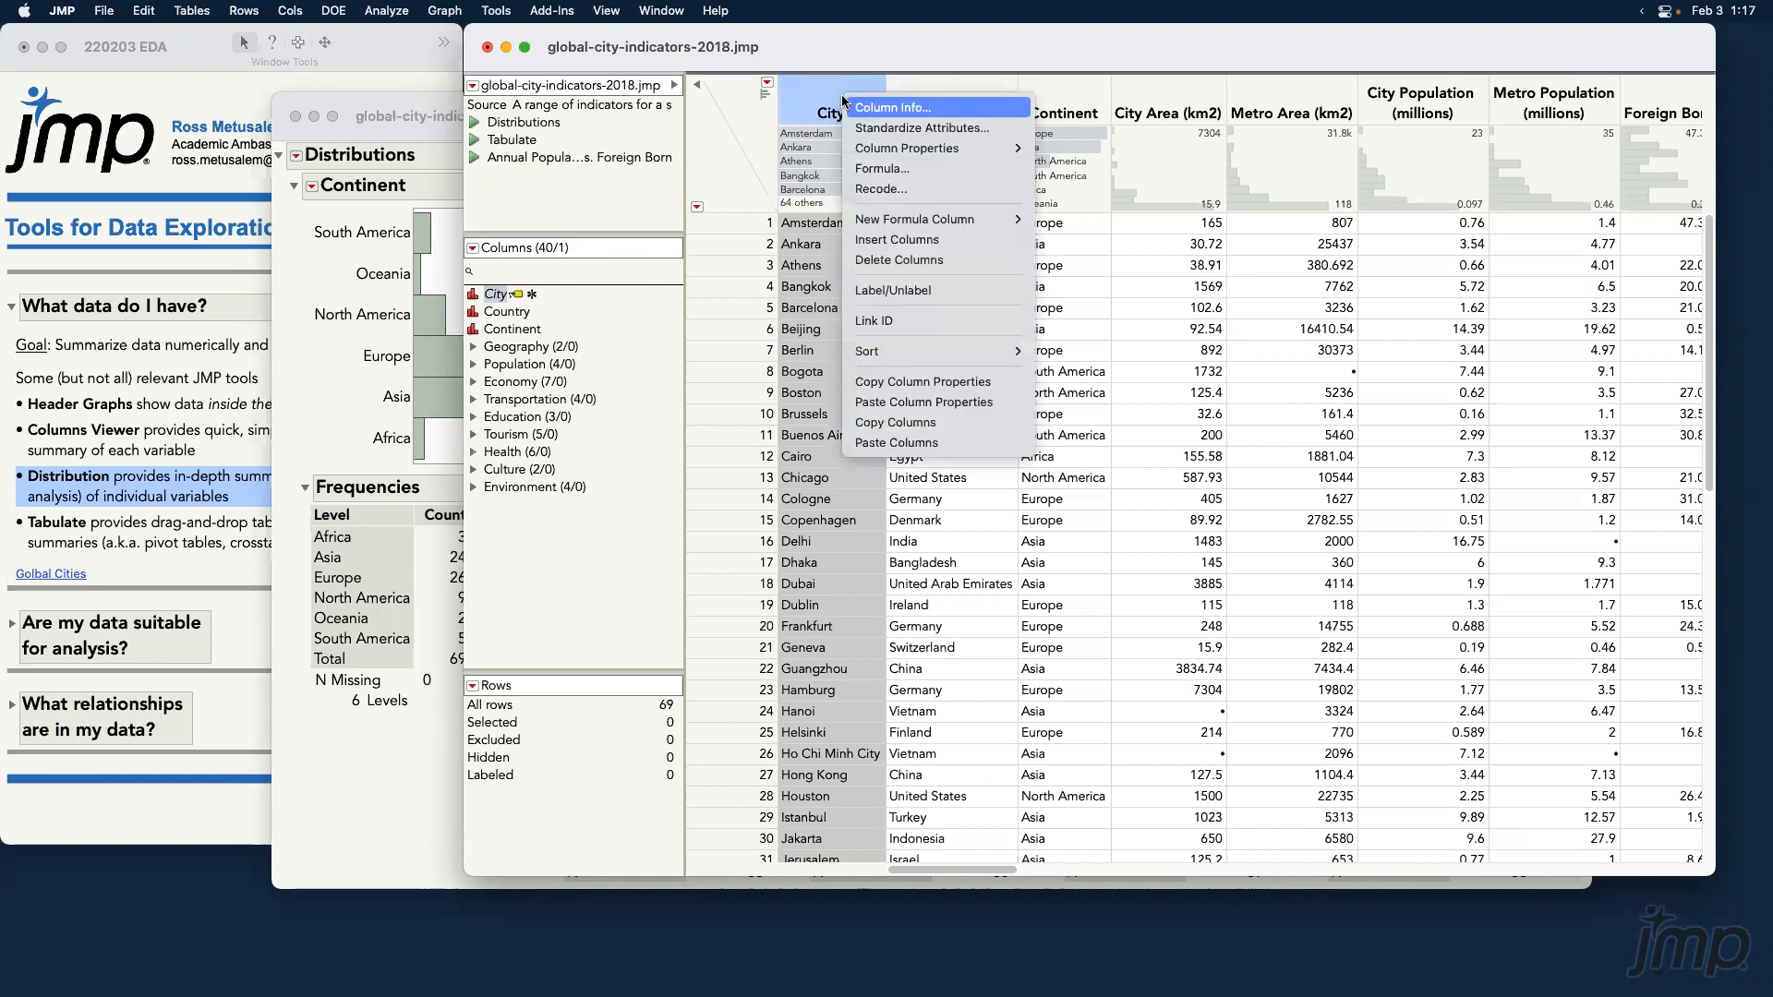
{"action": "left_click", "coordinate": [955, 289]}
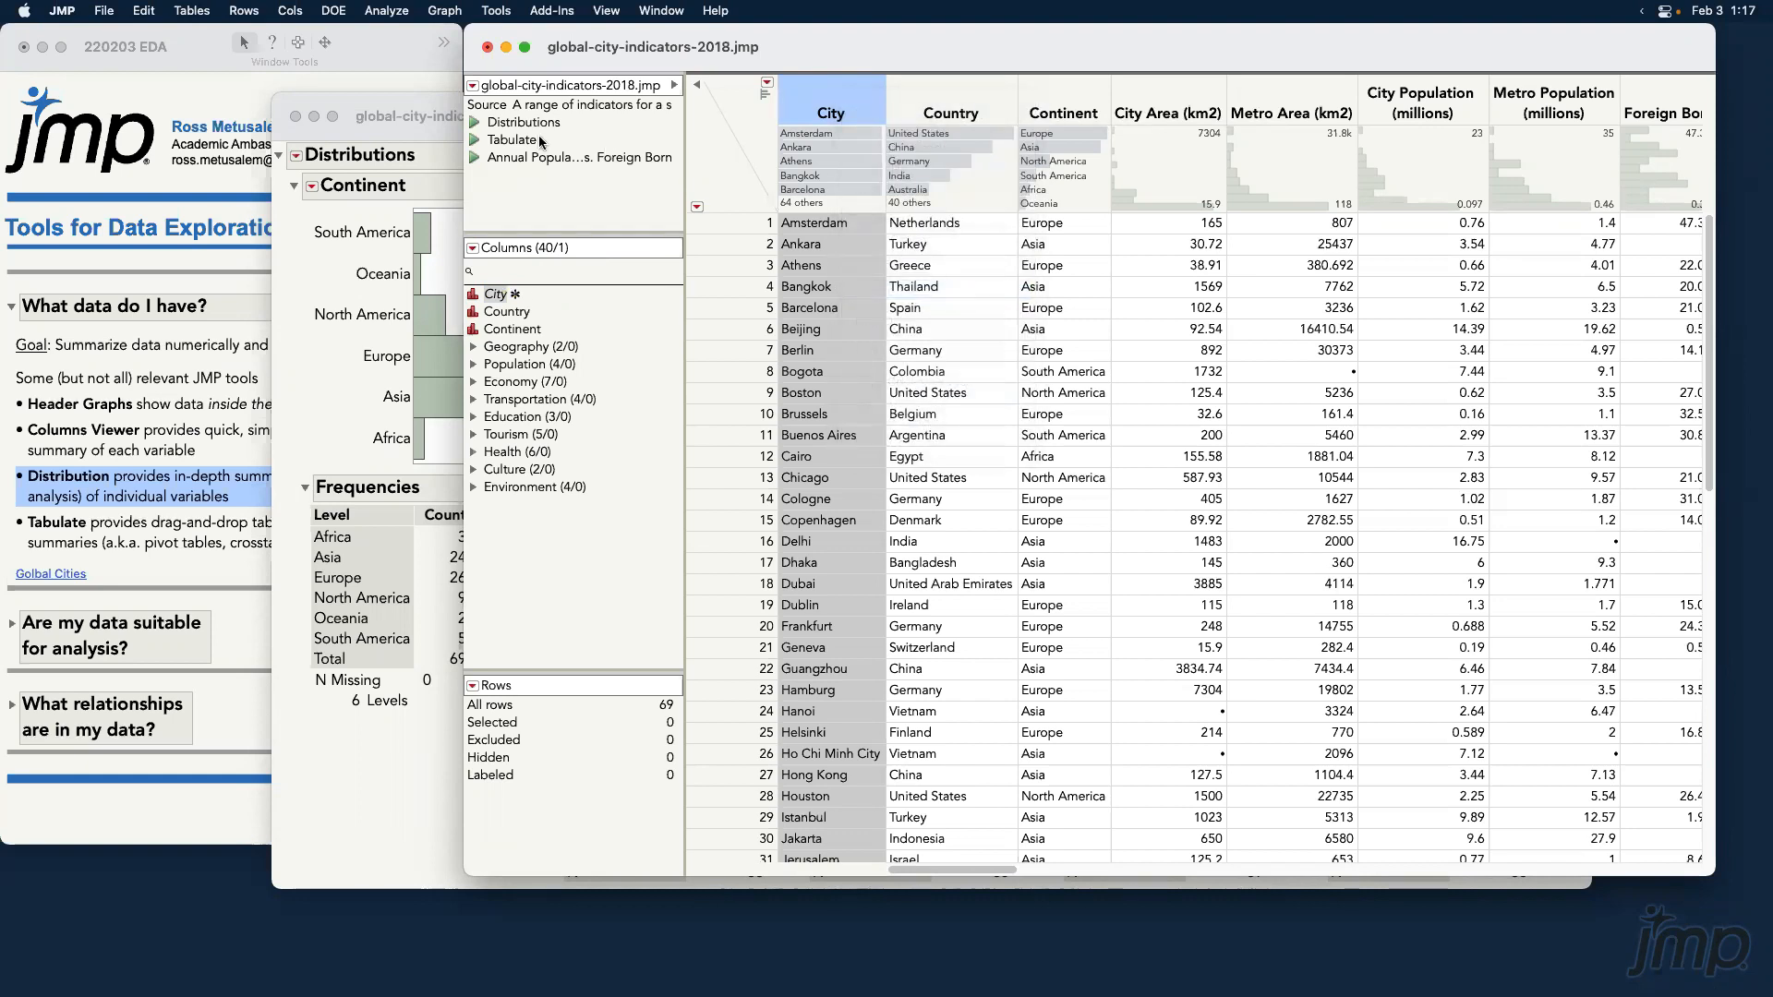
{"action": "left_click", "coordinate": [423, 112]}
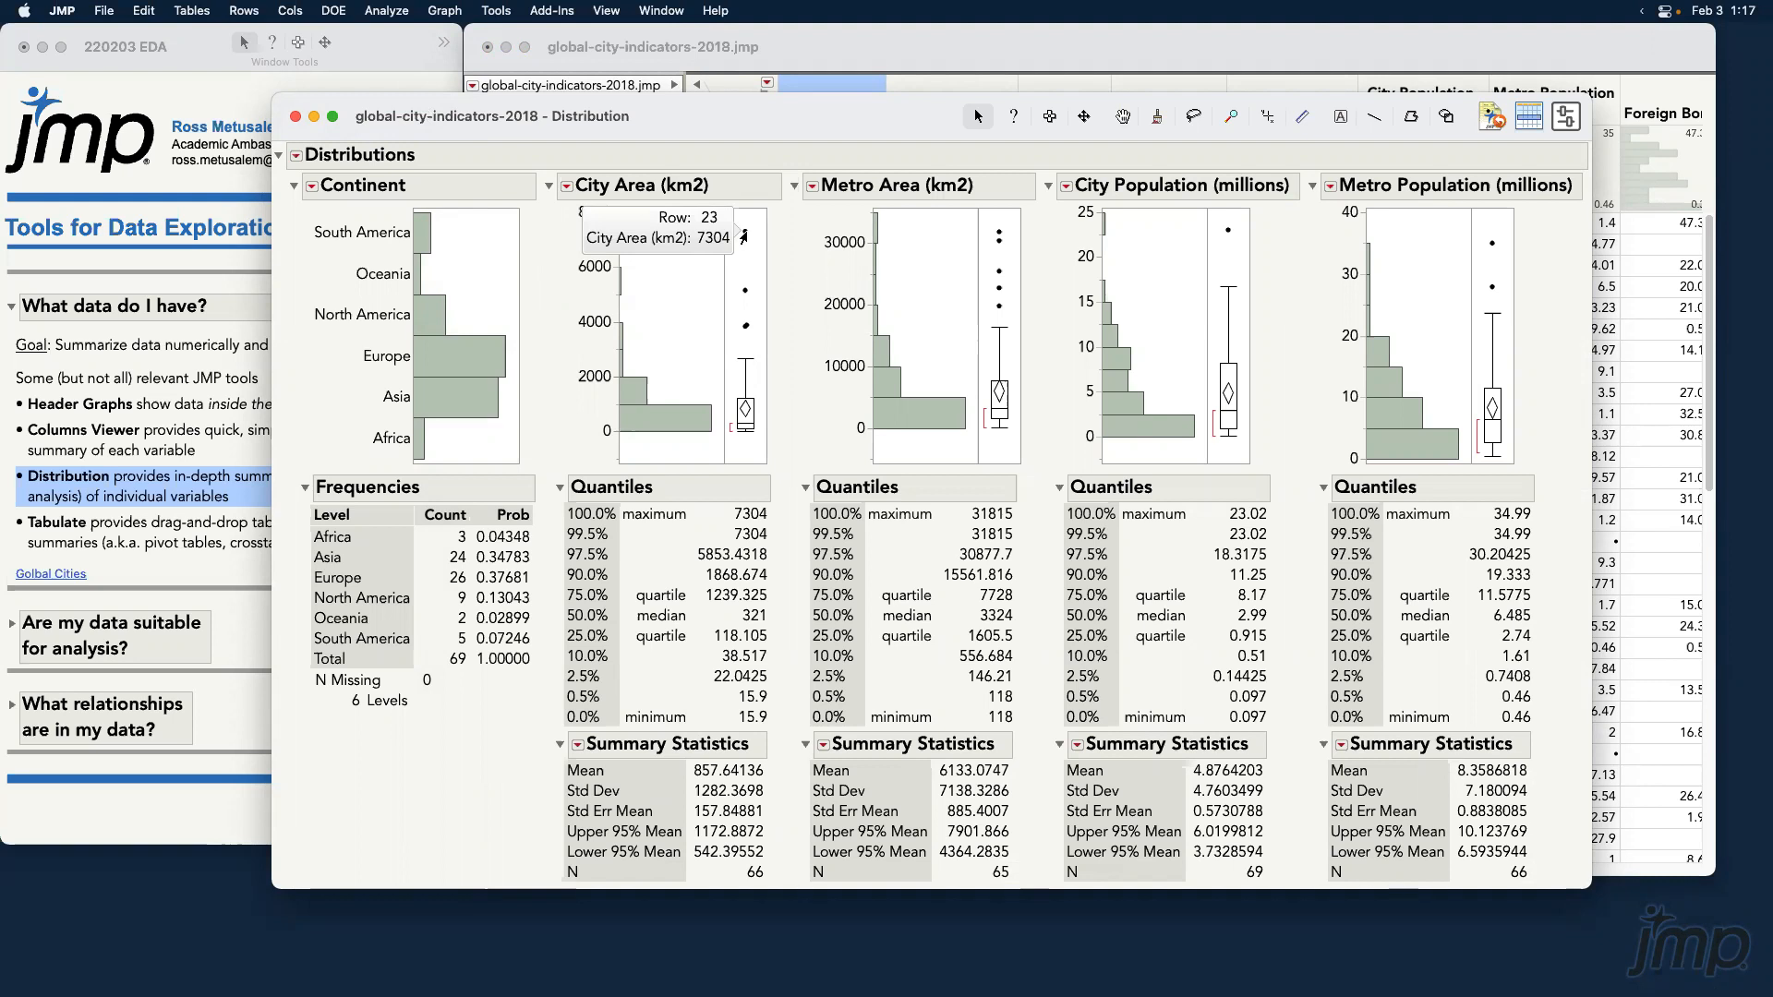
Turn the label attribute of the City column back on in the data table.
{"action": "left_click", "coordinate": [840, 53]}
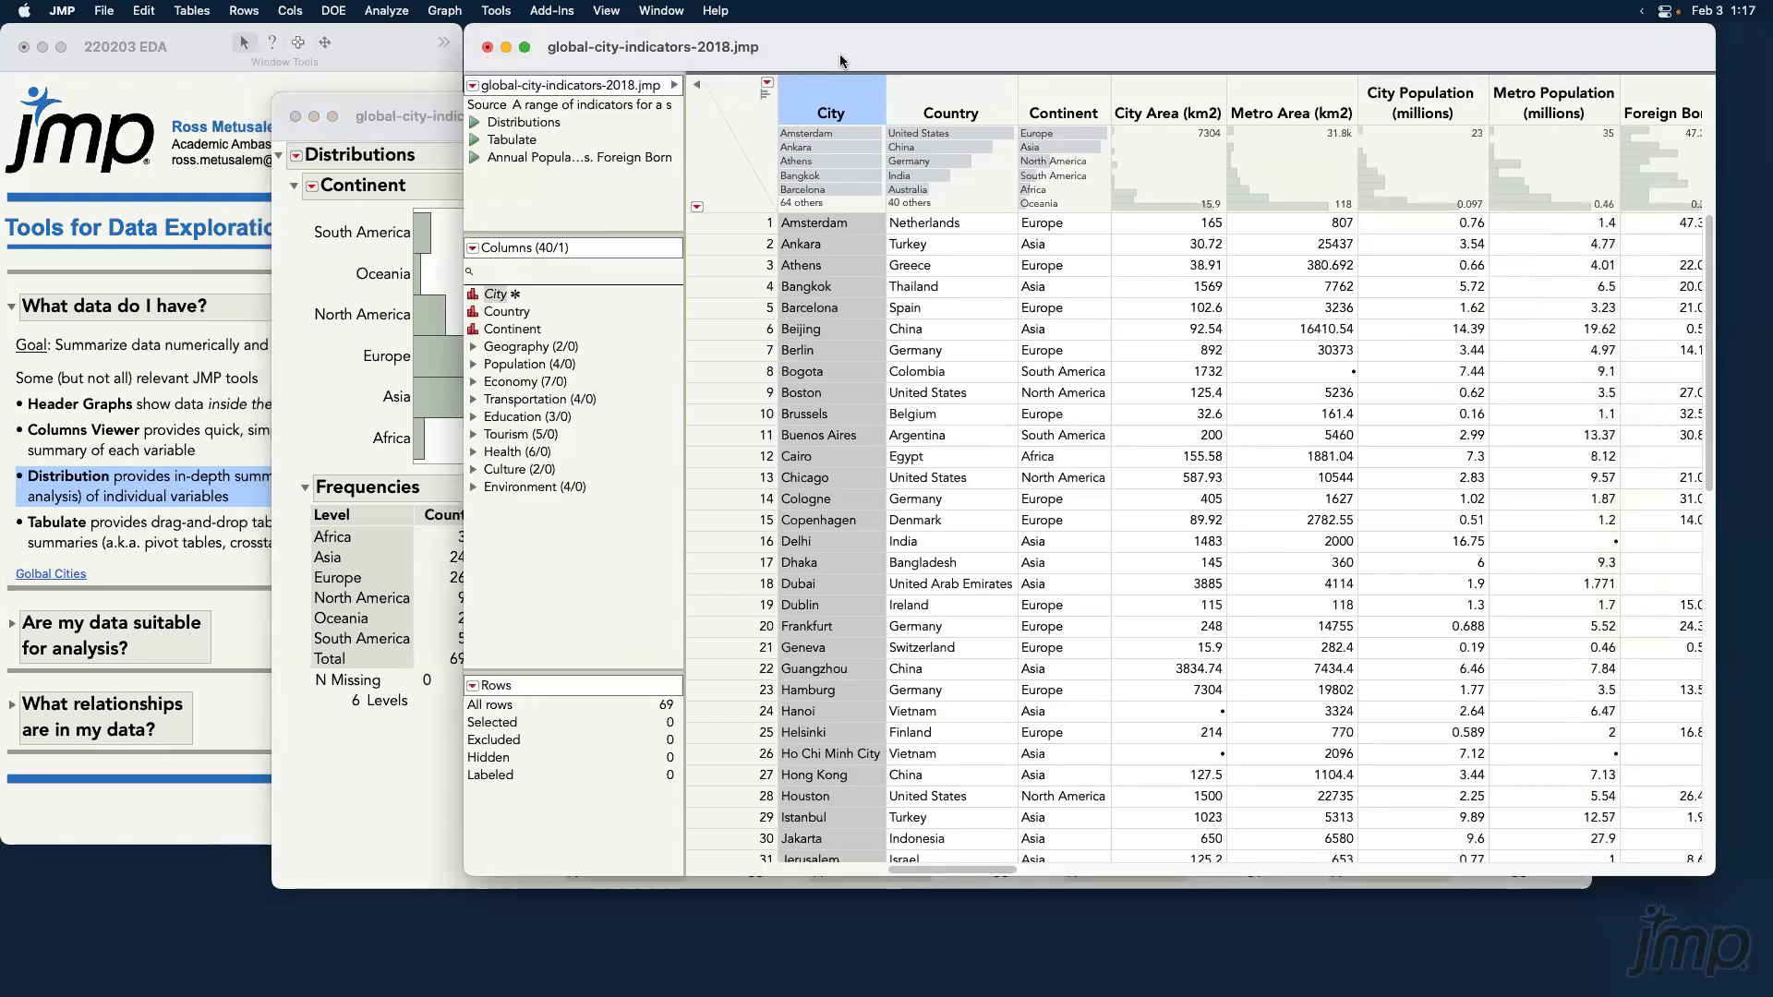
{"action": "right_click", "coordinate": [844, 90]}
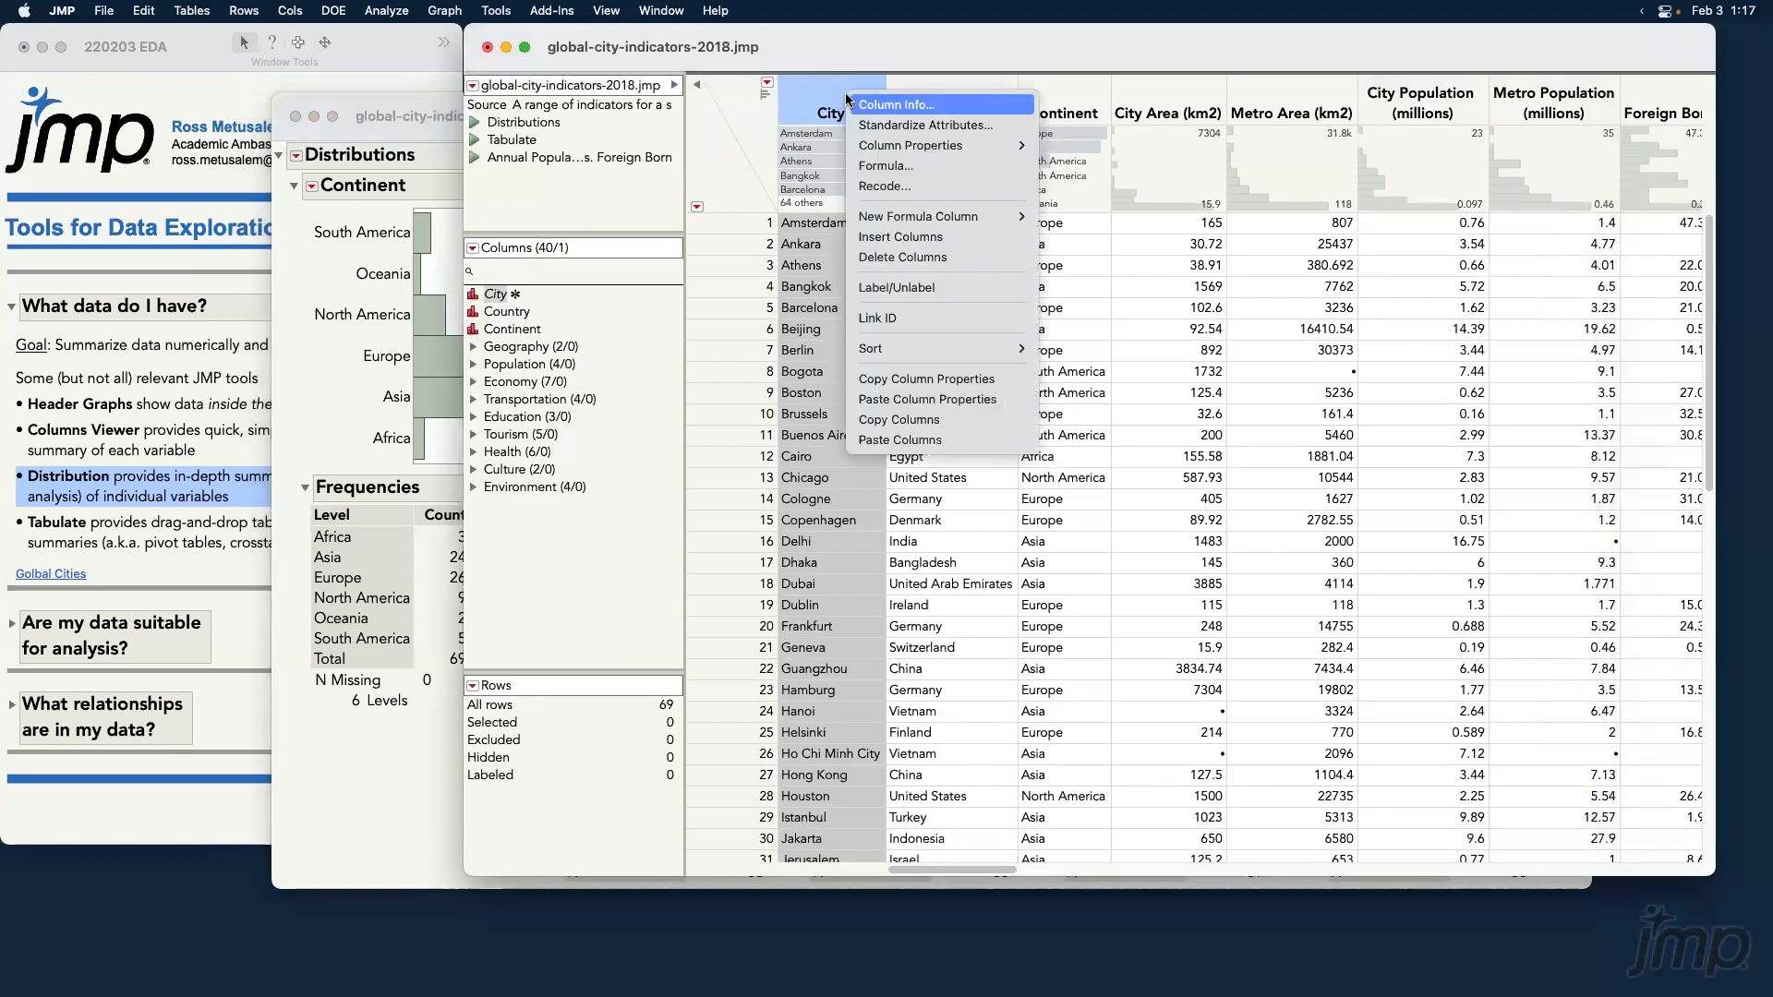
{"action": "left_click", "coordinate": [947, 285]}
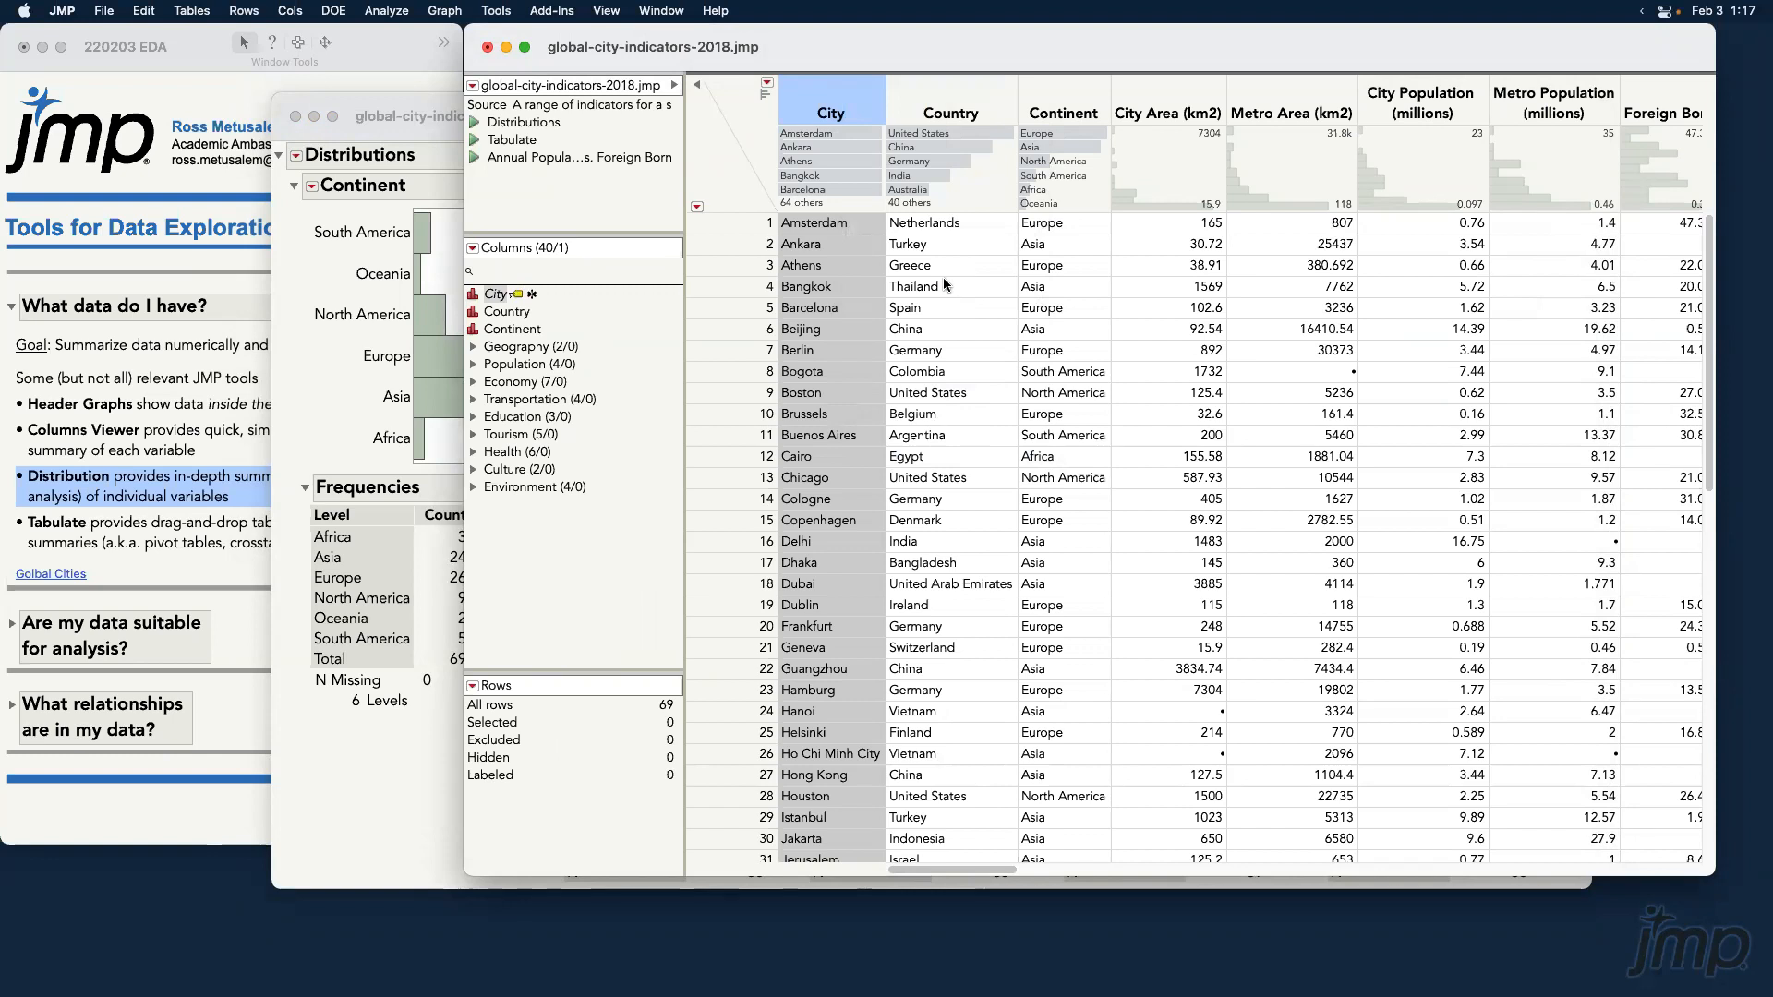
Add a count axis to the Continent histogram in the Distribution report.
{"action": "left_click", "coordinate": [419, 126]}
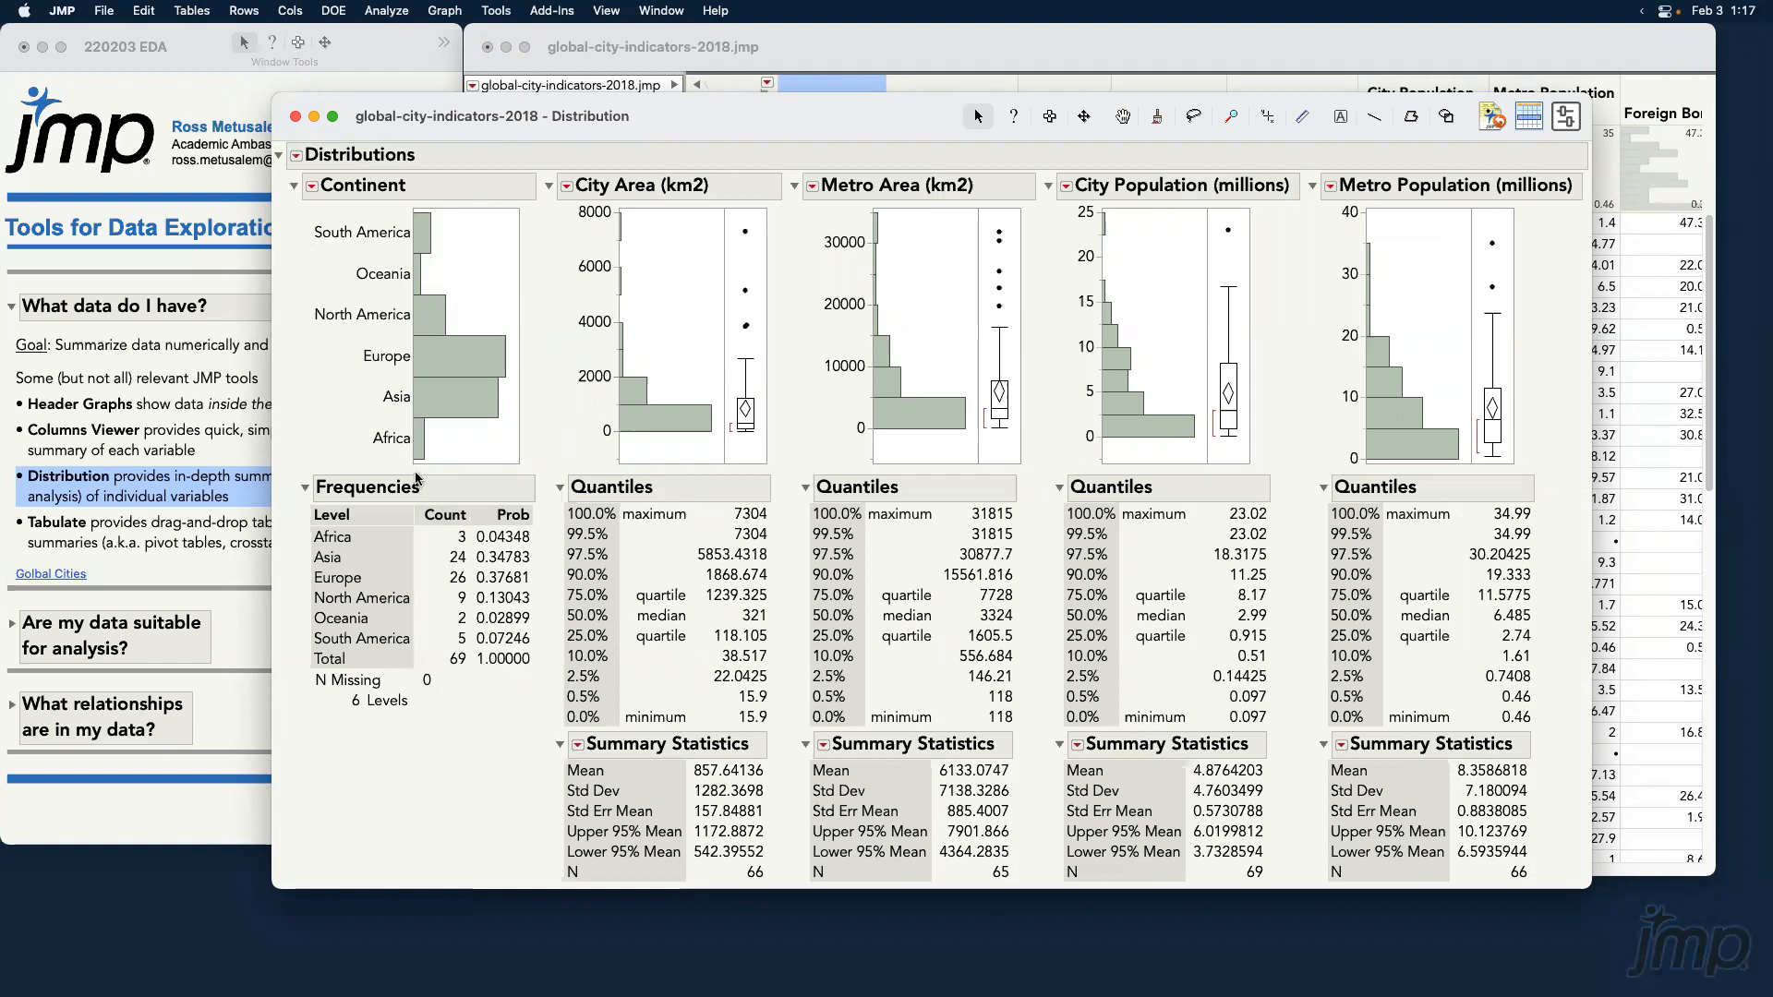
{"action": "left_click_drag", "start_coordinate": [413, 468], "coordinate": [526, 471]}
{"action": "left_click", "coordinate": [313, 190]}
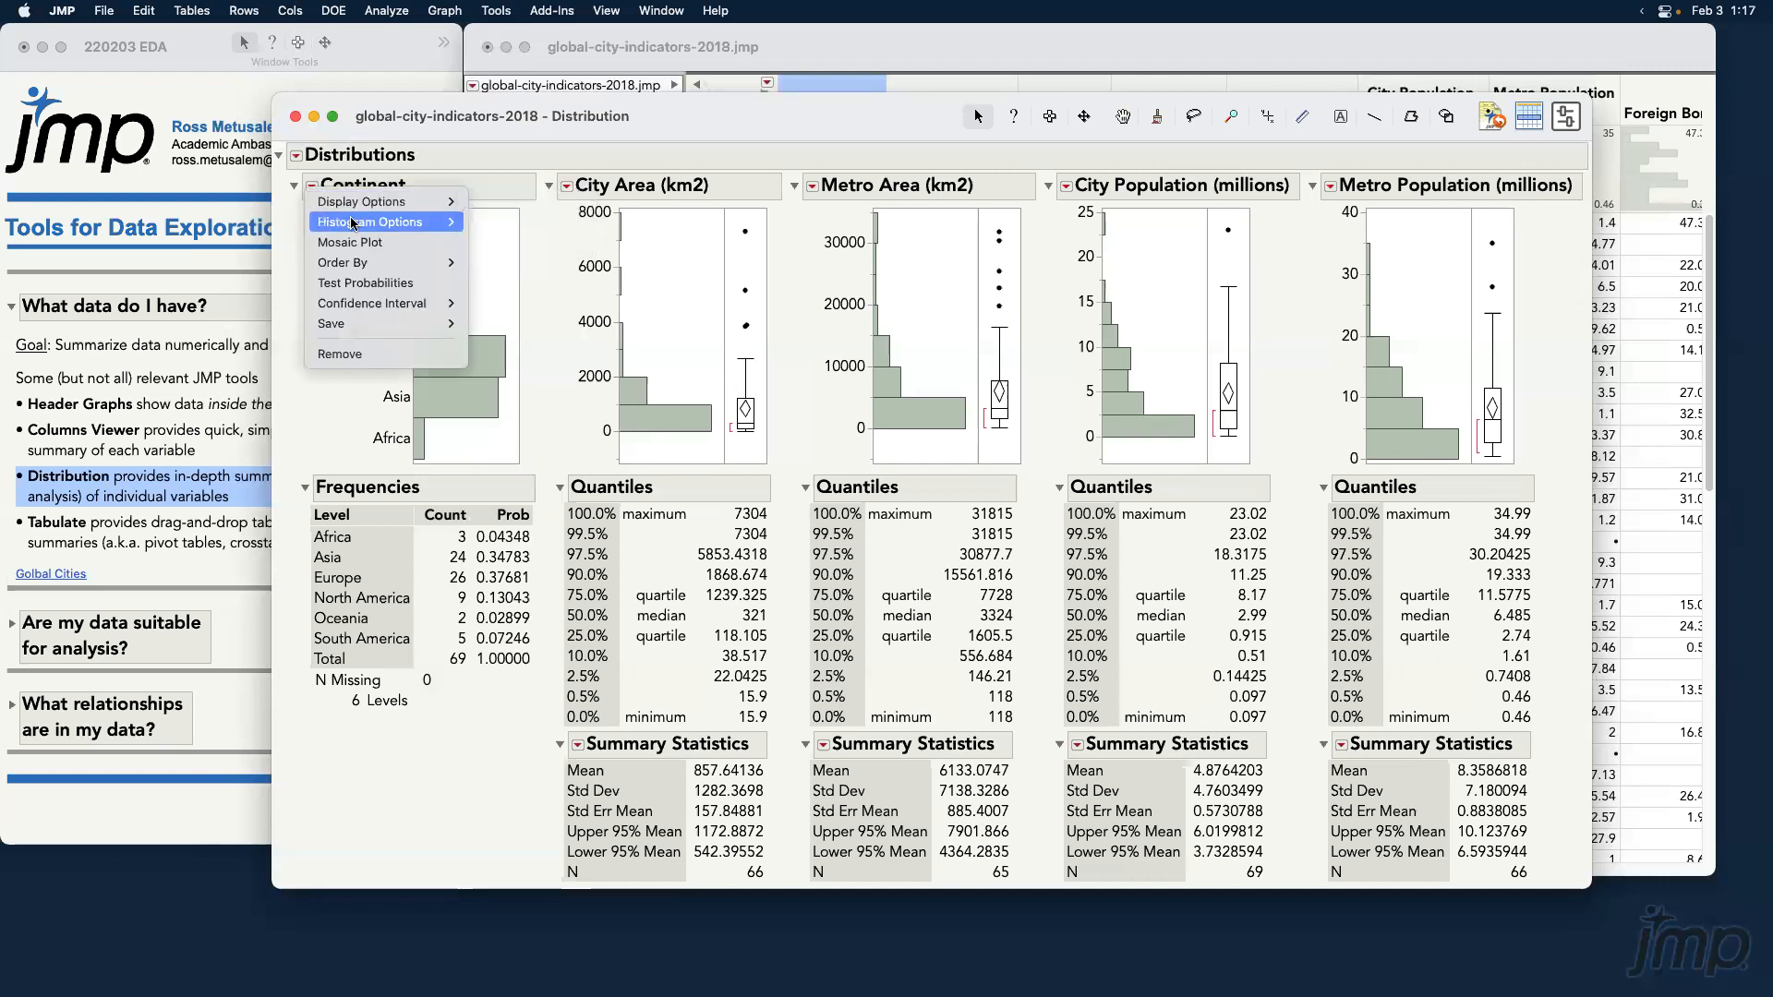
{"action": "mouse_move", "coordinate": [355, 224]}
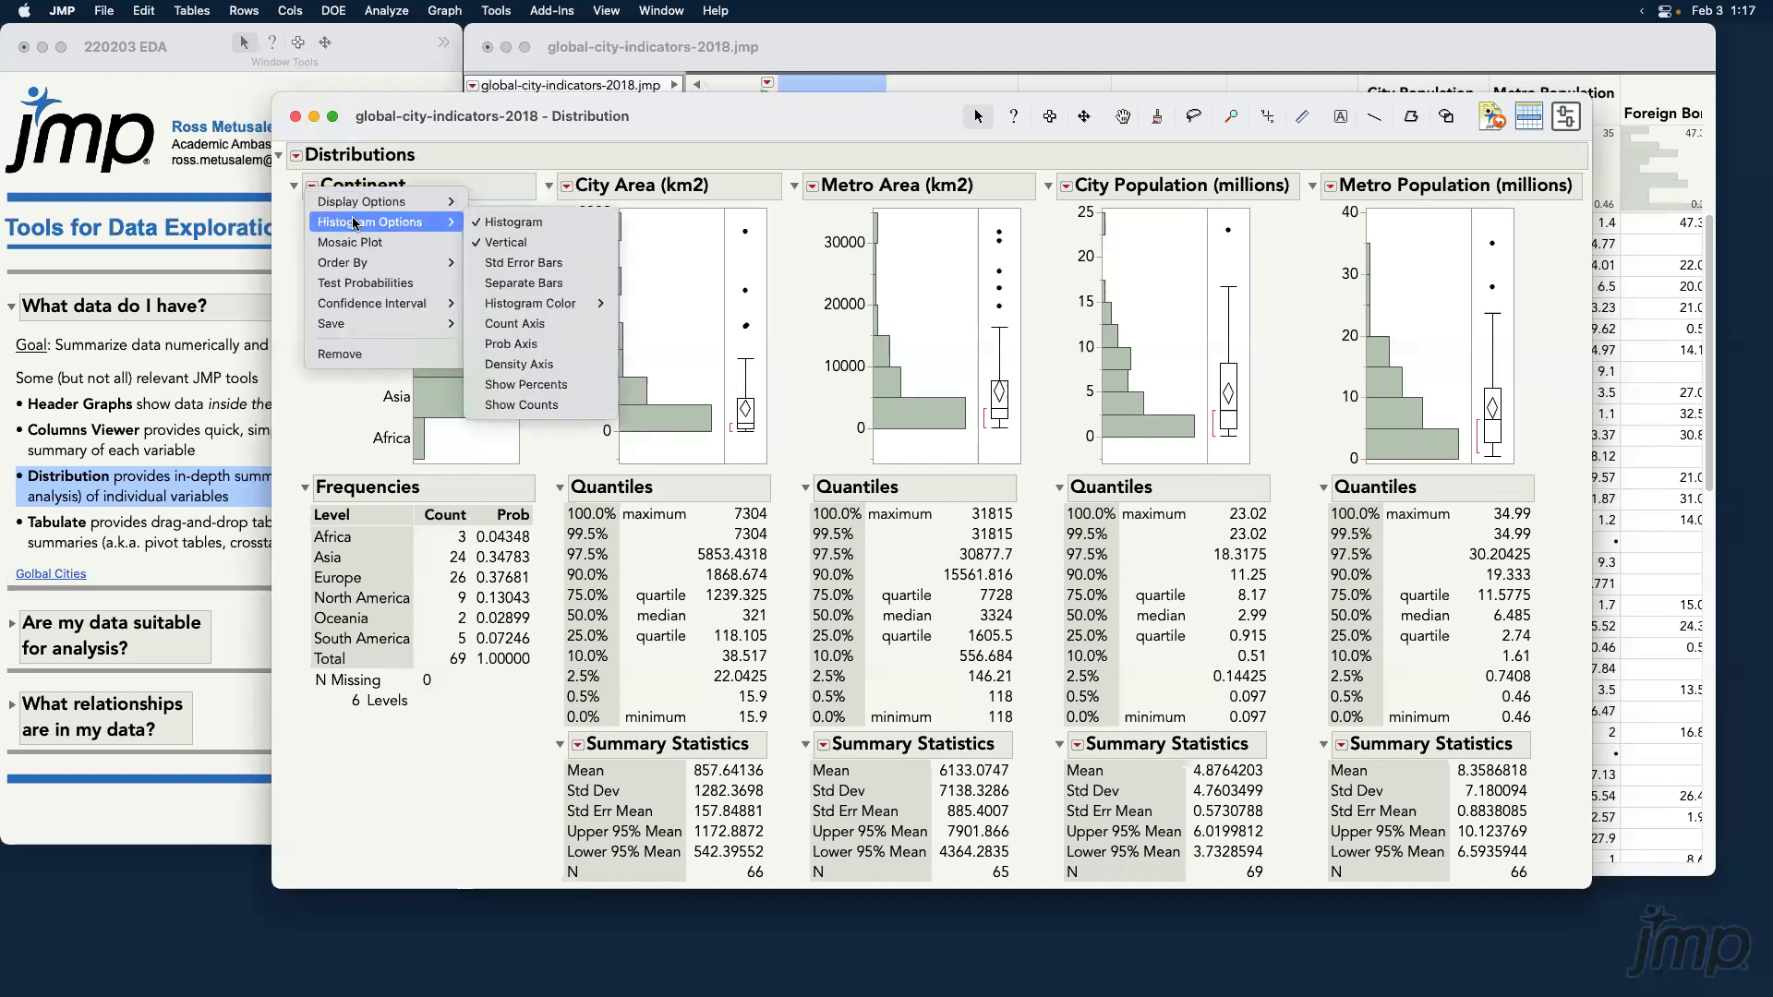
{"action": "left_click", "coordinate": [555, 325]}
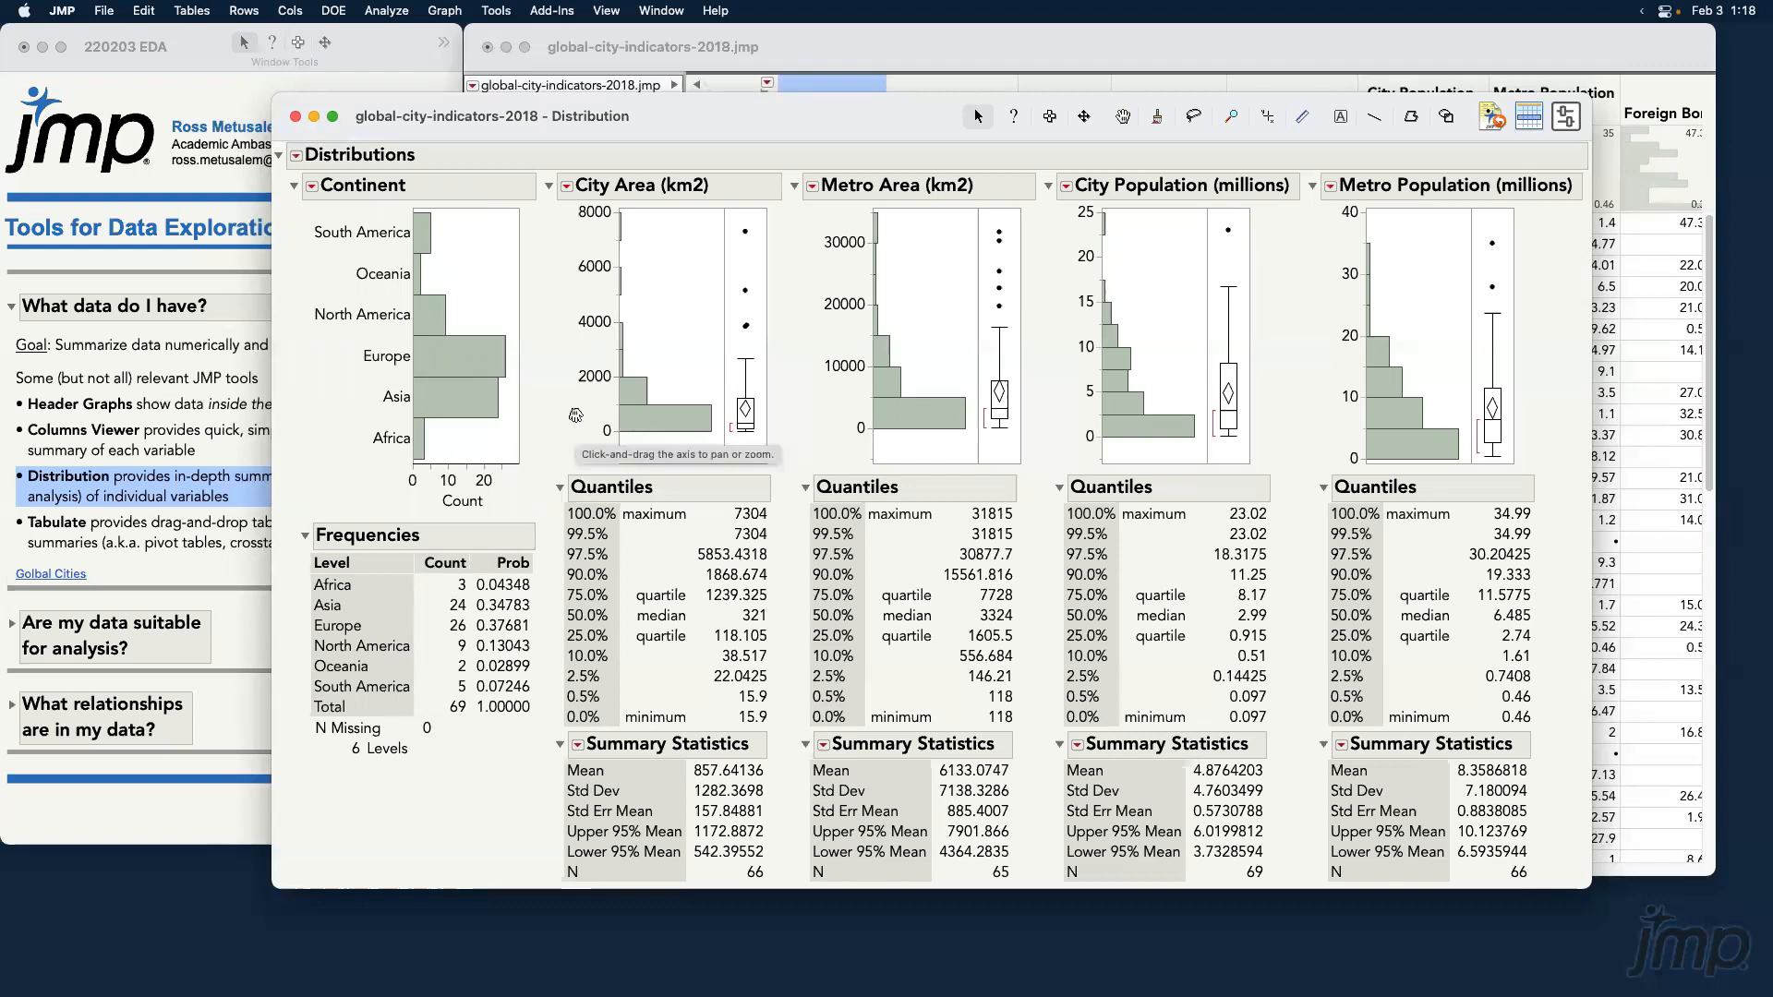
Hide the Quantiles tables for City Area (km2) and for all the other continuous variables in the Distribution report.
{"action": "left_click", "coordinate": [567, 188]}
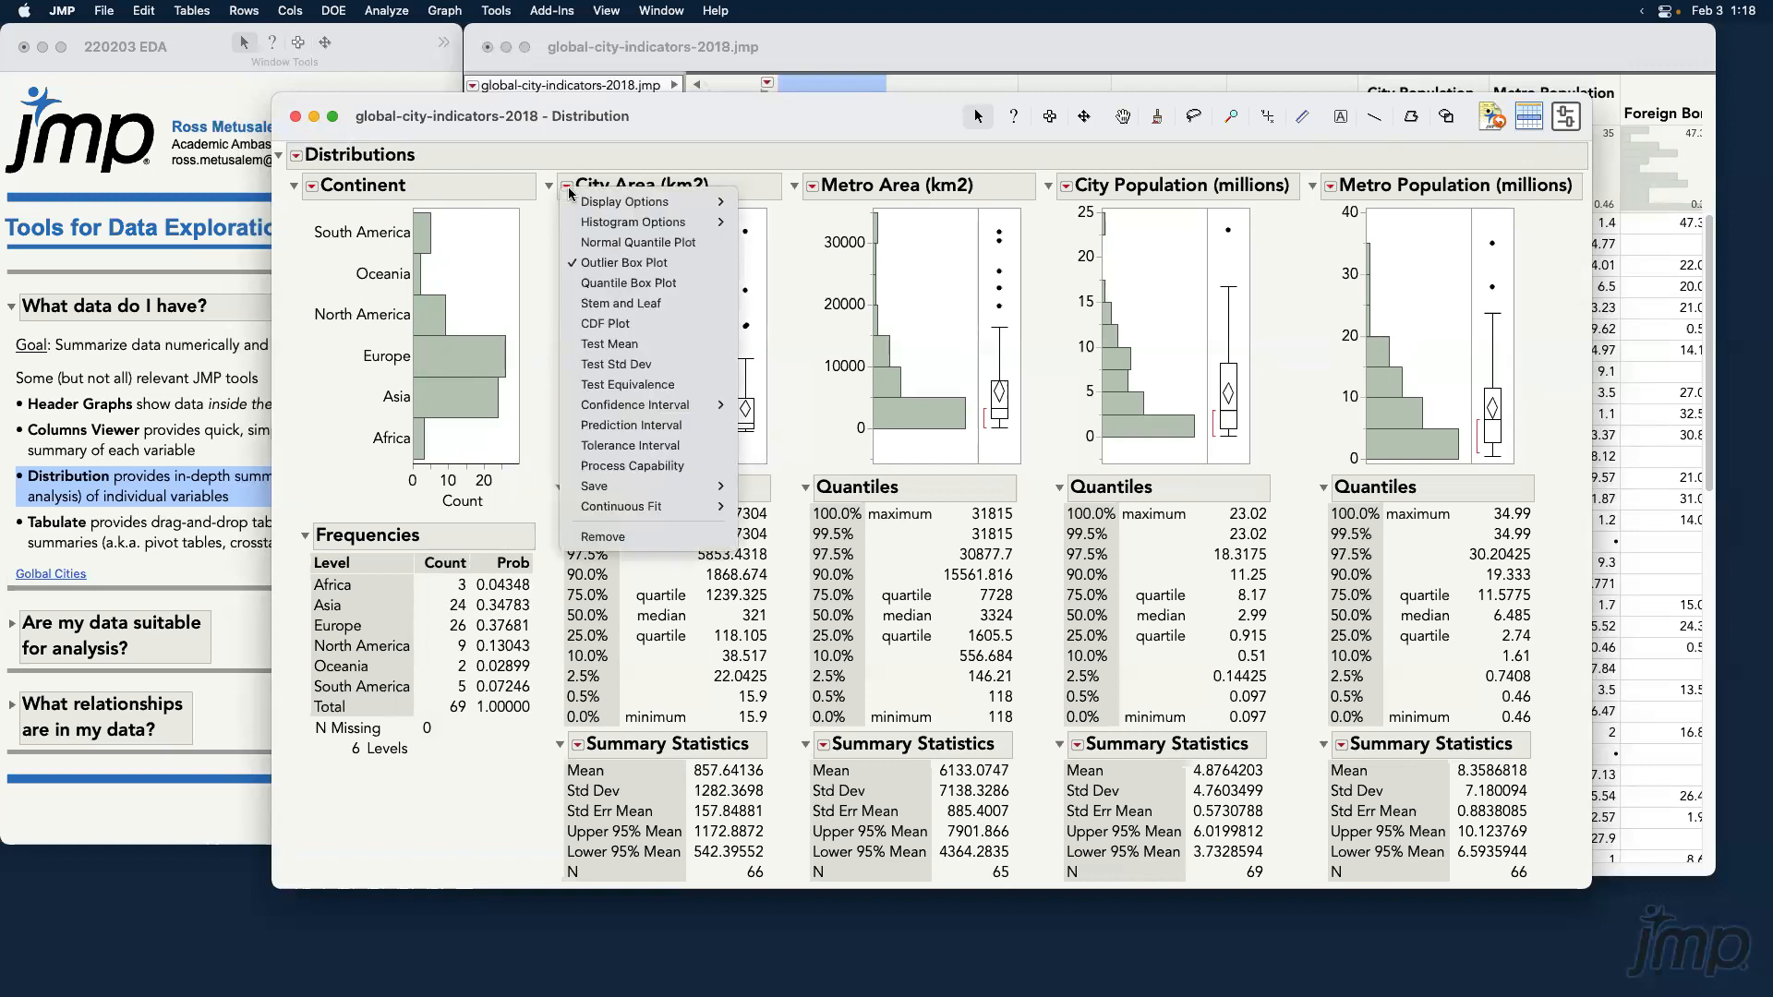
{"action": "mouse_move", "coordinate": [618, 204]}
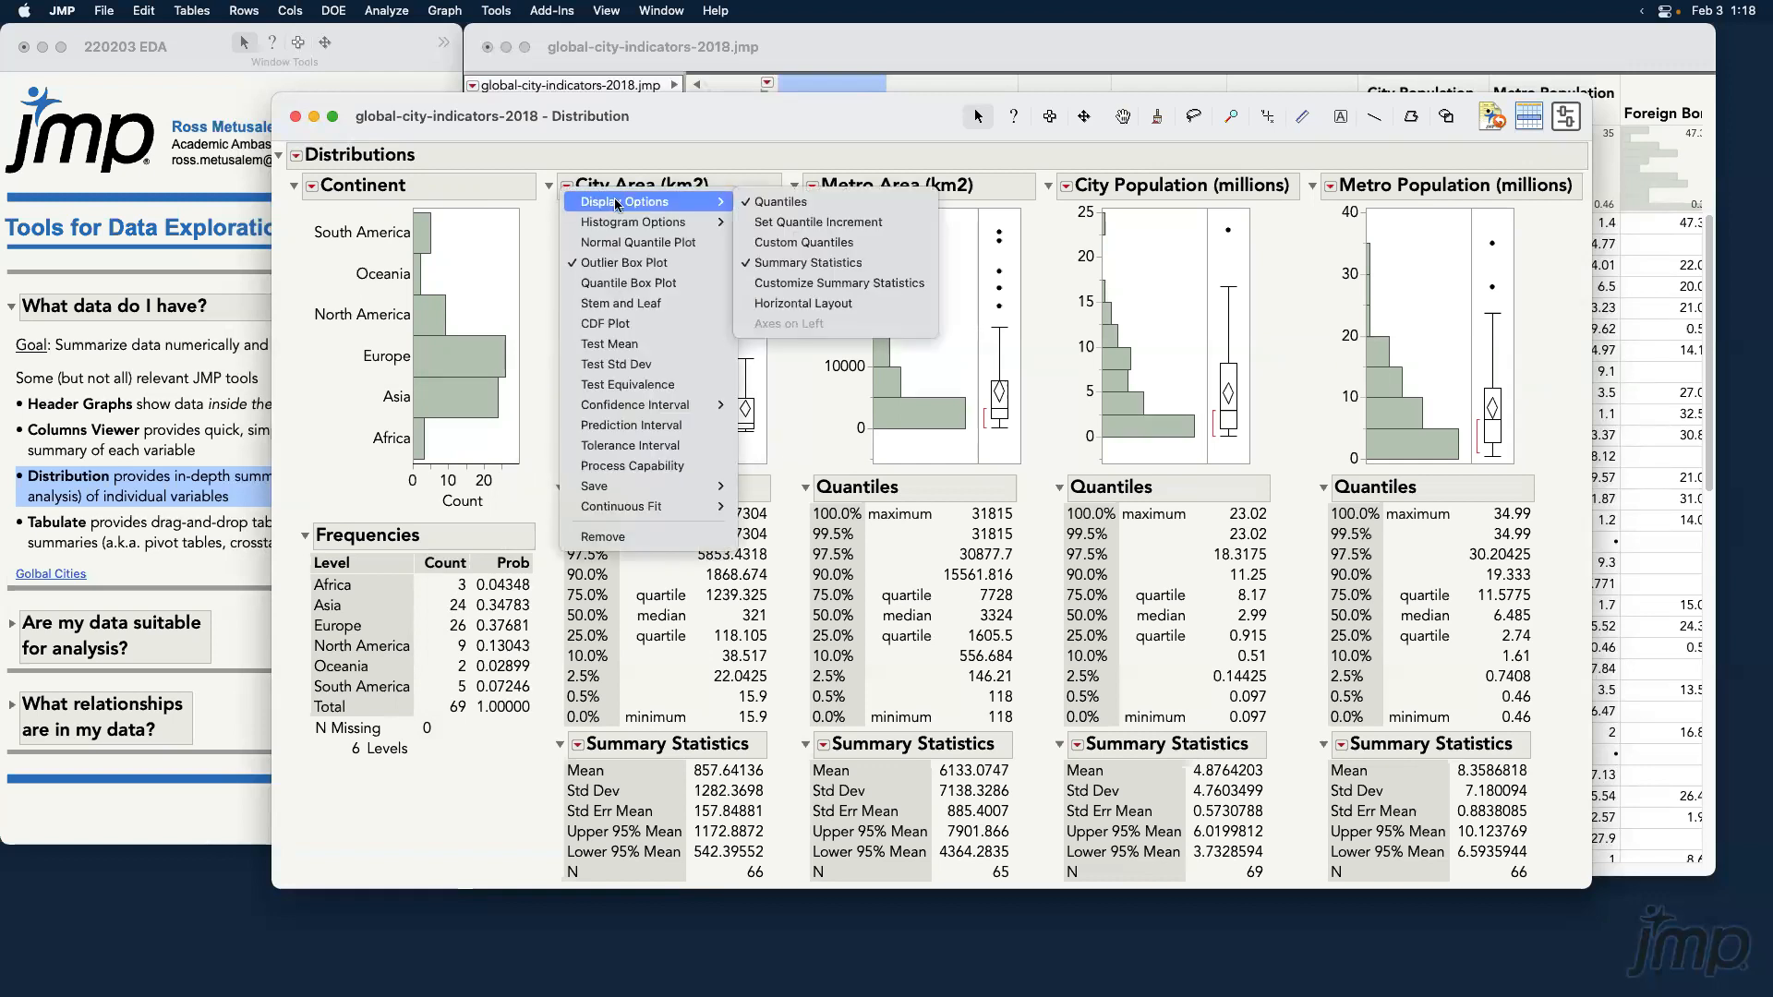
{"action": "left_click", "coordinate": [809, 205]}
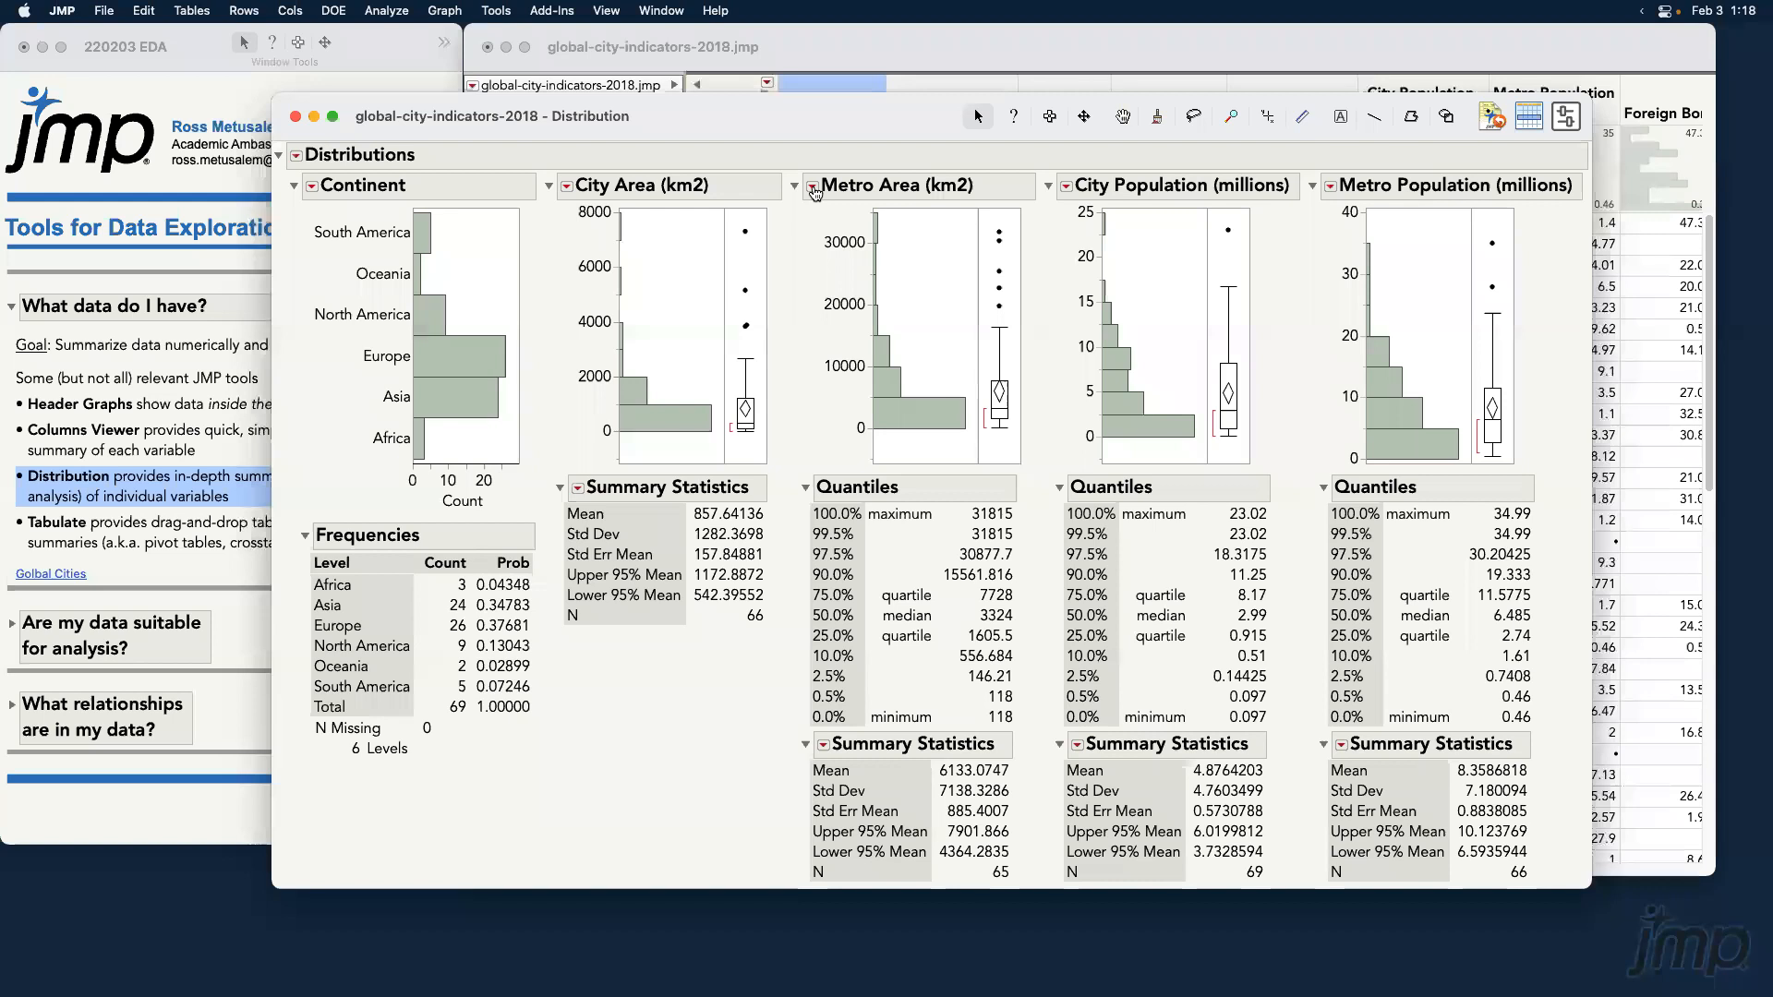
{"action": "left_click", "coordinate": [813, 187]}
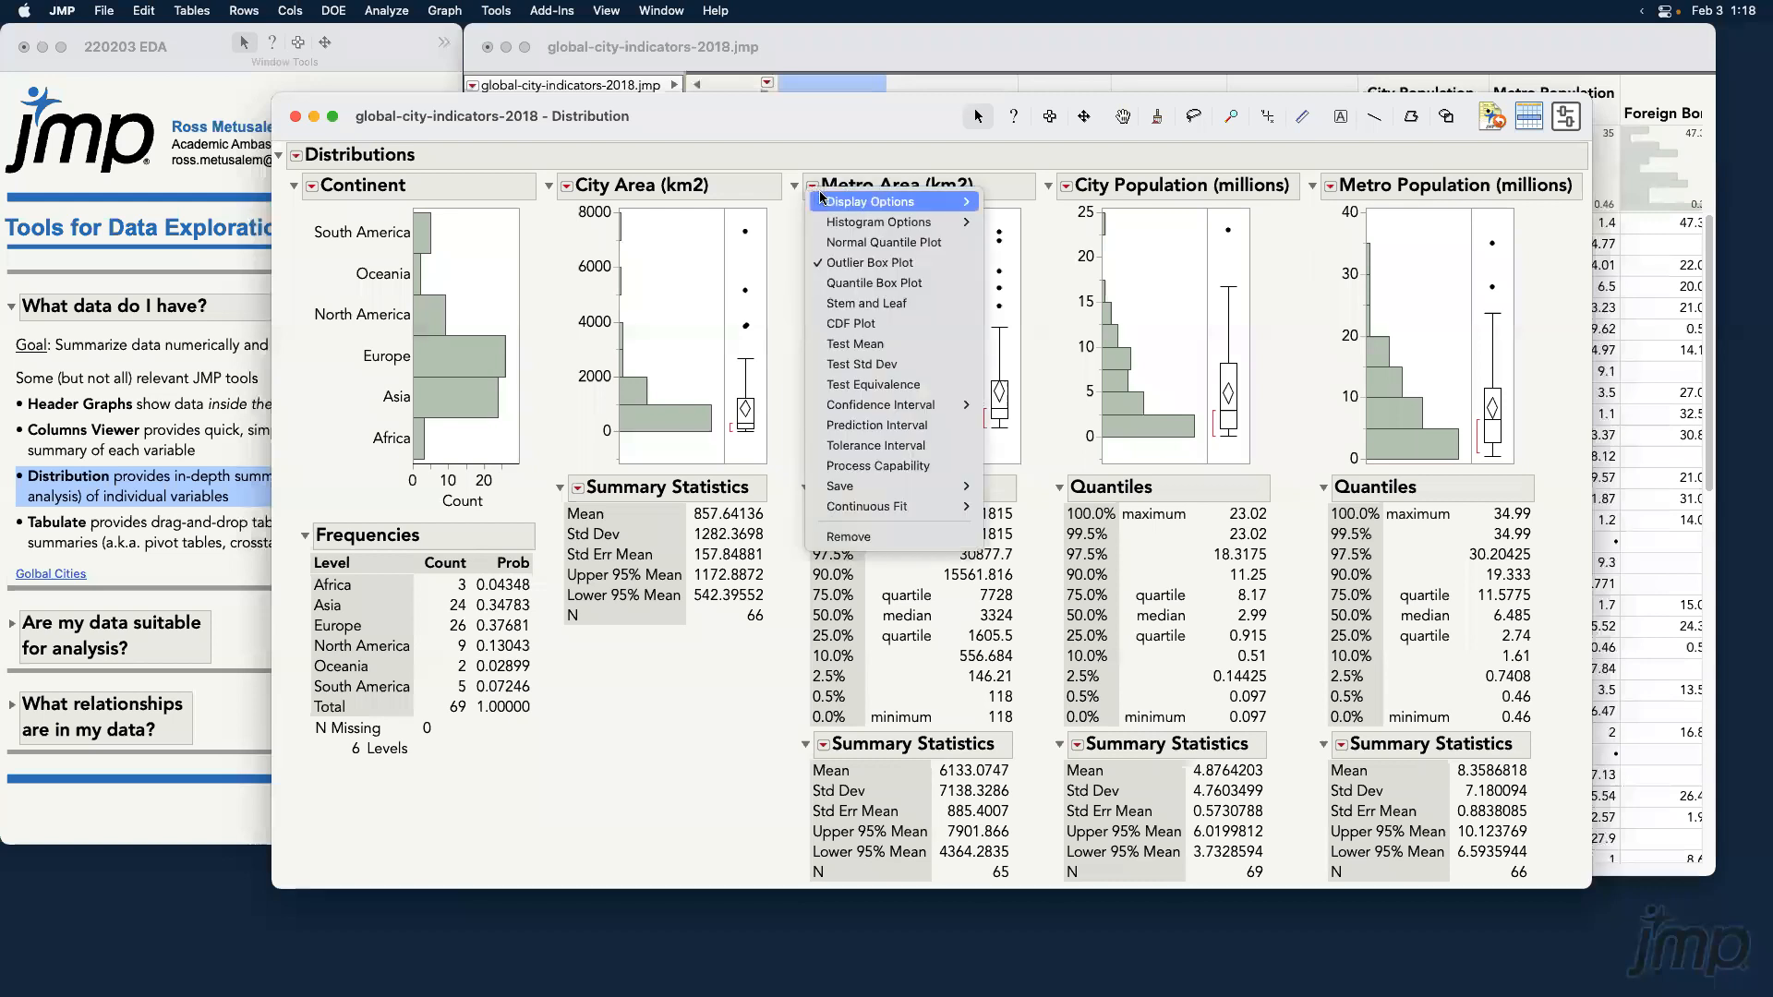
{"action": "mouse_move", "coordinate": [910, 203]}
{"action": "left_click", "coordinate": [1075, 203]}
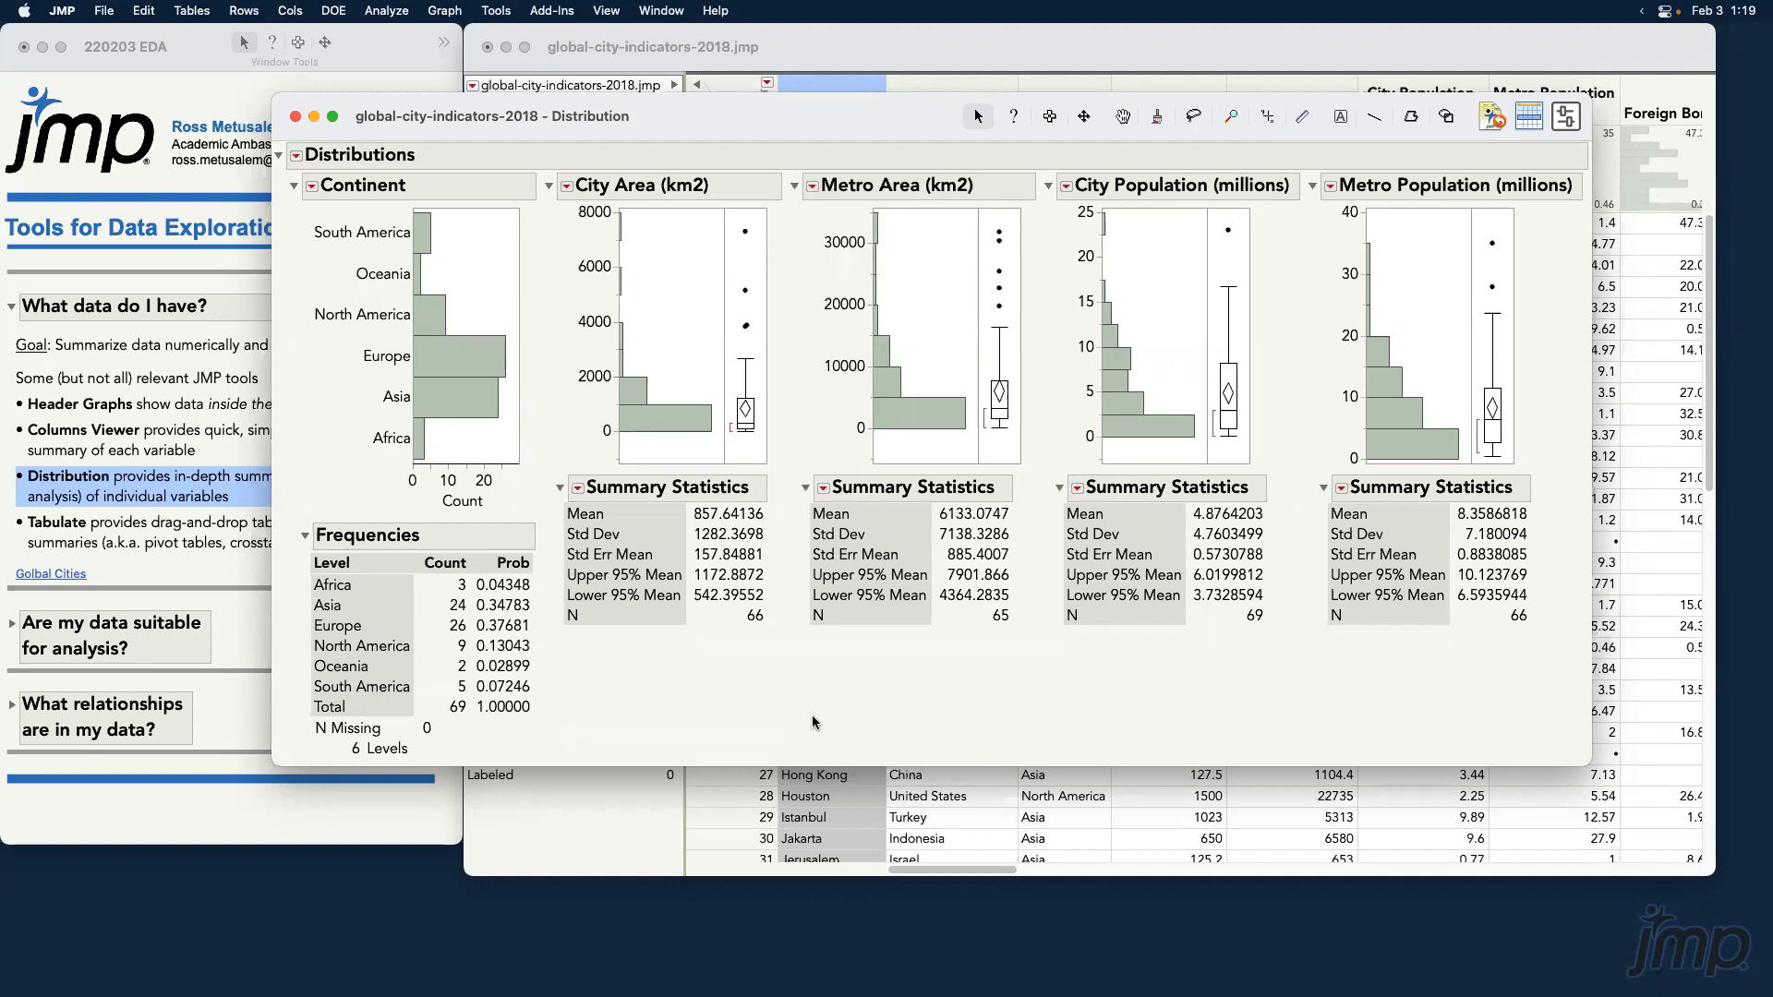
Customize the summary statistics by removing Std Err Mean and adding Minimum, Maximum and Median.
{"action": "left_click", "coordinate": [578, 491]}
{"action": "left_click", "coordinate": [609, 503]}
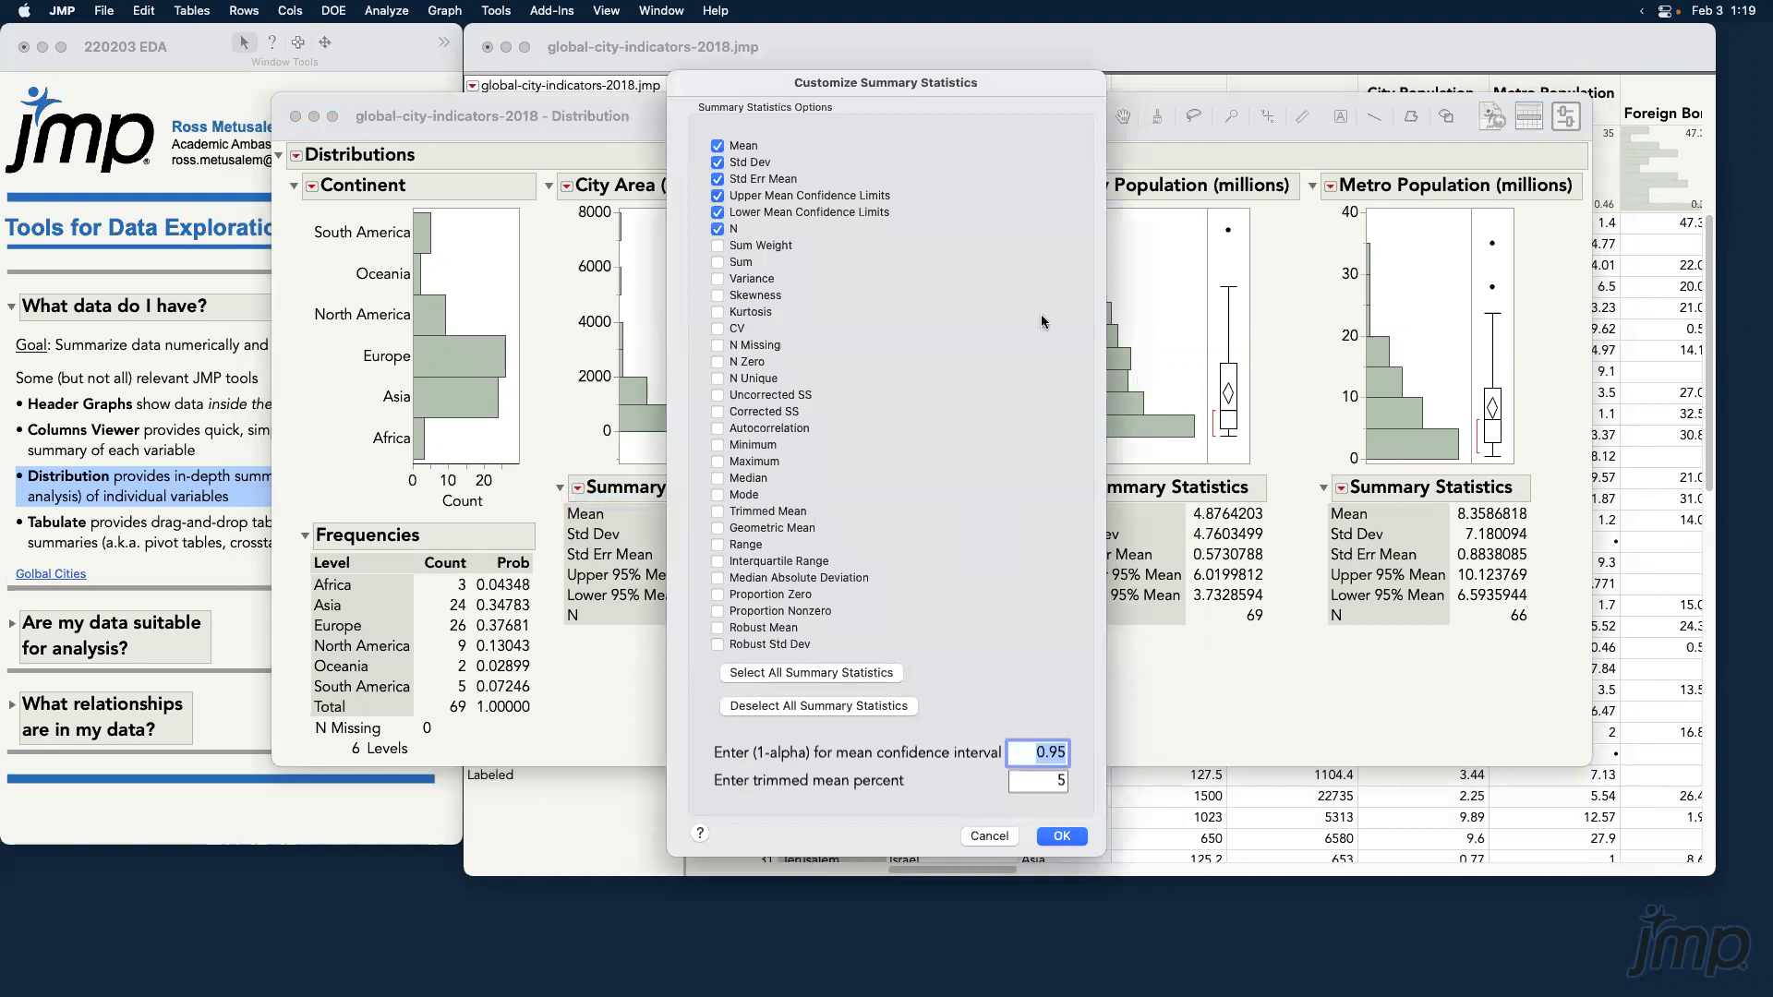
{"action": "left_click", "coordinate": [717, 180]}
{"action": "left_click", "coordinate": [717, 445]}
{"action": "left_click", "coordinate": [718, 462]}
{"action": "left_click", "coordinate": [718, 479]}
{"action": "left_click", "coordinate": [1061, 837]}
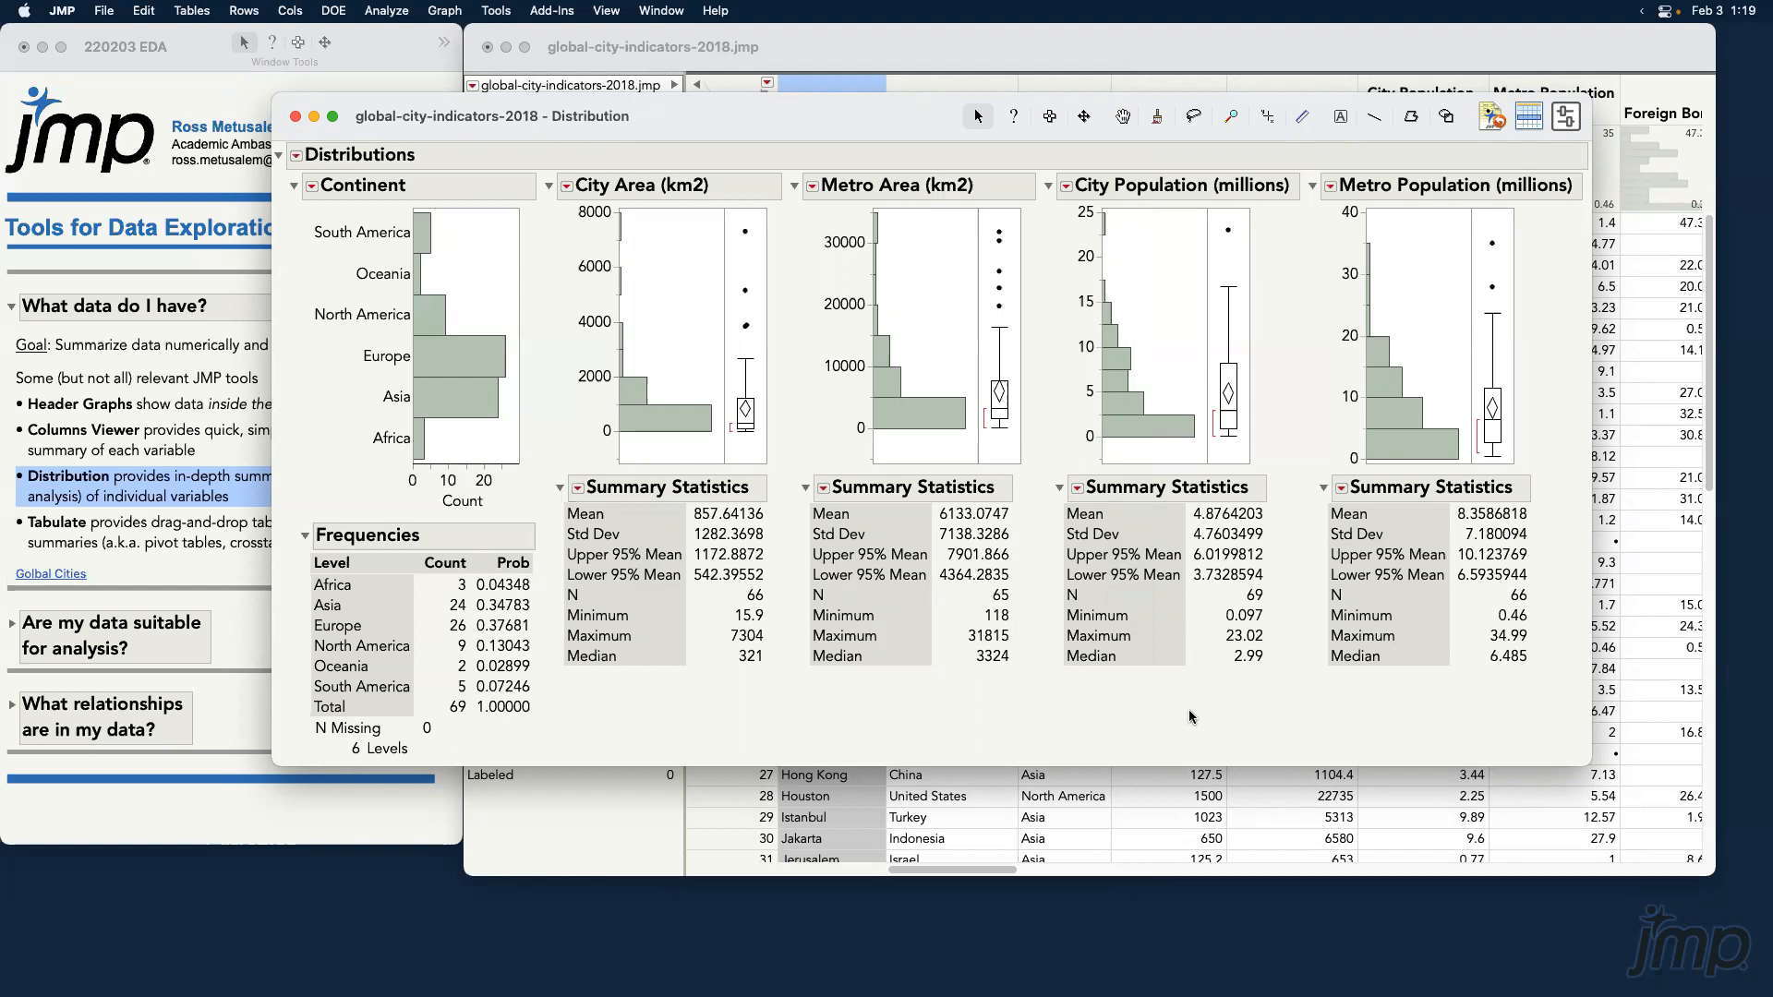
{"action": "left_click", "coordinate": [66, 16]}
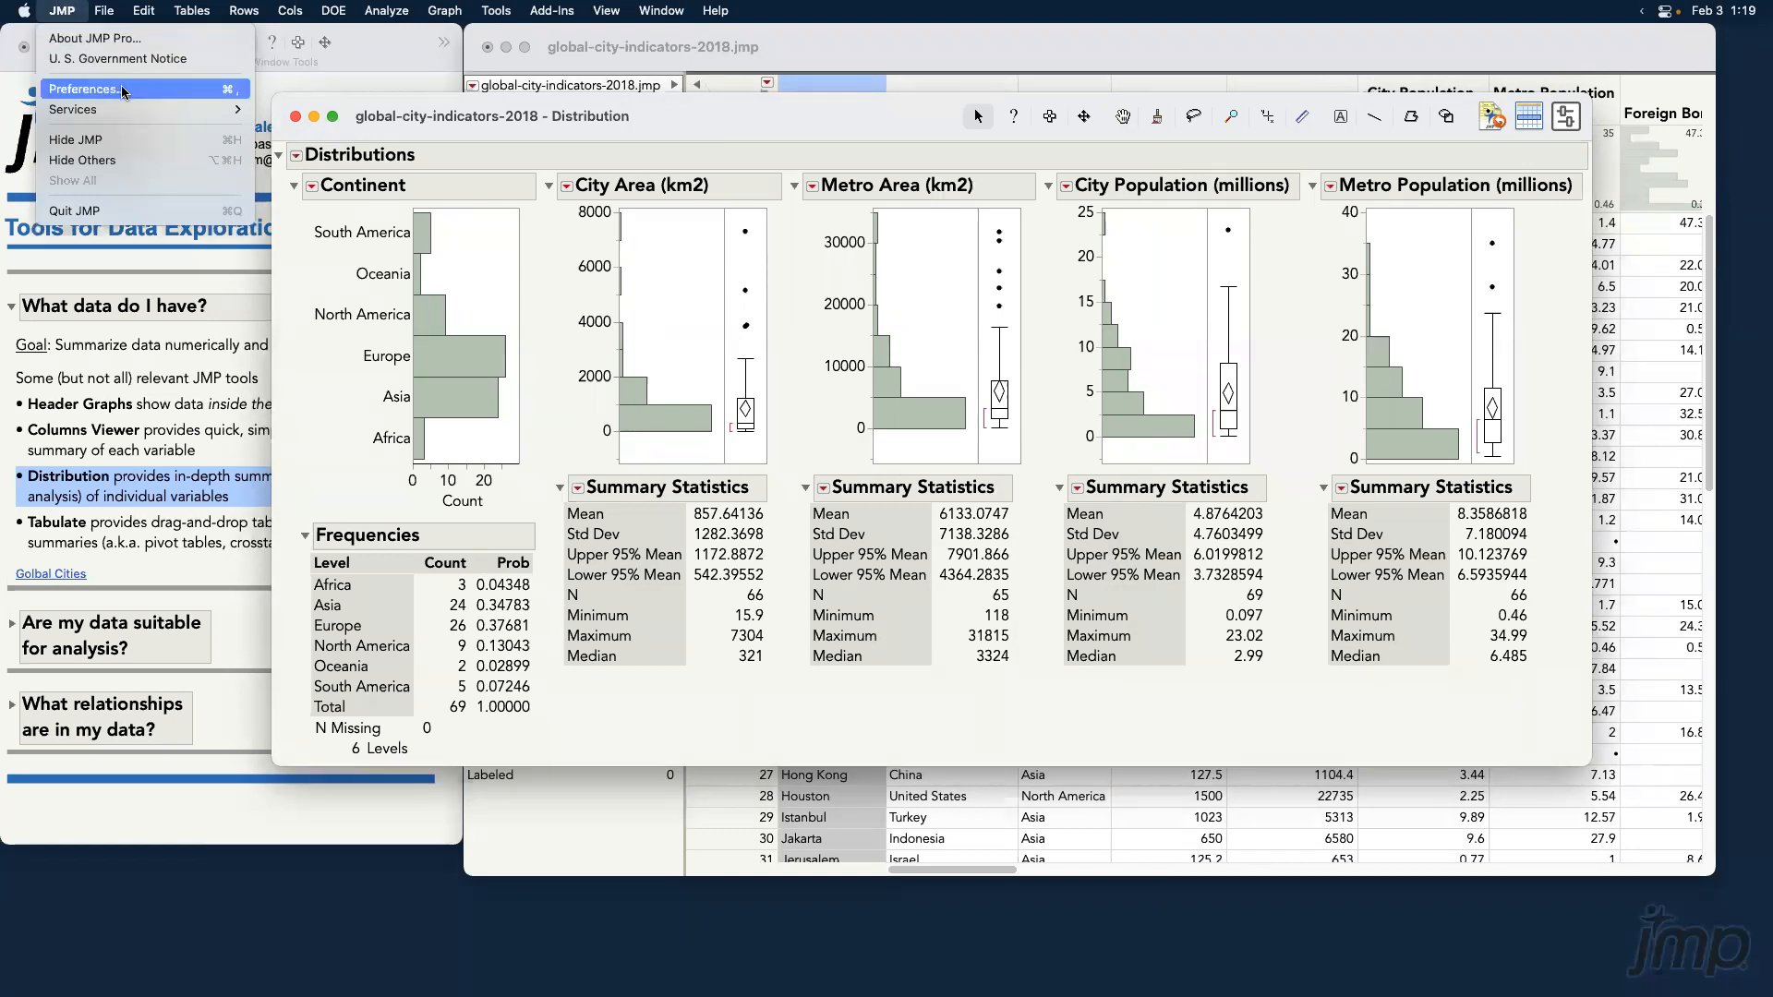
{"action": "left_click", "coordinate": [697, 128]}
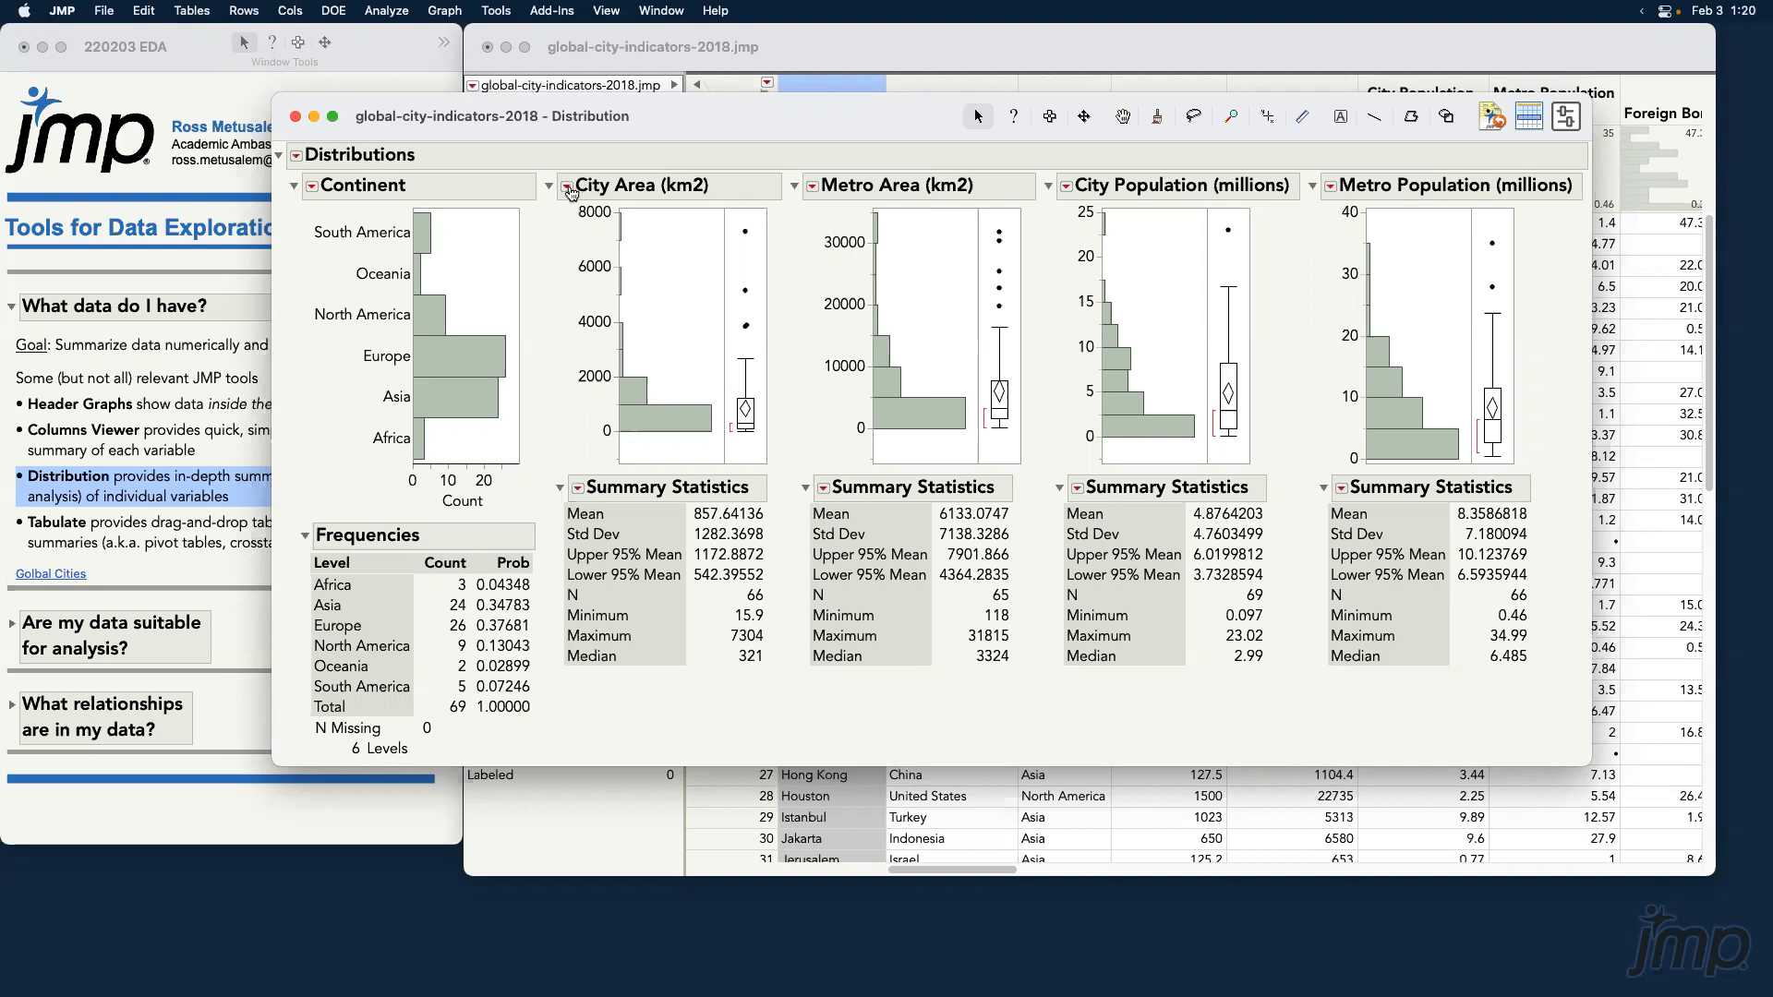
Fit all available continuous distributions to City Area (km2) and review the Compare Distributions table.
{"action": "left_click", "coordinate": [567, 187]}
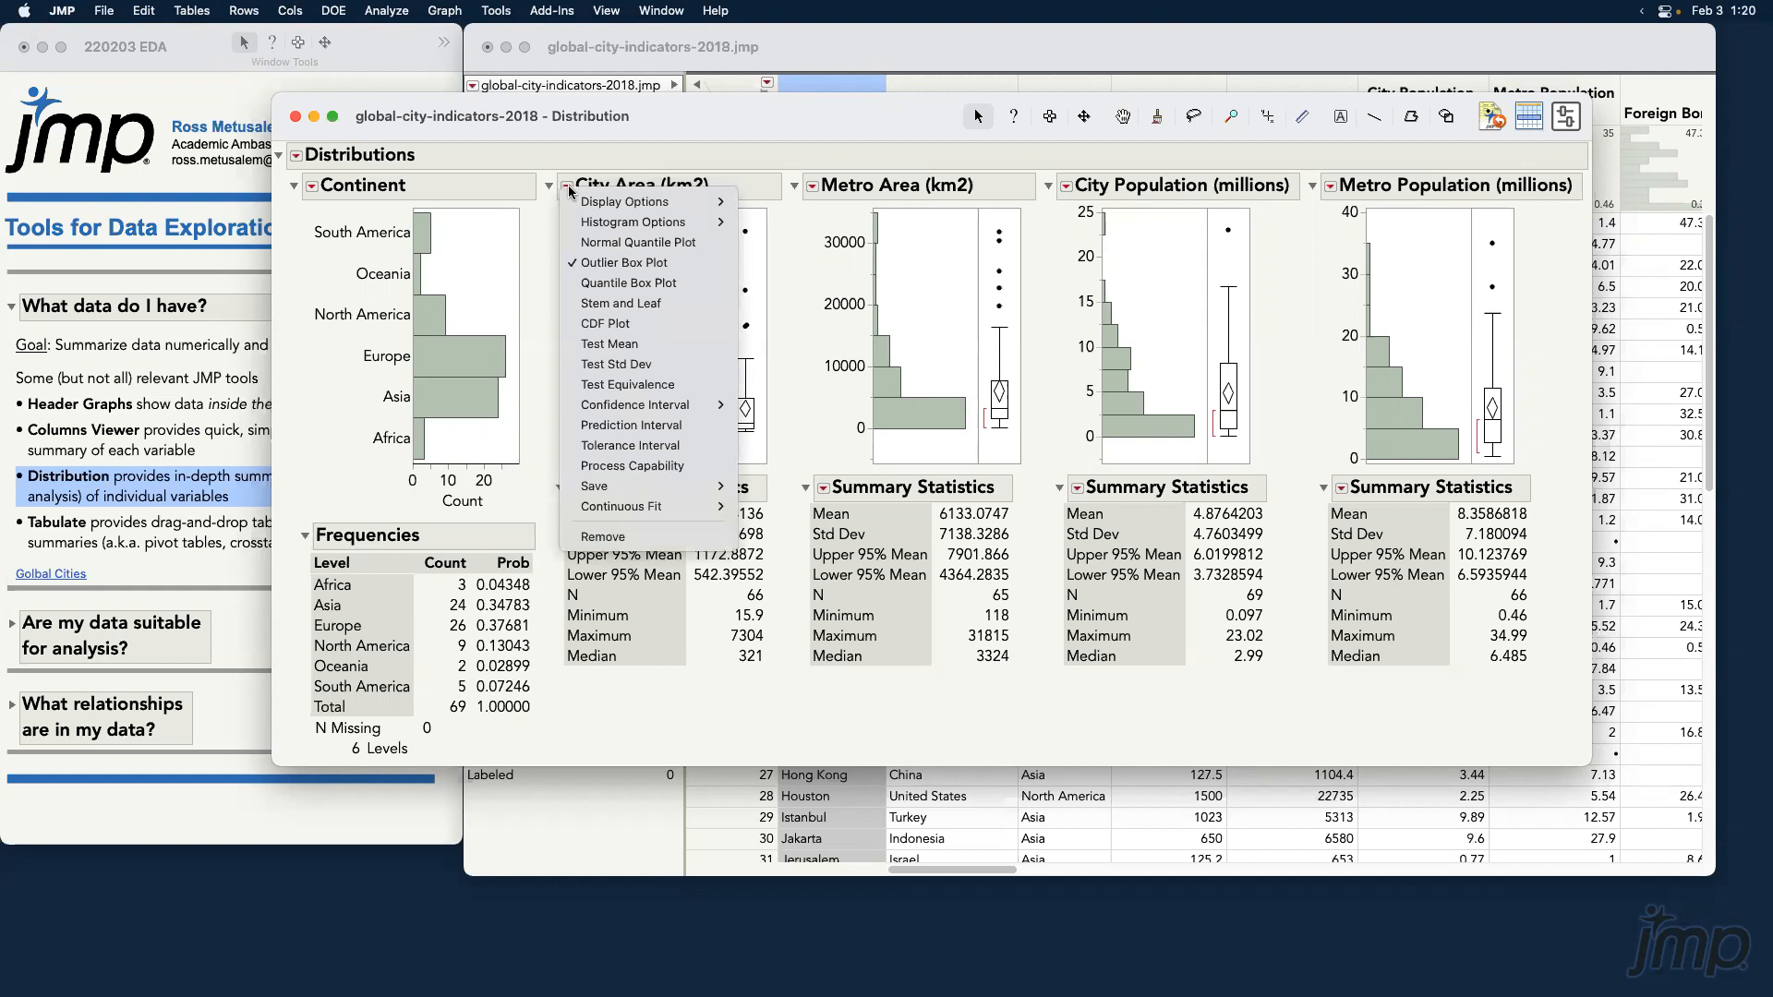
{"action": "mouse_move", "coordinate": [691, 509]}
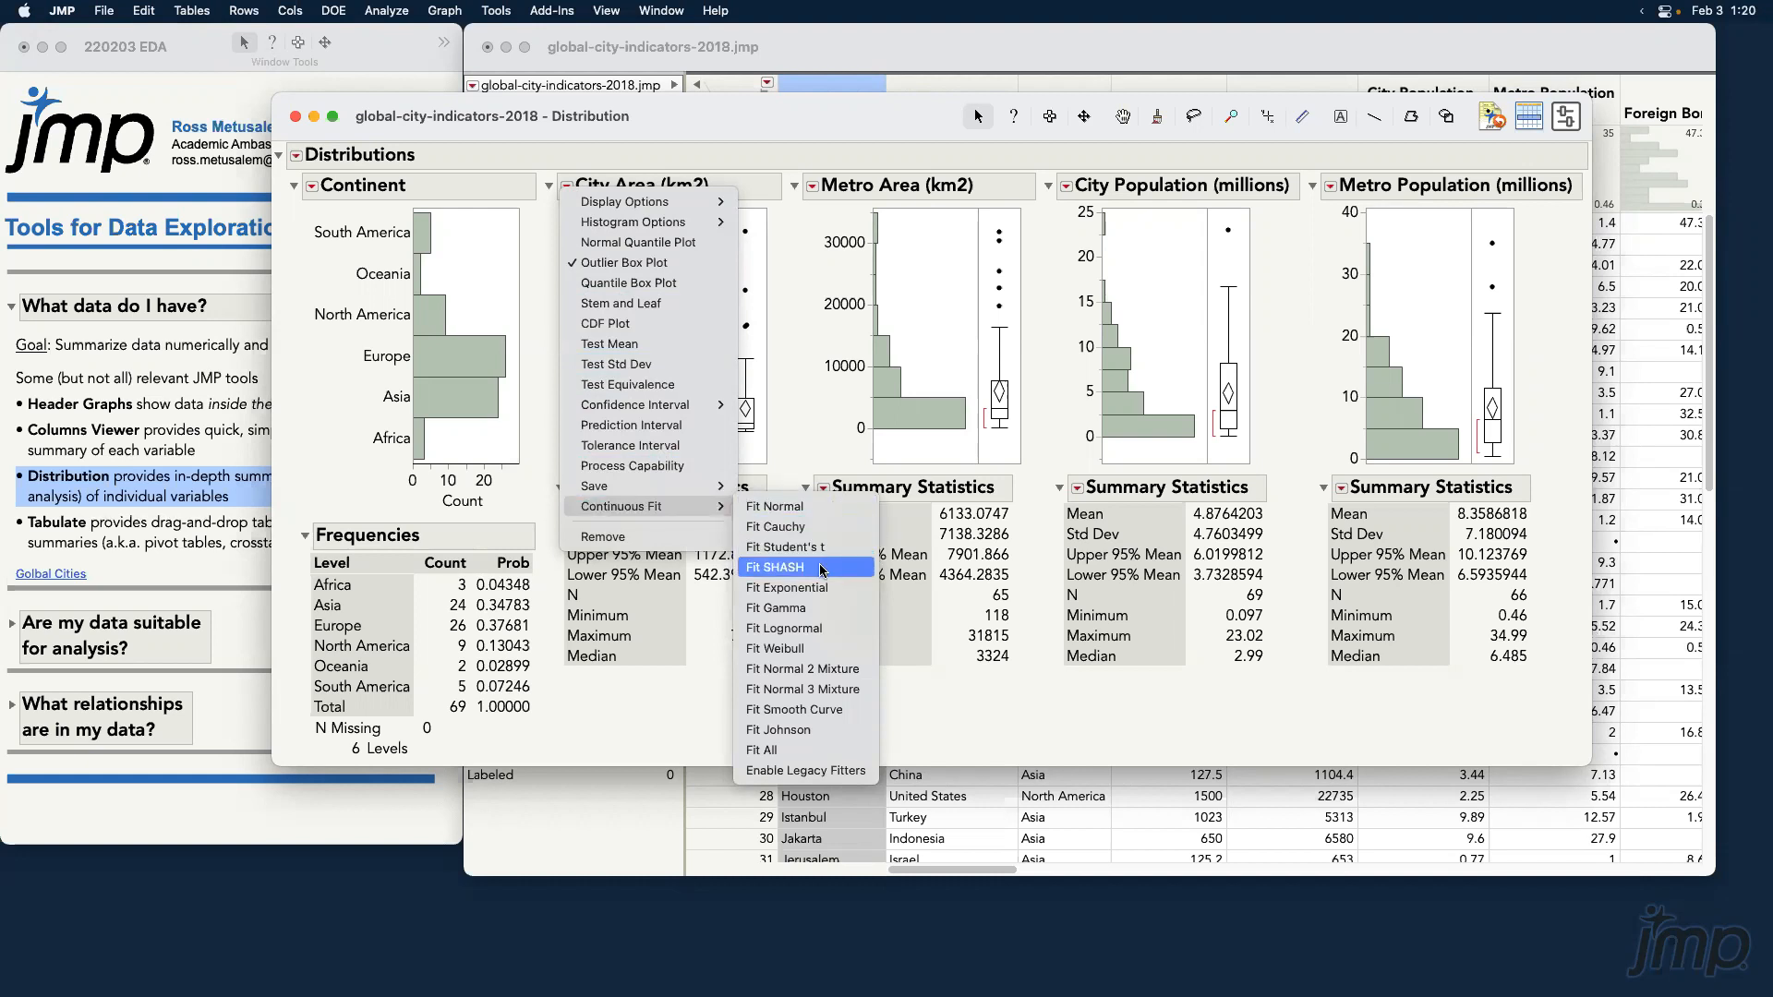
{"action": "left_click", "coordinate": [831, 751]}
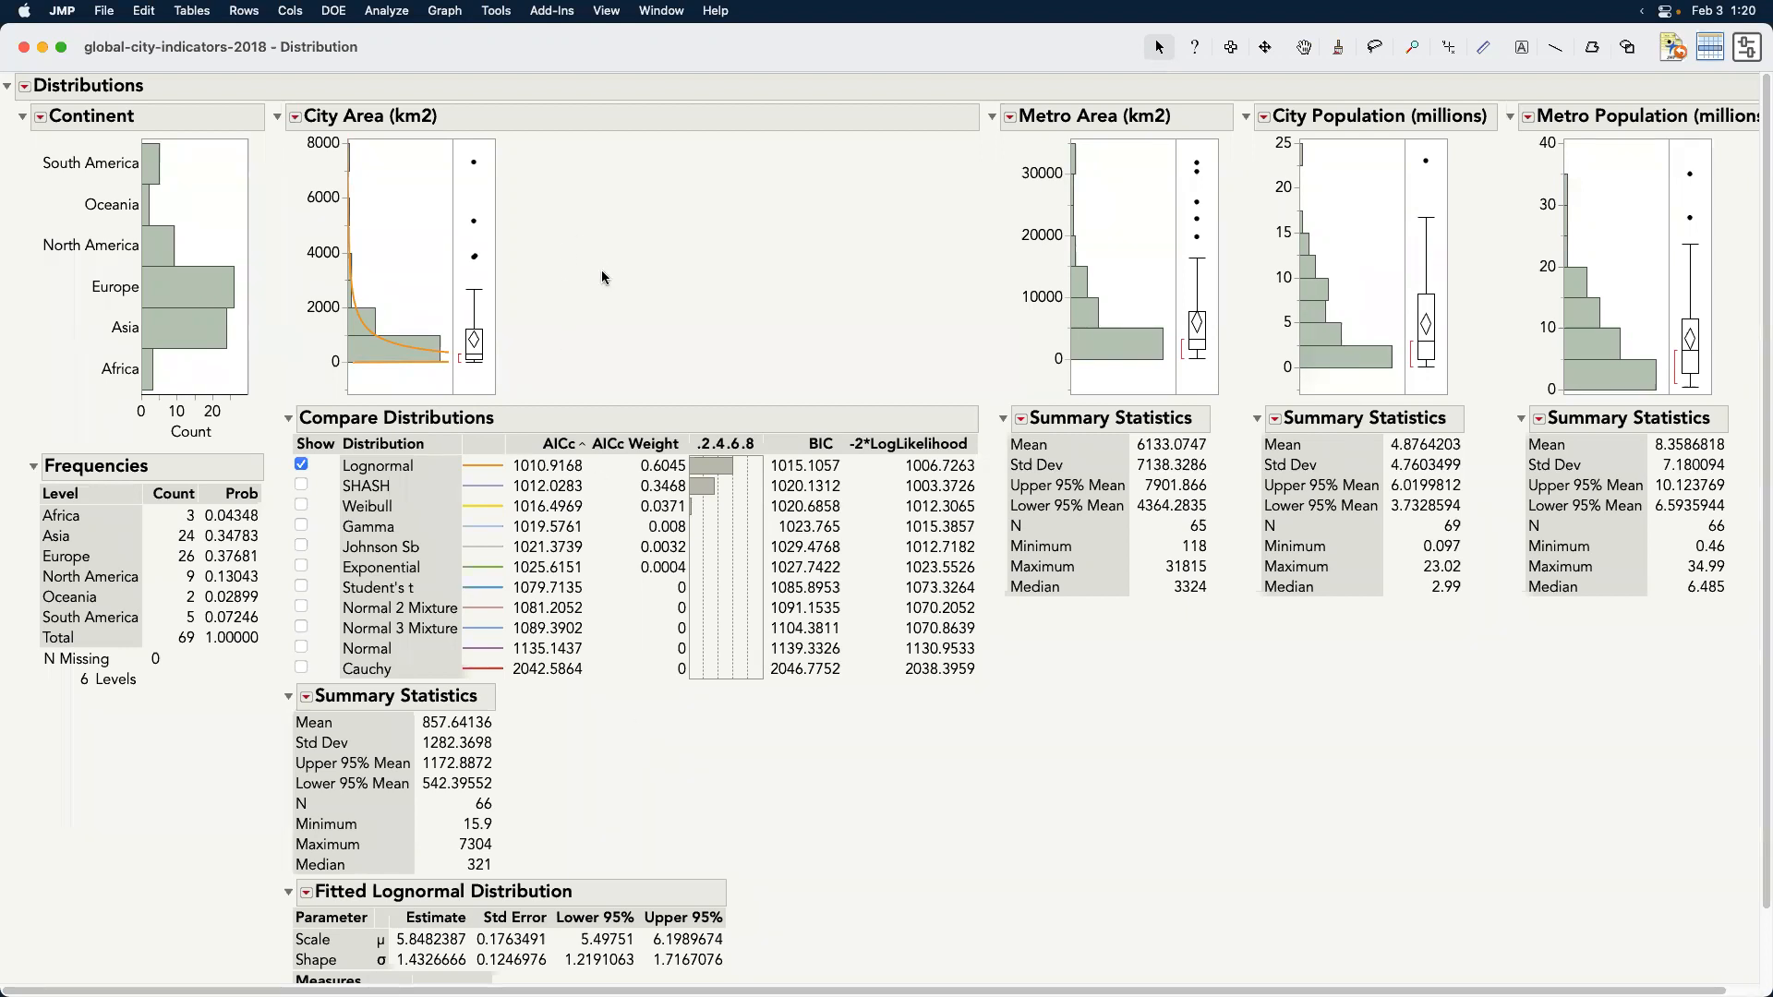
{"action": "mouse_move", "coordinate": [605, 292]}
{"action": "left_mouse_down"}
{"action": "mouse_move", "coordinate": [508, 343]}
{"action": "mouse_move", "coordinate": [389, 457]}
{"action": "left_mouse_up"}
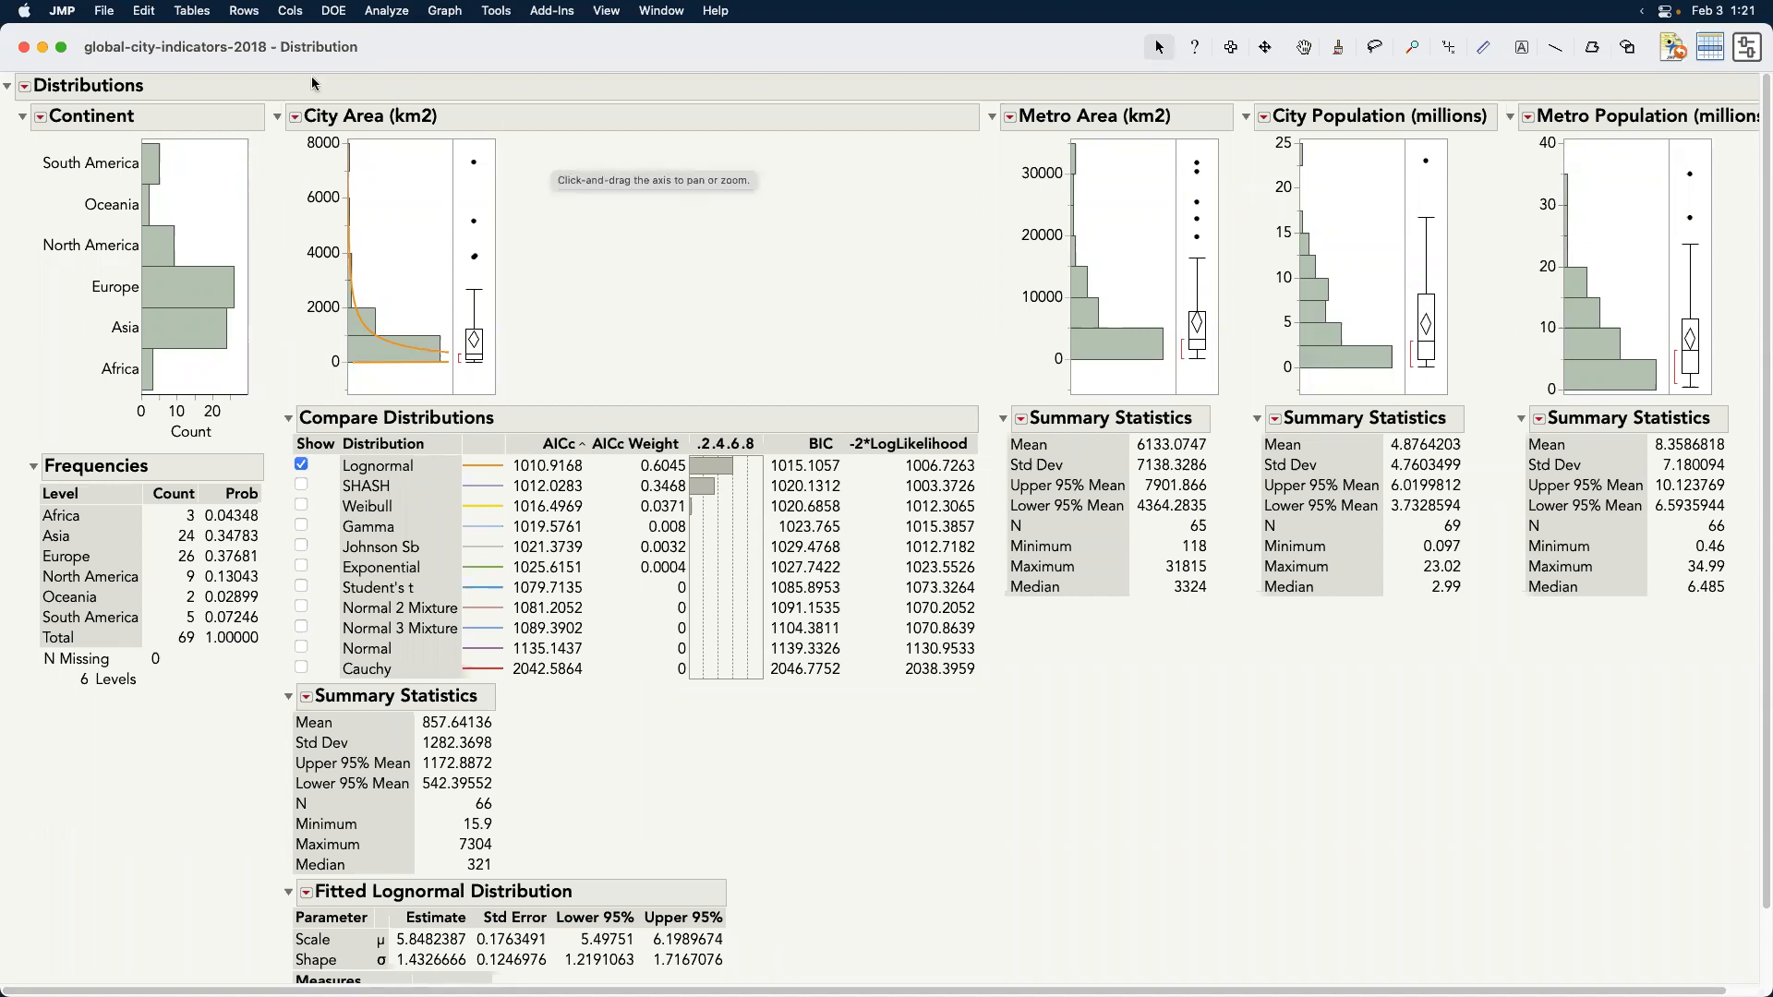
Close the Distribution report and highlight the Tabulate bullet in the 220203 EDA journal.
{"action": "left_click", "coordinate": [25, 48]}
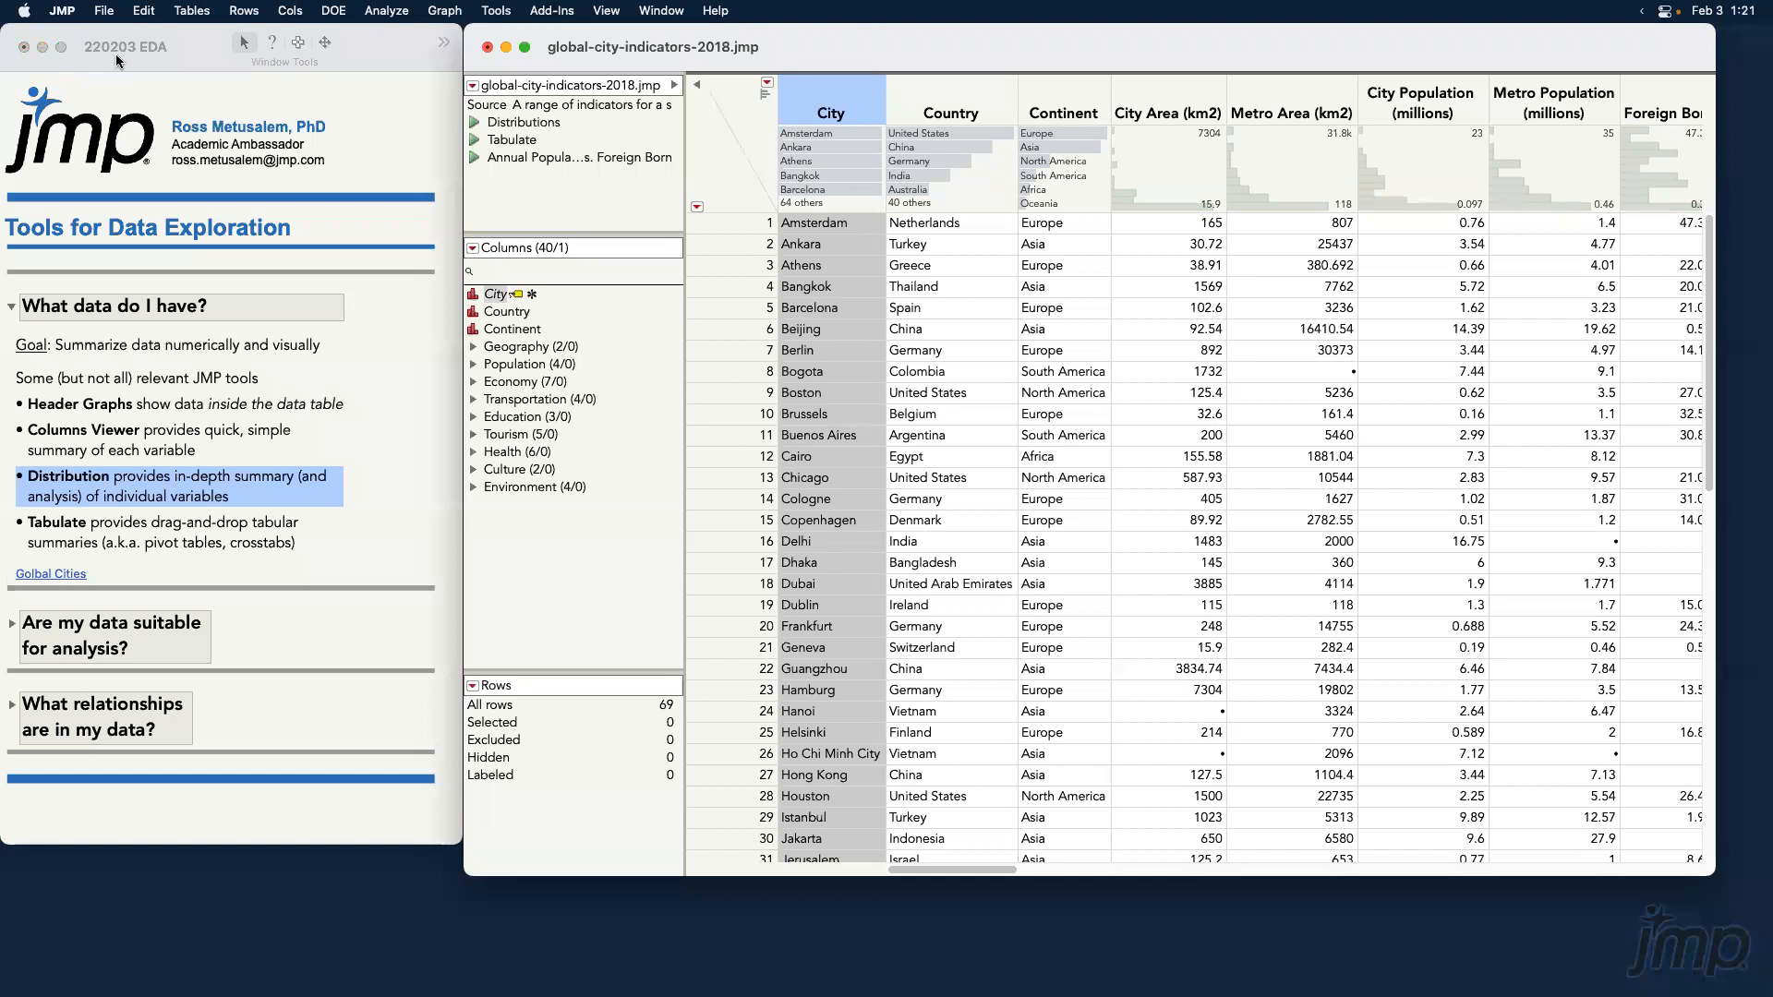
{"action": "left_click", "coordinate": [207, 59]}
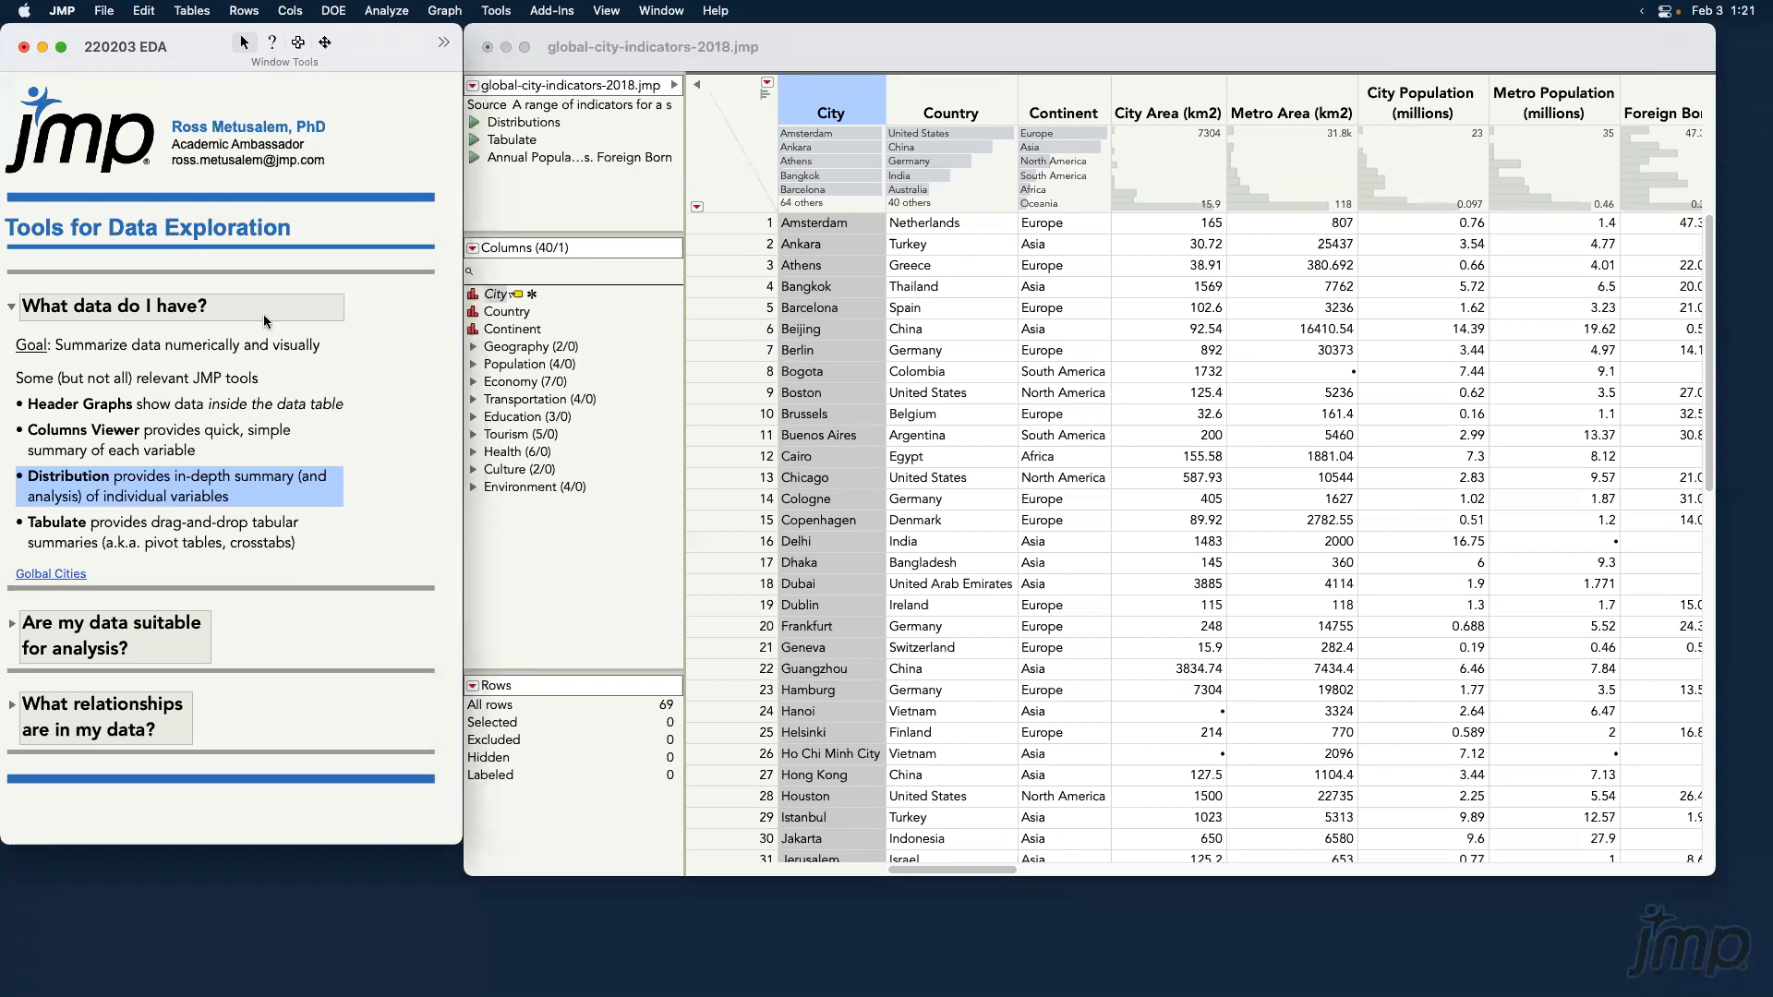
{"action": "left_click", "coordinate": [254, 545]}
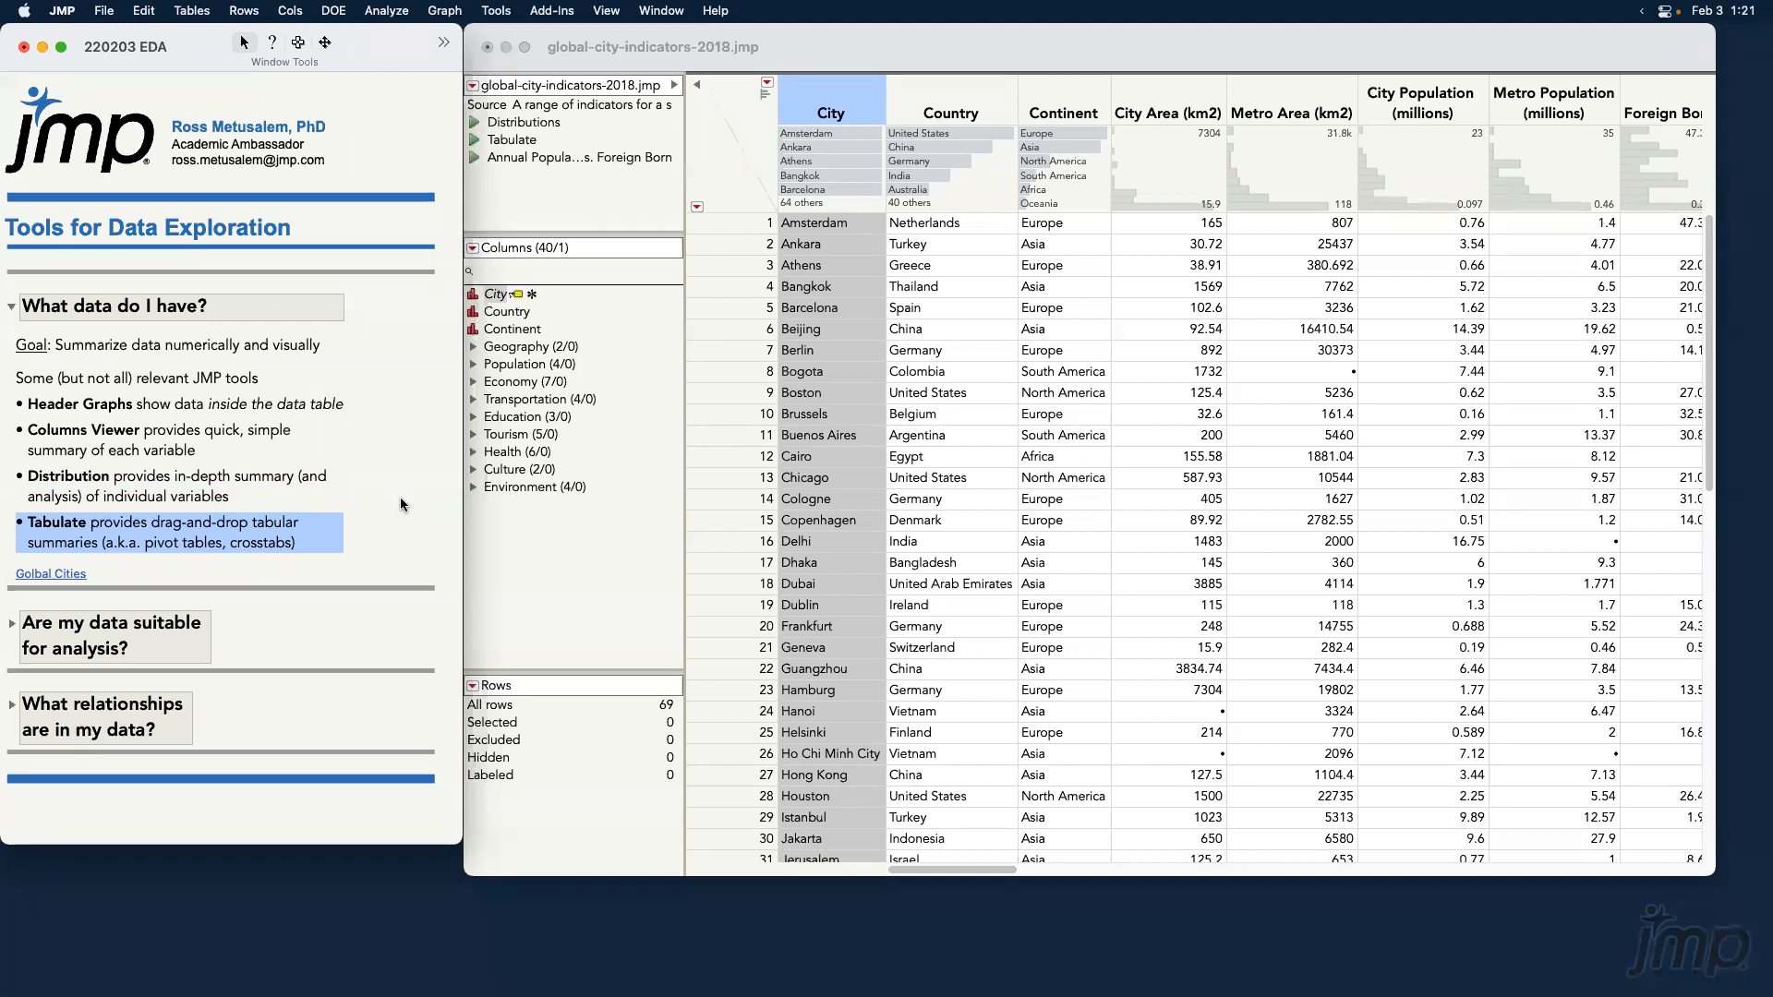
Launch Tabulate on the city indicators table and place Air Quality from the Environment group in the resulting cells.
{"action": "left_click", "coordinate": [393, 12]}
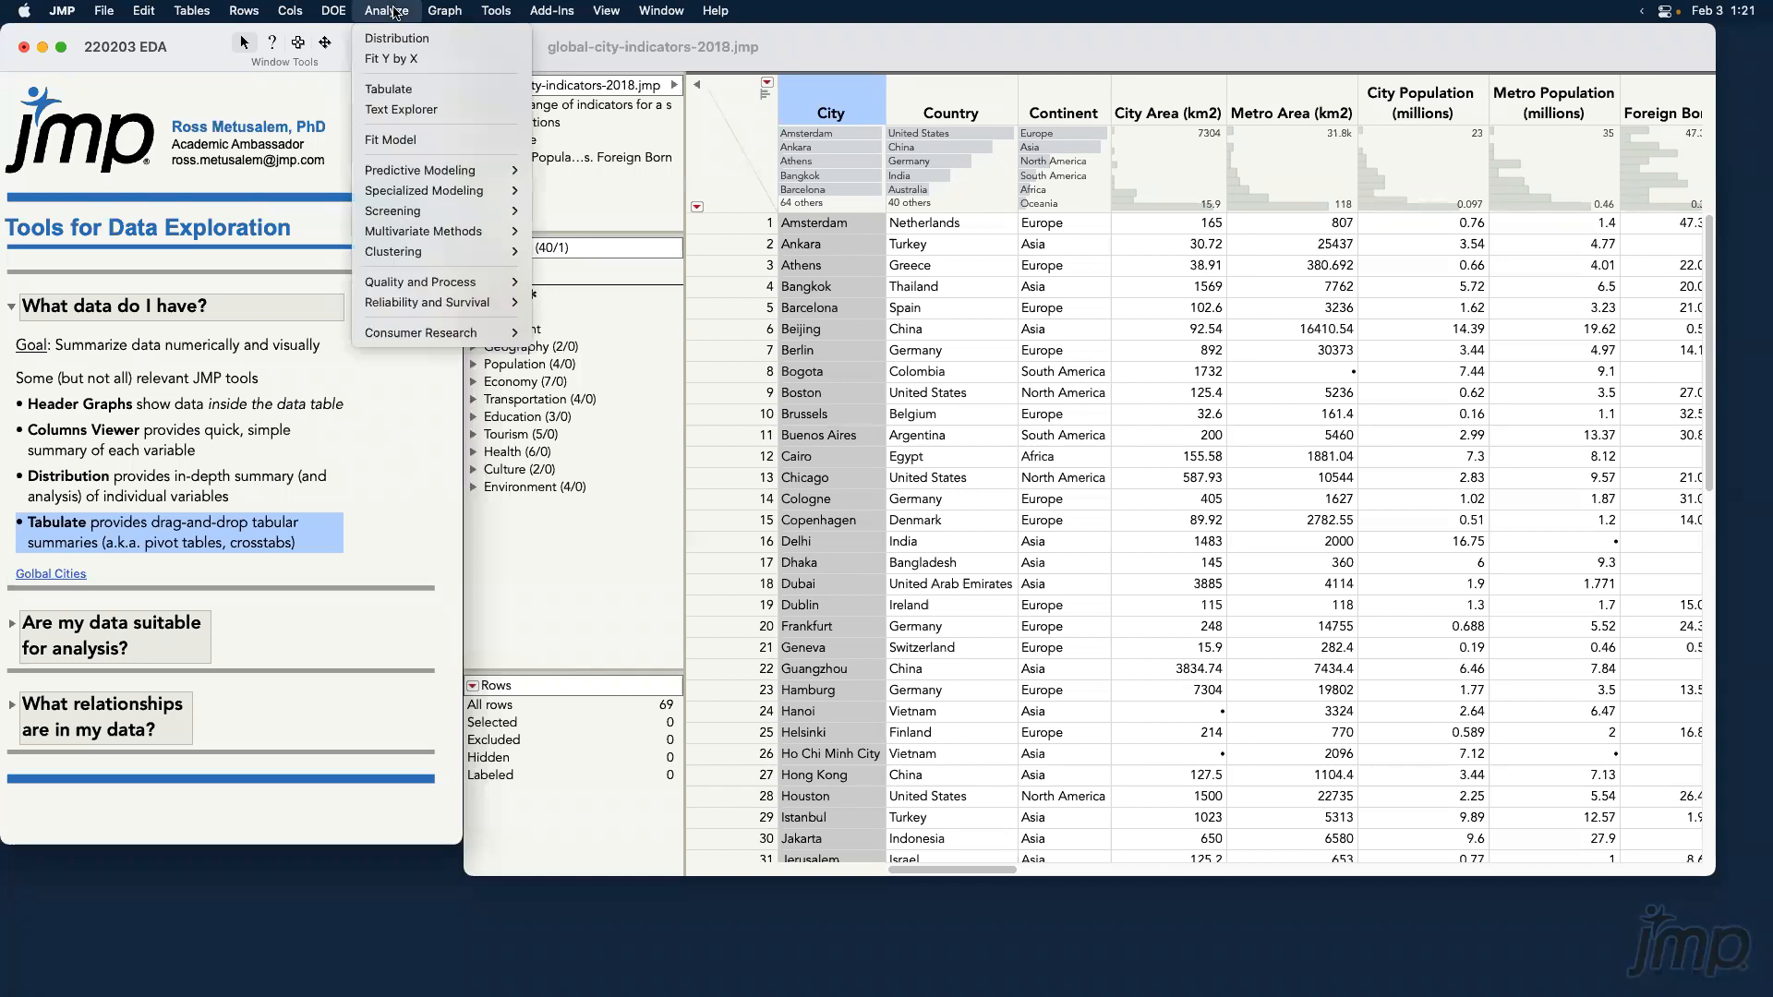
{"action": "left_click", "coordinate": [469, 94]}
{"action": "left_click_drag", "start_coordinate": [319, 48], "coordinate": [543, 52]}
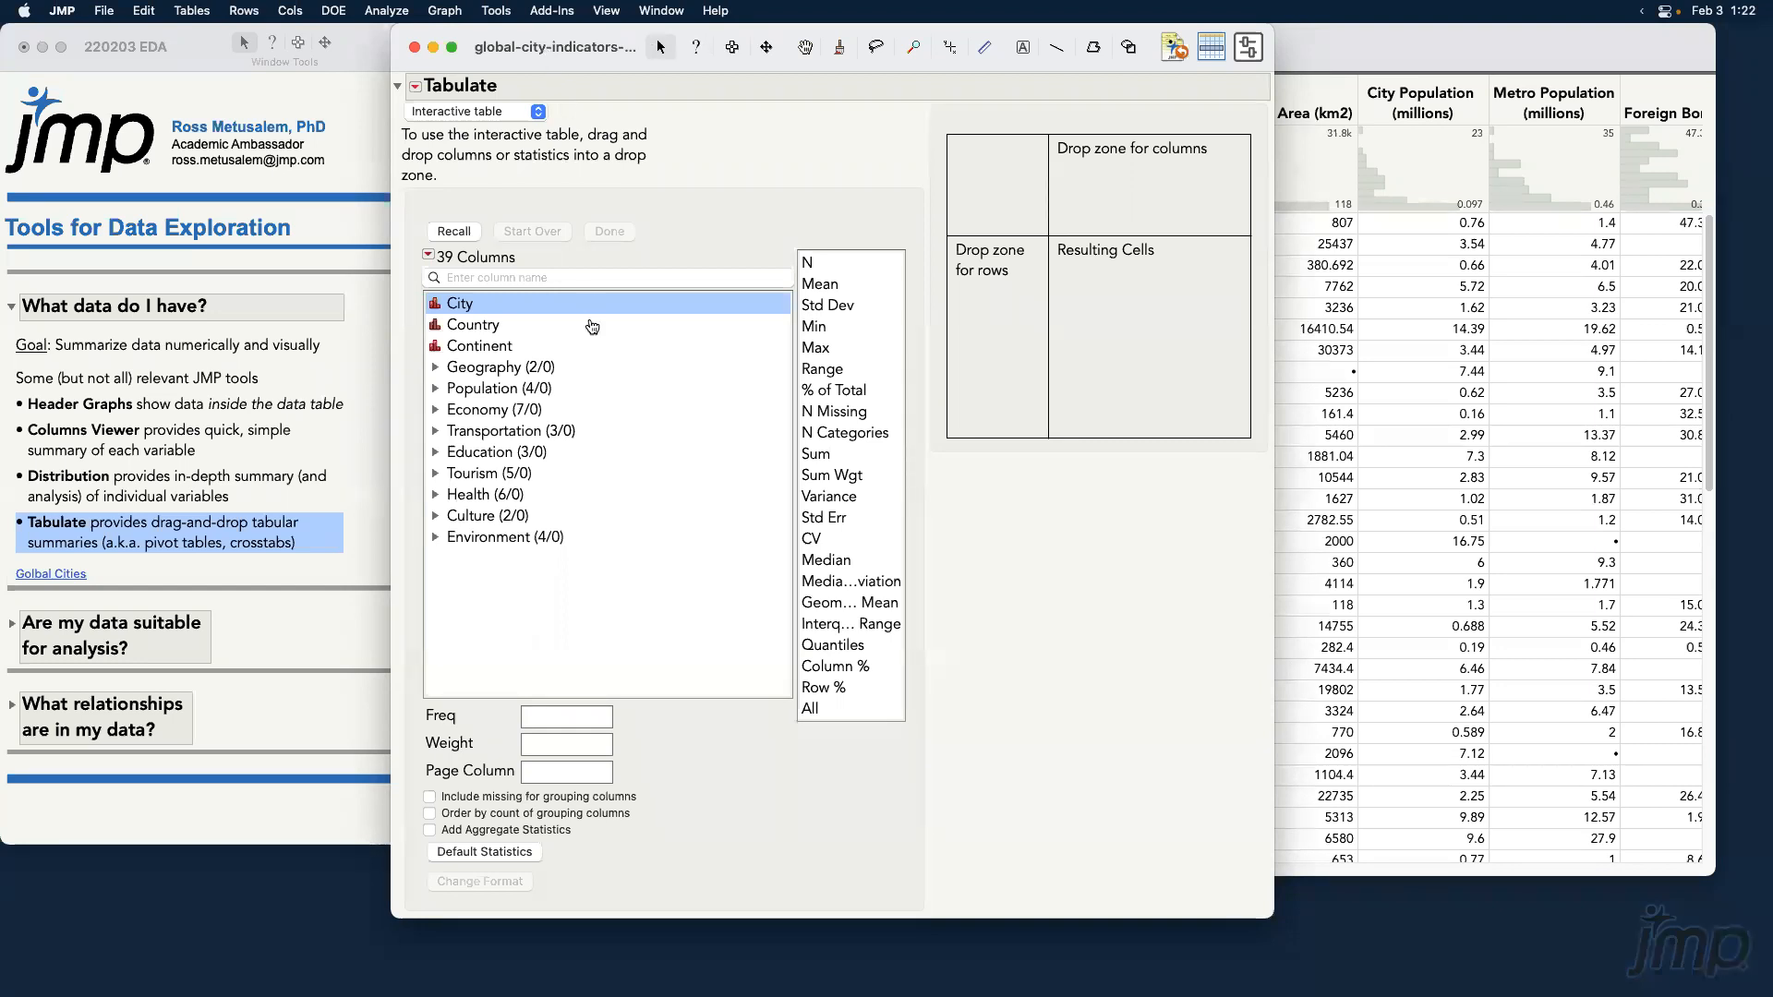
{"action": "left_click", "coordinate": [435, 537]}
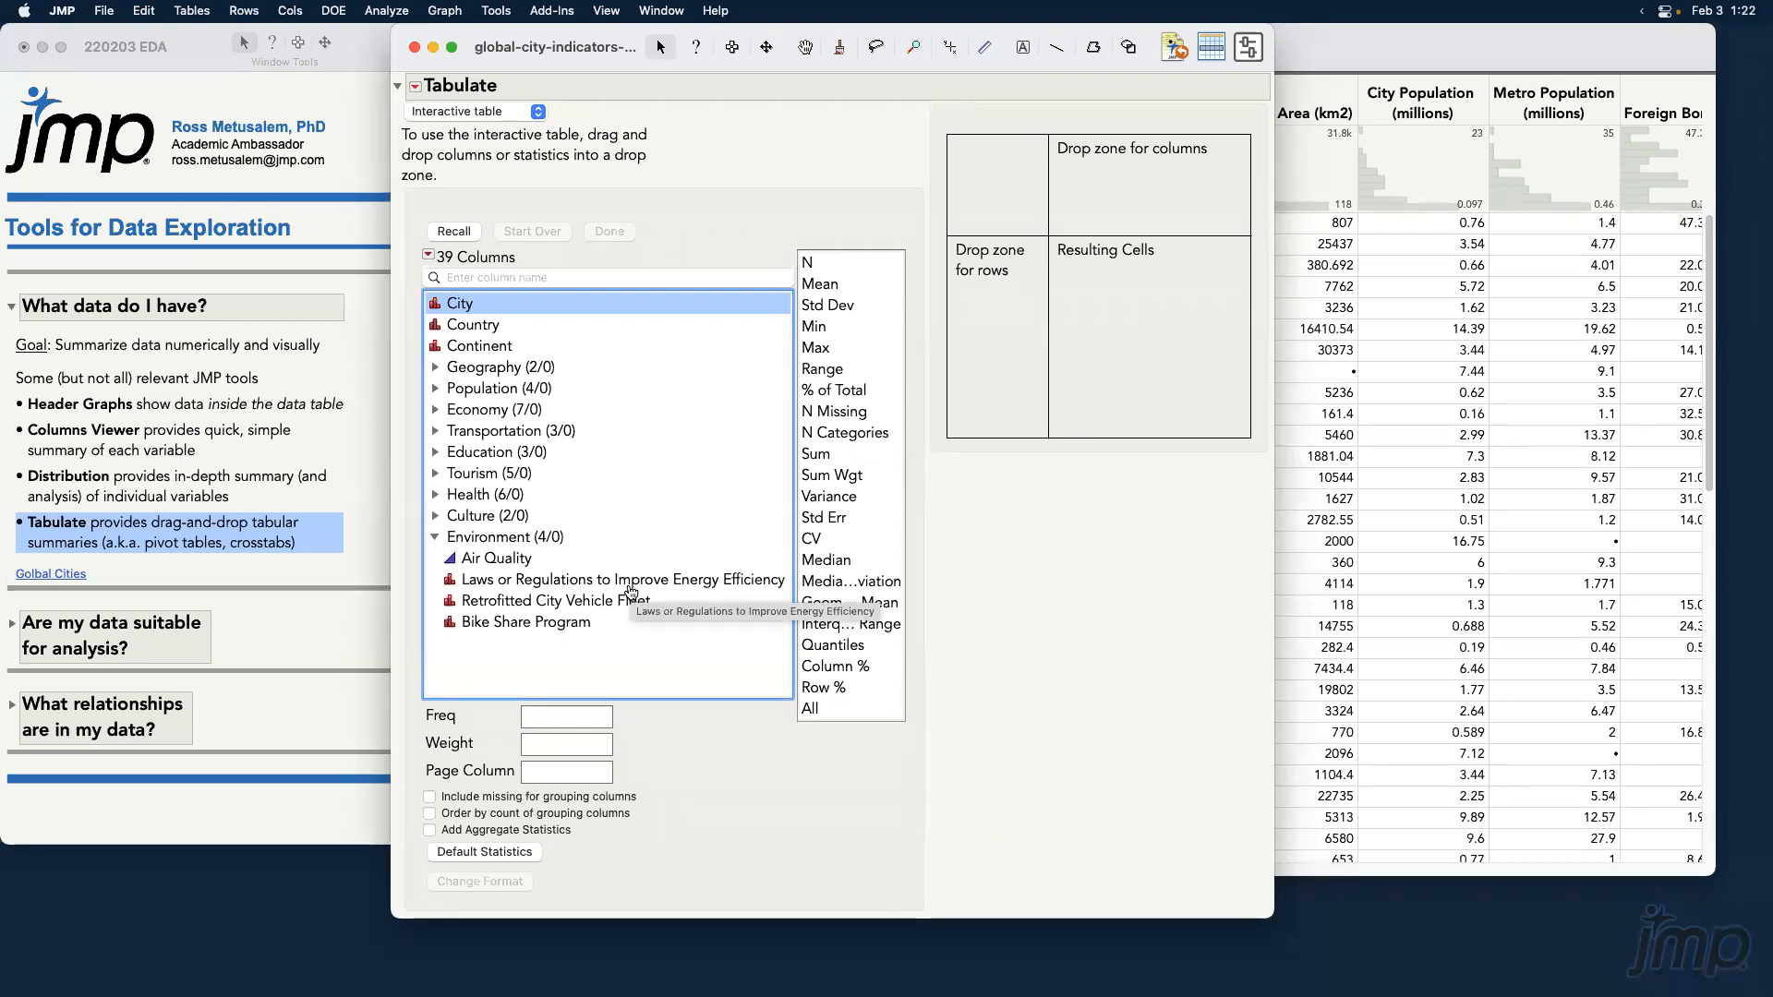
{"action": "left_click", "coordinate": [514, 559]}
{"action": "left_click_drag", "start_coordinate": [514, 565], "coordinate": [1166, 323]}
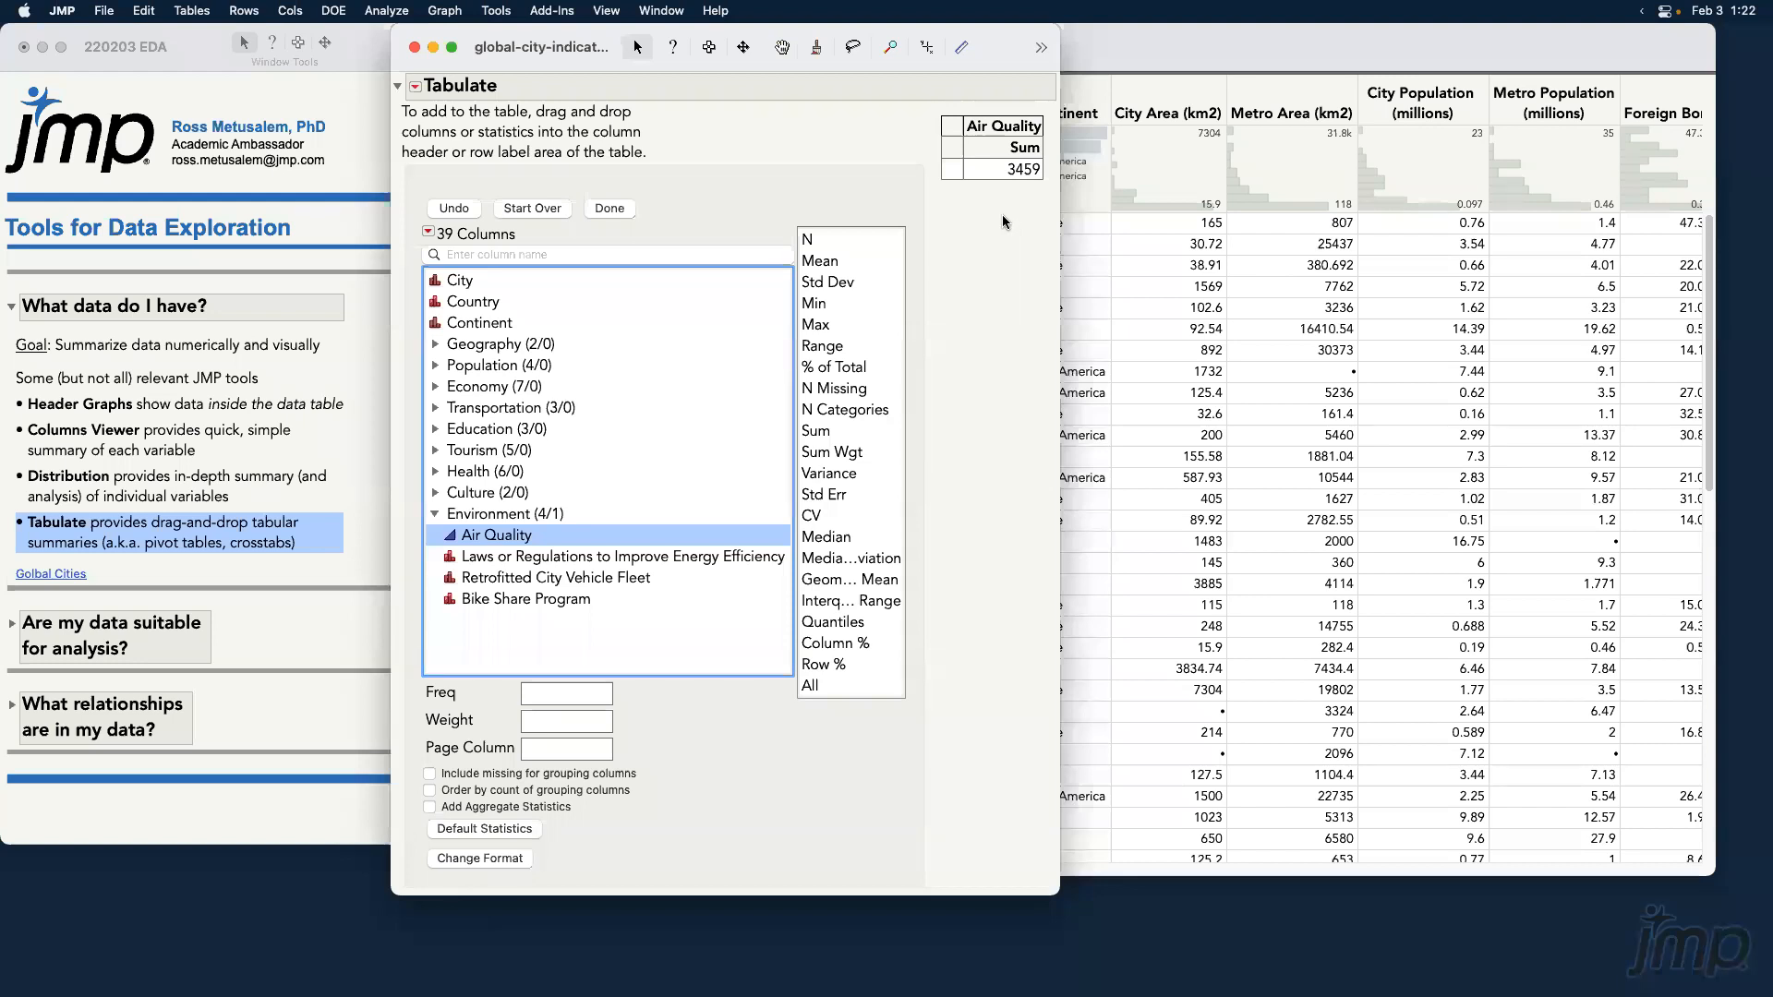
Replace the Sum statistic for Air Quality with Mean, Min and Max in the table.
{"action": "left_click", "coordinate": [861, 263]}
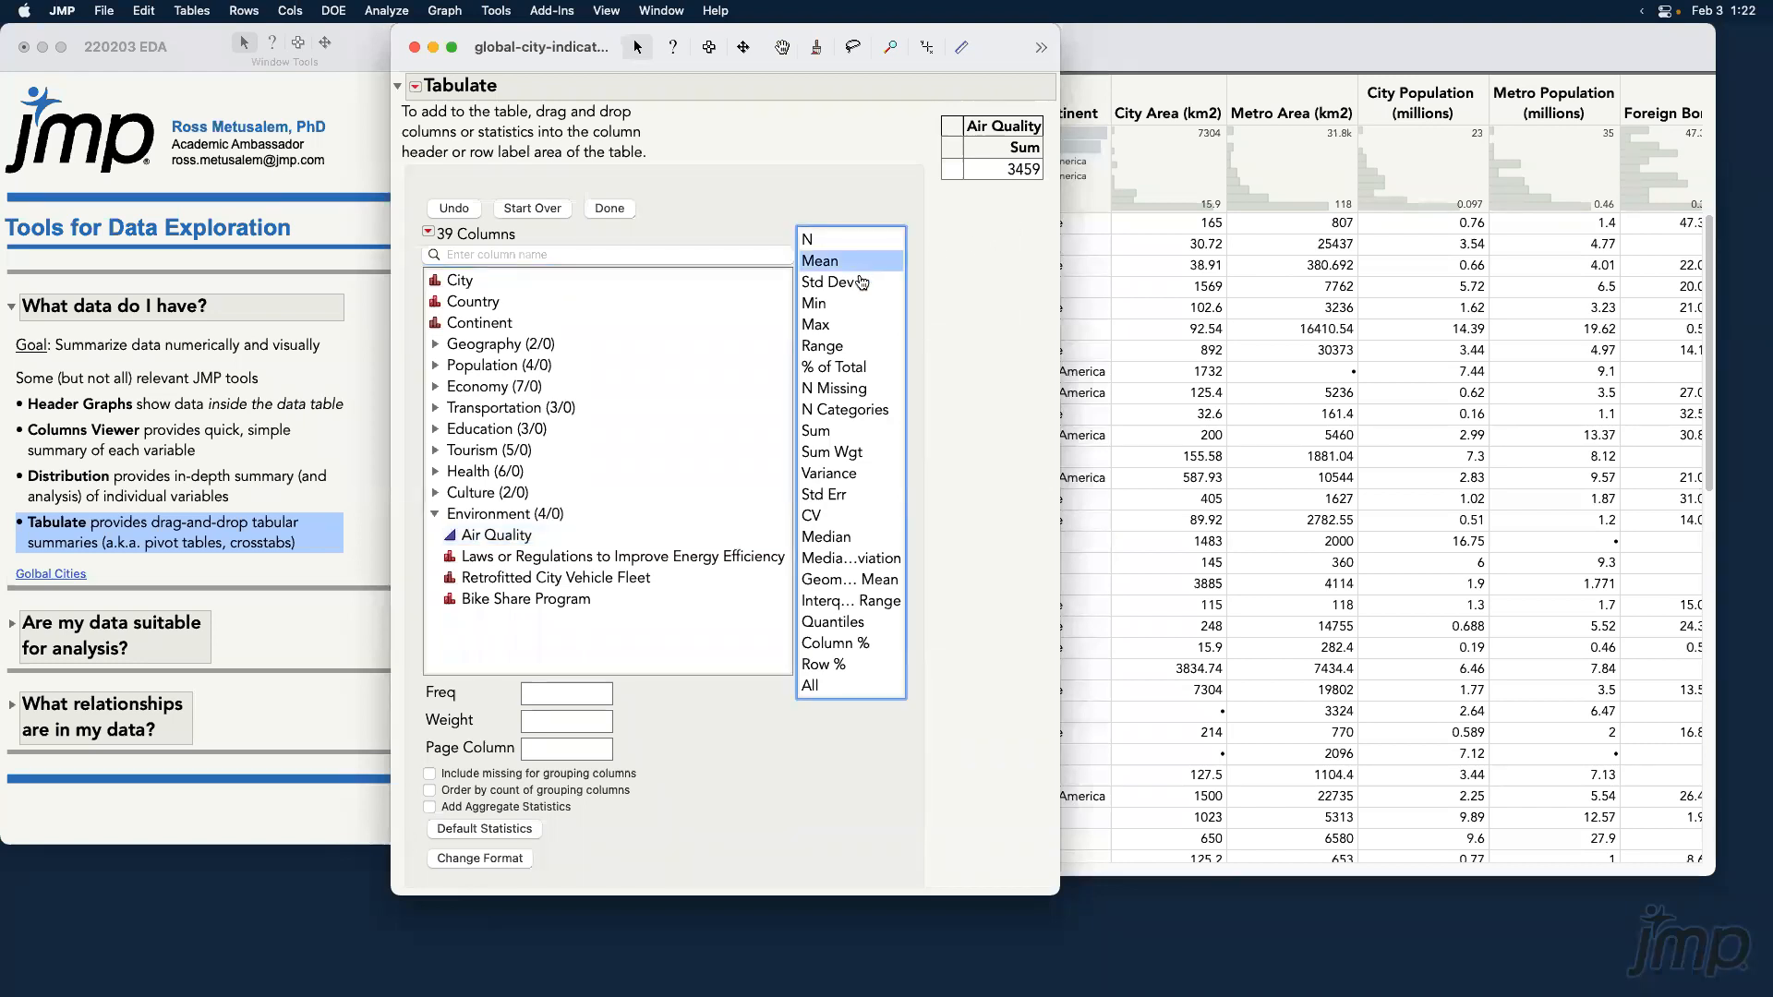
{"action": "left_click", "coordinate": [858, 282], "text": "shift"}
{"action": "left_click", "coordinate": [859, 284], "text": "super"}
{"action": "left_click", "coordinate": [831, 303], "text": "super"}
{"action": "left_click", "coordinate": [836, 325], "text": "super"}
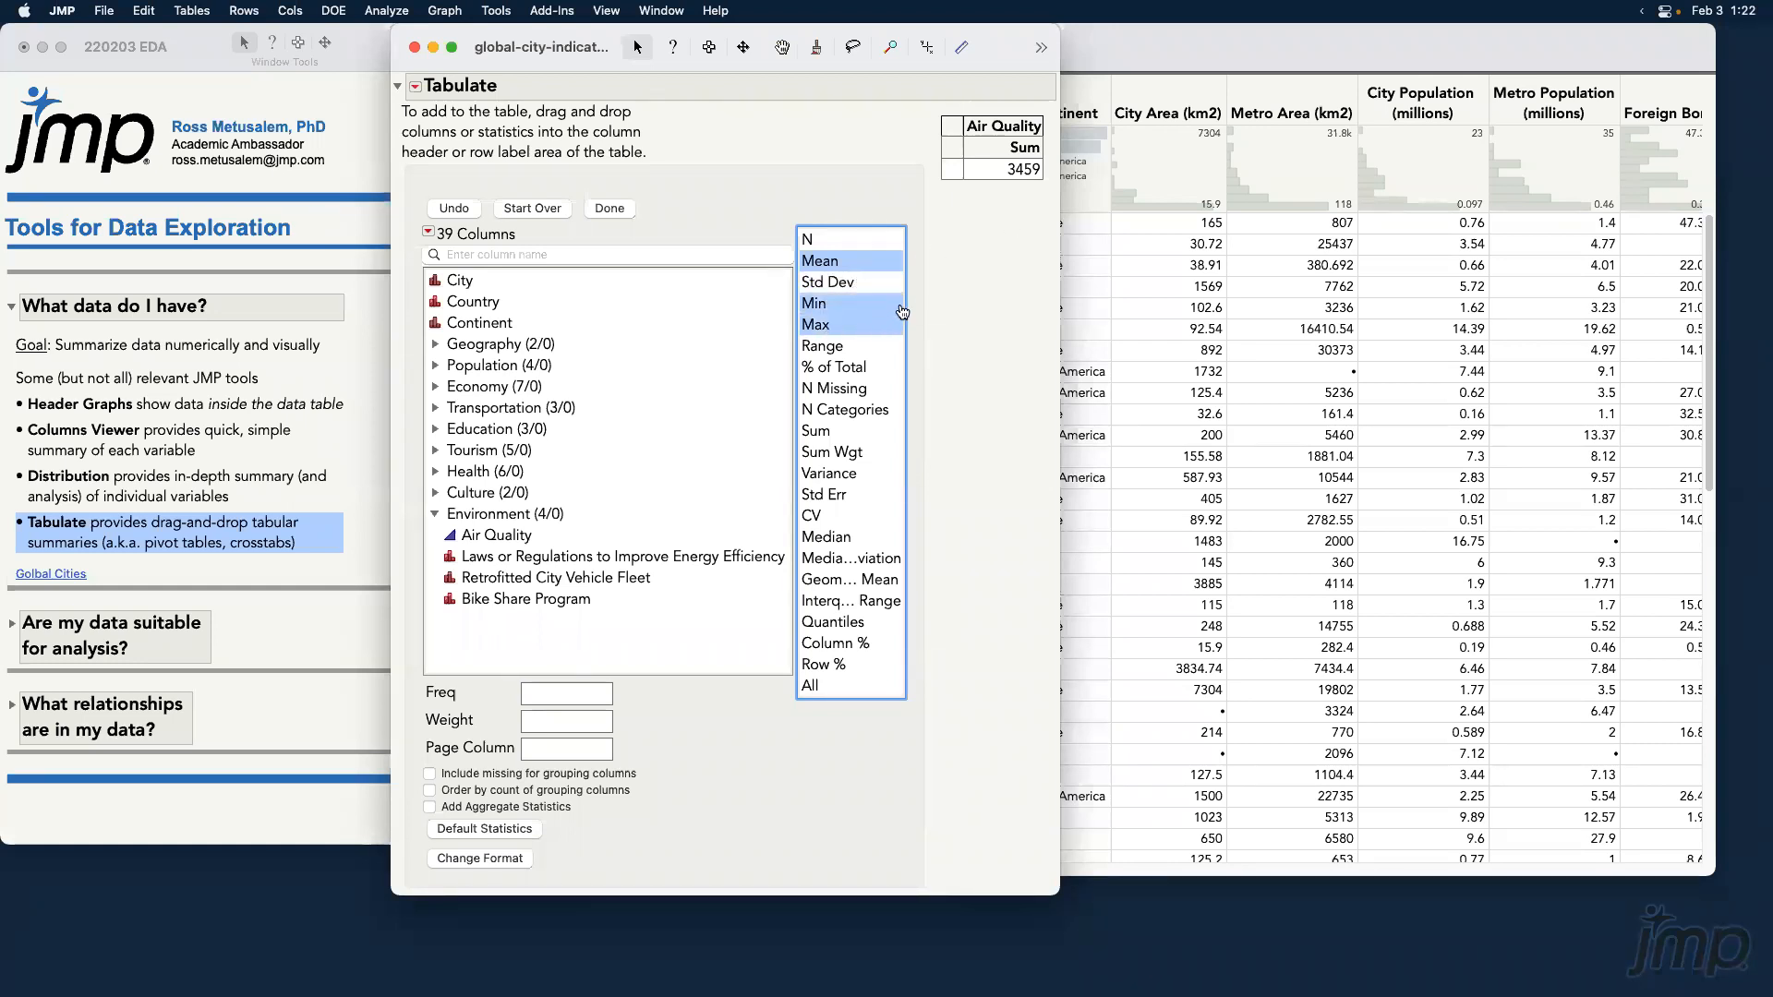
{"action": "left_click_drag", "start_coordinate": [834, 263], "coordinate": [1024, 153]}
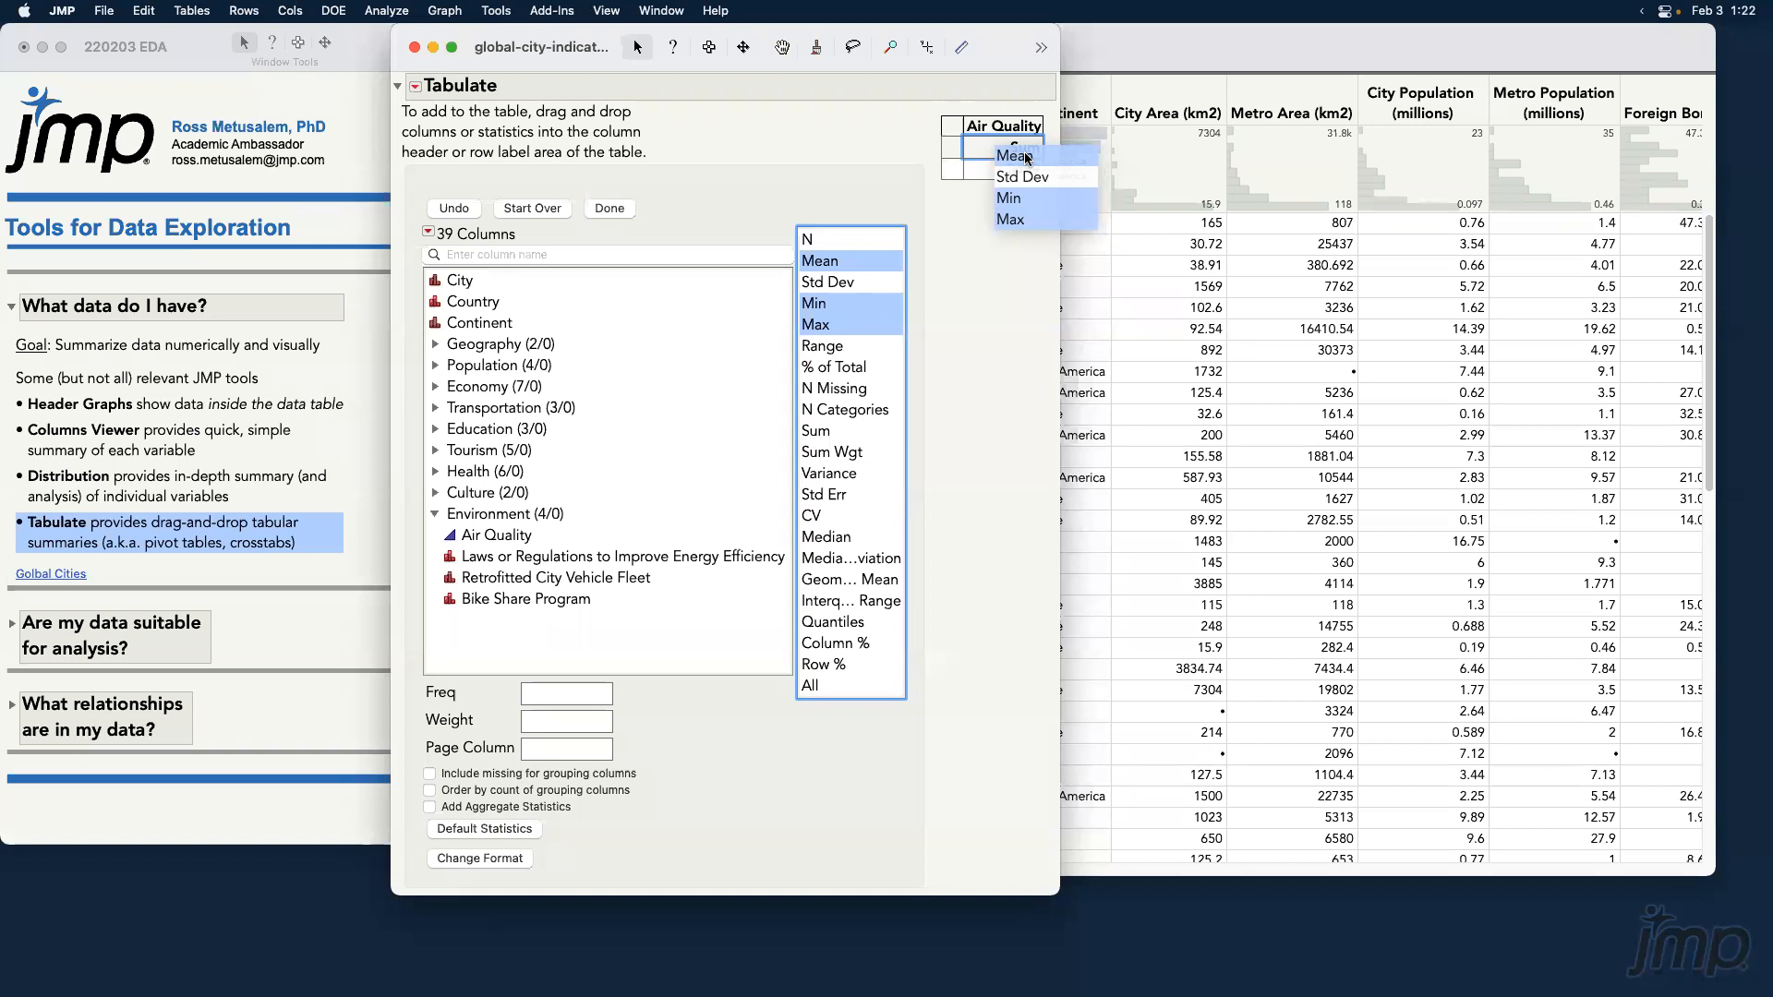
{"action": "left_click_drag", "start_coordinate": [1025, 155], "coordinate": [1021, 155]}
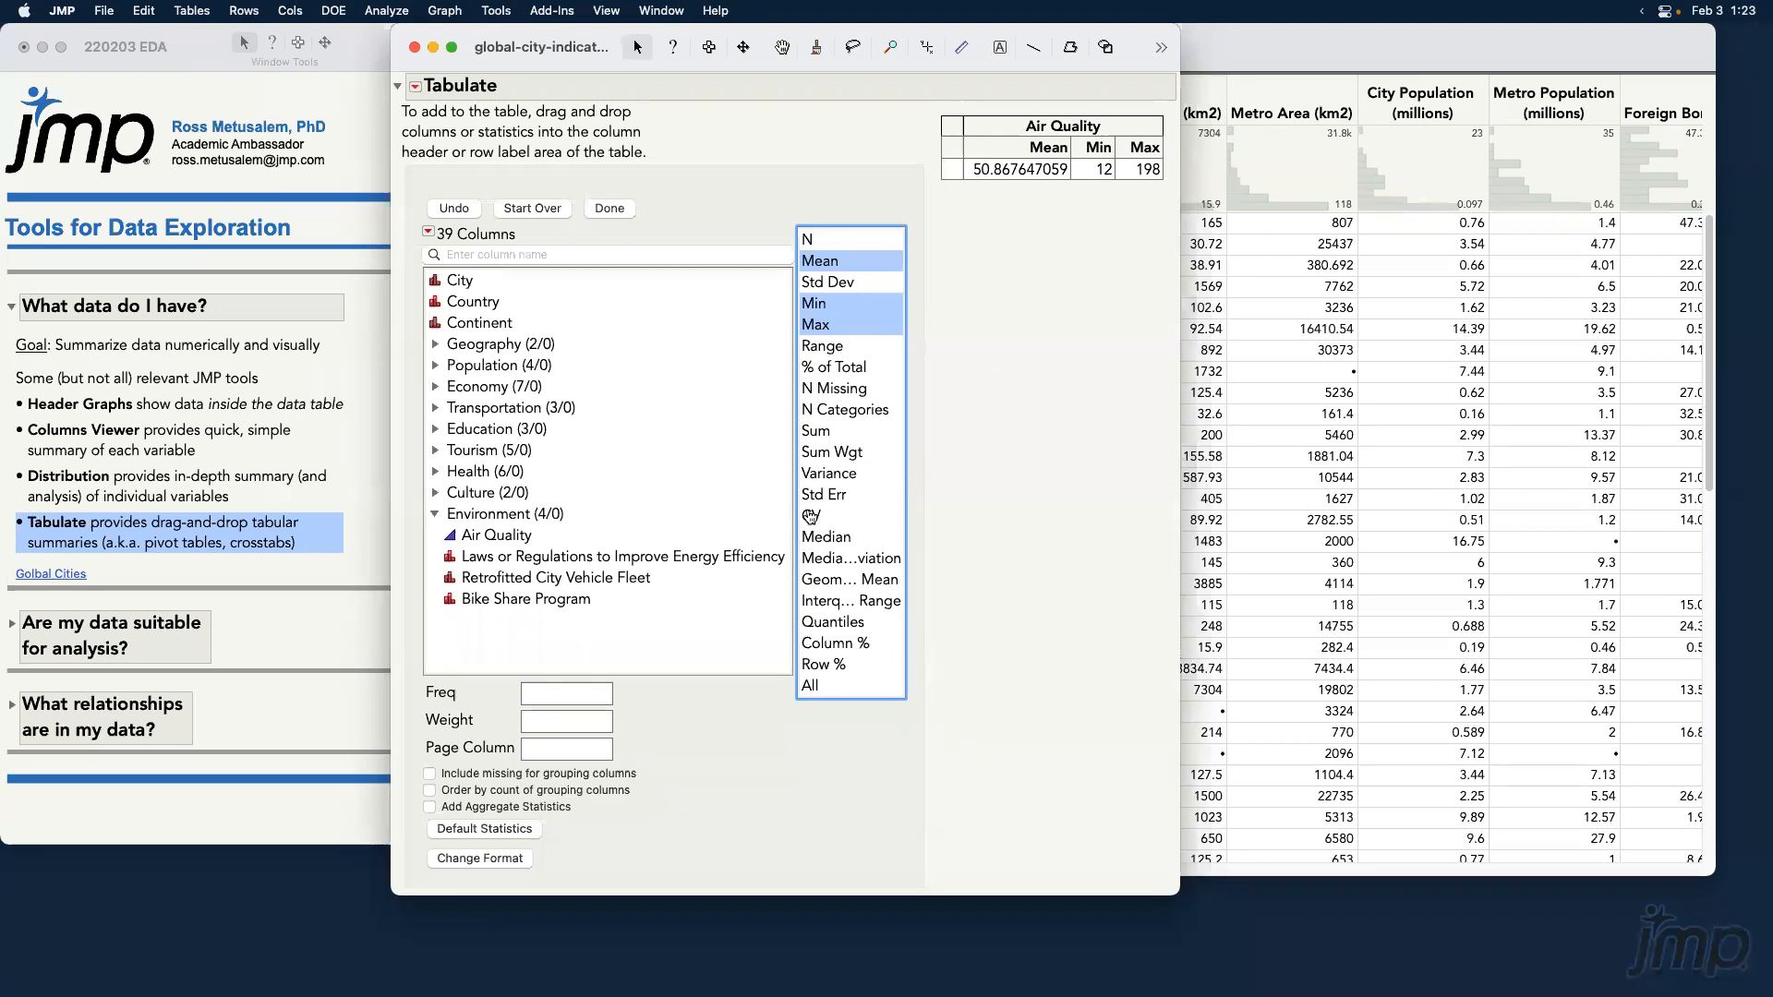
Group the table rows by Laws or Regulations to Improve Energy Efficiency and add the N statistic before Mean.
{"action": "left_click", "coordinate": [640, 558]}
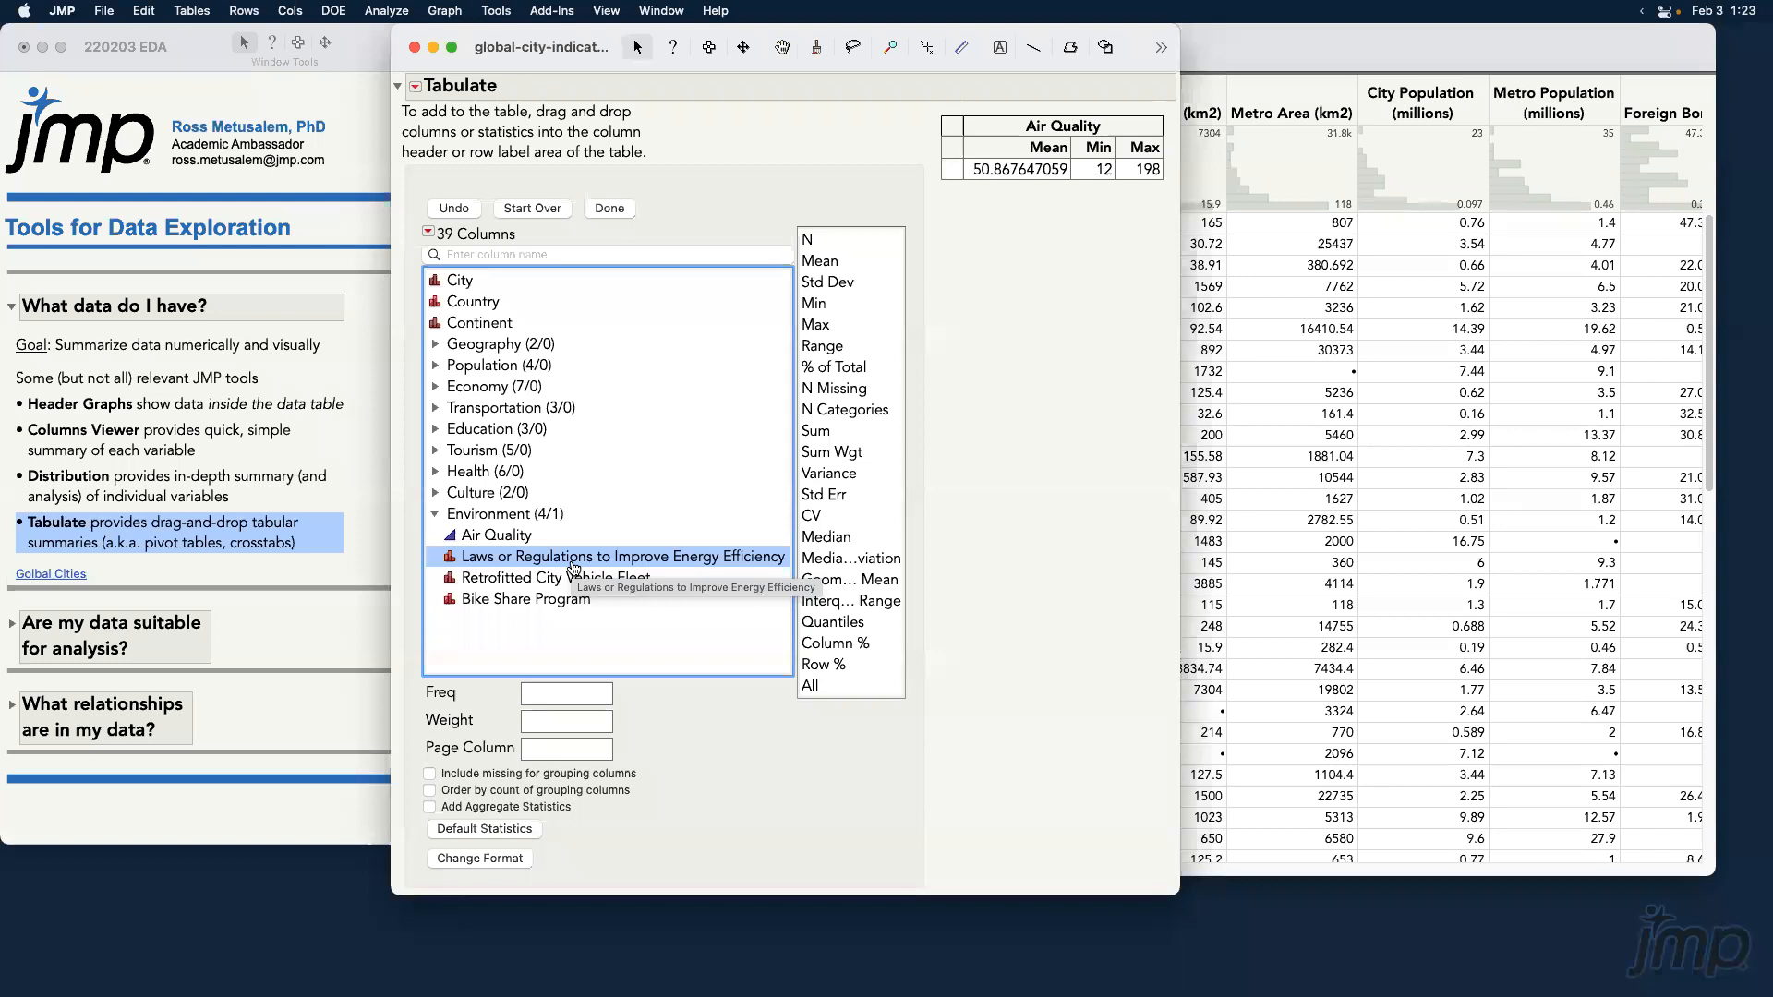
{"action": "left_click_drag", "start_coordinate": [571, 565], "coordinate": [951, 174]}
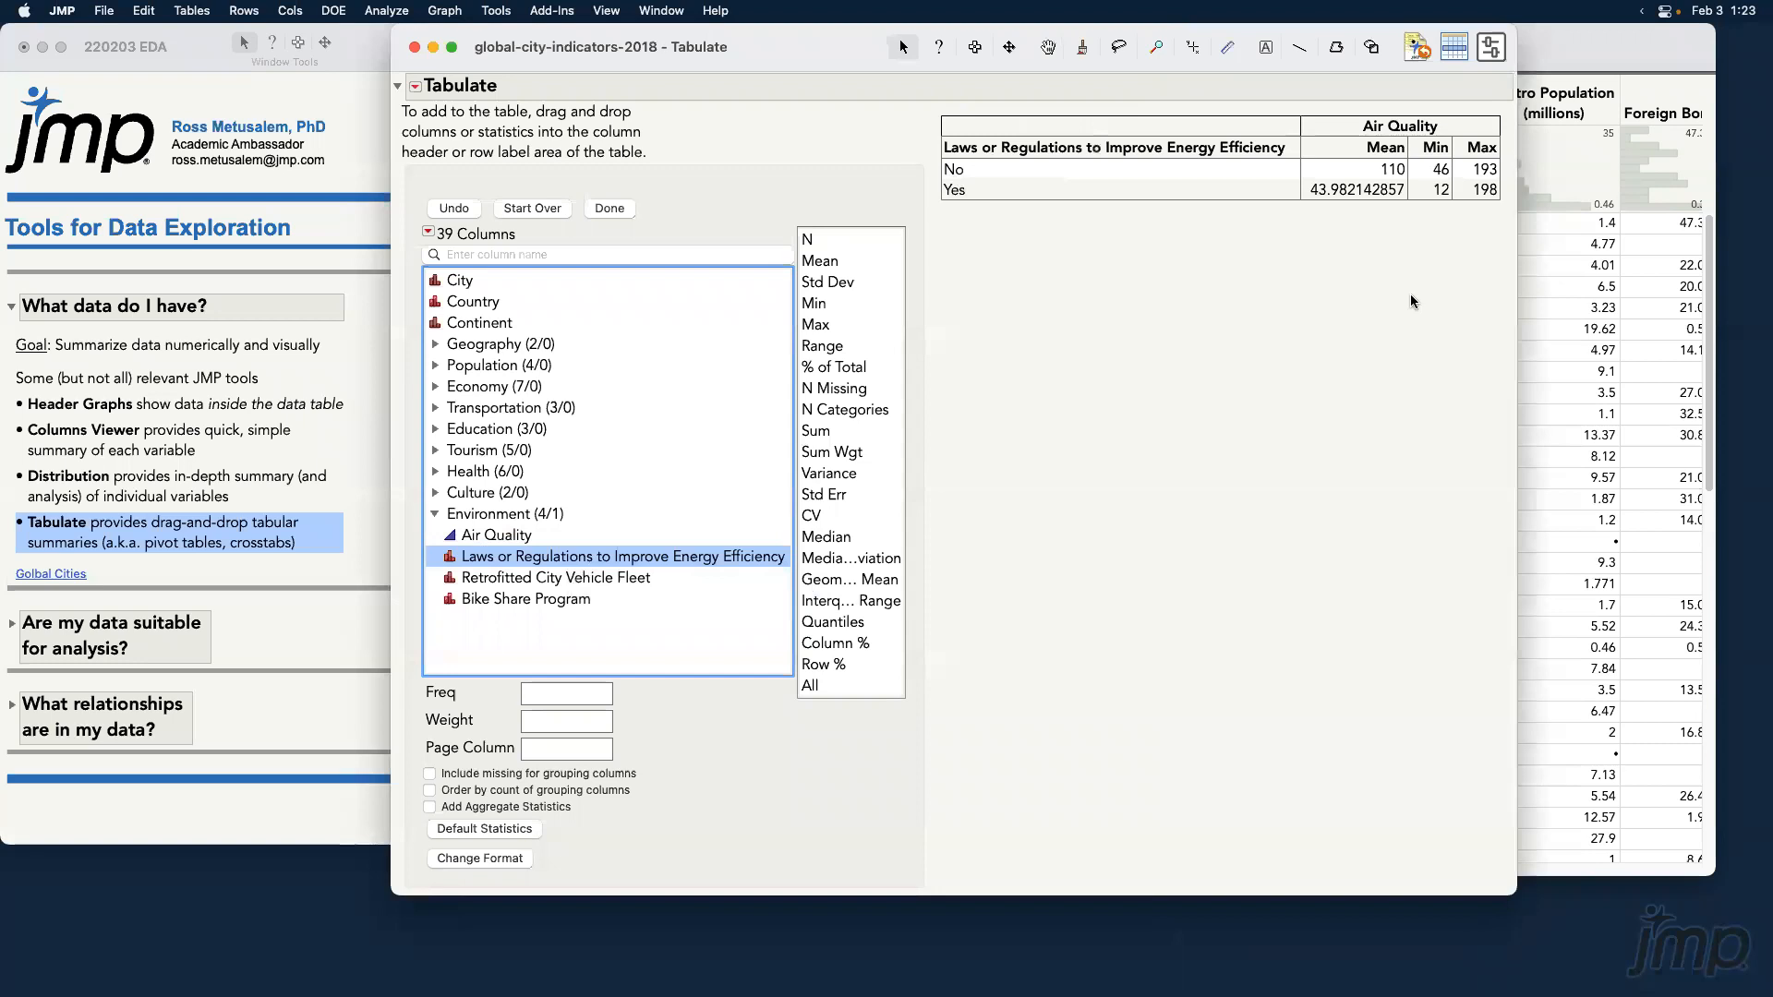
{"action": "mouse_move", "coordinate": [1422, 219]}
{"action": "left_mouse_down"}
{"action": "mouse_move", "coordinate": [1399, 152]}
{"action": "mouse_move", "coordinate": [1373, 171]}
{"action": "mouse_move", "coordinate": [1417, 172]}
{"action": "mouse_move", "coordinate": [1400, 198]}
{"action": "mouse_move", "coordinate": [1361, 205]}
{"action": "mouse_move", "coordinate": [1407, 187]}
{"action": "mouse_move", "coordinate": [1337, 172]}
{"action": "mouse_move", "coordinate": [1298, 199]}
{"action": "mouse_move", "coordinate": [1360, 204]}
{"action": "left_mouse_up"}
{"action": "left_click", "coordinate": [836, 240]}
{"action": "left_click_drag", "start_coordinate": [883, 233], "coordinate": [1305, 159]}
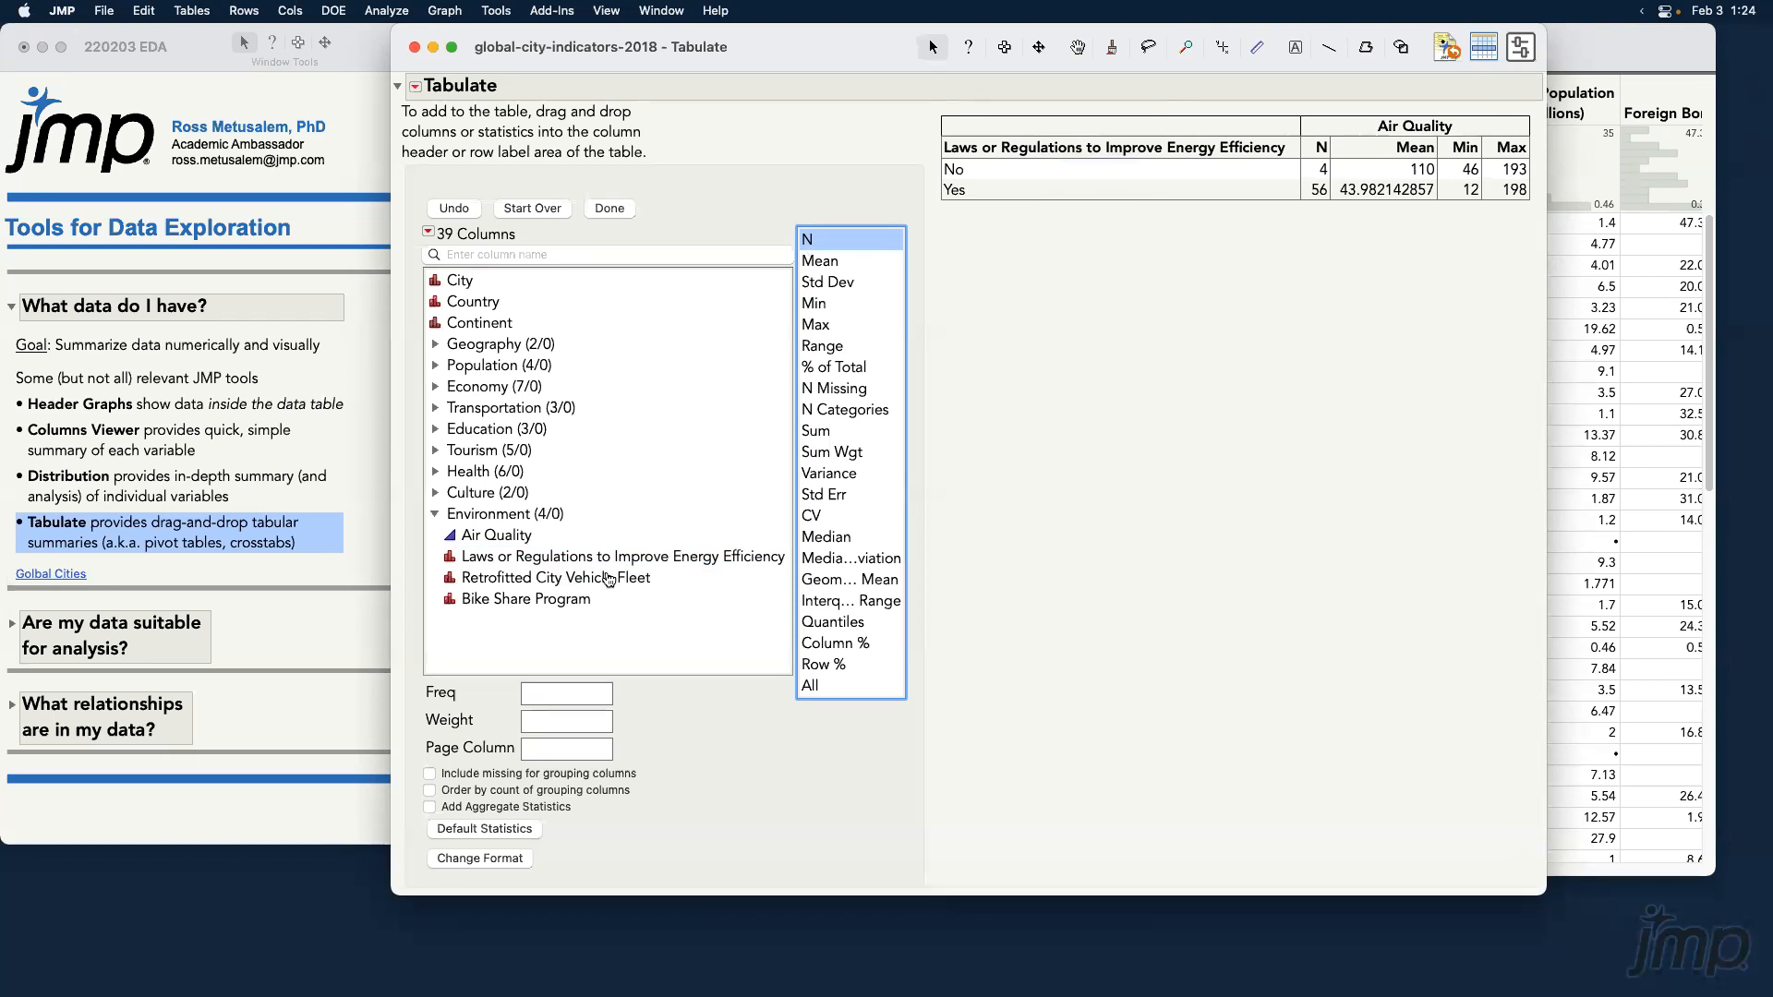
Stack Retrofitted City Vehicle Fleet and Bike Share Program as additional row groups below the existing rows, and finish the table.
{"action": "left_click", "coordinate": [683, 582]}
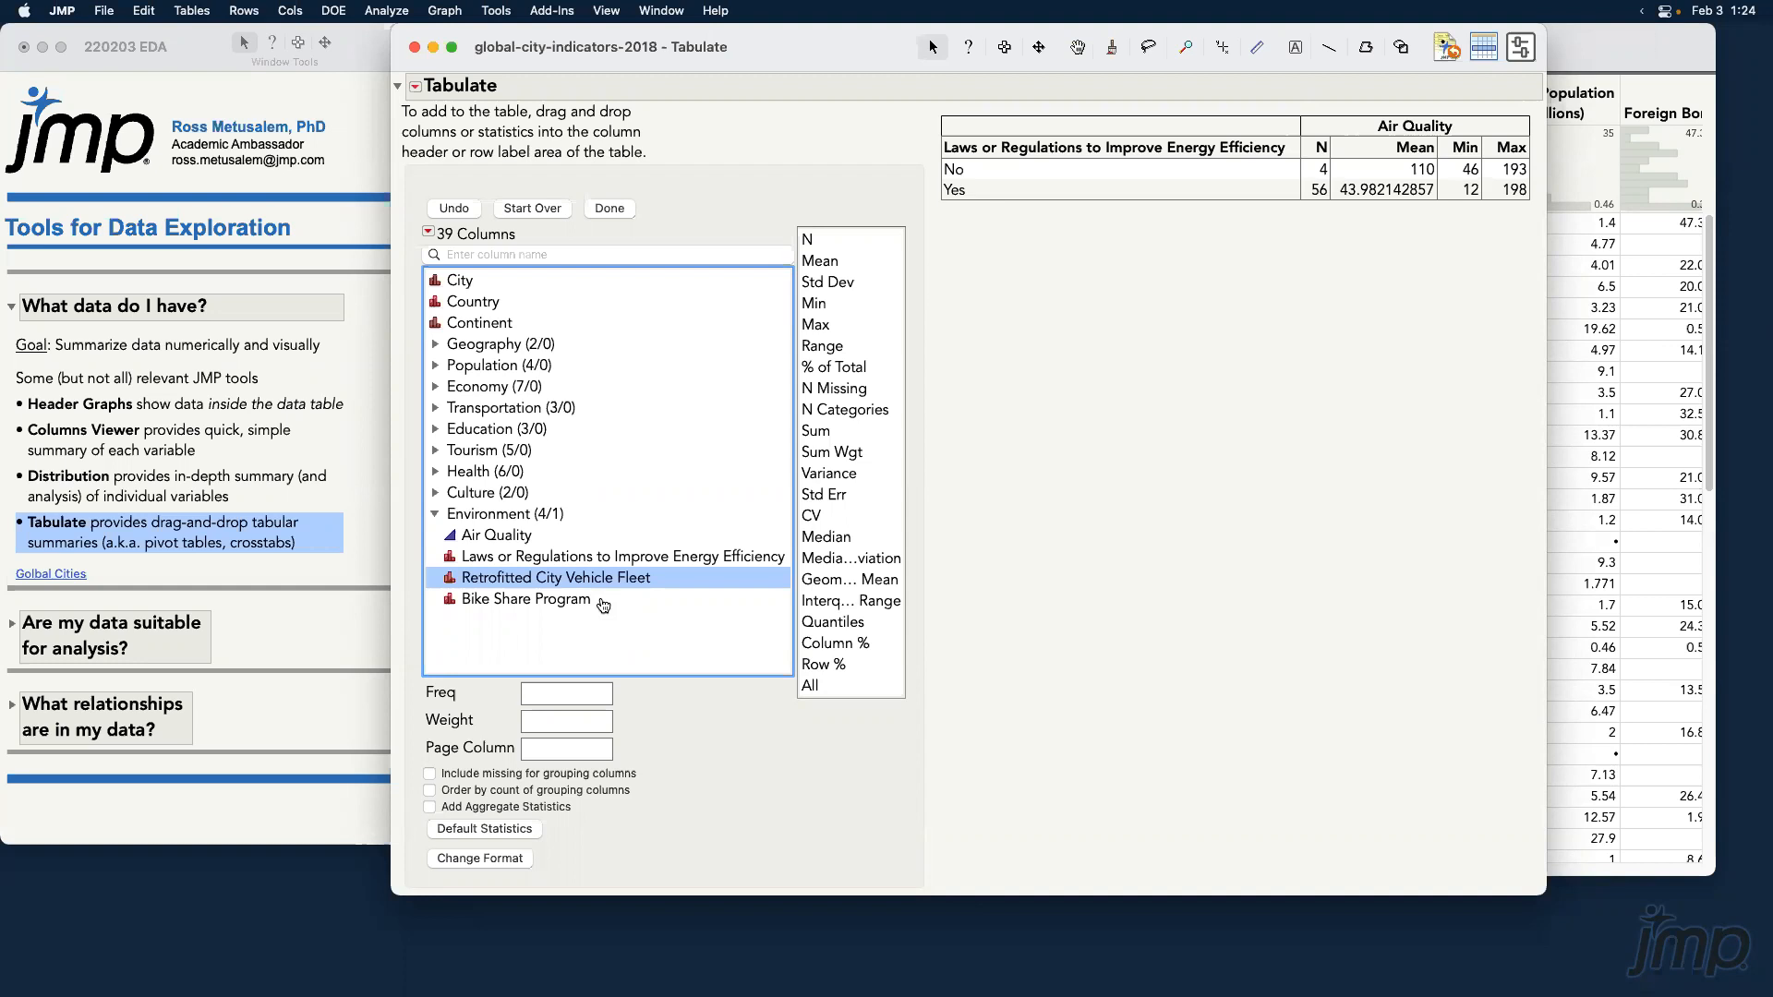
{"action": "left_click", "coordinate": [603, 602]}
{"action": "left_click", "coordinate": [593, 580]}
{"action": "left_click_drag", "start_coordinate": [503, 582], "coordinate": [1085, 210]}
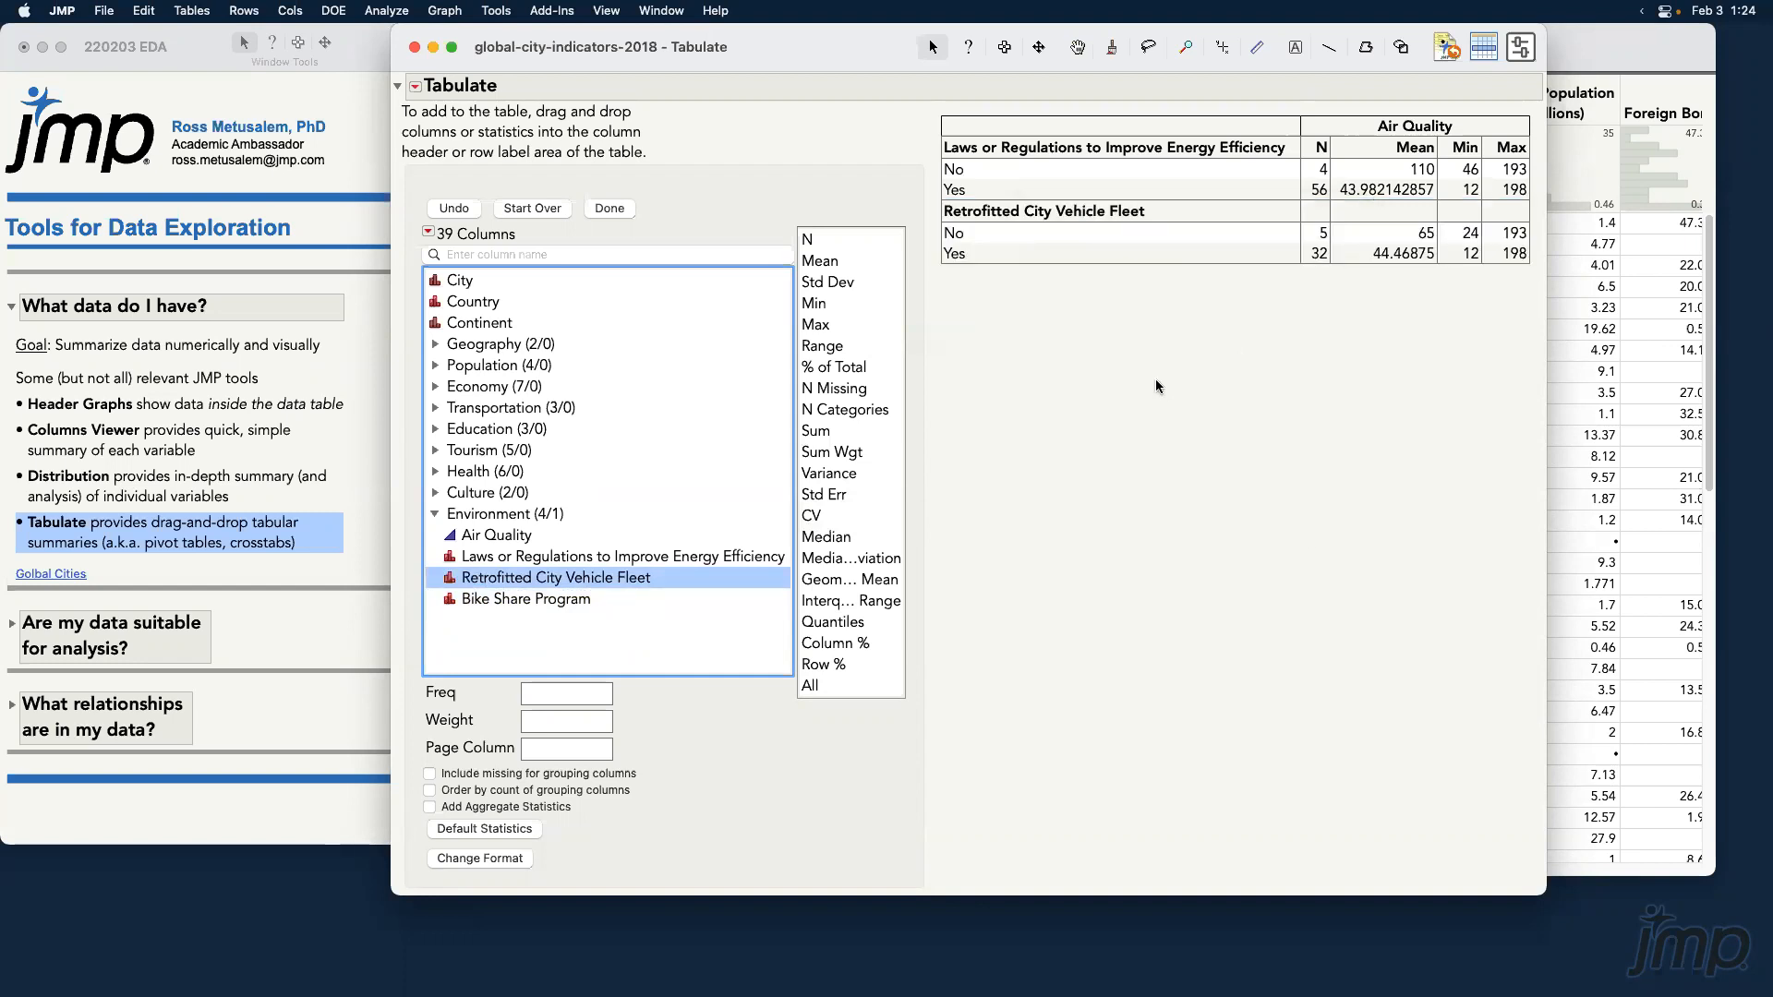
{"action": "left_click_drag", "start_coordinate": [583, 602], "coordinate": [1050, 266]}
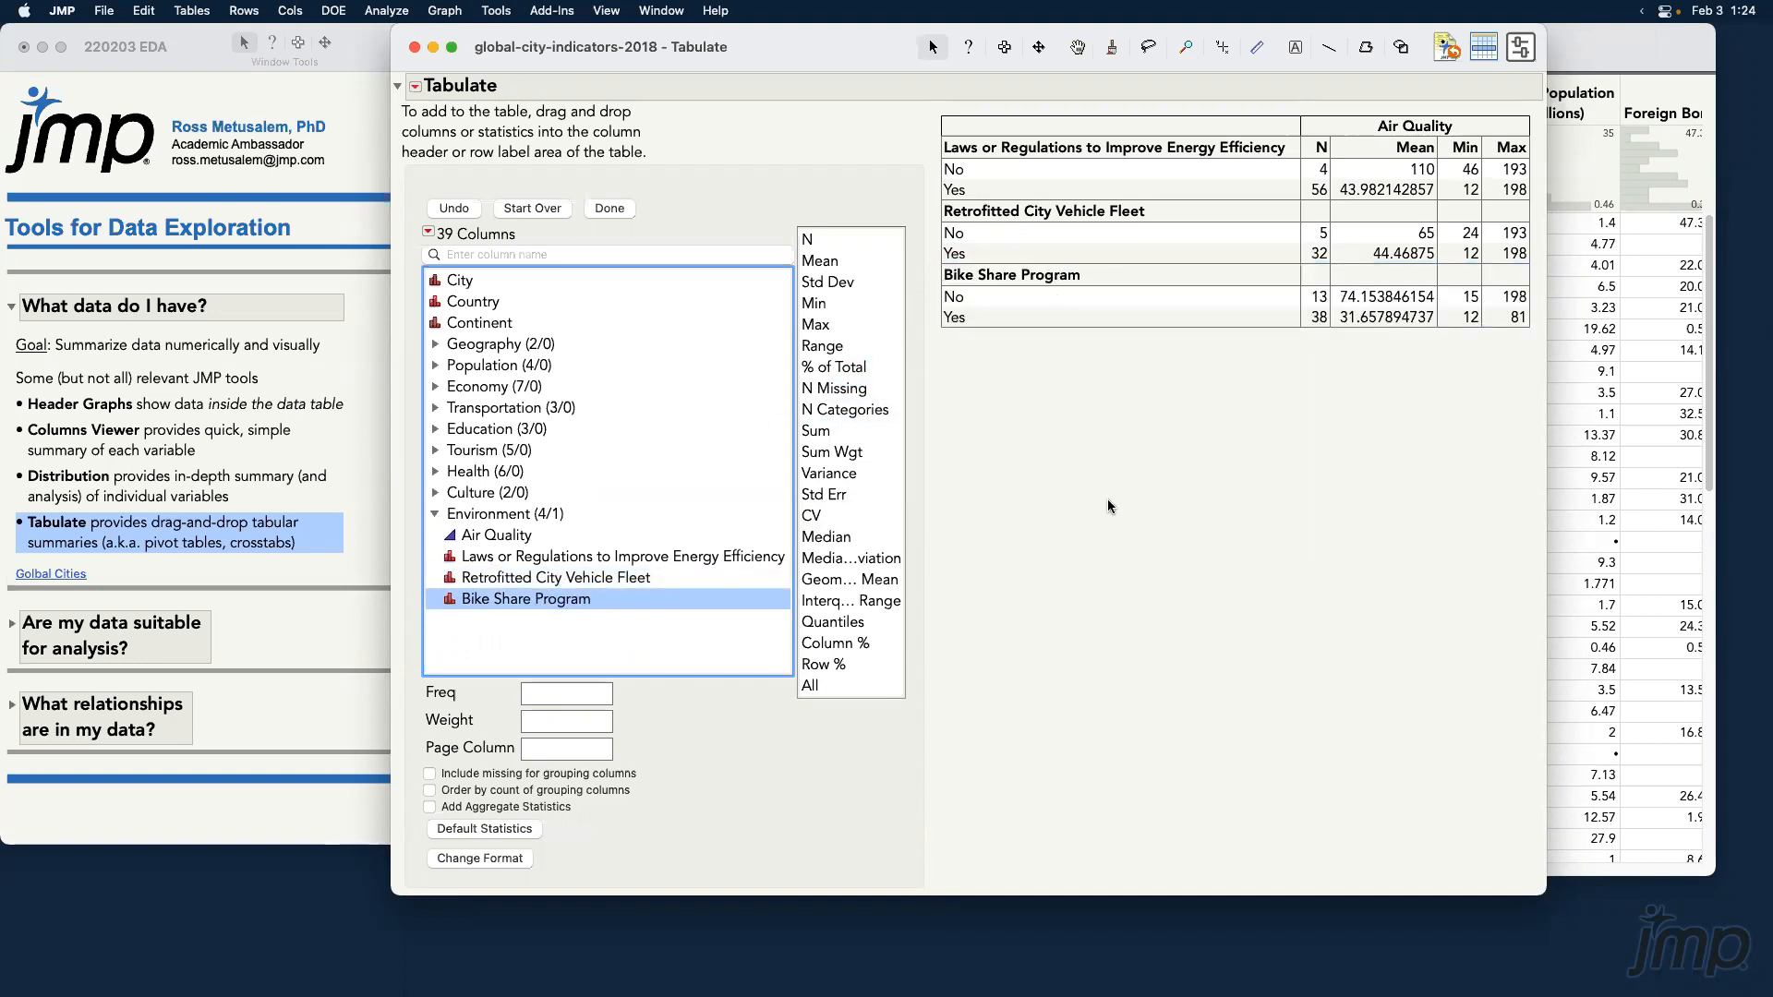
{"action": "left_click", "coordinate": [610, 208]}
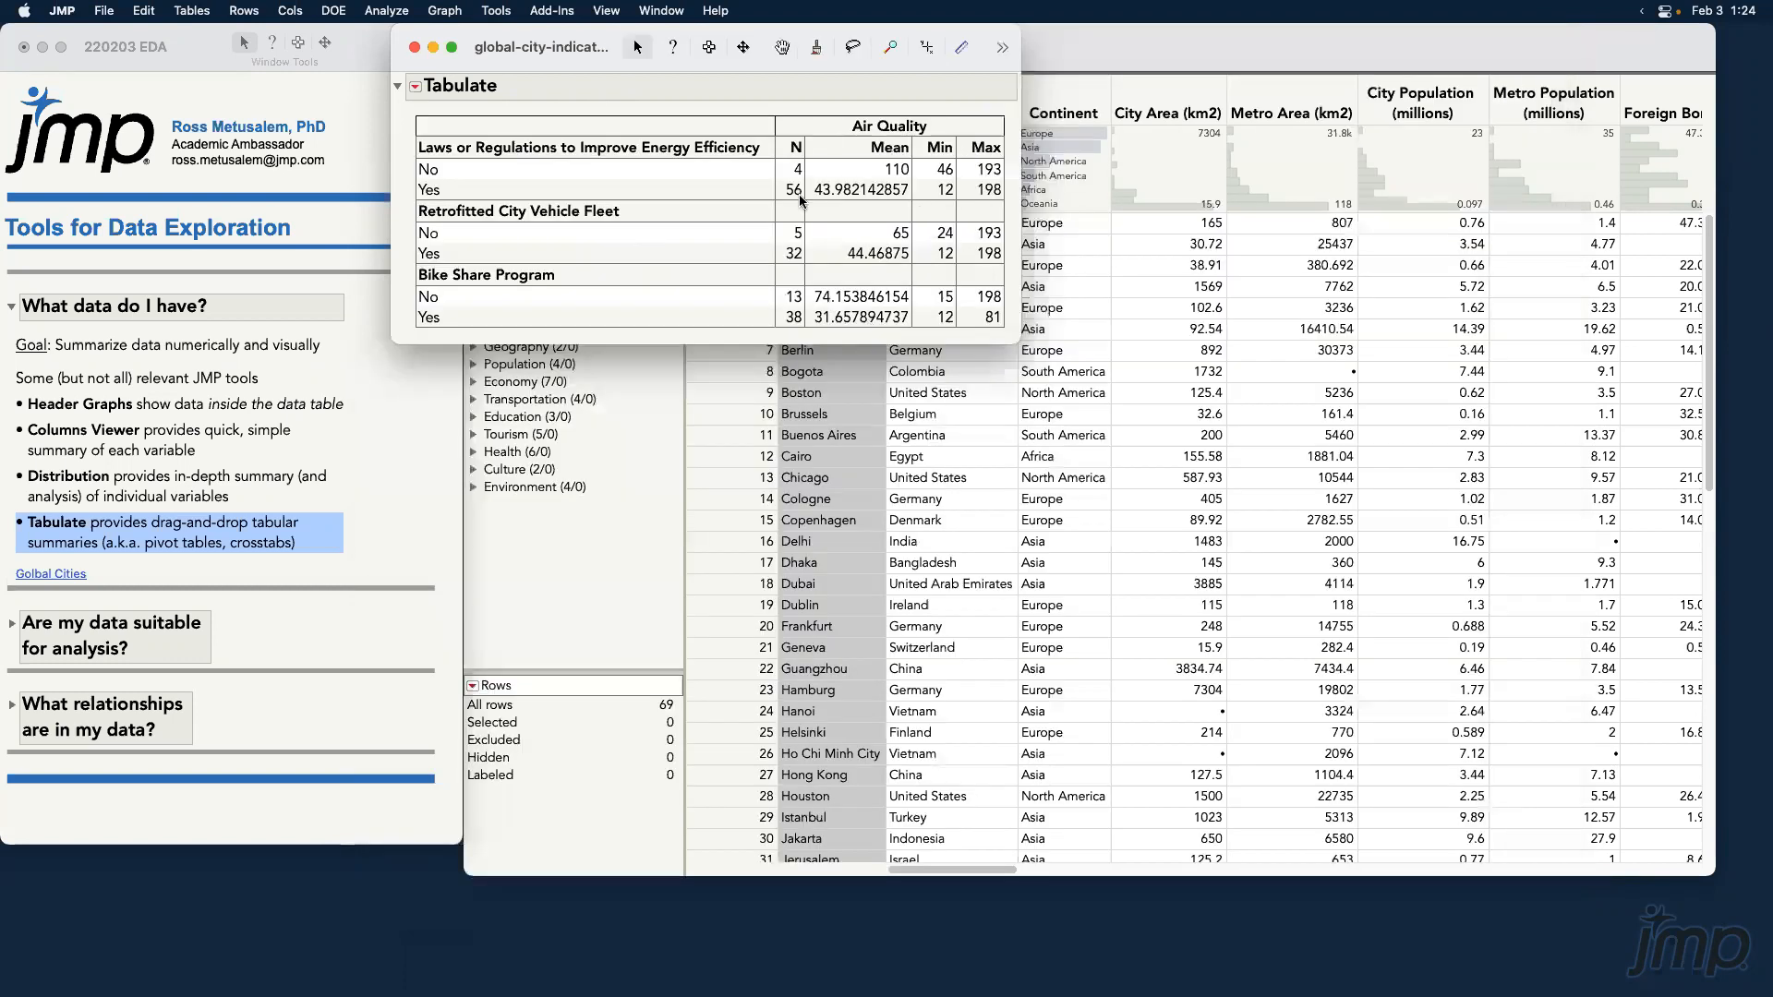
{"action": "left_click_drag", "start_coordinate": [547, 55], "coordinate": [704, 78]}
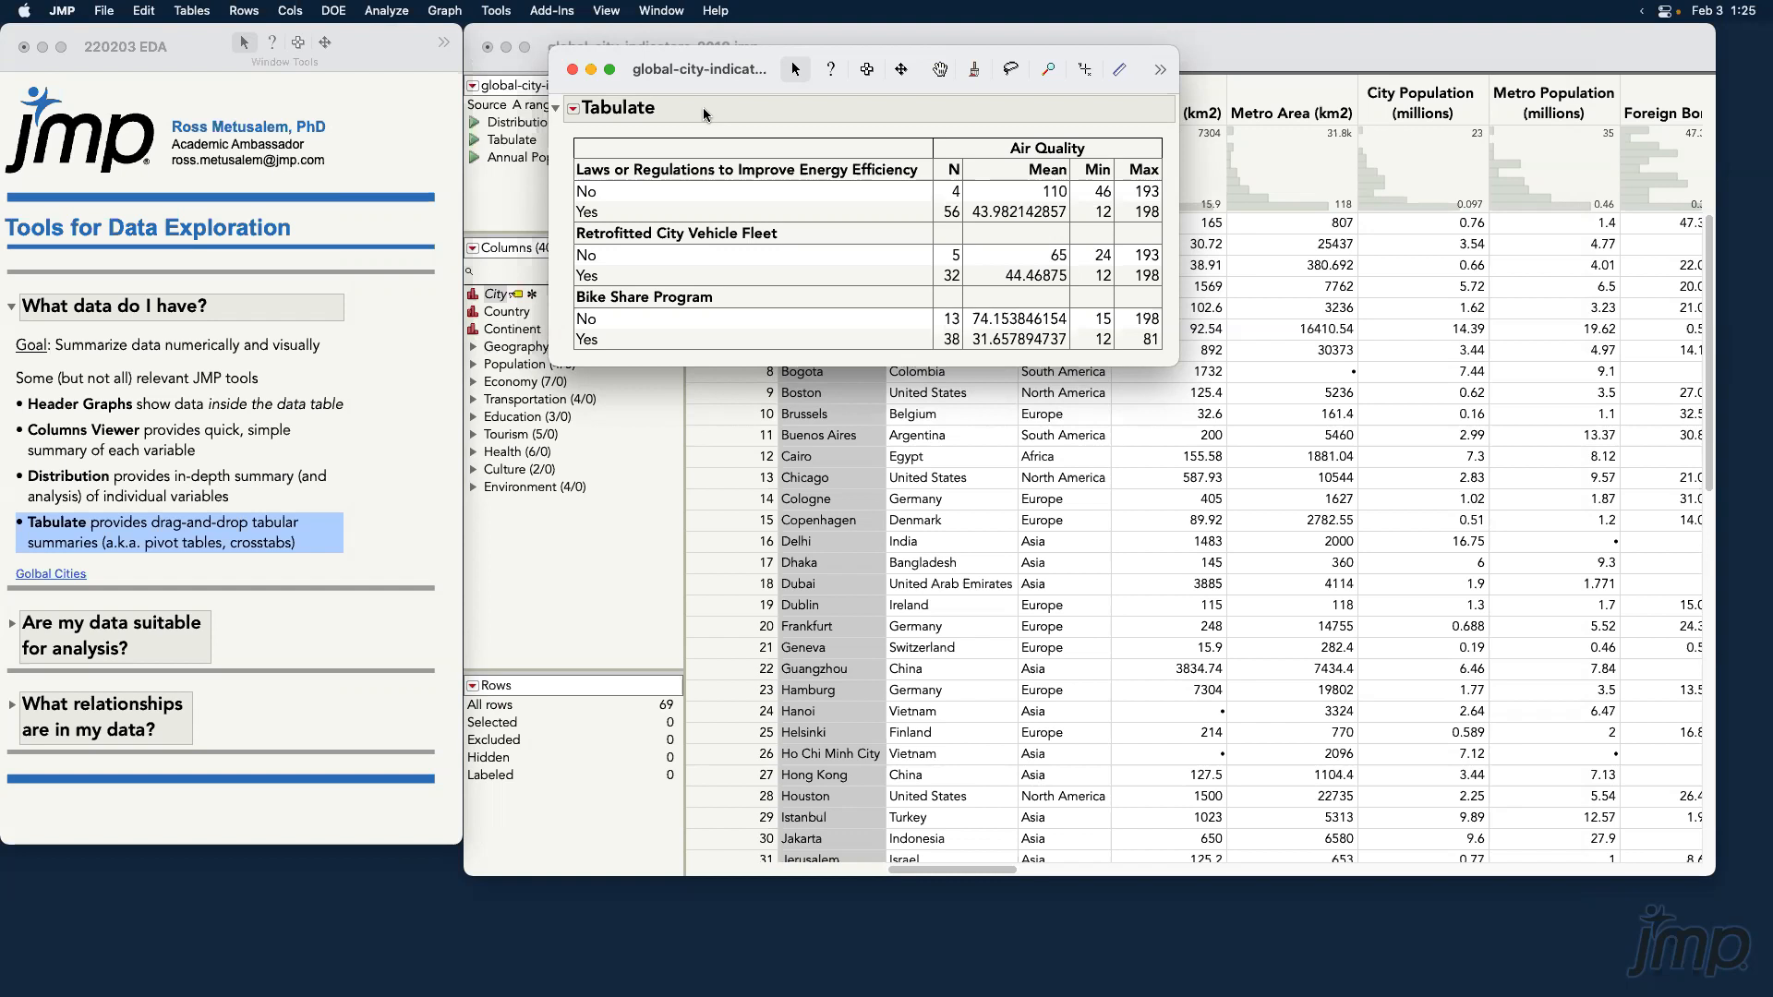
Close the Tabulate report and run the saved Tabulate script from the data table.
{"action": "left_click", "coordinate": [572, 71]}
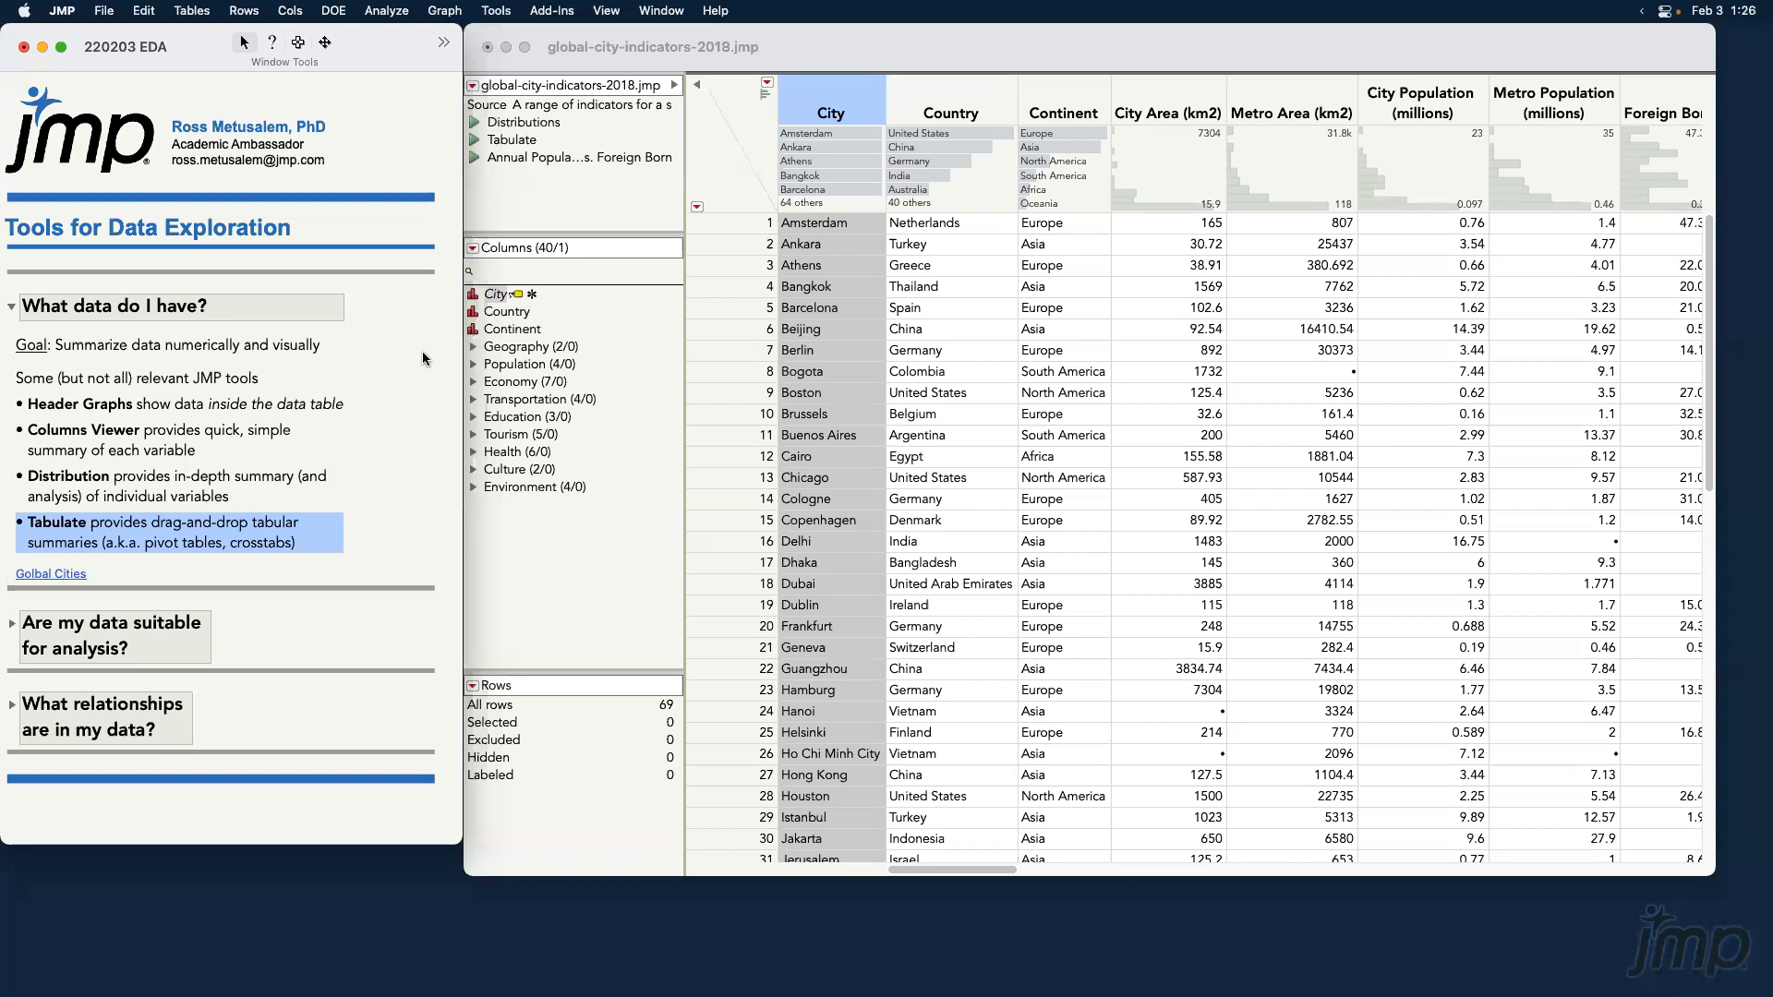
{"action": "left_click", "coordinate": [477, 138]}
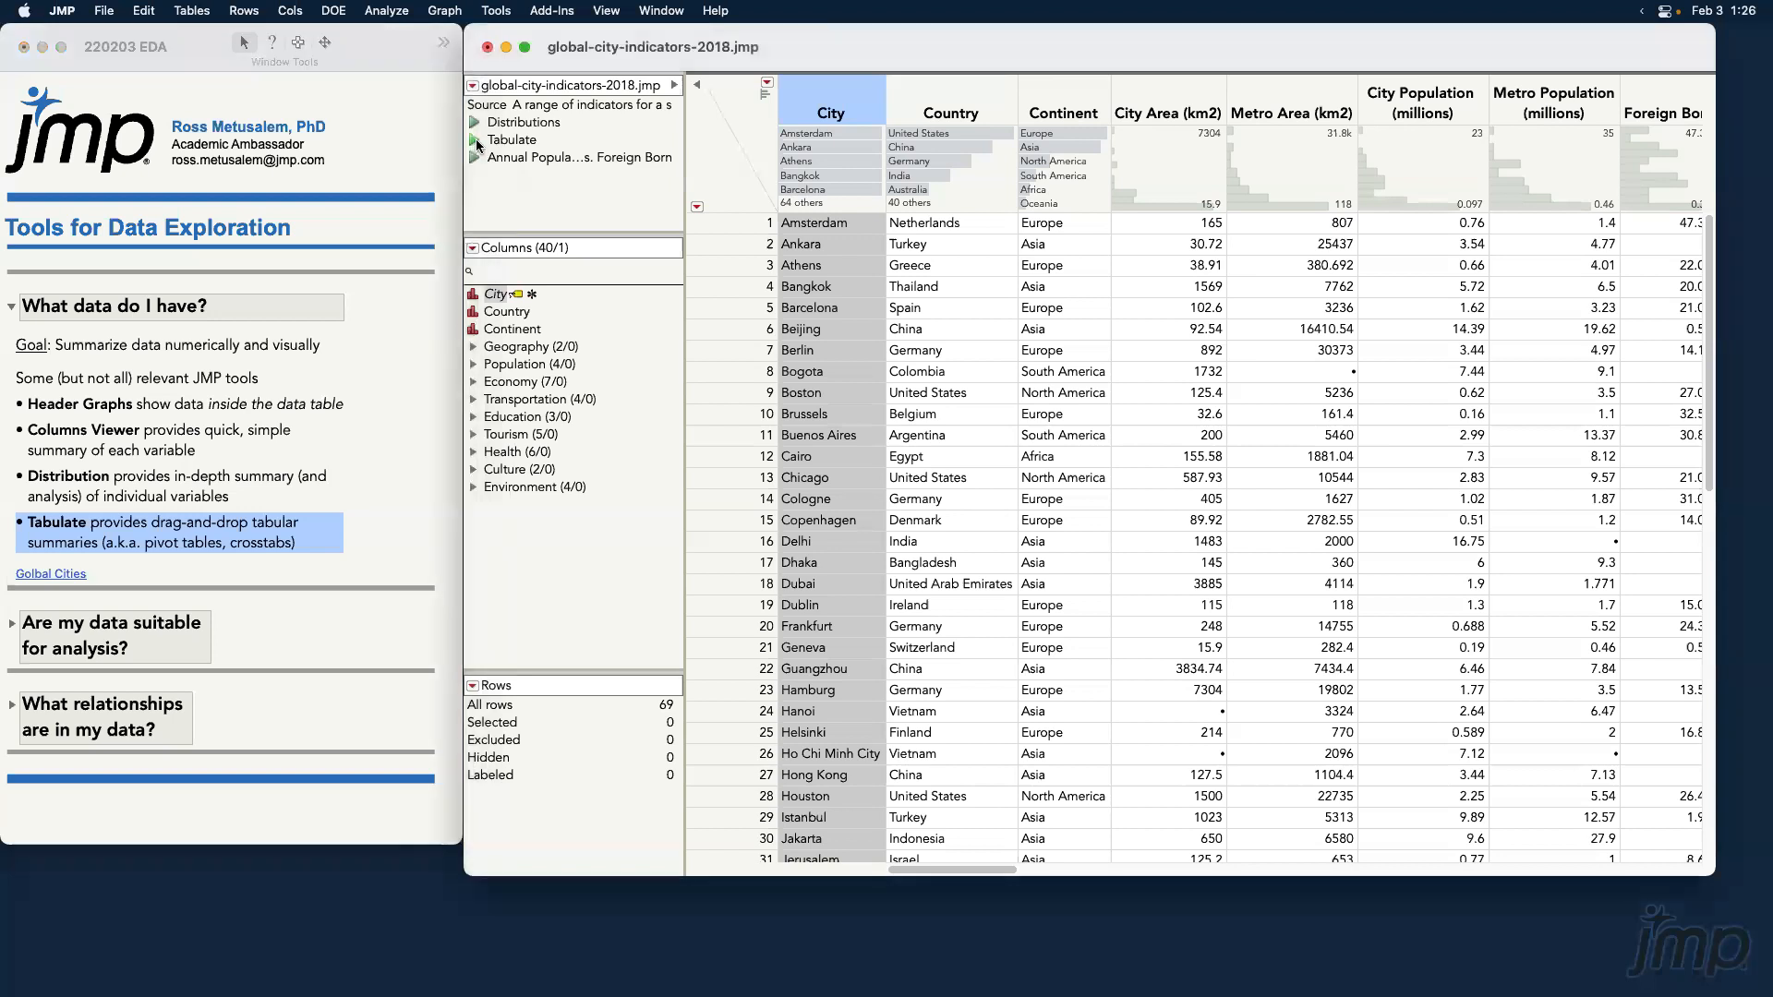
{"action": "left_click", "coordinate": [476, 142]}
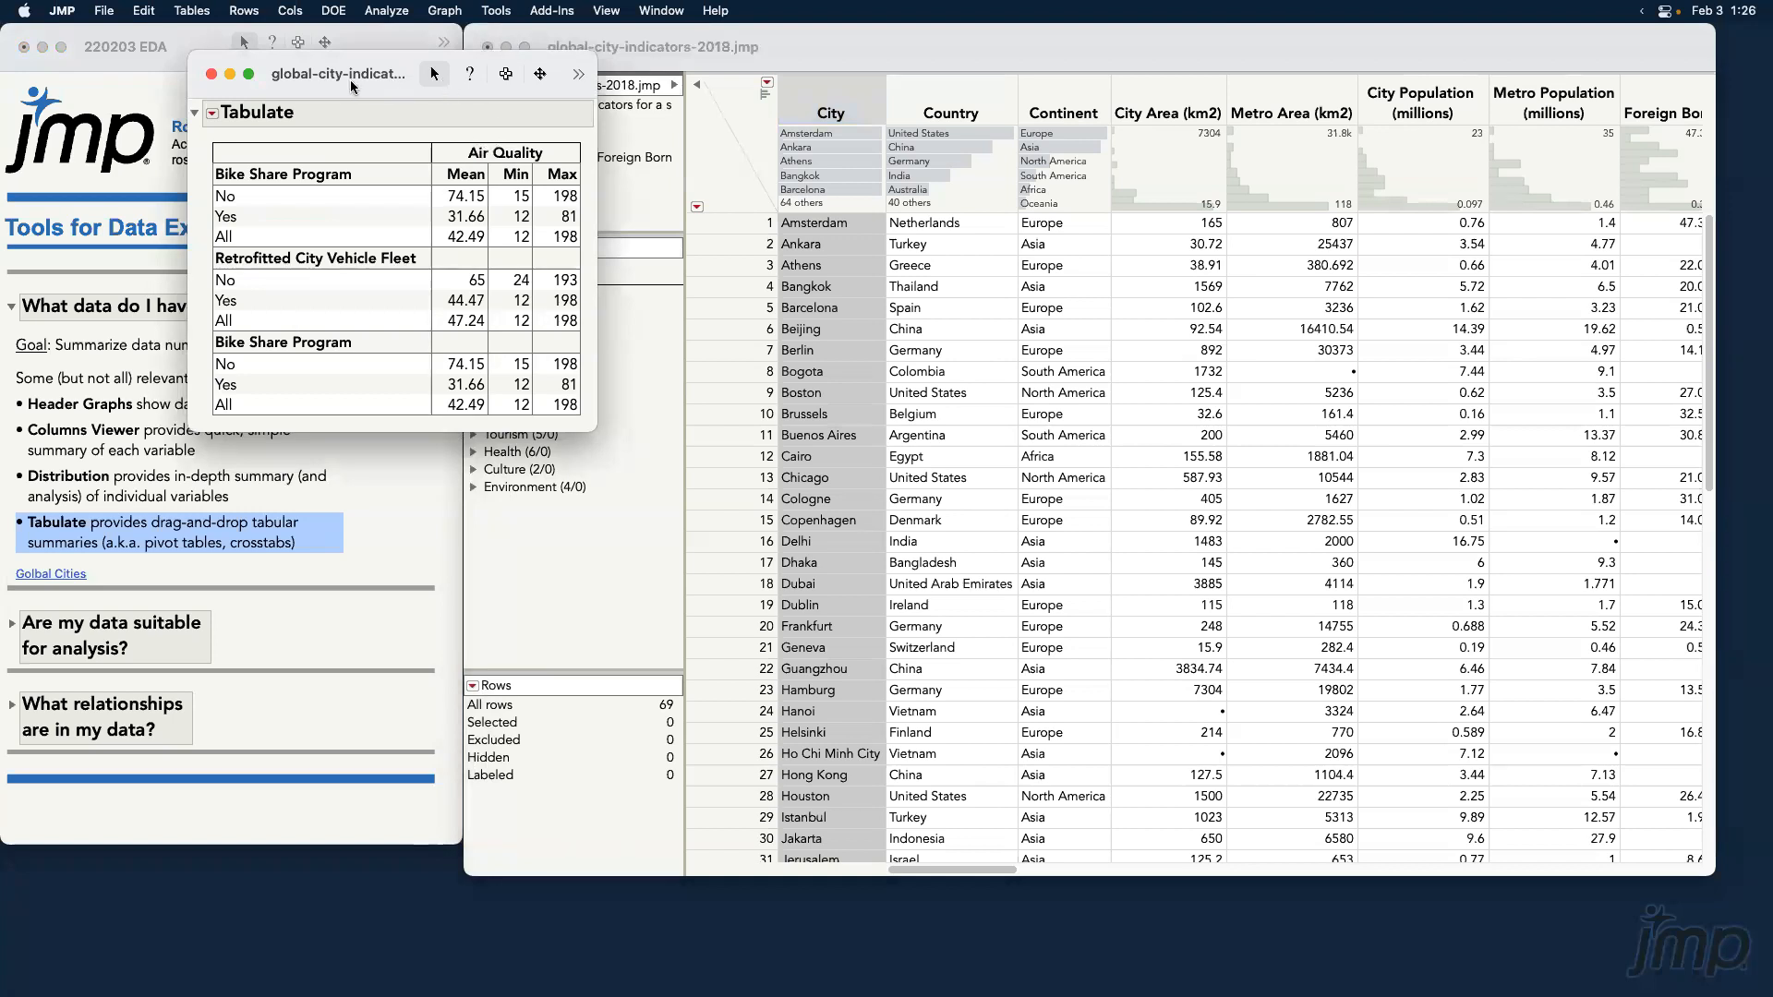
Reposition the Tabulate report over the data table and show its control panel.
{"action": "left_click_drag", "start_coordinate": [352, 85], "coordinate": [927, 71]}
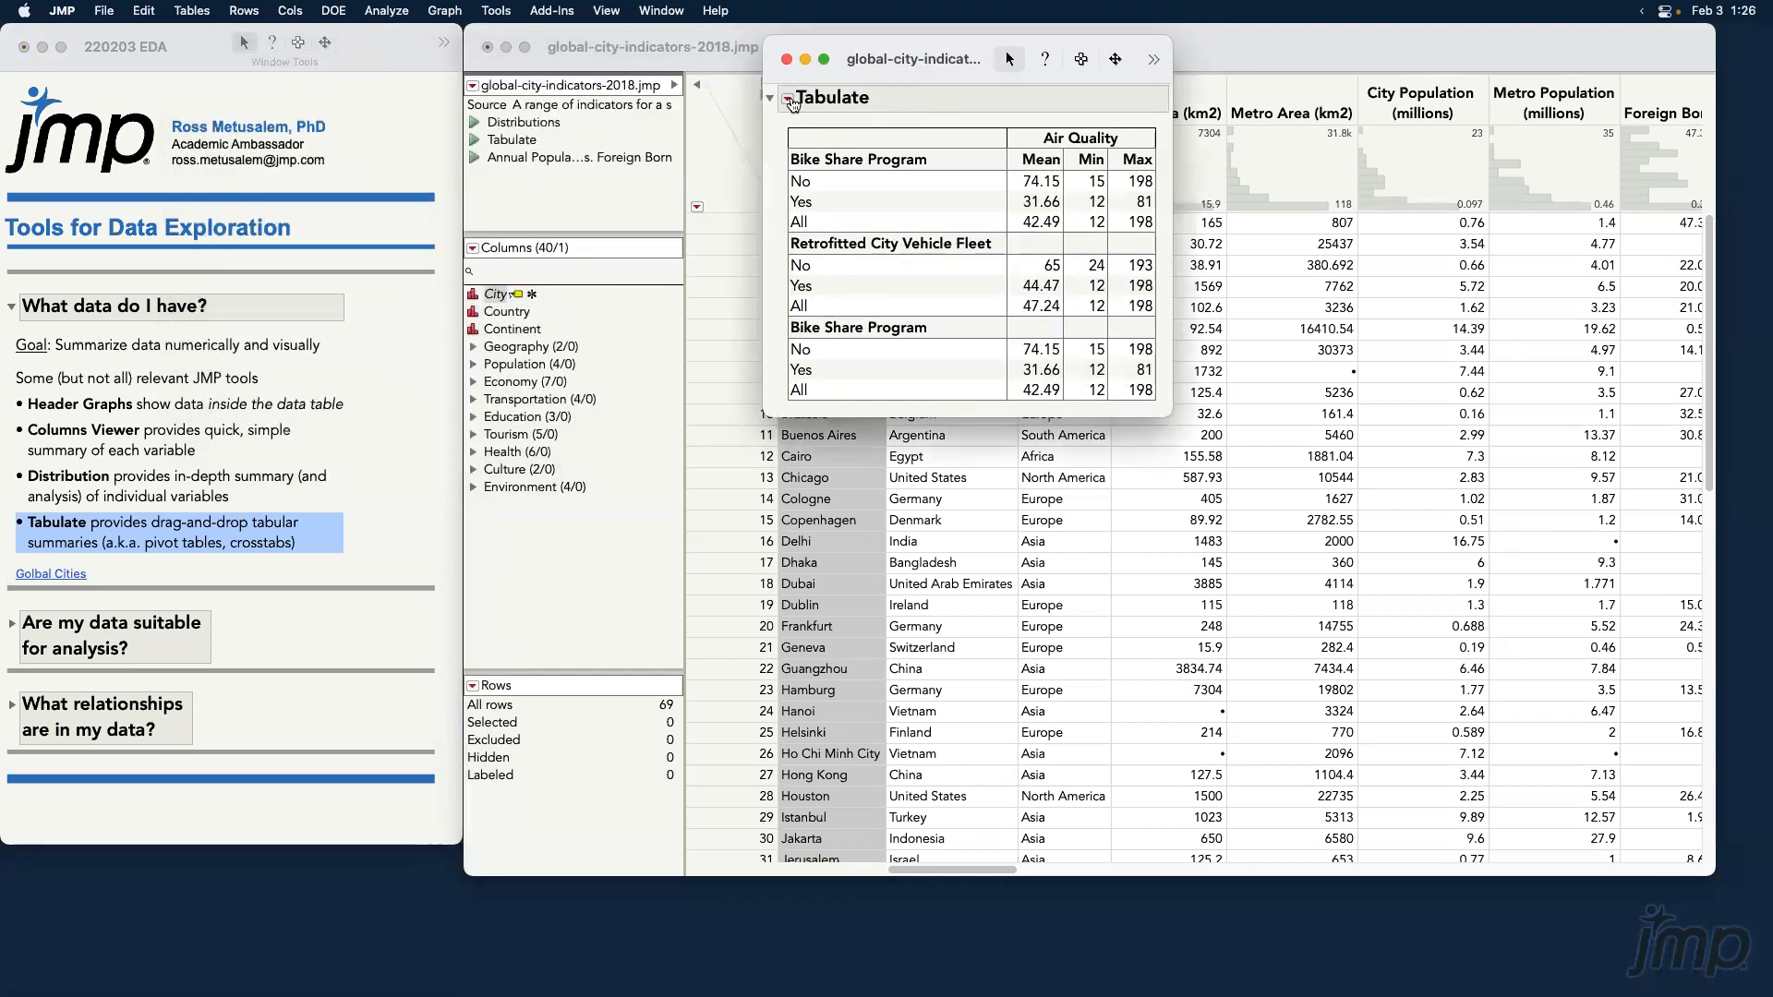
{"action": "left_click", "coordinate": [789, 100]}
{"action": "left_click", "coordinate": [810, 120]}
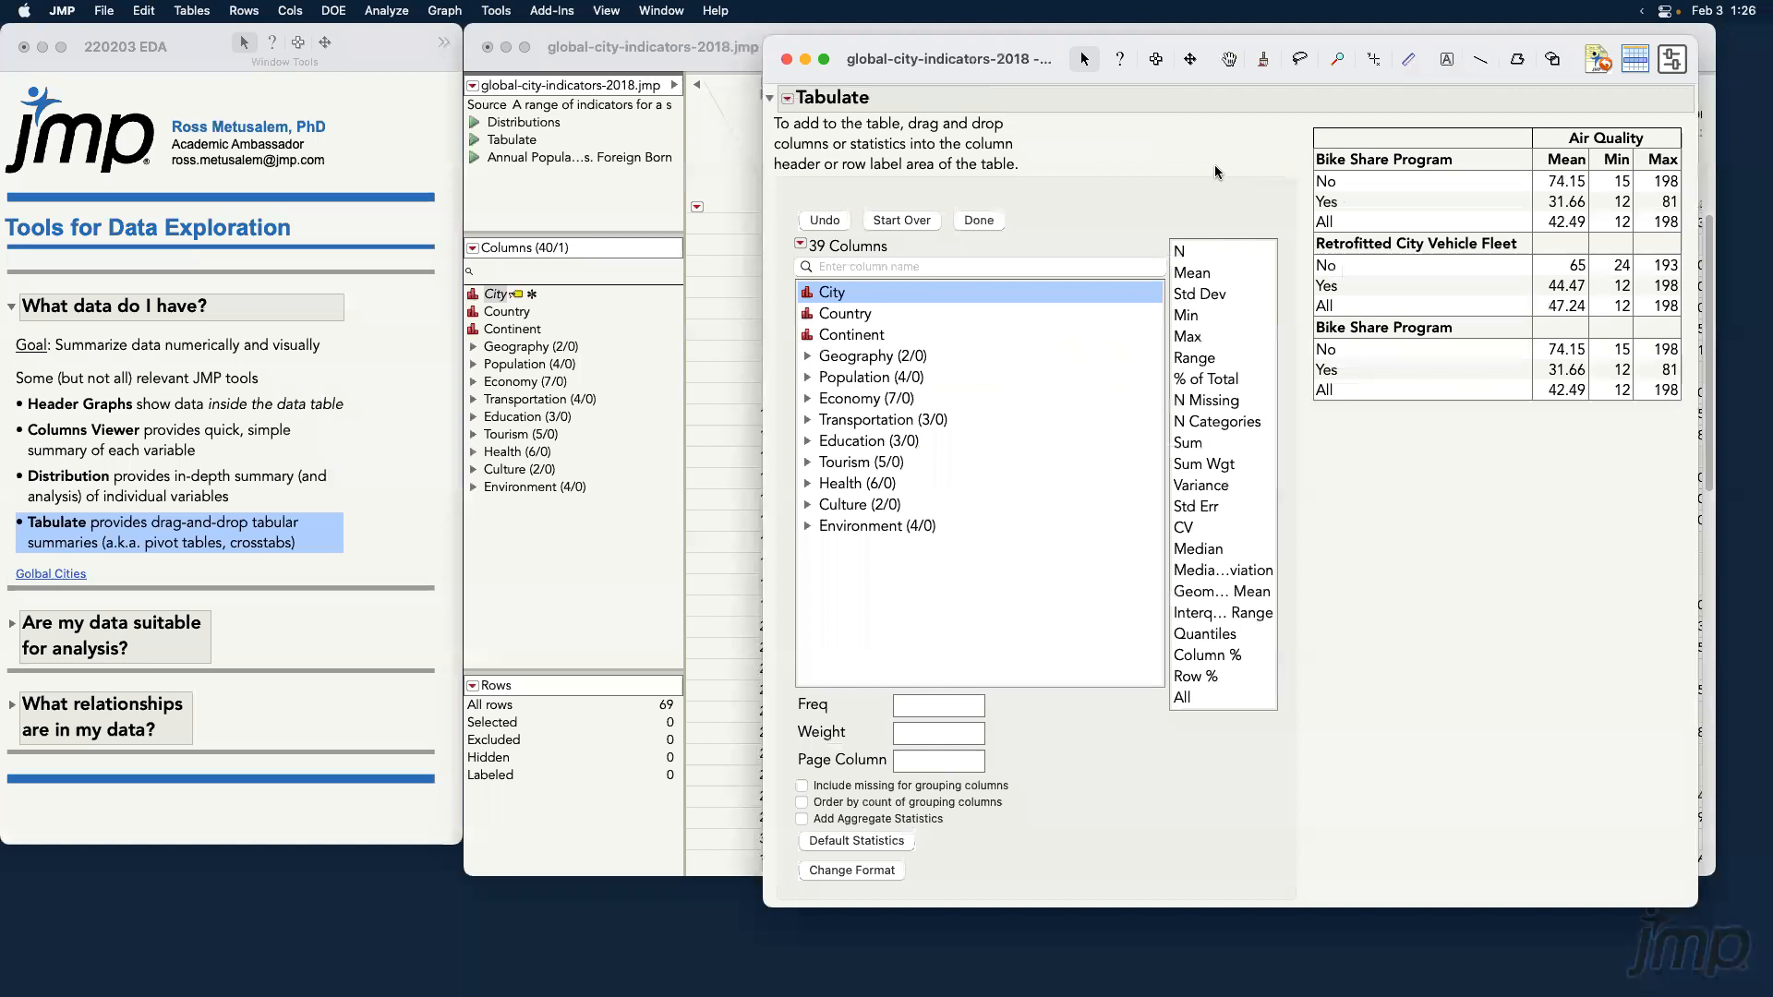
{"action": "left_click_drag", "start_coordinate": [979, 74], "coordinate": [739, 91]}
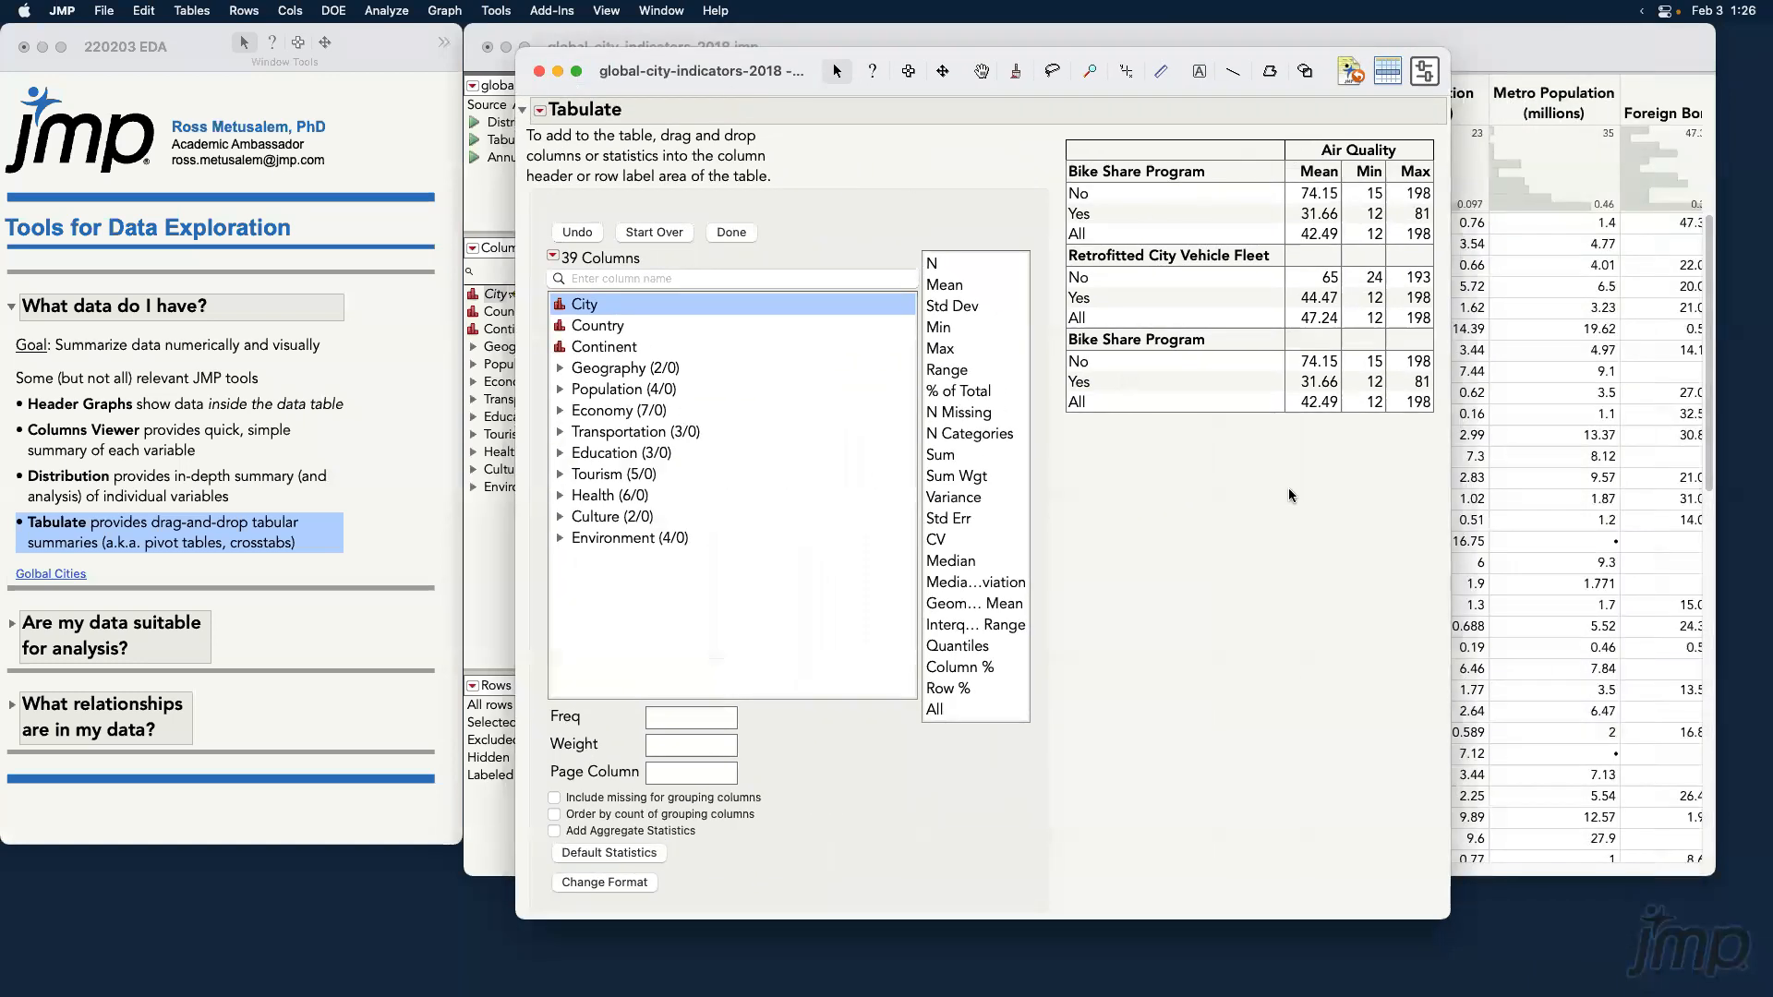
{"action": "left_click_drag", "start_coordinate": [1276, 144], "coordinate": [1350, 429]}
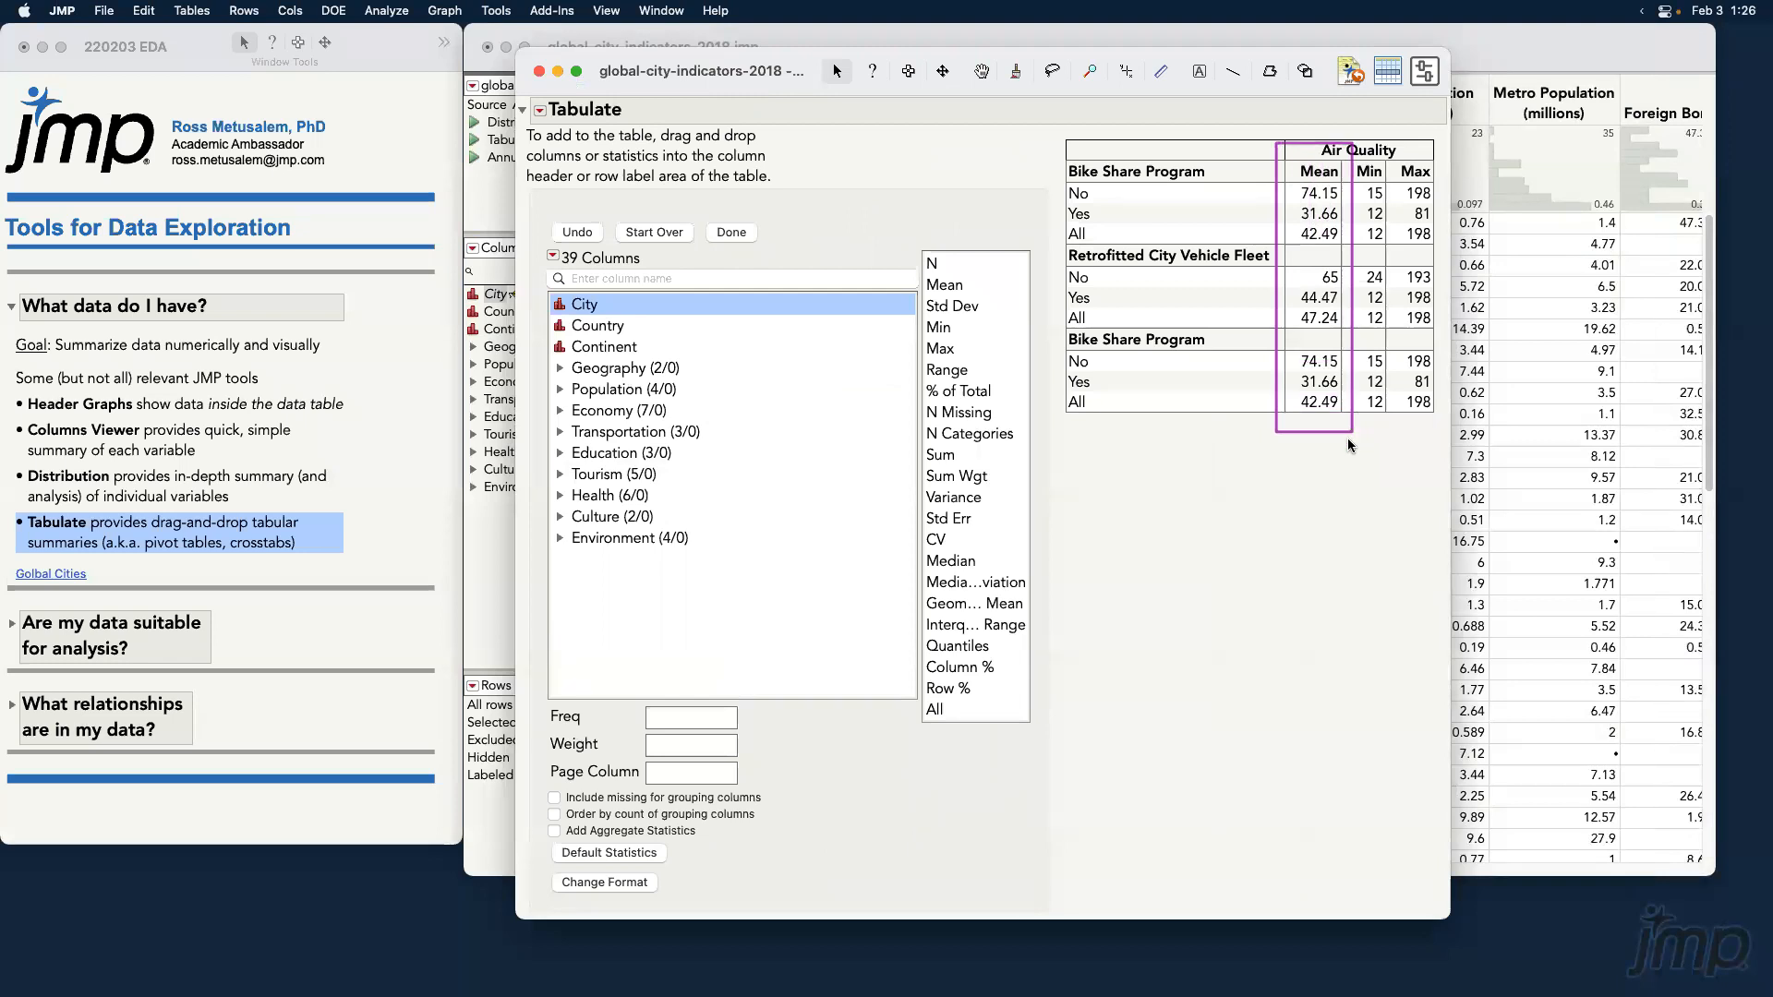
{"action": "key", "text": "Escape"}
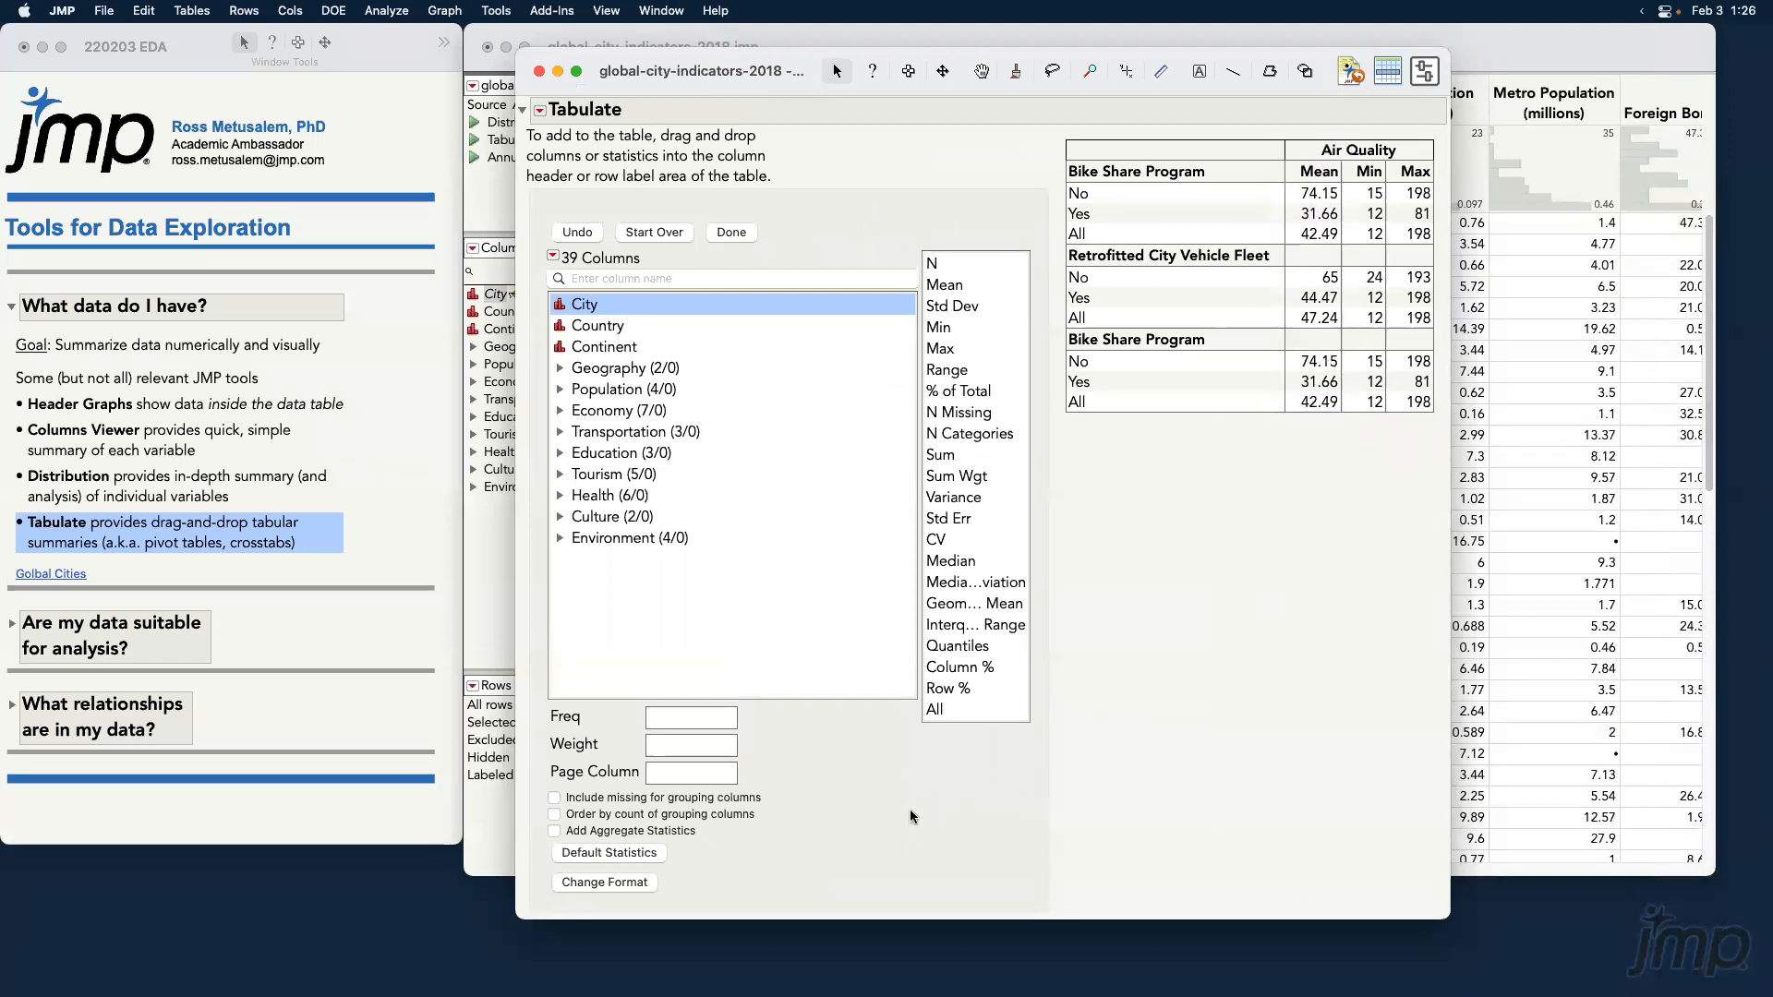
Apply the same Fixed Dec format with two decimal places to all Air Quality statistics, and close the Tabulate report.
{"action": "left_click", "coordinate": [644, 878]}
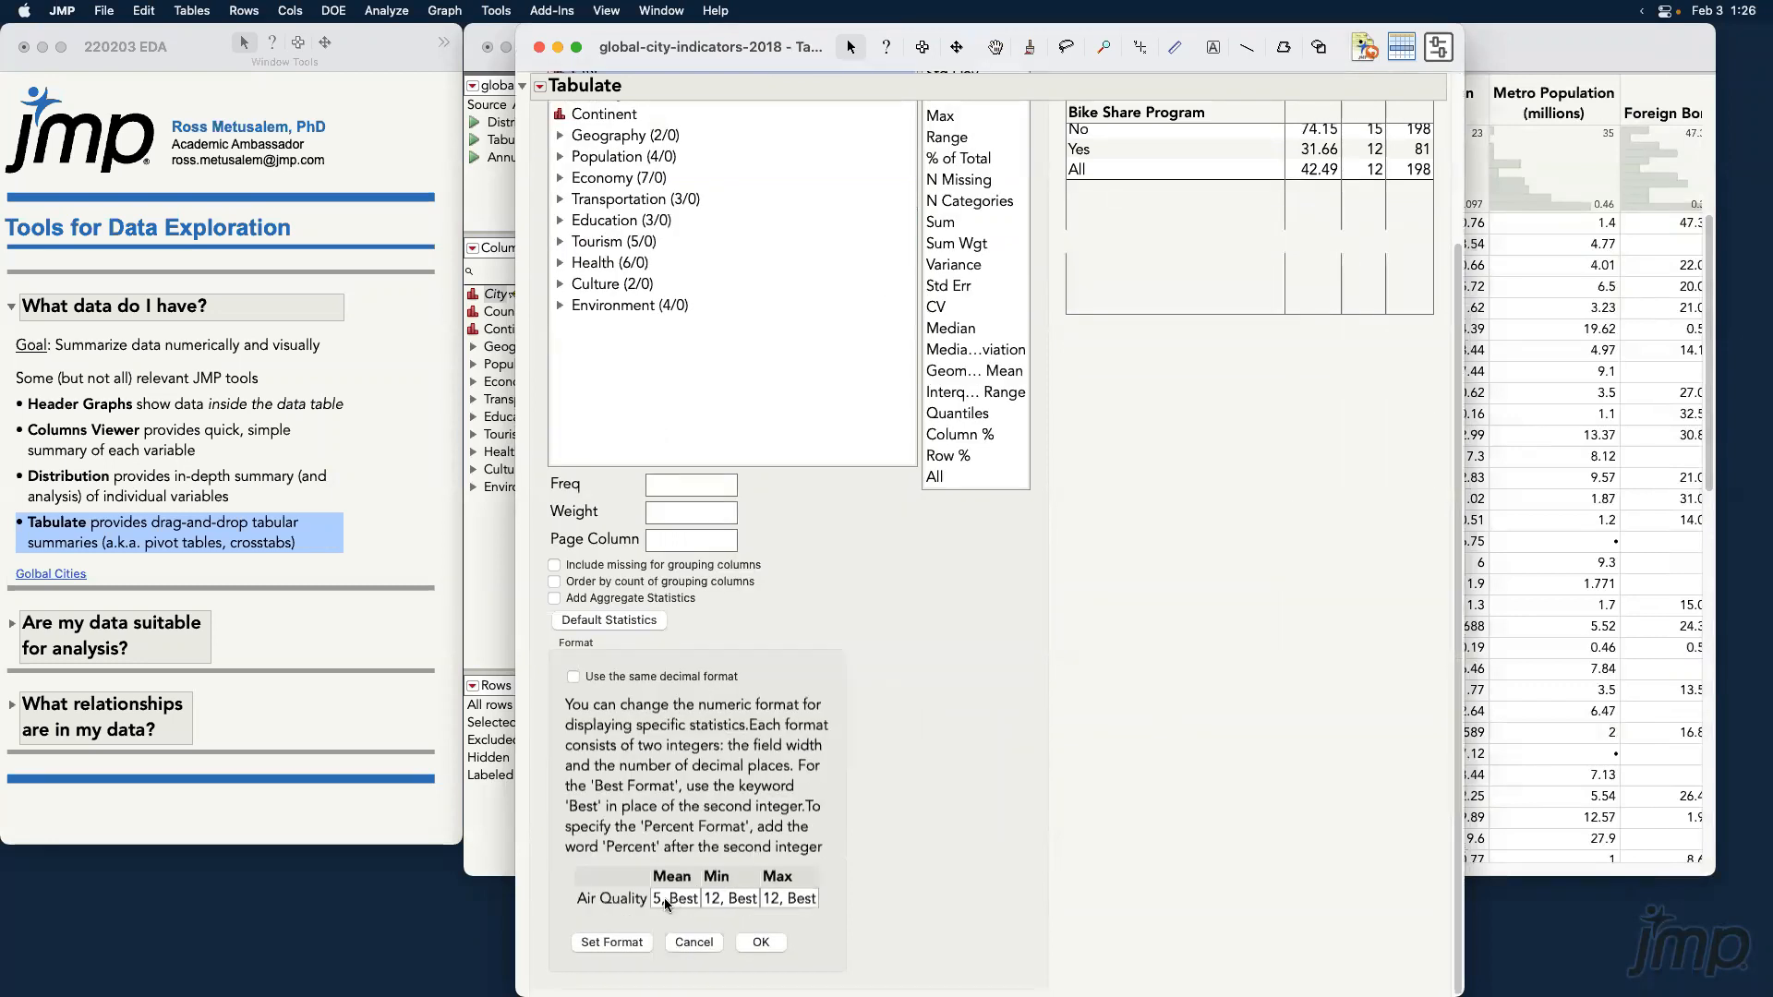
{"action": "left_click", "coordinate": [660, 898]}
{"action": "left_click", "coordinate": [686, 679]}
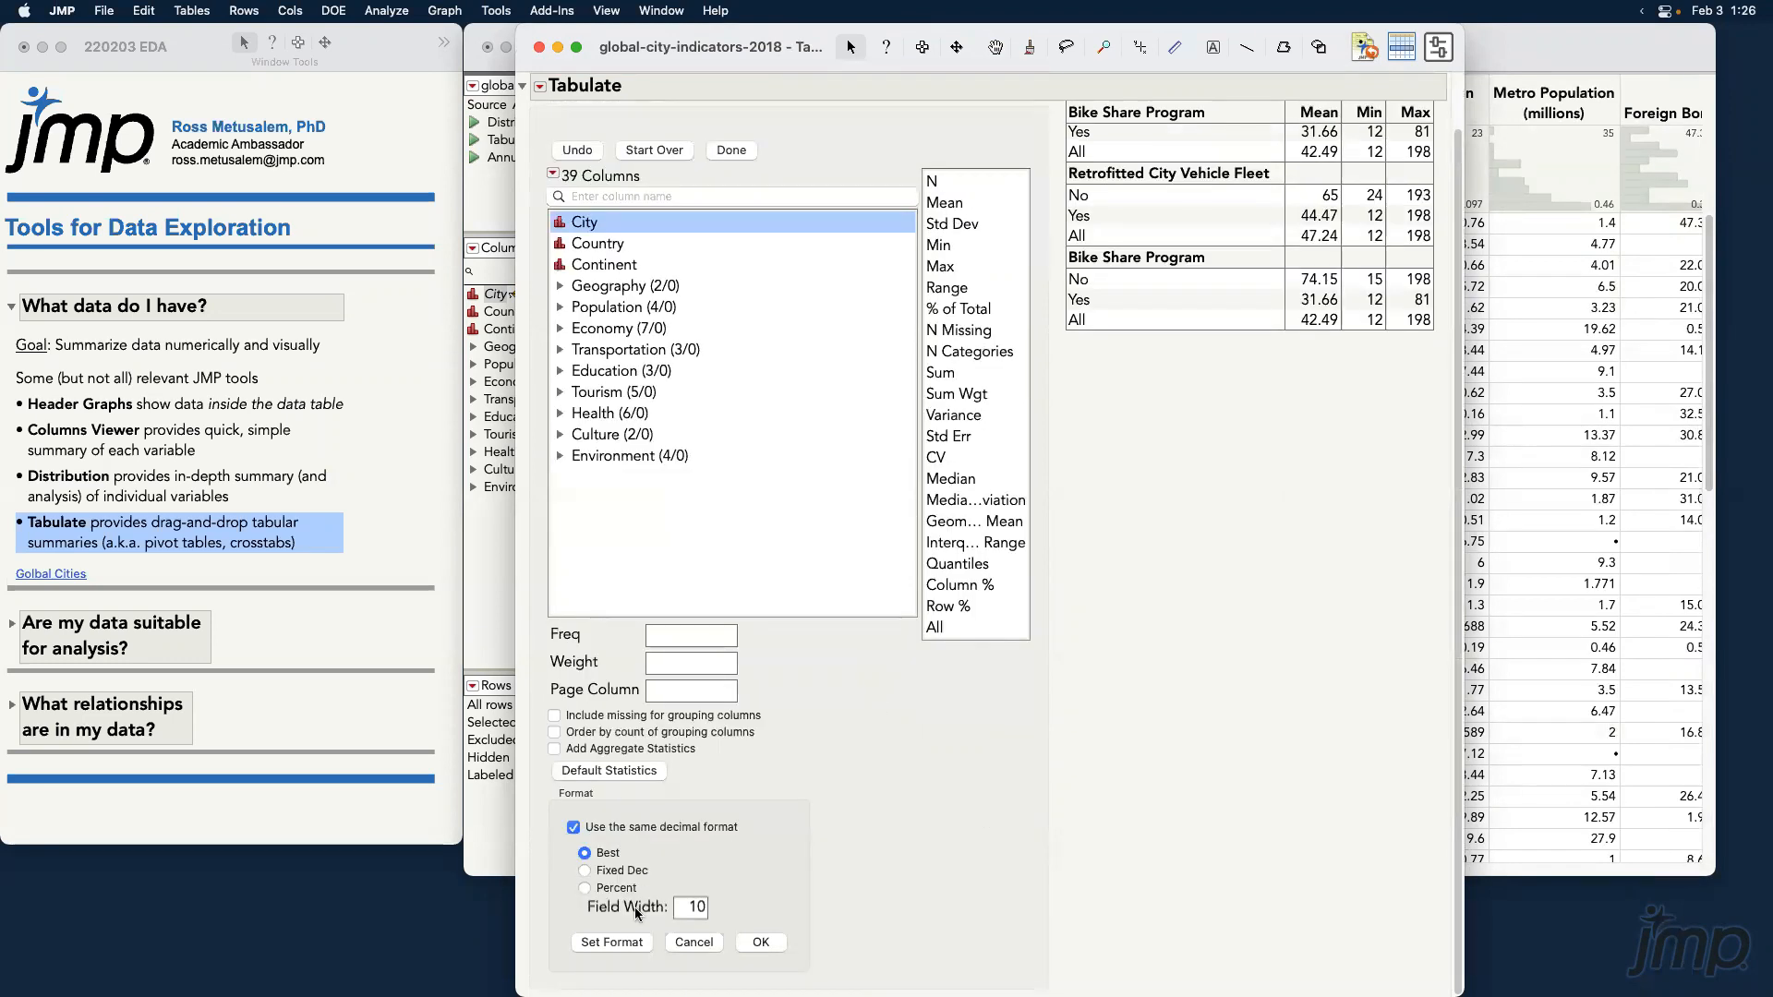
{"action": "left_click", "coordinate": [621, 871]}
{"action": "double_click", "coordinate": [878, 907]}
{"action": "left_click", "coordinate": [760, 942]}
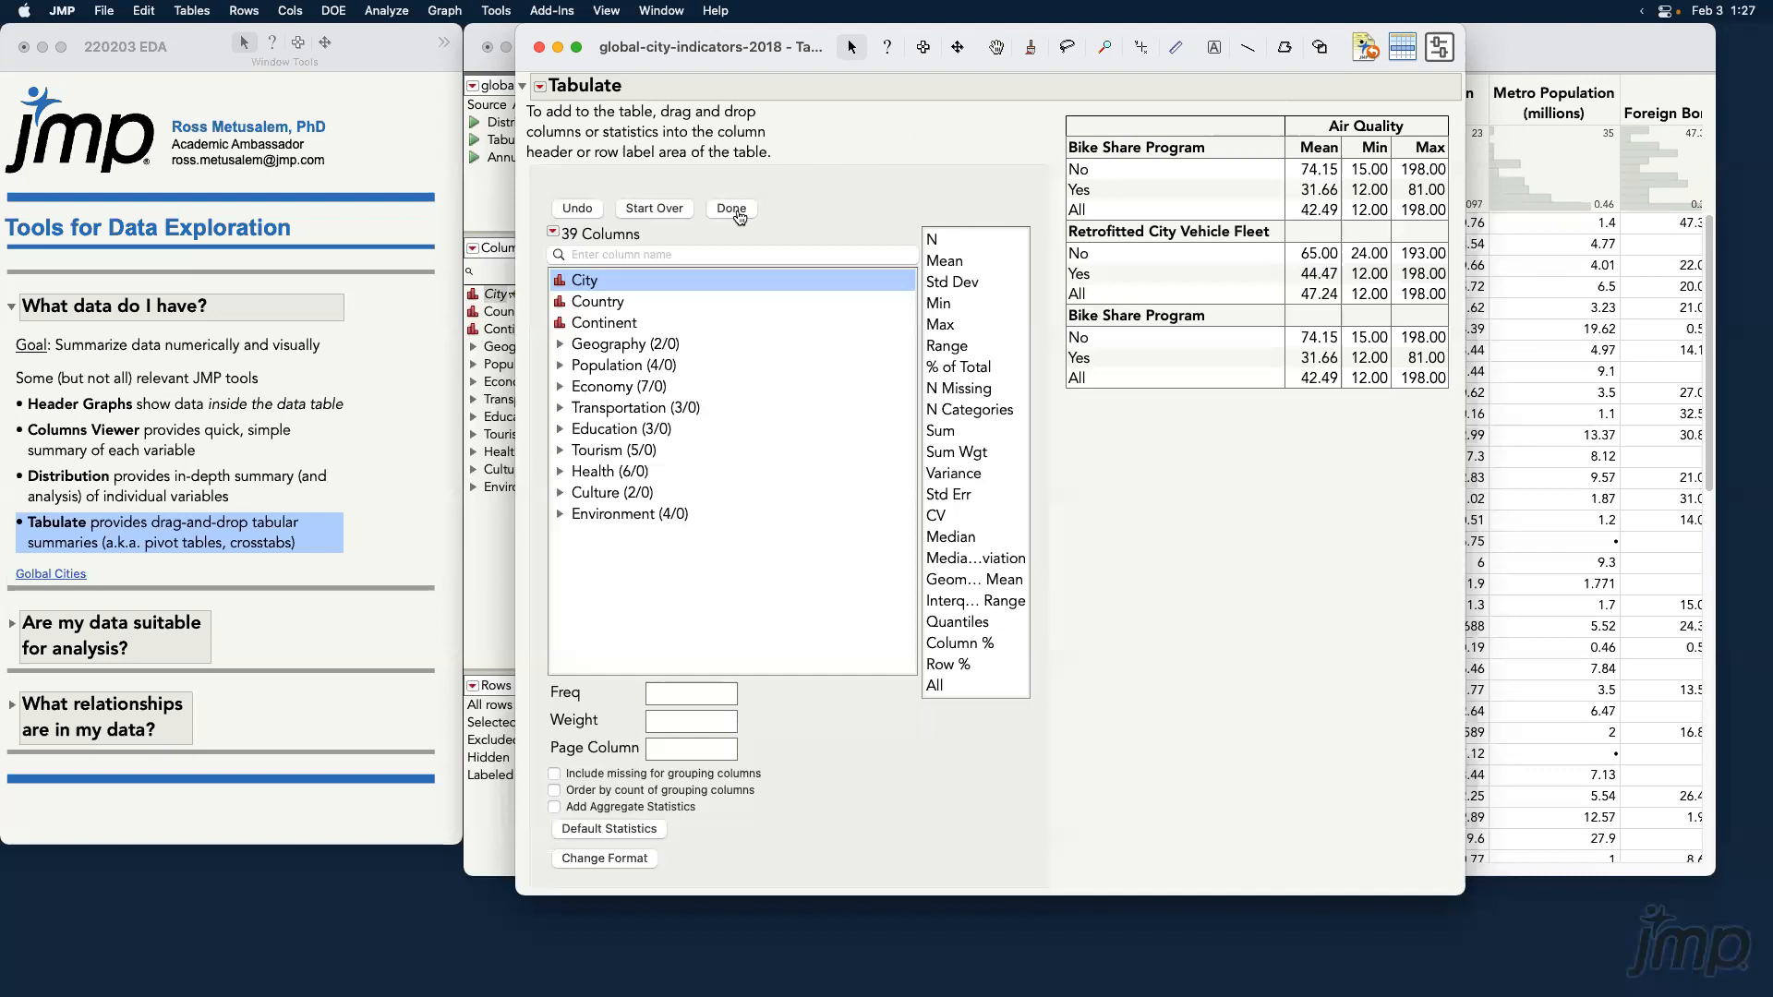
{"action": "left_click", "coordinate": [539, 47]}
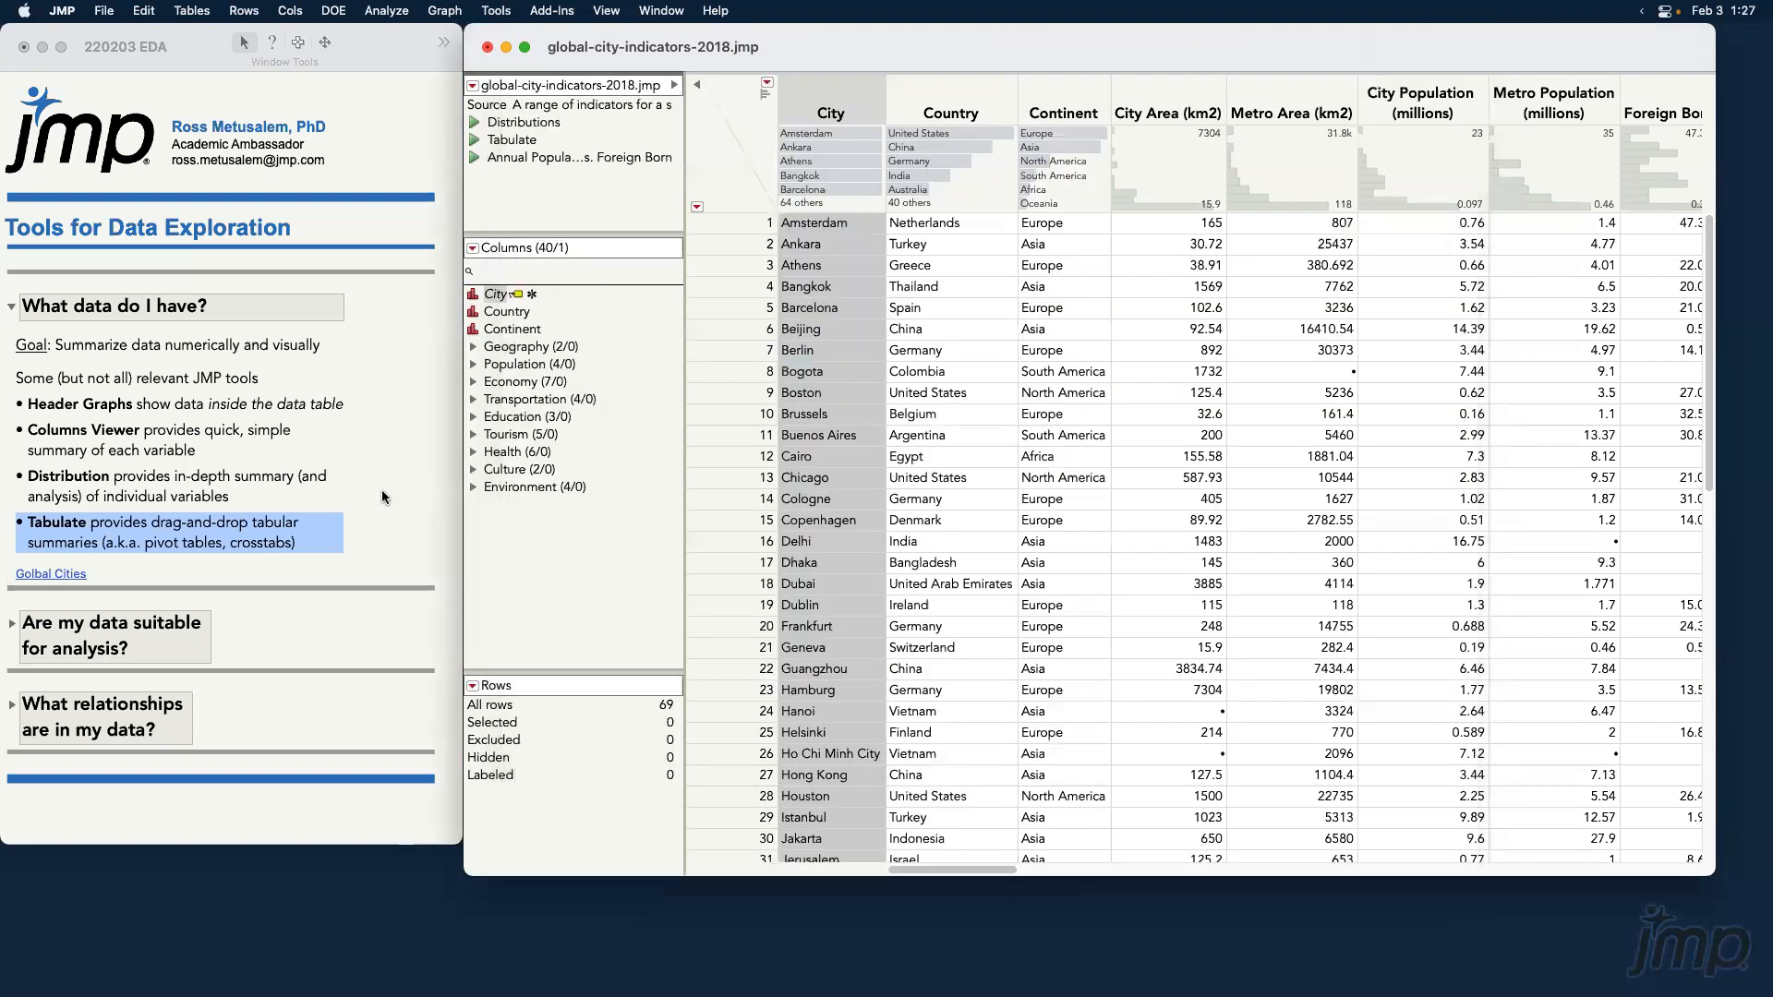
Review the relevant JMP tools listed under What data do I have? in the journal.
{"action": "left_click", "coordinate": [307, 548]}
{"action": "left_click", "coordinate": [329, 543]}
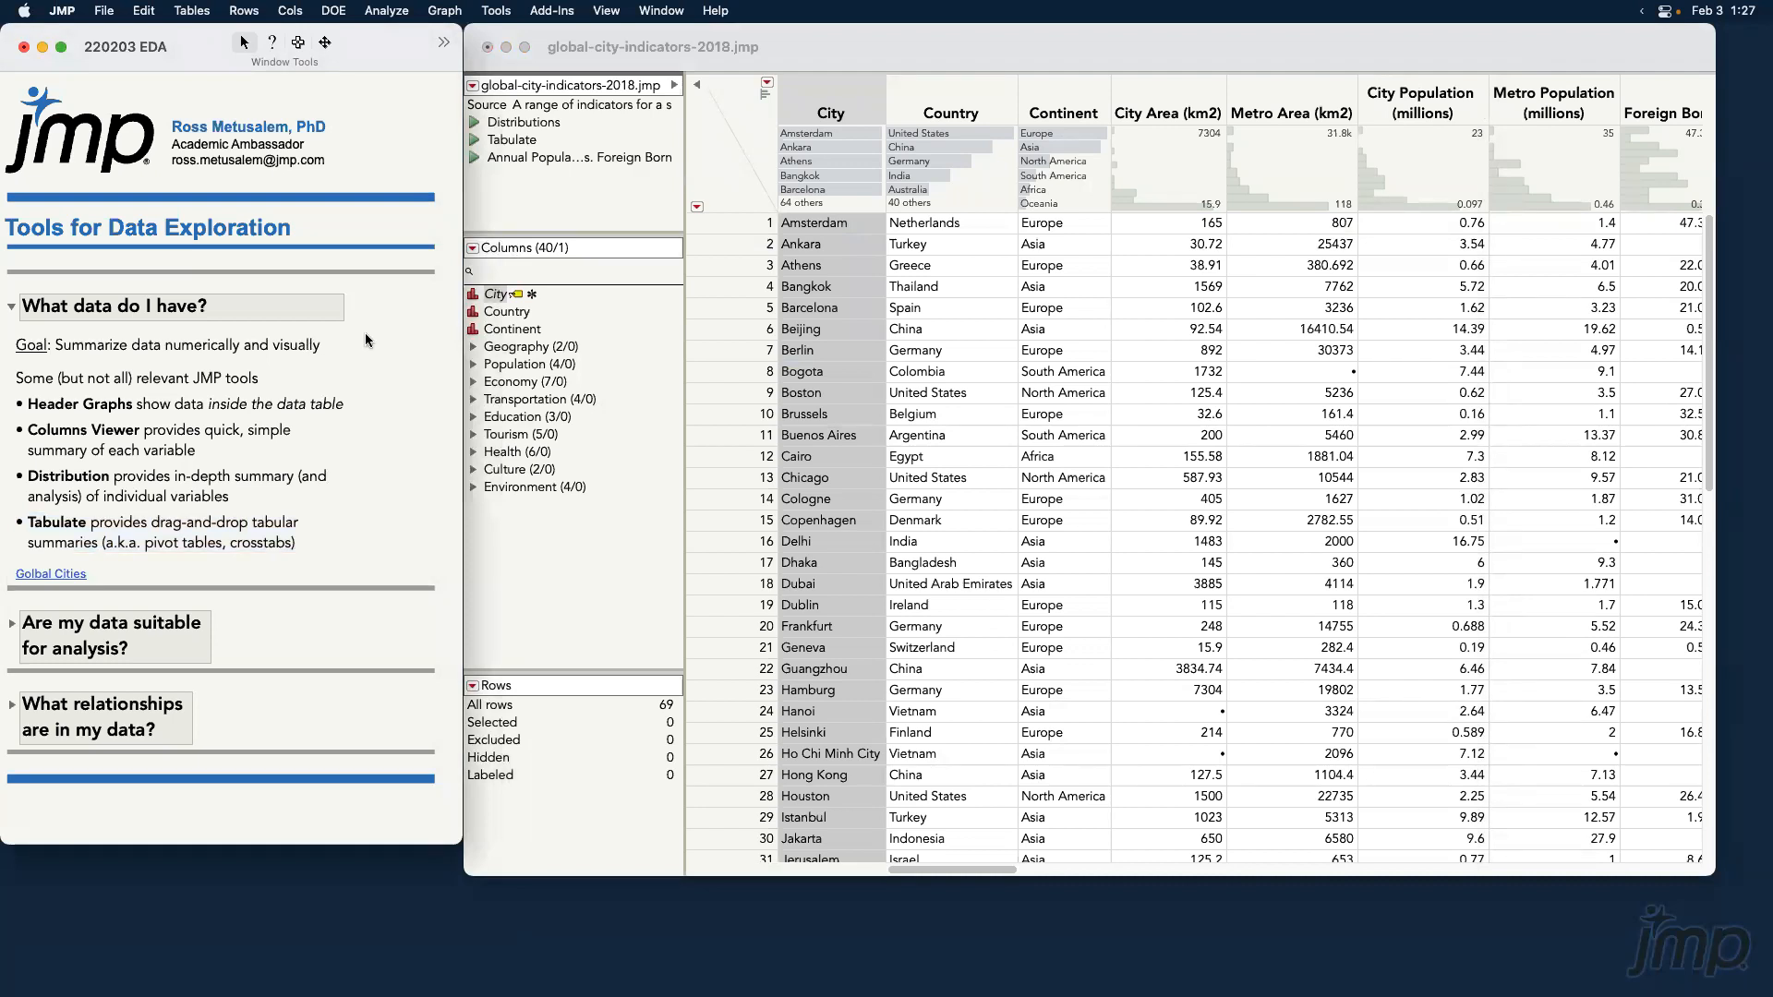
{"action": "triple_click", "coordinate": [256, 377]}
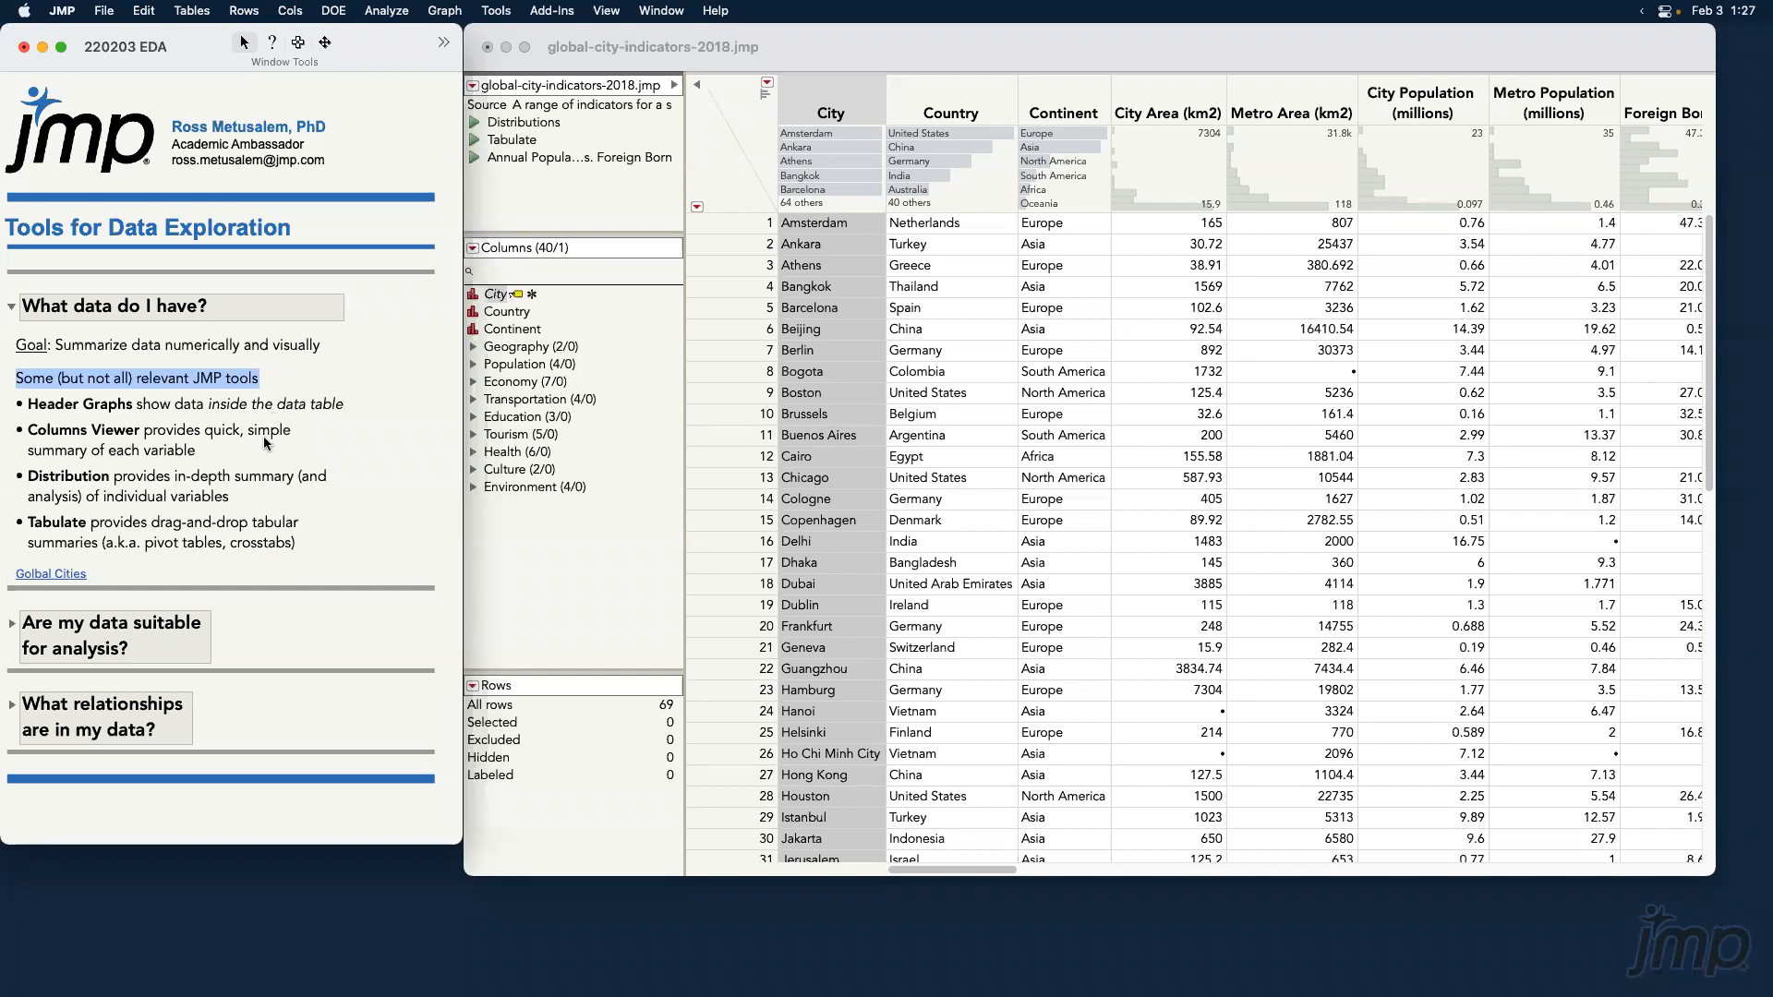
{"action": "triple_click", "coordinate": [295, 490]}
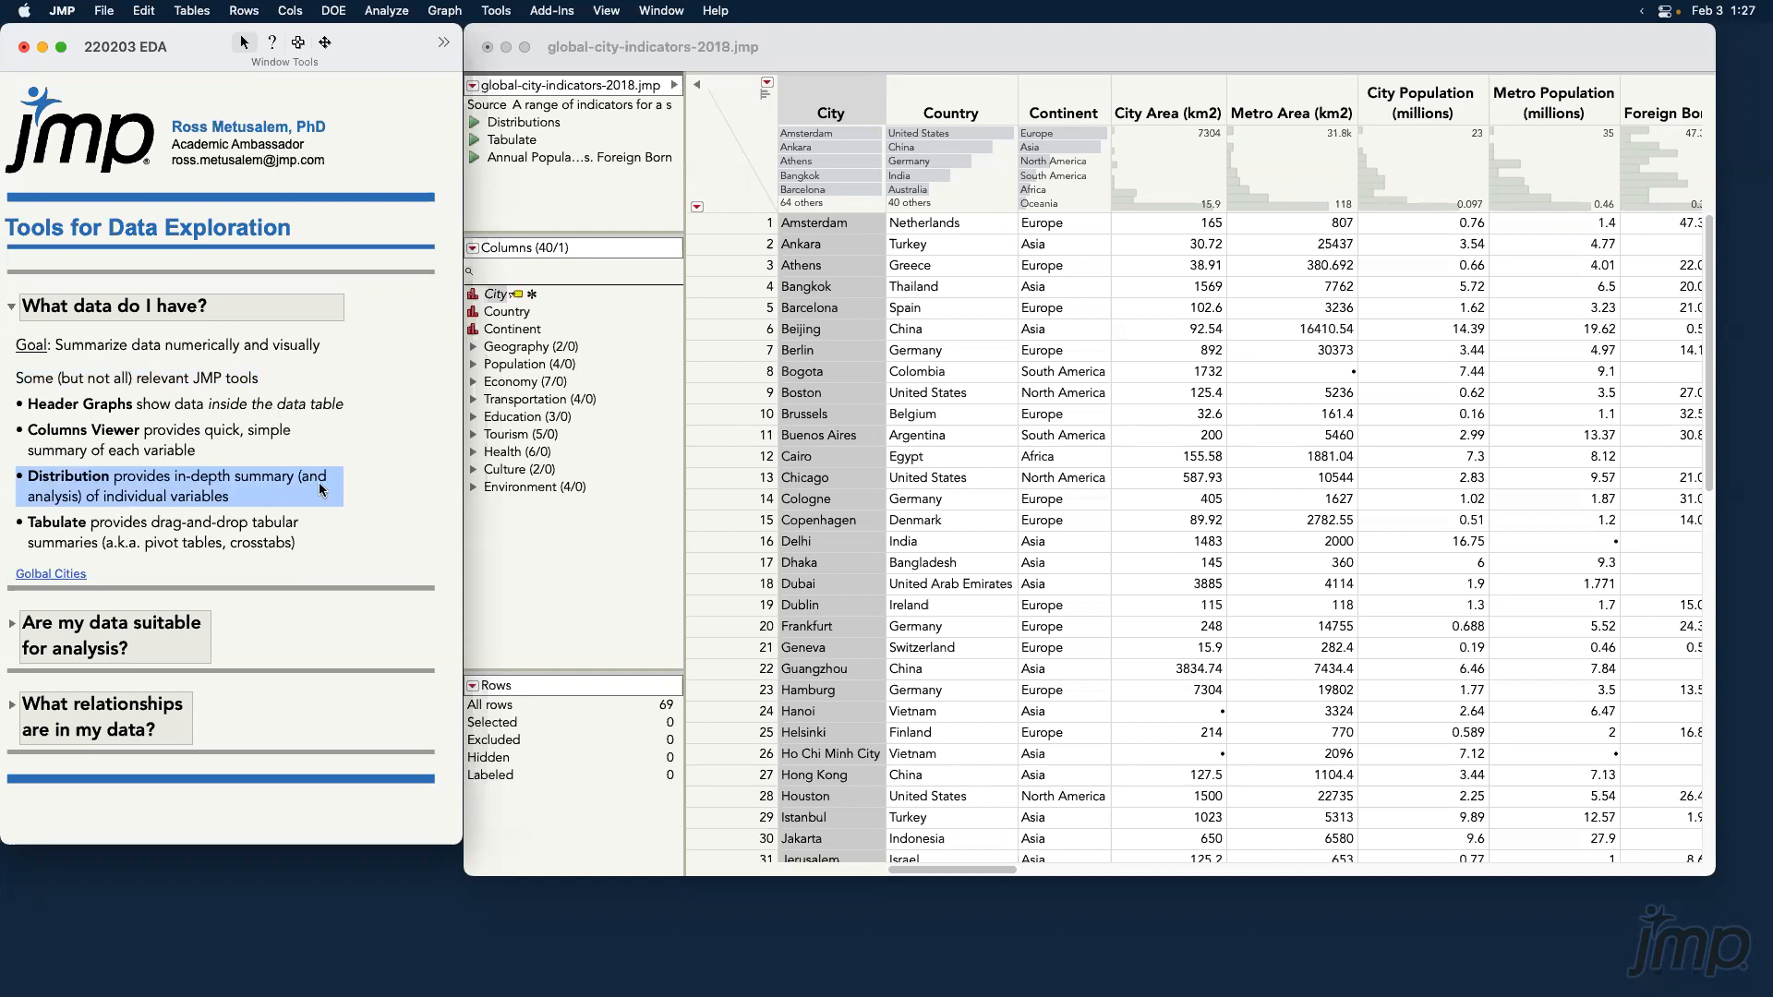
{"action": "left_click", "coordinate": [329, 488]}
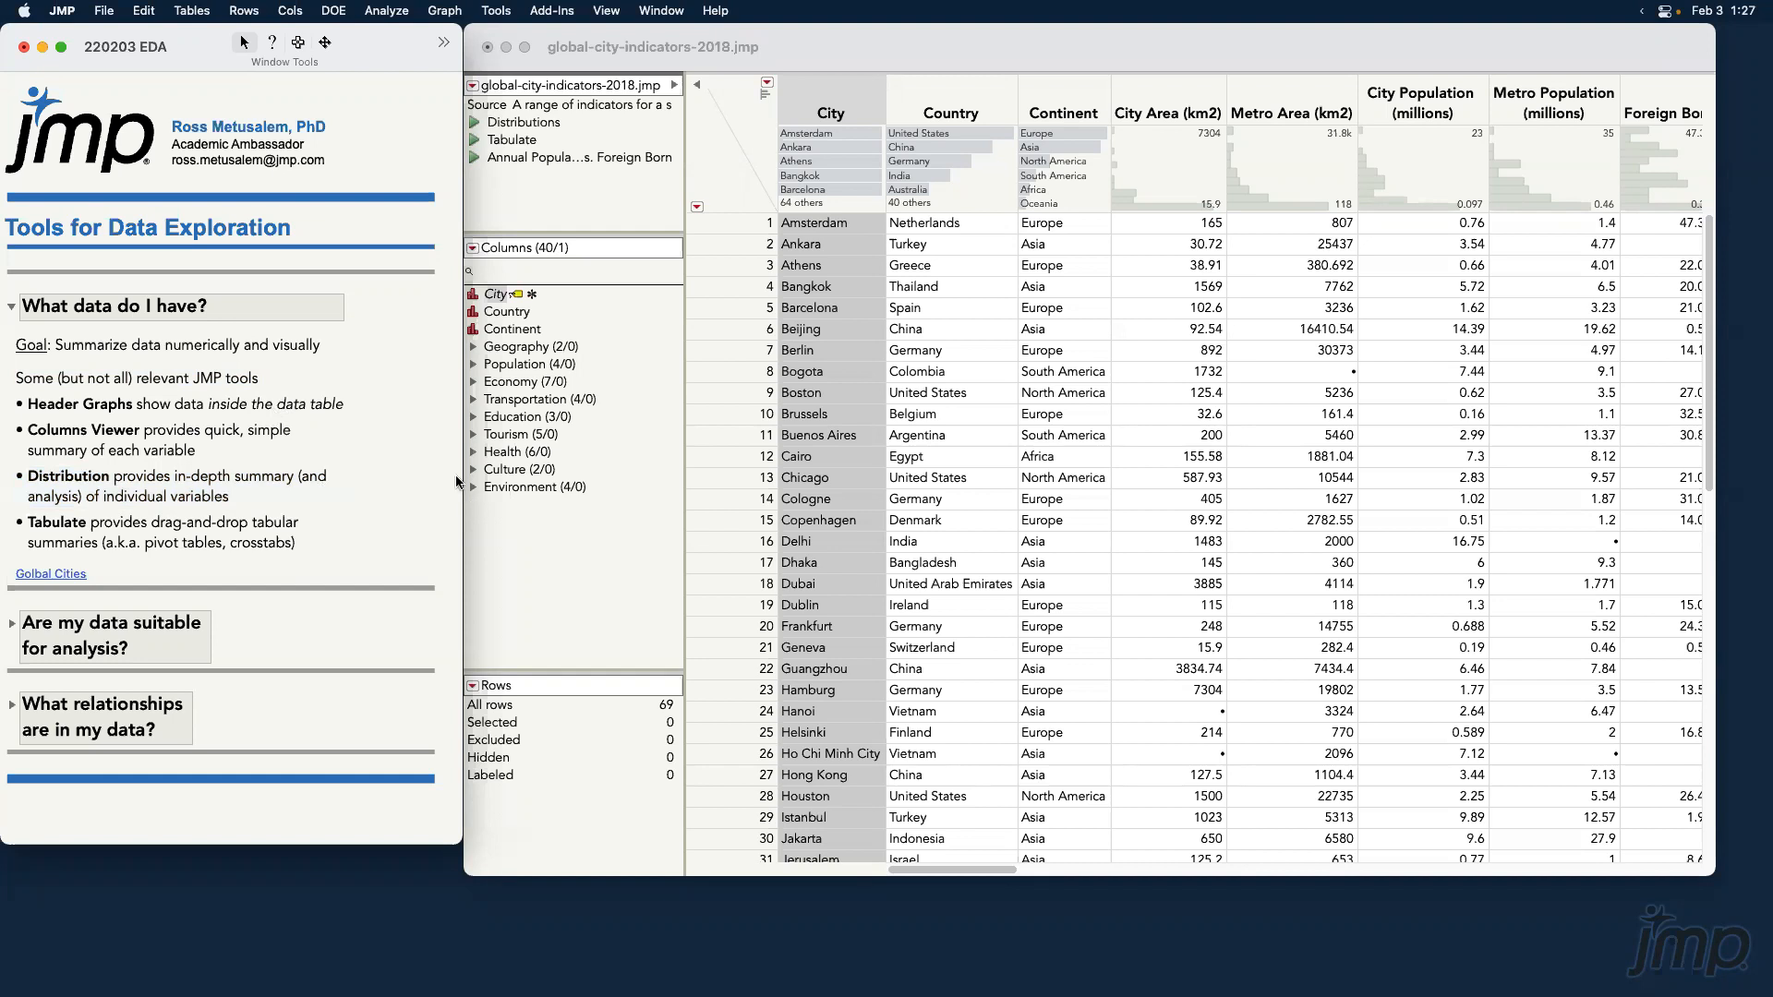
Collapse What data do I have? in the journal and expand Are my data suitable for analysis? to read its goal.
{"action": "left_click", "coordinate": [13, 309]}
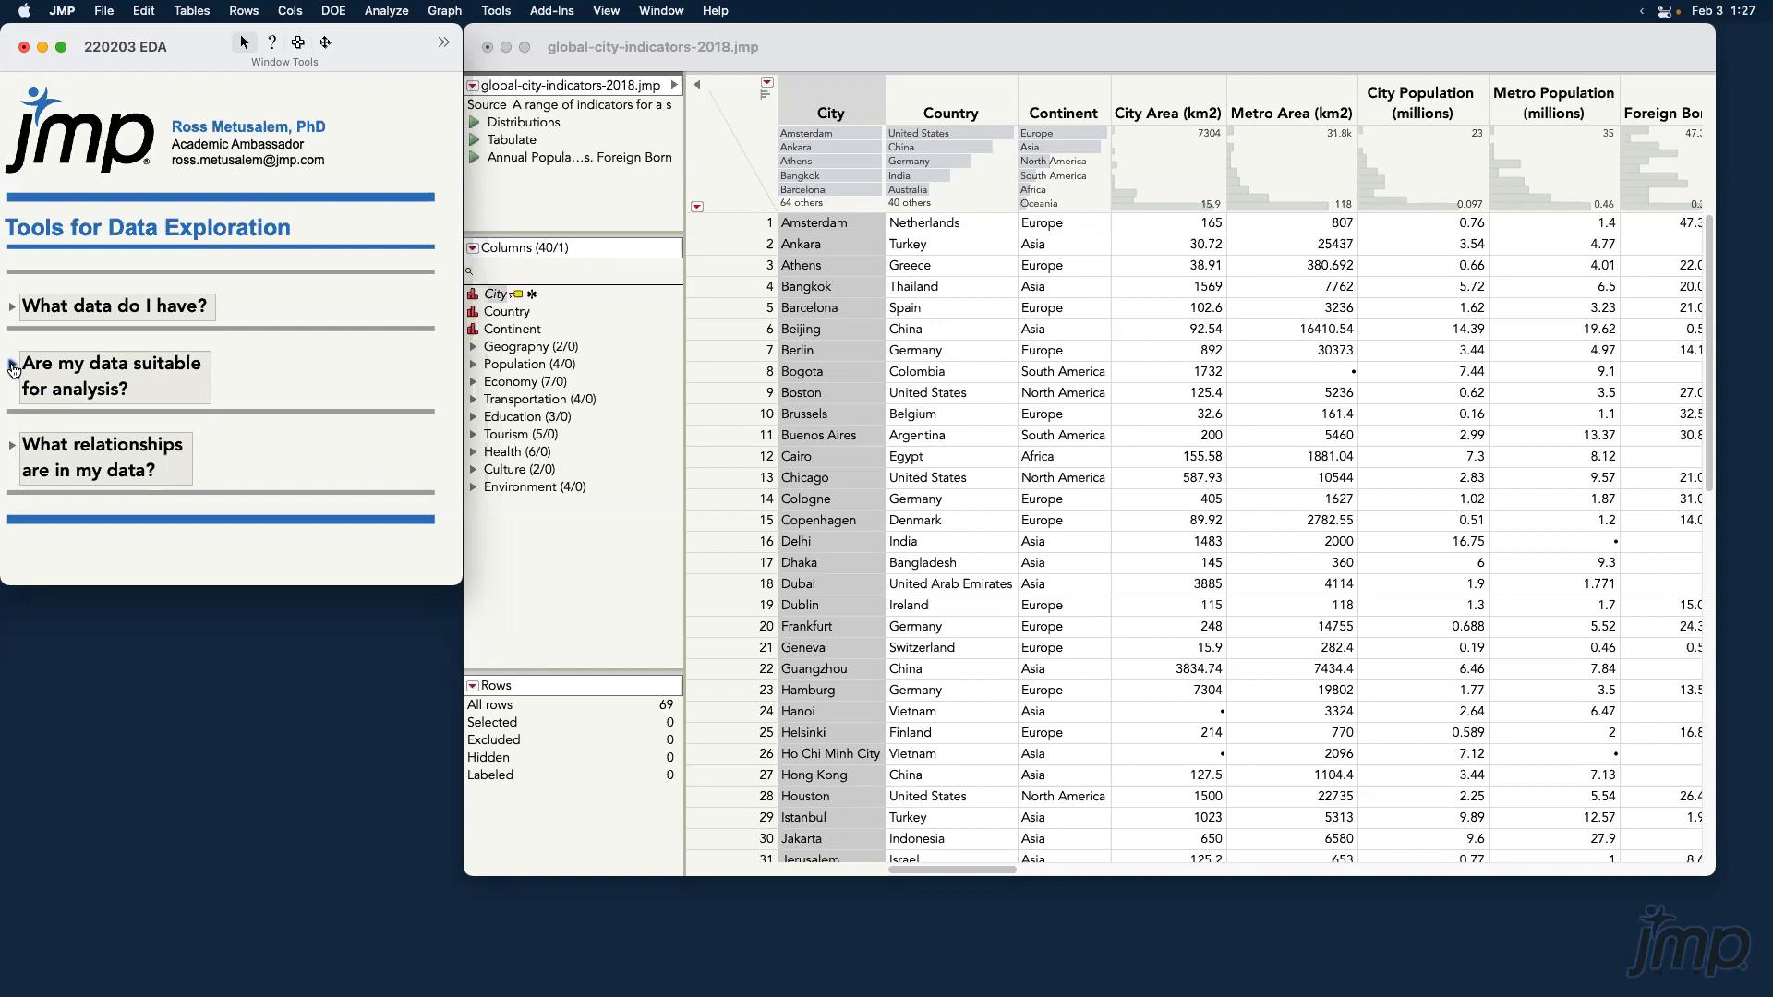
{"action": "left_click", "coordinate": [13, 370]}
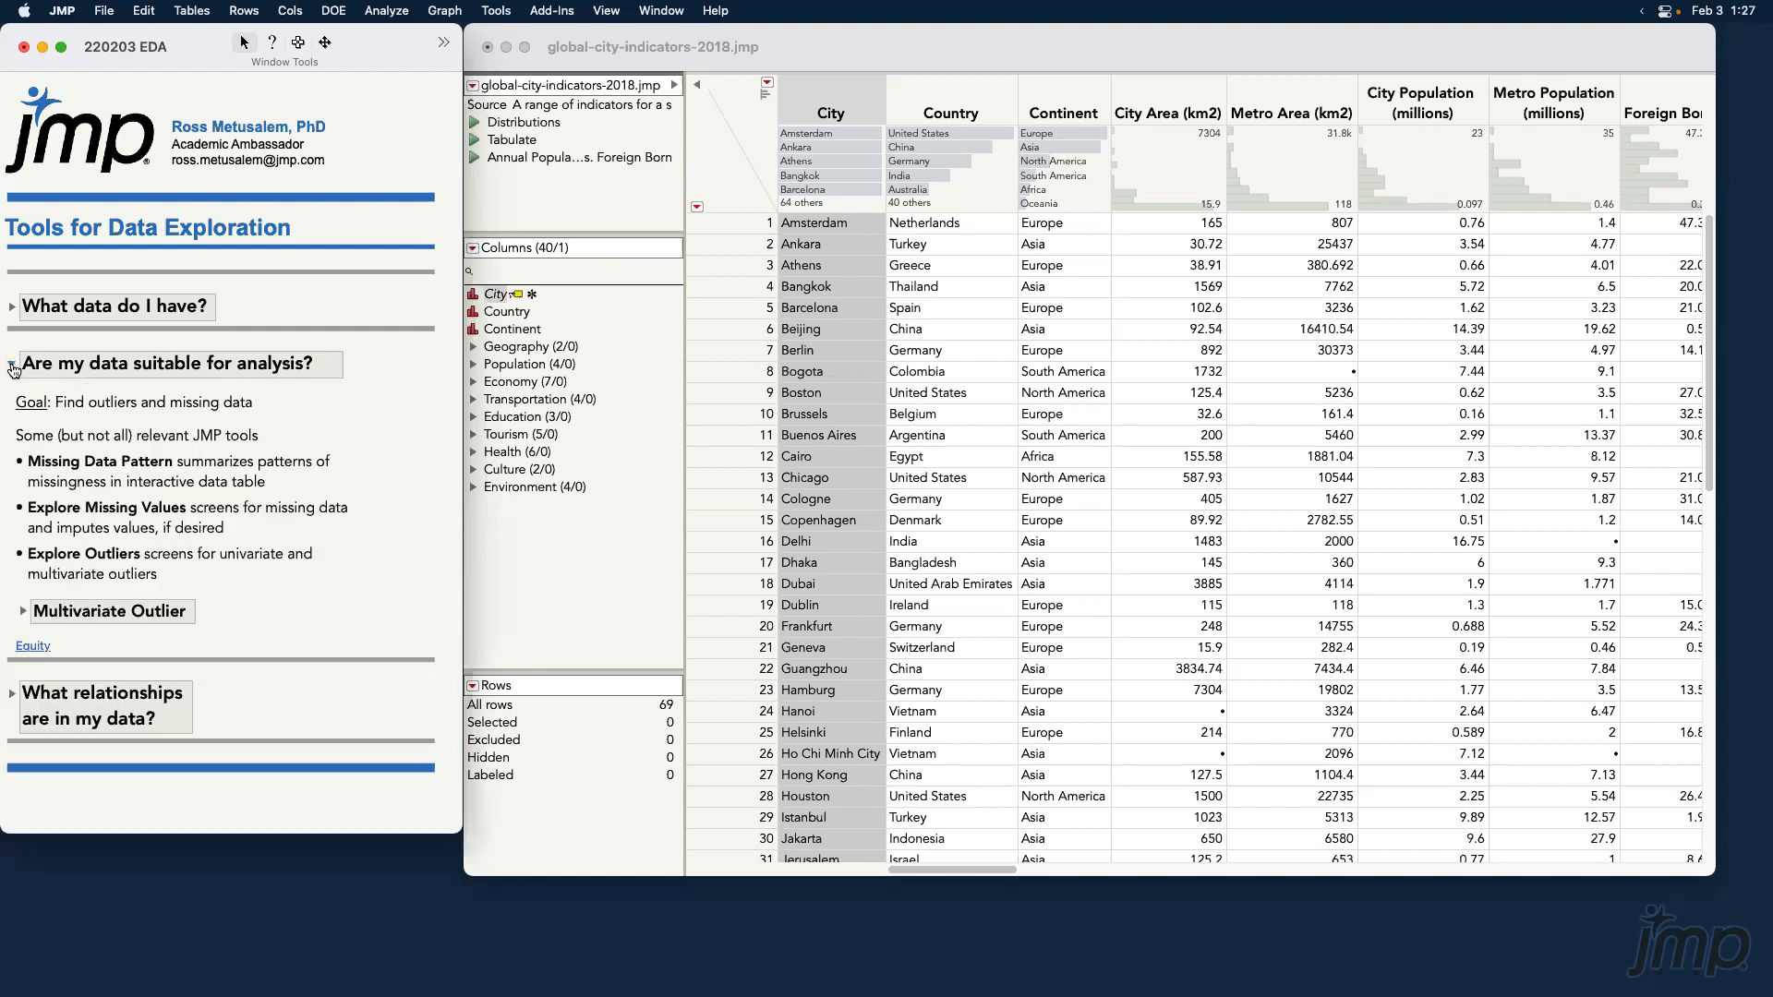
{"action": "triple_click", "coordinate": [215, 406]}
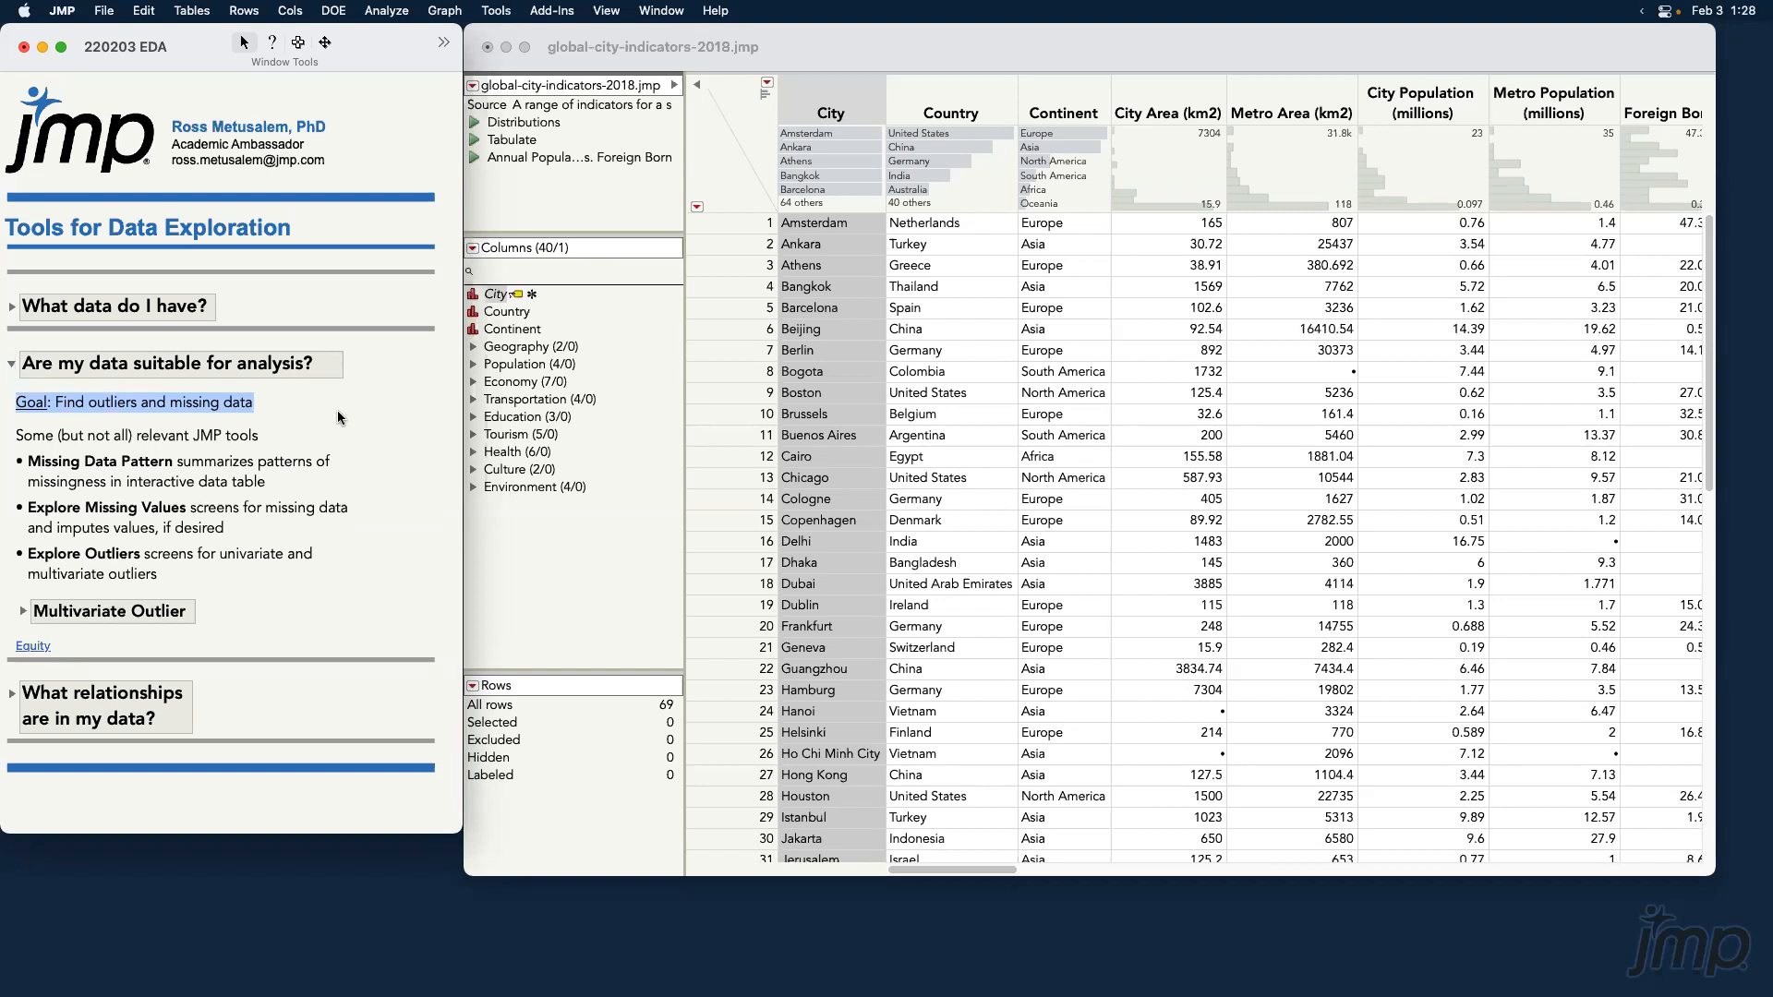
{"action": "left_click", "coordinate": [249, 435]}
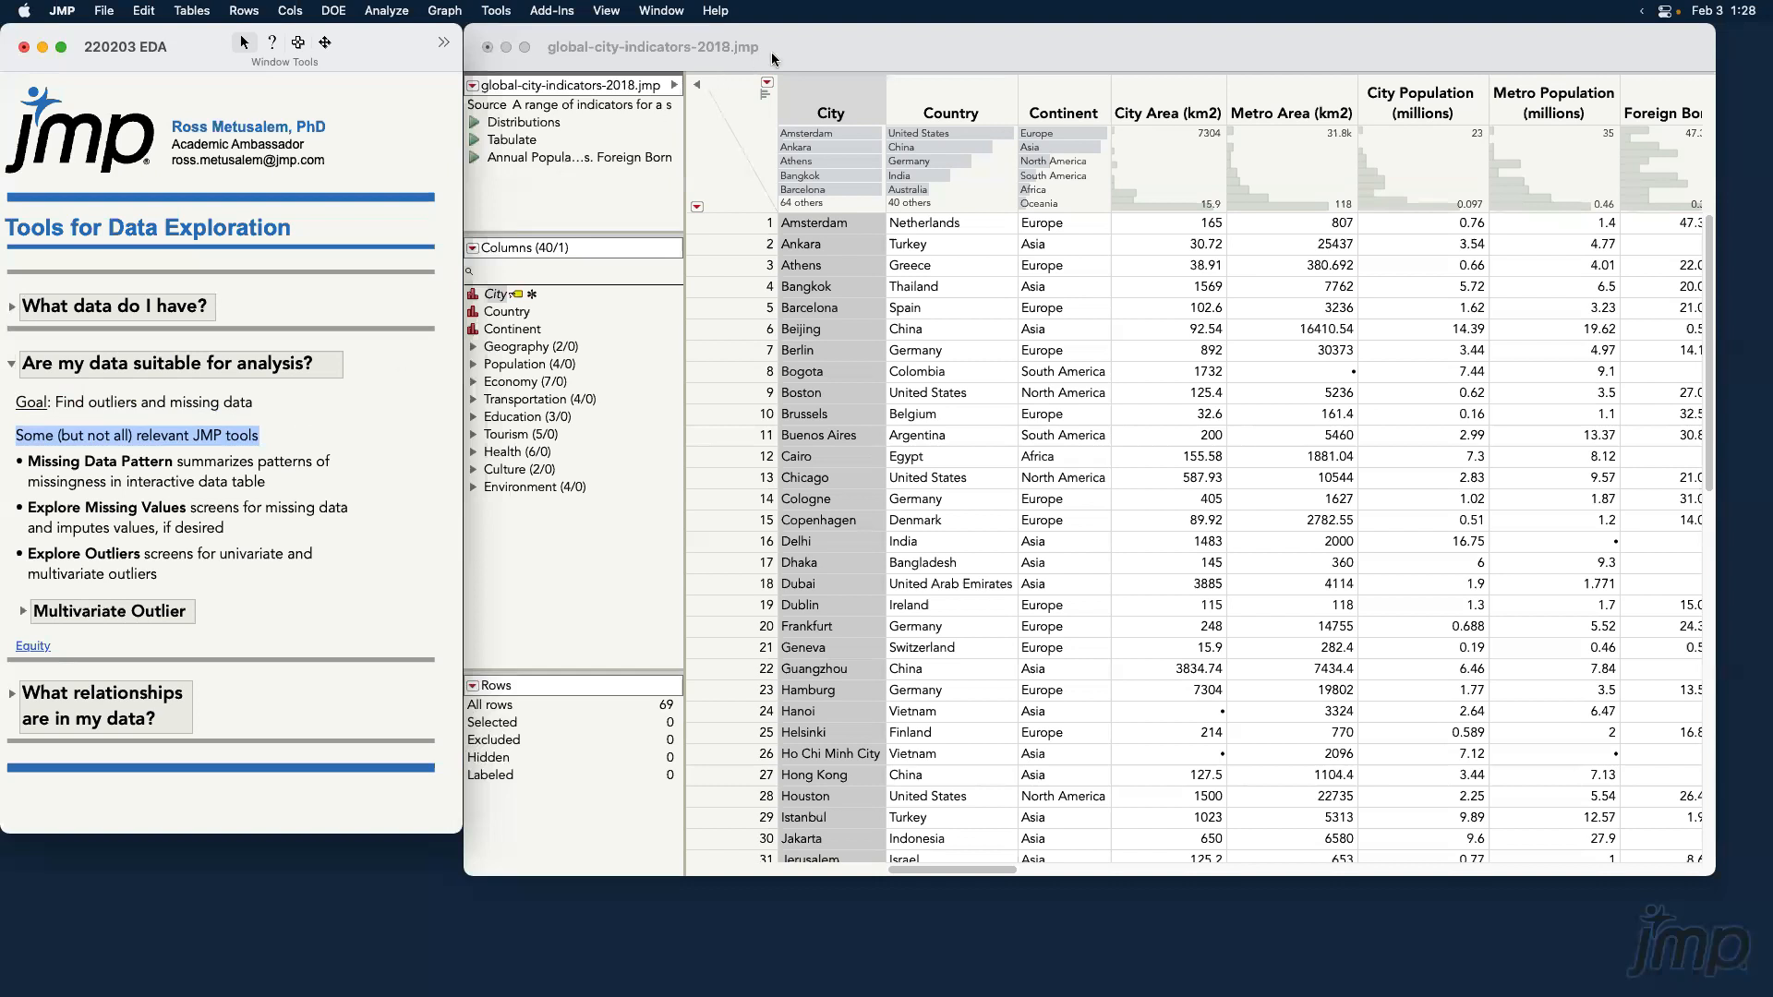
Close the global-city-indicators-2018 data table and open the Equity data table from the journal.
{"action": "left_click", "coordinate": [489, 48]}
{"action": "left_click", "coordinate": [1086, 533]}
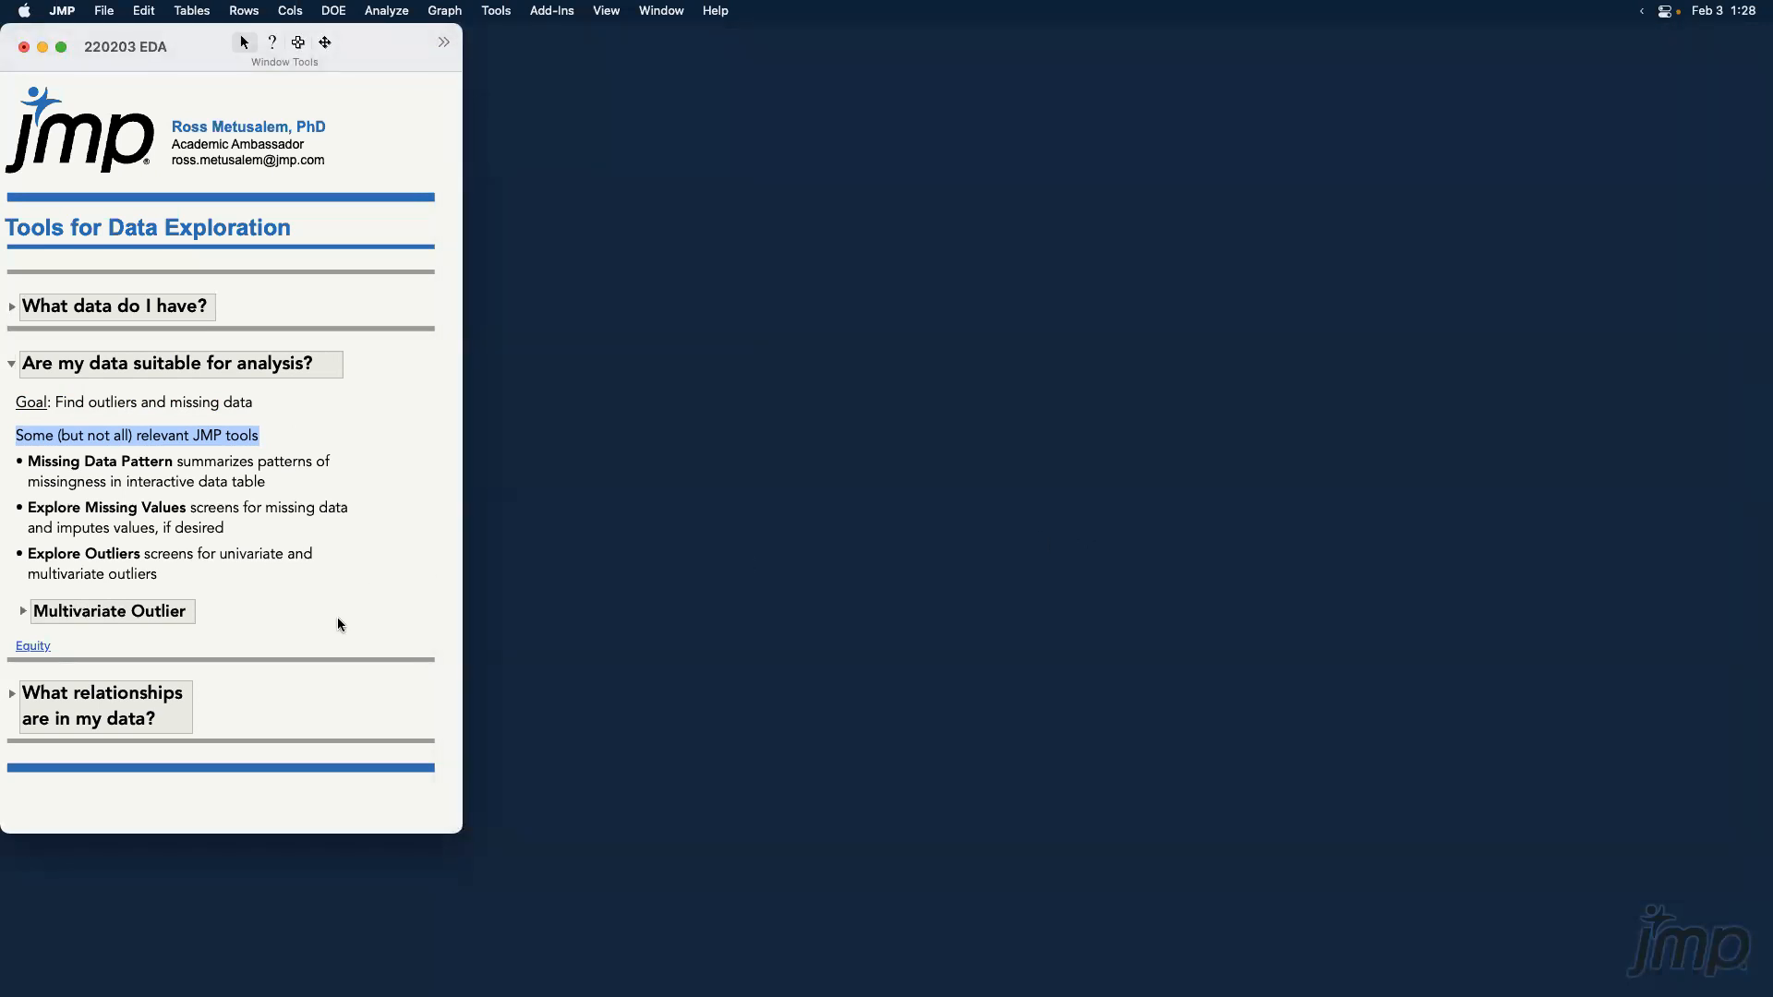
{"action": "left_click", "coordinate": [37, 647]}
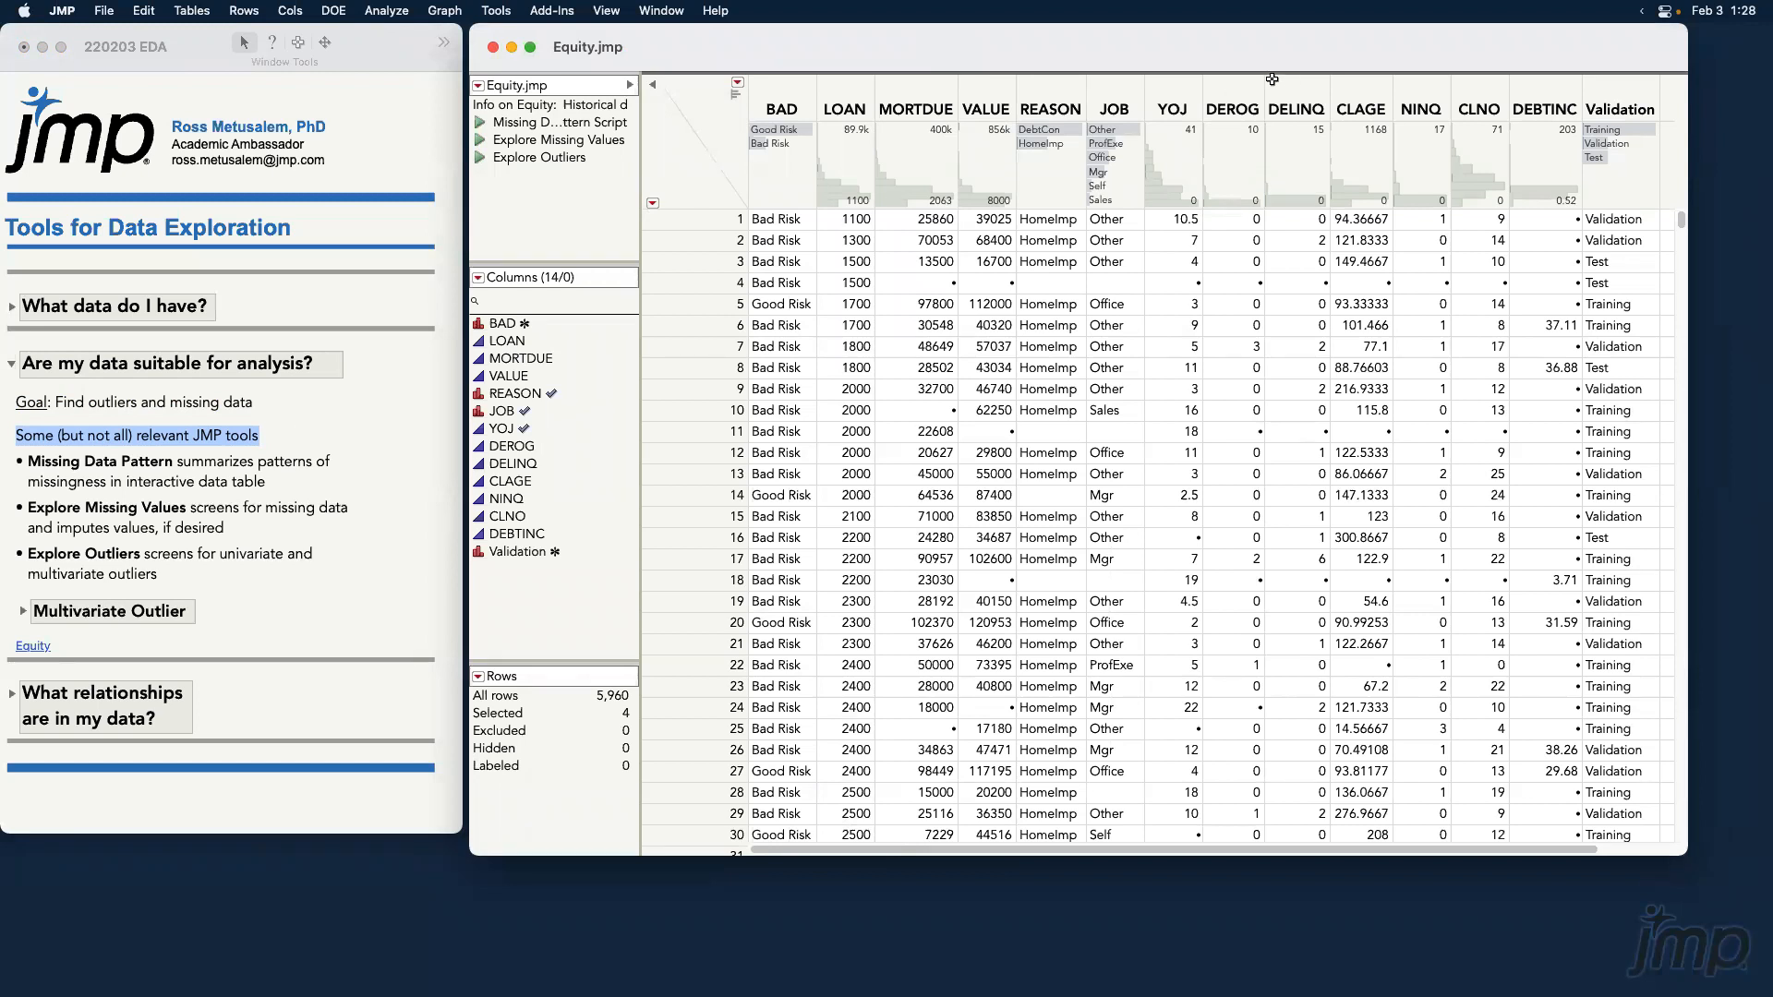
Examine the BAD, LOAN, MORTDUE and VALUE columns and the DEROG through CLNO columns of the Equity table.
{"action": "left_click", "coordinate": [783, 108]}
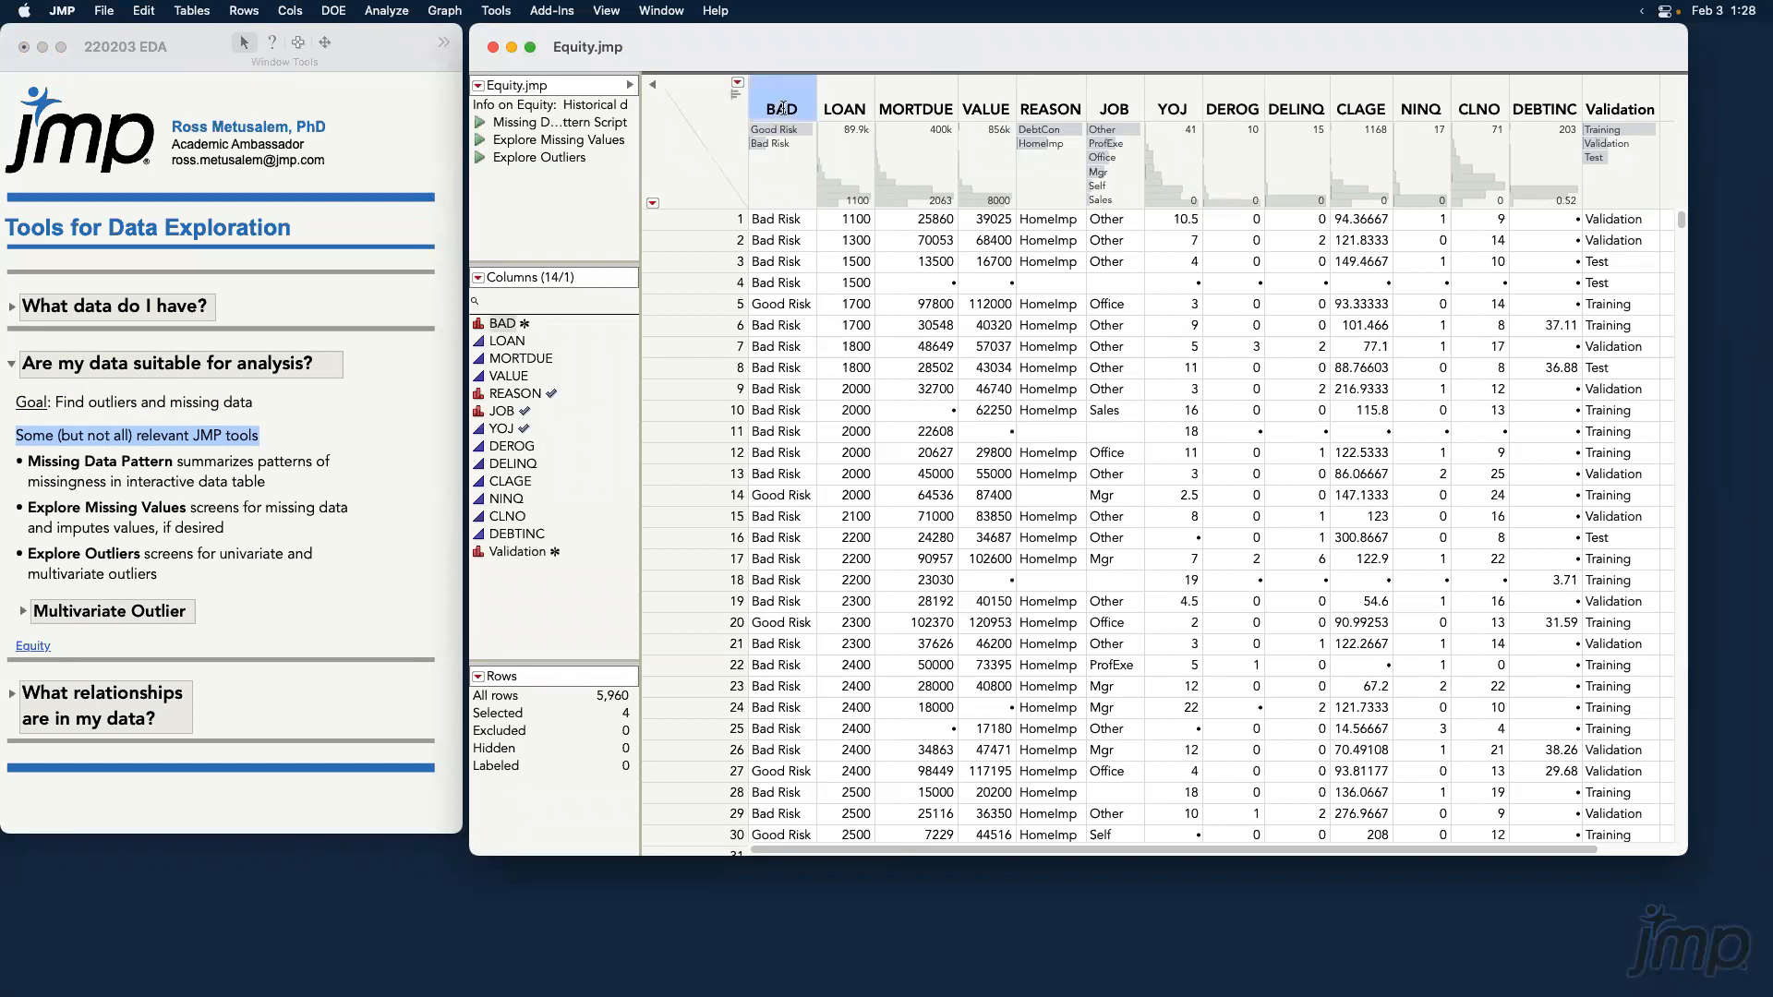
{"action": "left_click", "coordinate": [705, 181]}
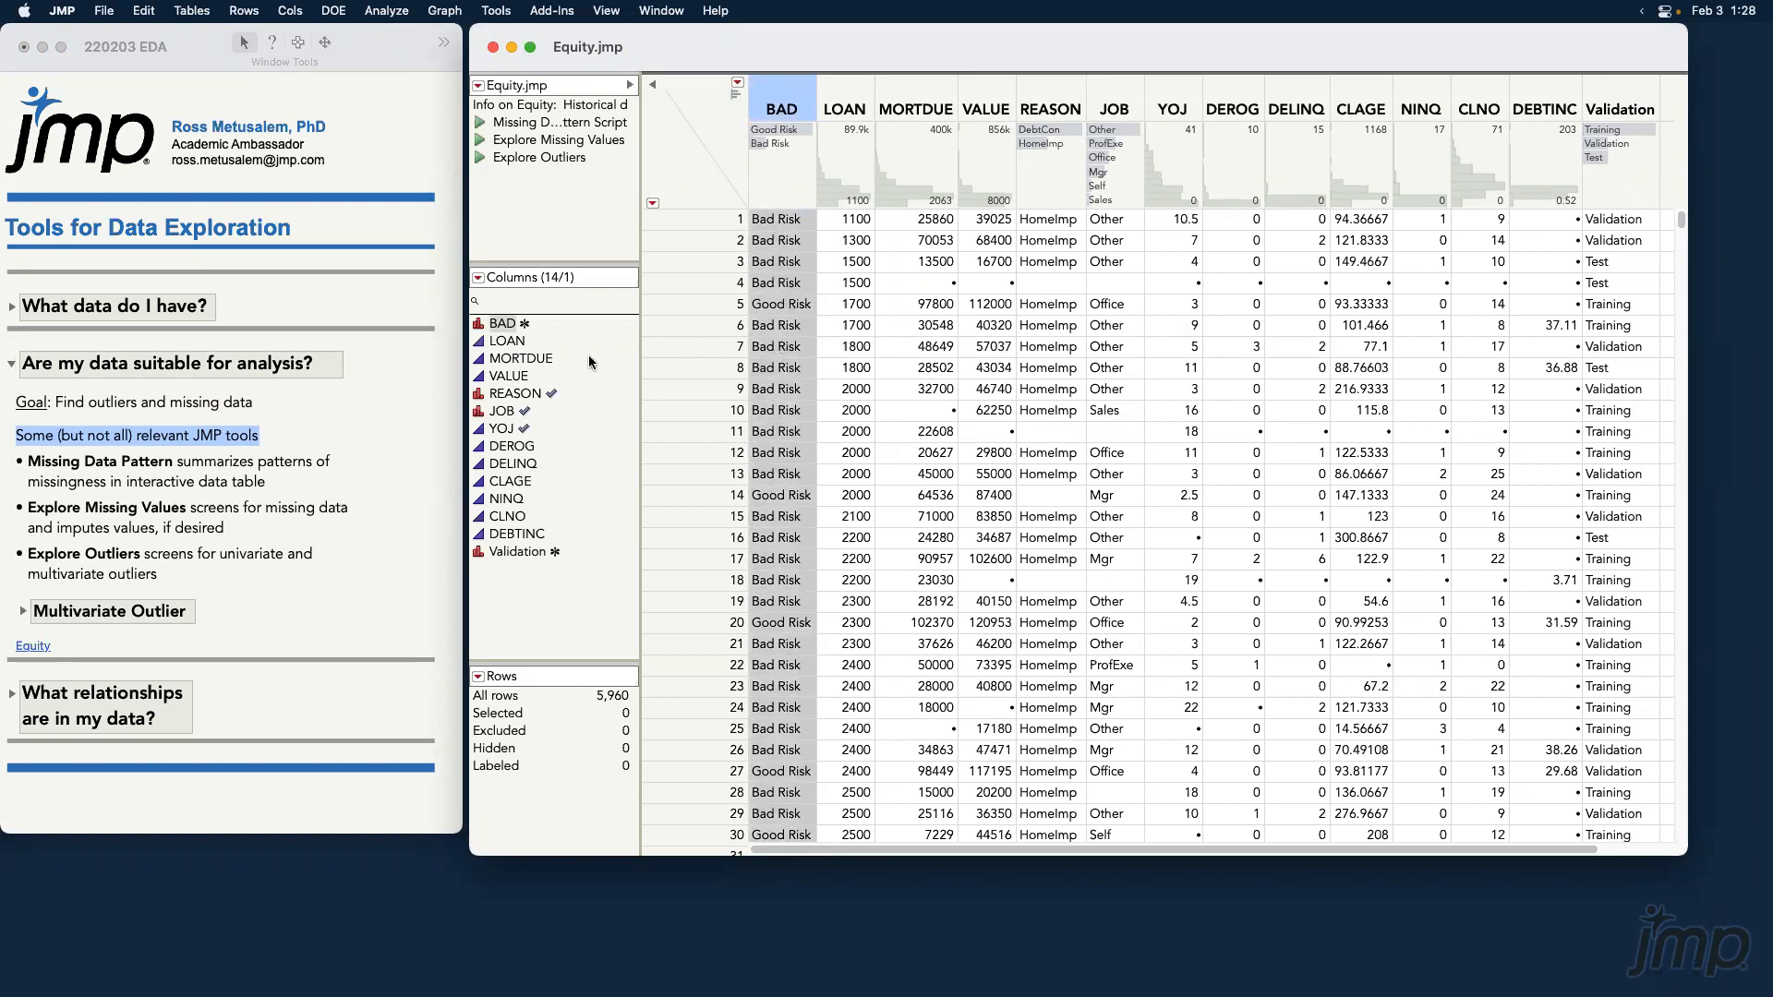
{"action": "left_click", "coordinate": [848, 108]}
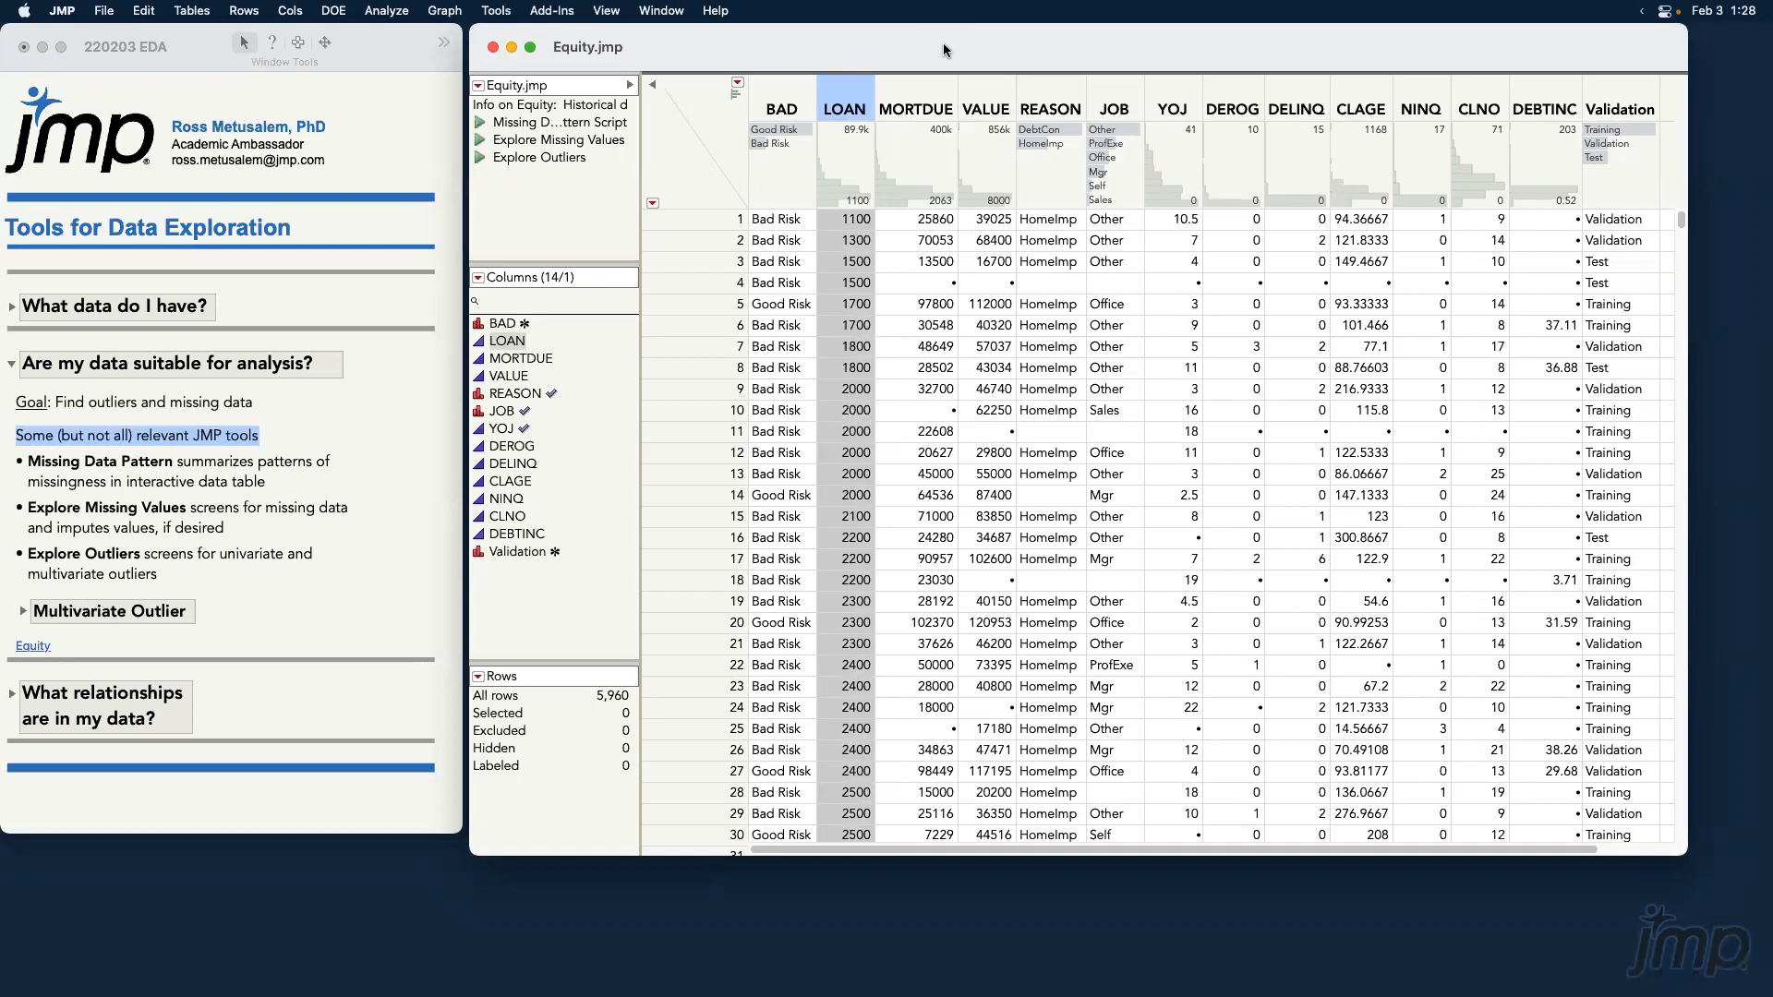
{"action": "left_click", "coordinate": [918, 92]}
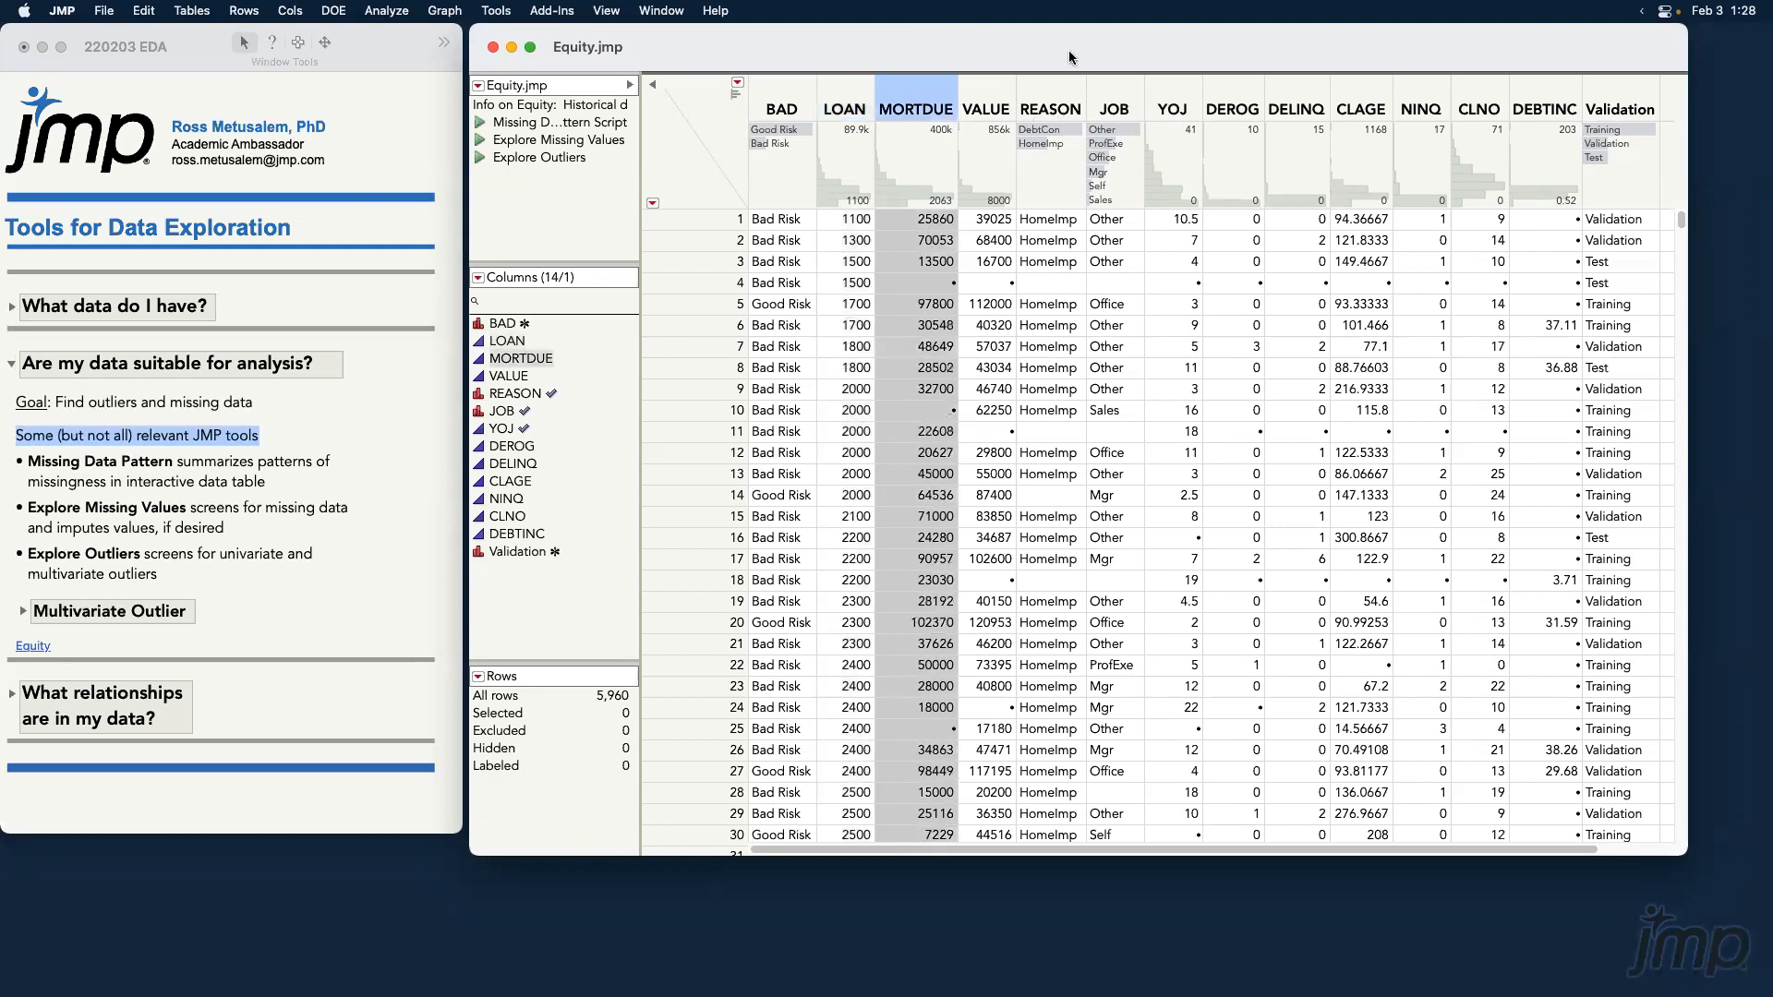
{"action": "left_click", "coordinate": [986, 92]}
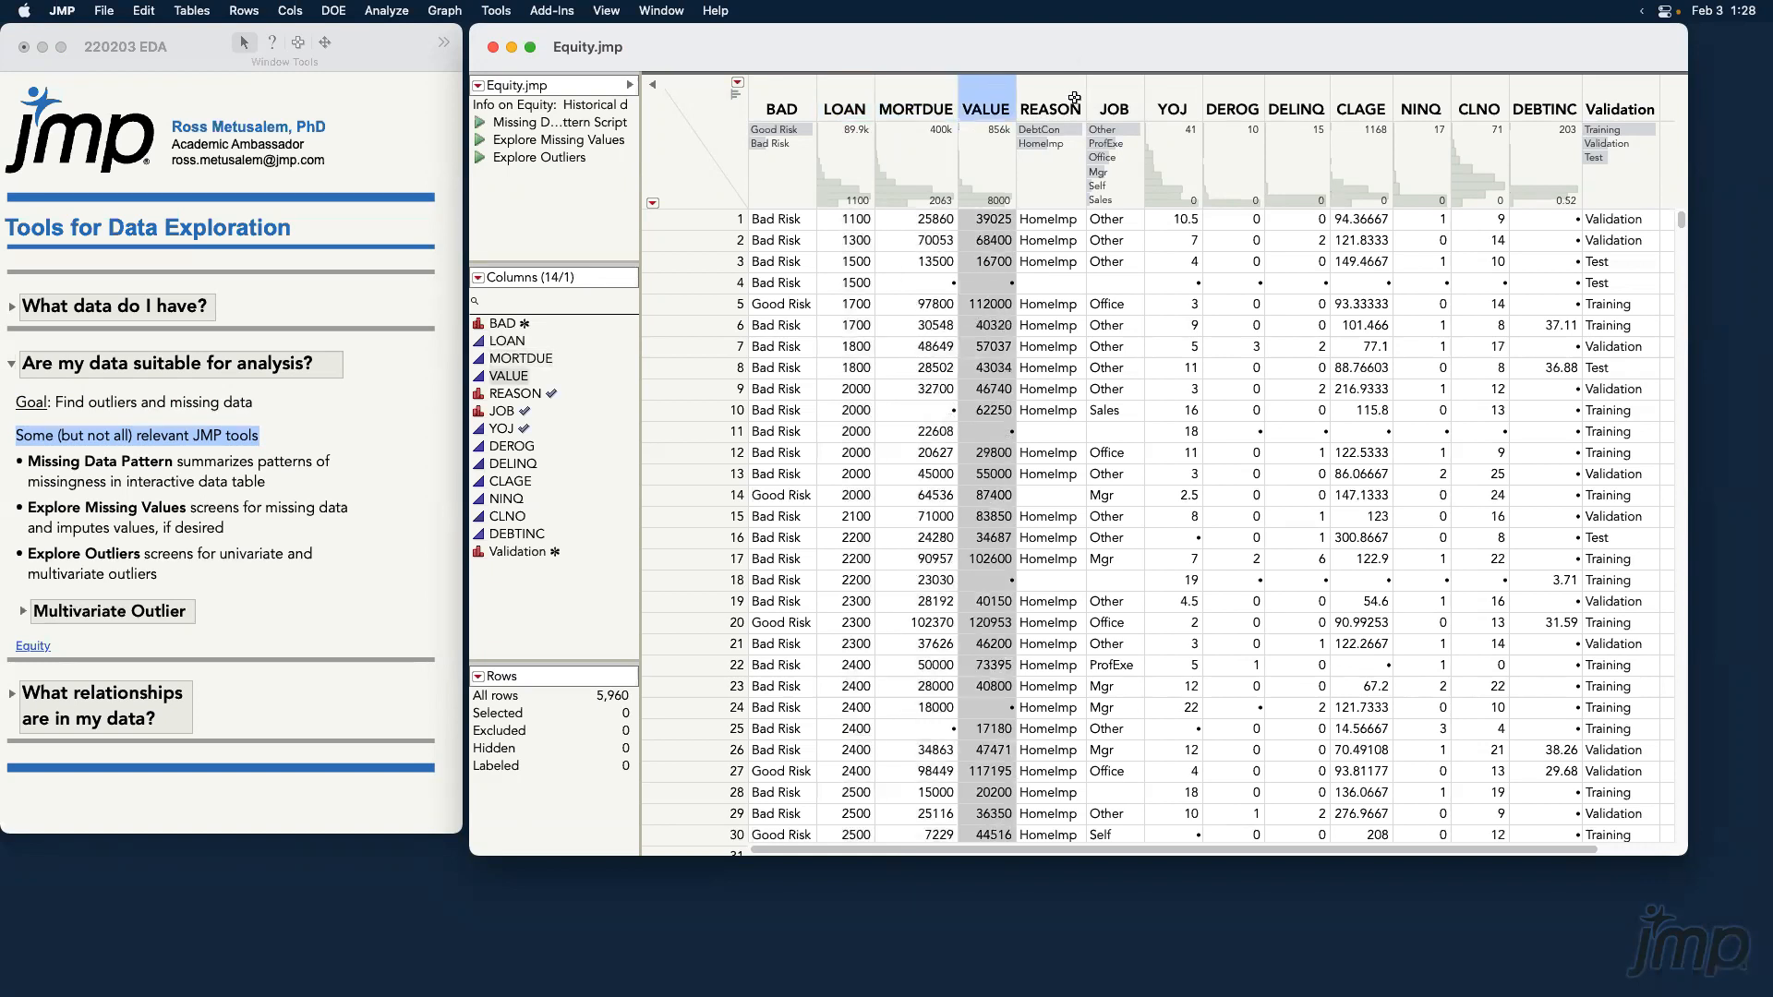
{"action": "left_click_drag", "start_coordinate": [1244, 95], "coordinate": [1468, 97]}
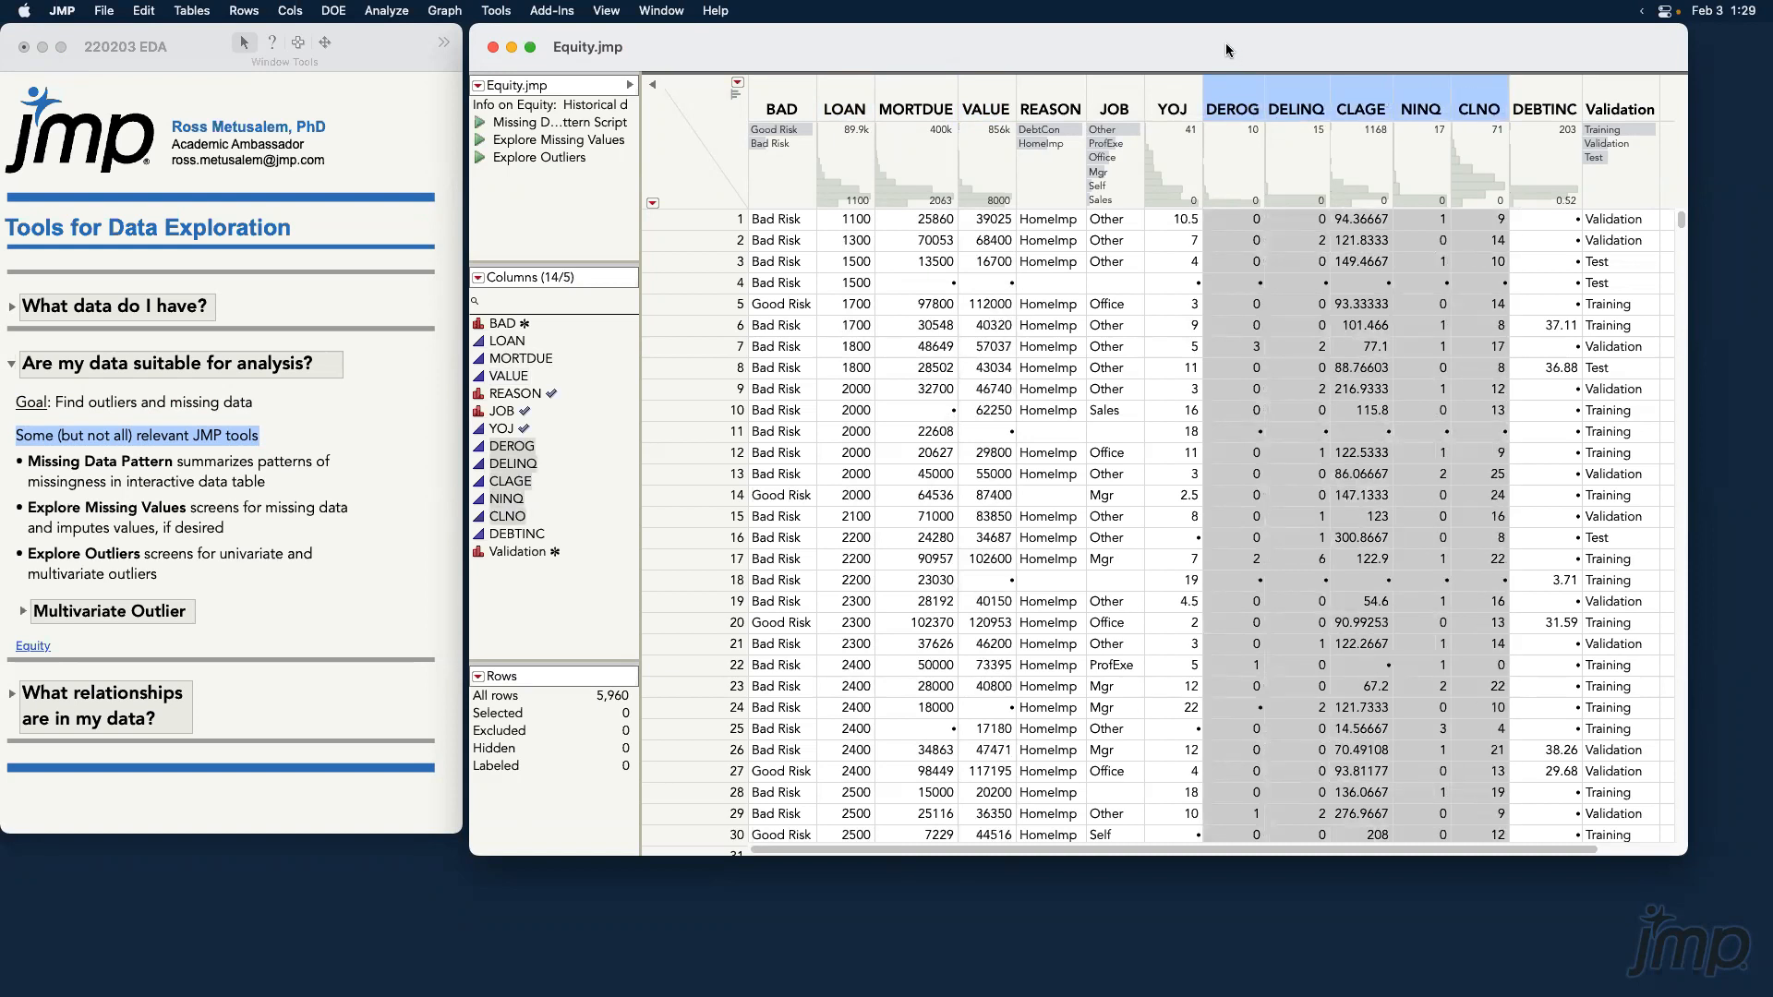
{"action": "left_click", "coordinate": [719, 140]}
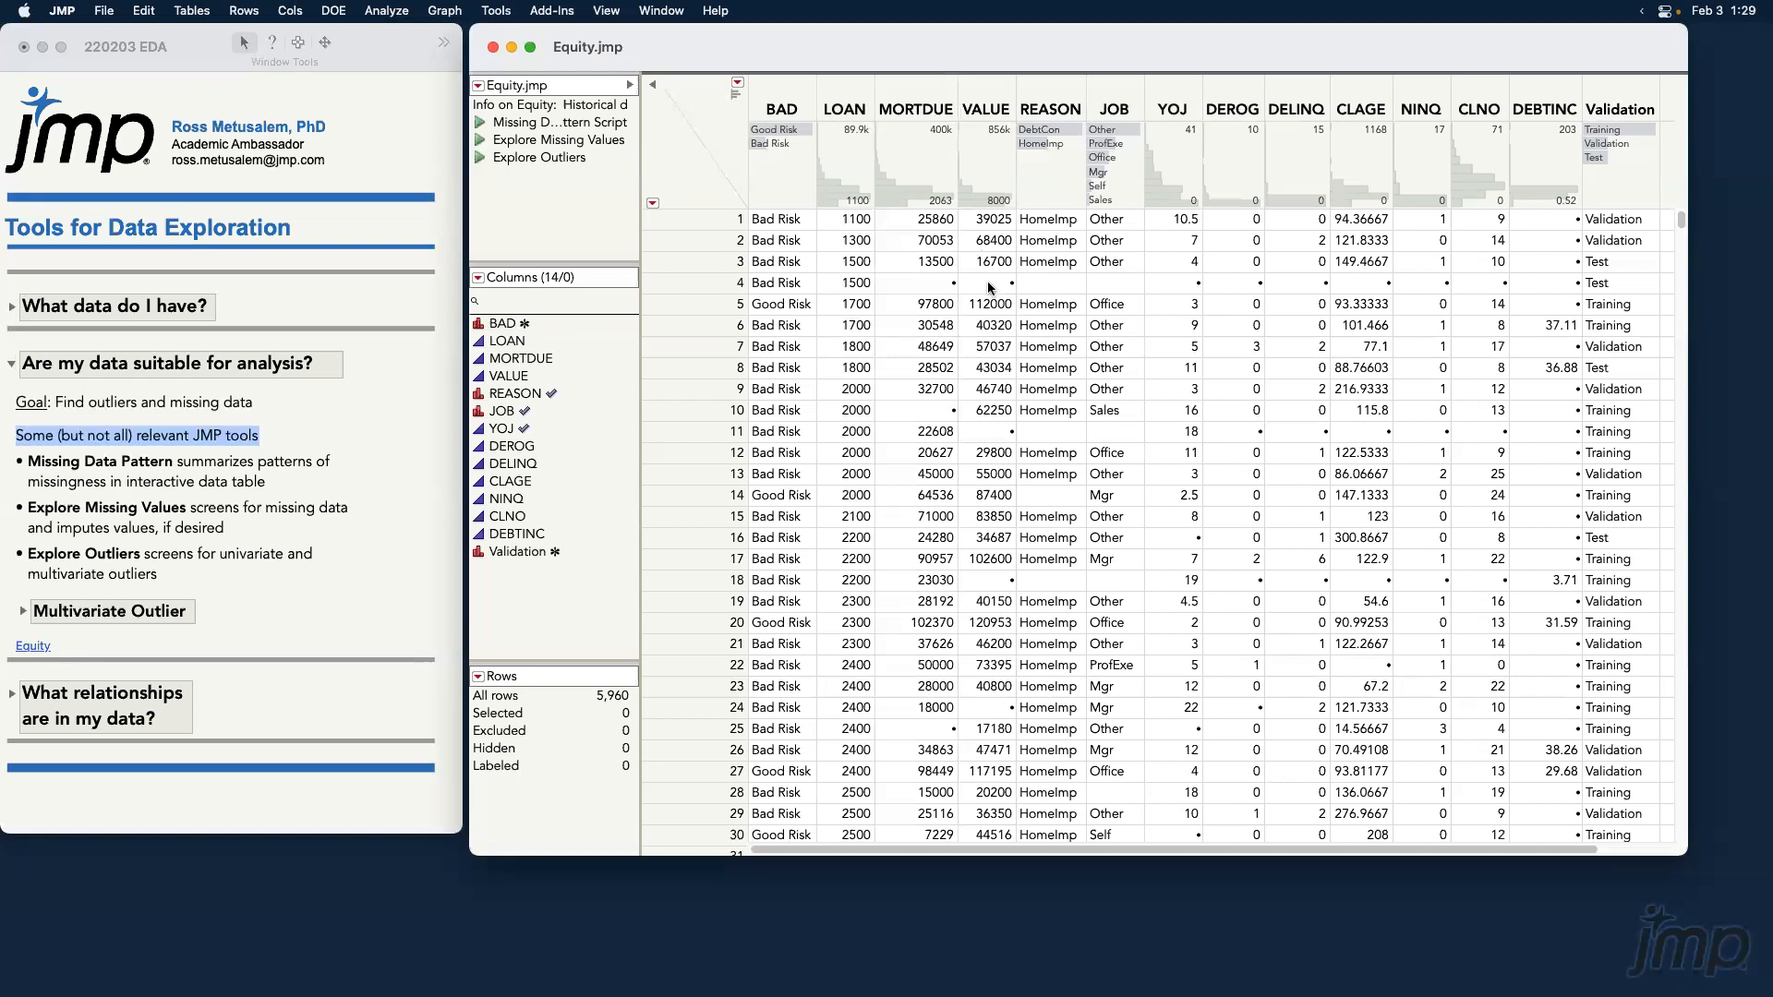
Inspect the missing MORTDUE, VALUE, JOB and REASON cells in row 4, and clear the selection.
{"action": "left_click", "coordinate": [940, 281]}
{"action": "left_click", "coordinate": [997, 283]}
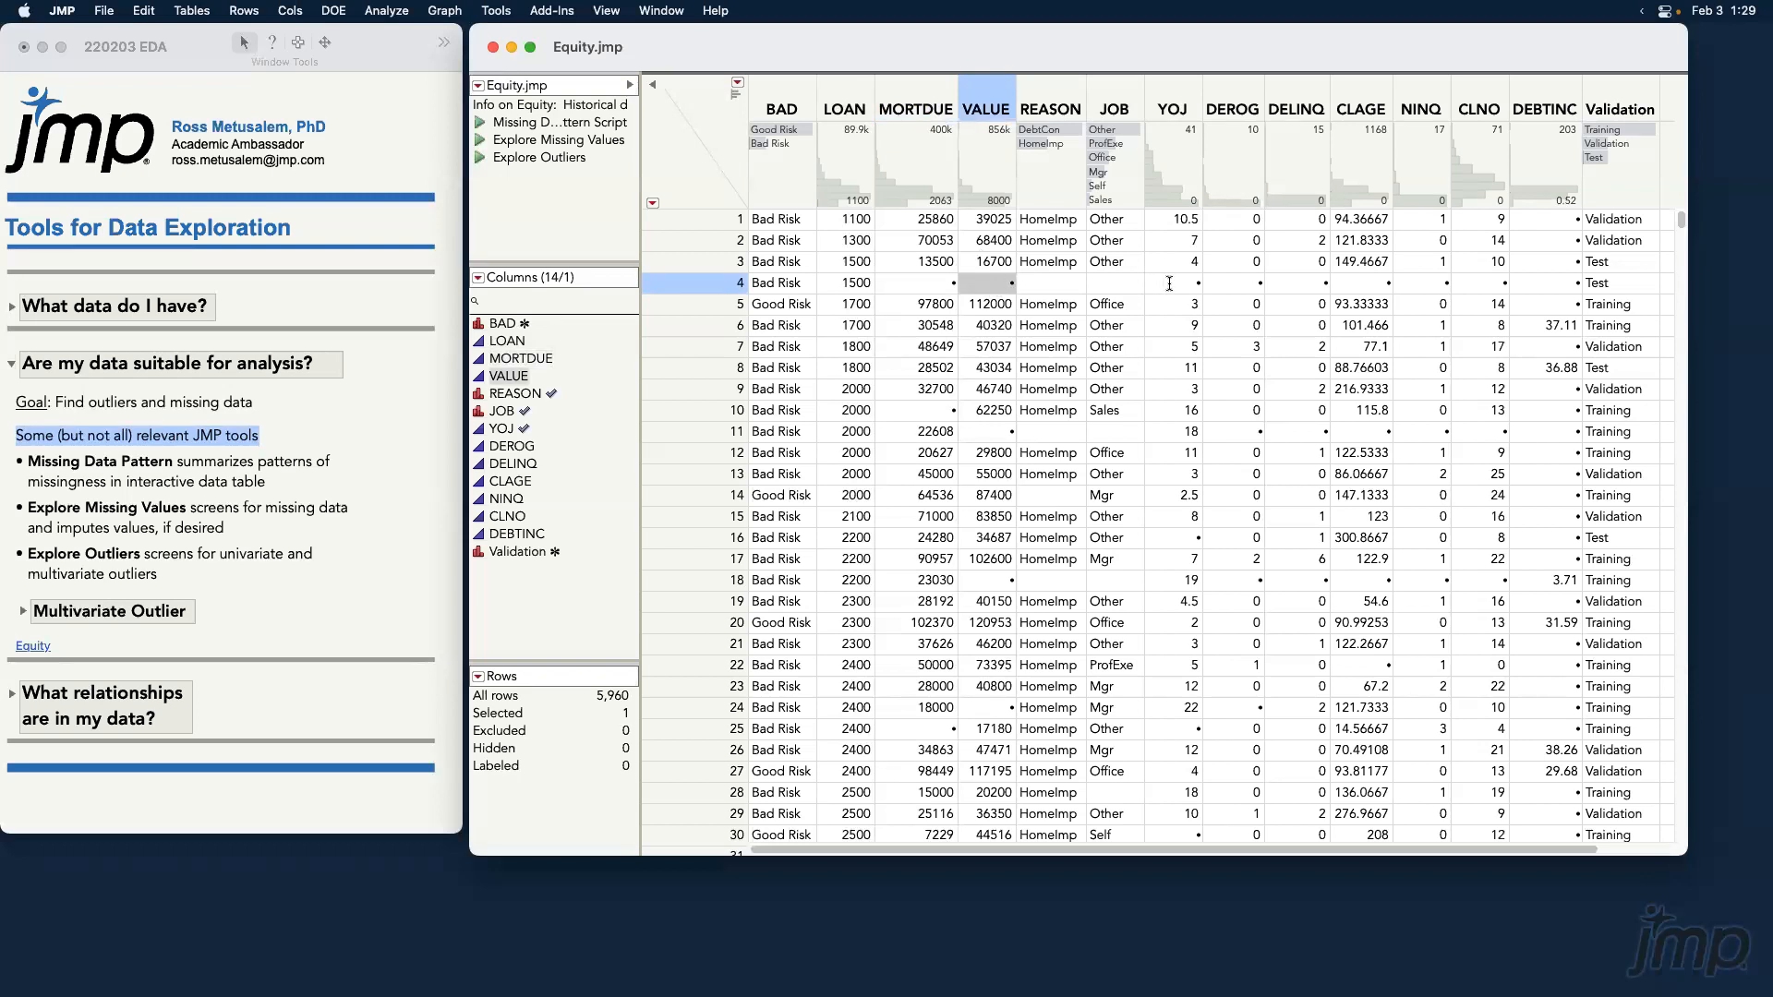
{"action": "left_click", "coordinate": [1128, 282]}
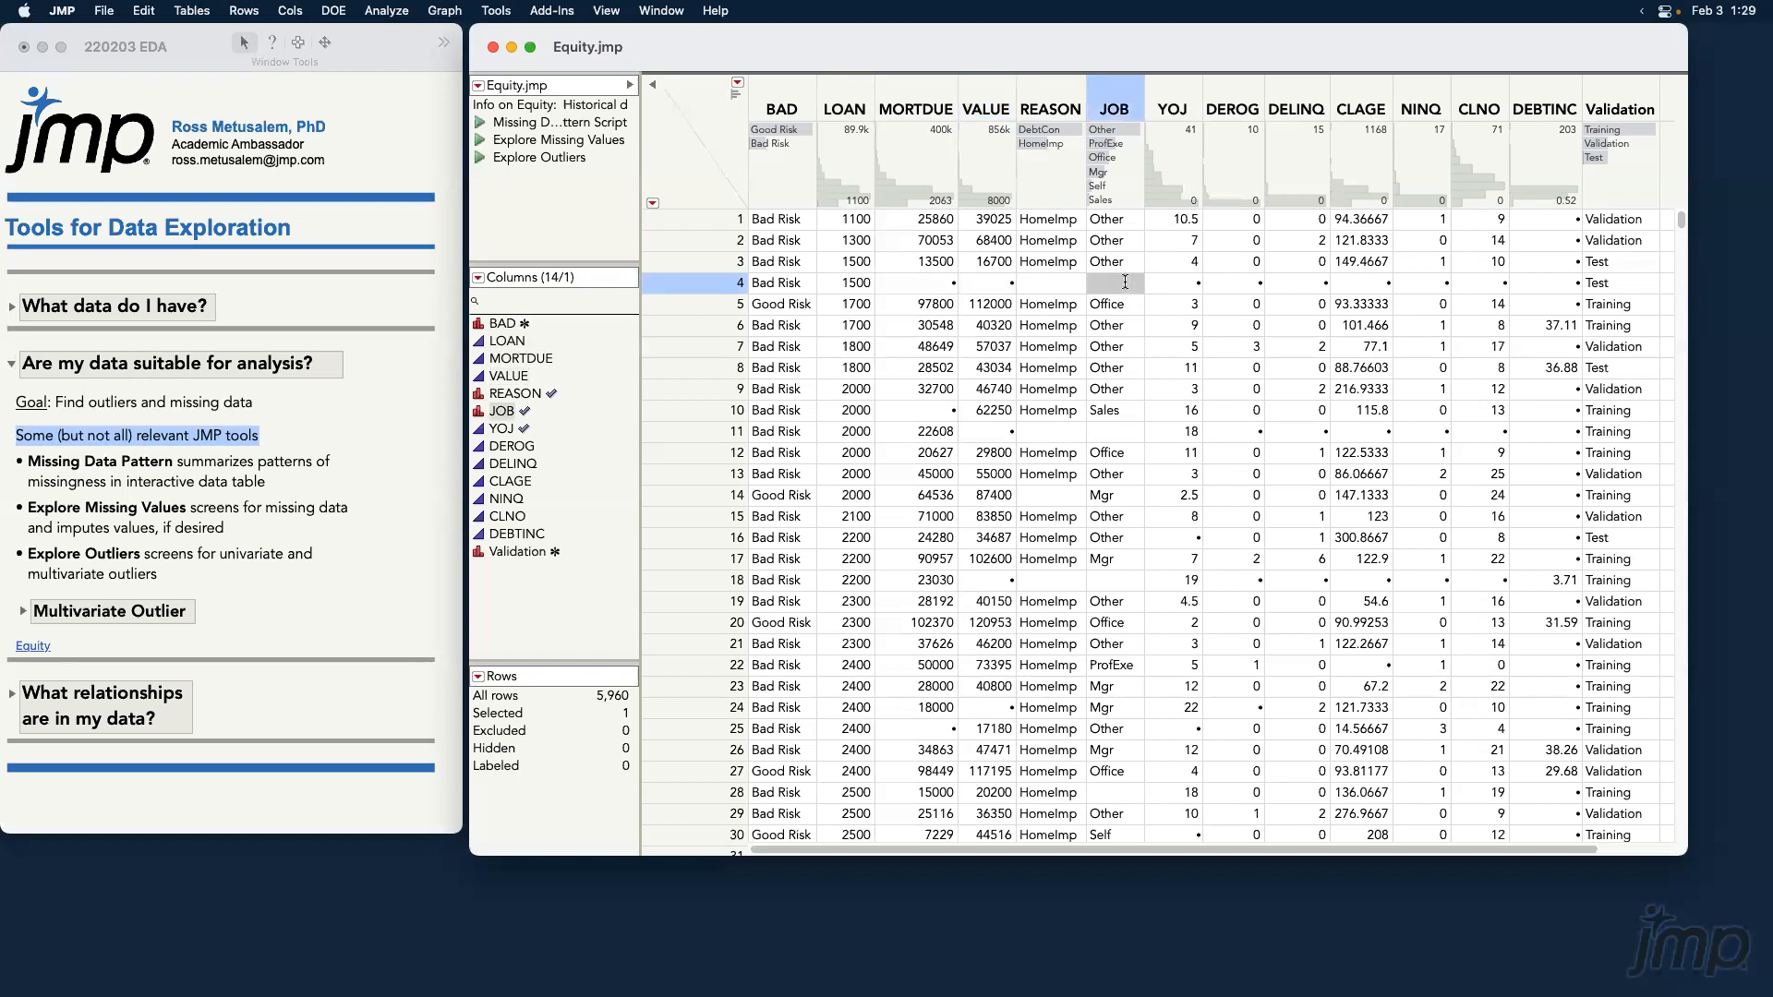
{"action": "left_click", "coordinate": [1080, 282]}
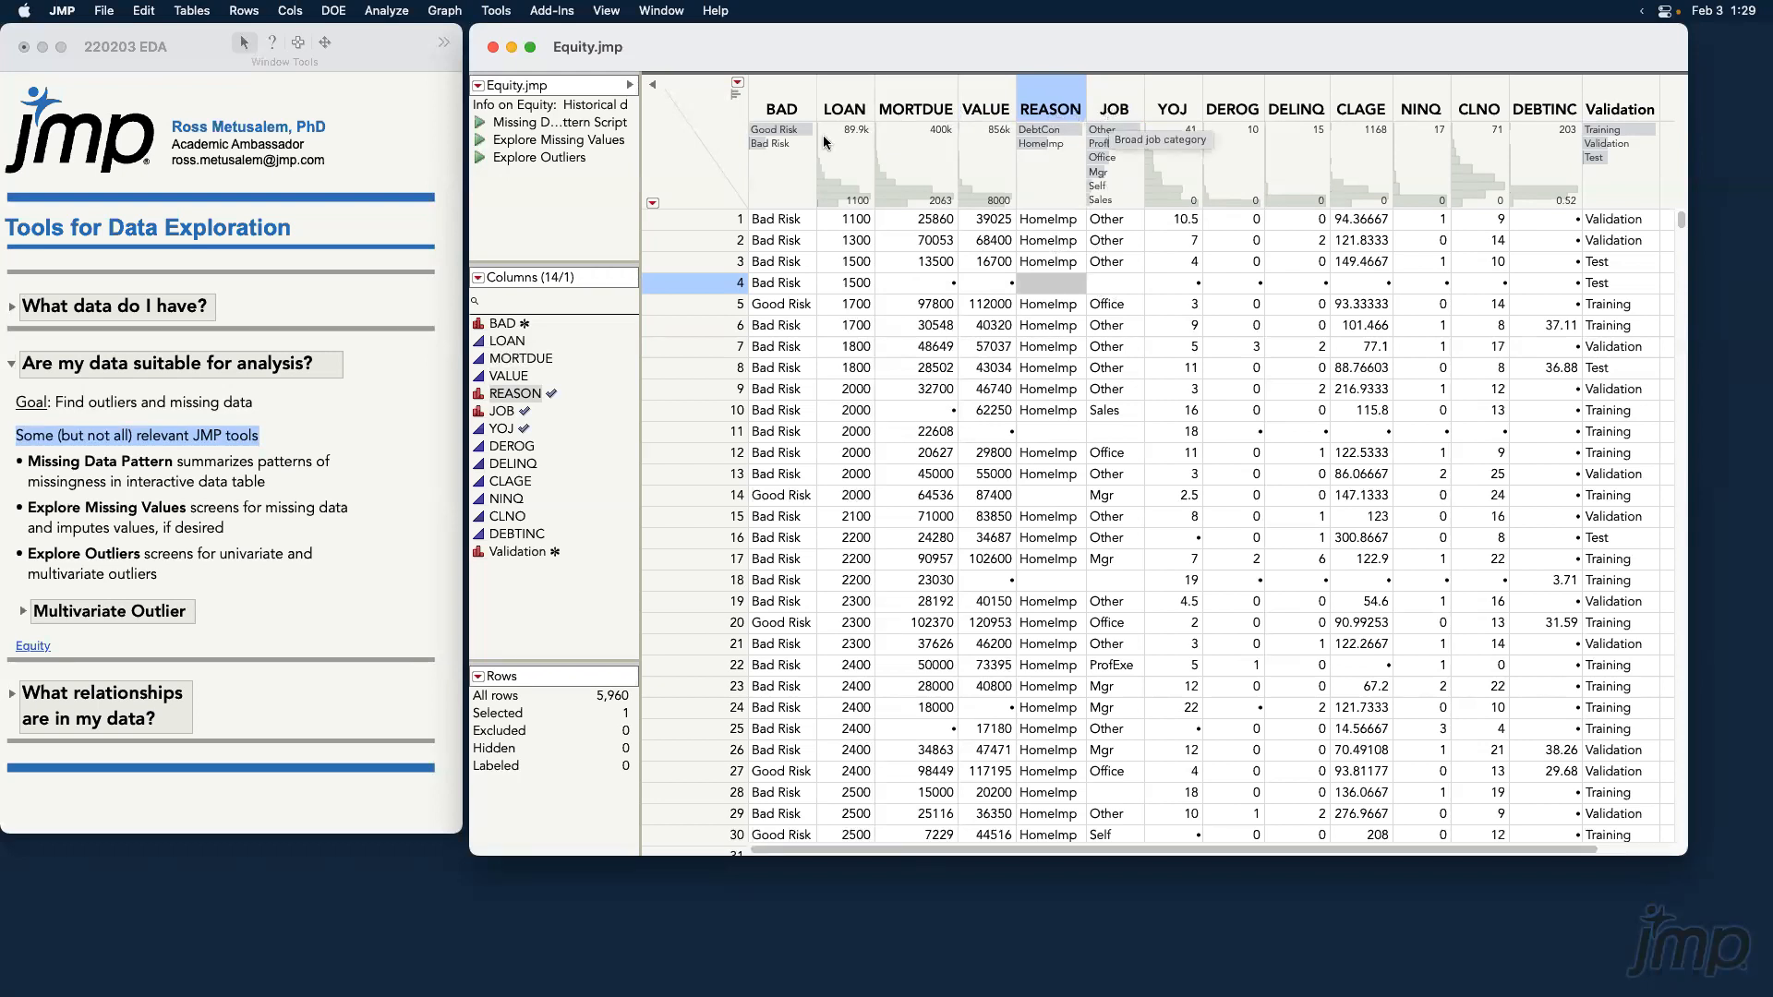
{"action": "left_click", "coordinate": [728, 141]}
{"action": "left_click", "coordinate": [679, 177]}
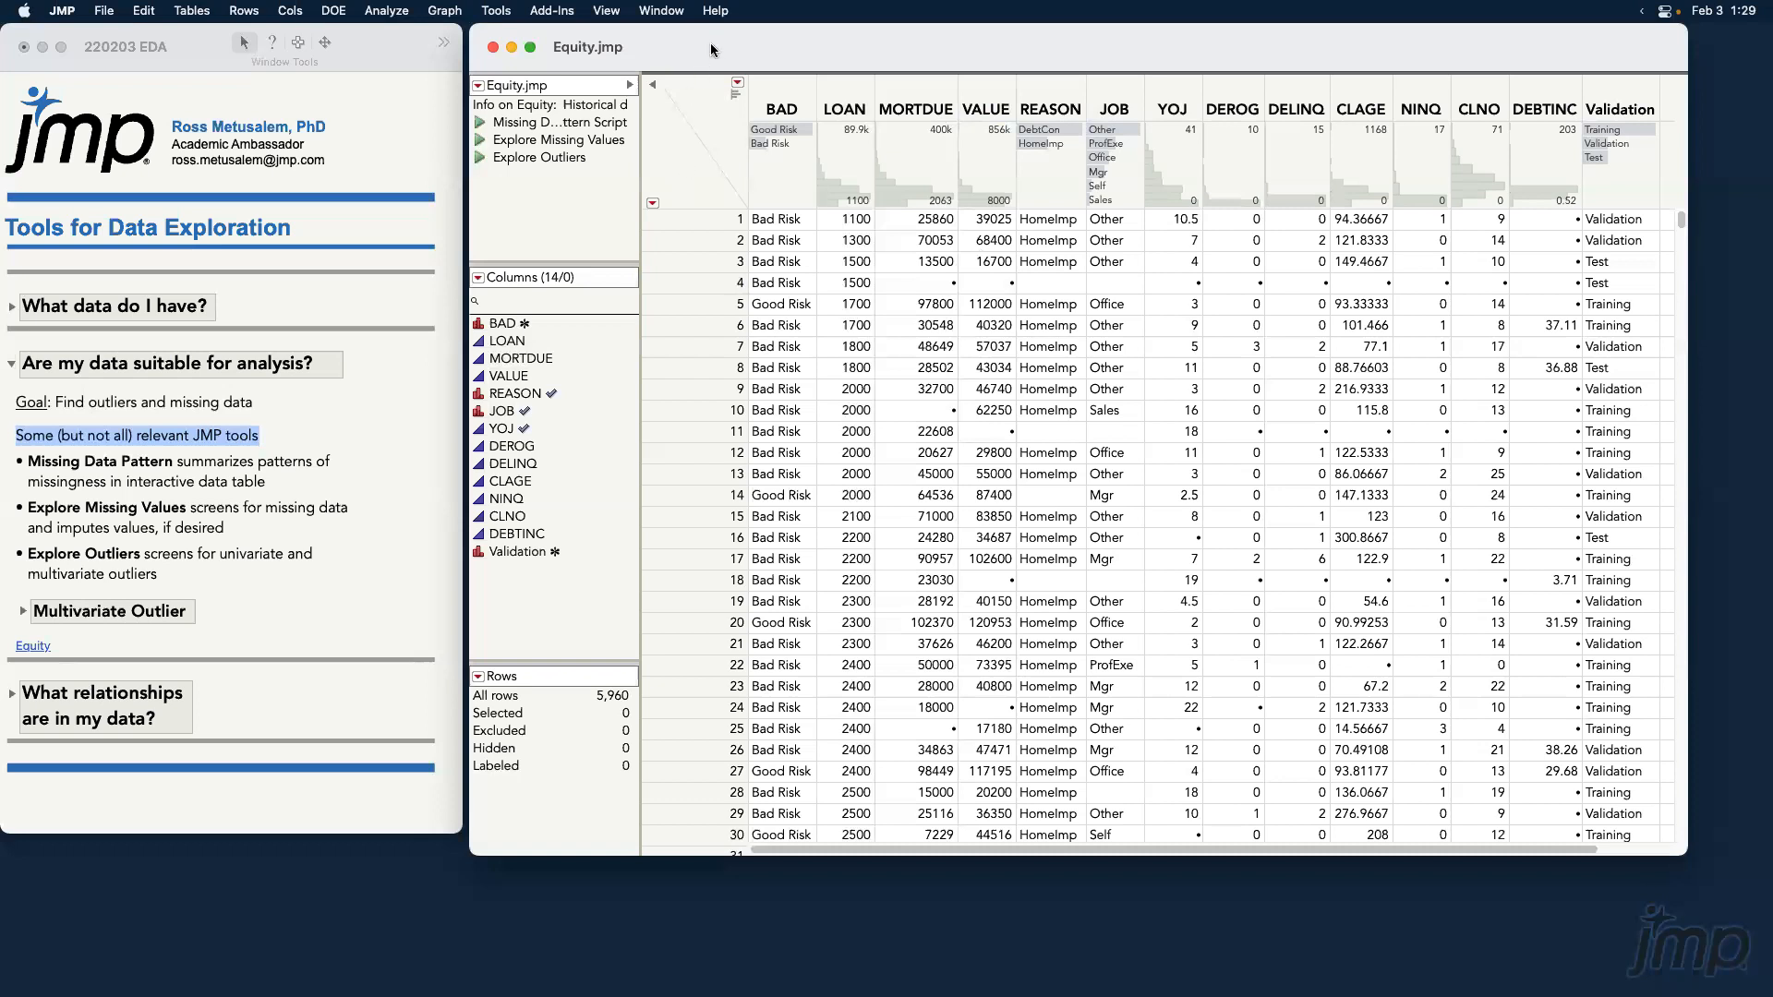
Highlight the Missing Data Pattern description in the journal and switch to the Equity table.
{"action": "left_click", "coordinate": [259, 473]}
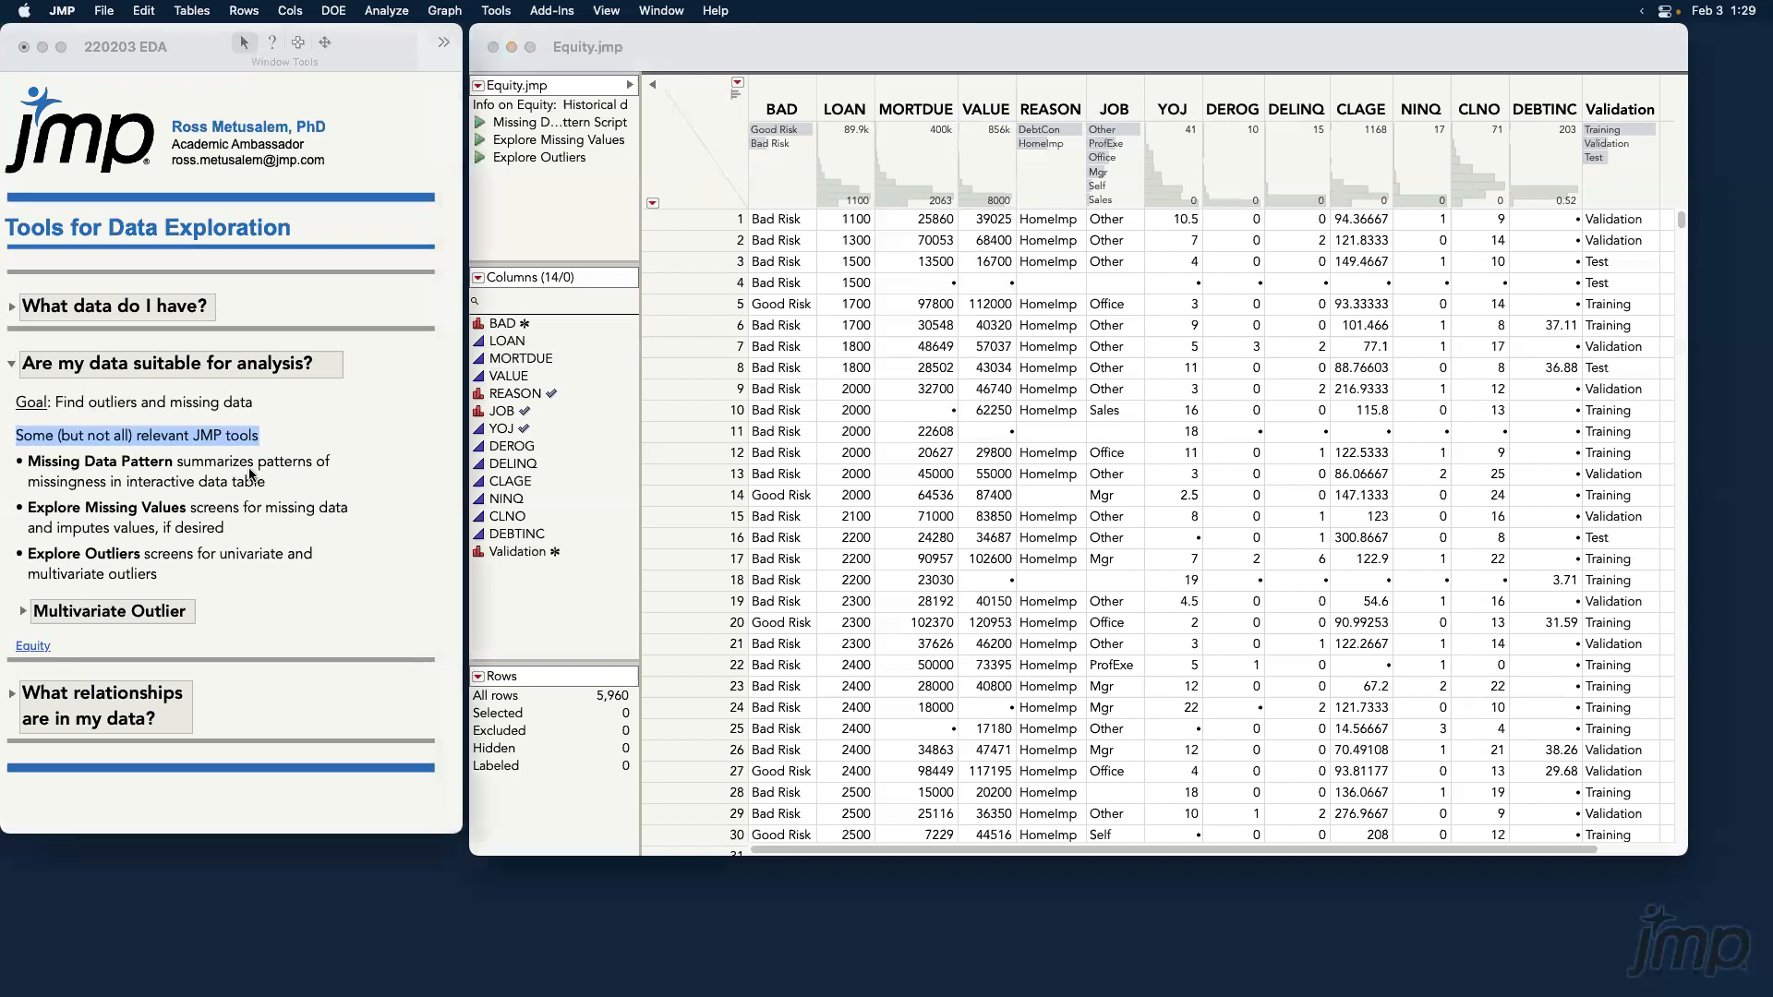
{"action": "triple_click", "coordinate": [208, 479]}
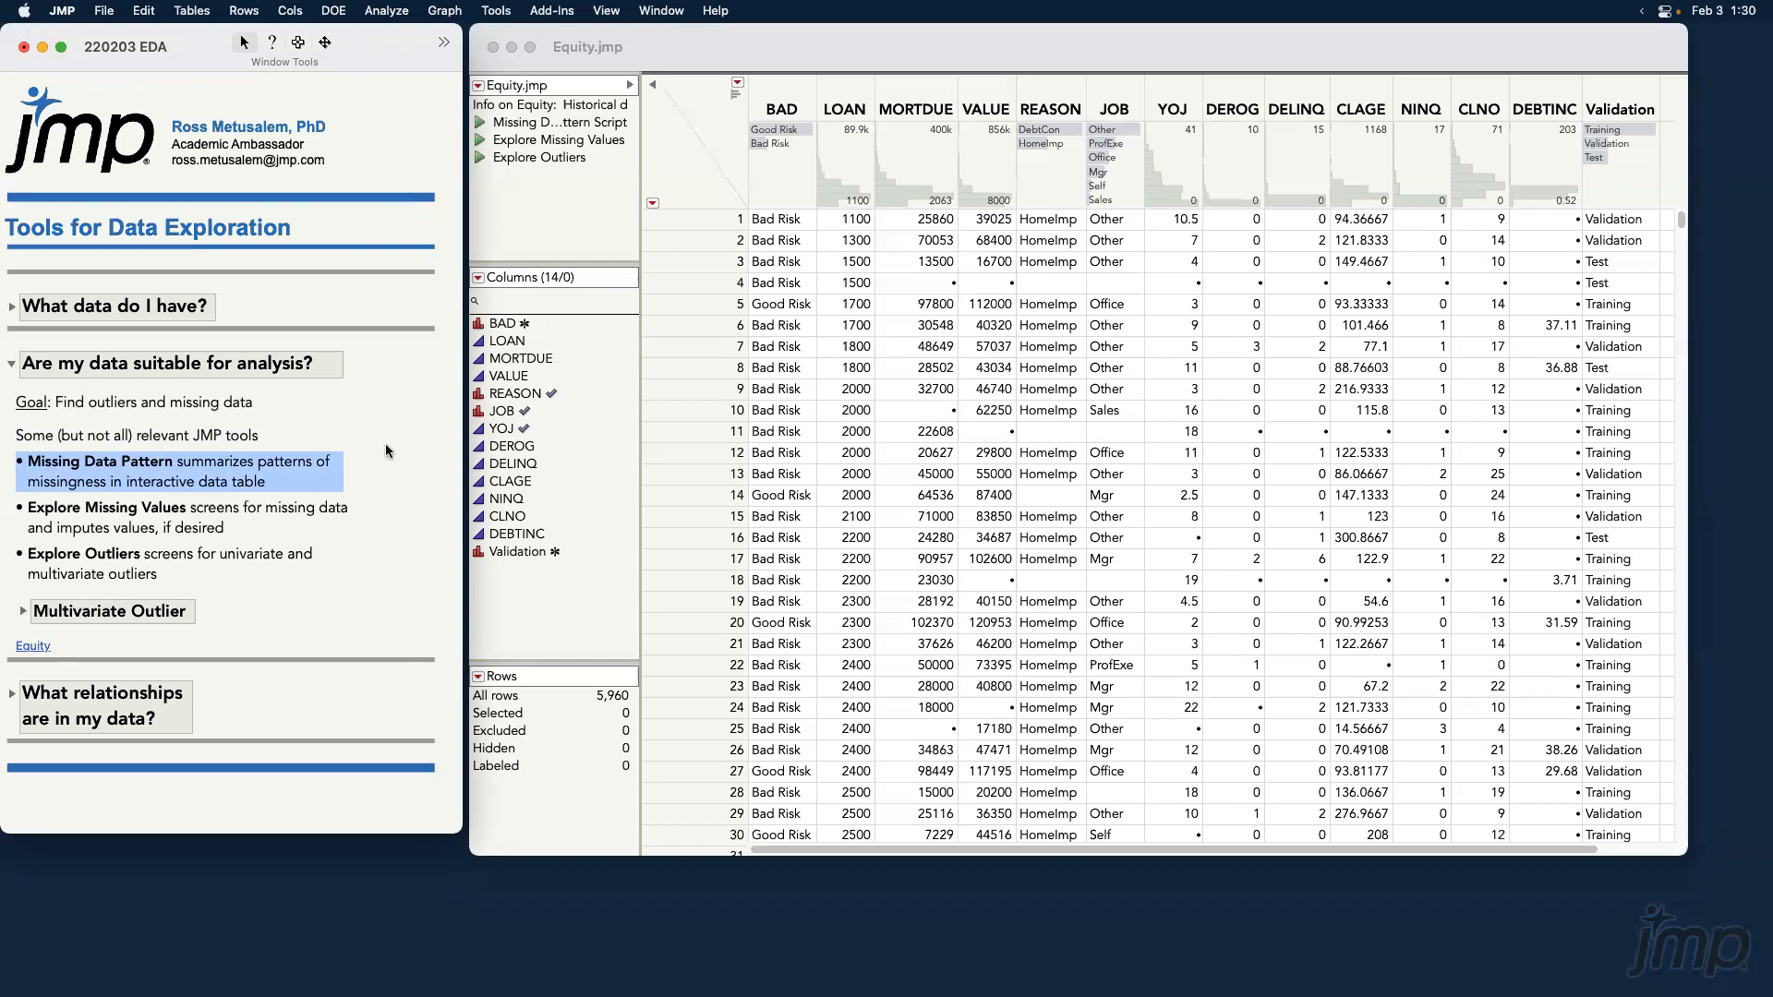
{"action": "left_click", "coordinate": [772, 38]}
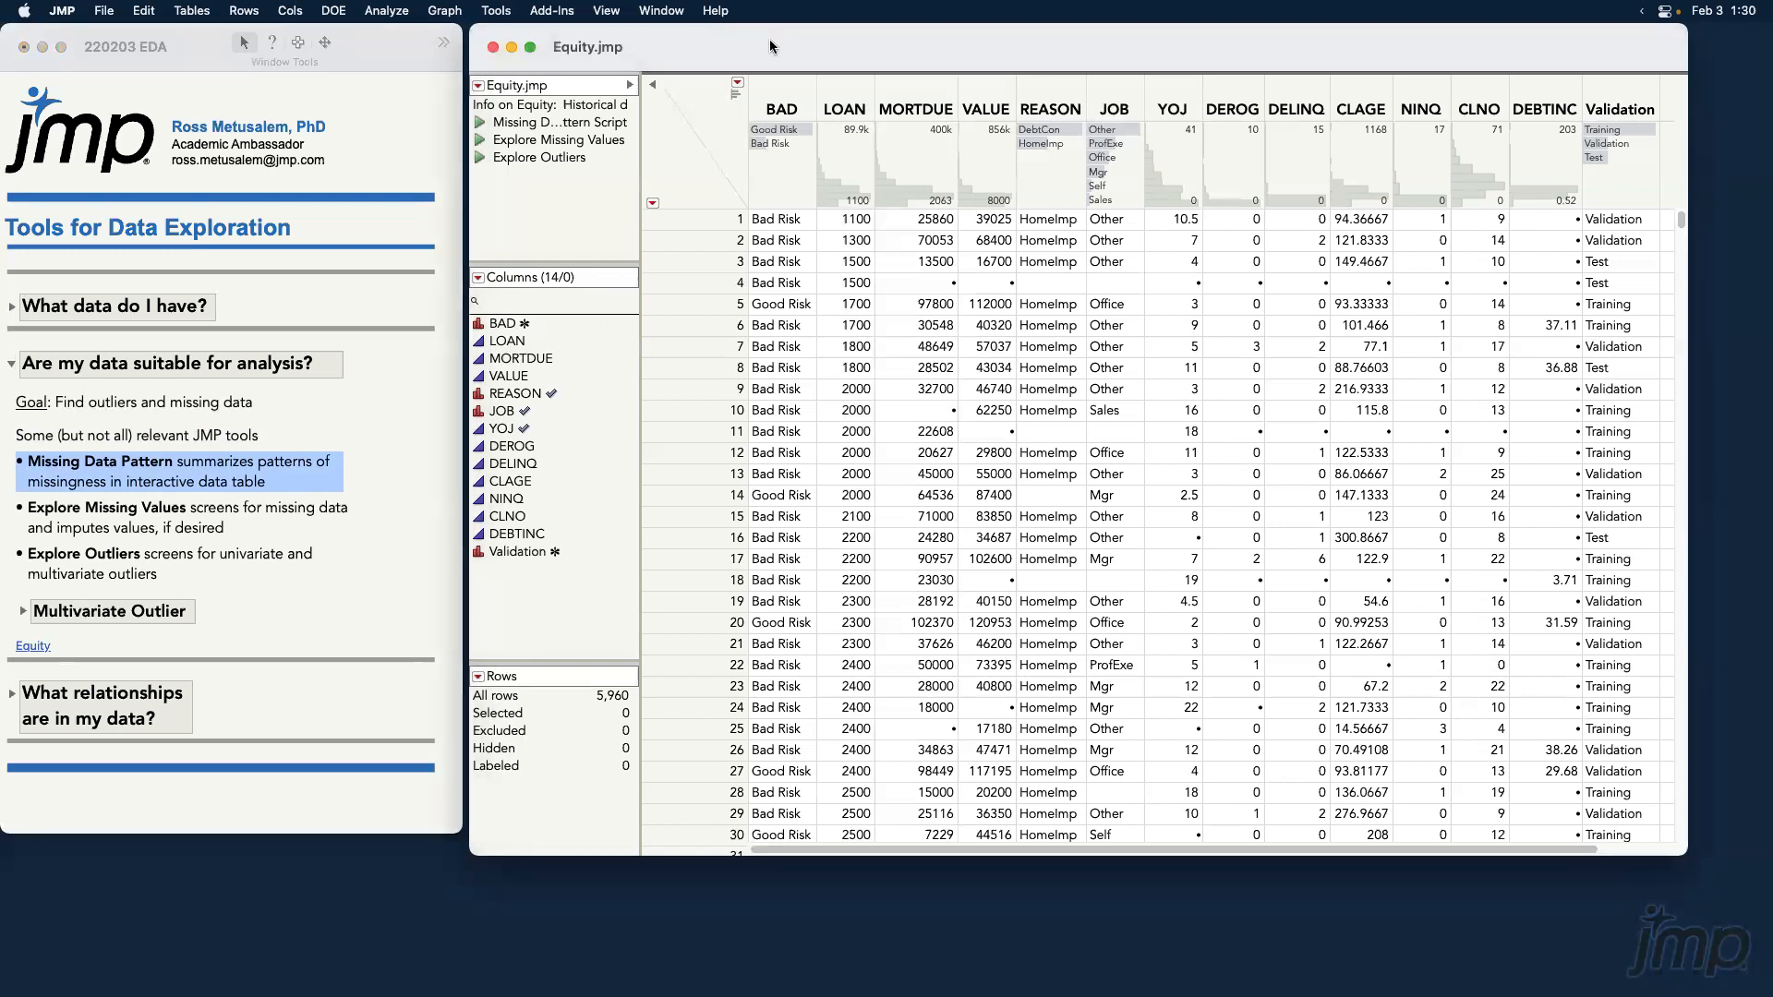
Create a Missing Data Pattern table from the Equity columns BAD through DEBTINC.
{"action": "left_click", "coordinate": [290, 11]}
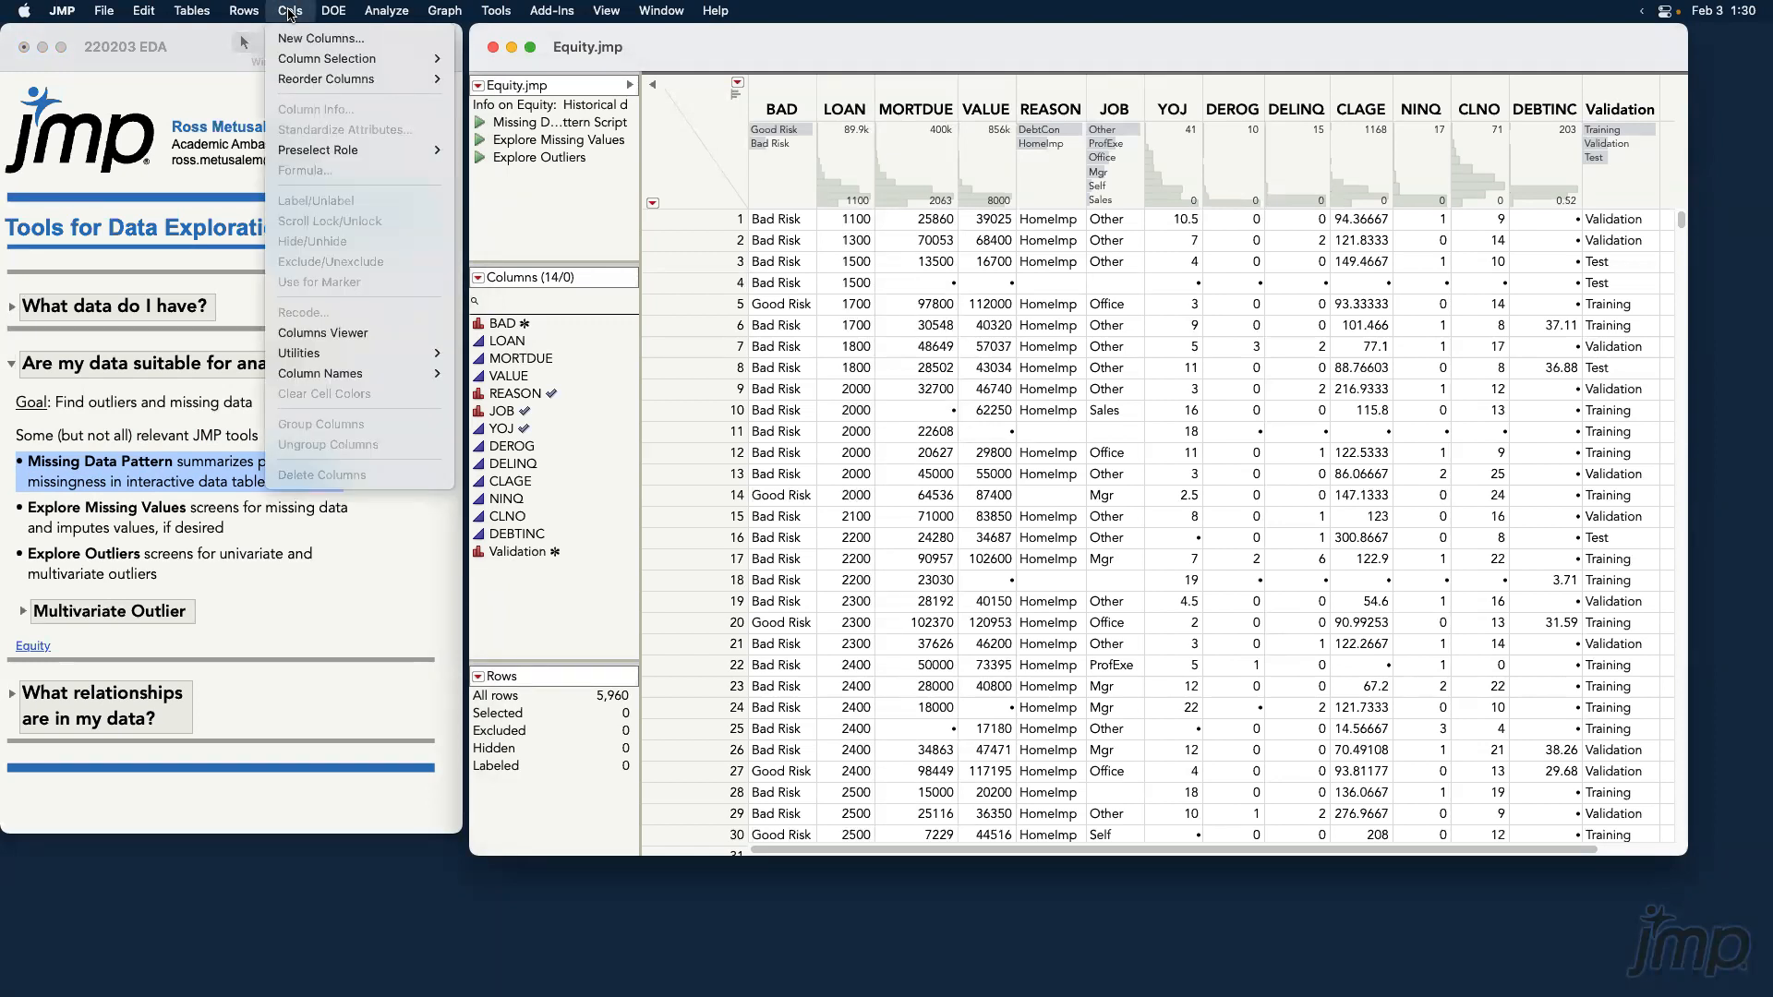
{"action": "mouse_move", "coordinate": [193, 15]}
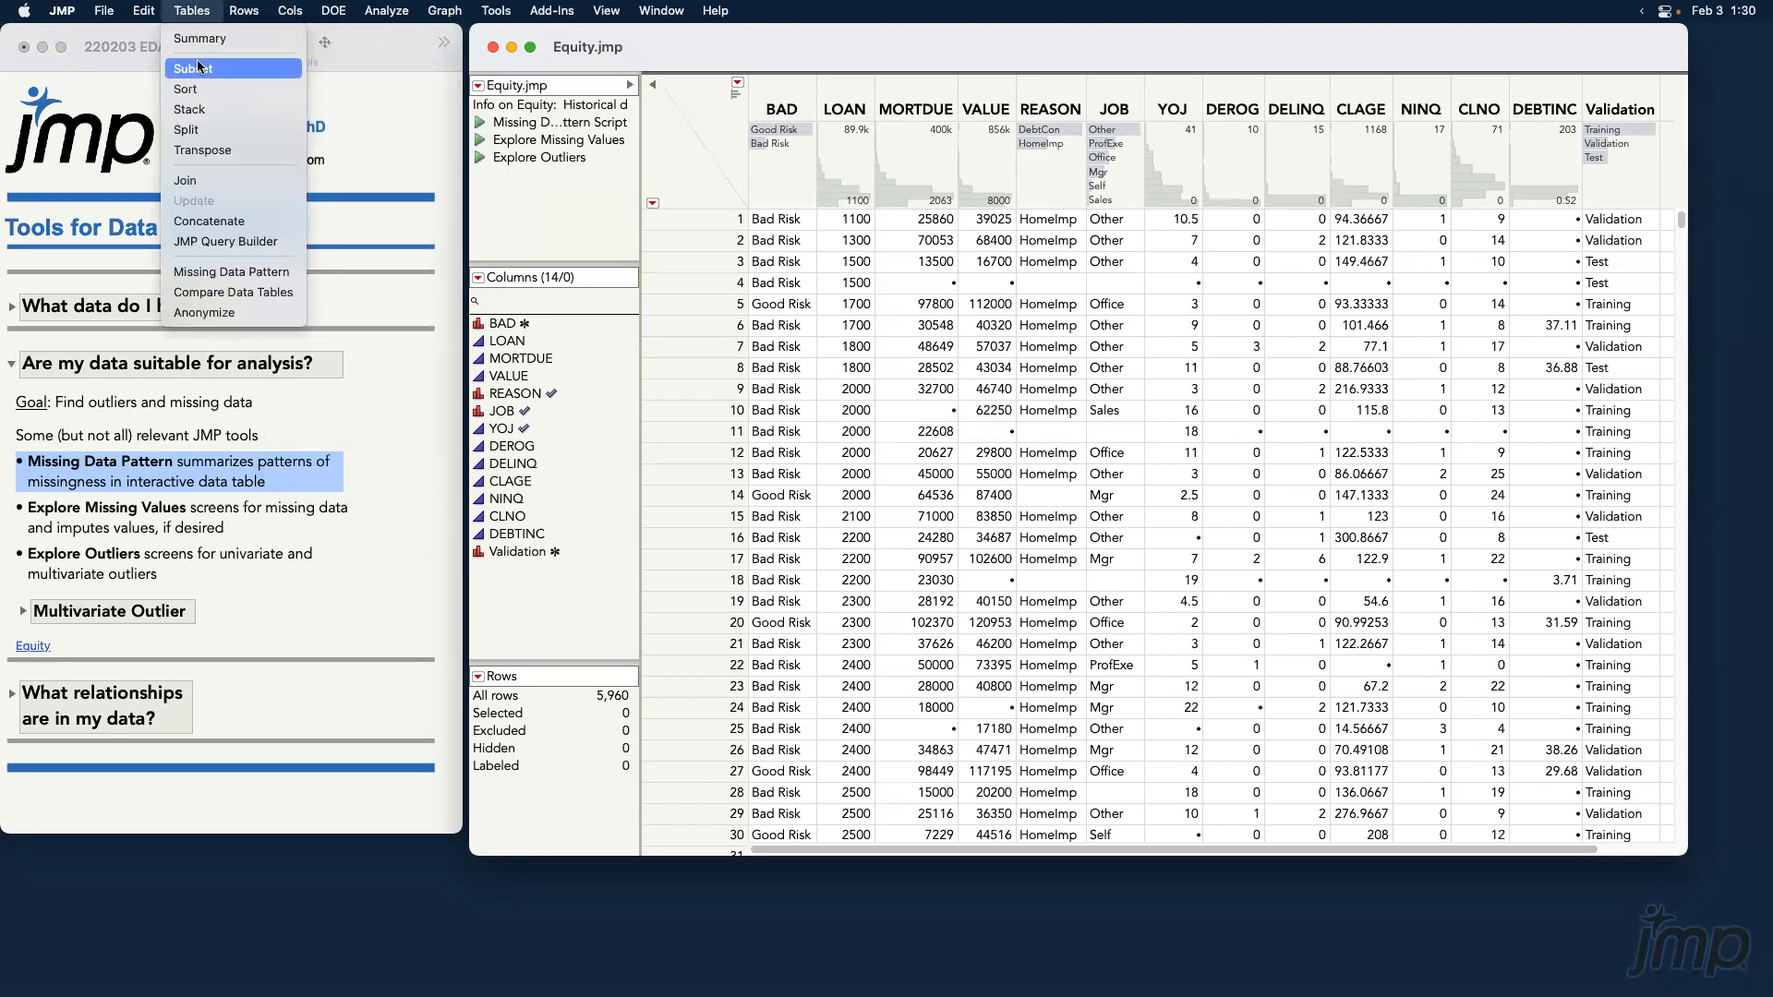
{"action": "left_click", "coordinate": [273, 272]}
{"action": "left_click_drag", "start_coordinate": [751, 118], "coordinate": [1133, 96]}
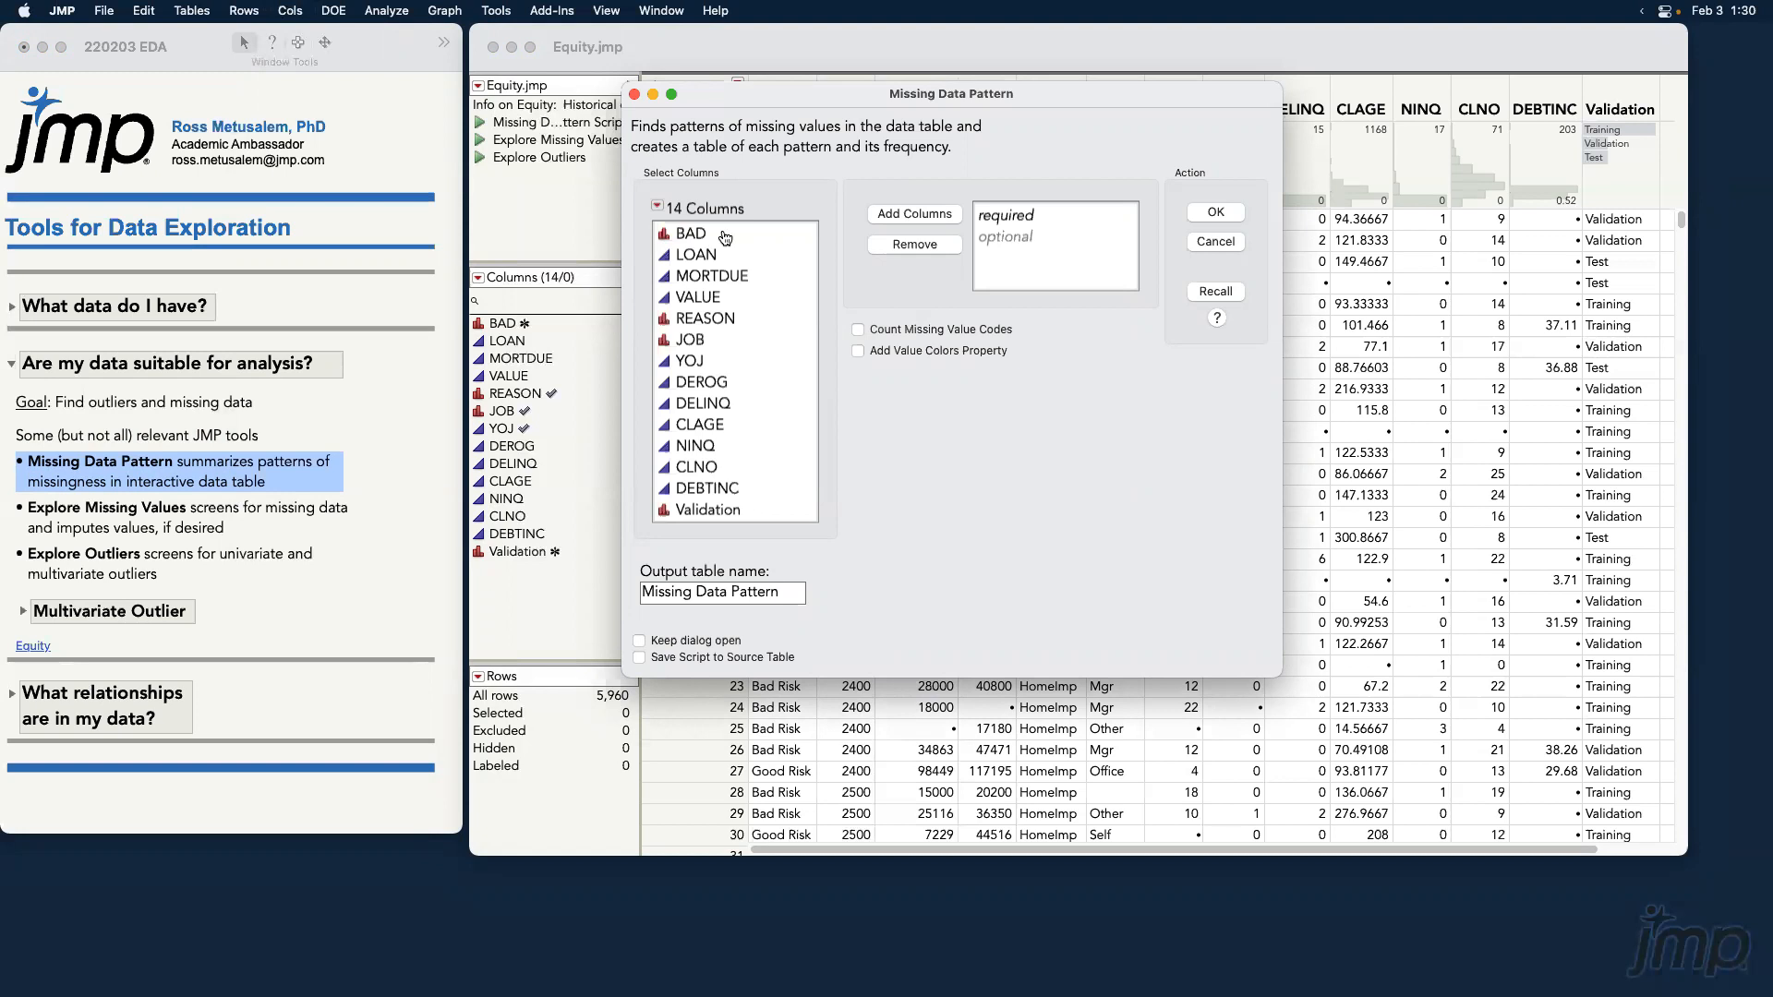
{"action": "left_click_drag", "start_coordinate": [725, 238], "coordinate": [759, 490]}
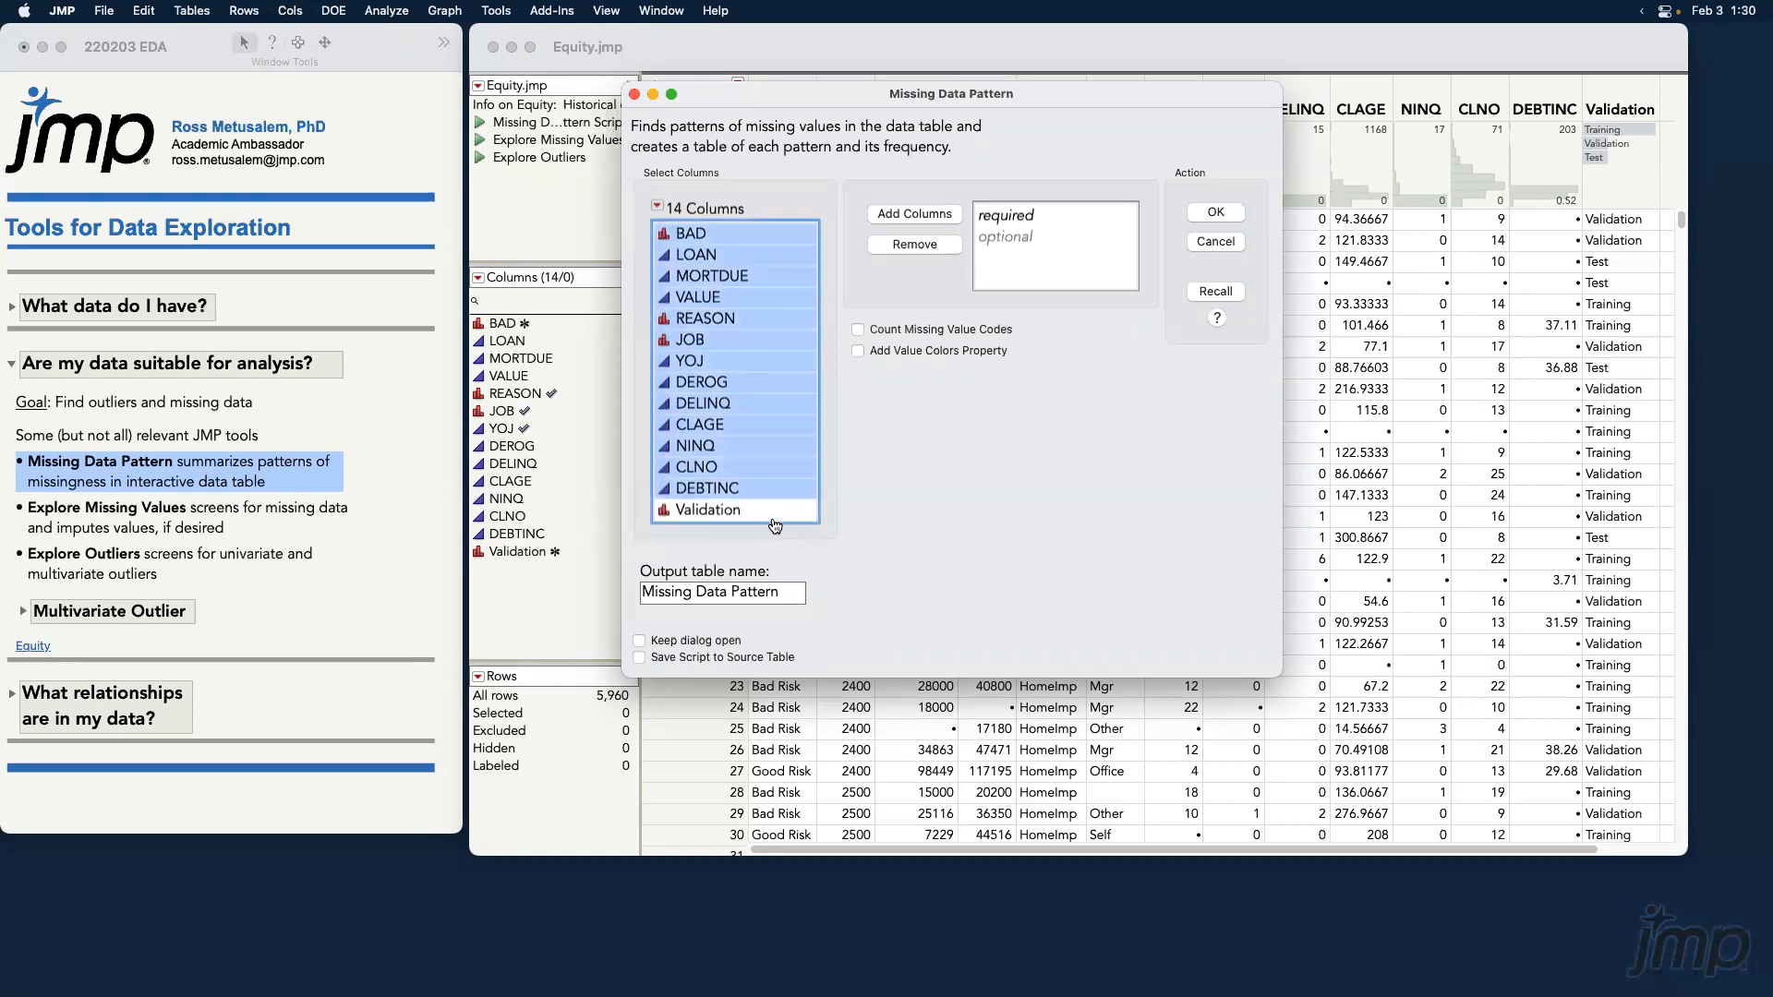
{"action": "left_click", "coordinate": [891, 222]}
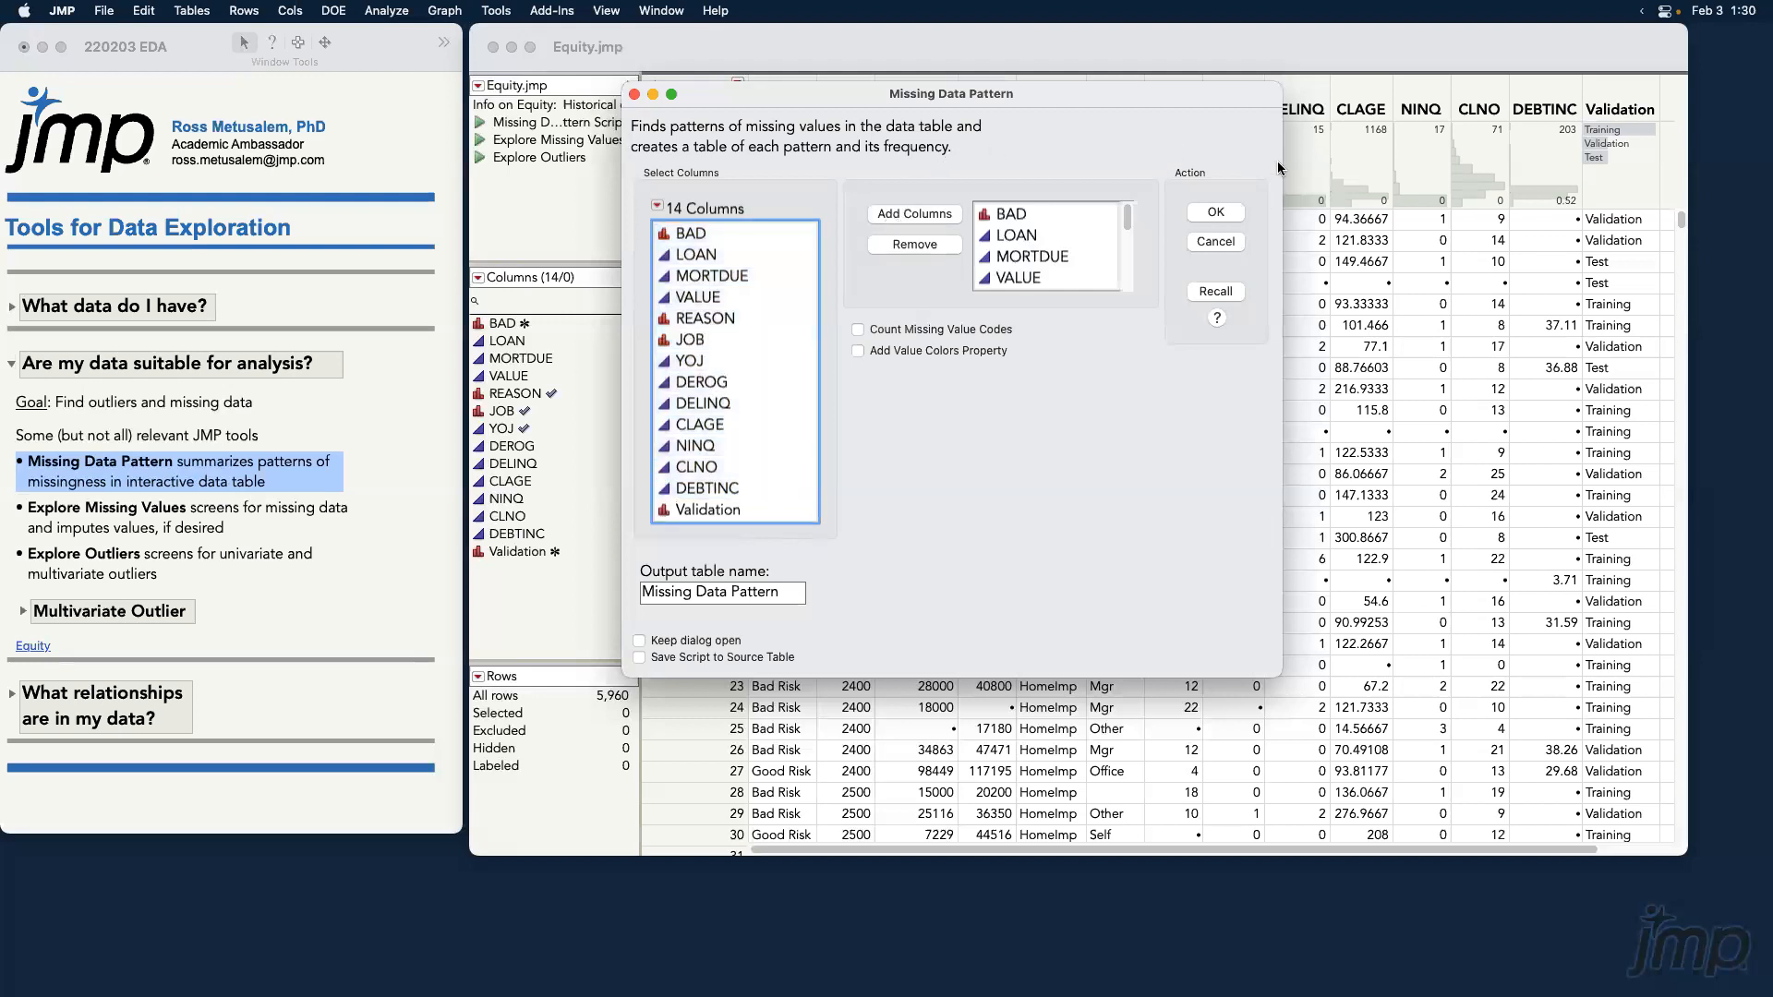
{"action": "left_click", "coordinate": [1216, 213]}
Reposition and enlarge the Missing Data Pattern table window so that more rows and columns fit.
{"action": "left_click_drag", "start_coordinate": [734, 175], "coordinate": [617, 78]}
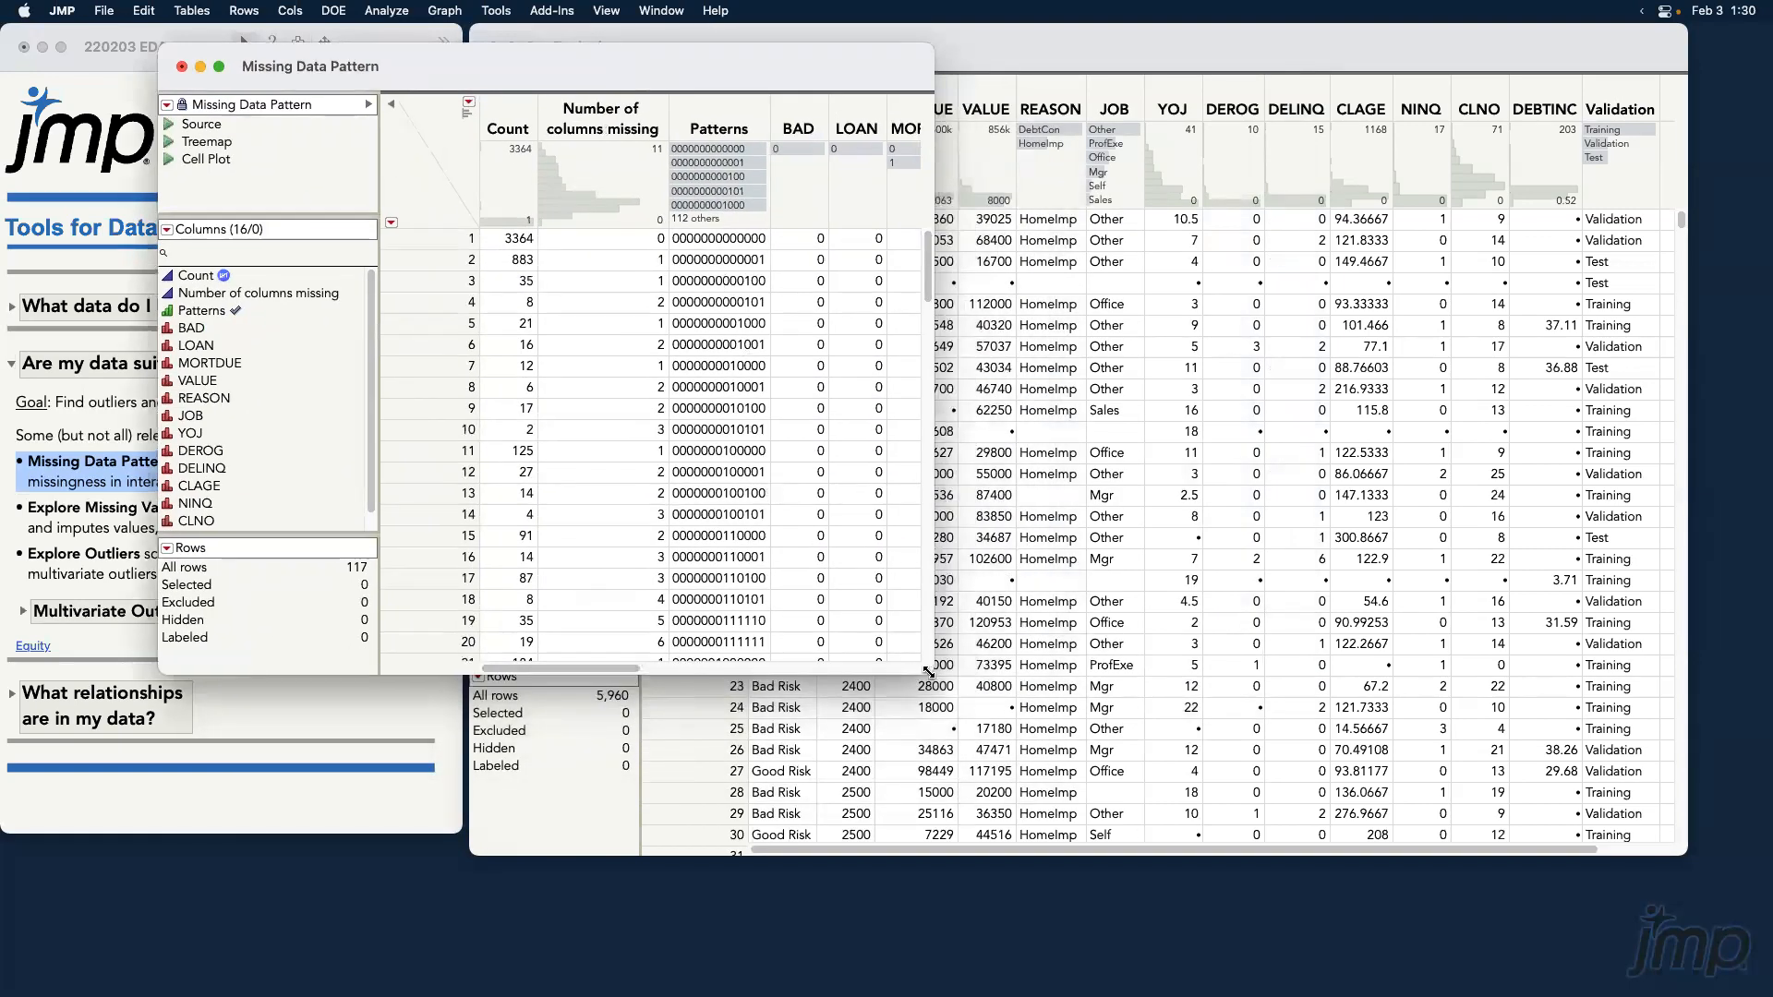
{"action": "left_click_drag", "start_coordinate": [928, 672], "coordinate": [1458, 813]}
{"action": "left_click_drag", "start_coordinate": [1010, 74], "coordinate": [1003, 153]}
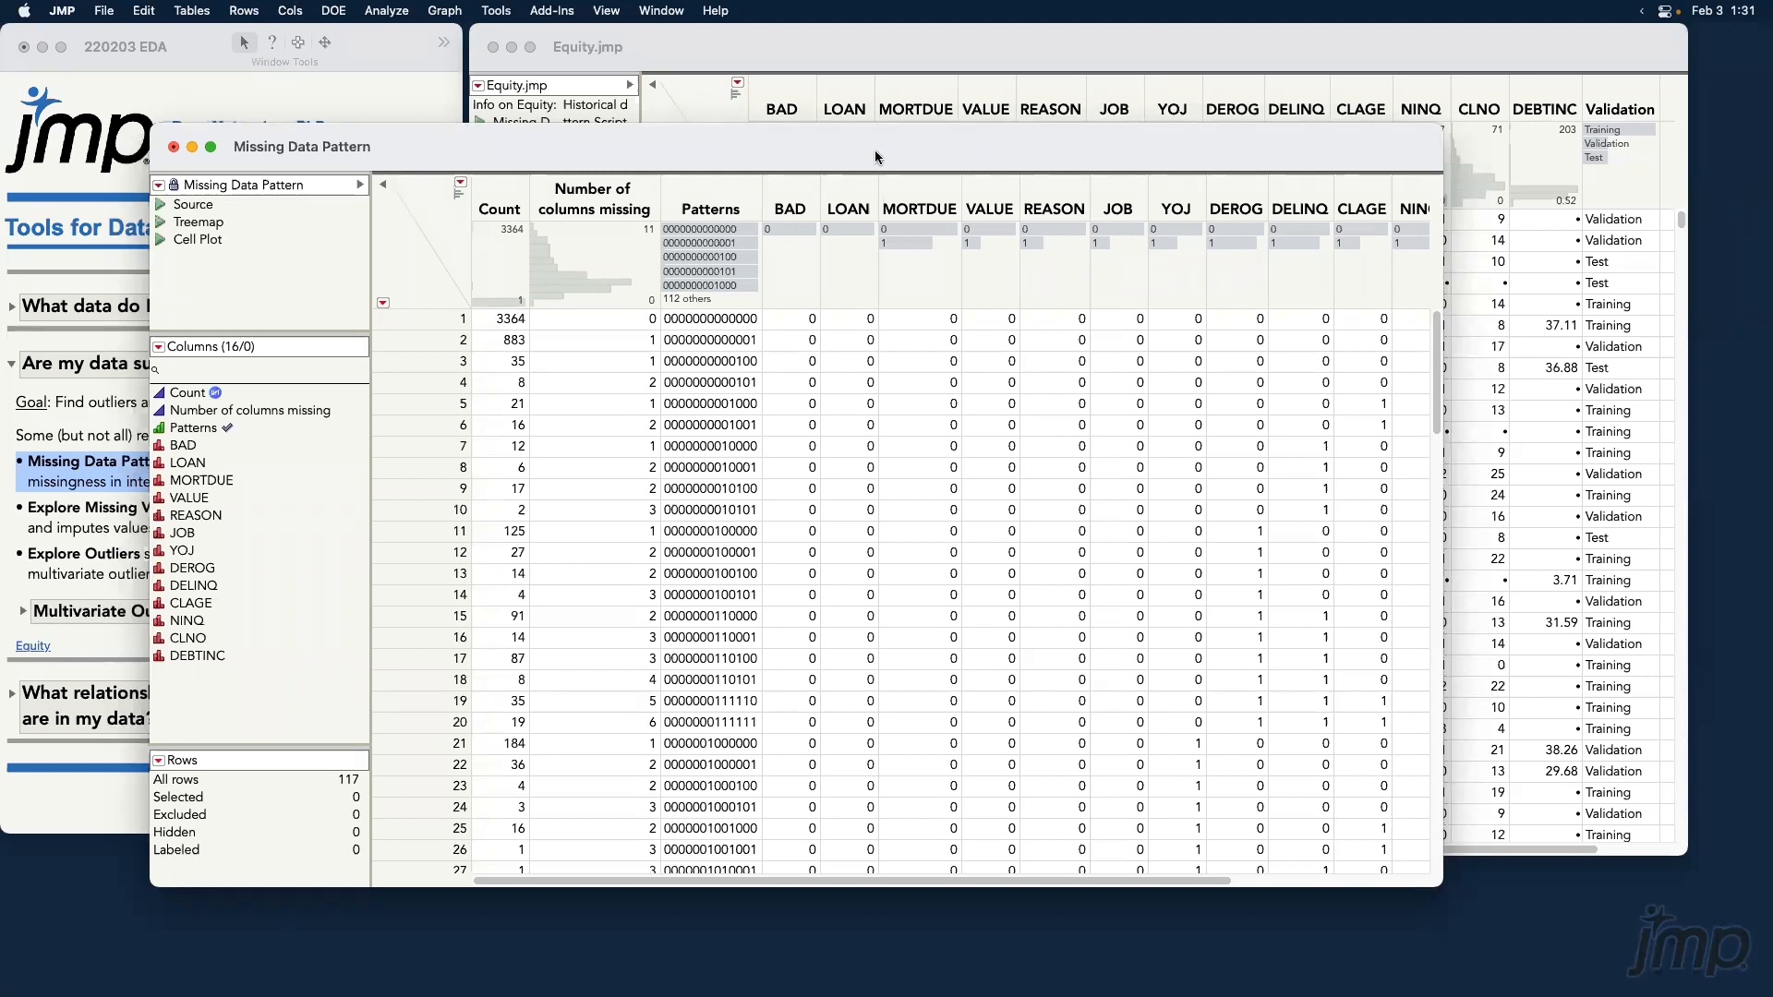
Select the first pattern row and examine its Patterns, Count and Number of columns missing values.
{"action": "left_click", "coordinate": [692, 192]}
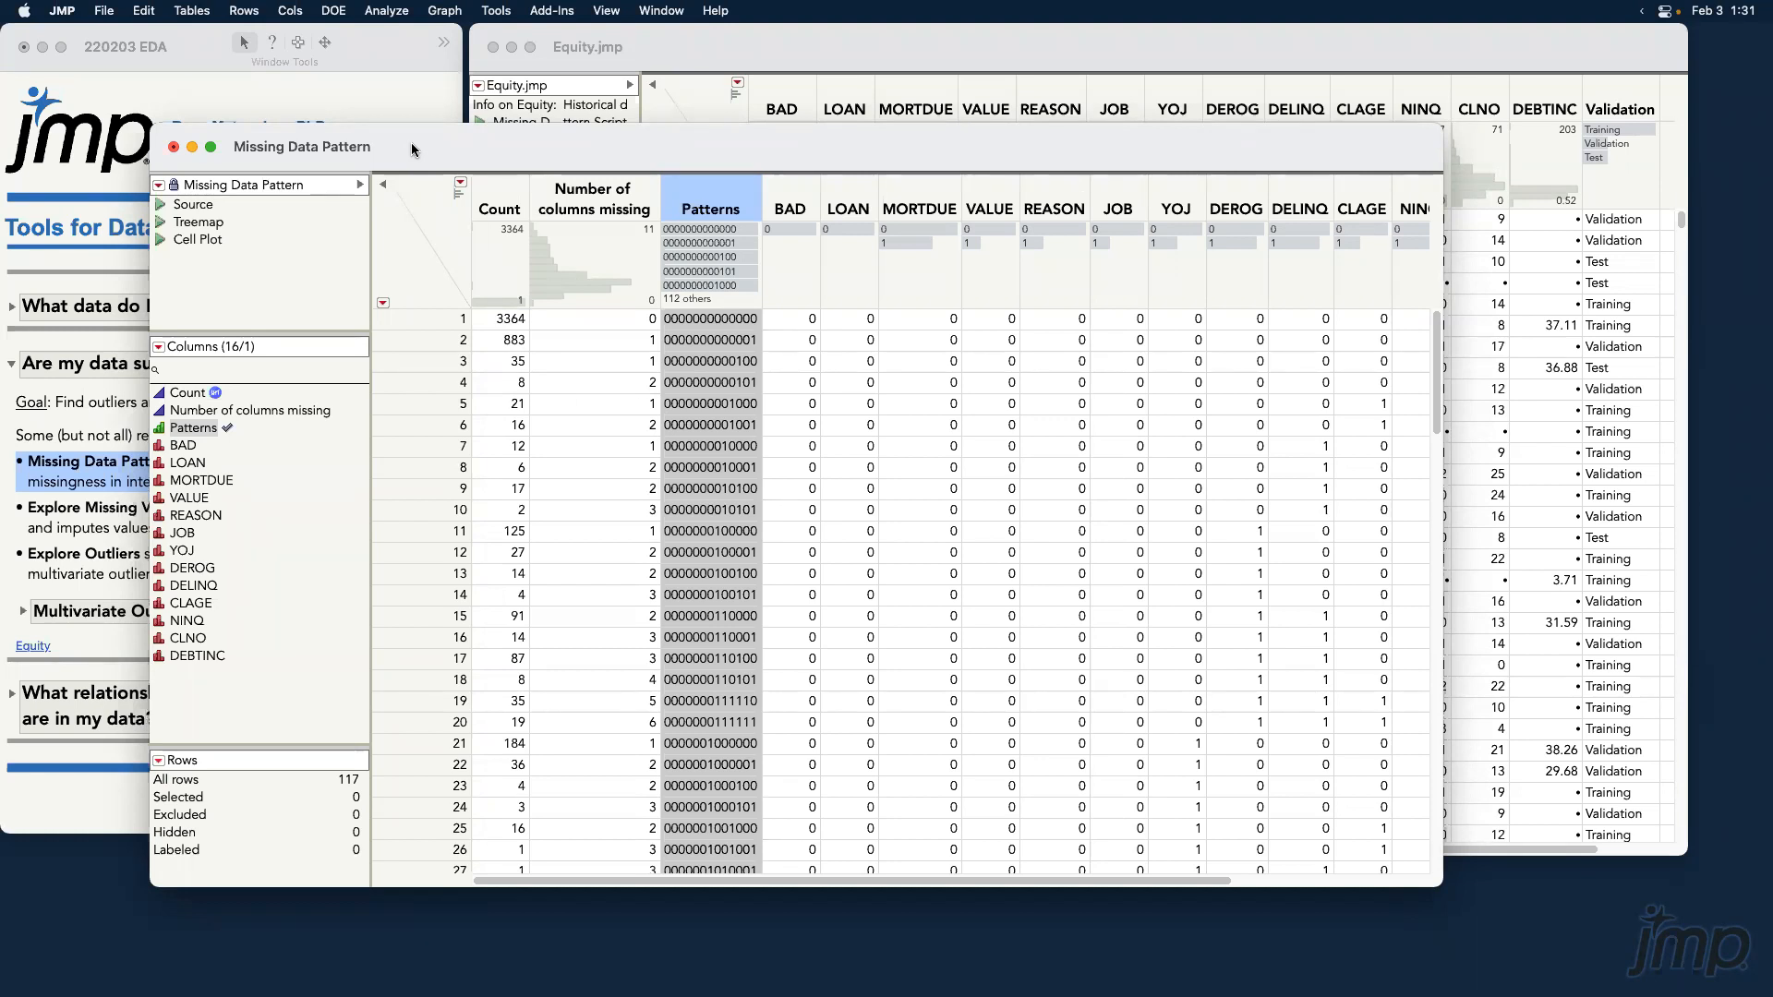
{"action": "left_click", "coordinate": [724, 318]}
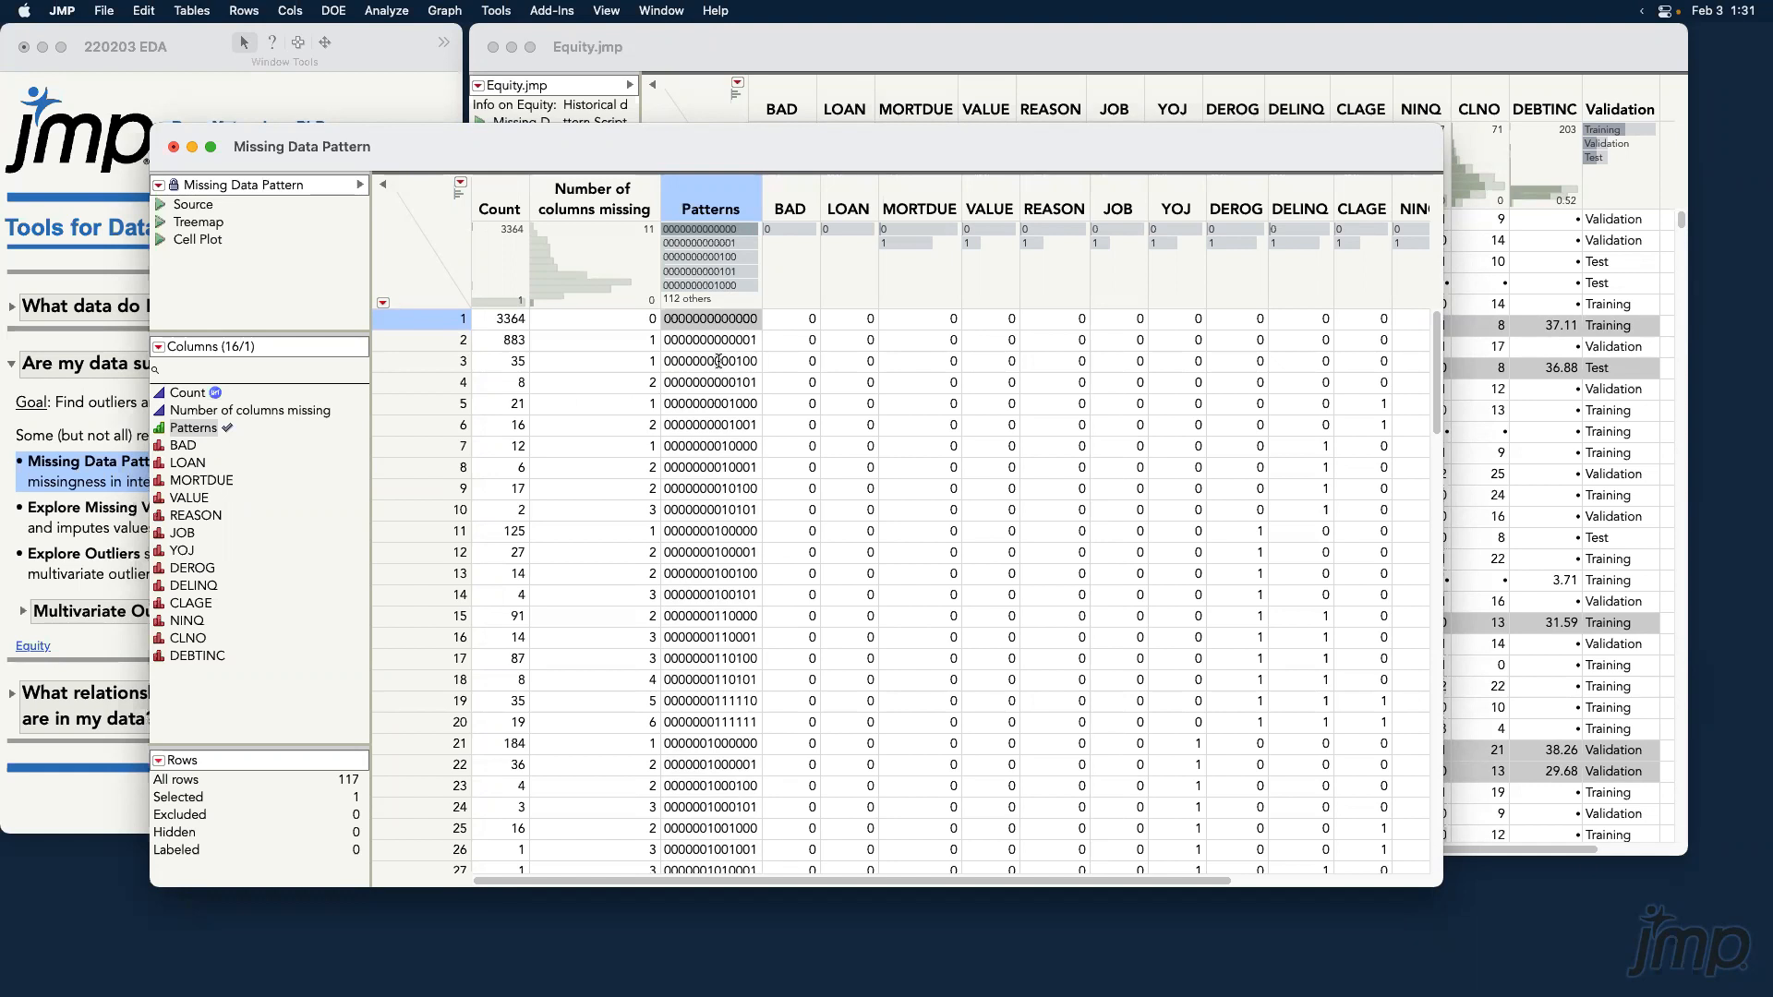
{"action": "left_click", "coordinate": [499, 202]}
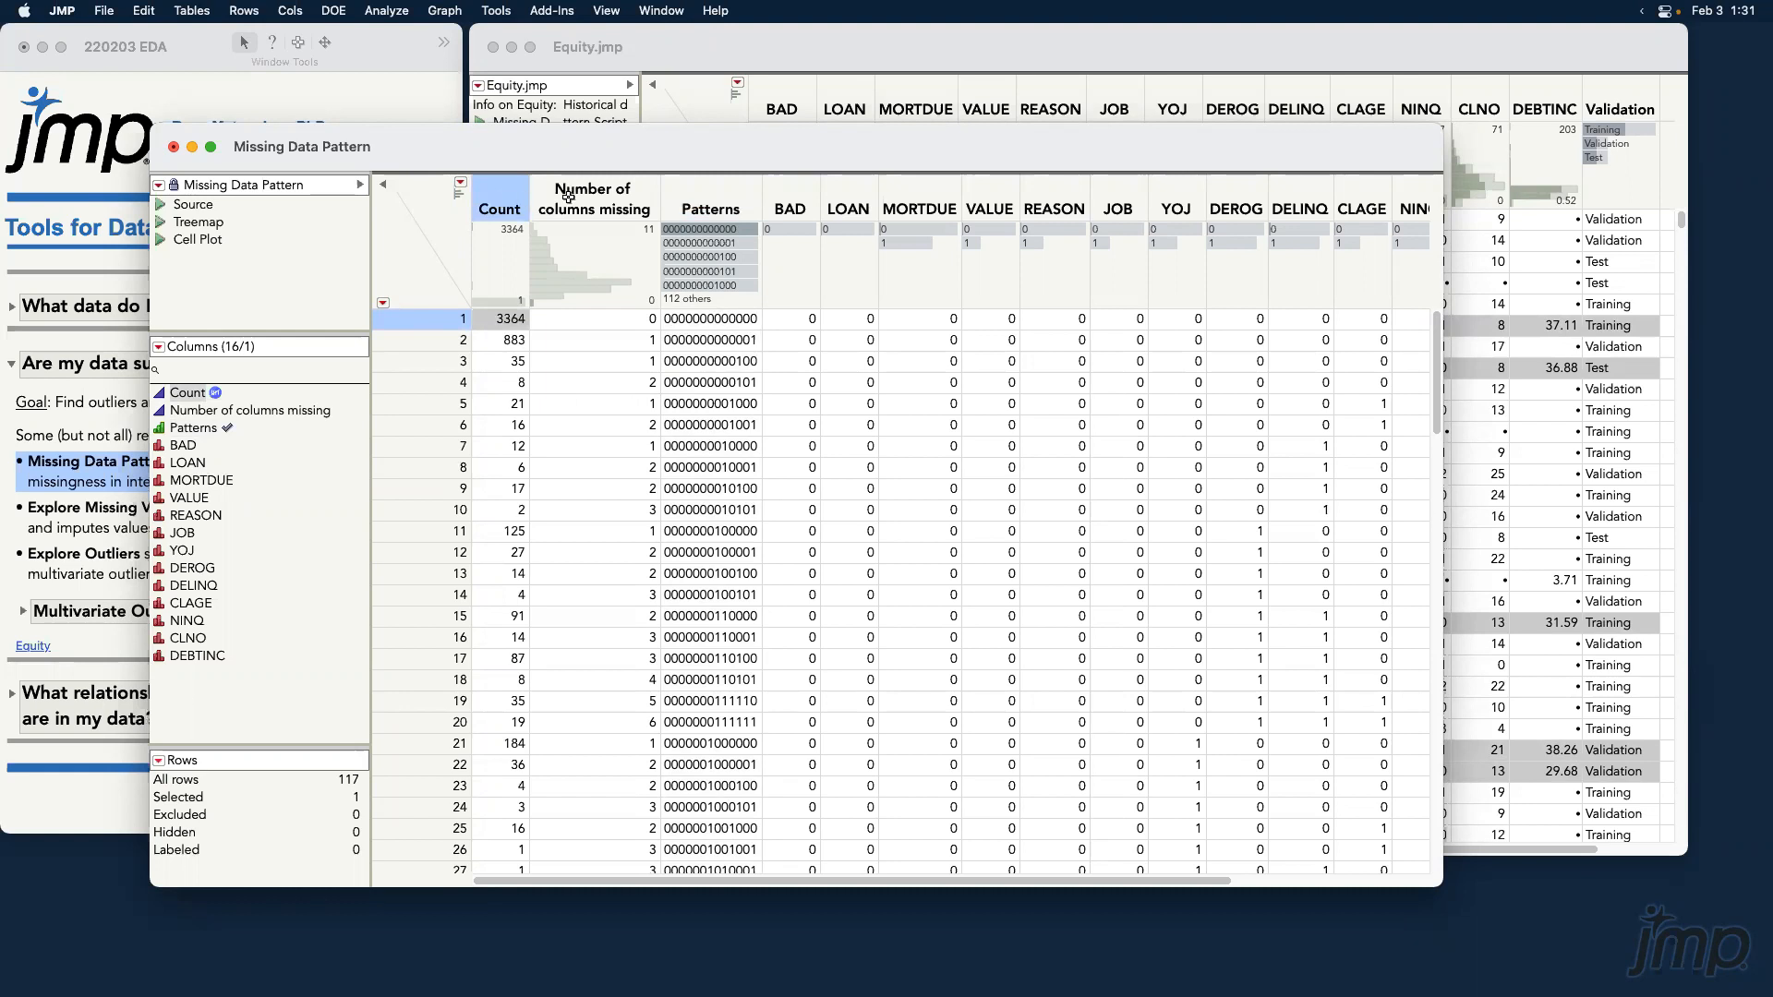
{"action": "left_click", "coordinate": [621, 193]}
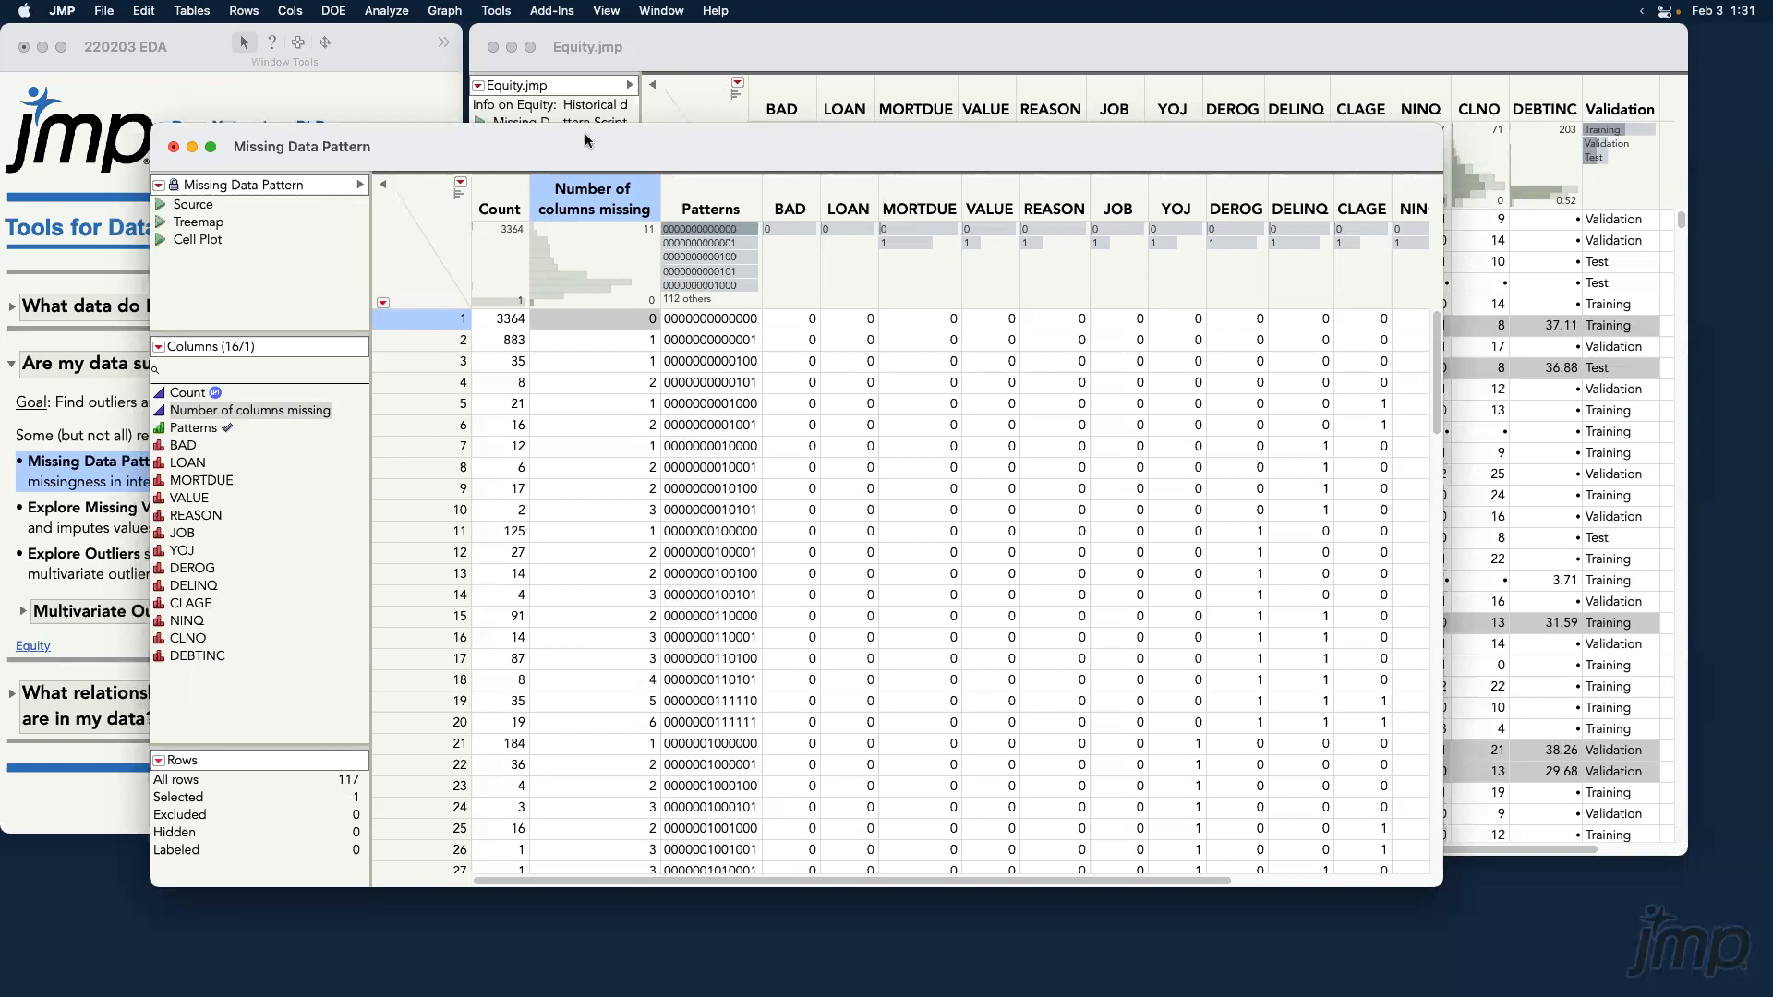
Check which rows of the Equity table the first missing data pattern selects, and return to the pattern table.
{"action": "left_click", "coordinate": [818, 44]}
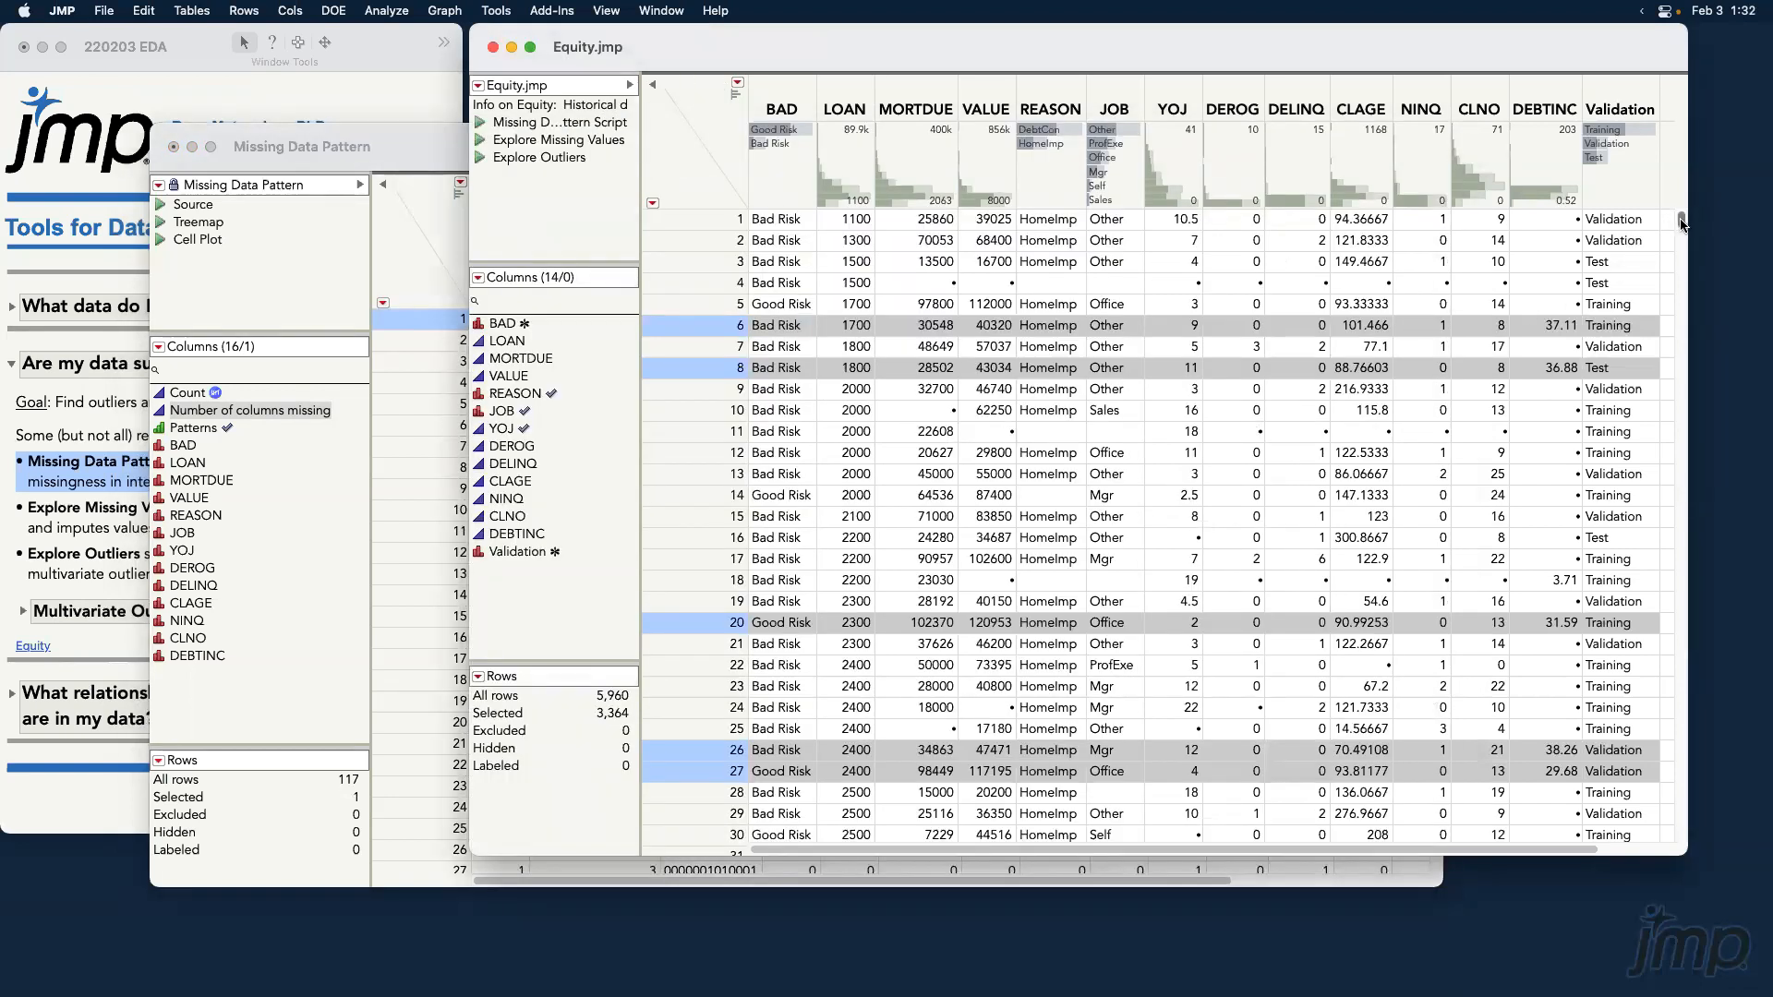
{"action": "mouse_move", "coordinate": [1681, 222]}
{"action": "left_mouse_down"}
{"action": "mouse_move", "coordinate": [1681, 250]}
{"action": "mouse_move", "coordinate": [1688, 191]}
{"action": "left_mouse_up"}
{"action": "left_click", "coordinate": [441, 148]}
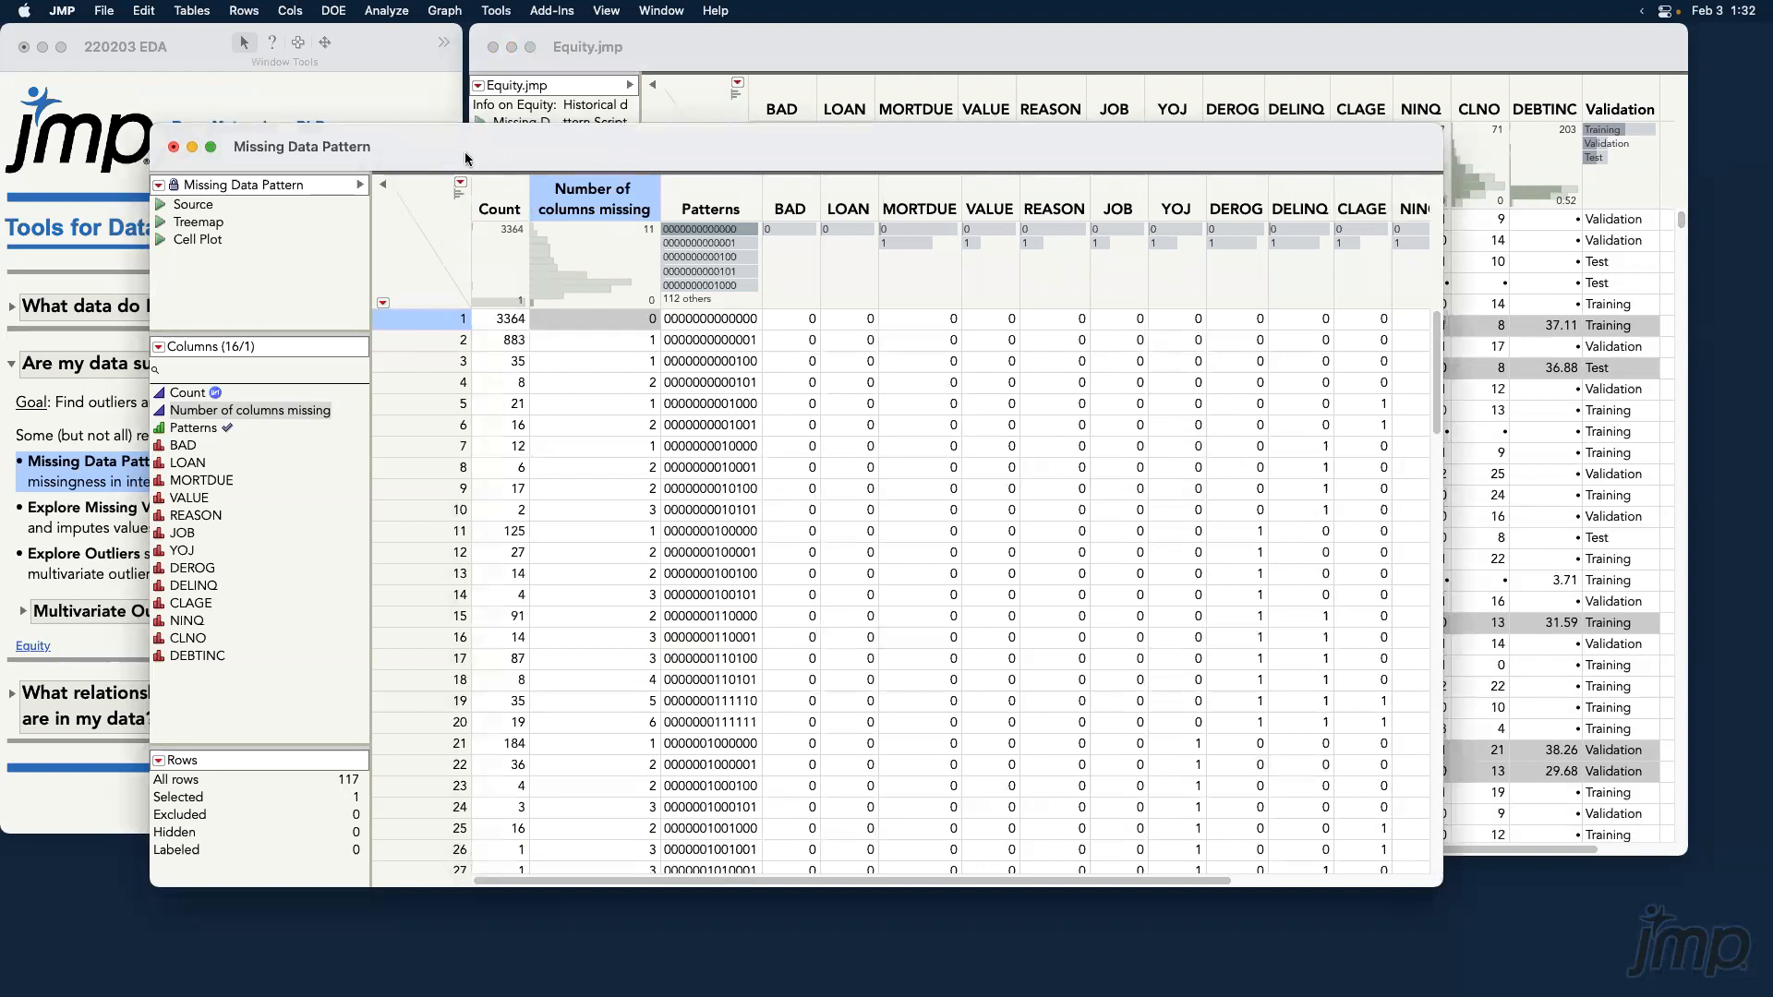
Select the second pattern row in the Missing Data Pattern table and inspect its DEBTINC indicator.
{"action": "left_click", "coordinate": [442, 340]}
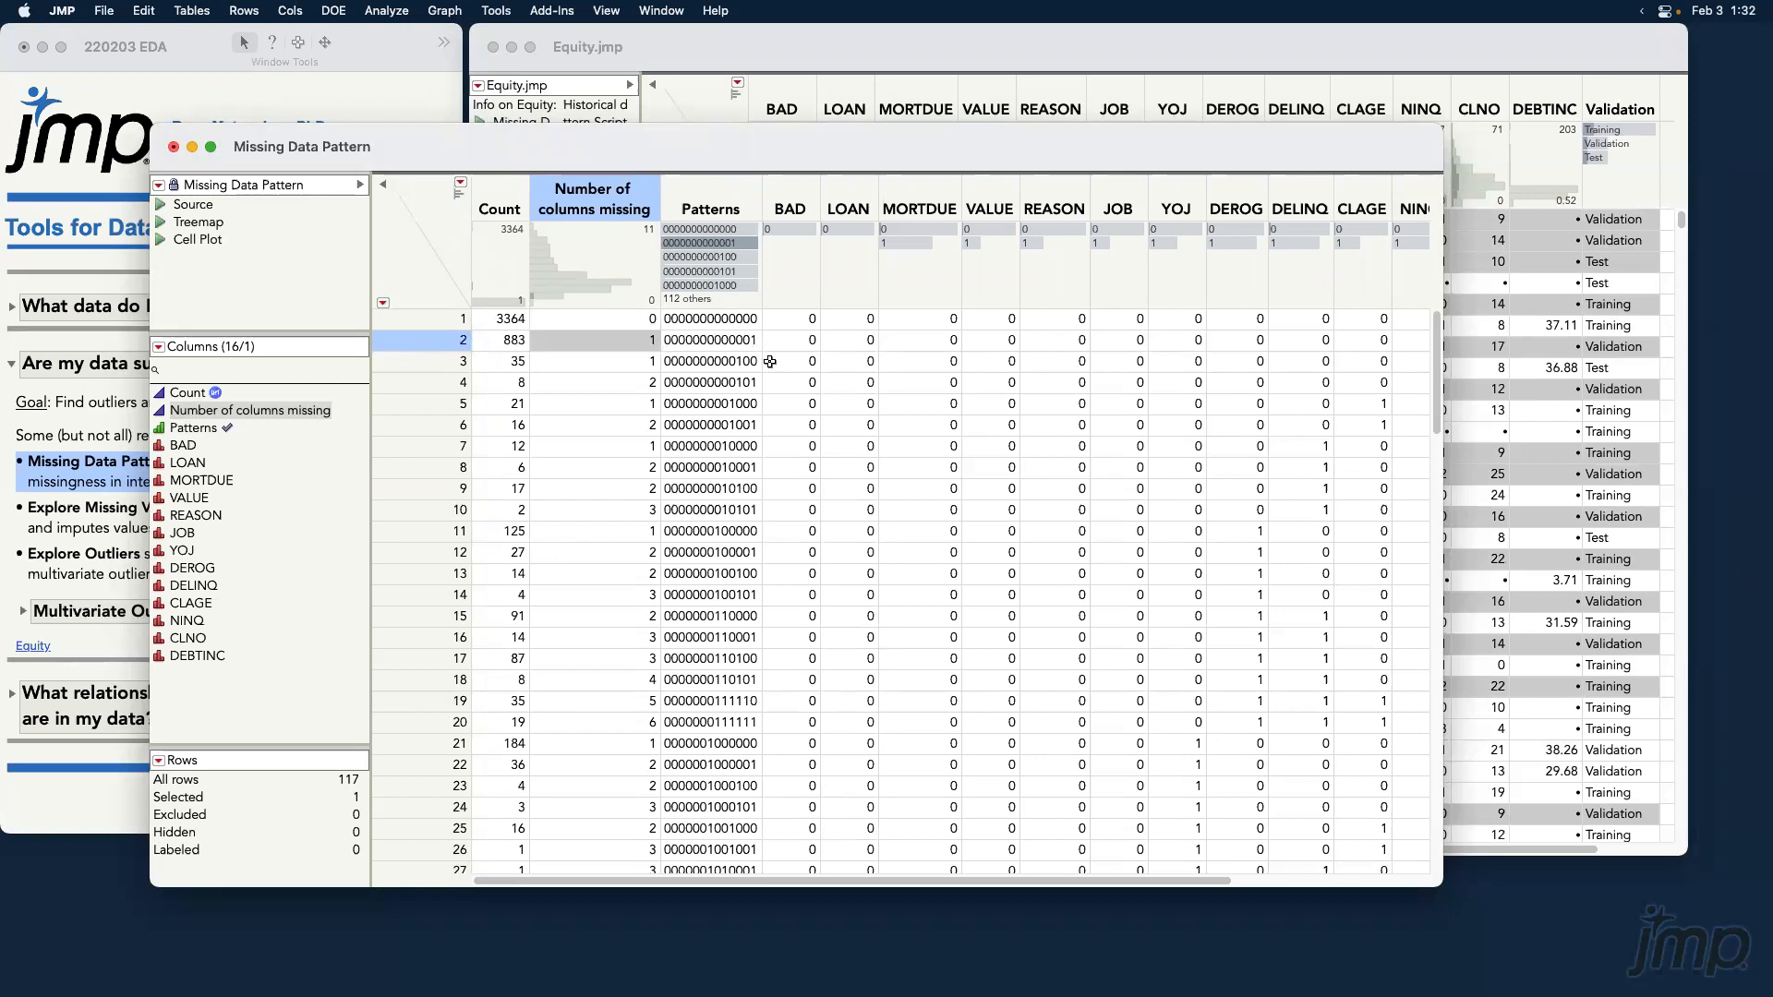
{"action": "left_click_drag", "start_coordinate": [810, 410], "coordinate": [755, 343]}
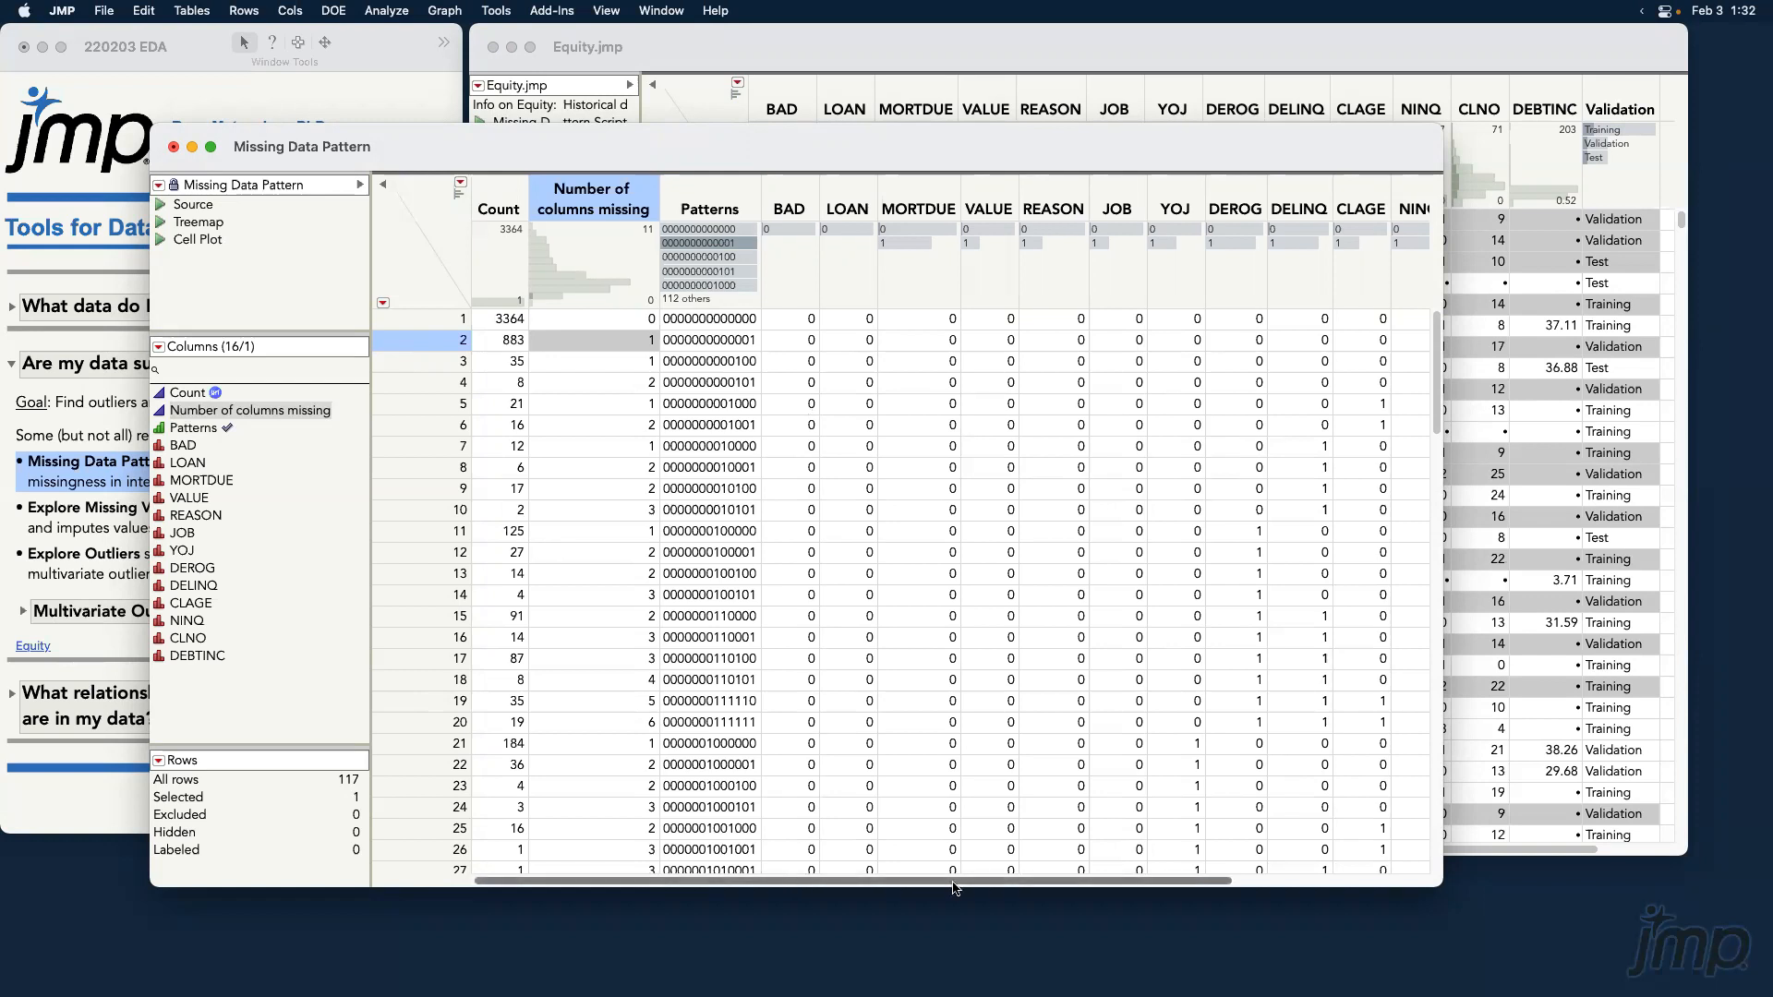
{"action": "left_click_drag", "start_coordinate": [791, 886], "coordinate": [1201, 891]}
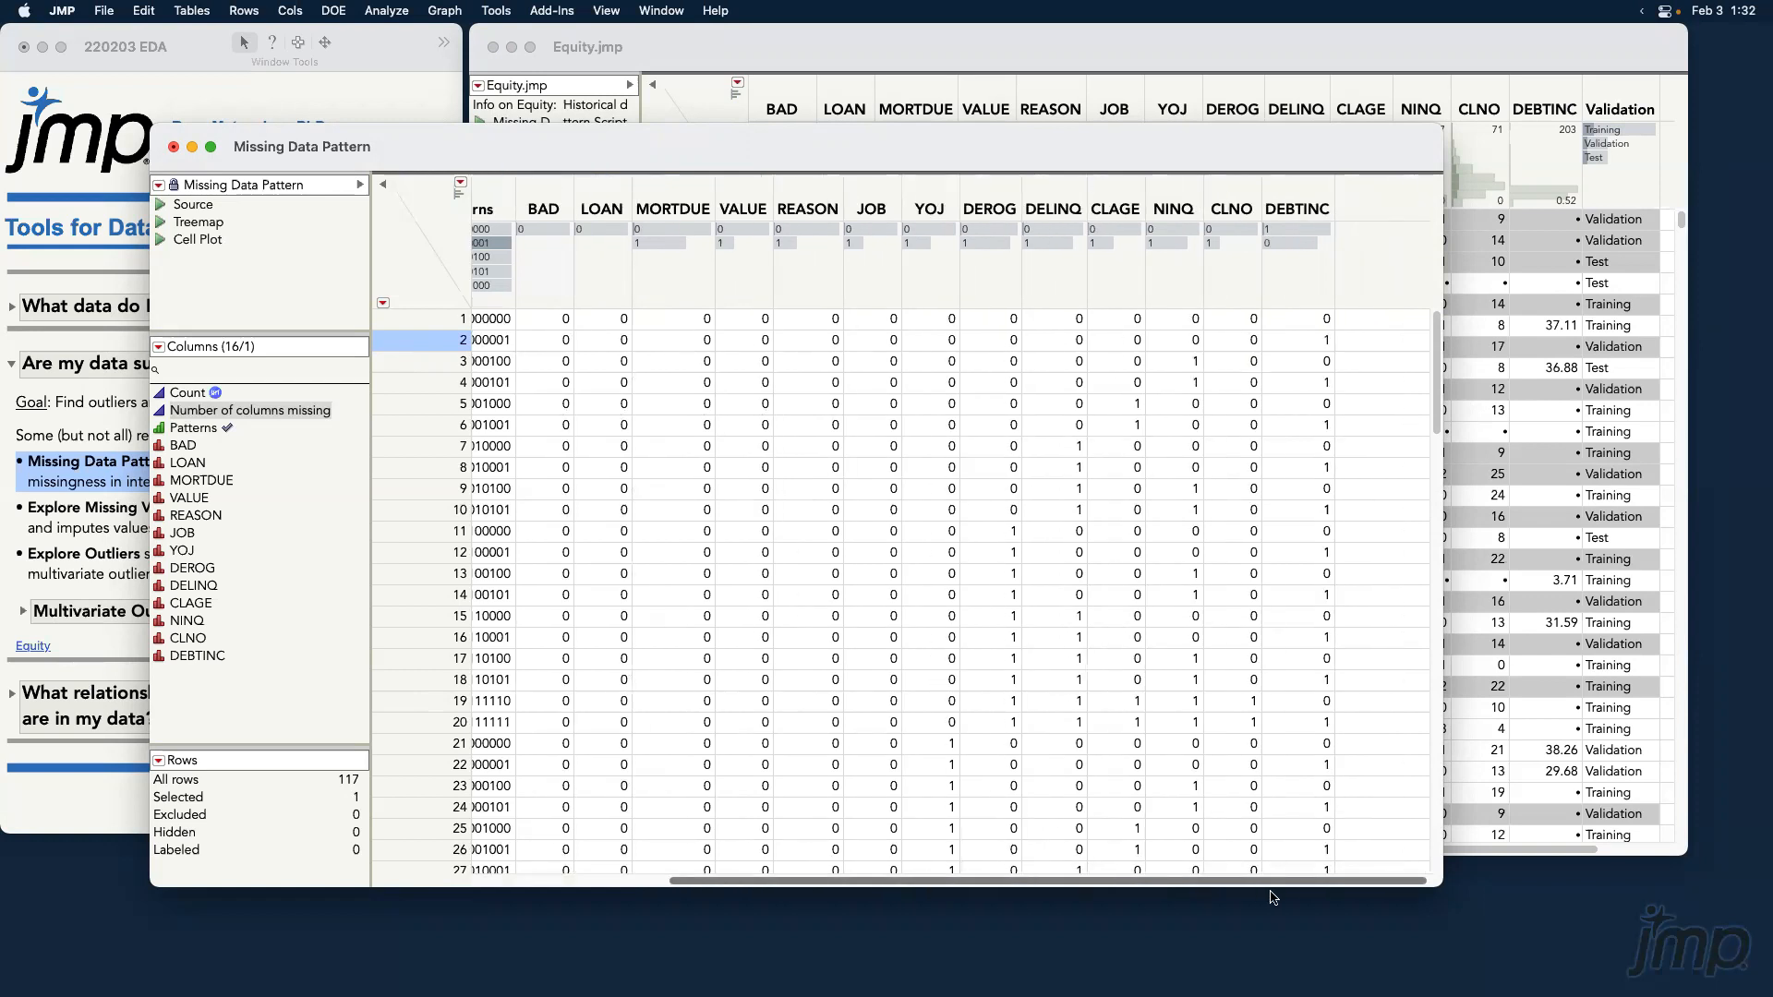
{"action": "left_click", "coordinate": [1301, 186]}
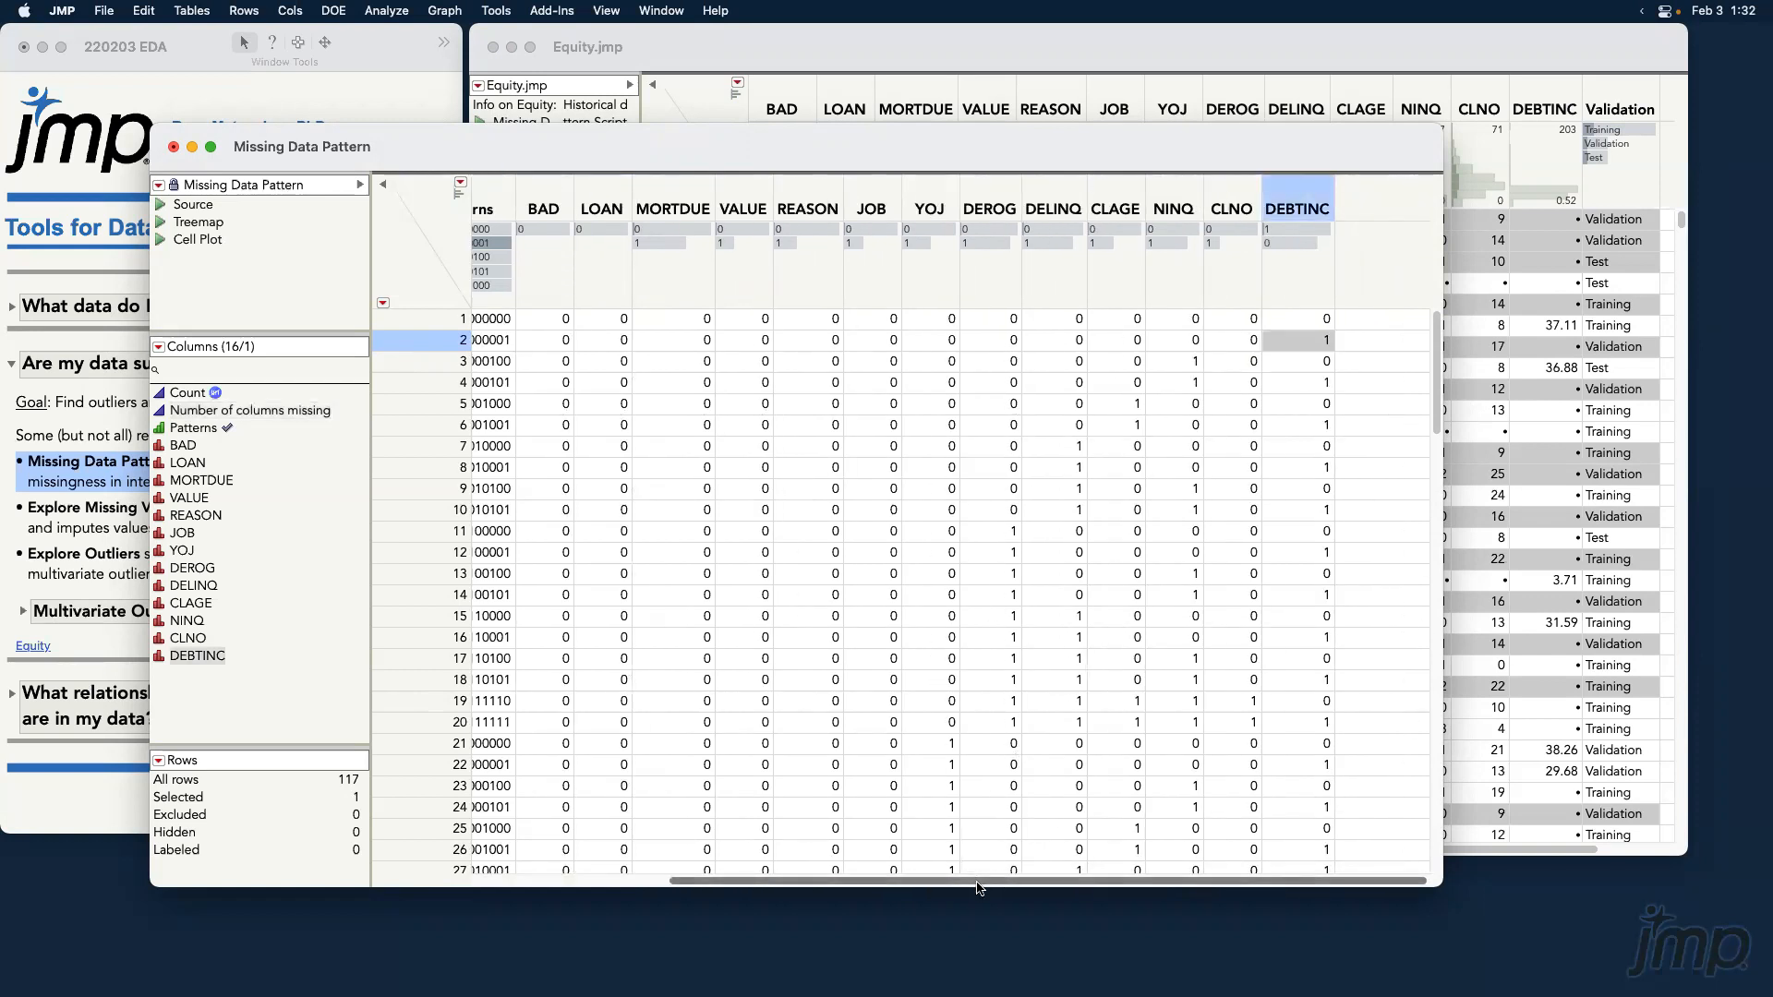
{"action": "left_click_drag", "start_coordinate": [980, 889], "coordinate": [666, 883]}
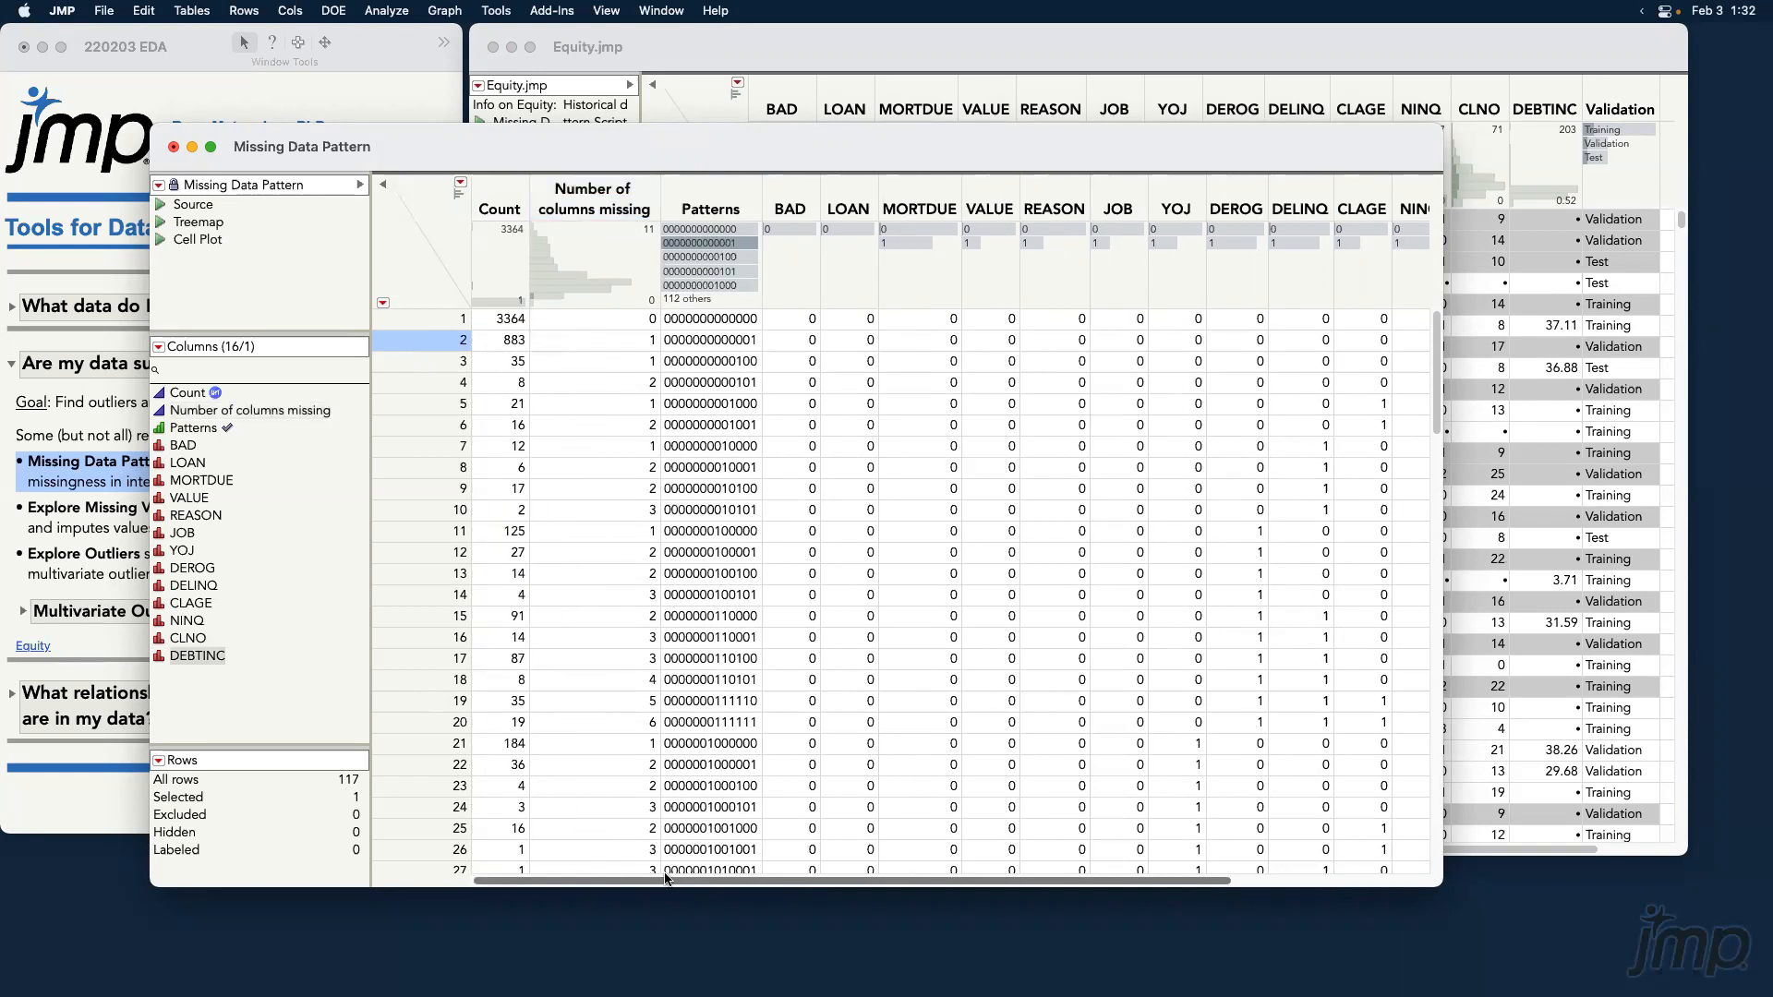
Open the selected Equity rows as a linked subset table and inspect its DEBTINC column.
{"action": "left_click", "coordinate": [878, 52]}
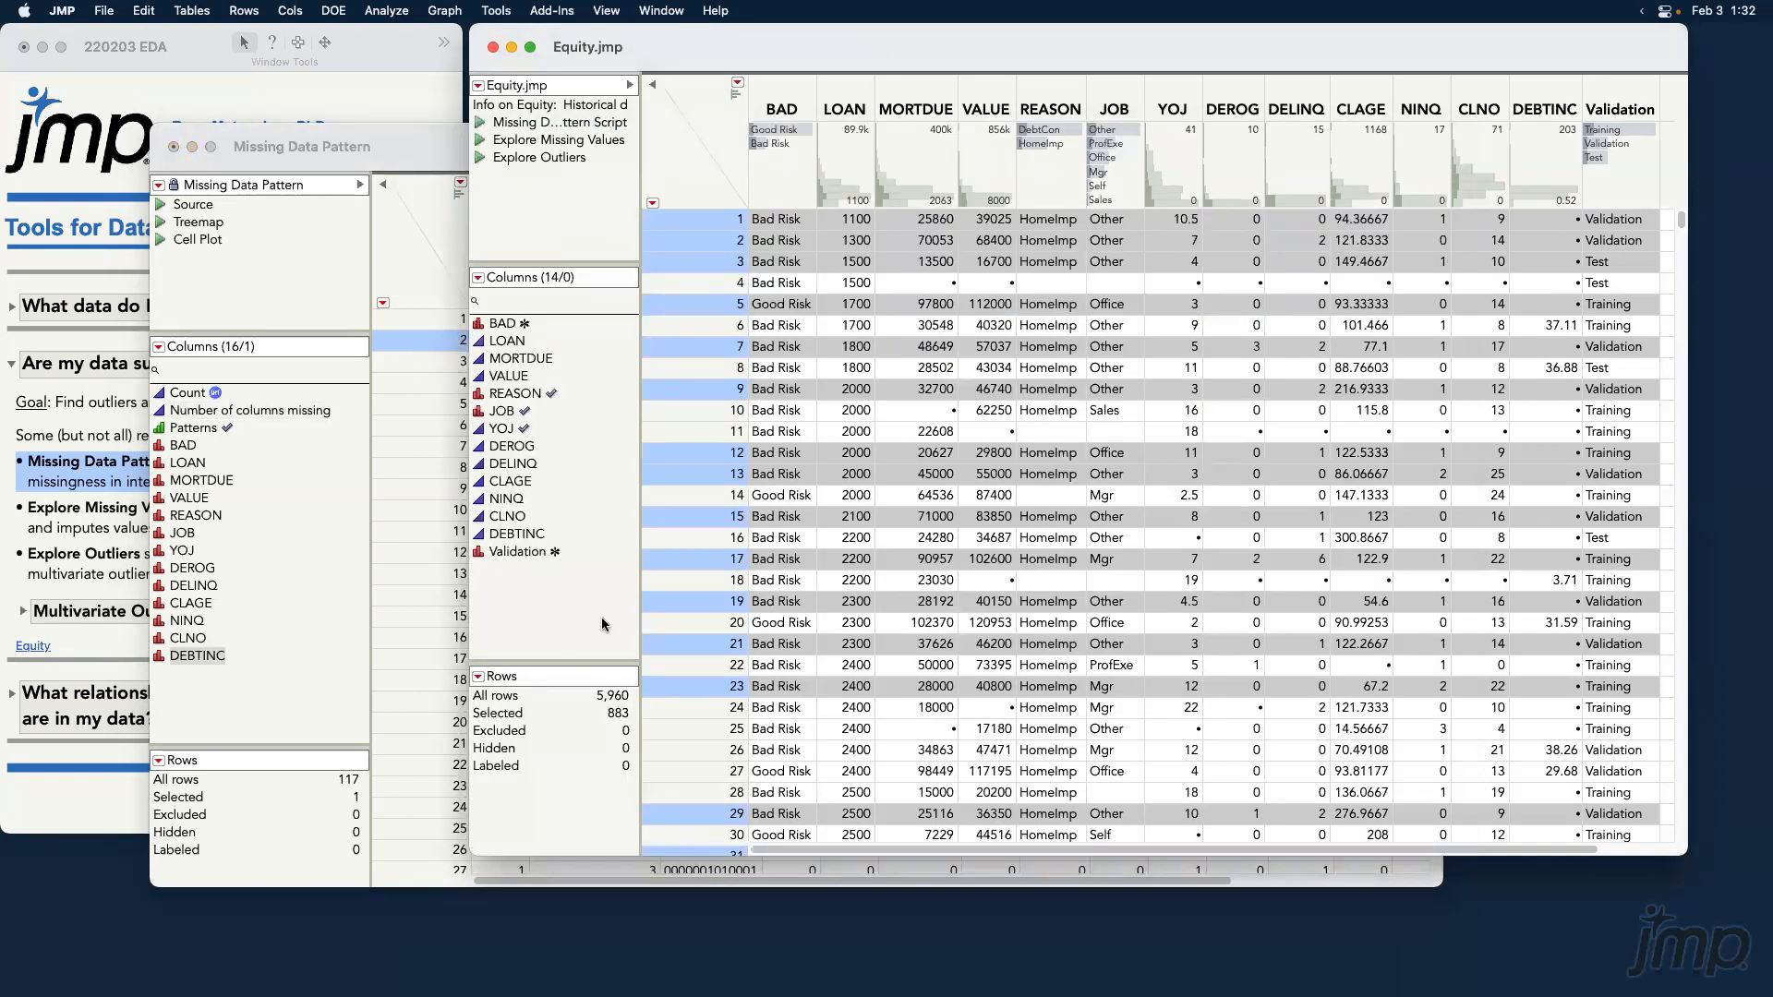
{"action": "left_click_drag", "start_coordinate": [606, 561], "coordinate": [622, 710]}
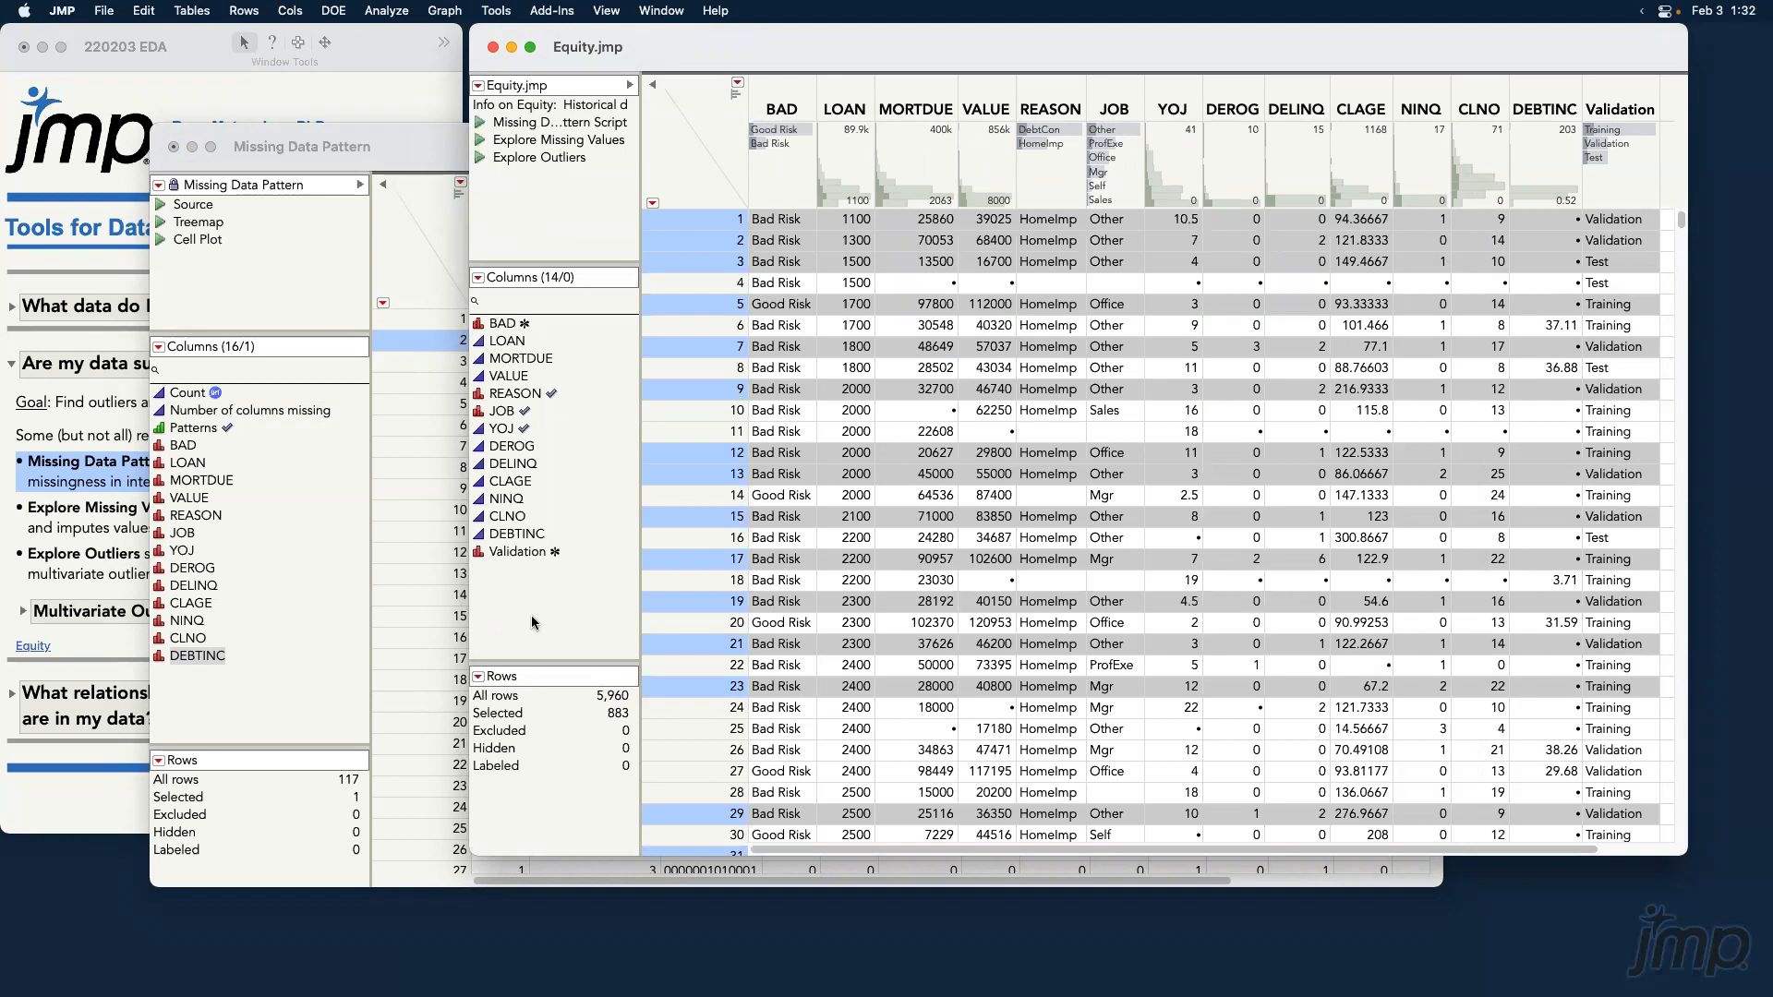
{"action": "right_click", "coordinate": [504, 719]}
{"action": "left_click", "coordinate": [565, 767]}
{"action": "left_click_drag", "start_coordinate": [821, 204], "coordinate": [690, 84]}
{"action": "left_click_drag", "start_coordinate": [927, 626], "coordinate": [1462, 800]}
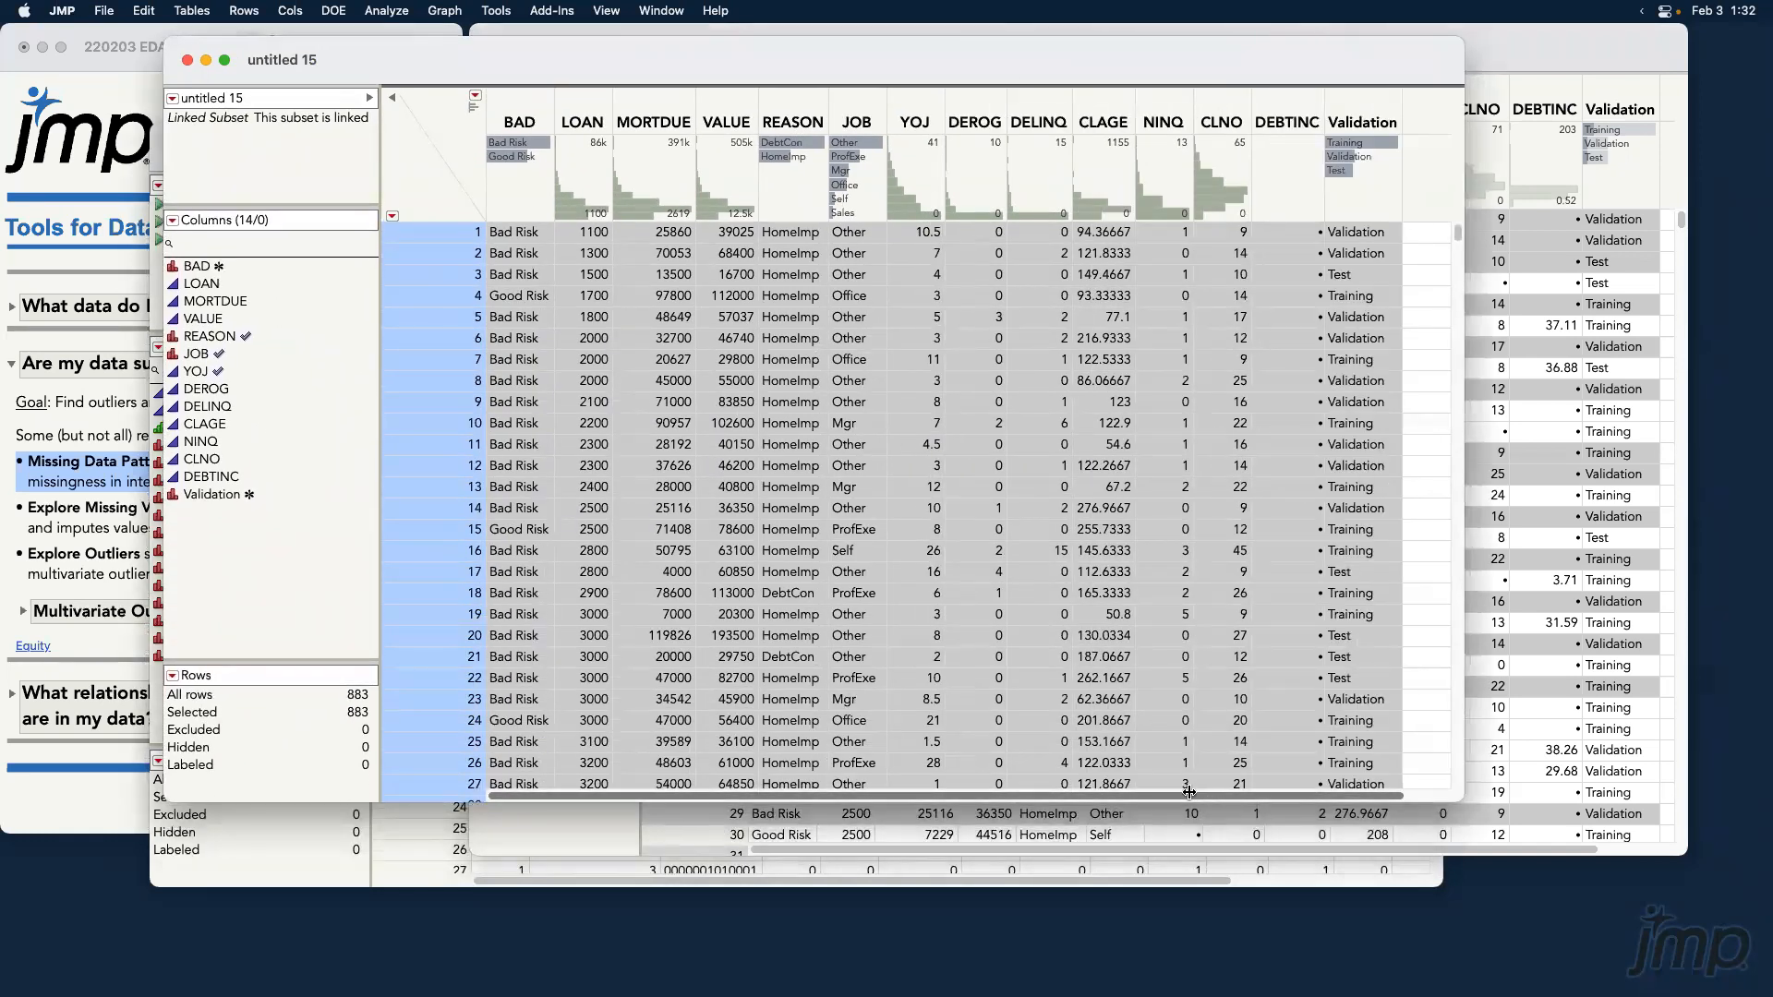
{"action": "scroll", "coordinate": [1196, 780], "scroll_direction": "right", "scroll_amount": 2}
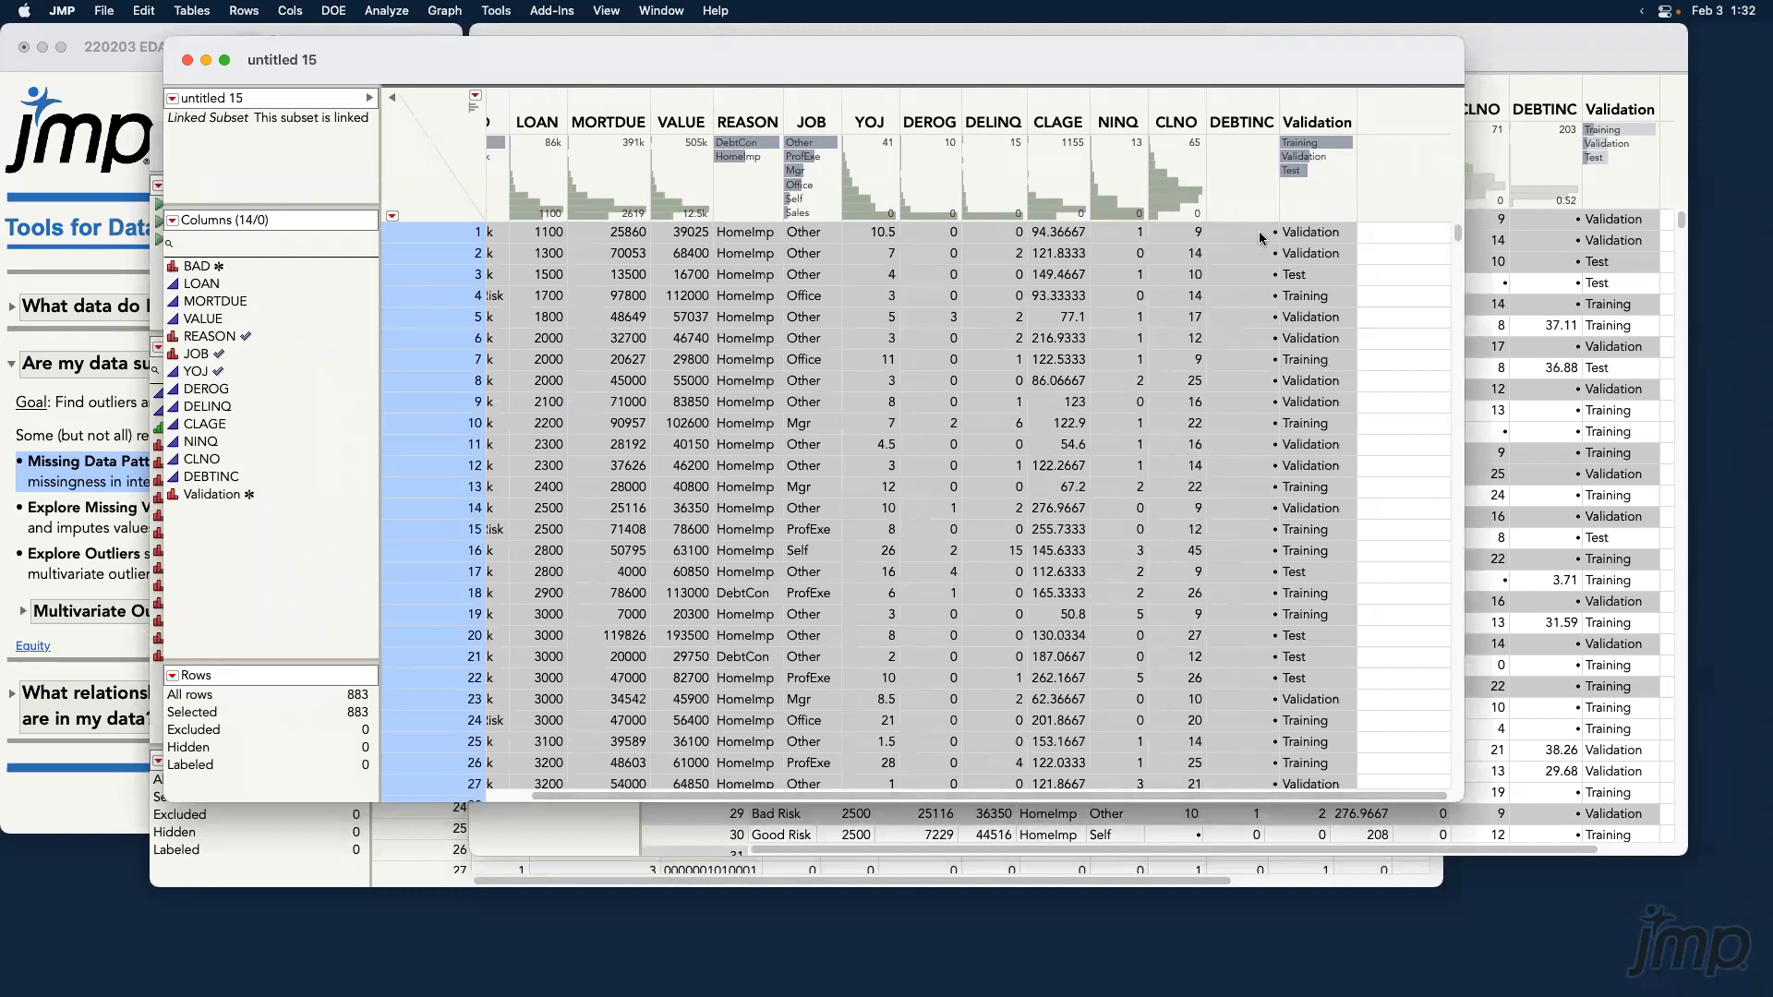
{"action": "left_click", "coordinate": [1261, 236]}
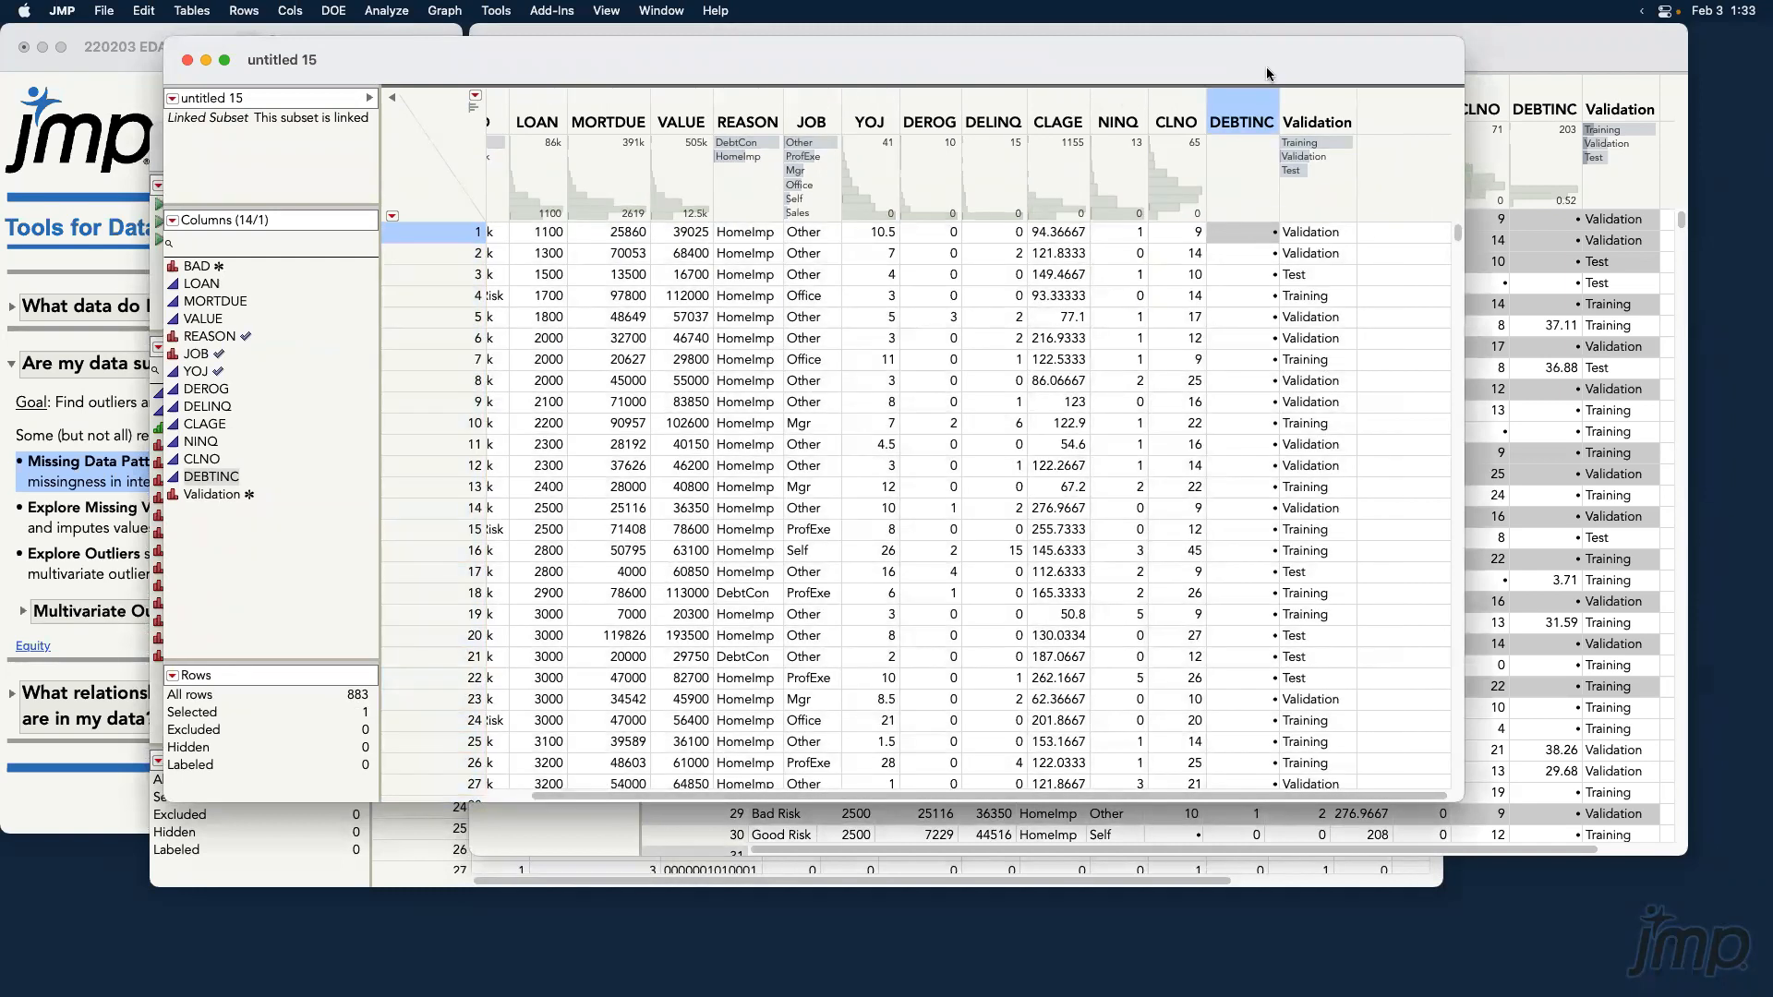
Place the linked subset beside the Equity table, enter 10 in its first DEBTINC cell, and clear that cell again.
{"action": "left_click_drag", "start_coordinate": [1266, 67], "coordinate": [1055, 101]}
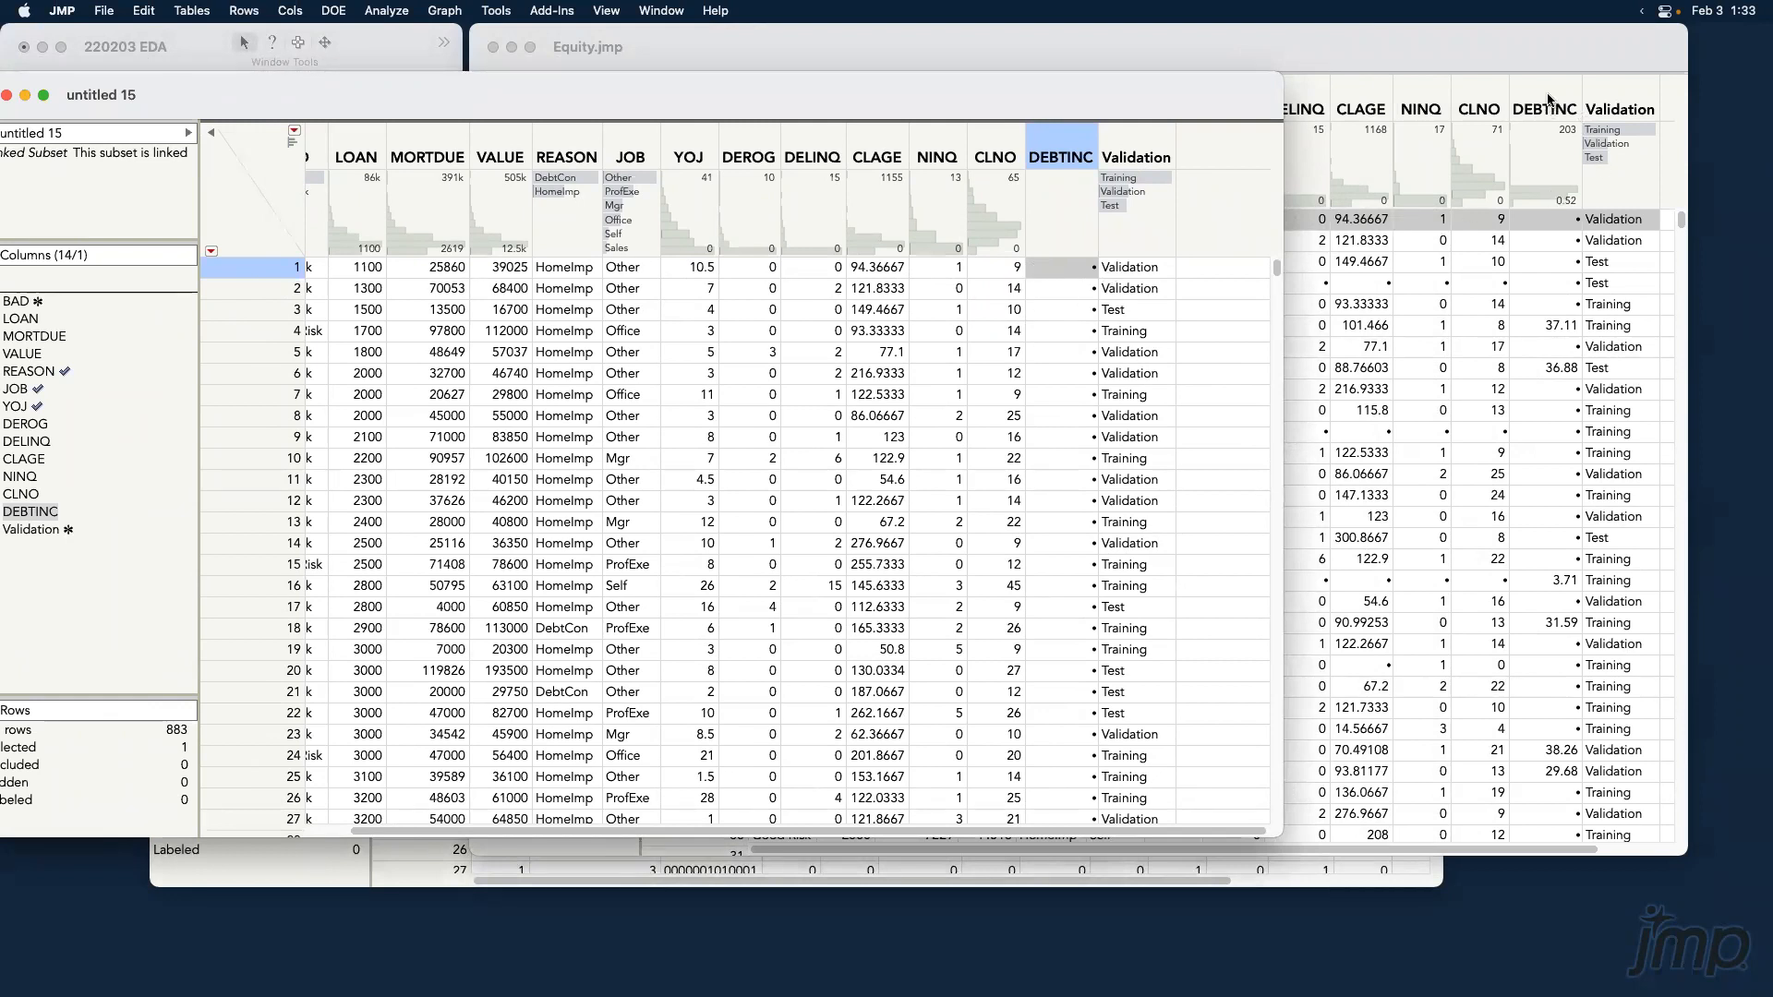
{"action": "left_click_drag", "start_coordinate": [1549, 90], "coordinate": [1570, 213]}
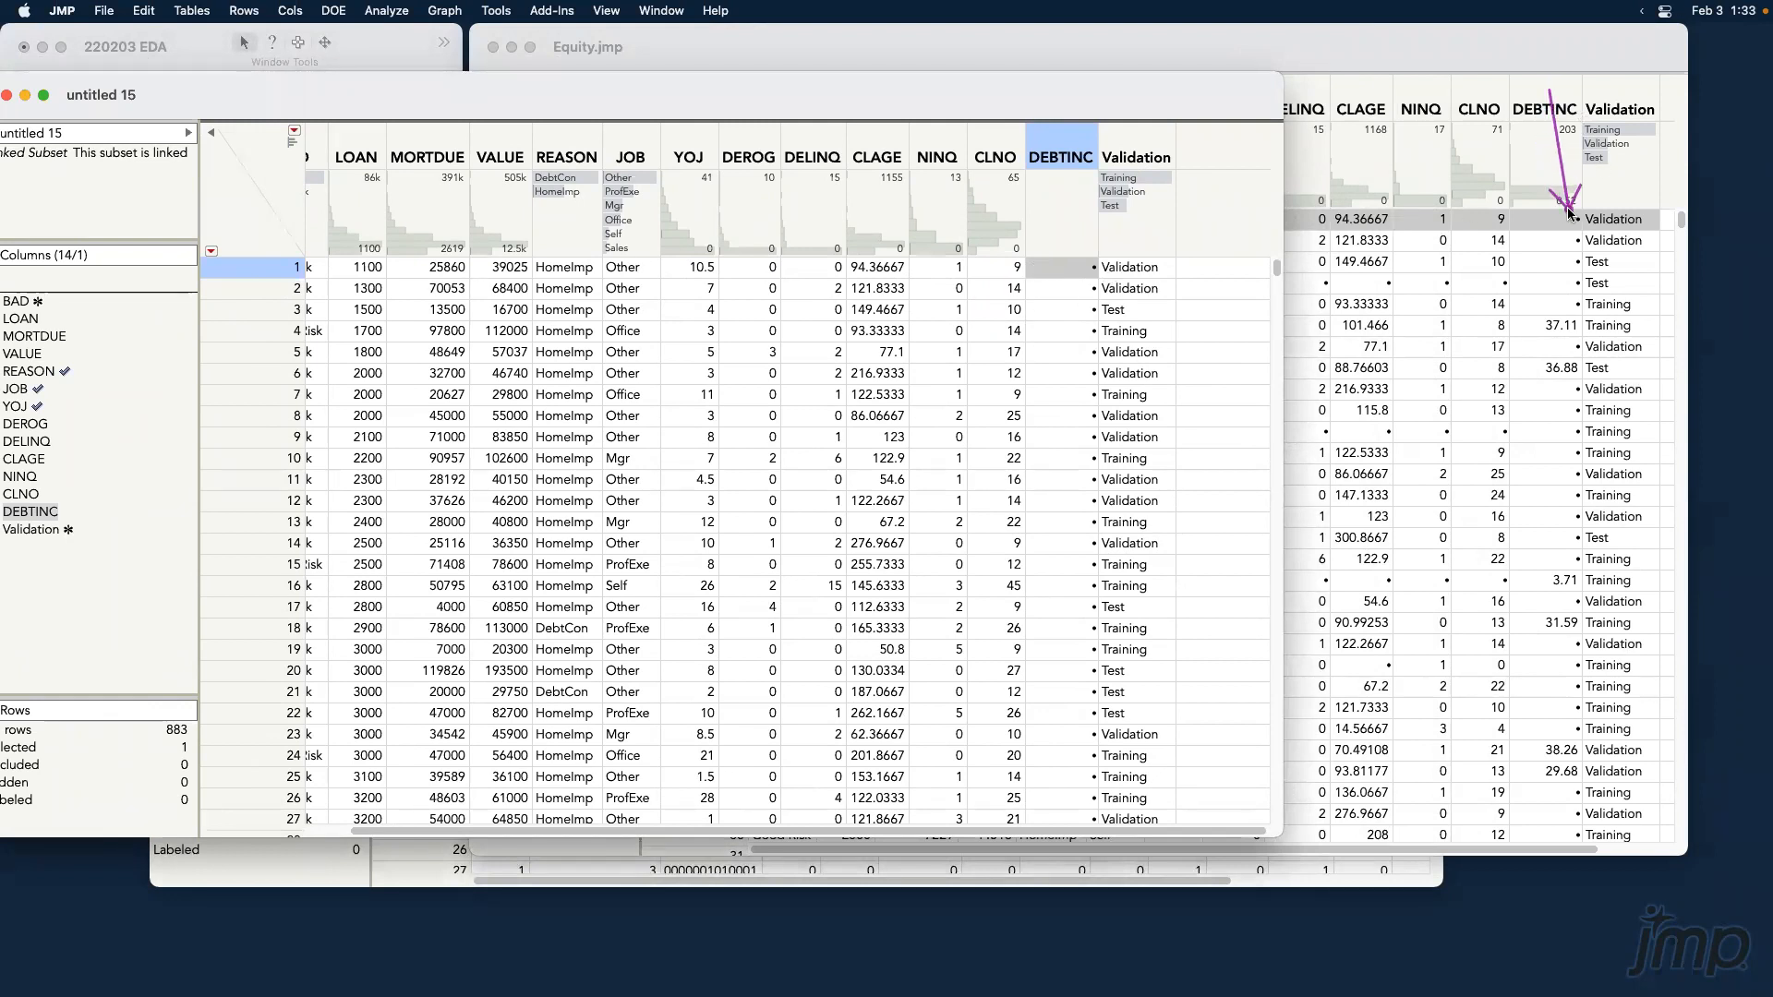
{"action": "double_click", "coordinate": [1077, 270]}
{"action": "type", "text": "10"}
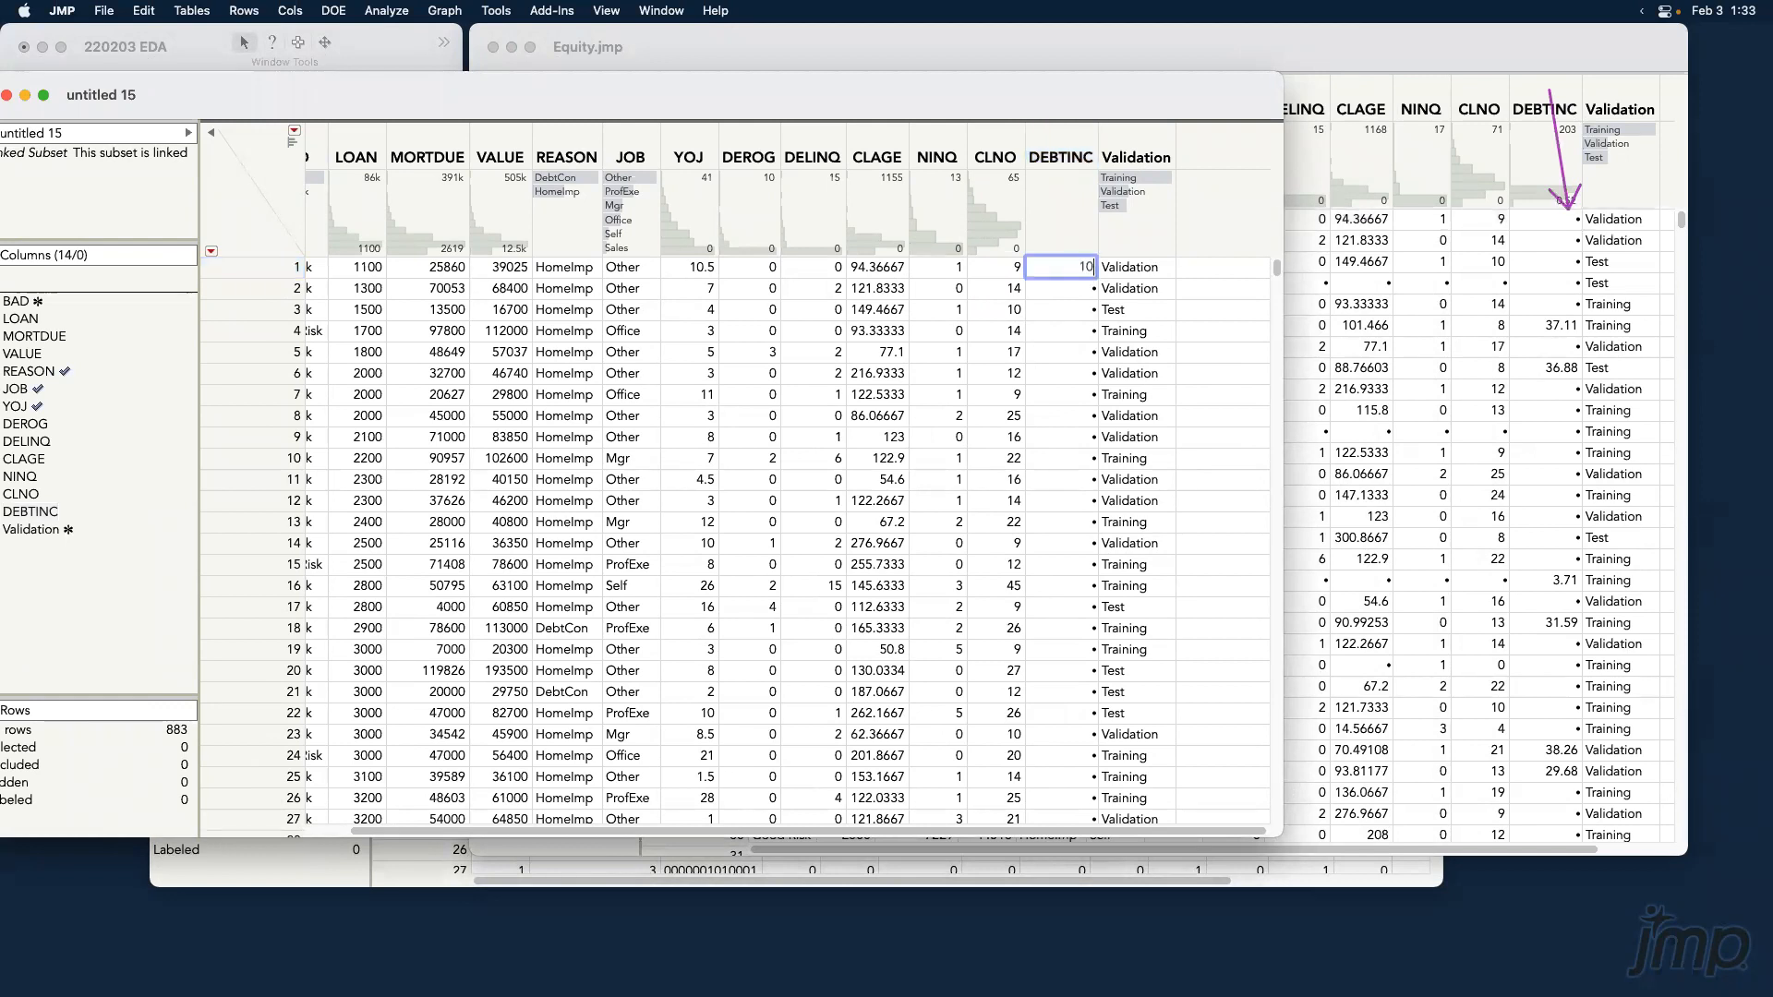
{"action": "key", "text": "Return"}
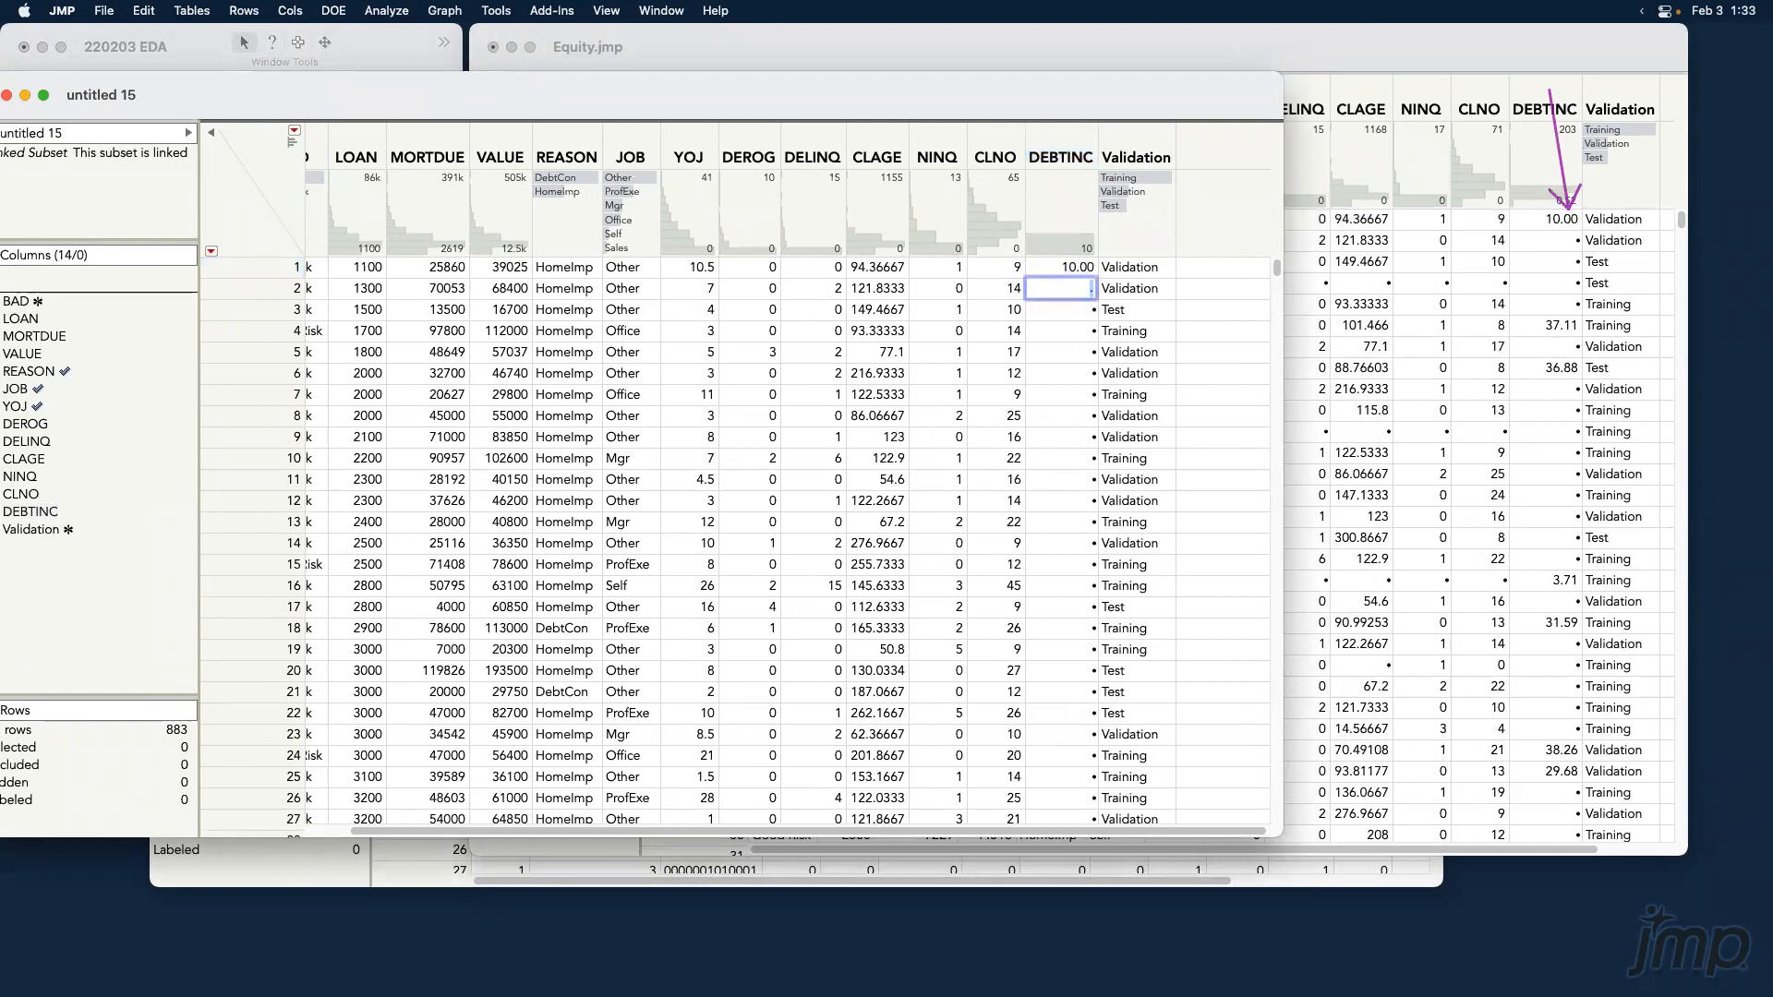
{"action": "left_click", "coordinate": [1070, 273]}
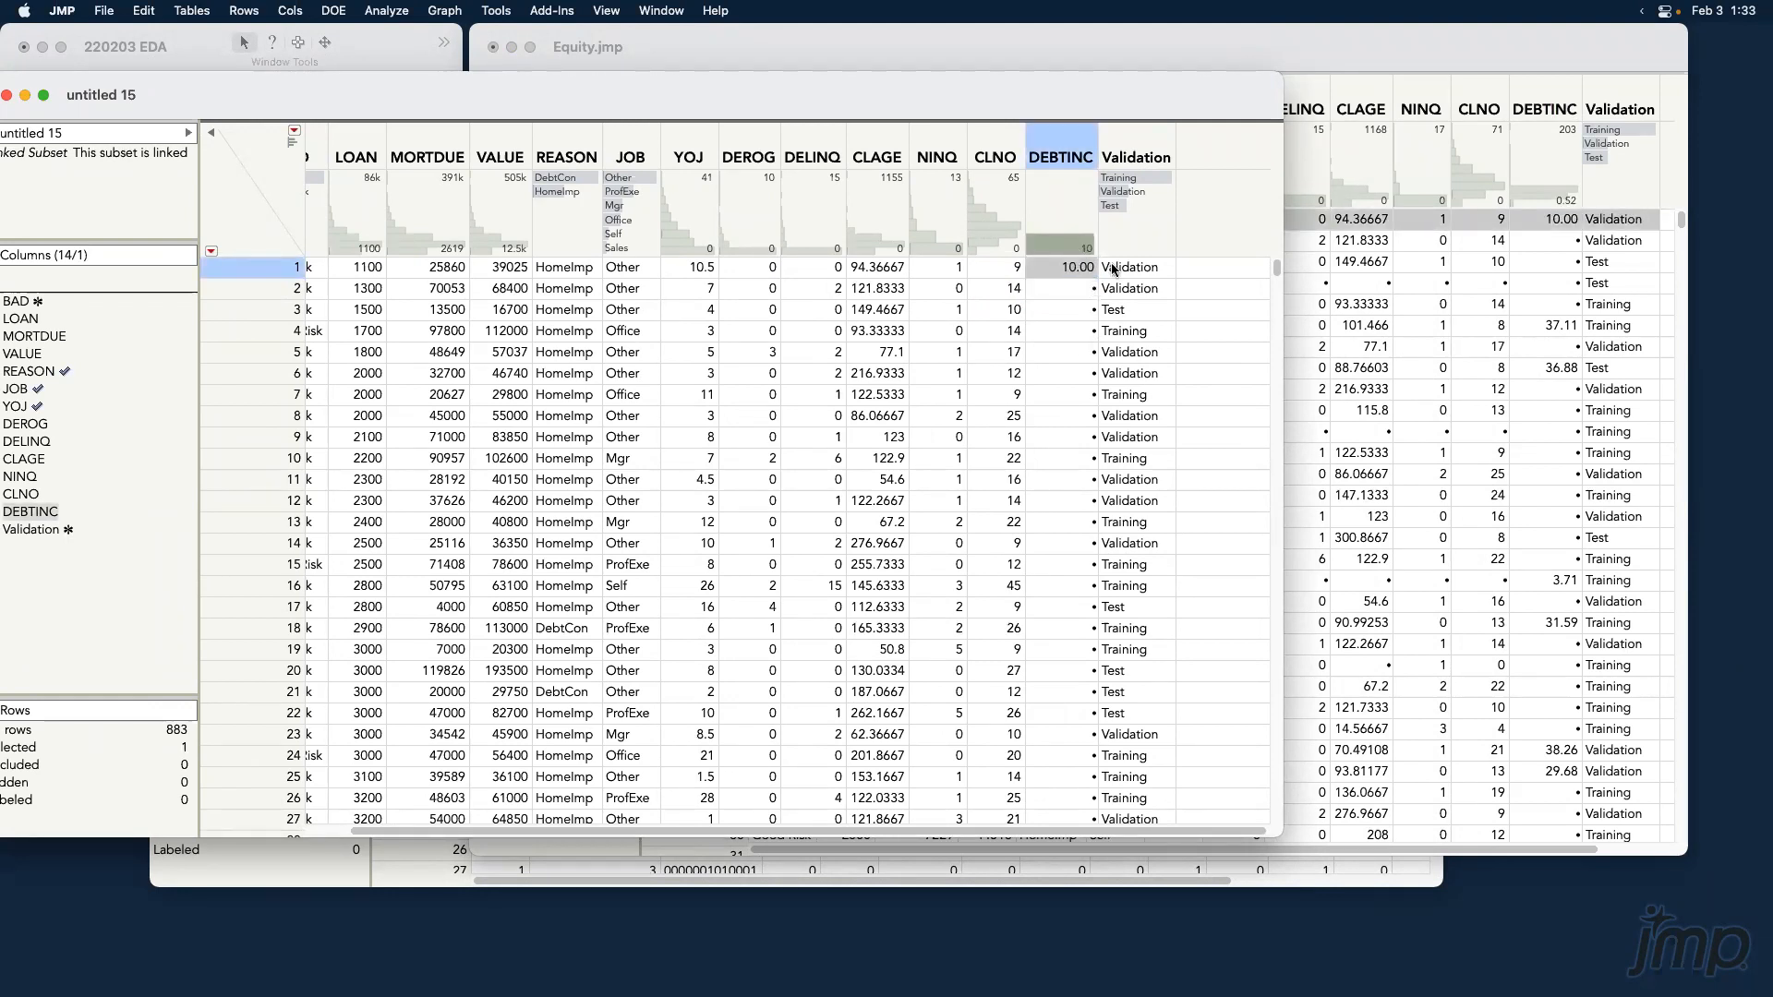
{"action": "key", "text": "BackSpace"}
Close the linked subset without saving it and return to the Missing Data Pattern table.
{"action": "left_click_drag", "start_coordinate": [292, 94], "coordinate": [550, 118]}
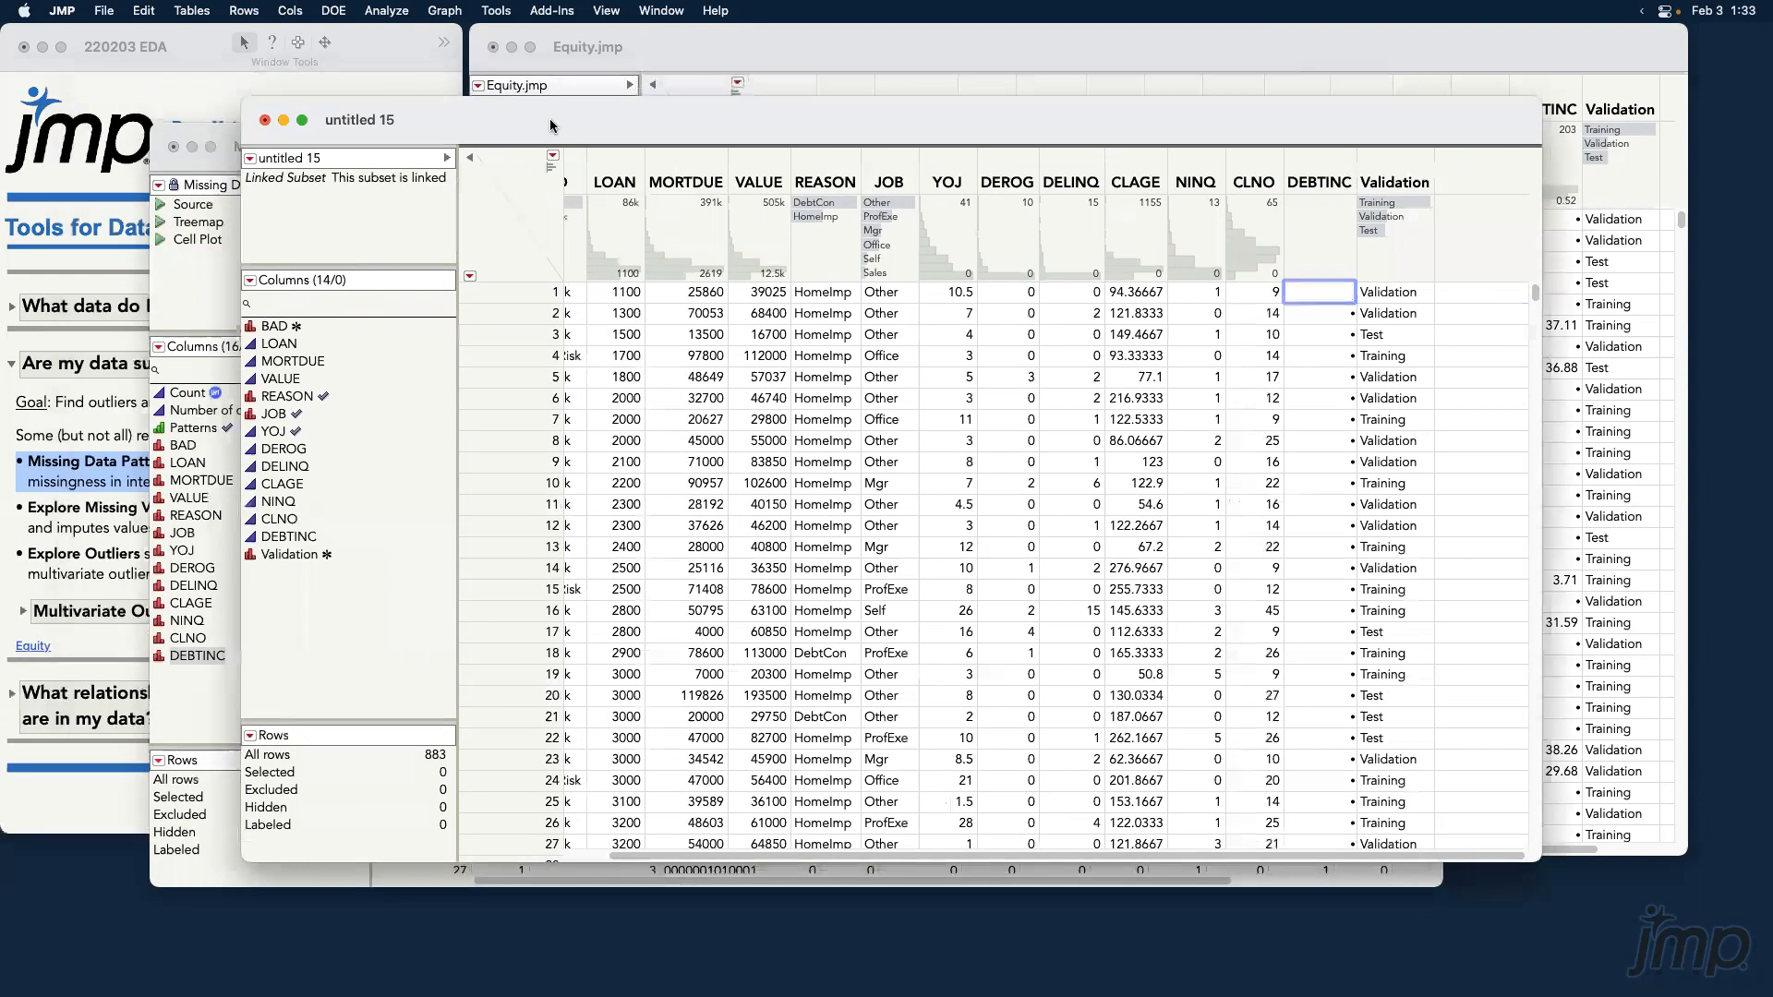
{"action": "left_click", "coordinate": [265, 120]}
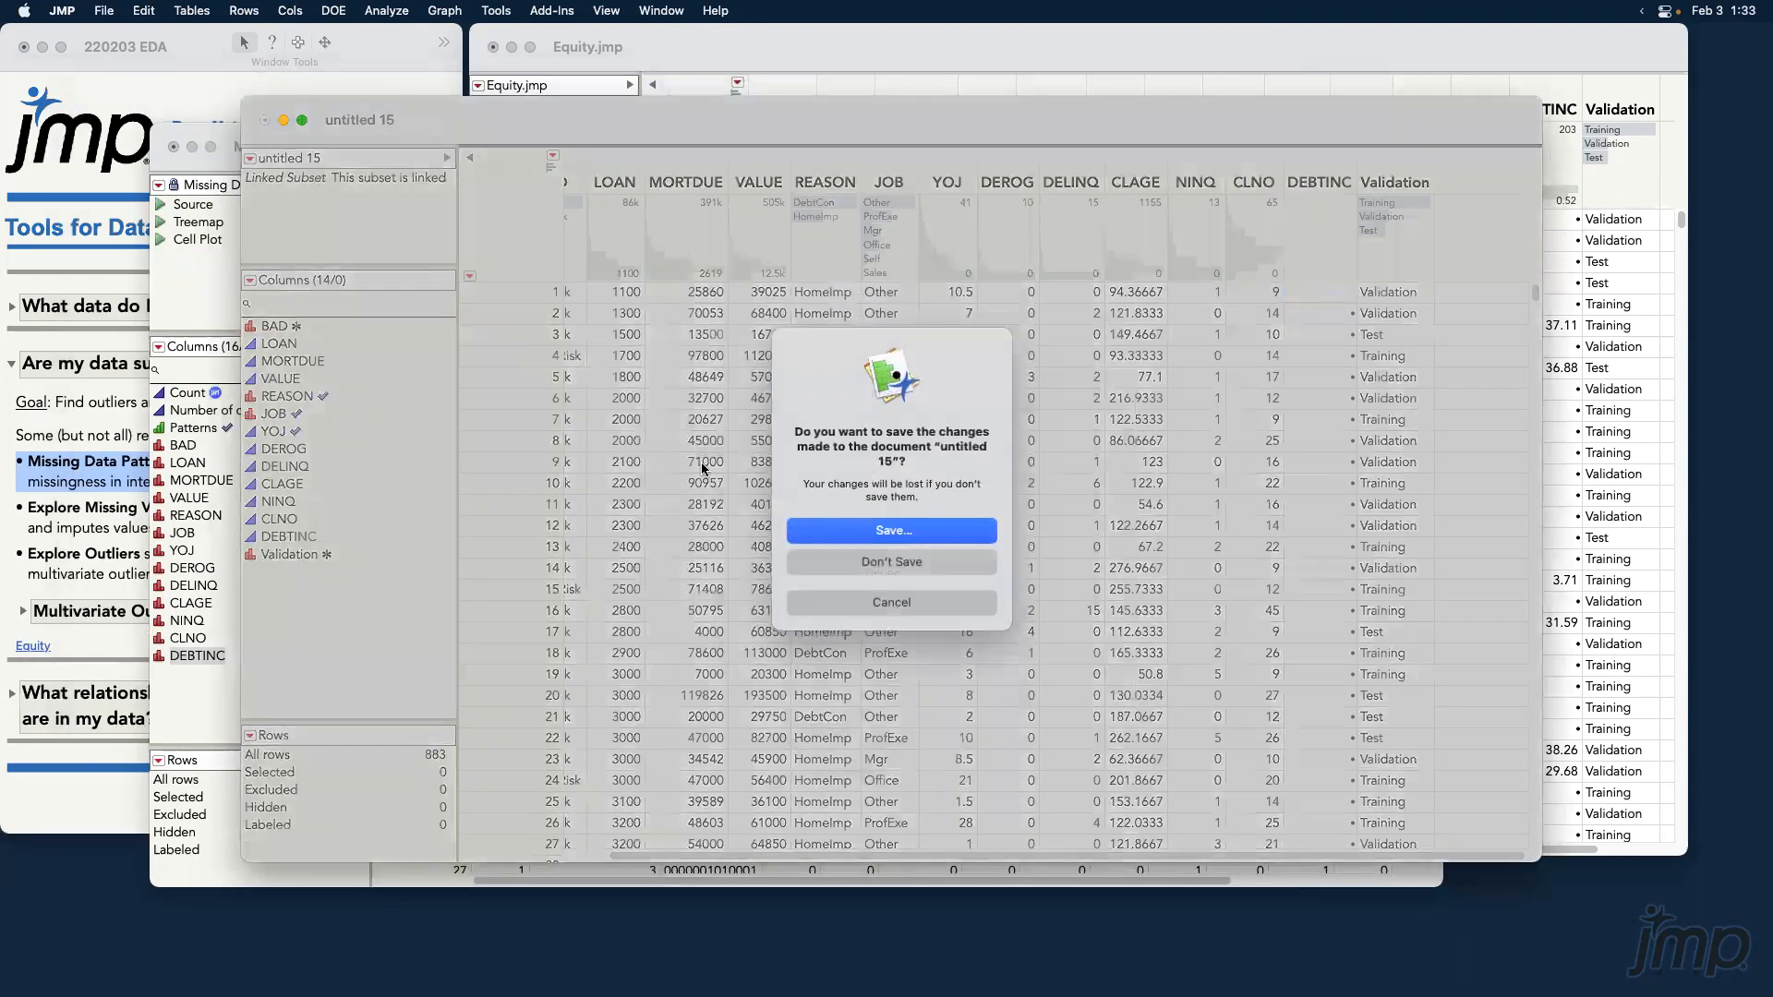
{"action": "left_click", "coordinate": [853, 562]}
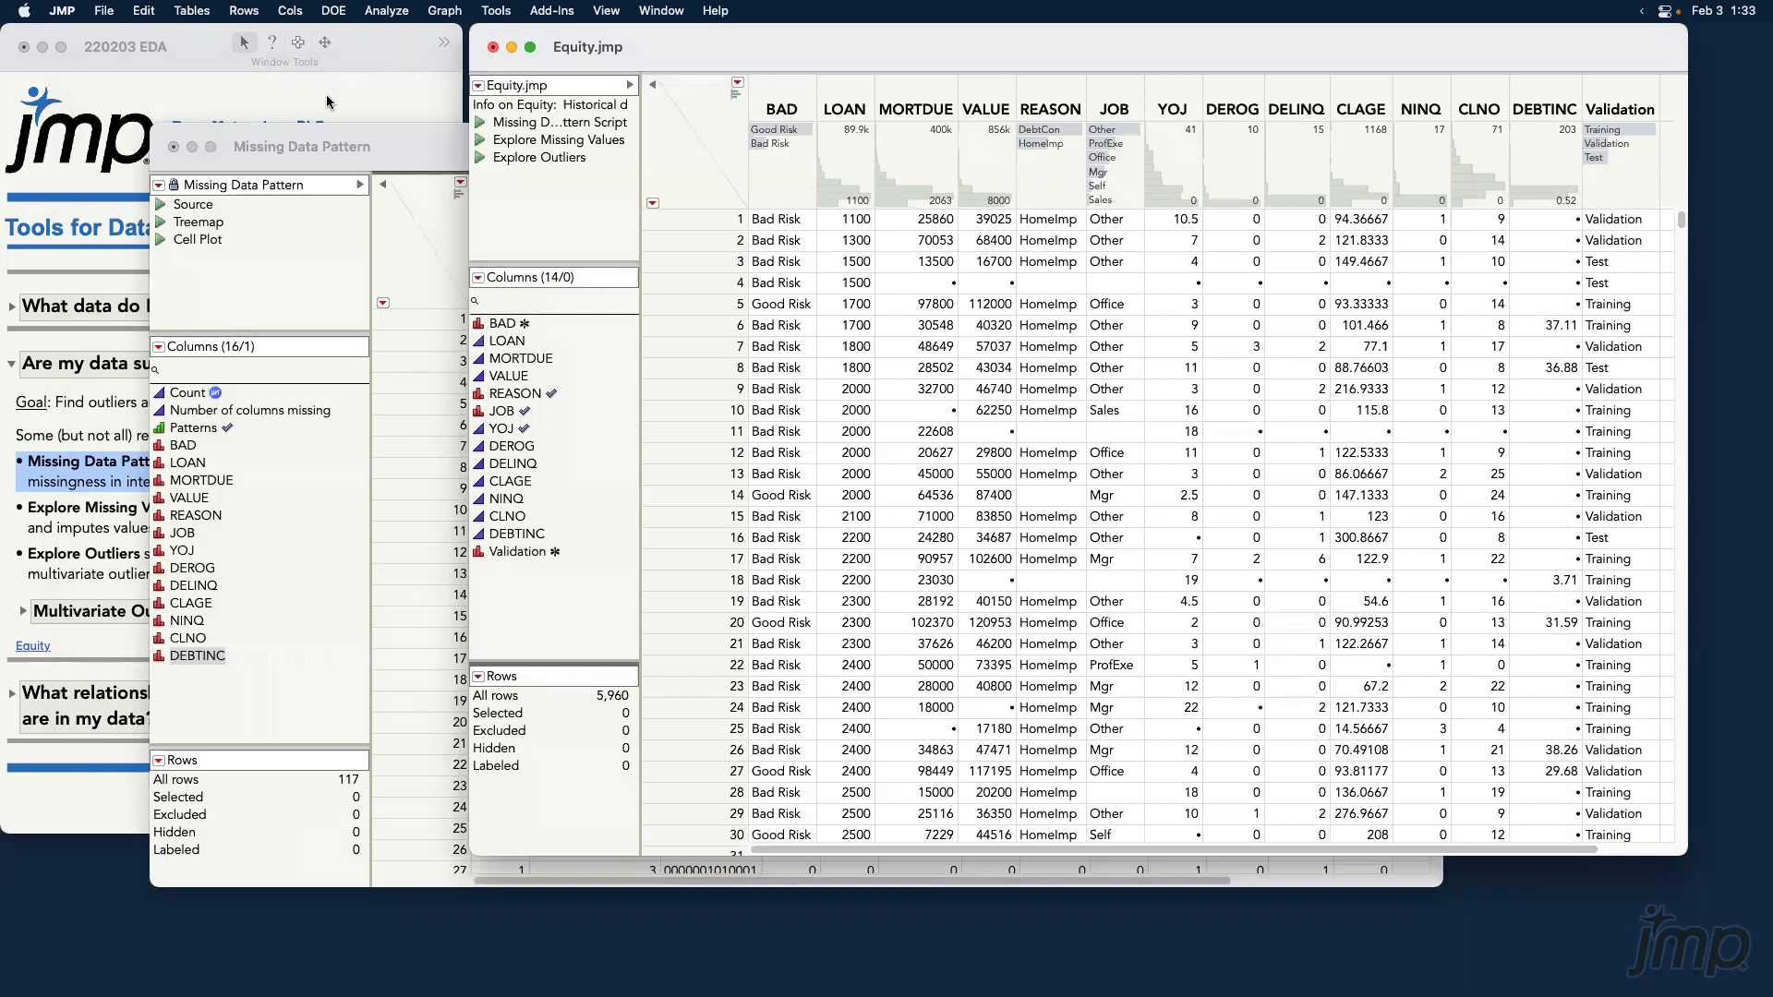
{"action": "left_click", "coordinate": [398, 153]}
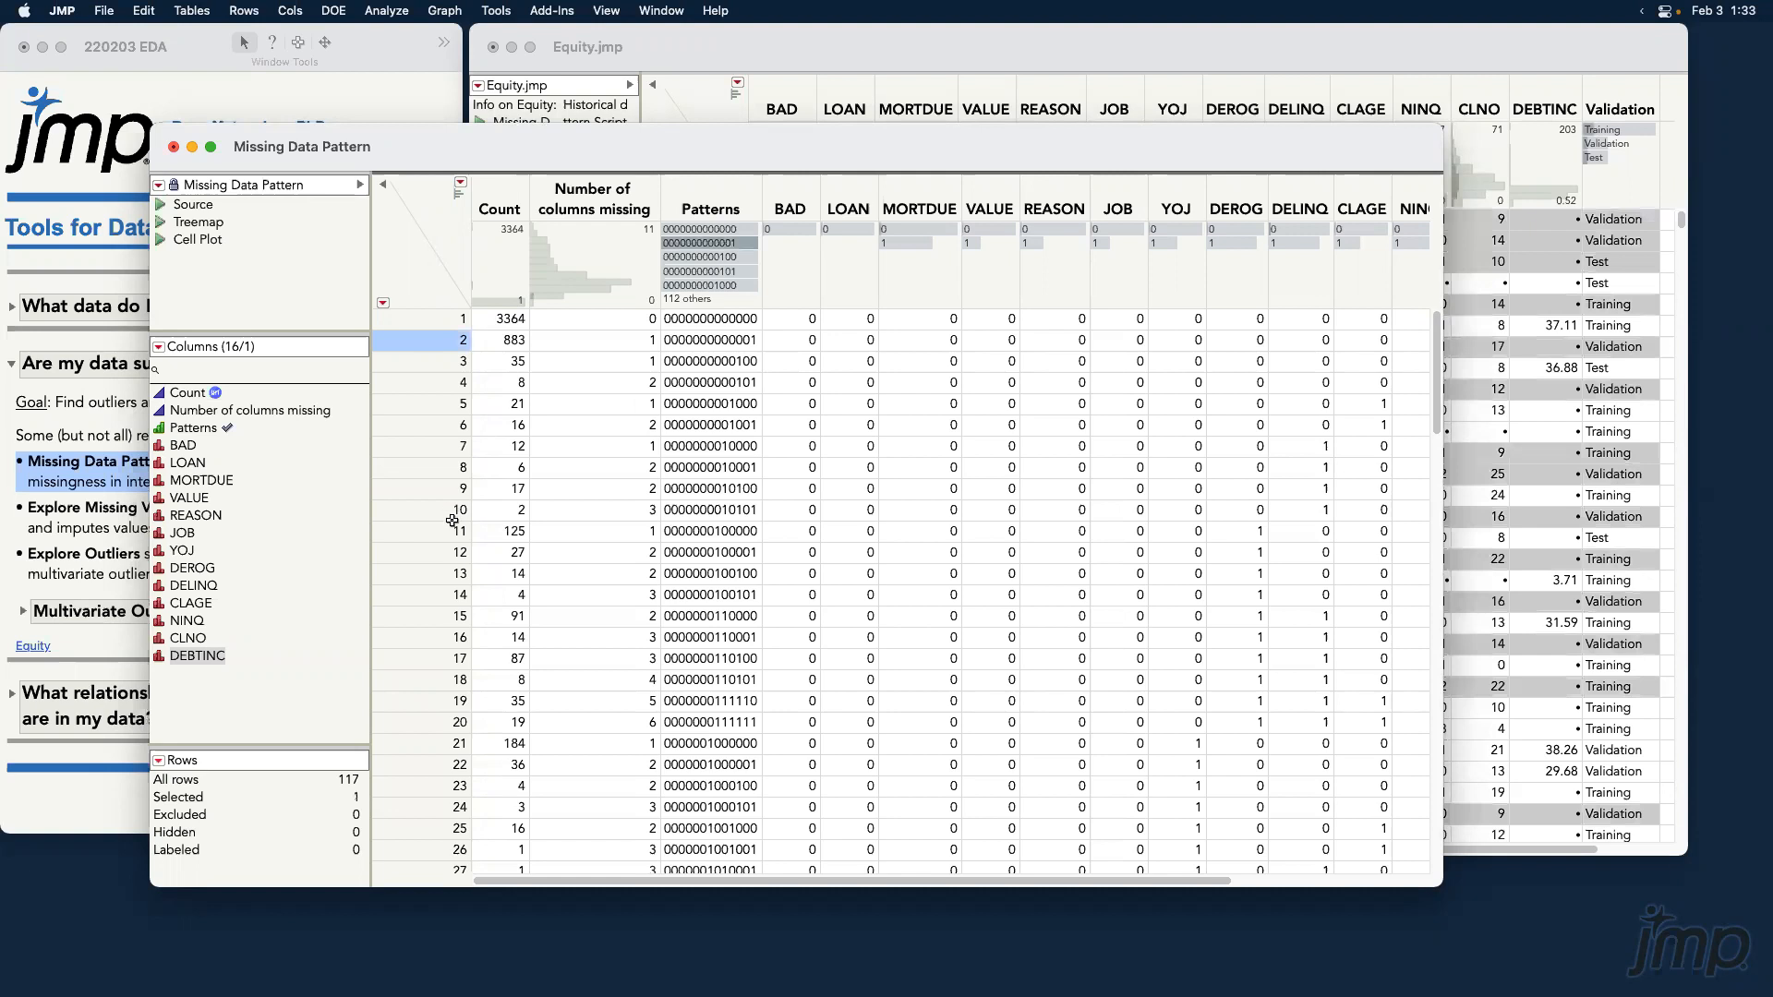
Select pattern row 11, where only DEROG is missing, and clear the column selection in the Missing Data Pattern table.
{"action": "left_click", "coordinate": [433, 531]}
{"action": "left_click", "coordinate": [454, 229]}
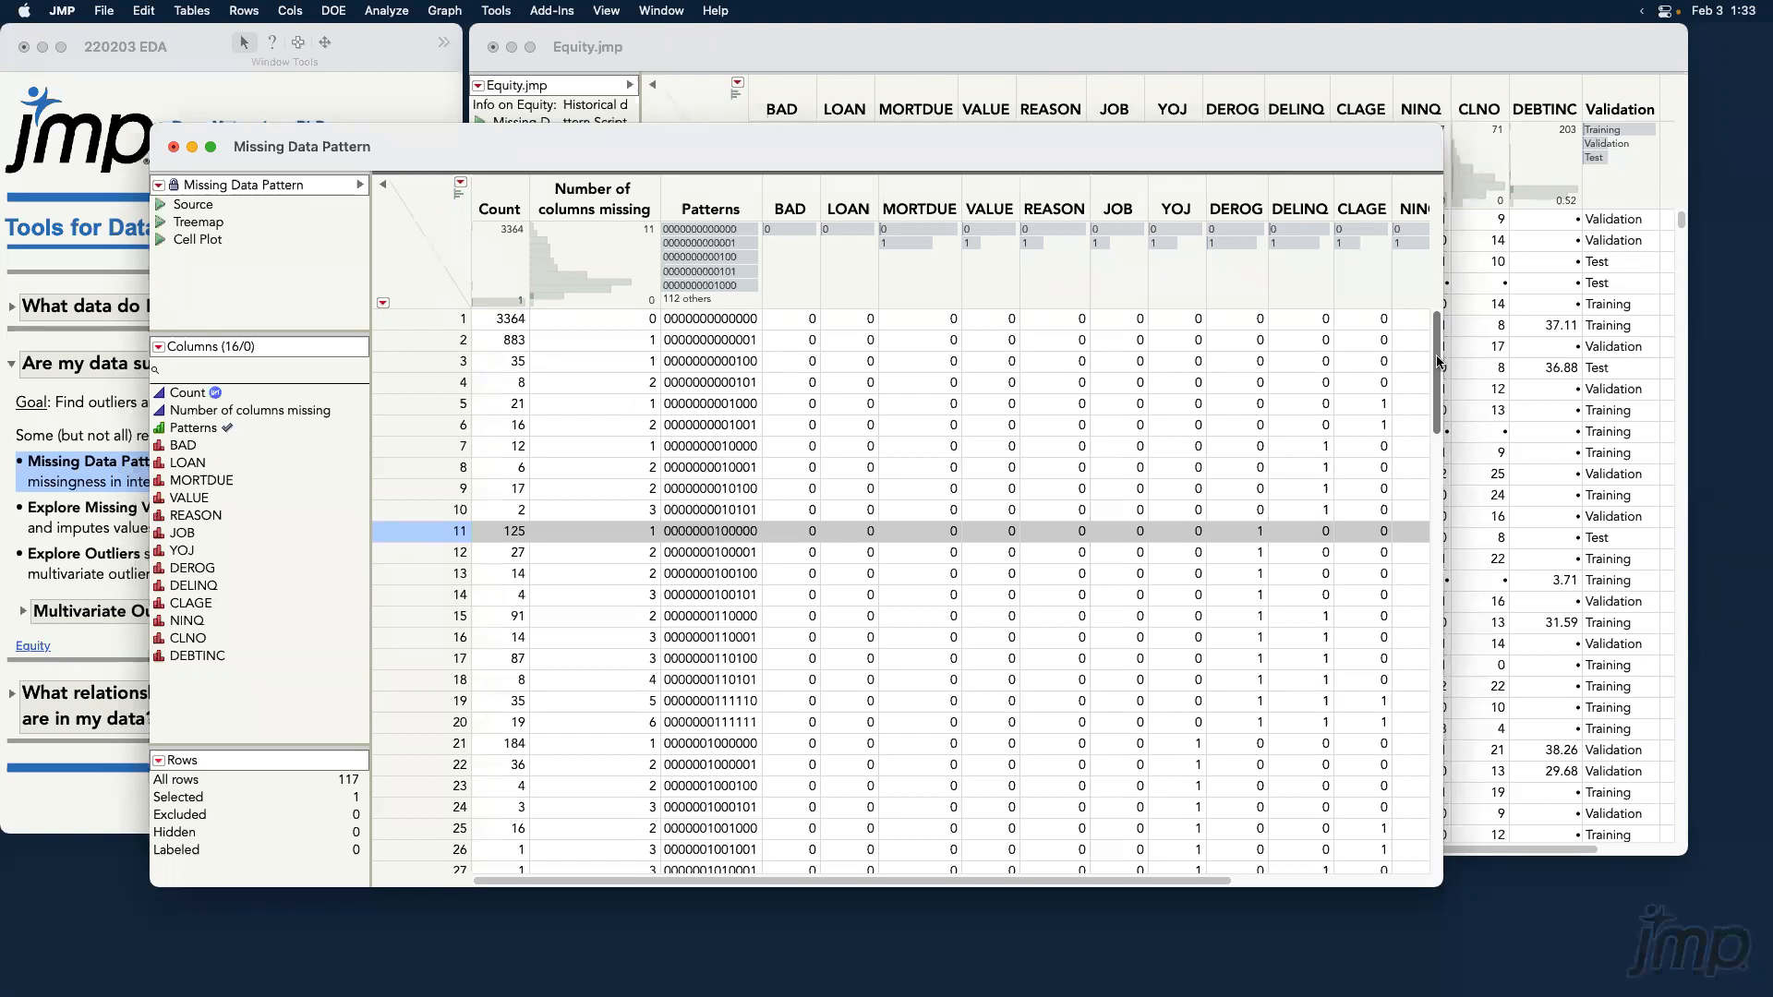
Select the last two pattern rows, 116 and 117, inspect their Number of columns missing values, and clear the selection.
{"action": "left_click_drag", "start_coordinate": [1439, 363], "coordinate": [1439, 800]}
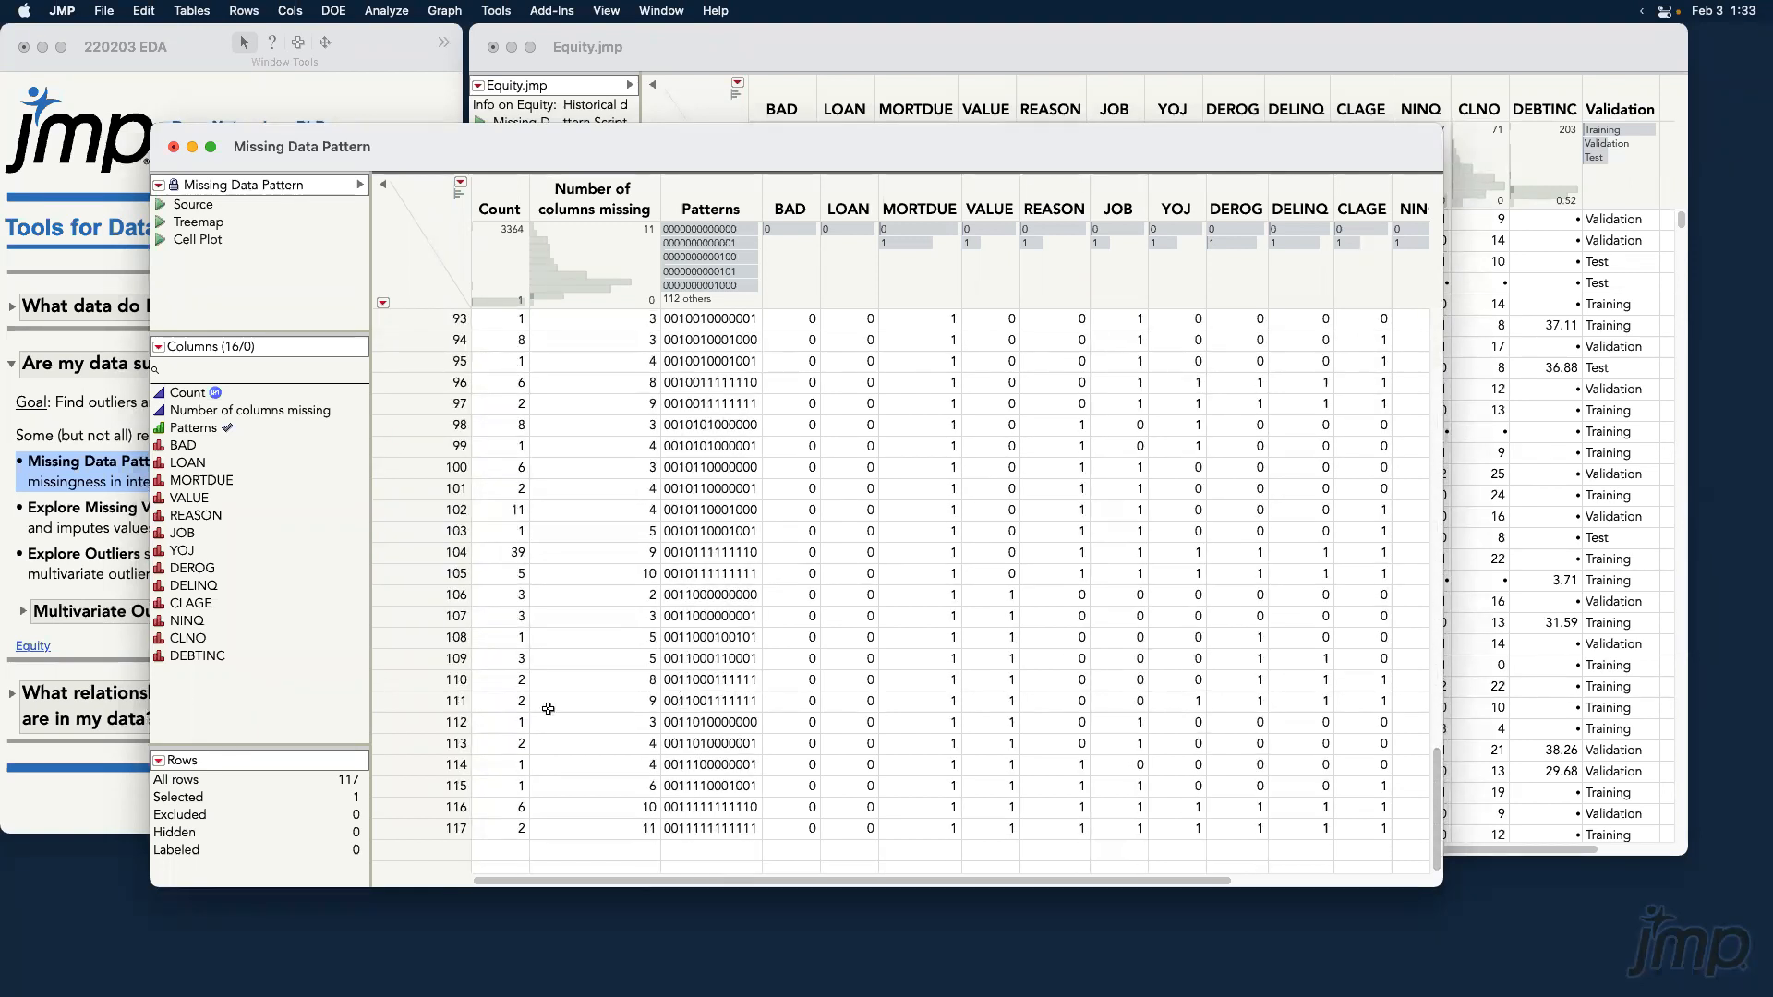
{"action": "left_click_drag", "start_coordinate": [430, 808], "coordinate": [426, 830]}
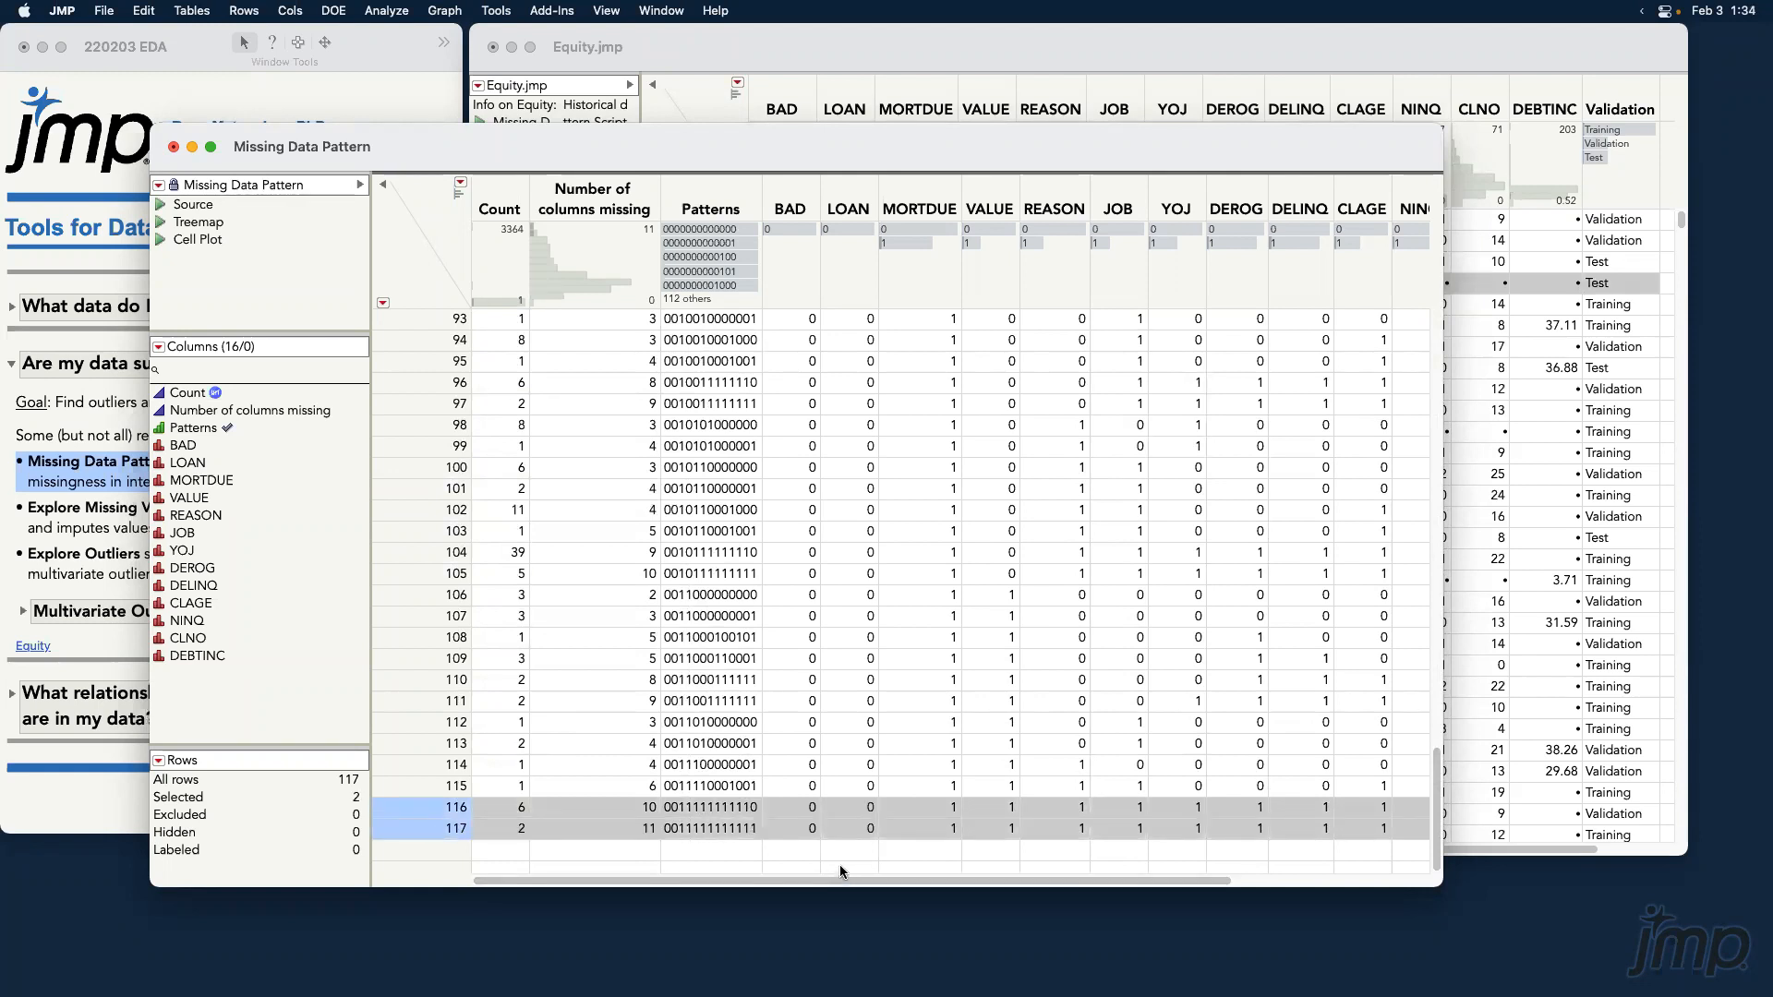
{"action": "left_click", "coordinate": [638, 813]}
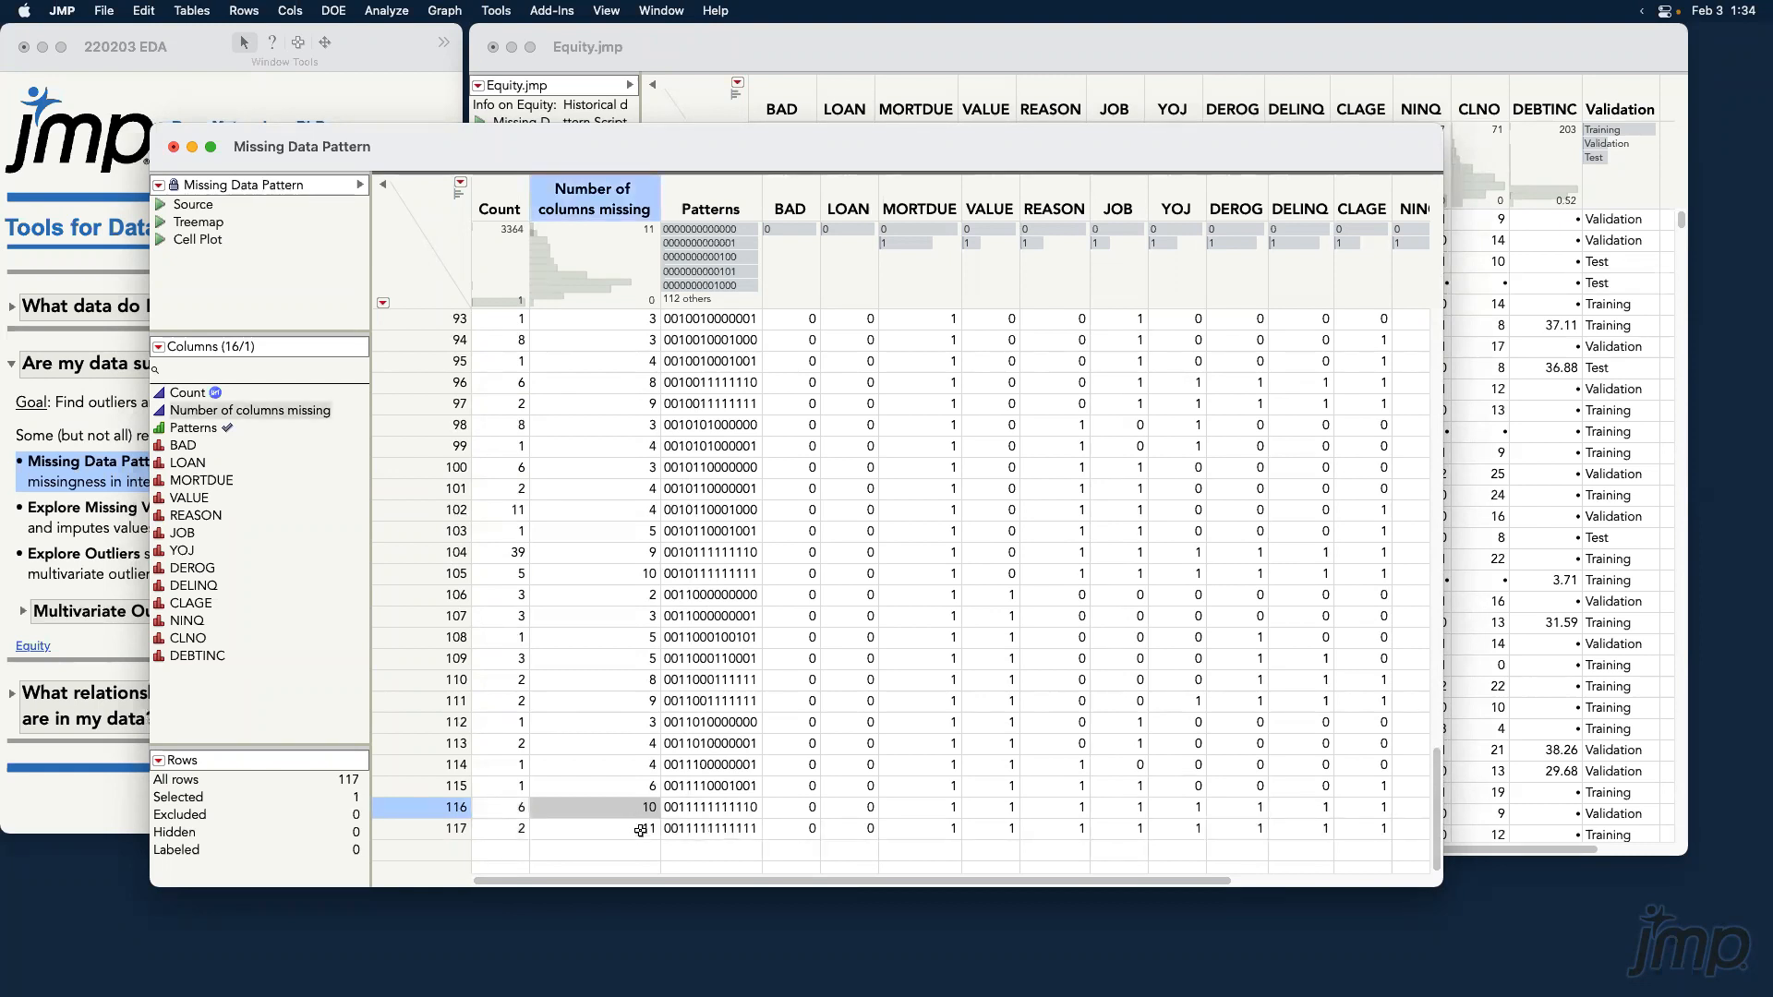
{"action": "left_click", "coordinate": [640, 831]}
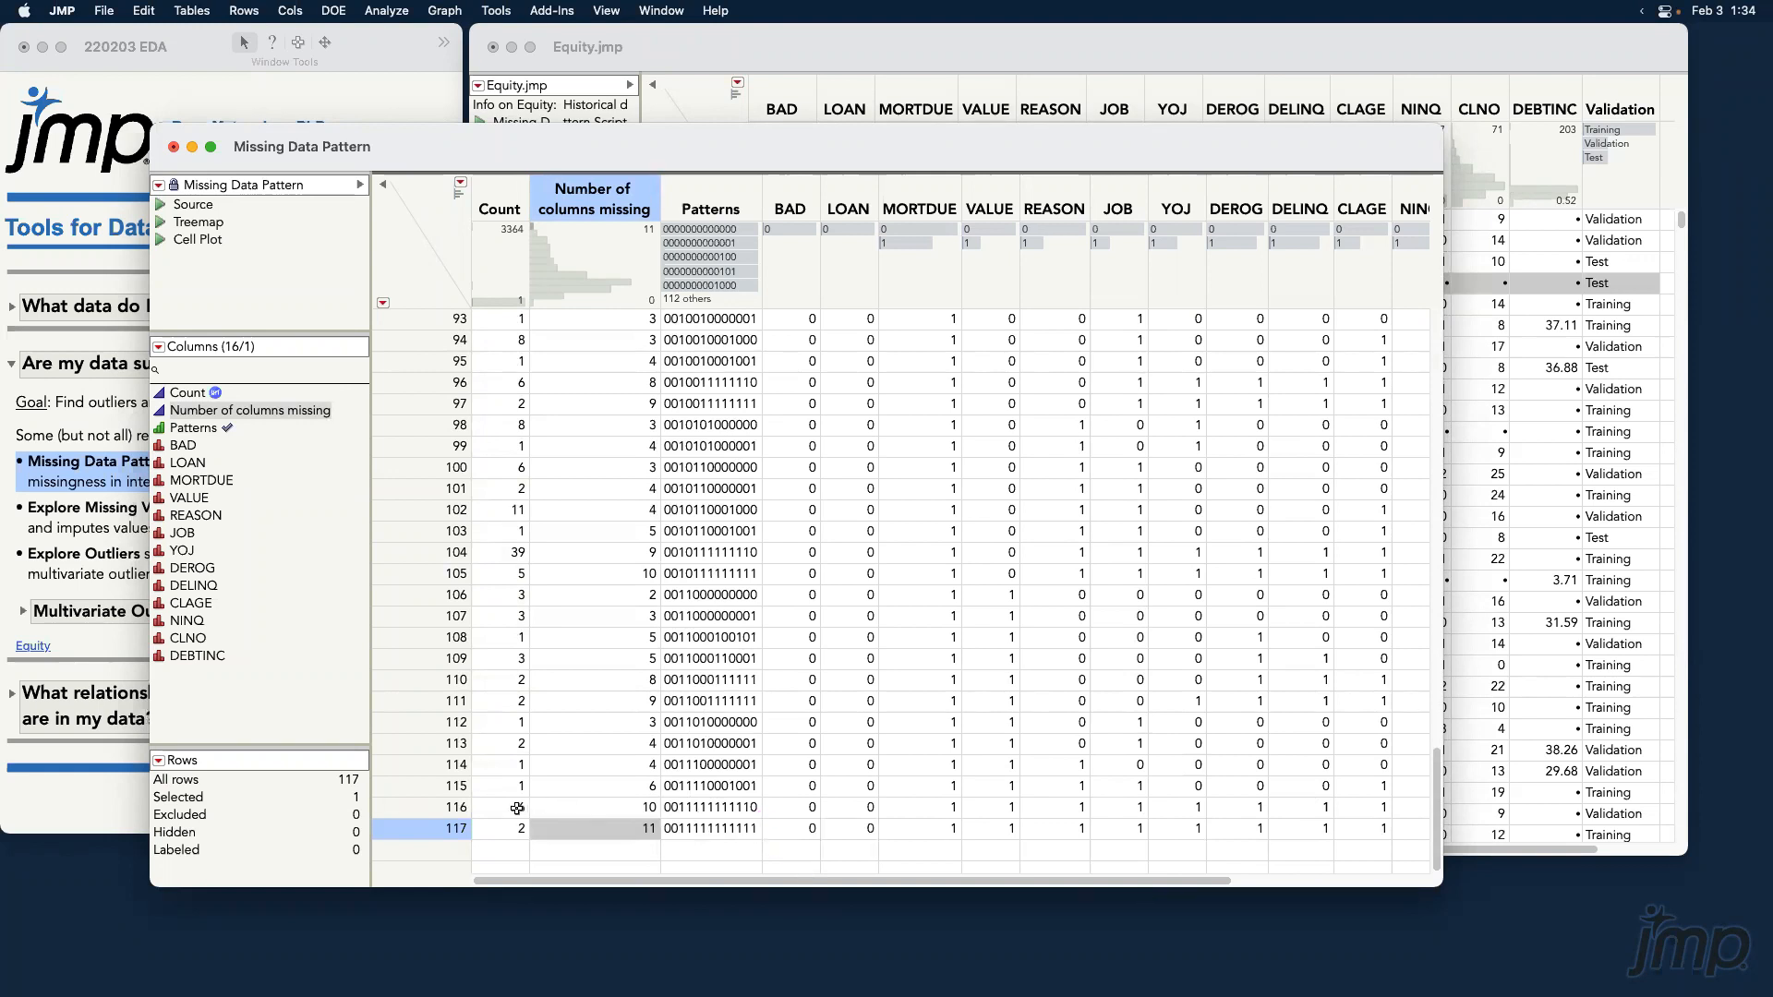
{"action": "left_click", "coordinate": [429, 807], "text": "shift"}
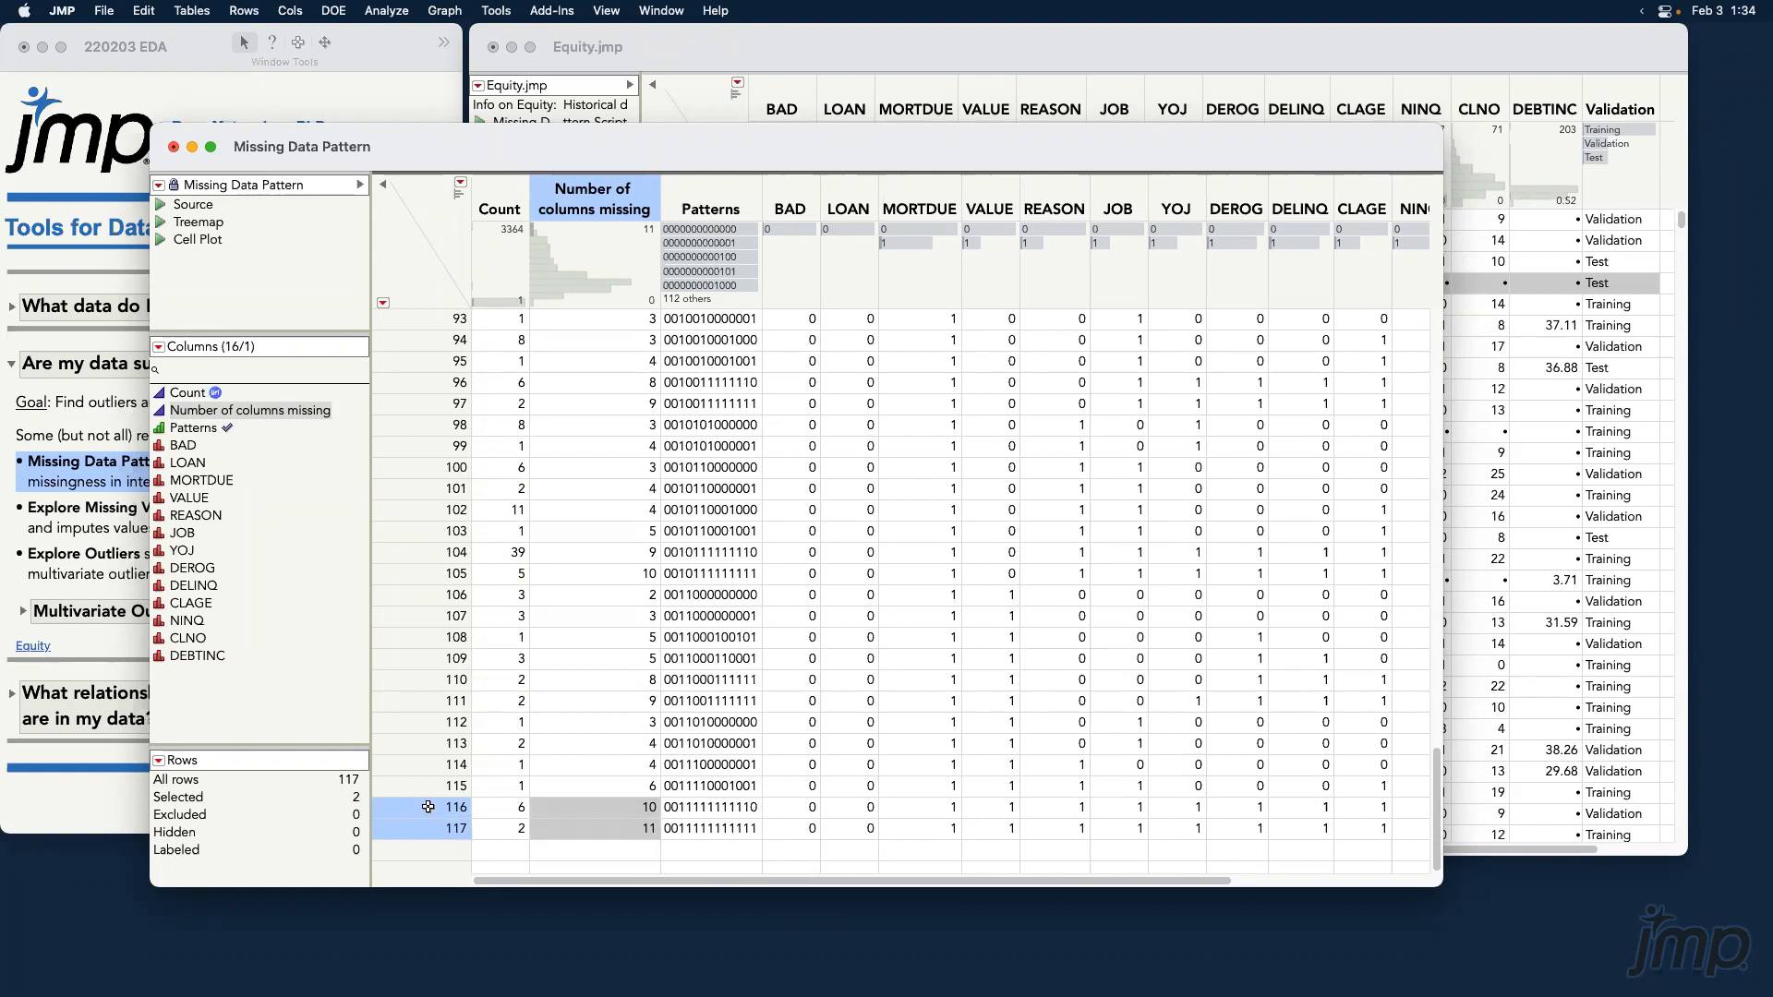
{"action": "left_click", "coordinate": [422, 288]}
{"action": "left_click", "coordinate": [441, 238]}
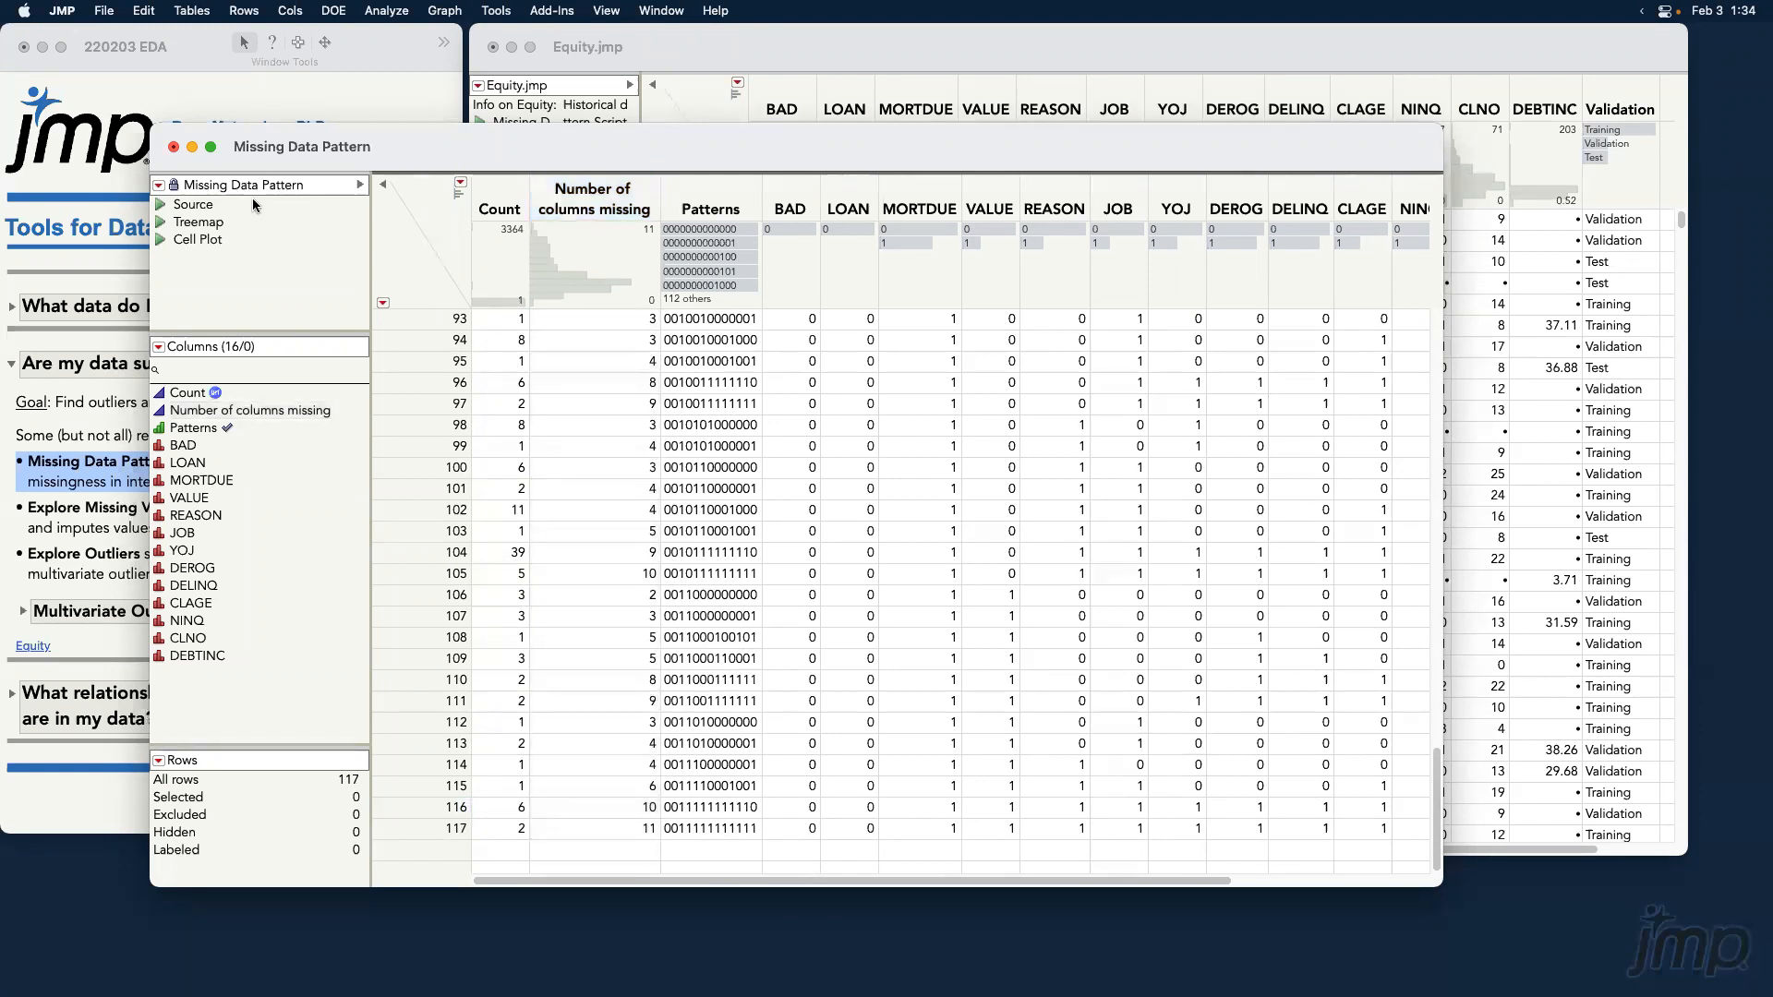
Close the Missing Data Pattern table without saving it and highlight the Explore Missing Values bullet in the EDA journal.
{"action": "left_click_drag", "start_coordinate": [523, 155], "coordinate": [694, 171]}
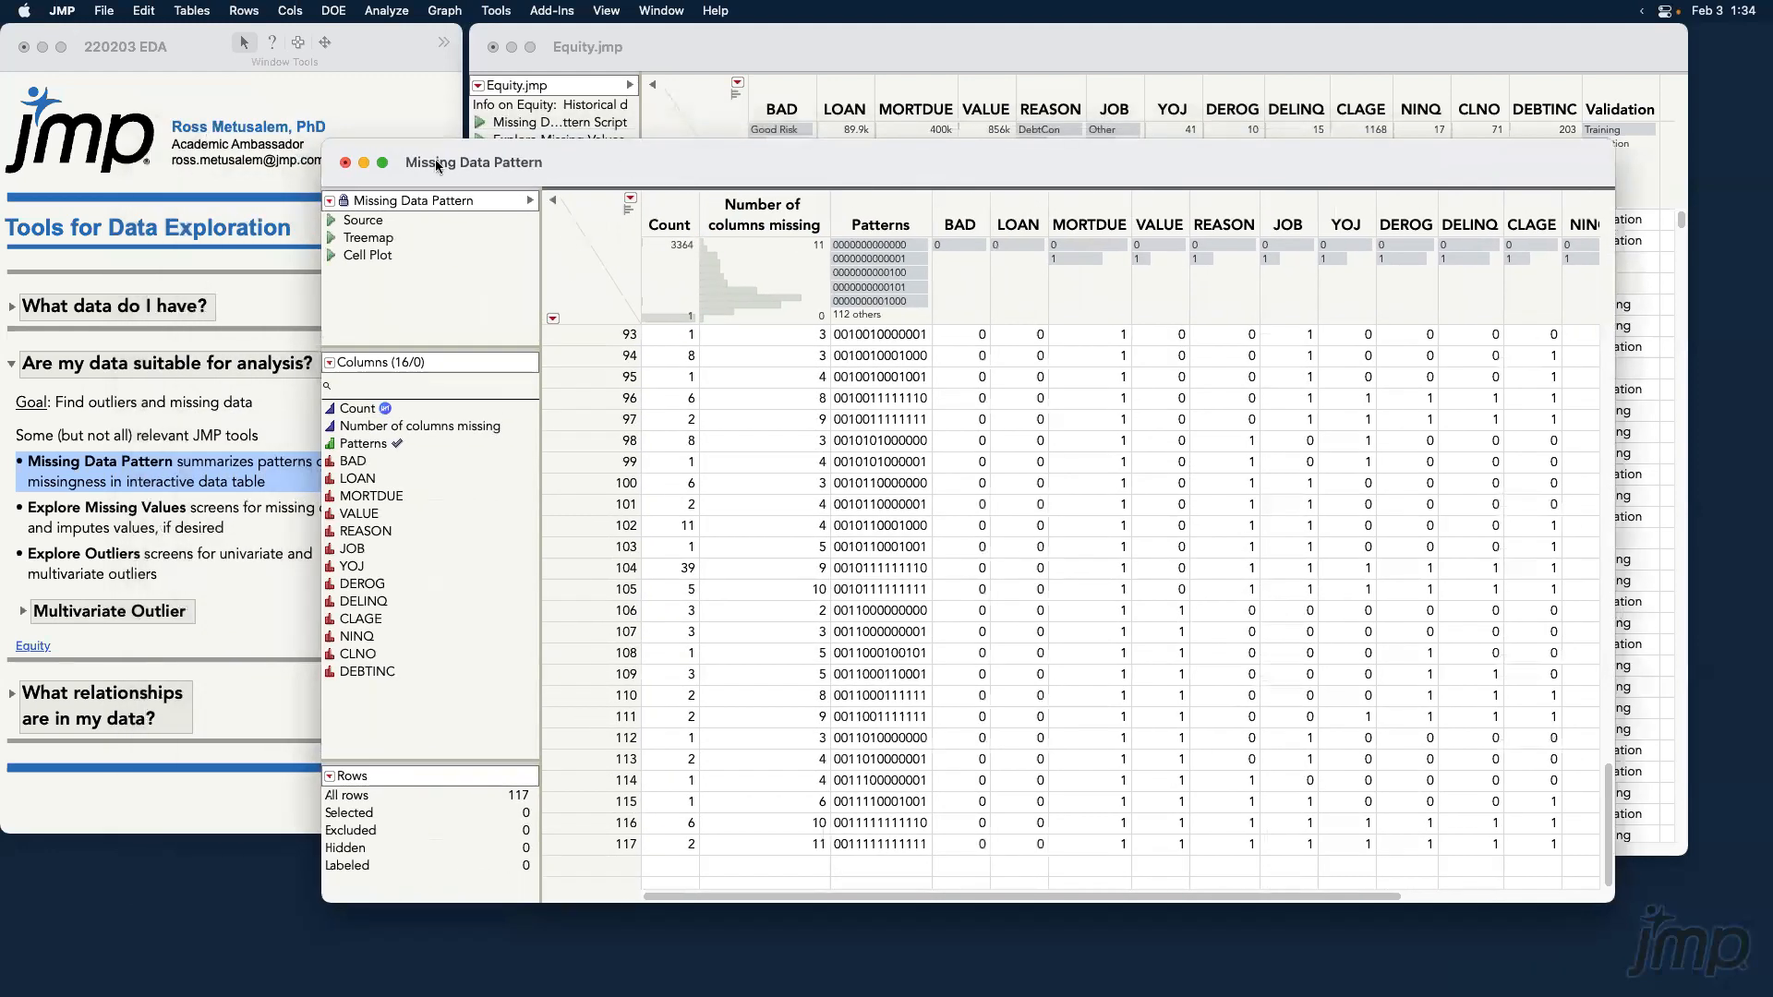
{"action": "left_click", "coordinate": [346, 164]}
{"action": "left_click", "coordinate": [962, 602]}
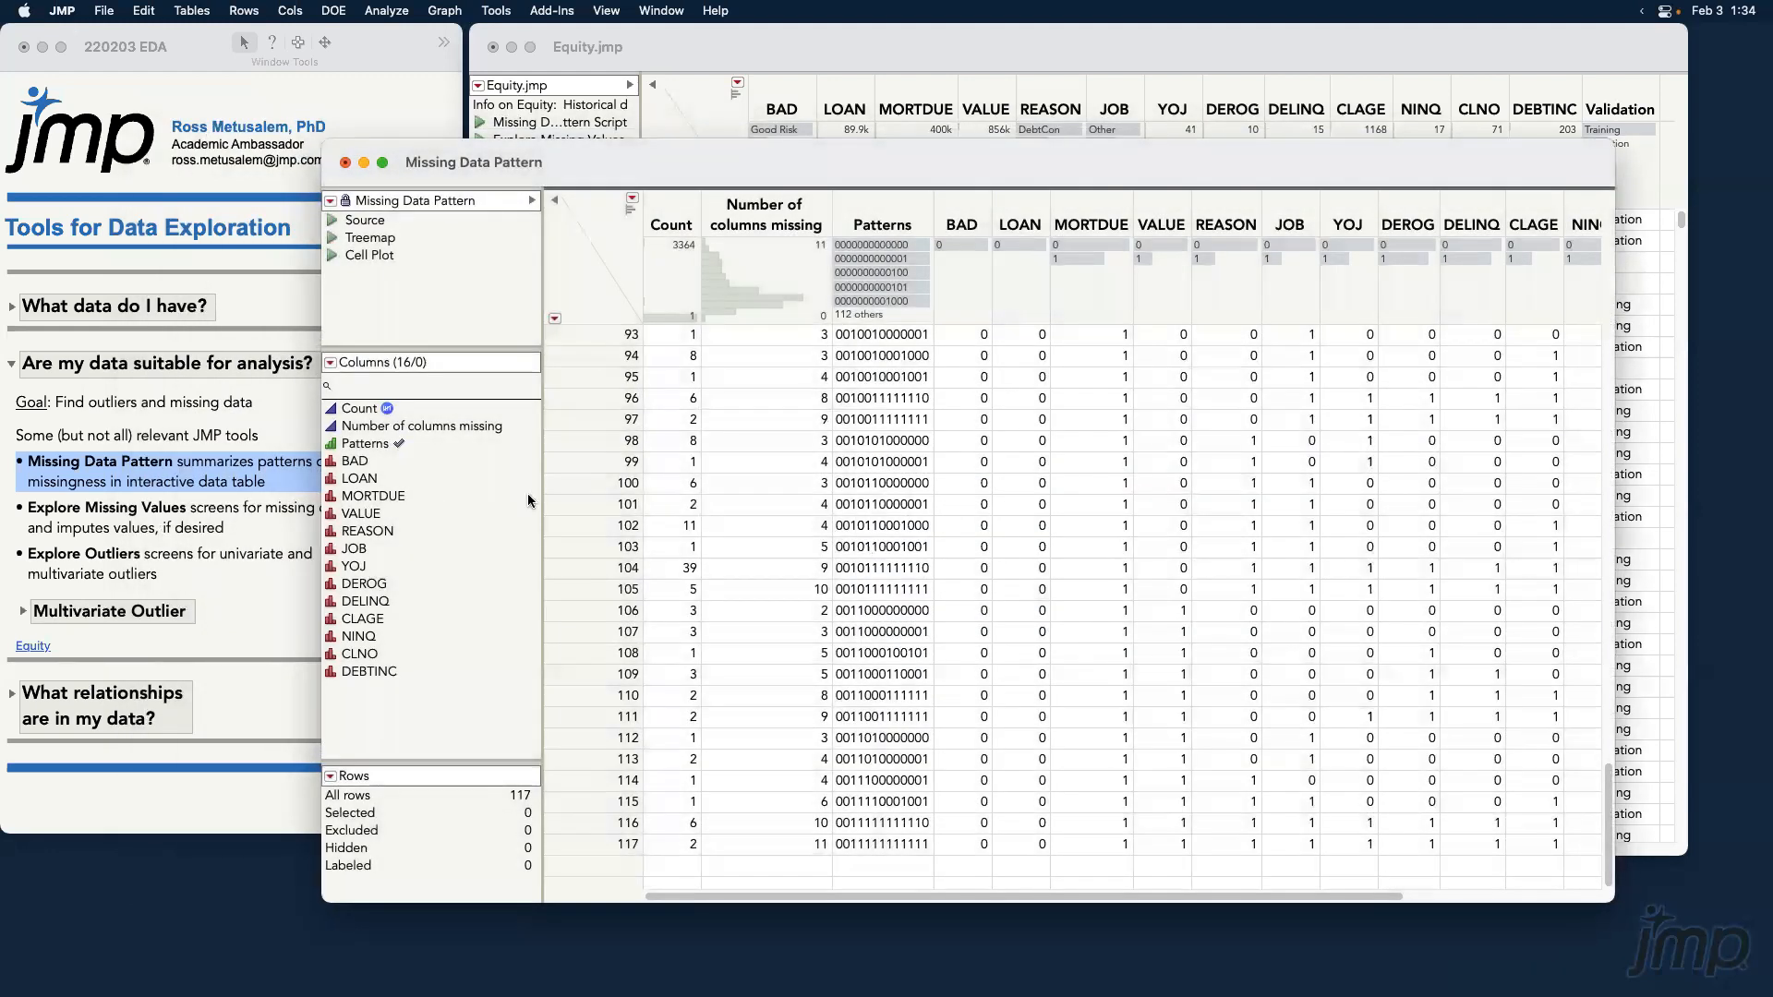
{"action": "left_click", "coordinate": [172, 519]}
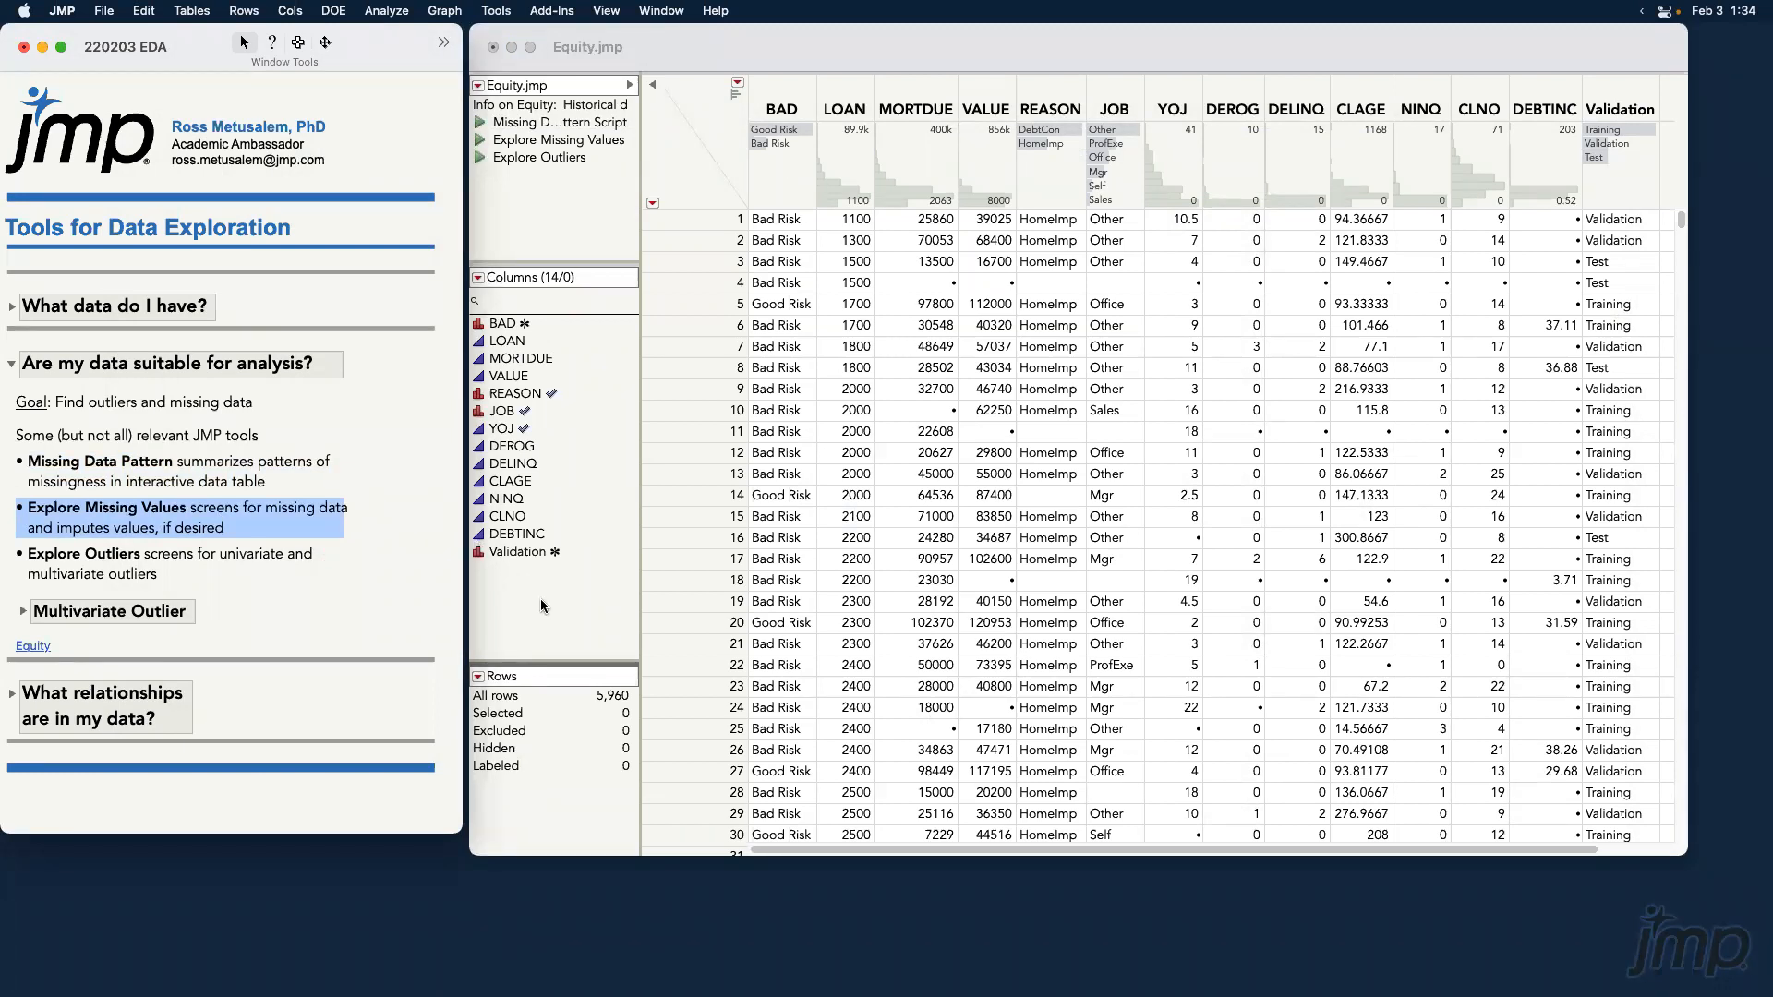
Run Explore Missing Values on the Equity table with the columns BAD through DEBTINC as Y.
{"action": "left_click", "coordinate": [734, 65]}
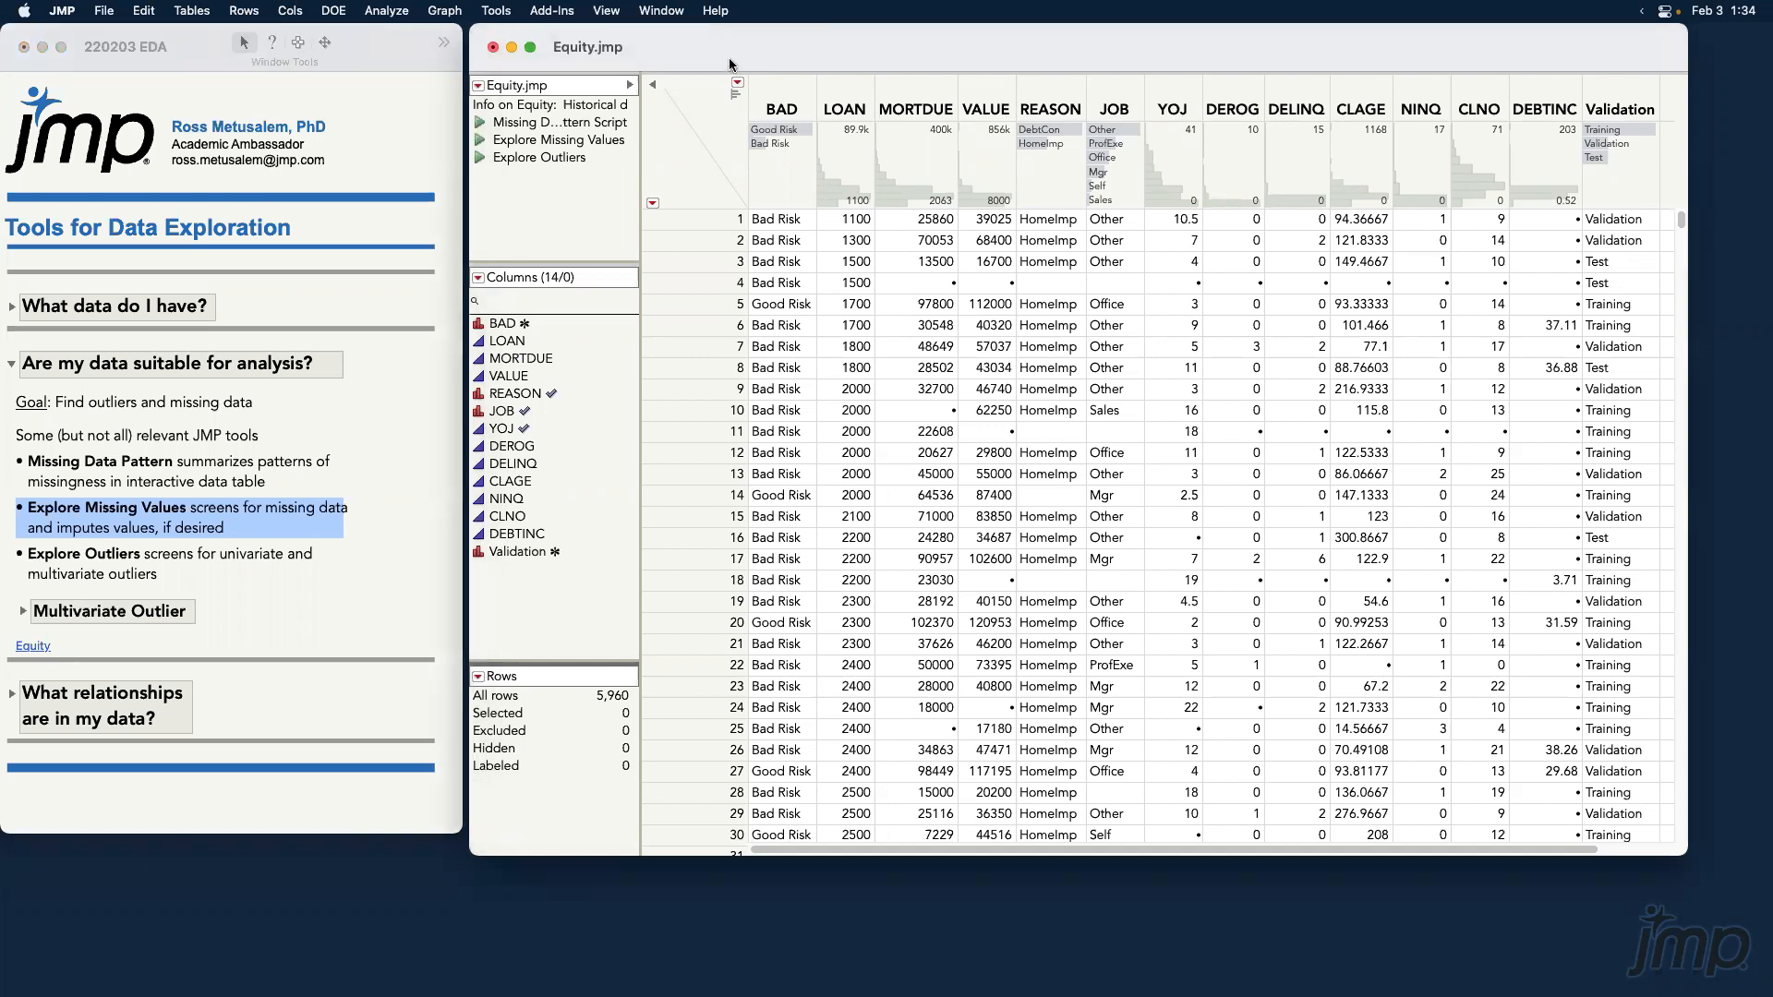
{"action": "left_click", "coordinate": [399, 13]}
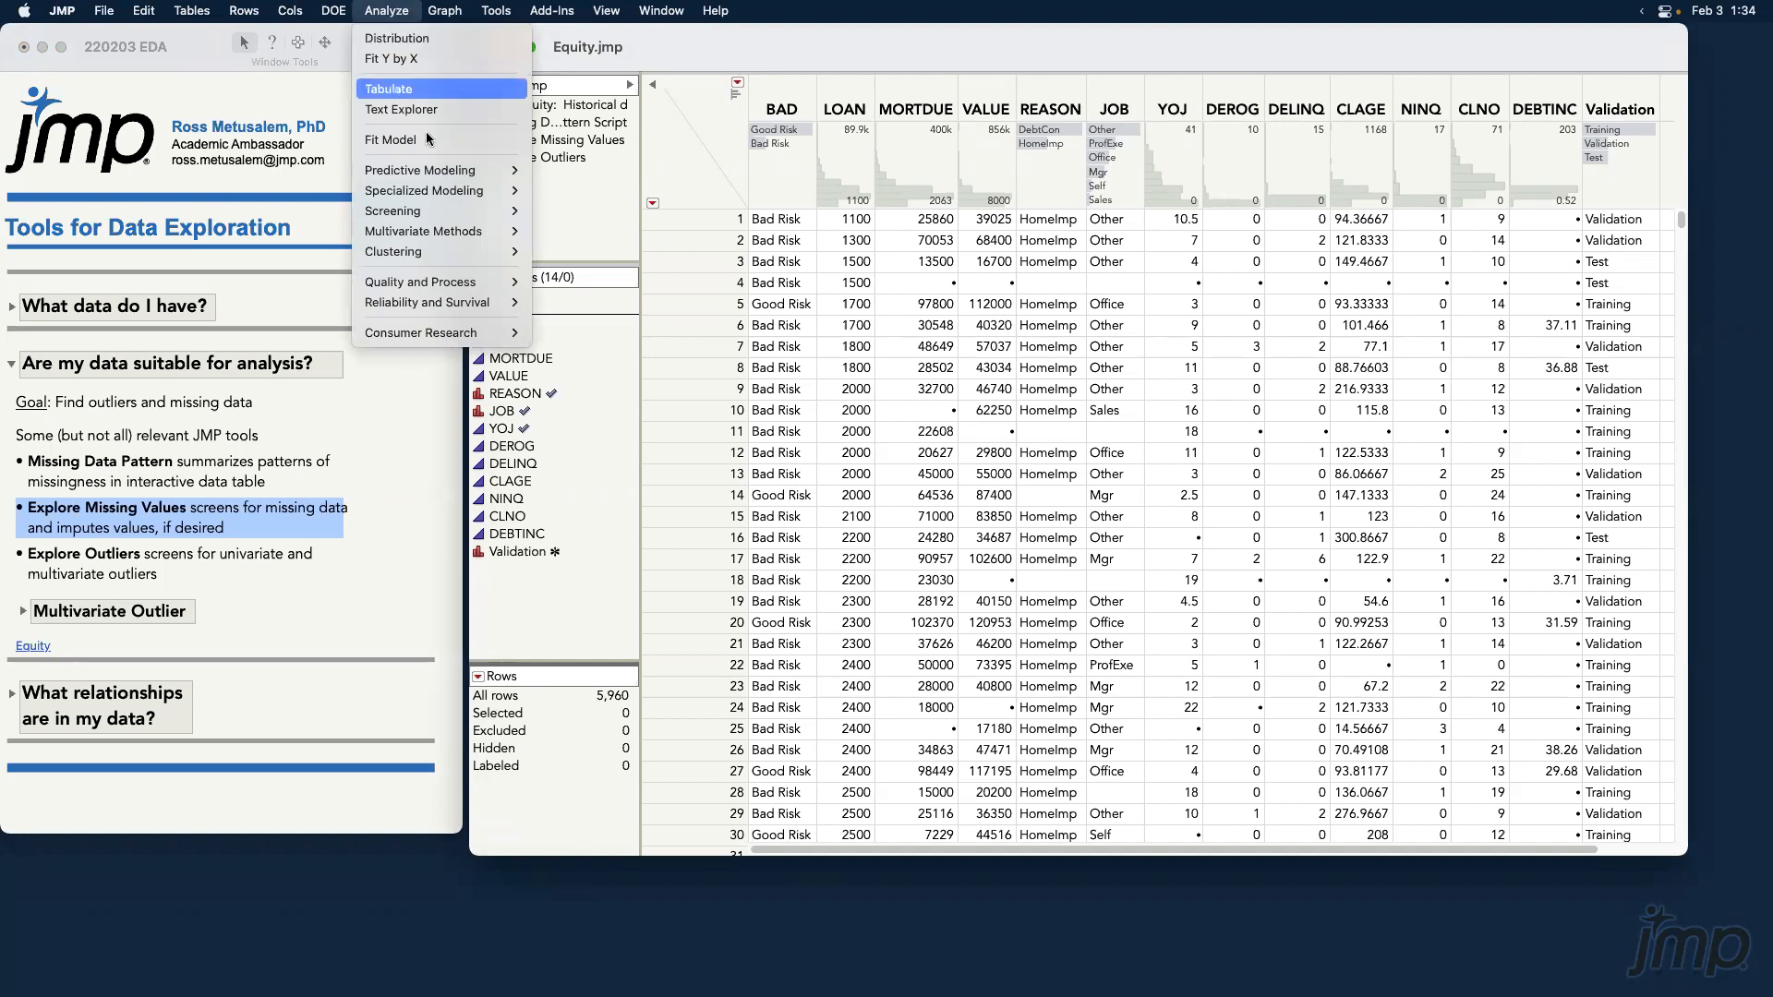
{"action": "mouse_move", "coordinate": [473, 214]}
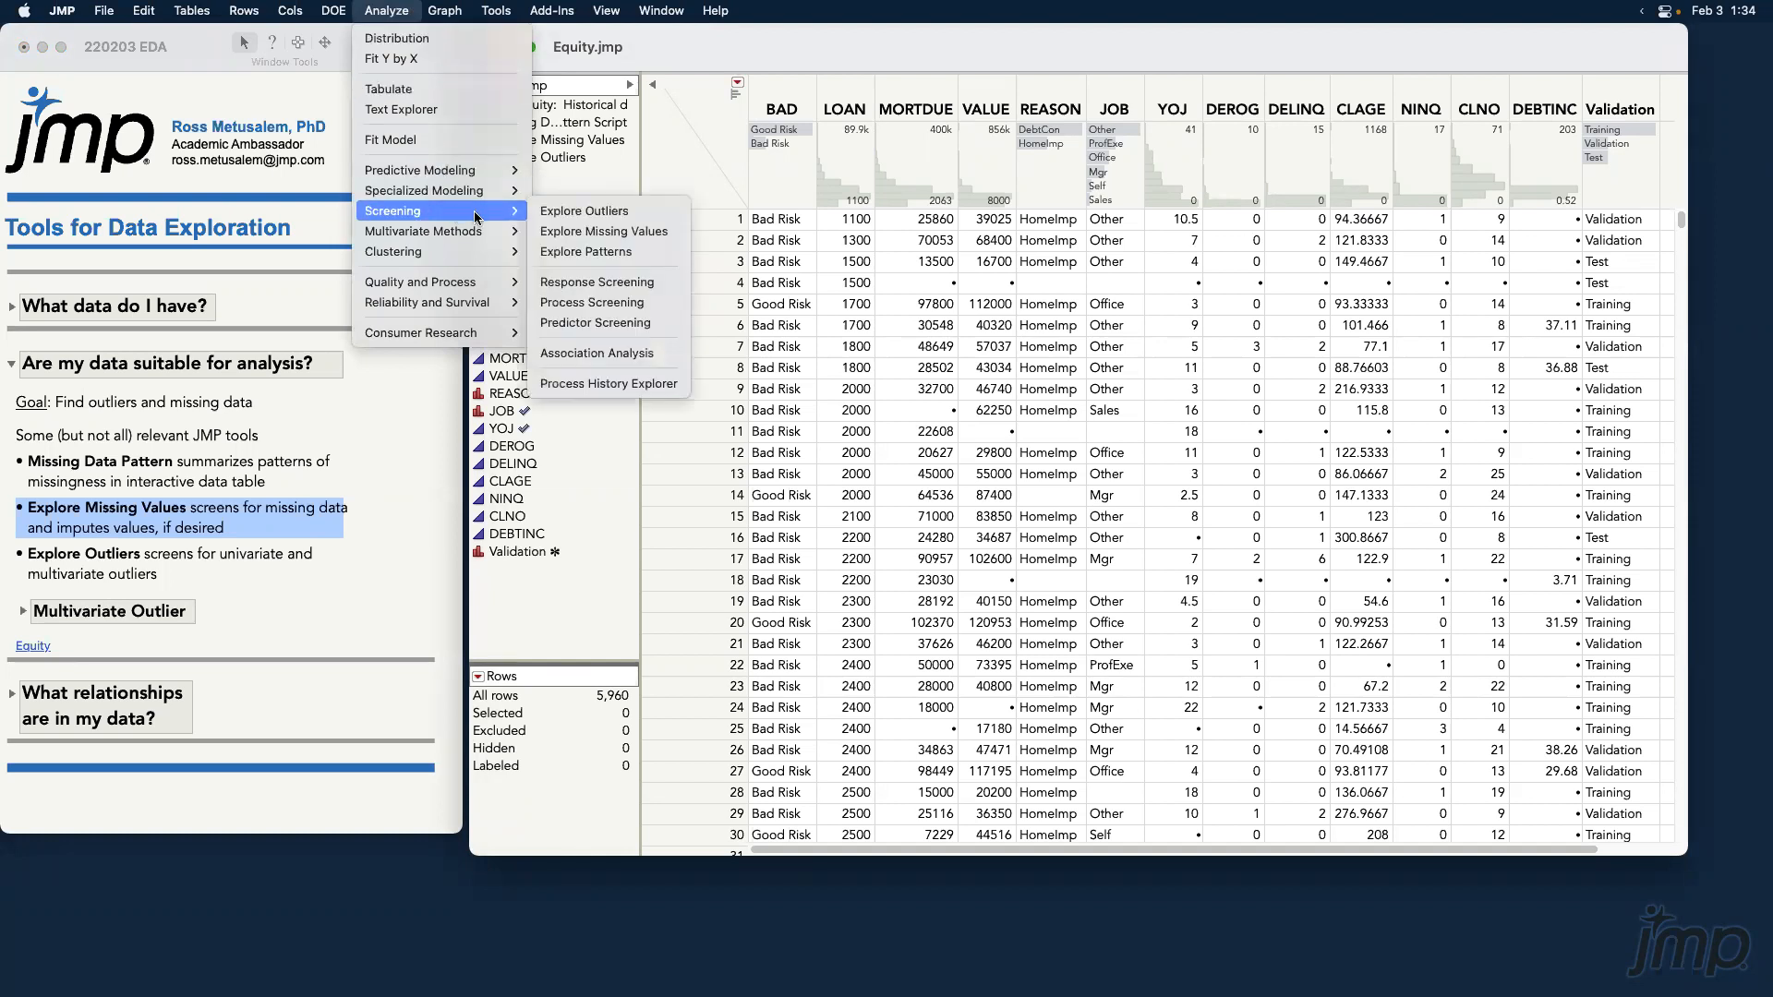
{"action": "left_click", "coordinate": [652, 231]}
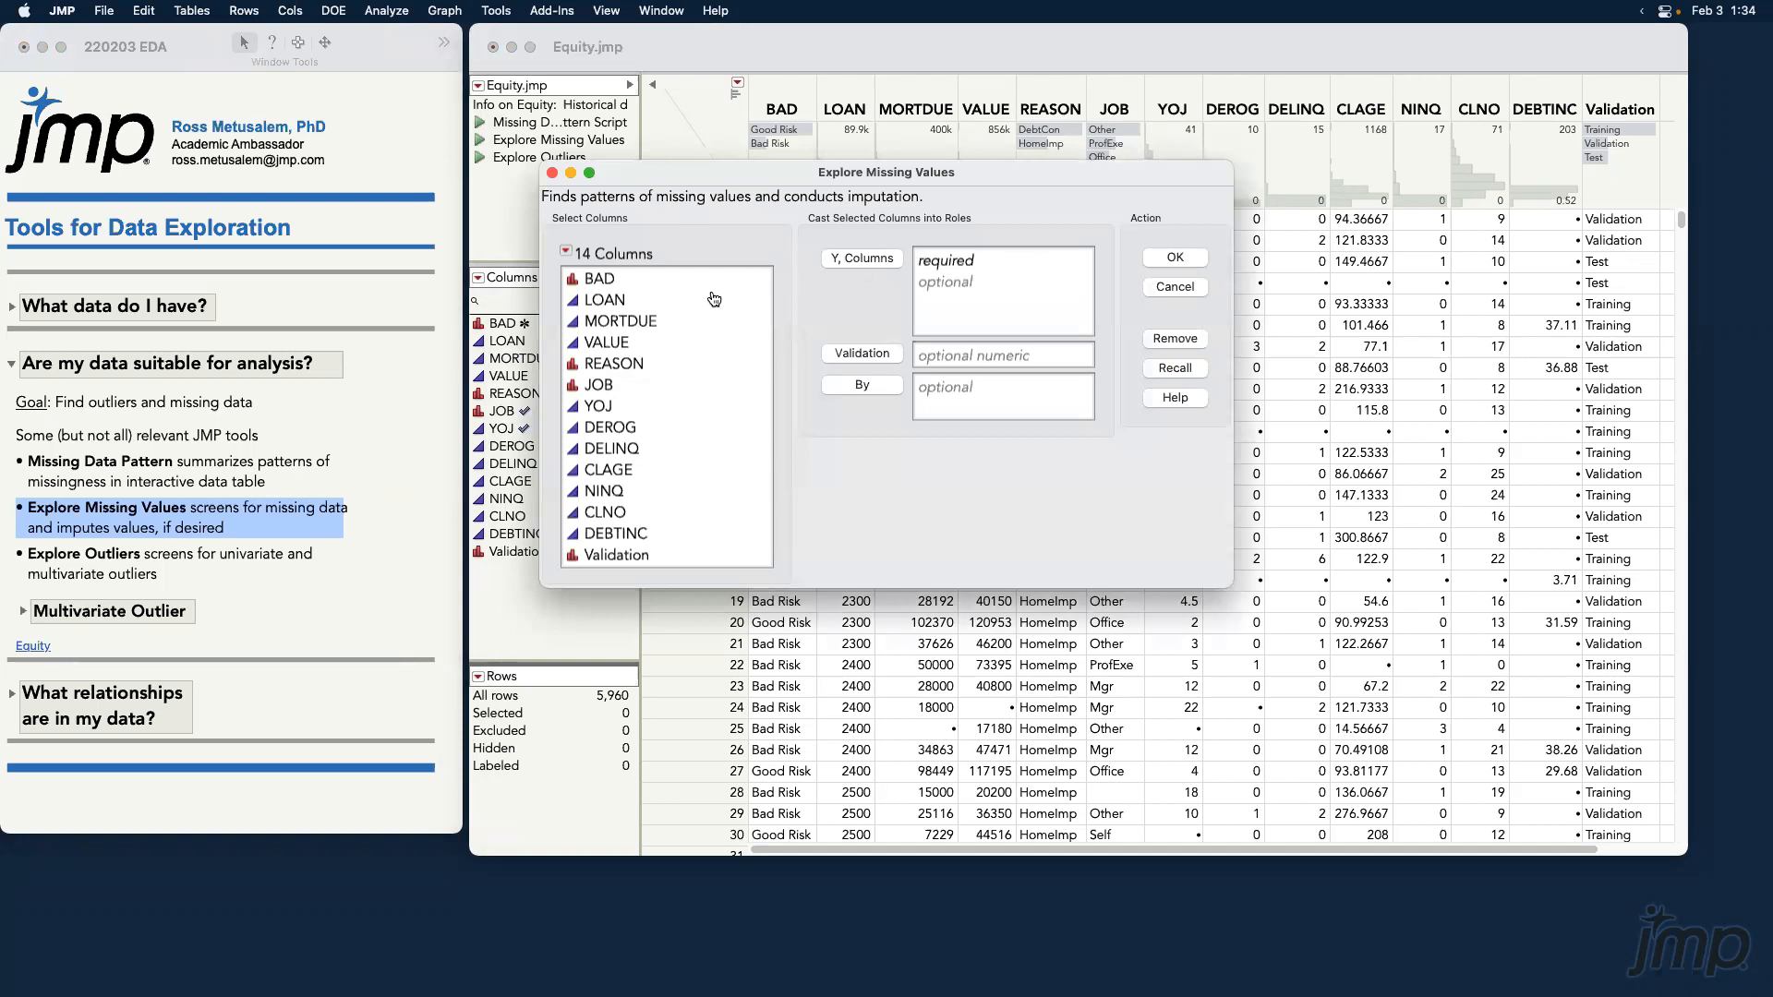
{"action": "left_click_drag", "start_coordinate": [703, 282], "coordinate": [709, 541]}
{"action": "left_click", "coordinate": [866, 264]}
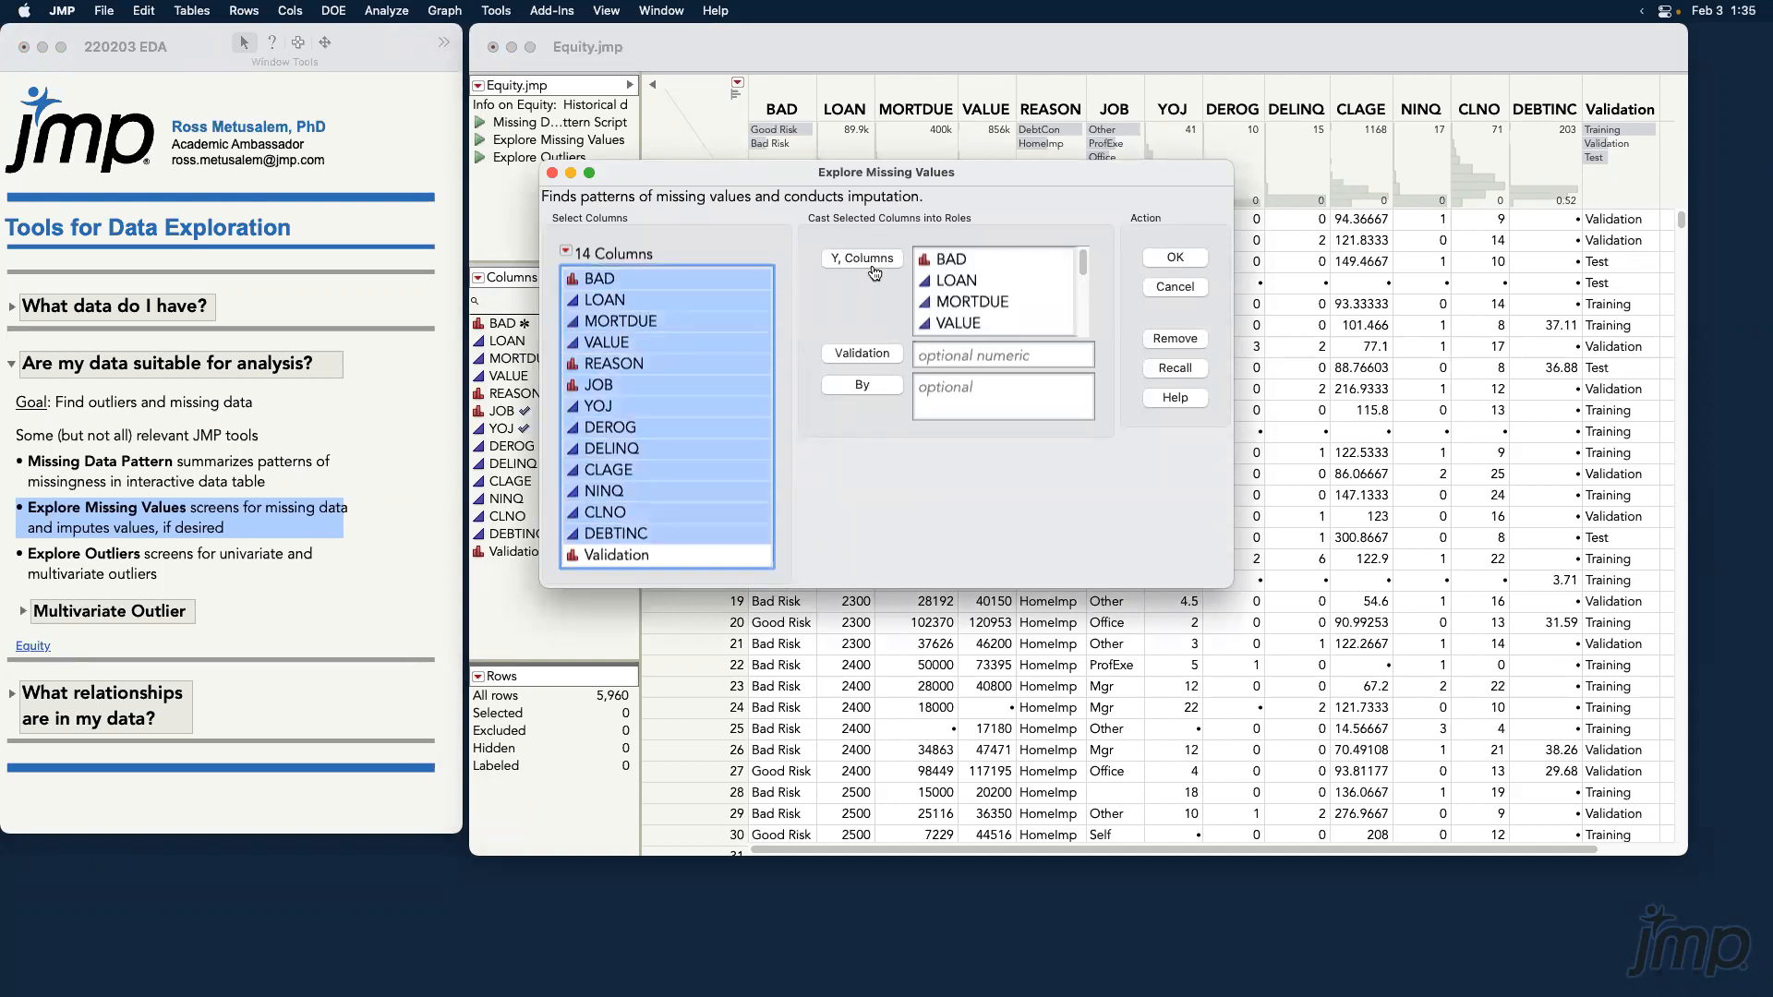
{"action": "left_click", "coordinate": [1174, 257]}
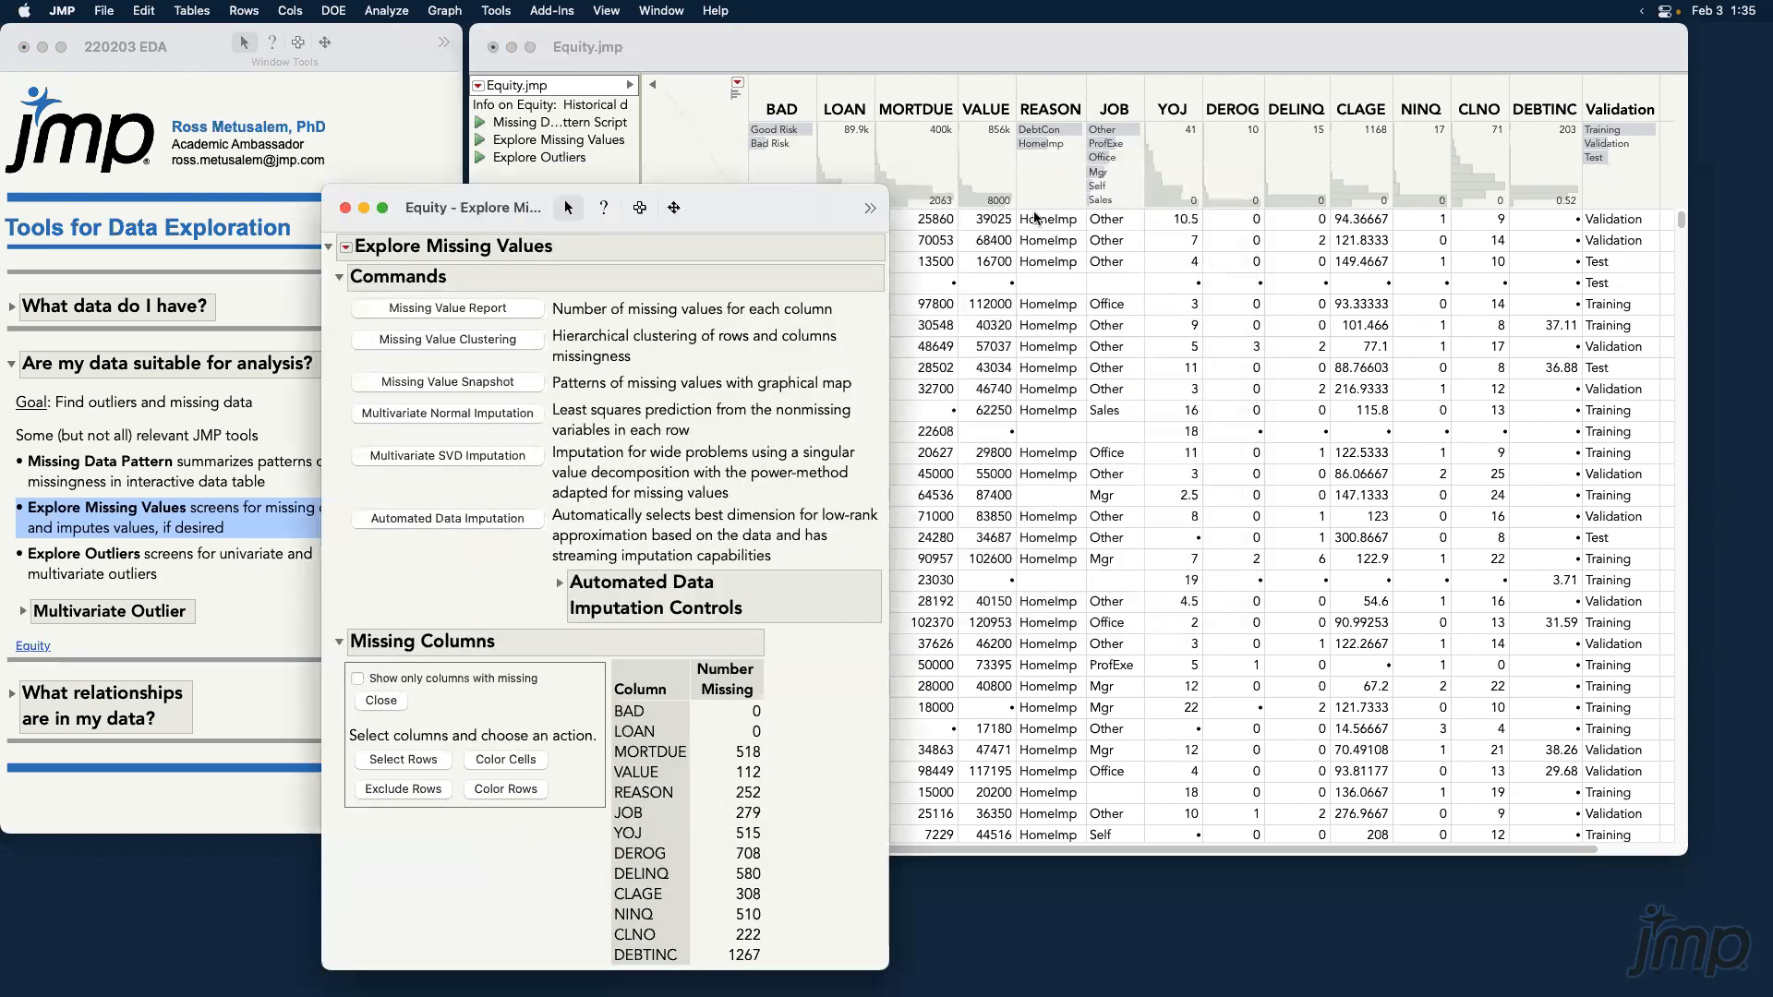
Move the Explore Missing Values report over the Equity table, review the missing counts, and show only columns with missing values.
{"action": "left_click_drag", "start_coordinate": [703, 217], "coordinate": [924, 102]}
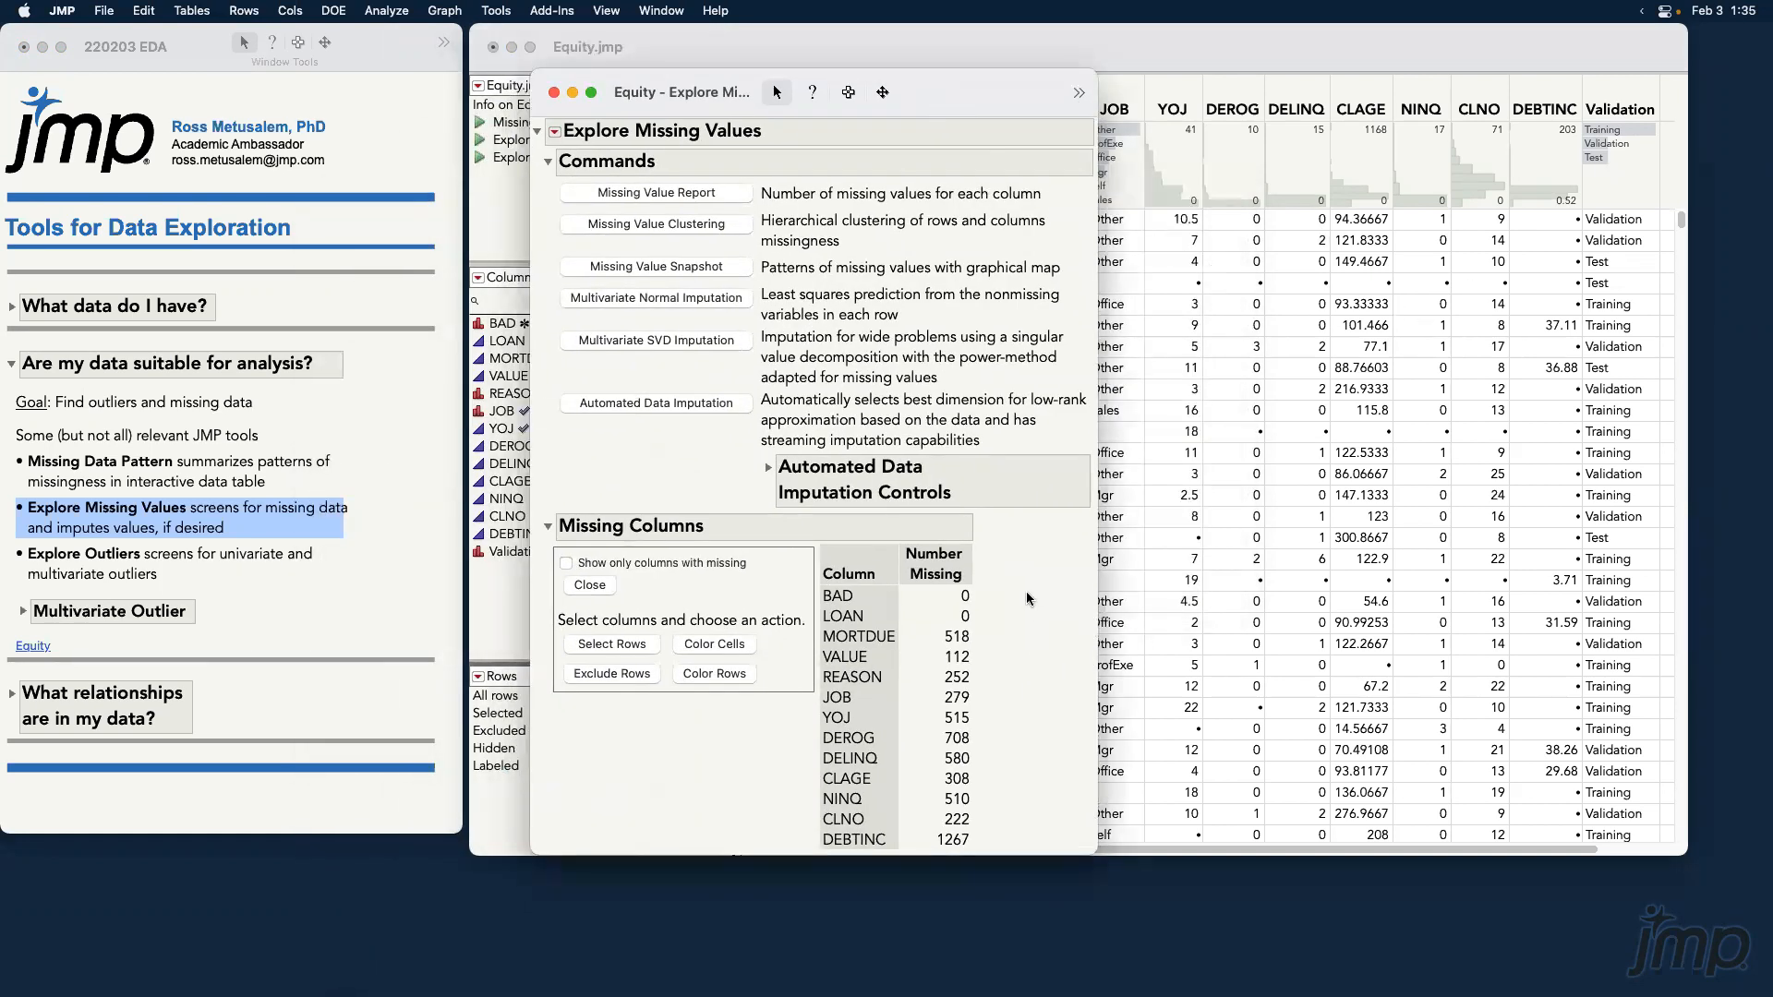
{"action": "left_click_drag", "start_coordinate": [1007, 554], "coordinate": [1013, 753]}
{"action": "mouse_move", "coordinate": [990, 846]}
{"action": "left_mouse_down"}
{"action": "mouse_move", "coordinate": [804, 848]}
{"action": "mouse_move", "coordinate": [782, 651]}
{"action": "mouse_move", "coordinate": [846, 527]}
{"action": "mouse_move", "coordinate": [993, 544]}
{"action": "mouse_move", "coordinate": [1010, 568]}
{"action": "left_mouse_up"}
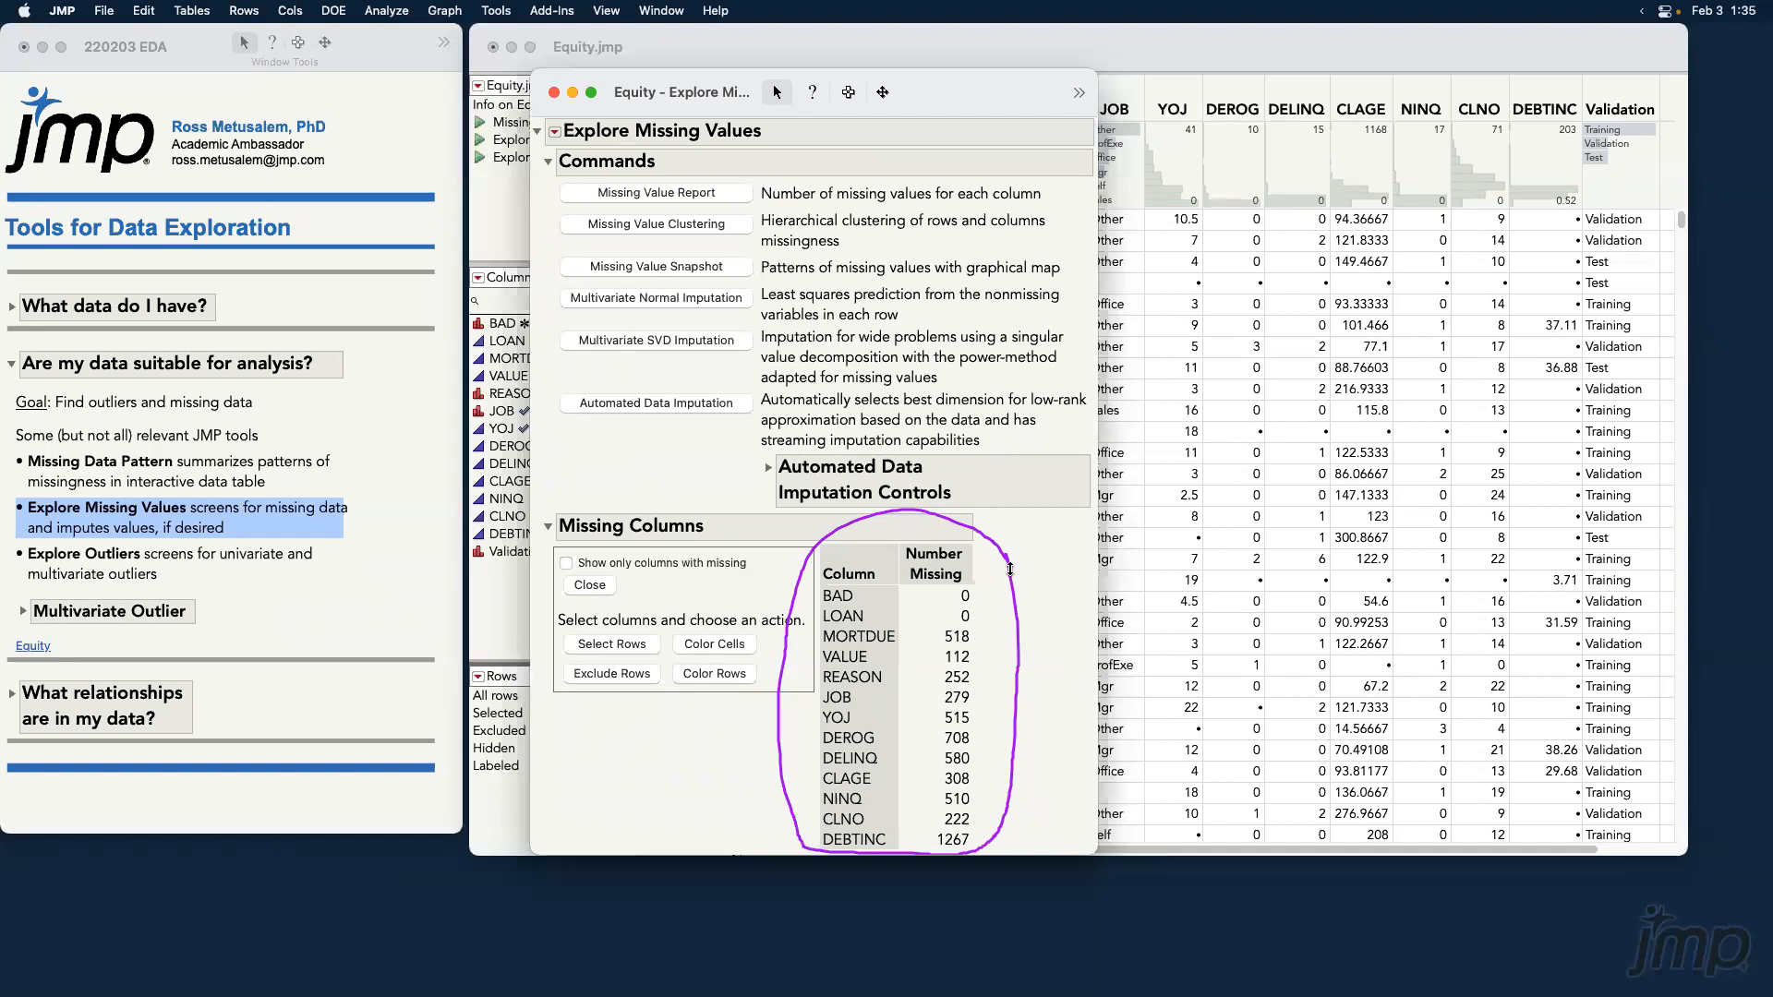
{"action": "key", "text": "Escape"}
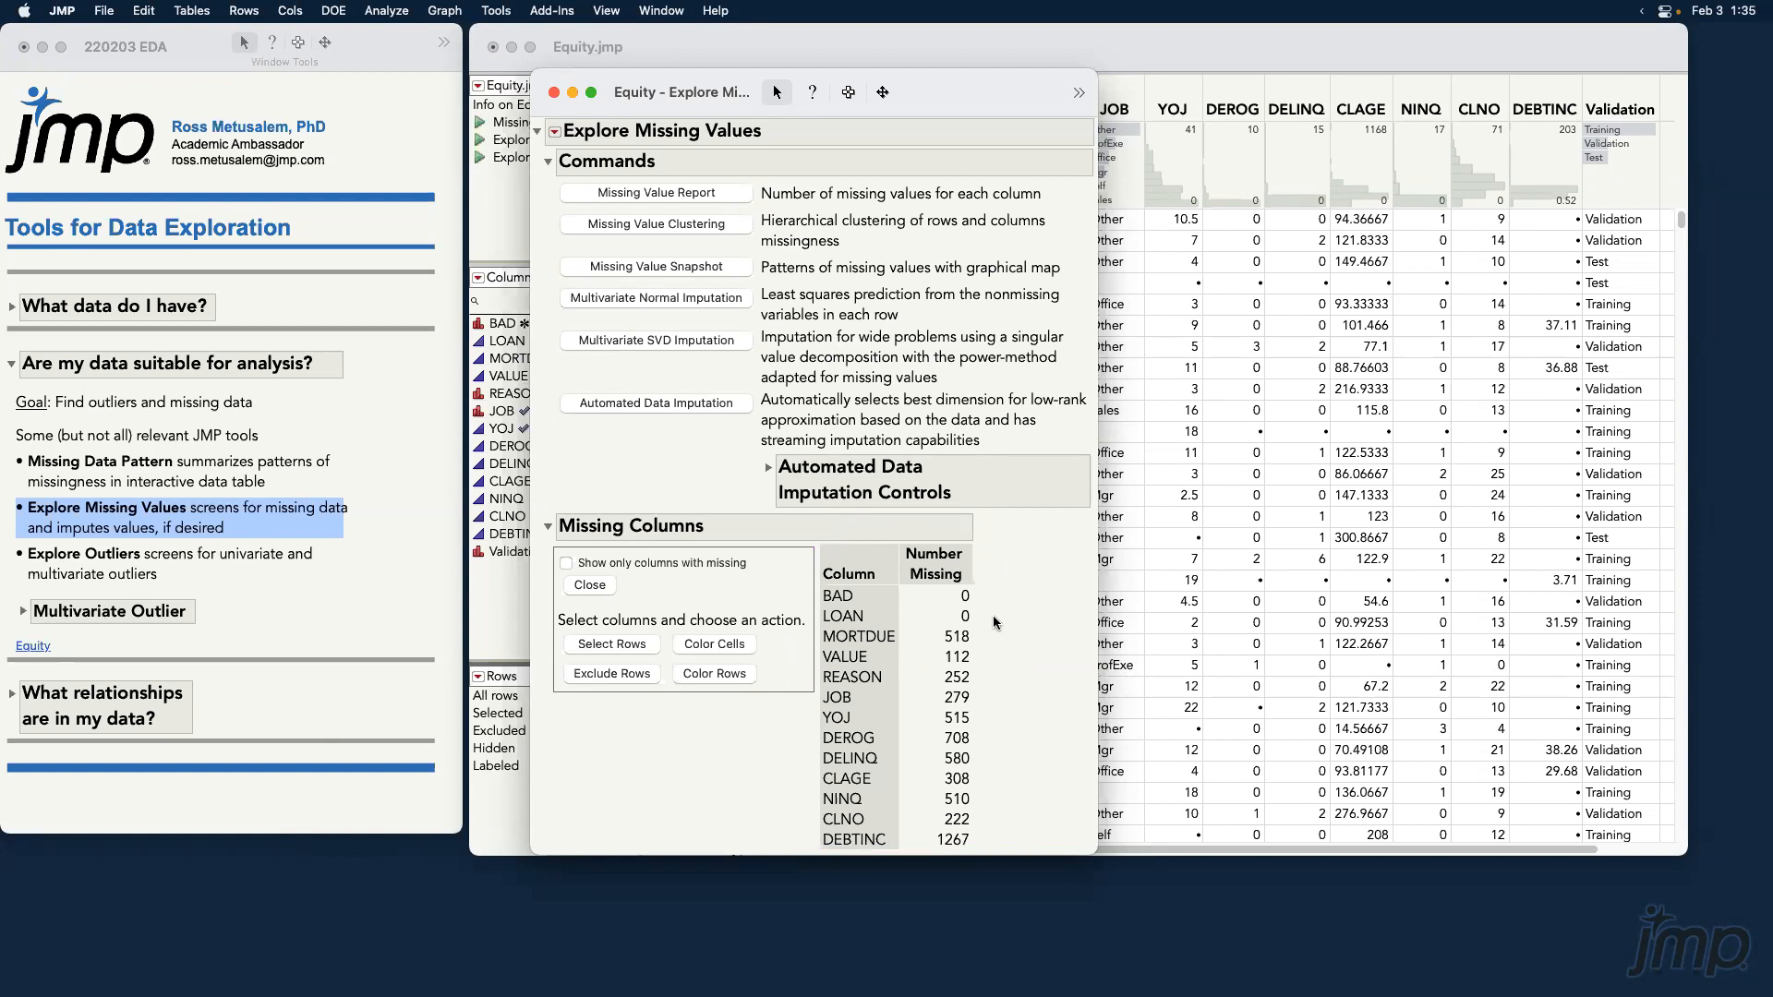
{"action": "left_click", "coordinate": [566, 562]}
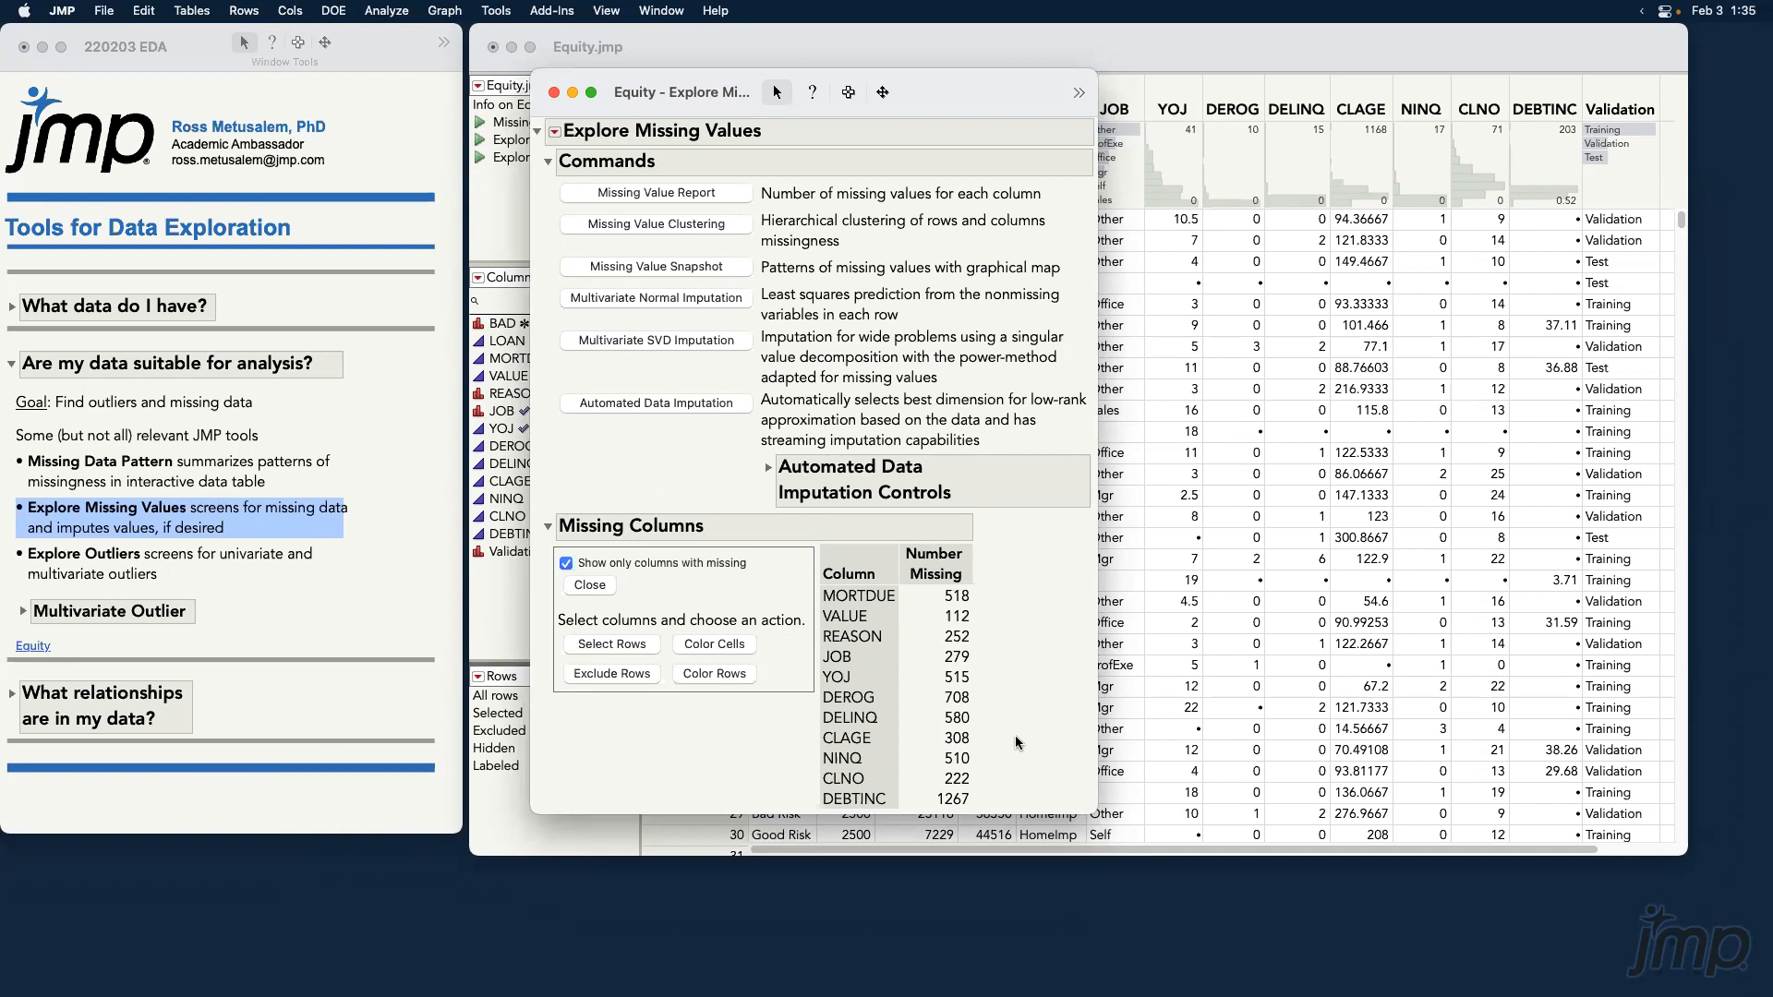
Run Missing Value Clustering and fit its plot in the window by shortening it and collapsing the Commands and Missing Columns sections.
{"action": "left_click", "coordinate": [726, 229]}
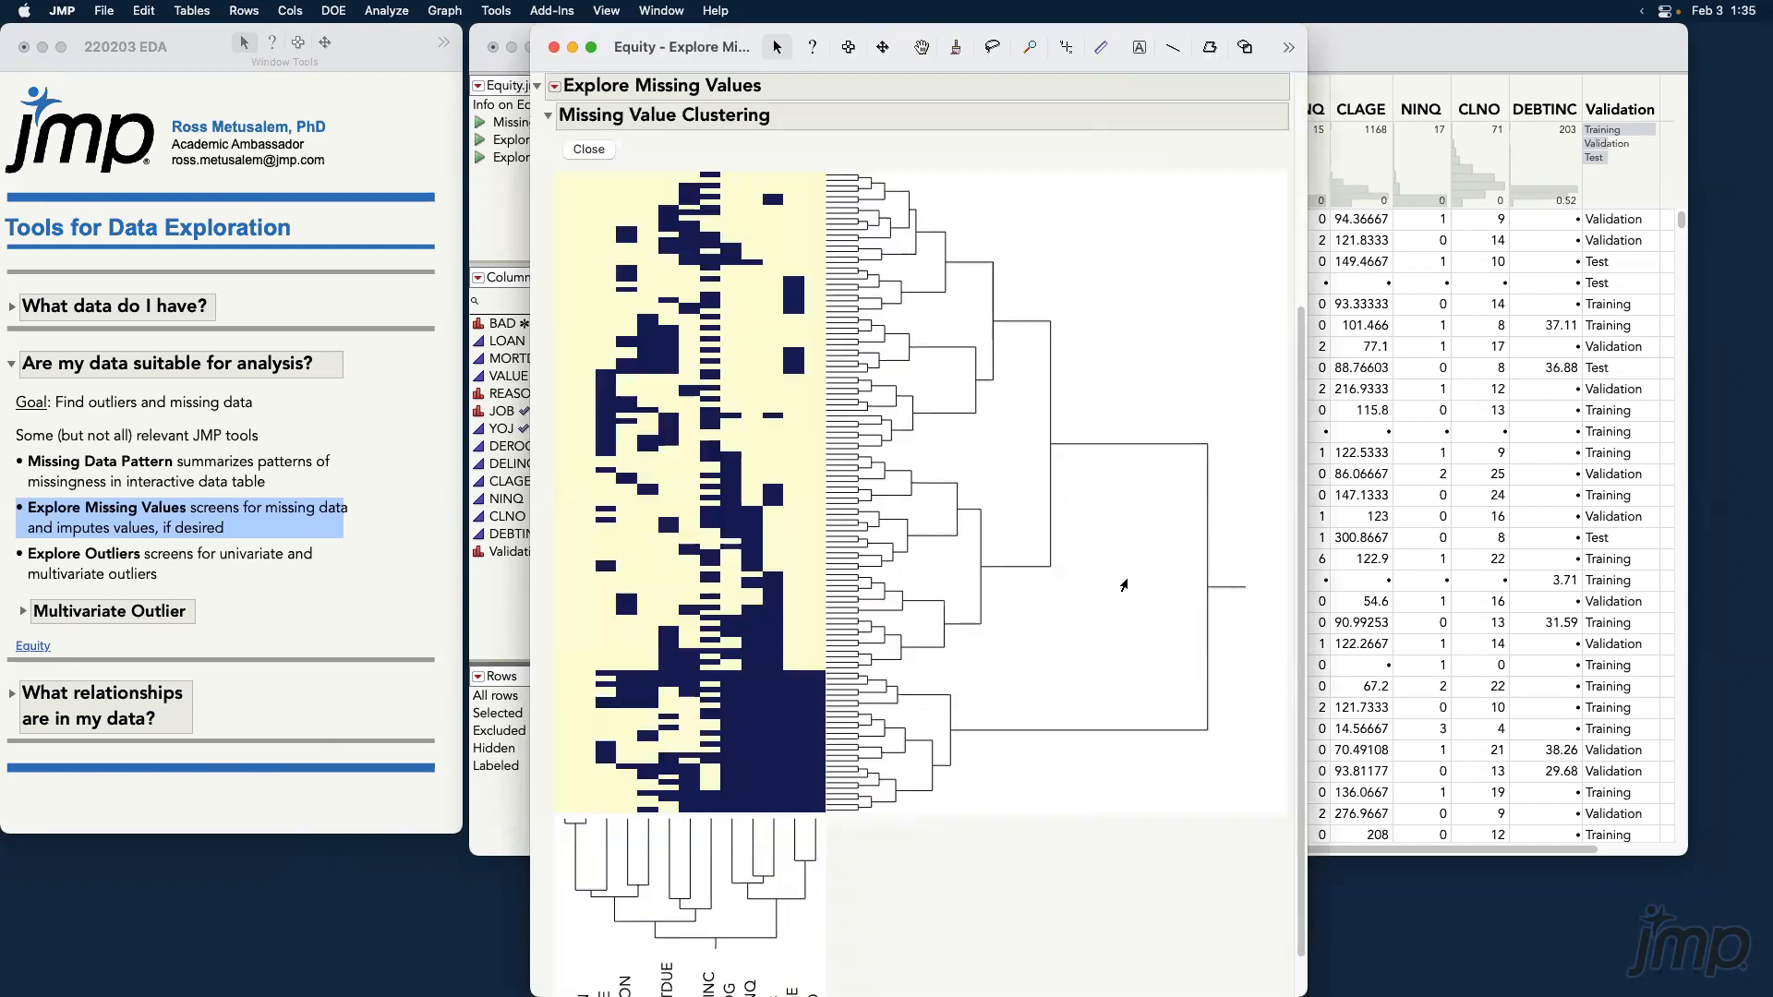
{"action": "left_click_drag", "start_coordinate": [1010, 813], "coordinate": [1015, 635]}
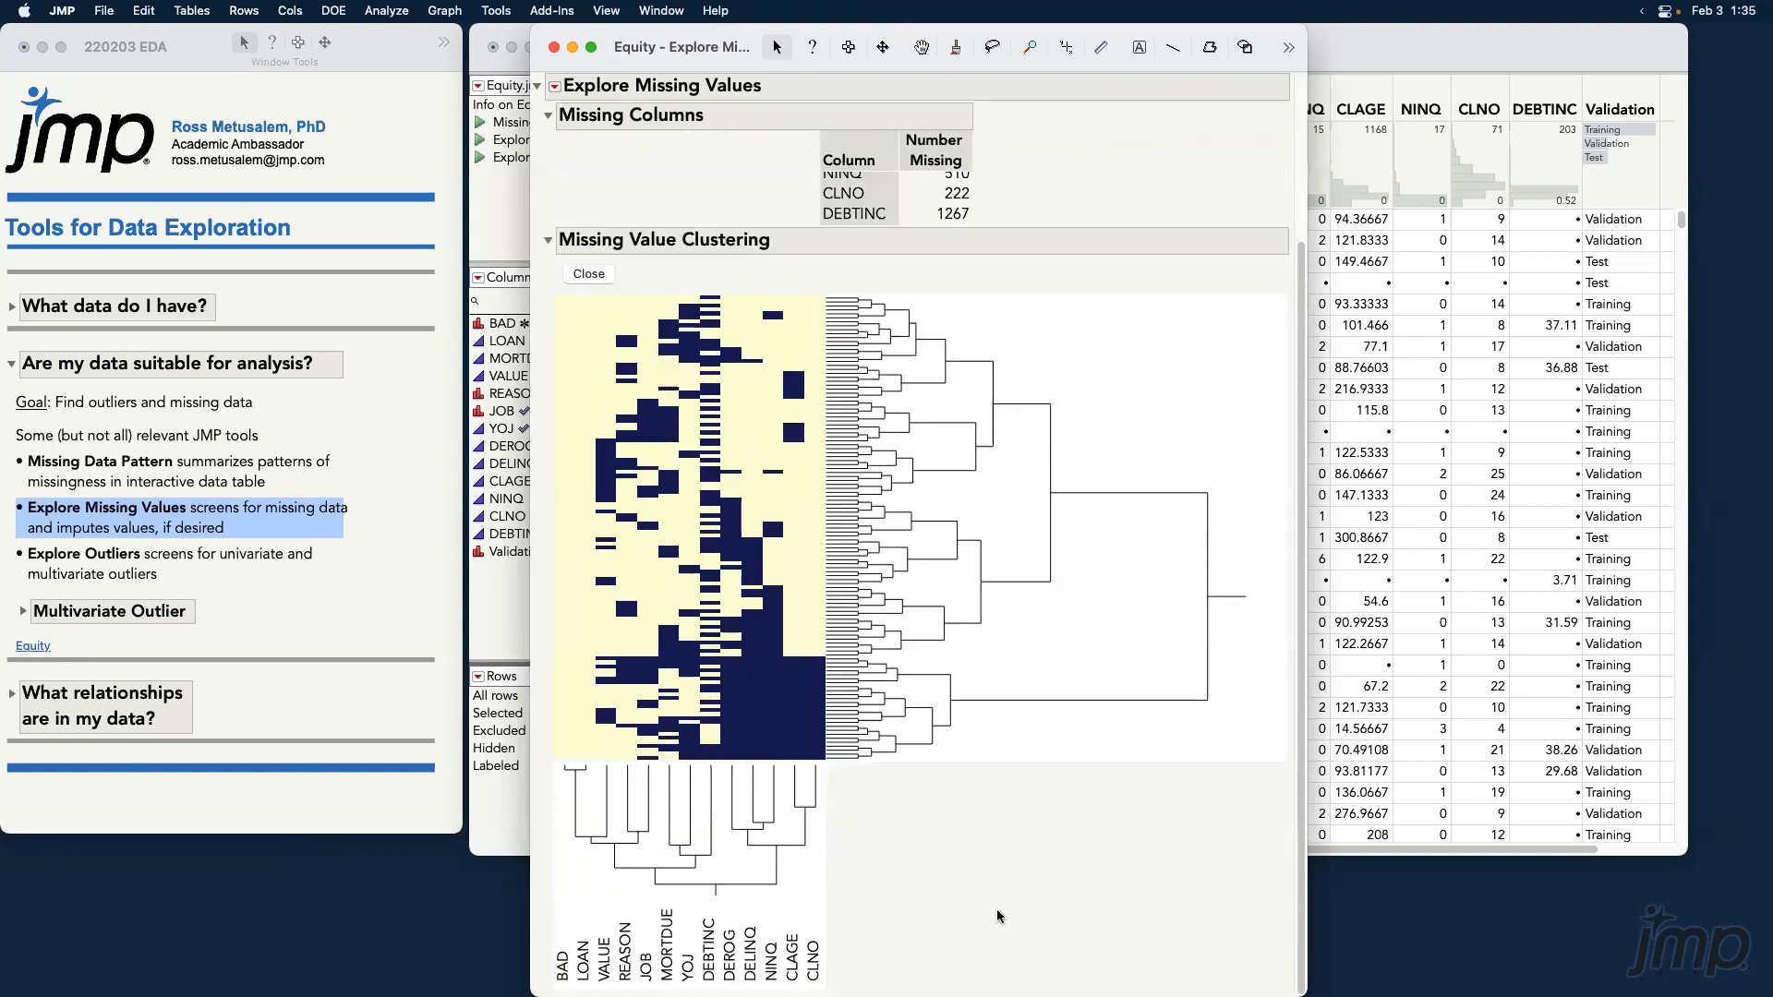
{"action": "left_click_drag", "start_coordinate": [1017, 761], "coordinate": [1018, 684]}
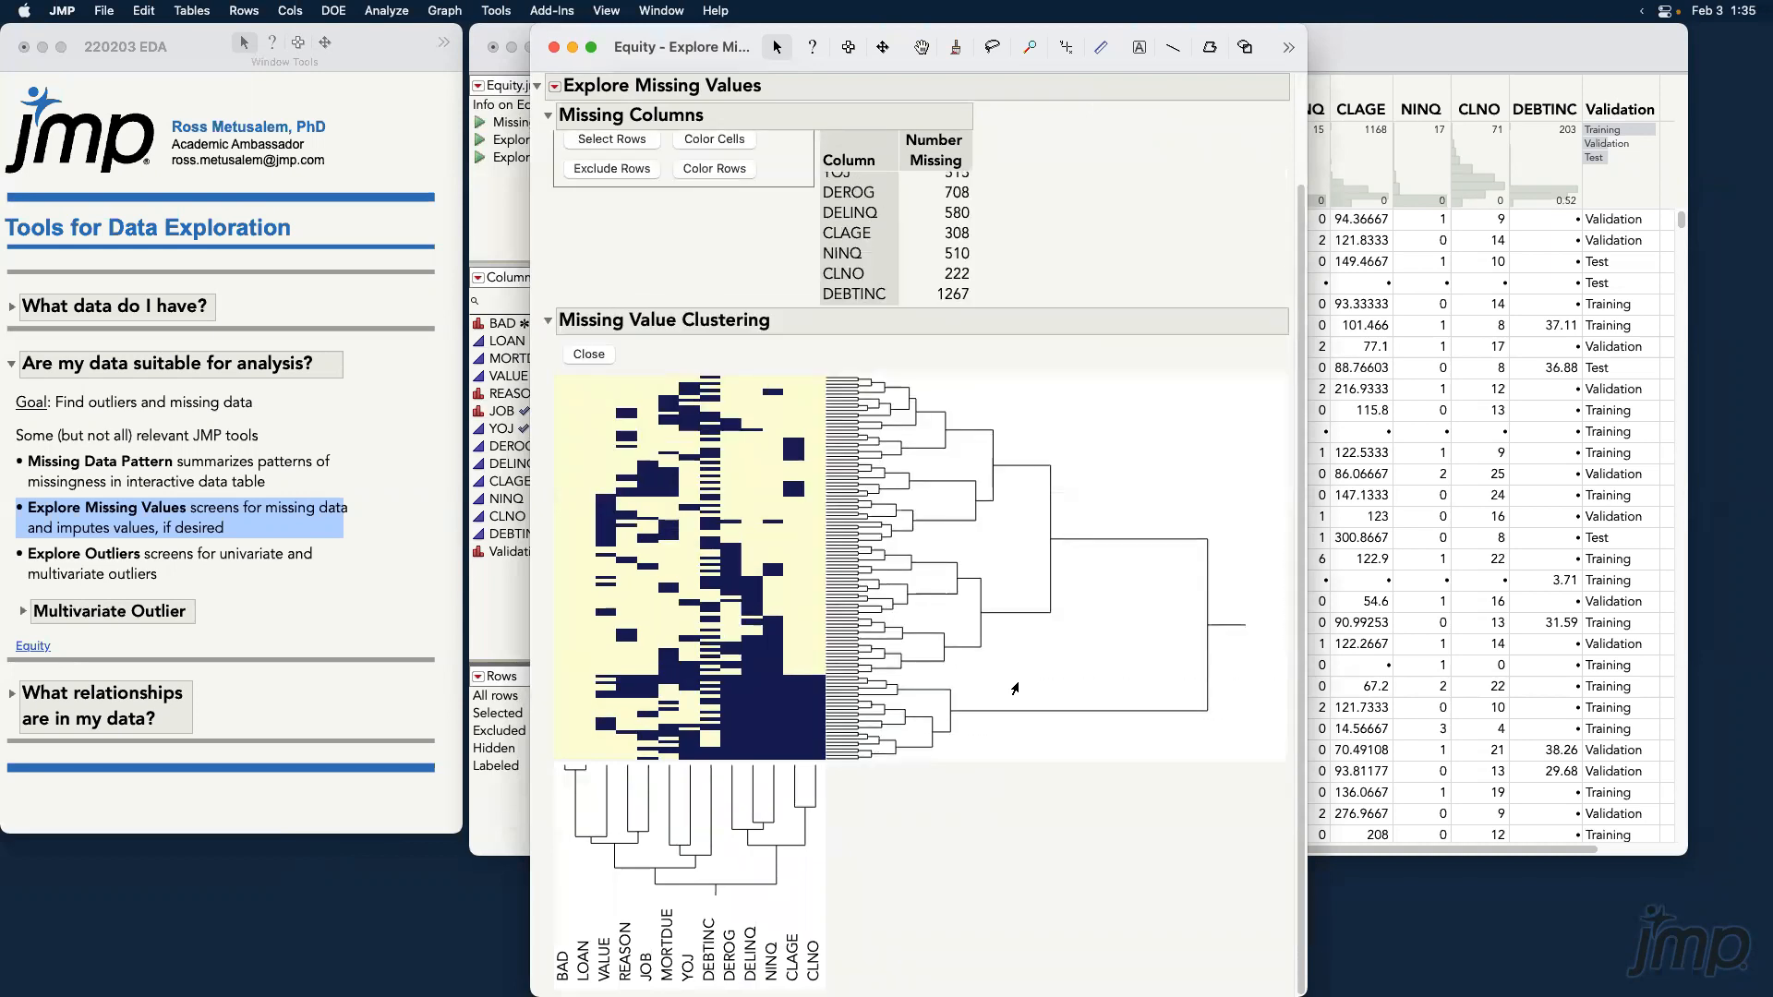
{"action": "left_click", "coordinate": [549, 114]}
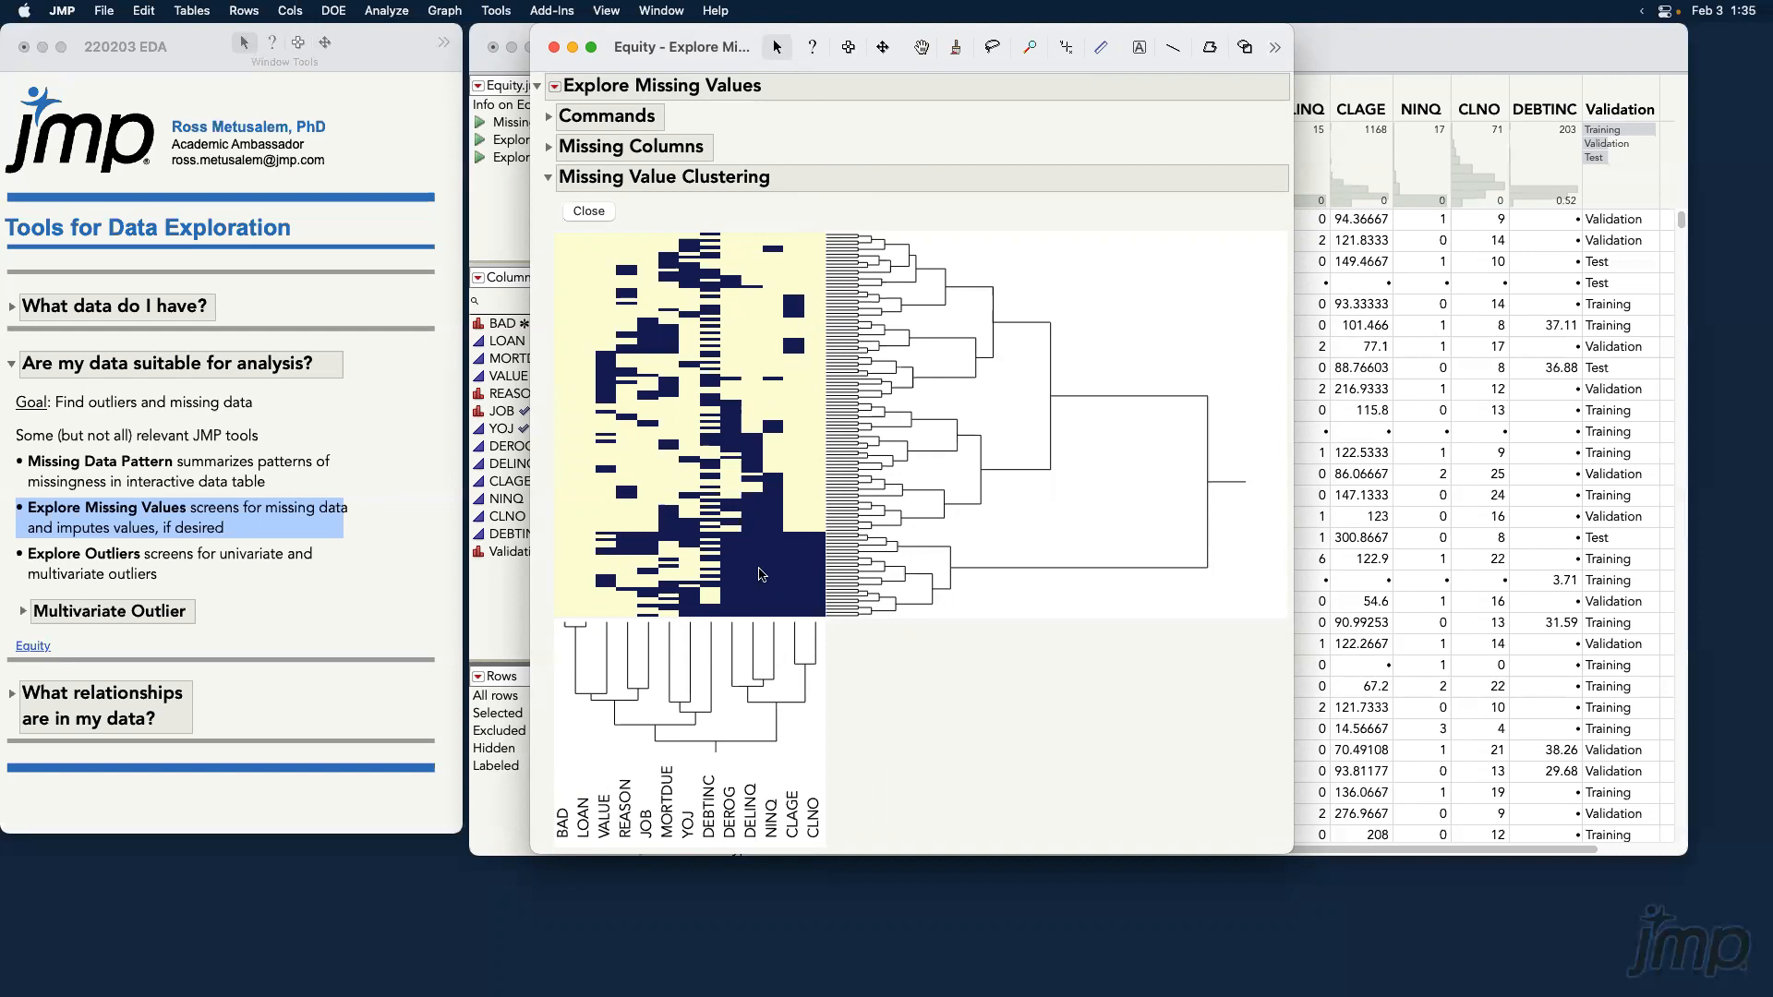
Select the bottom row cluster in the clustering plot and the column cluster of DEROG, DELINQ, NINQ, CLAGE and CLNO.
{"action": "left_click_drag", "start_coordinate": [714, 525], "coordinate": [829, 626]}
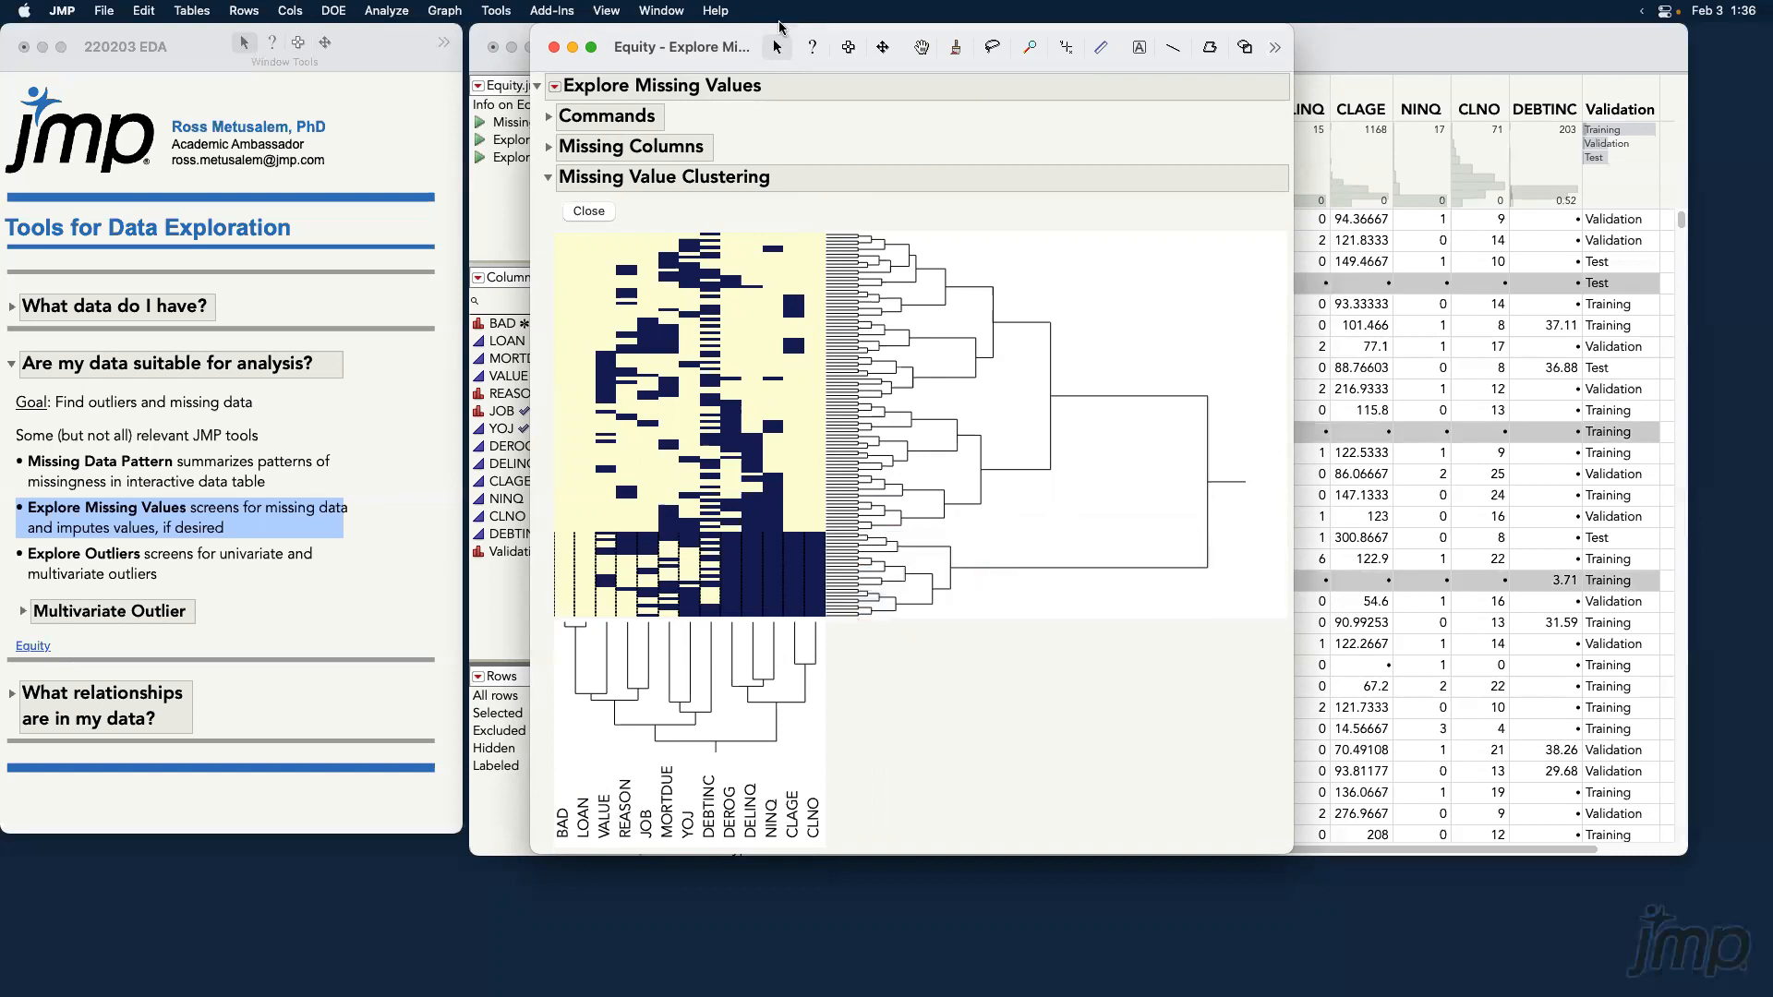
{"action": "left_click_drag", "start_coordinate": [702, 55], "coordinate": [900, 73]}
{"action": "left_click_drag", "start_coordinate": [603, 540], "coordinate": [617, 699]}
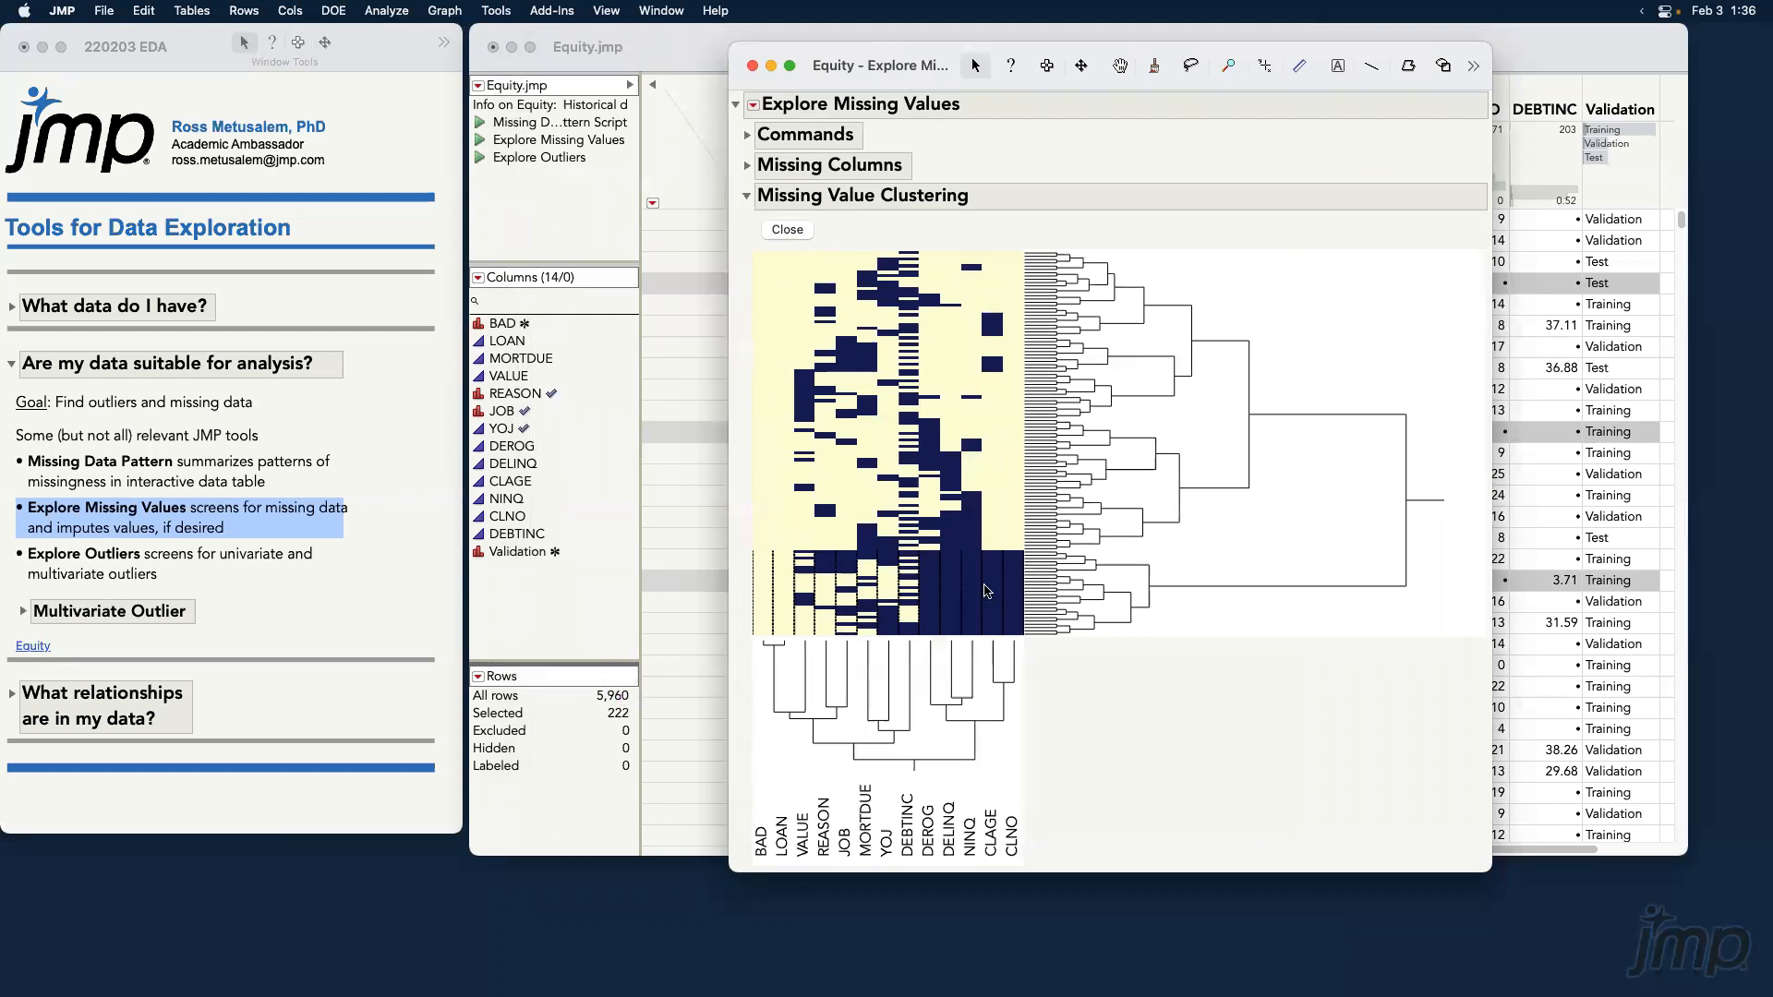
{"action": "left_click_drag", "start_coordinate": [917, 552], "coordinate": [1069, 657]}
{"action": "left_click", "coordinate": [971, 748]}
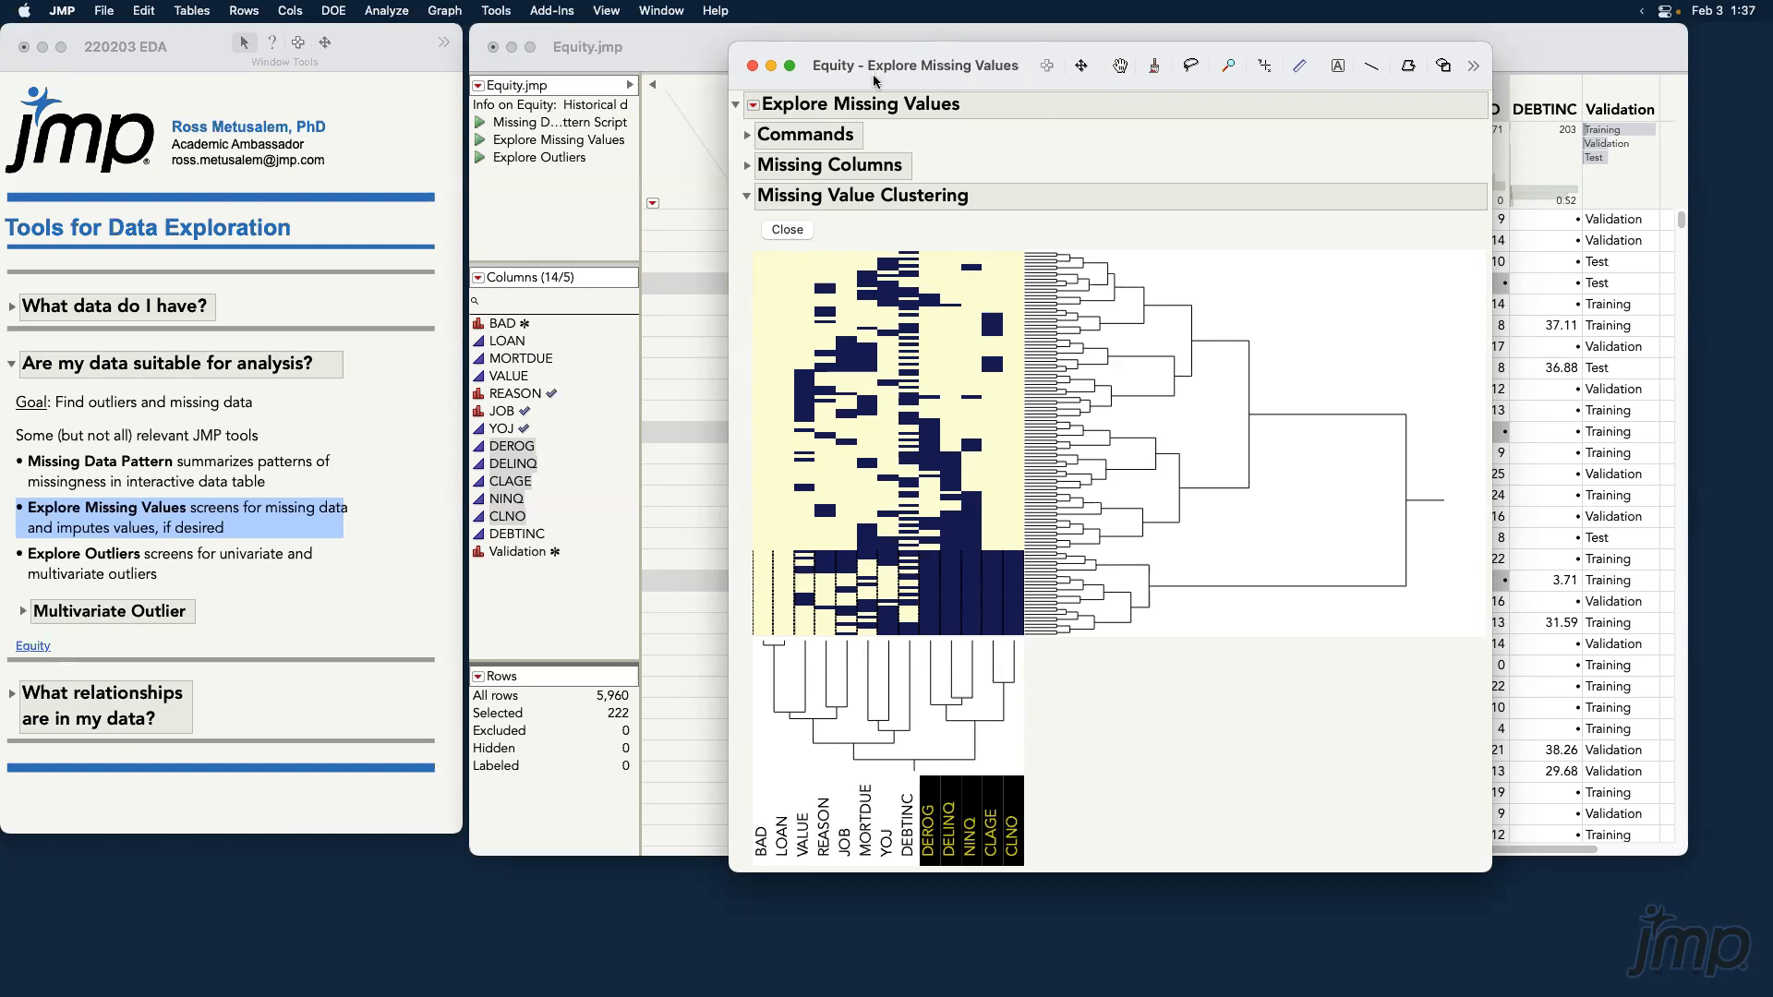
Expand the Commands section to review the imputation commands, and close the Explore Missing Values report.
{"action": "left_click_drag", "start_coordinate": [874, 80], "coordinate": [844, 107]}
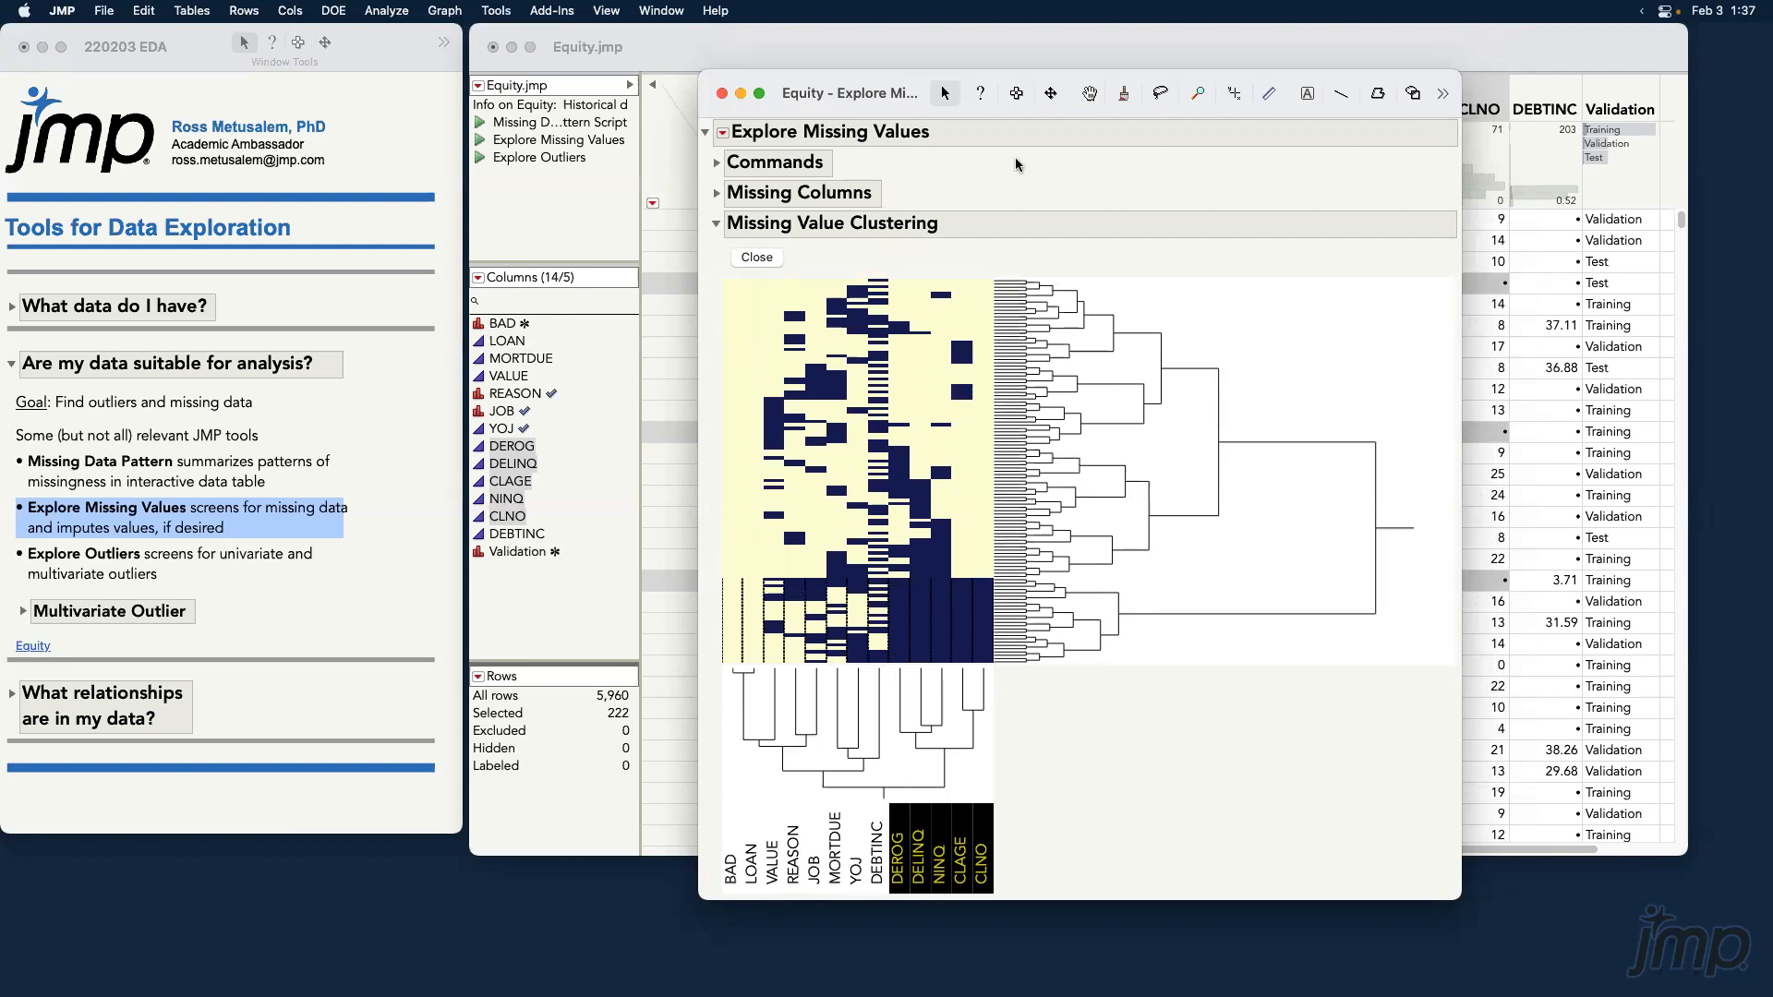
{"action": "left_click", "coordinate": [716, 162]}
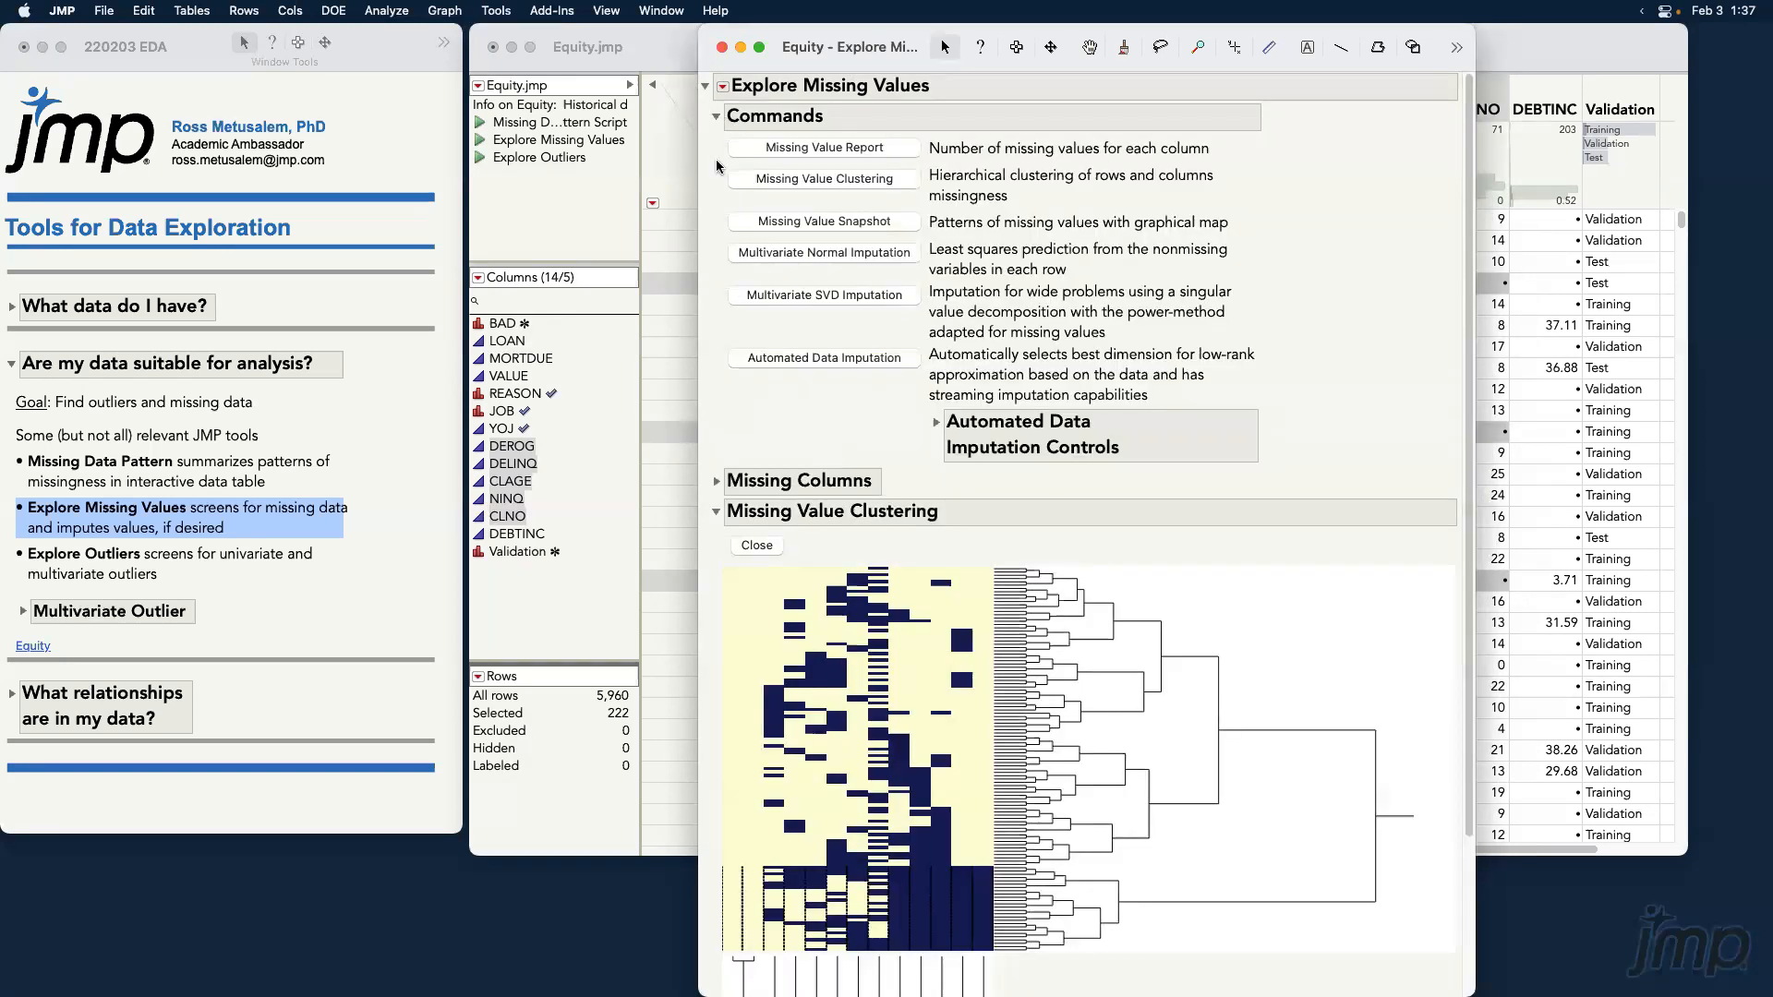
{"action": "mouse_move", "coordinate": [708, 233]}
{"action": "left_mouse_down"}
{"action": "mouse_move", "coordinate": [1178, 397]}
{"action": "mouse_move", "coordinate": [1267, 408]}
{"action": "left_mouse_up"}
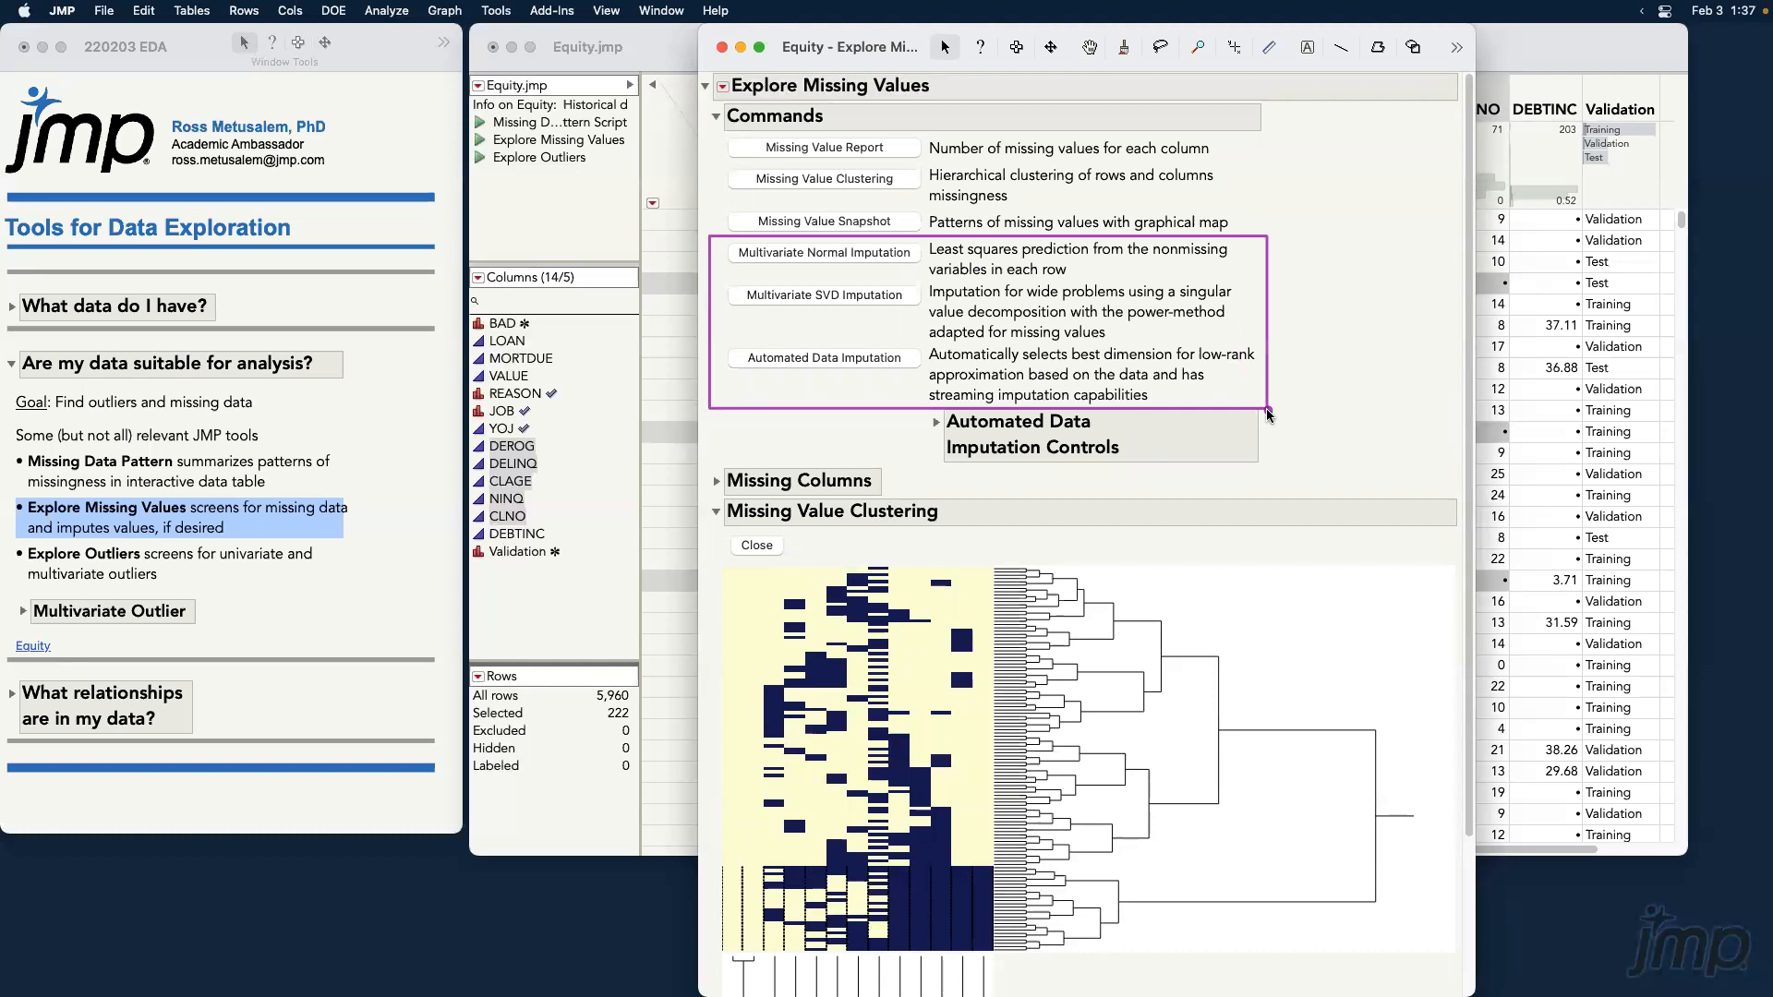
{"action": "key", "text": "Escape"}
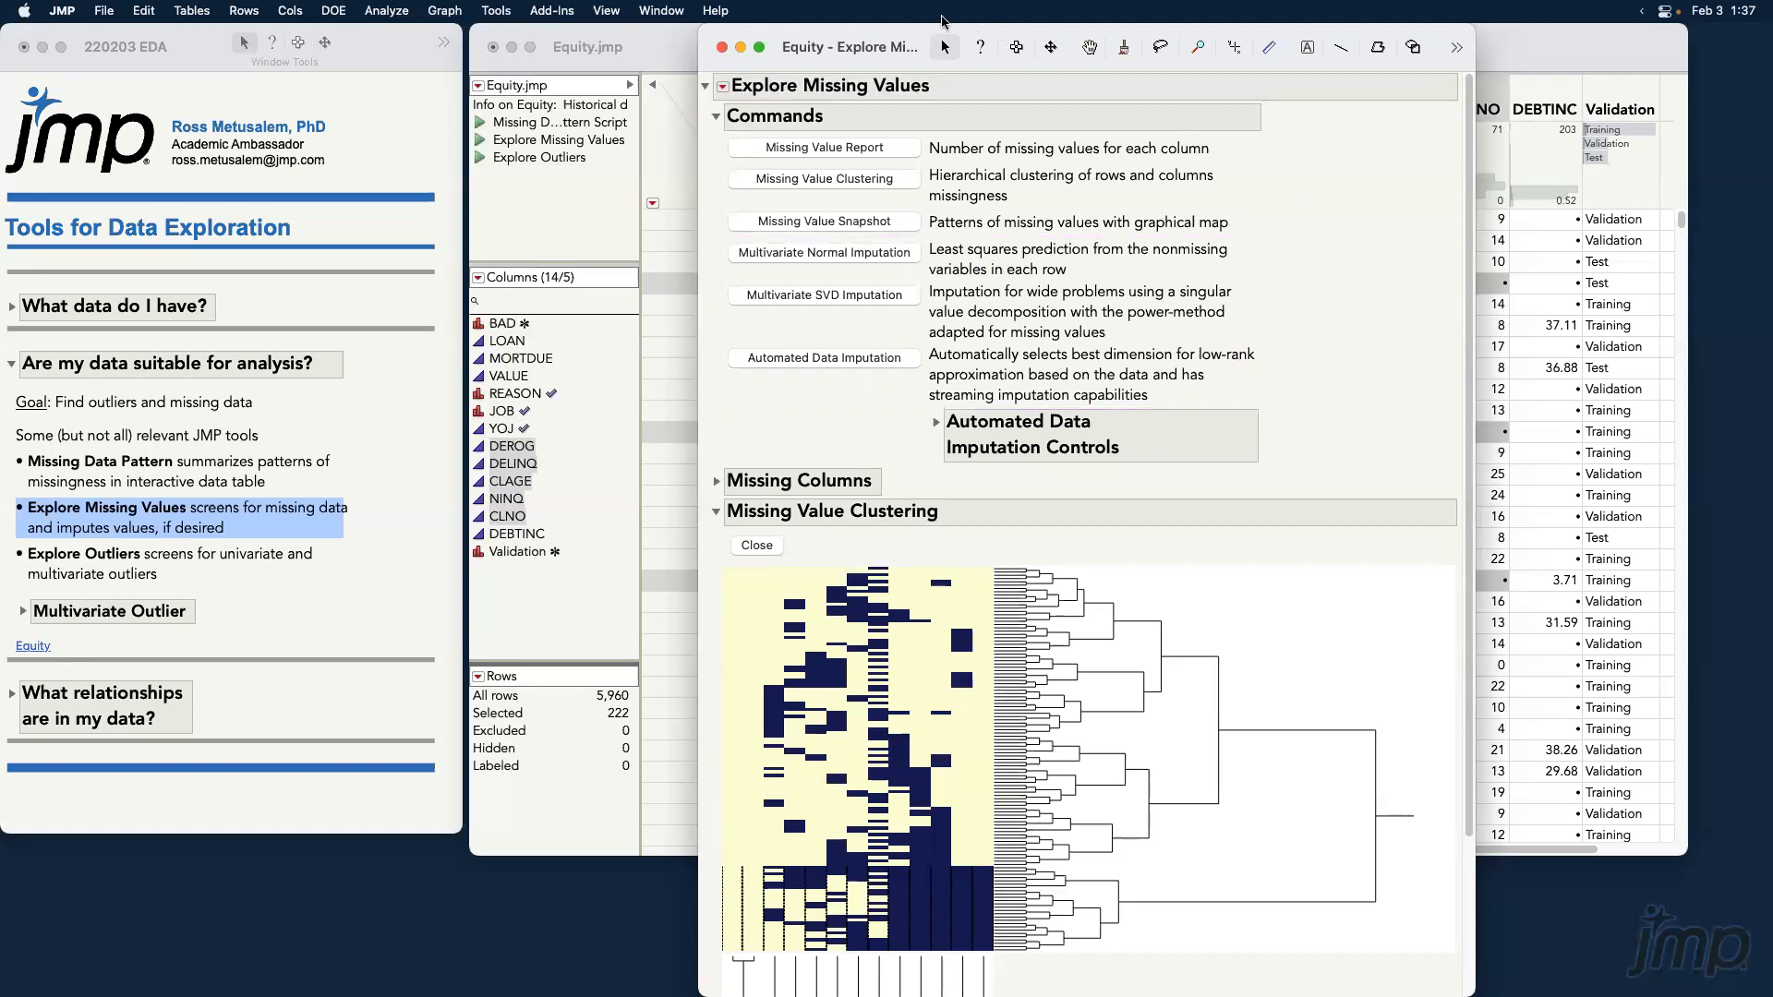
{"action": "left_click", "coordinate": [721, 47]}
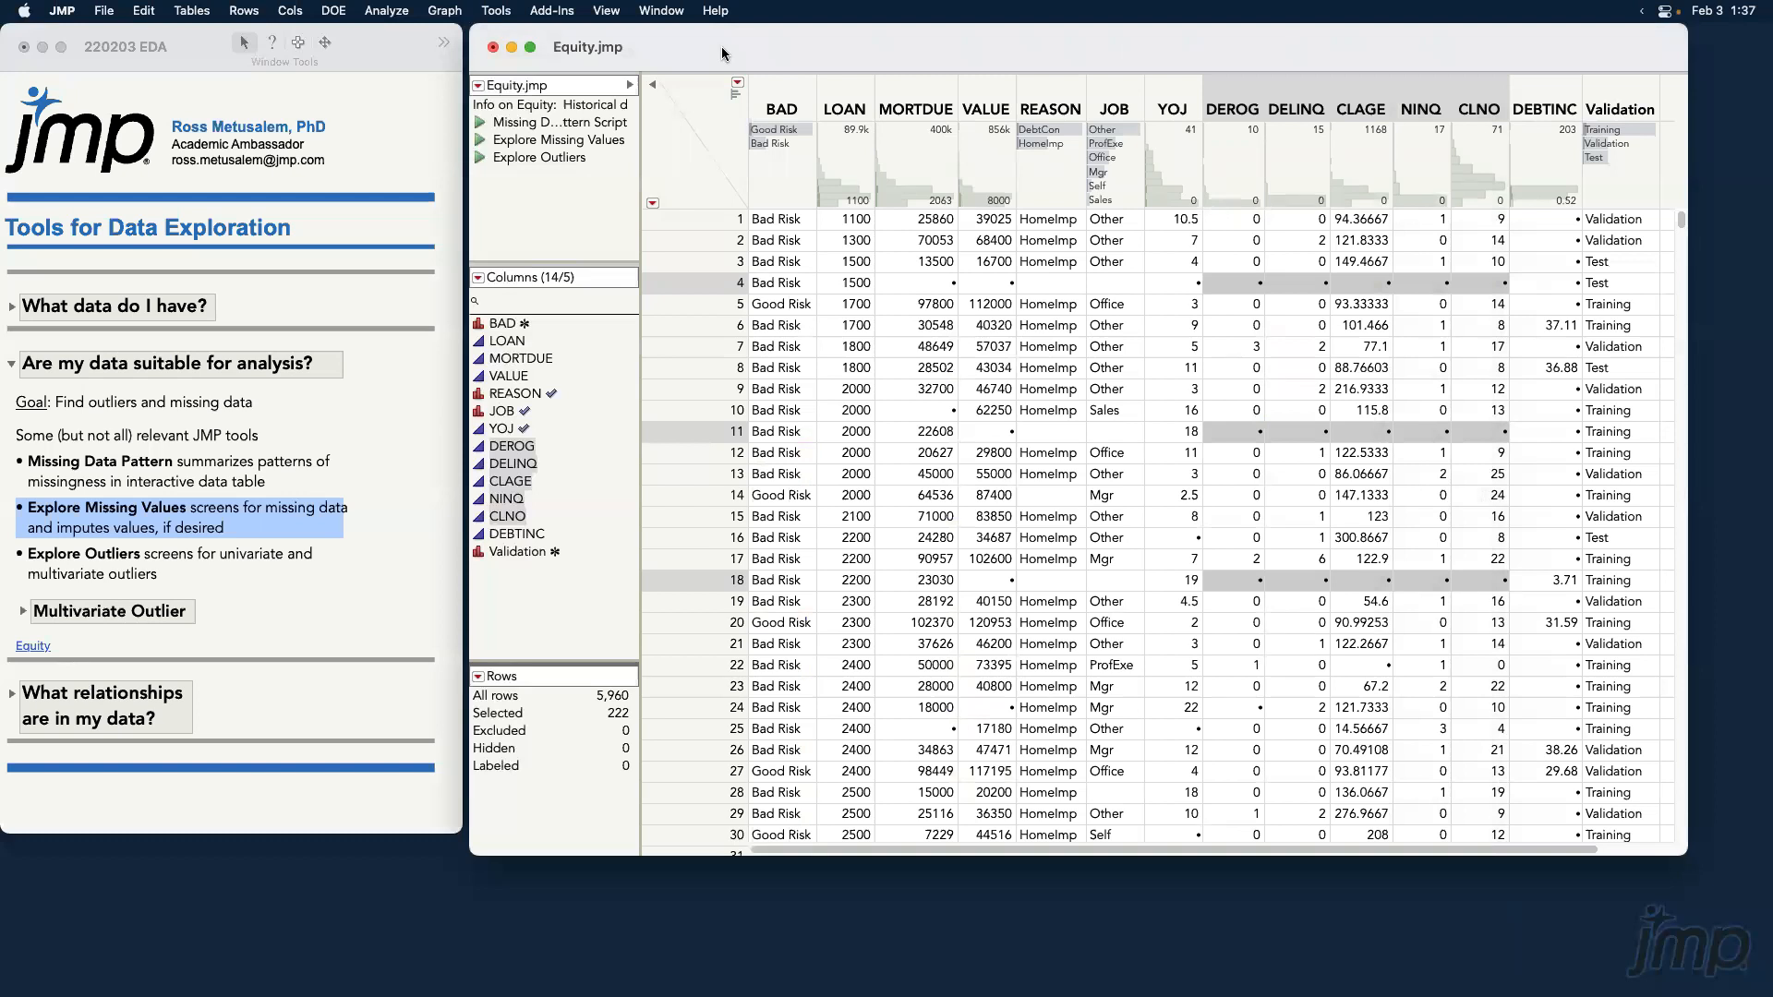
Revisit the Missing Data Pattern bullet in the EDA journal and highlight the Explore Missing Values bullet again.
{"action": "left_click", "coordinate": [152, 469]}
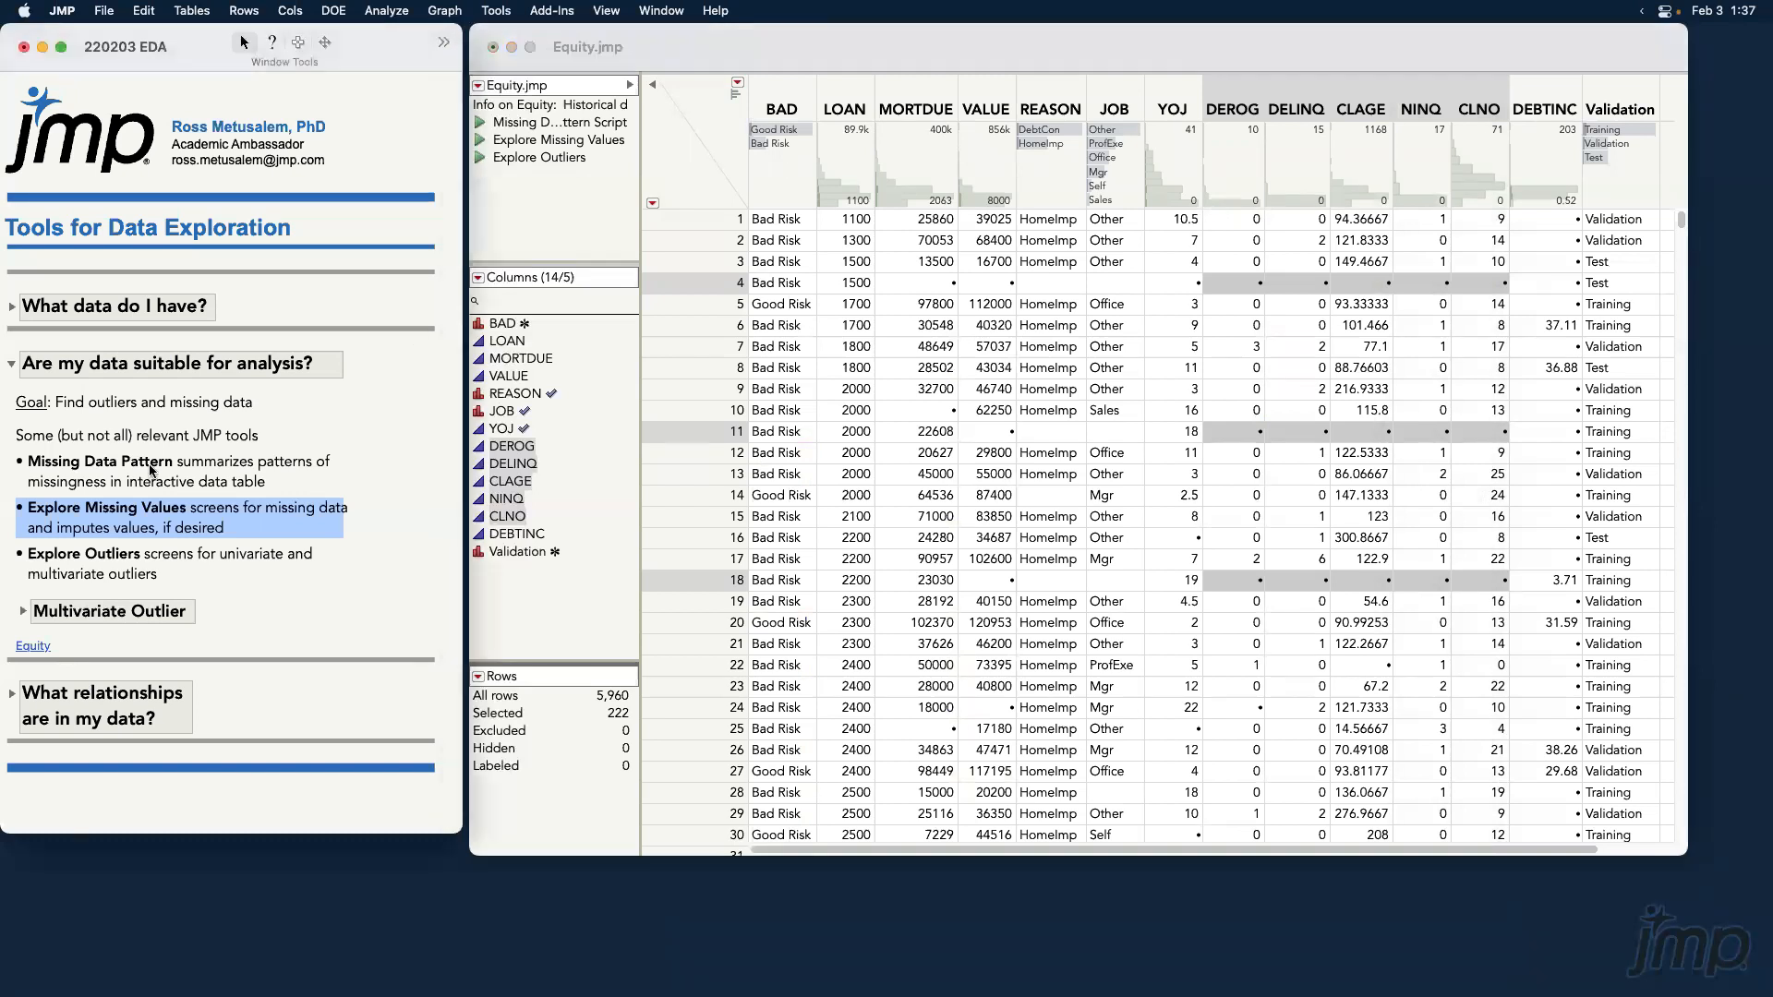
{"action": "left_click", "coordinate": [153, 470]}
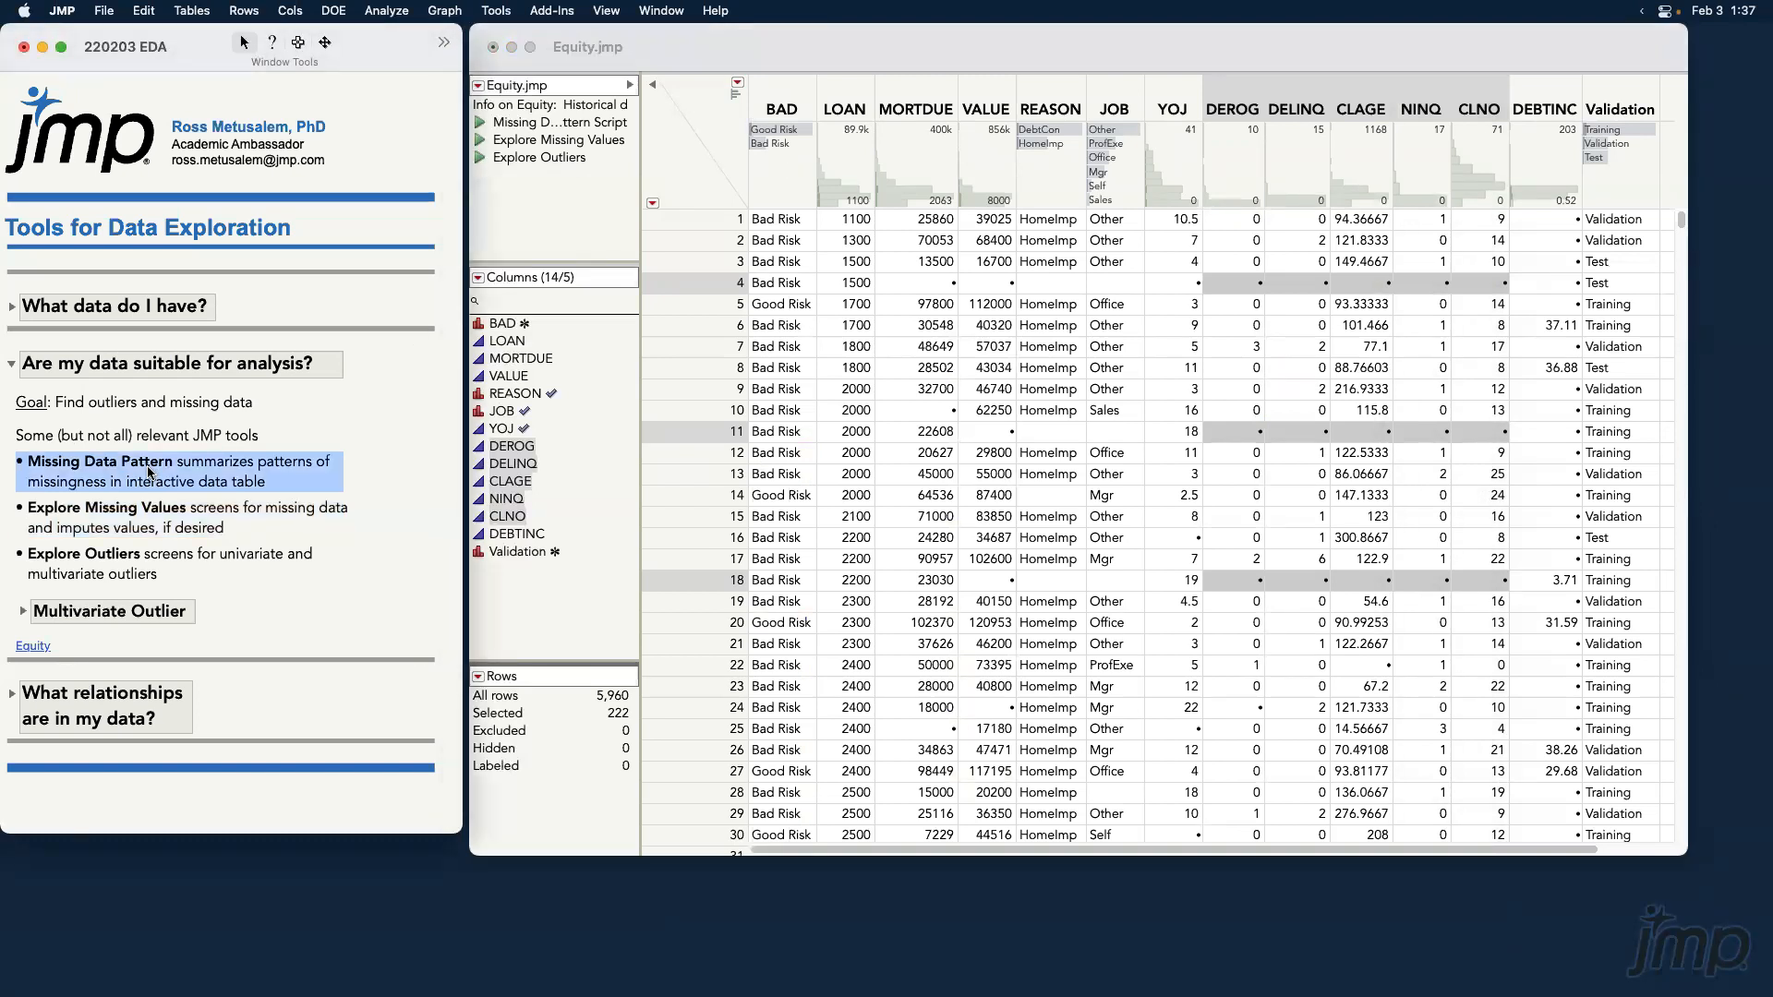
{"action": "left_click", "coordinate": [149, 523]}
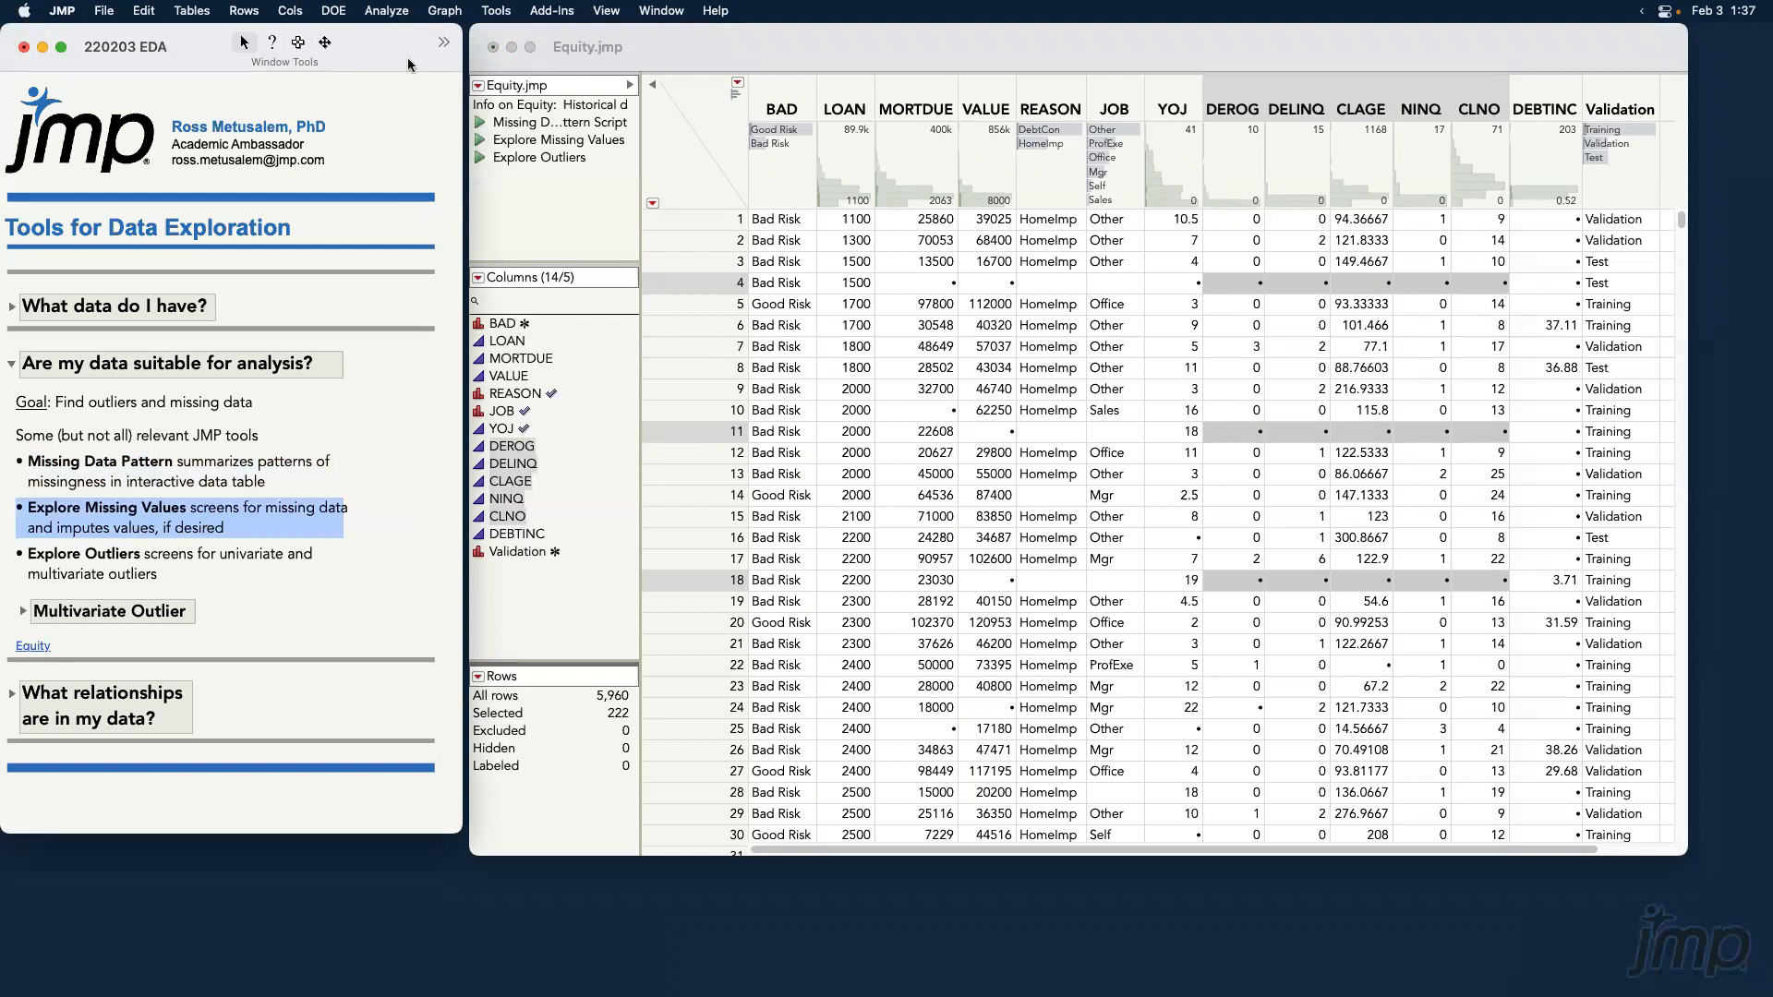
{"action": "left_click", "coordinate": [388, 11]}
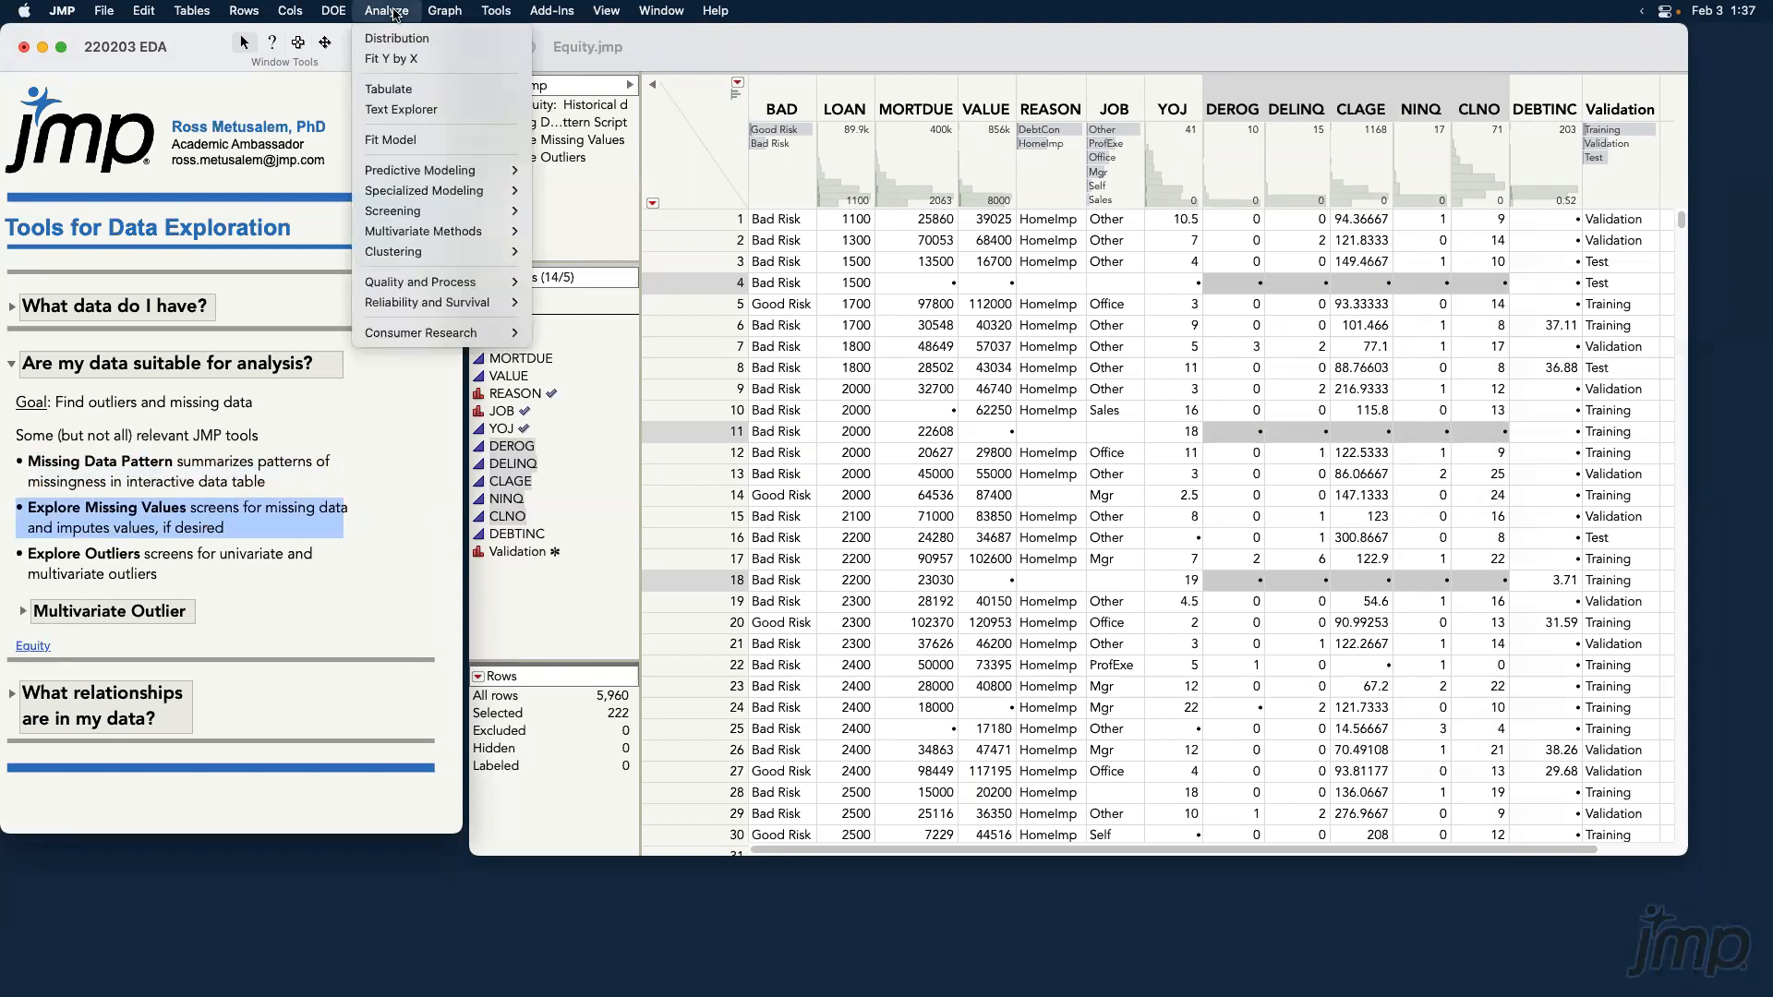
{"action": "mouse_move", "coordinate": [470, 216]}
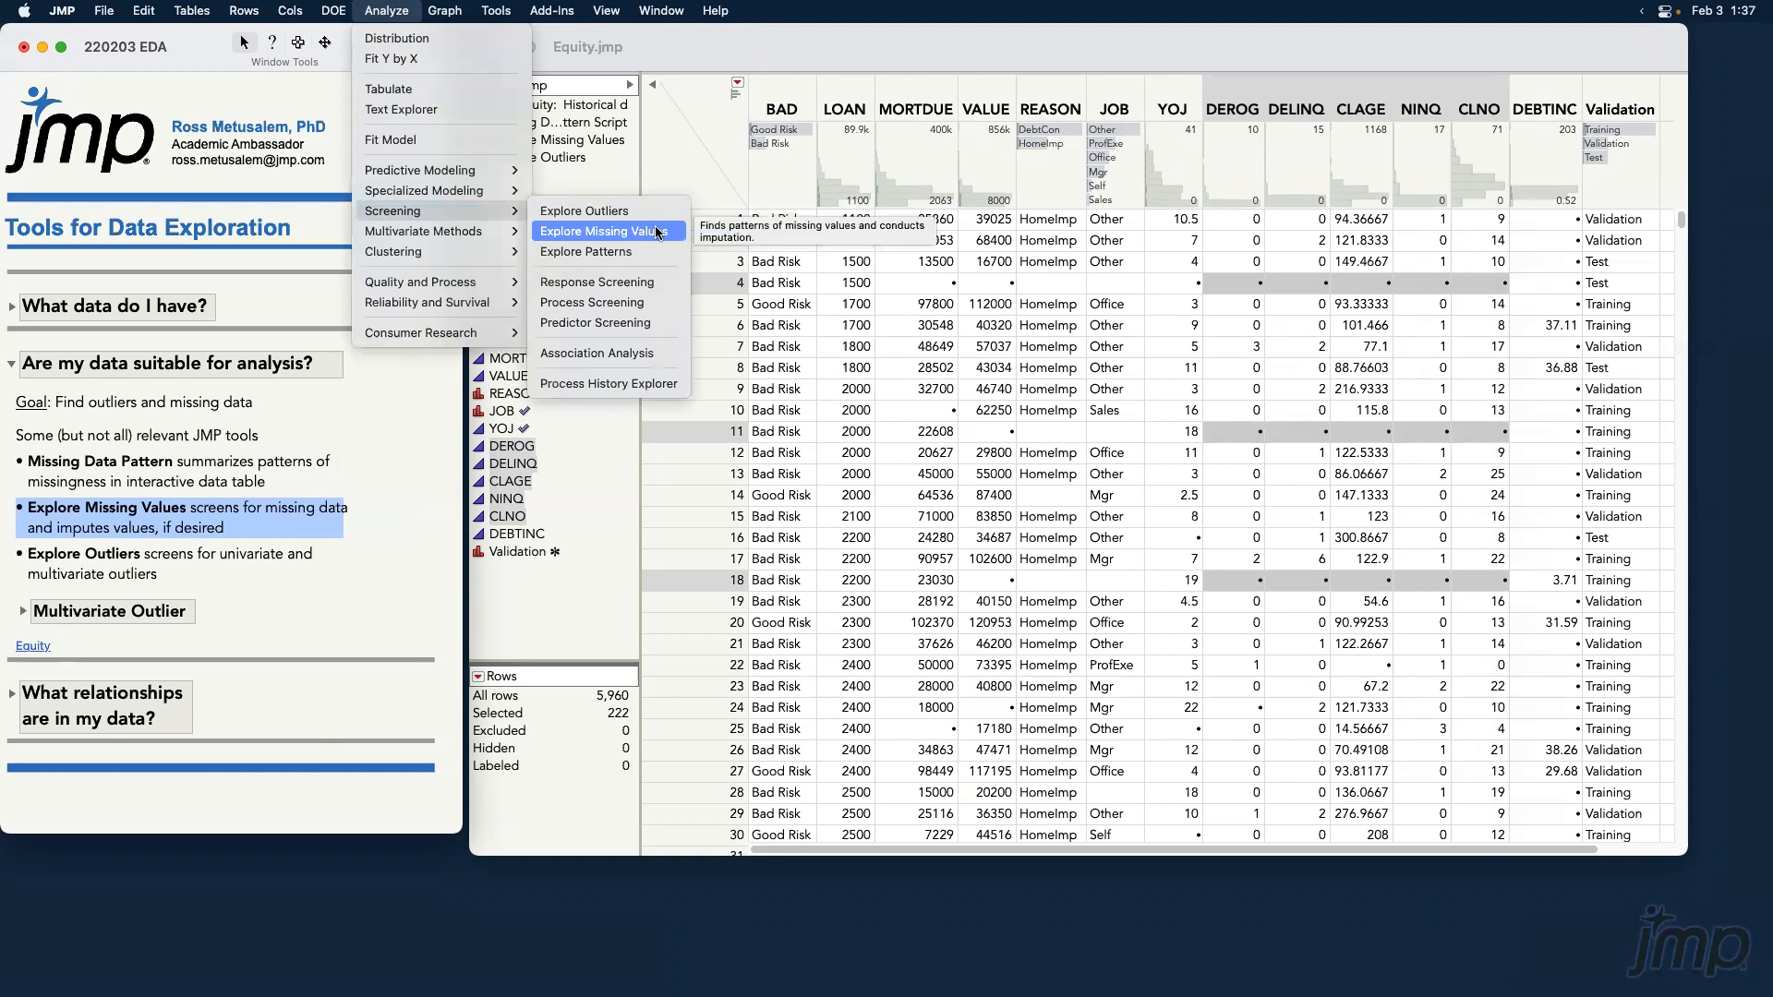
{"action": "left_click", "coordinate": [679, 48]}
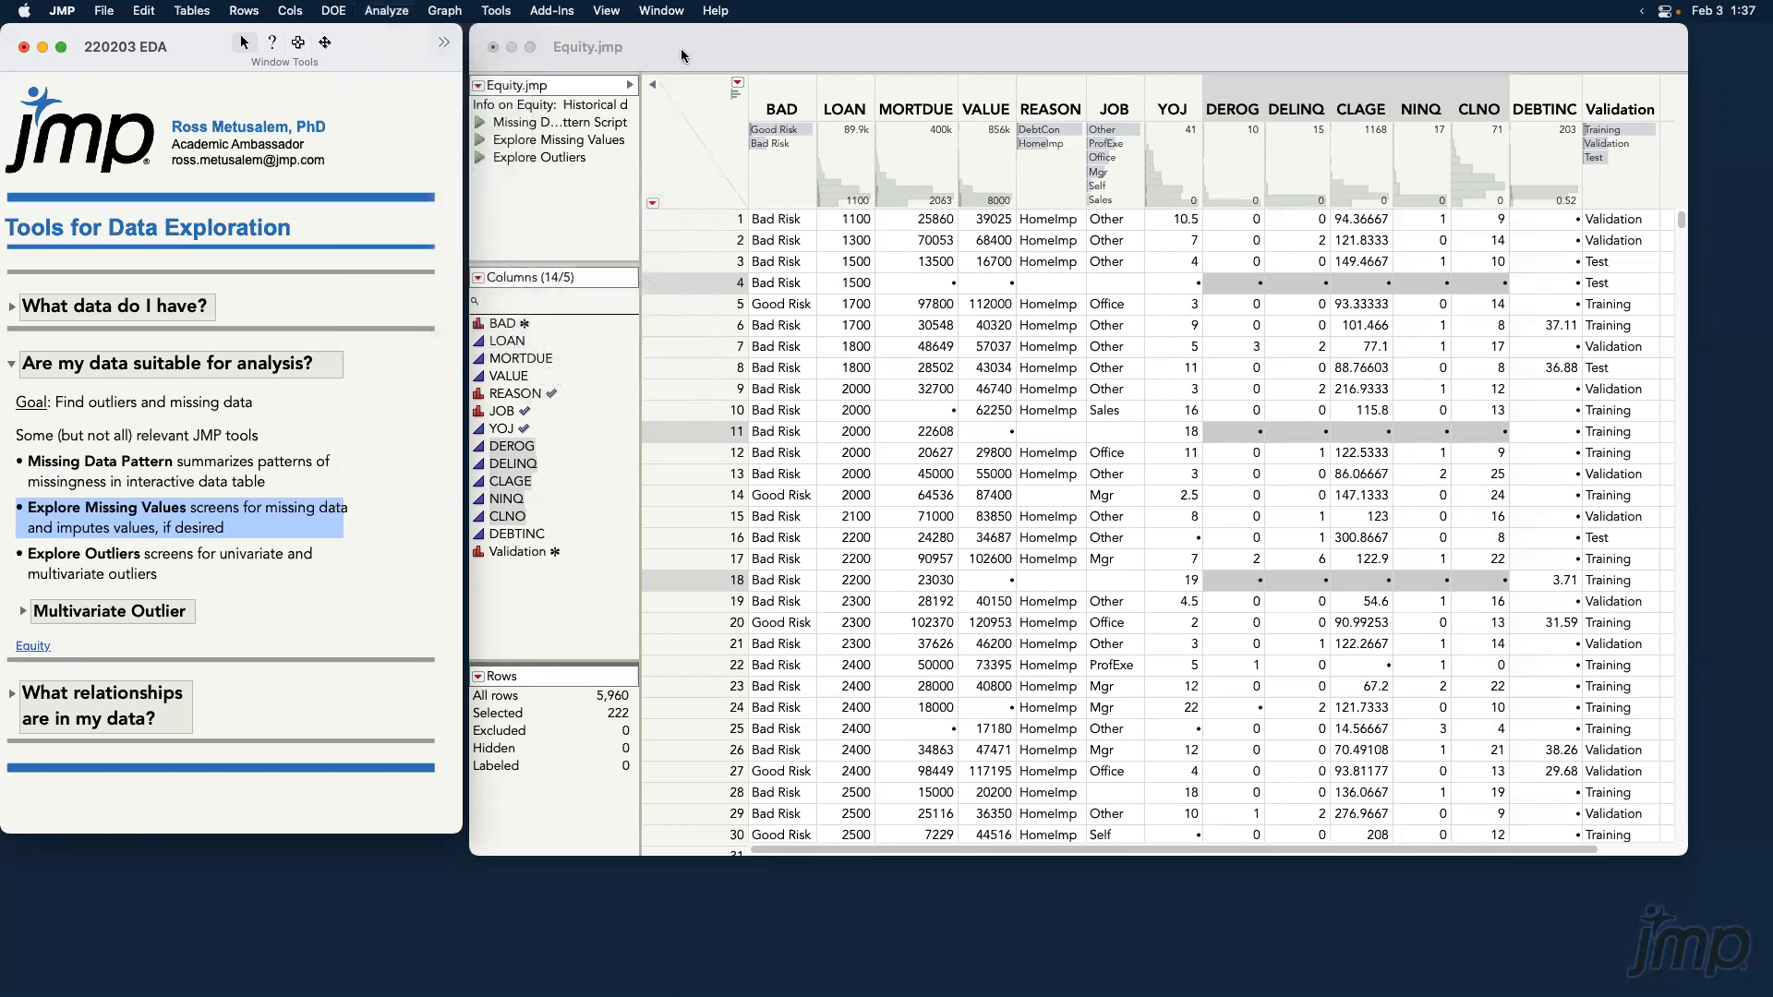
Clear the column and row selections in the Equity data table.
{"action": "left_click", "coordinate": [682, 161]}
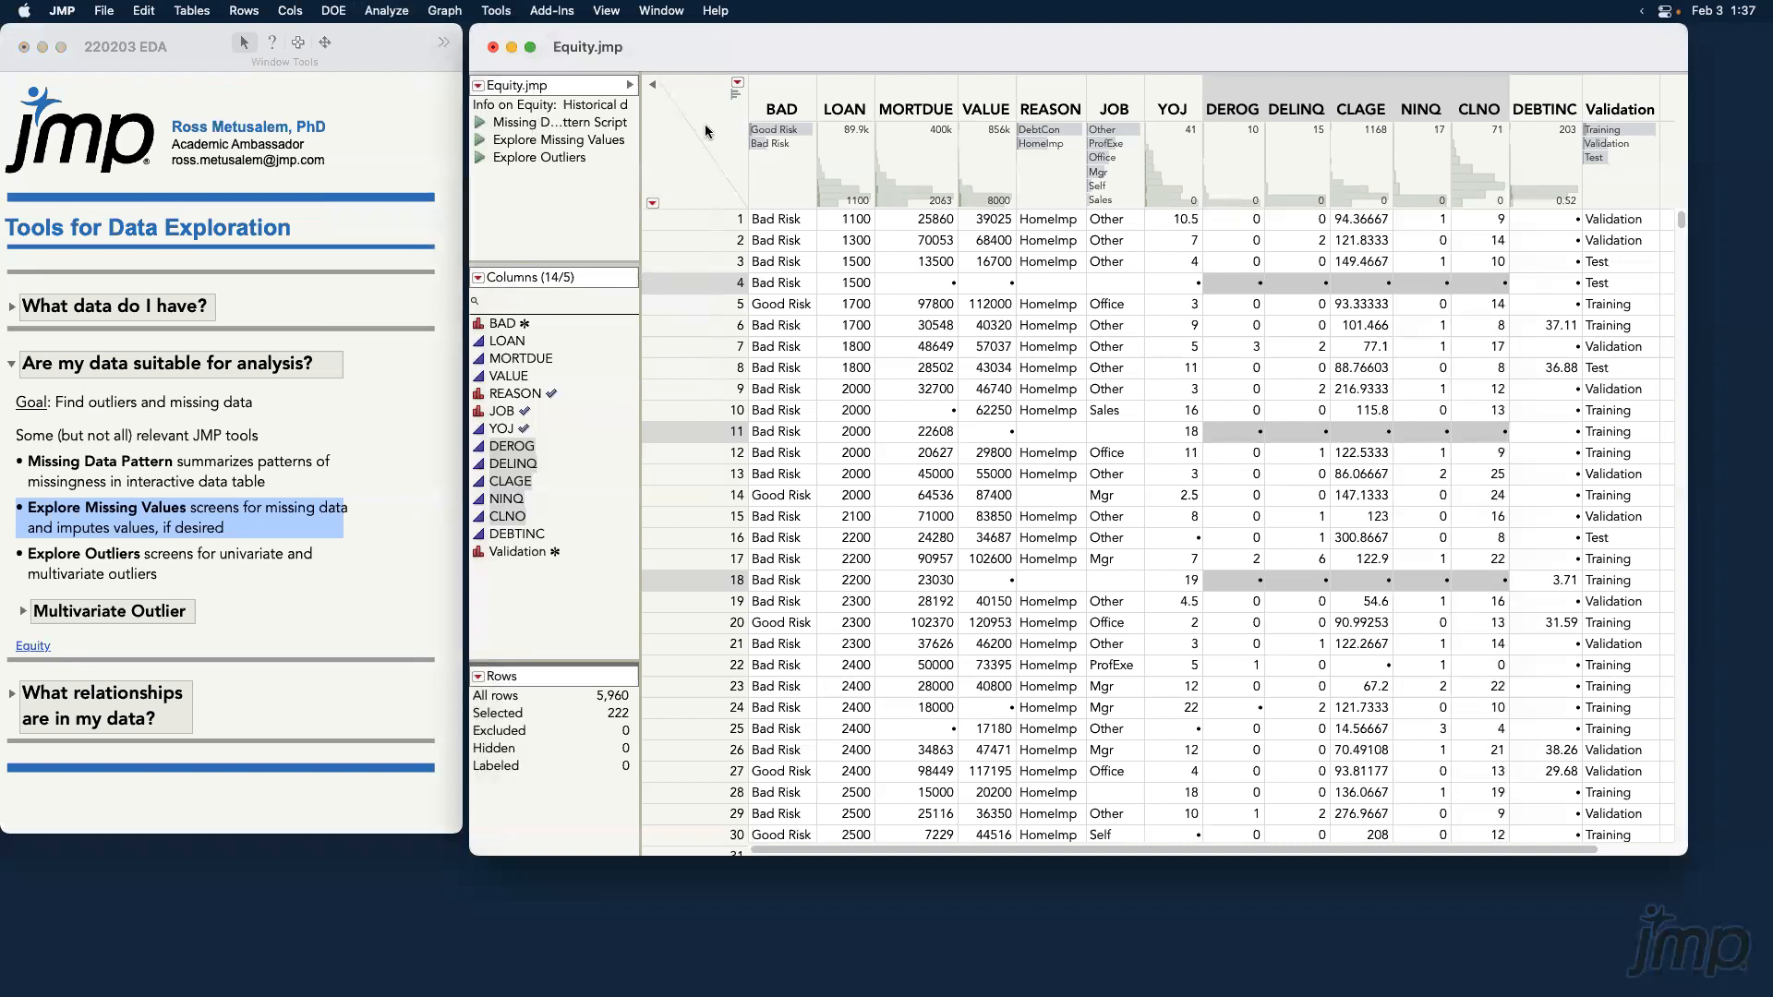
{"action": "left_click", "coordinate": [706, 132]}
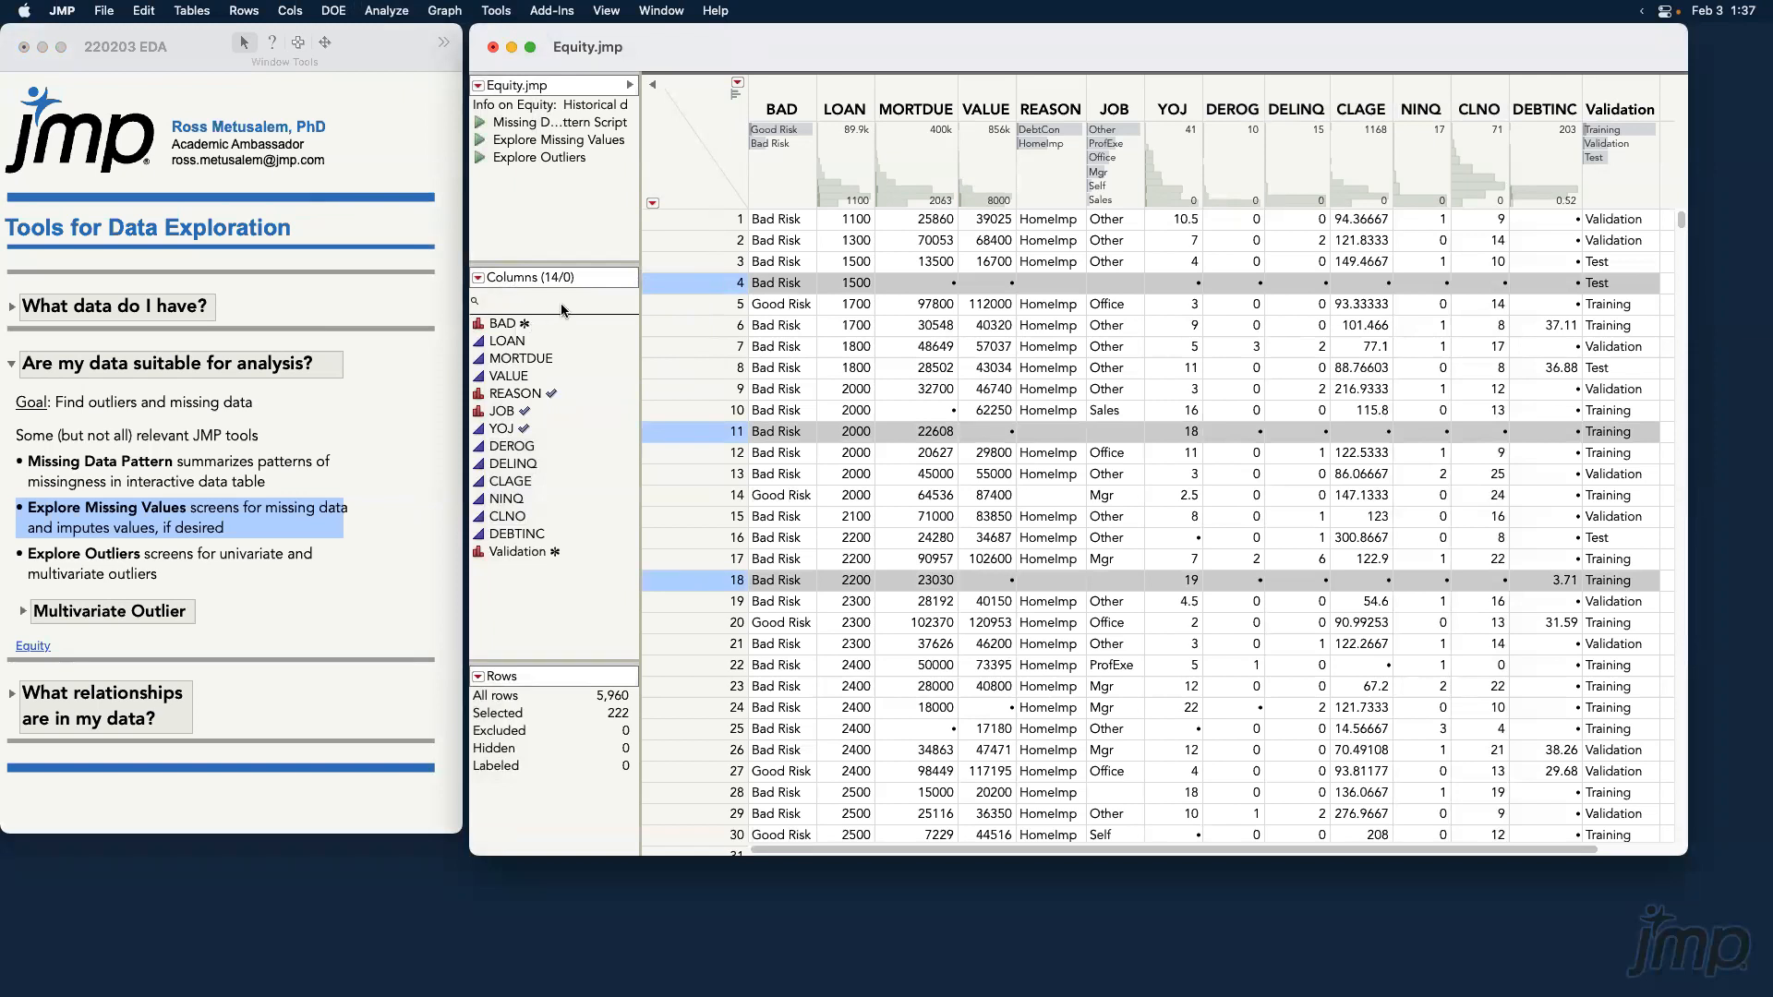
{"action": "left_click", "coordinate": [685, 163]}
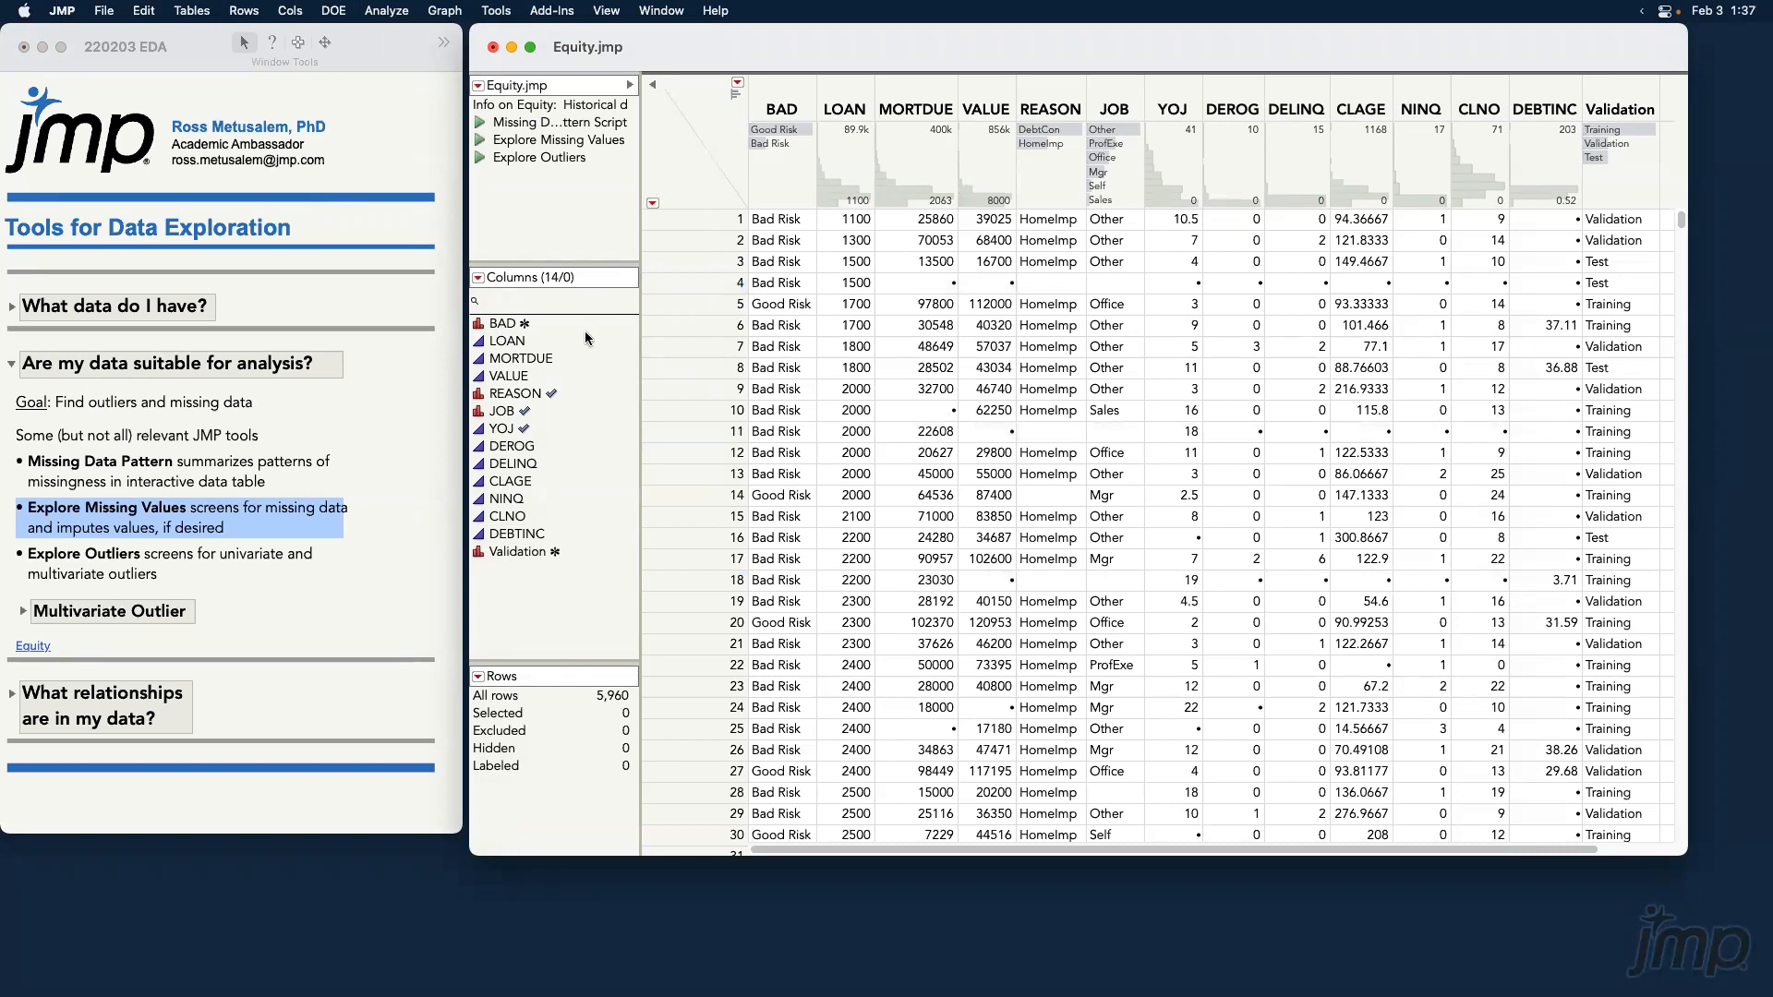
Review the value labels defined for the BAD column and close its column properties without changes.
{"action": "left_click", "coordinate": [524, 325]}
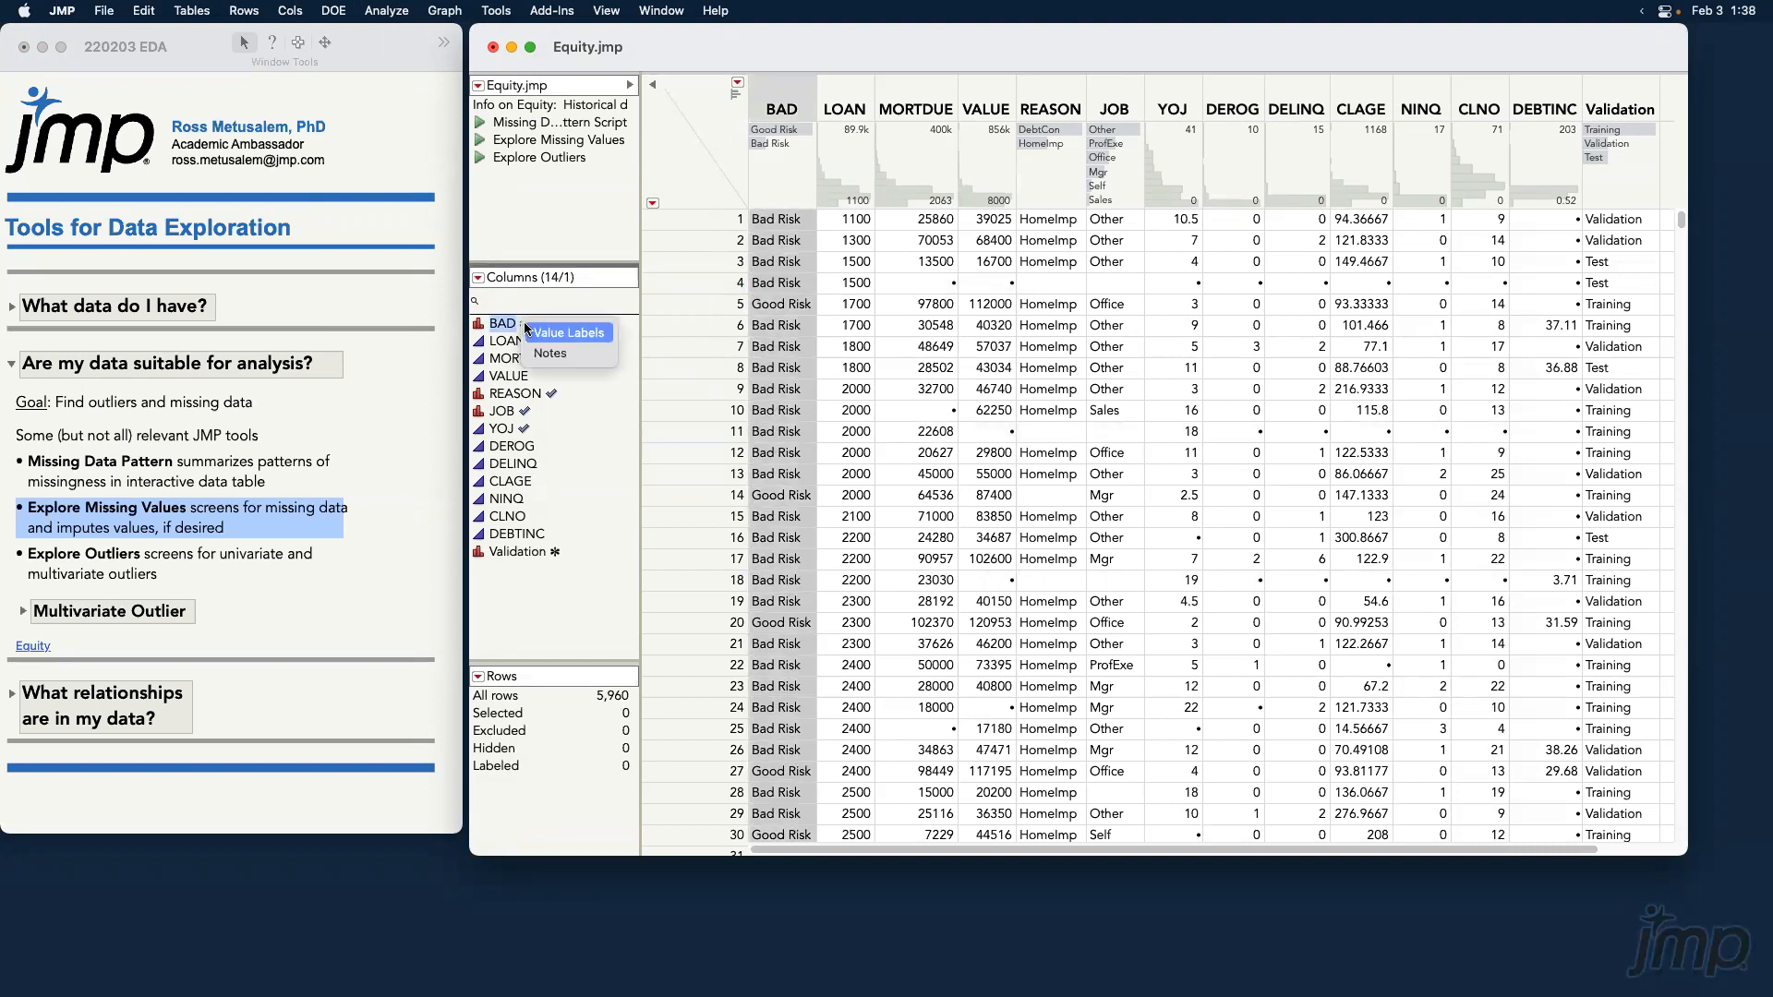
{"action": "left_click", "coordinate": [601, 341]}
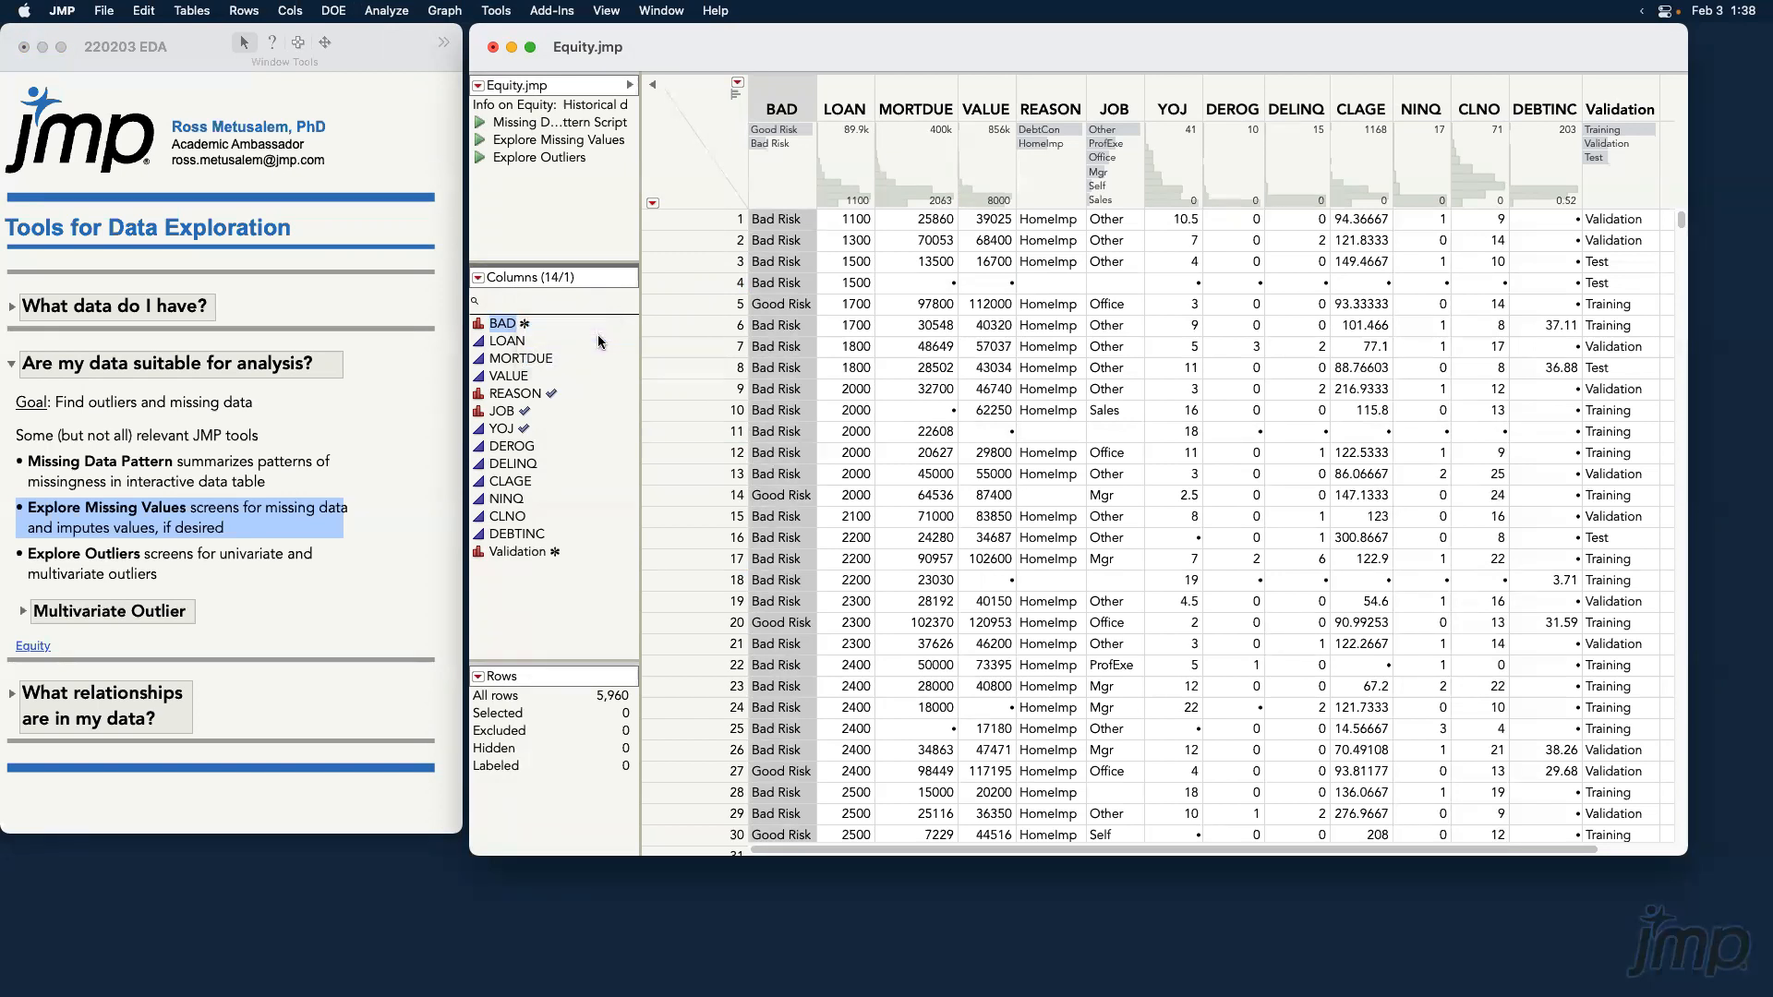
{"action": "left_click_drag", "start_coordinate": [773, 223], "coordinate": [983, 148]}
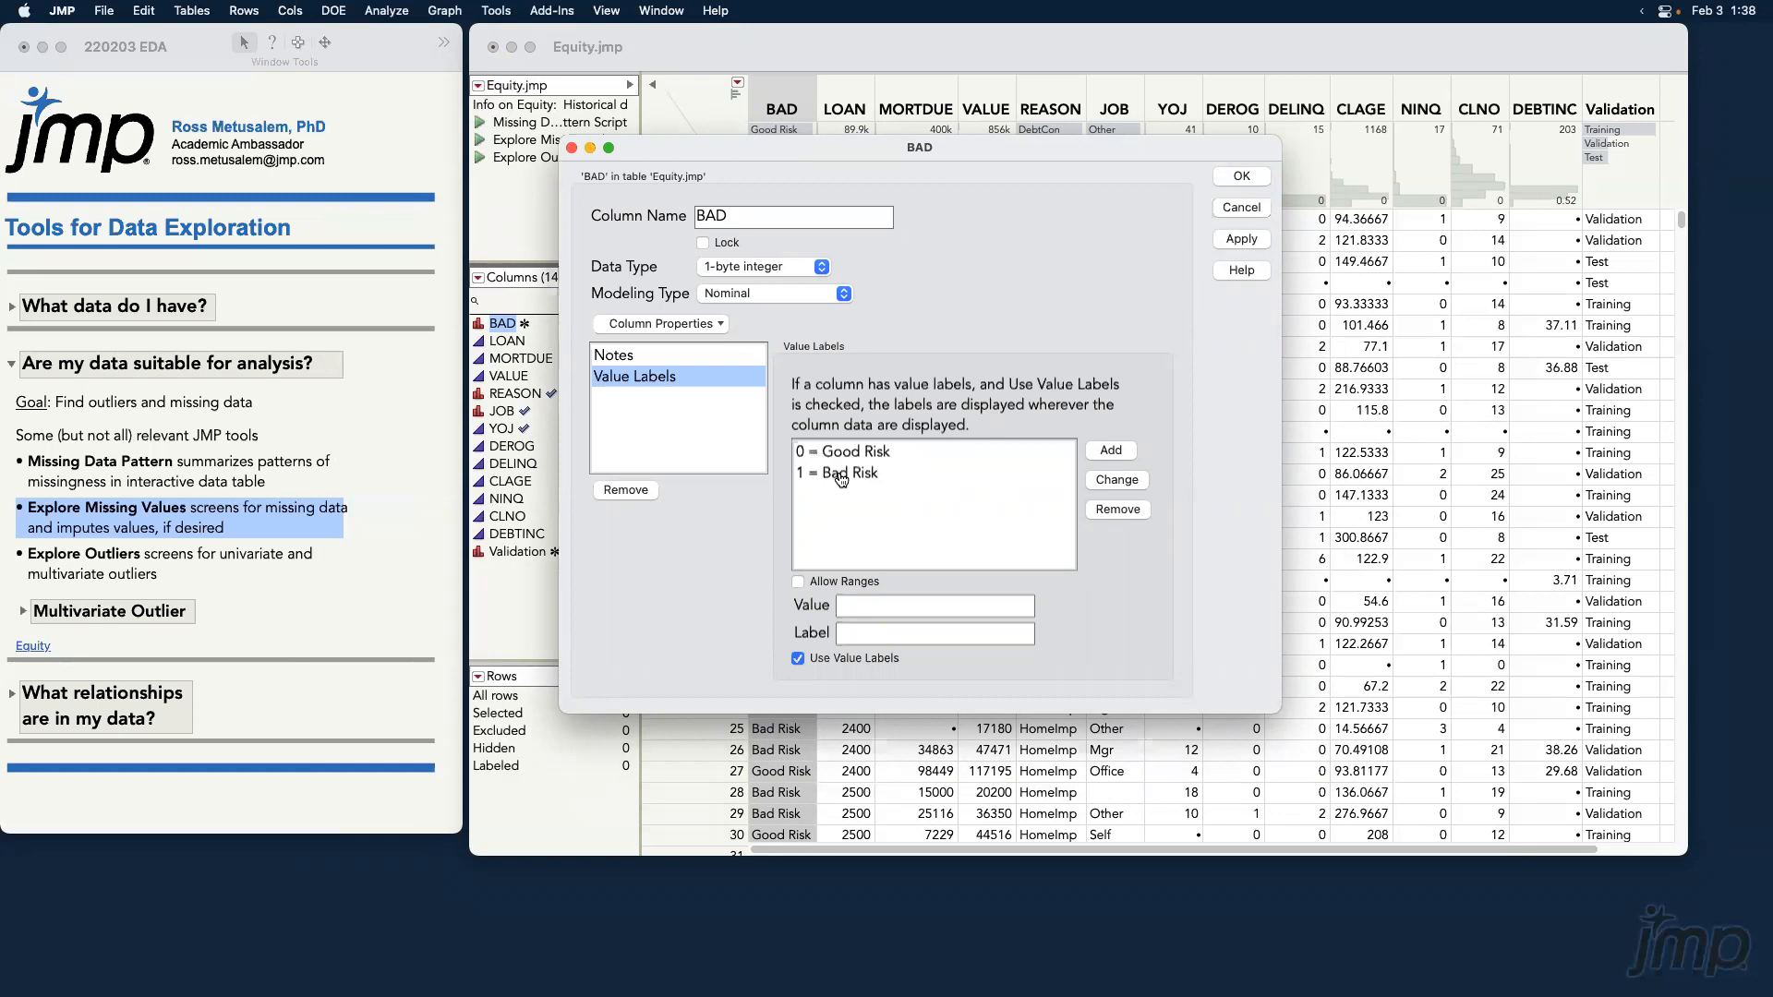
{"action": "left_click", "coordinate": [1236, 209]}
Check the properties marked on the Validation column in the column list, and clear the column selection.
{"action": "left_click", "coordinate": [556, 551]}
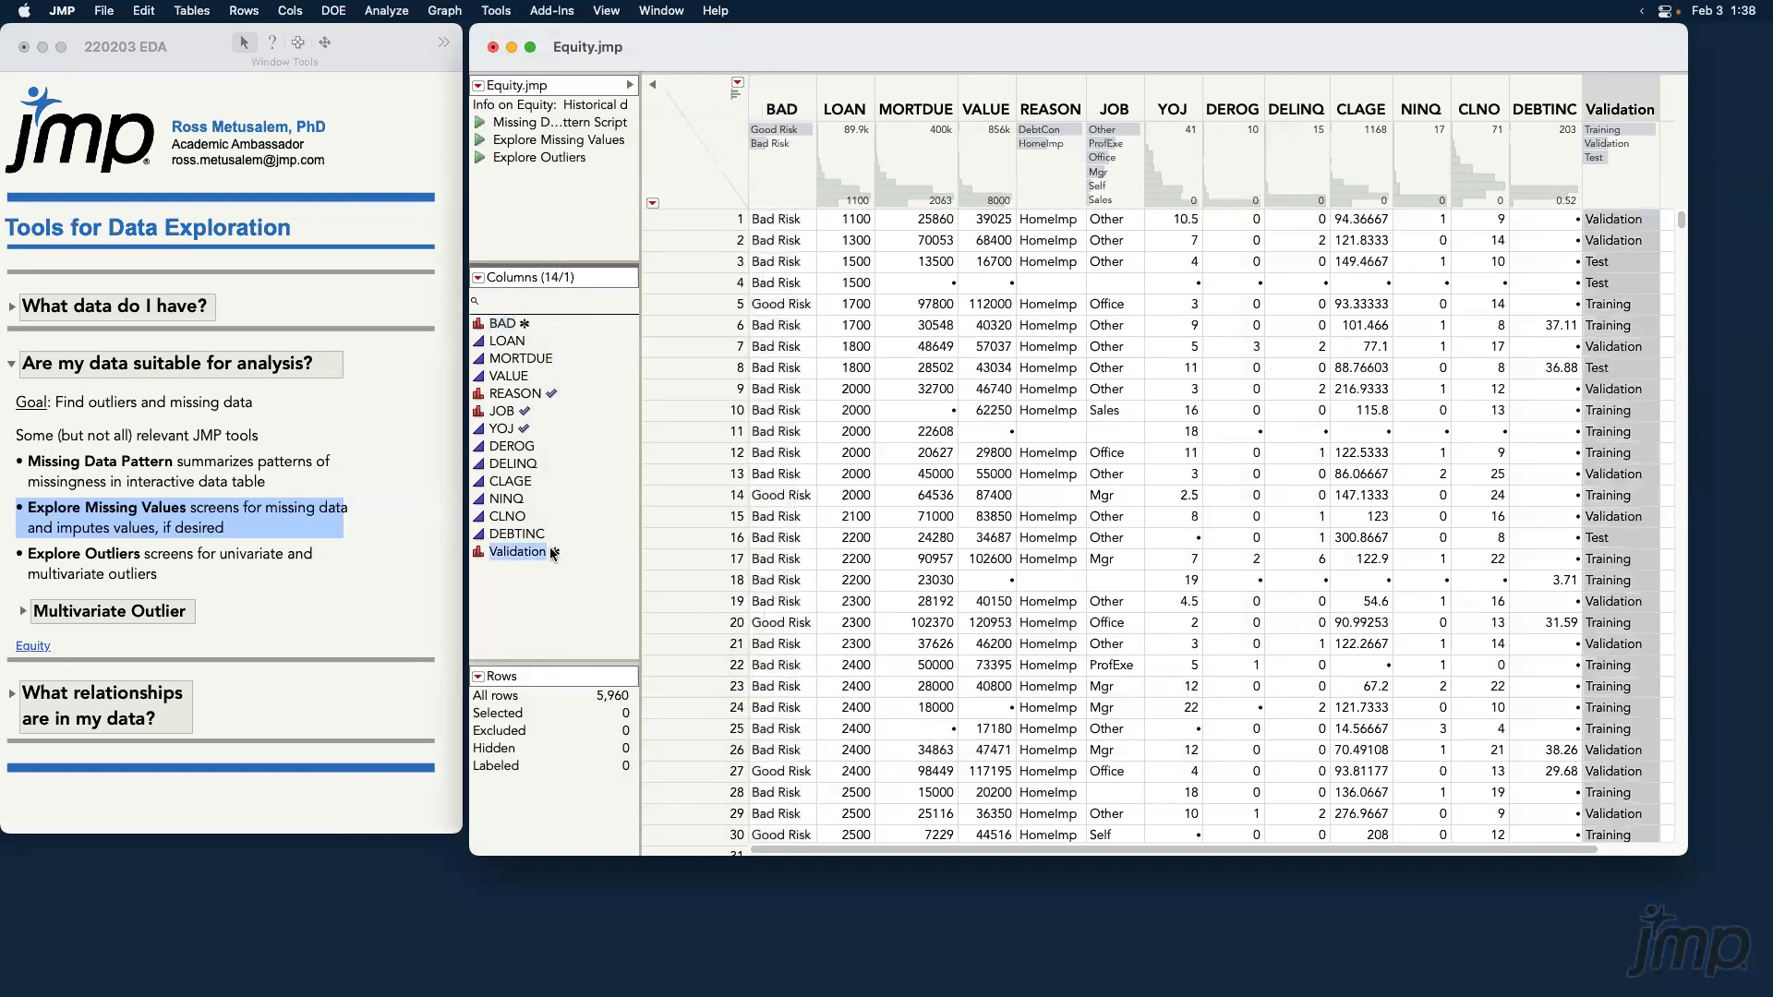
{"action": "left_click", "coordinate": [526, 614]}
{"action": "left_click", "coordinate": [709, 138]}
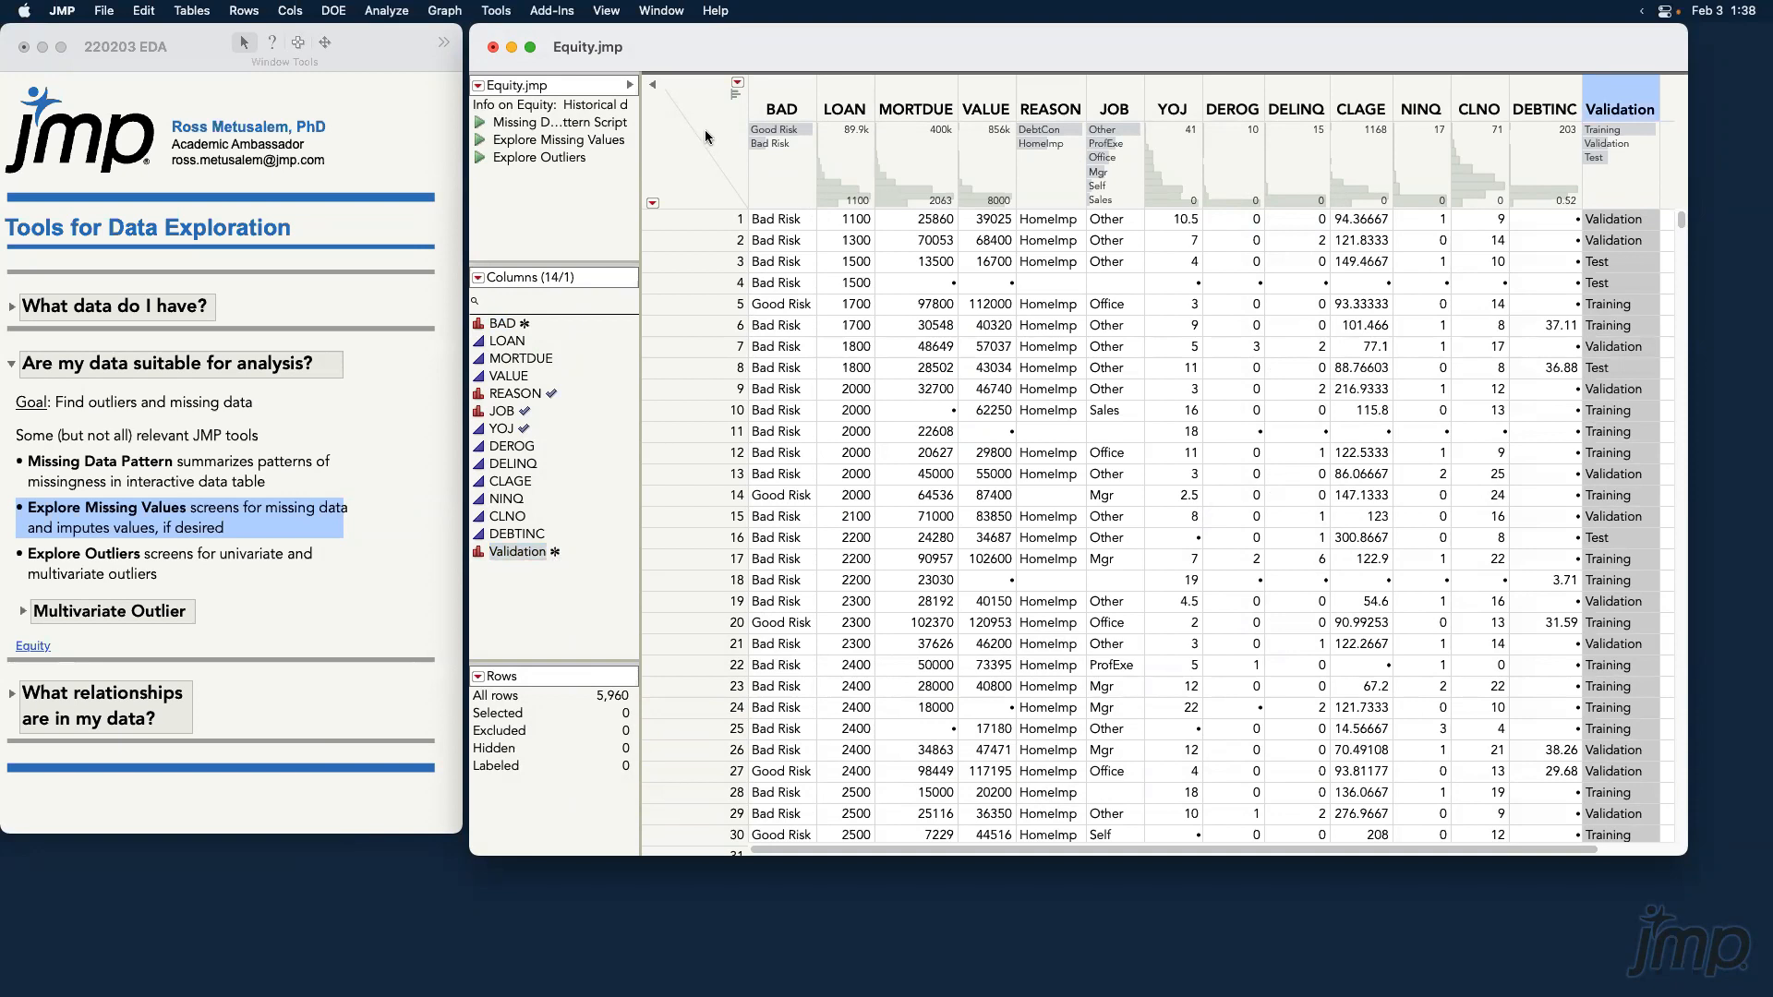
{"action": "left_click", "coordinate": [710, 137]}
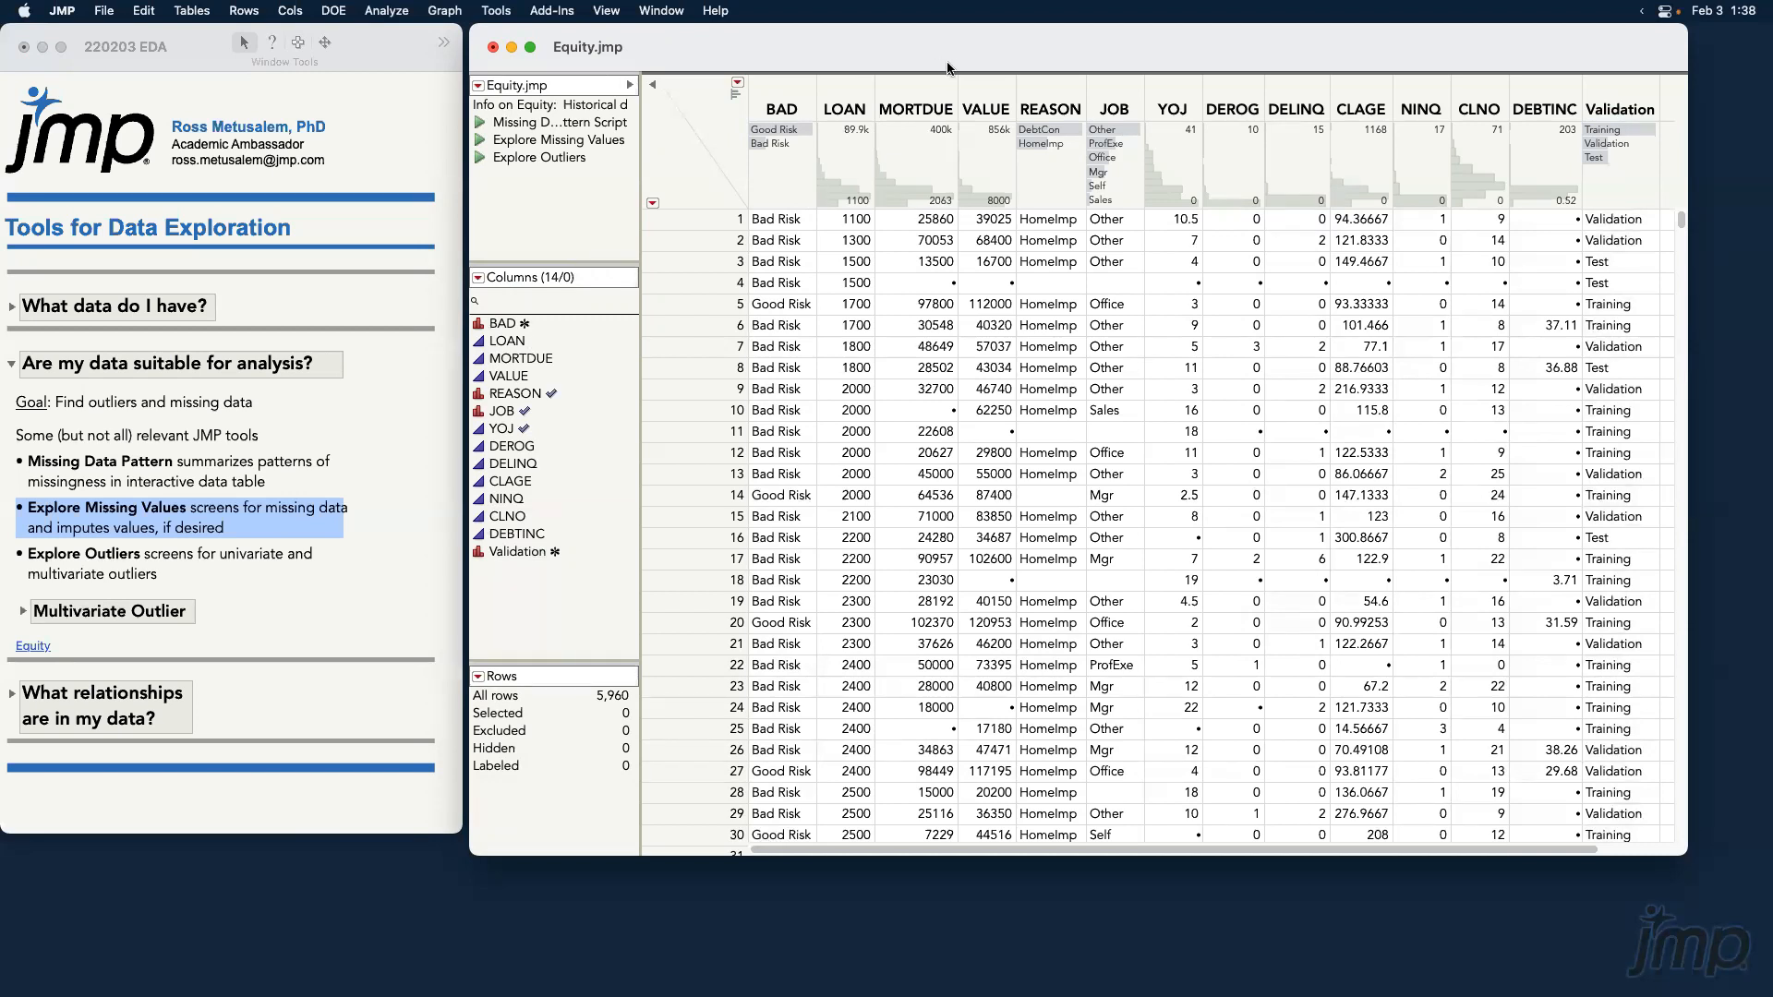
Inspect the VALUE column's header histogram and description in the Equity table, and clear the column selection.
{"action": "left_click", "coordinate": [1235, 97]}
{"action": "left_click", "coordinate": [1003, 93]}
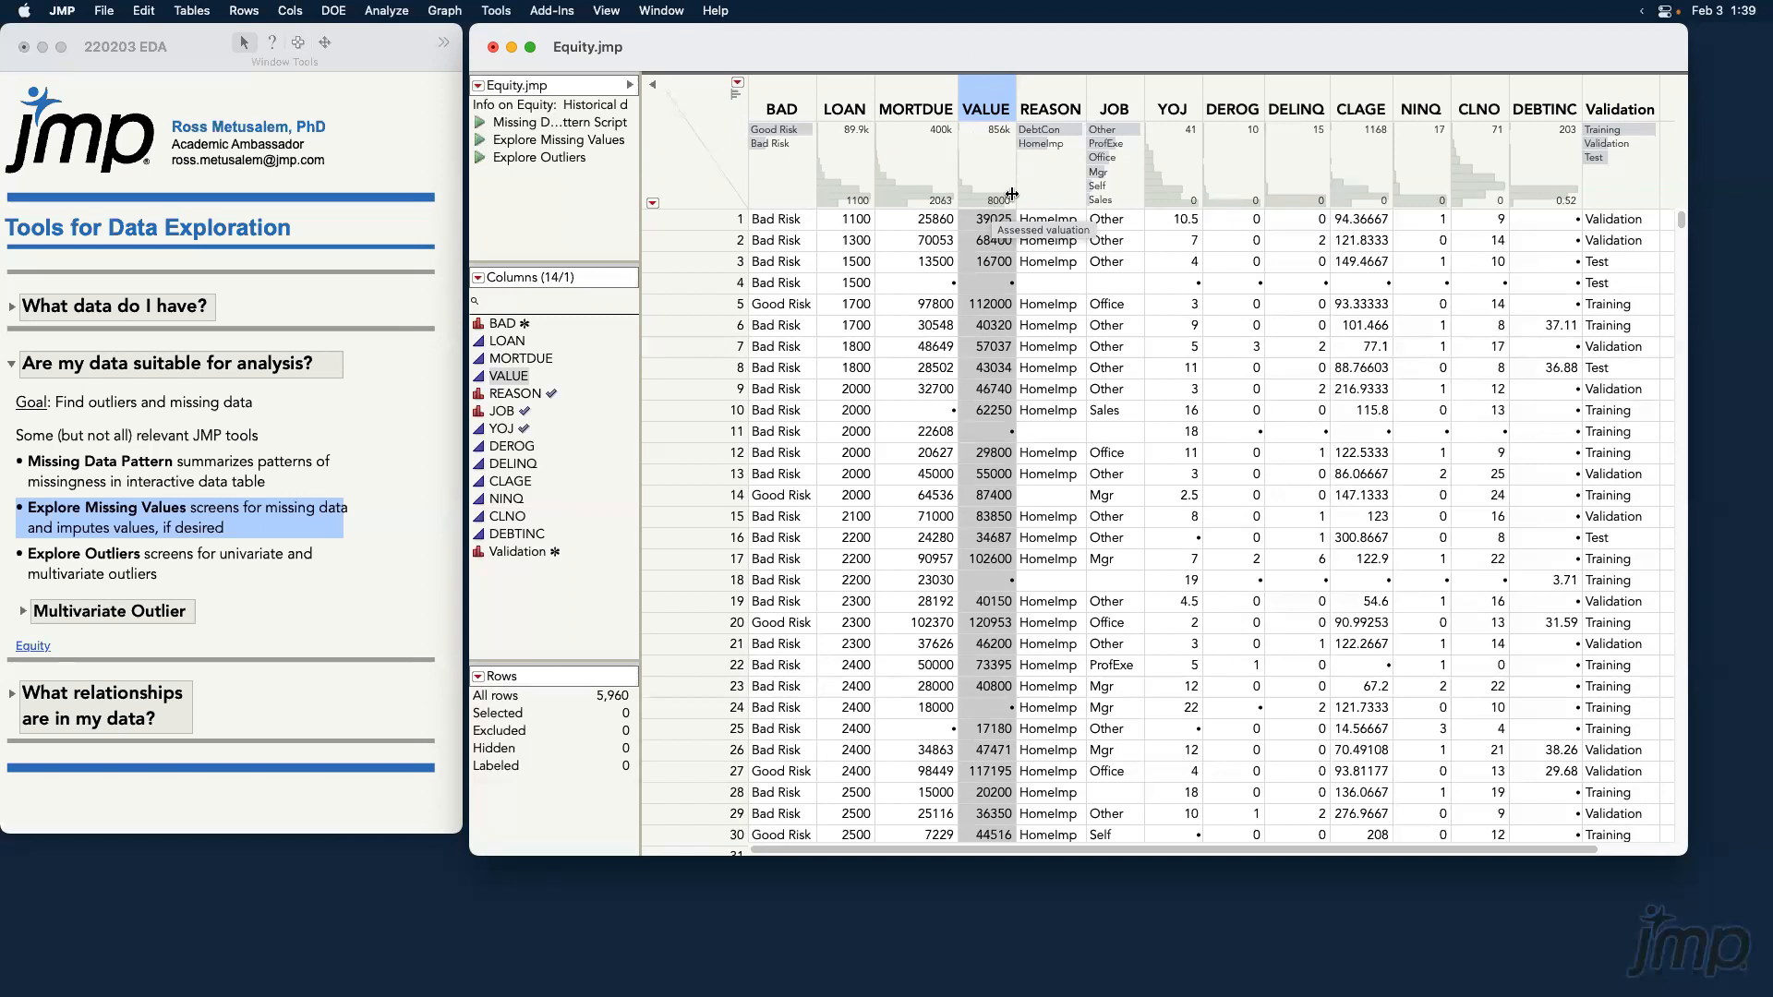
{"action": "mouse_move", "coordinate": [1012, 194]}
{"action": "left_mouse_down"}
{"action": "mouse_move", "coordinate": [966, 166]}
{"action": "mouse_move", "coordinate": [959, 120]}
{"action": "mouse_move", "coordinate": [1023, 207]}
{"action": "left_mouse_up"}
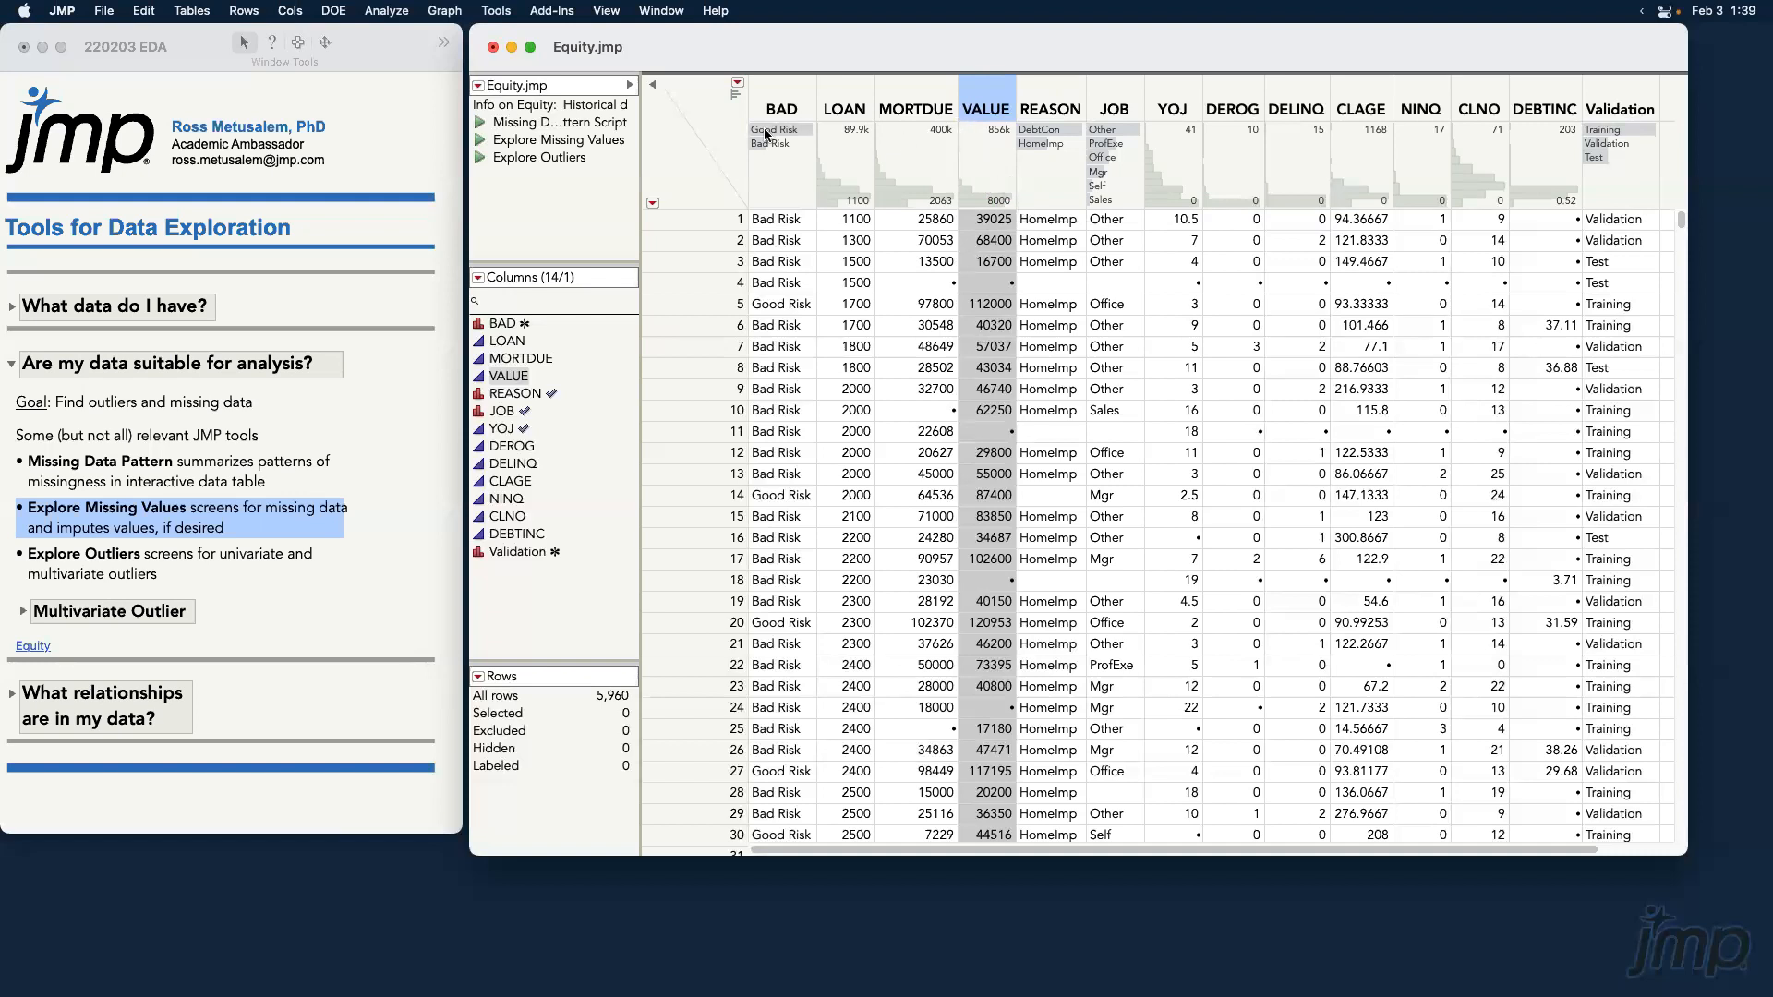
{"action": "left_click", "coordinate": [711, 165]}
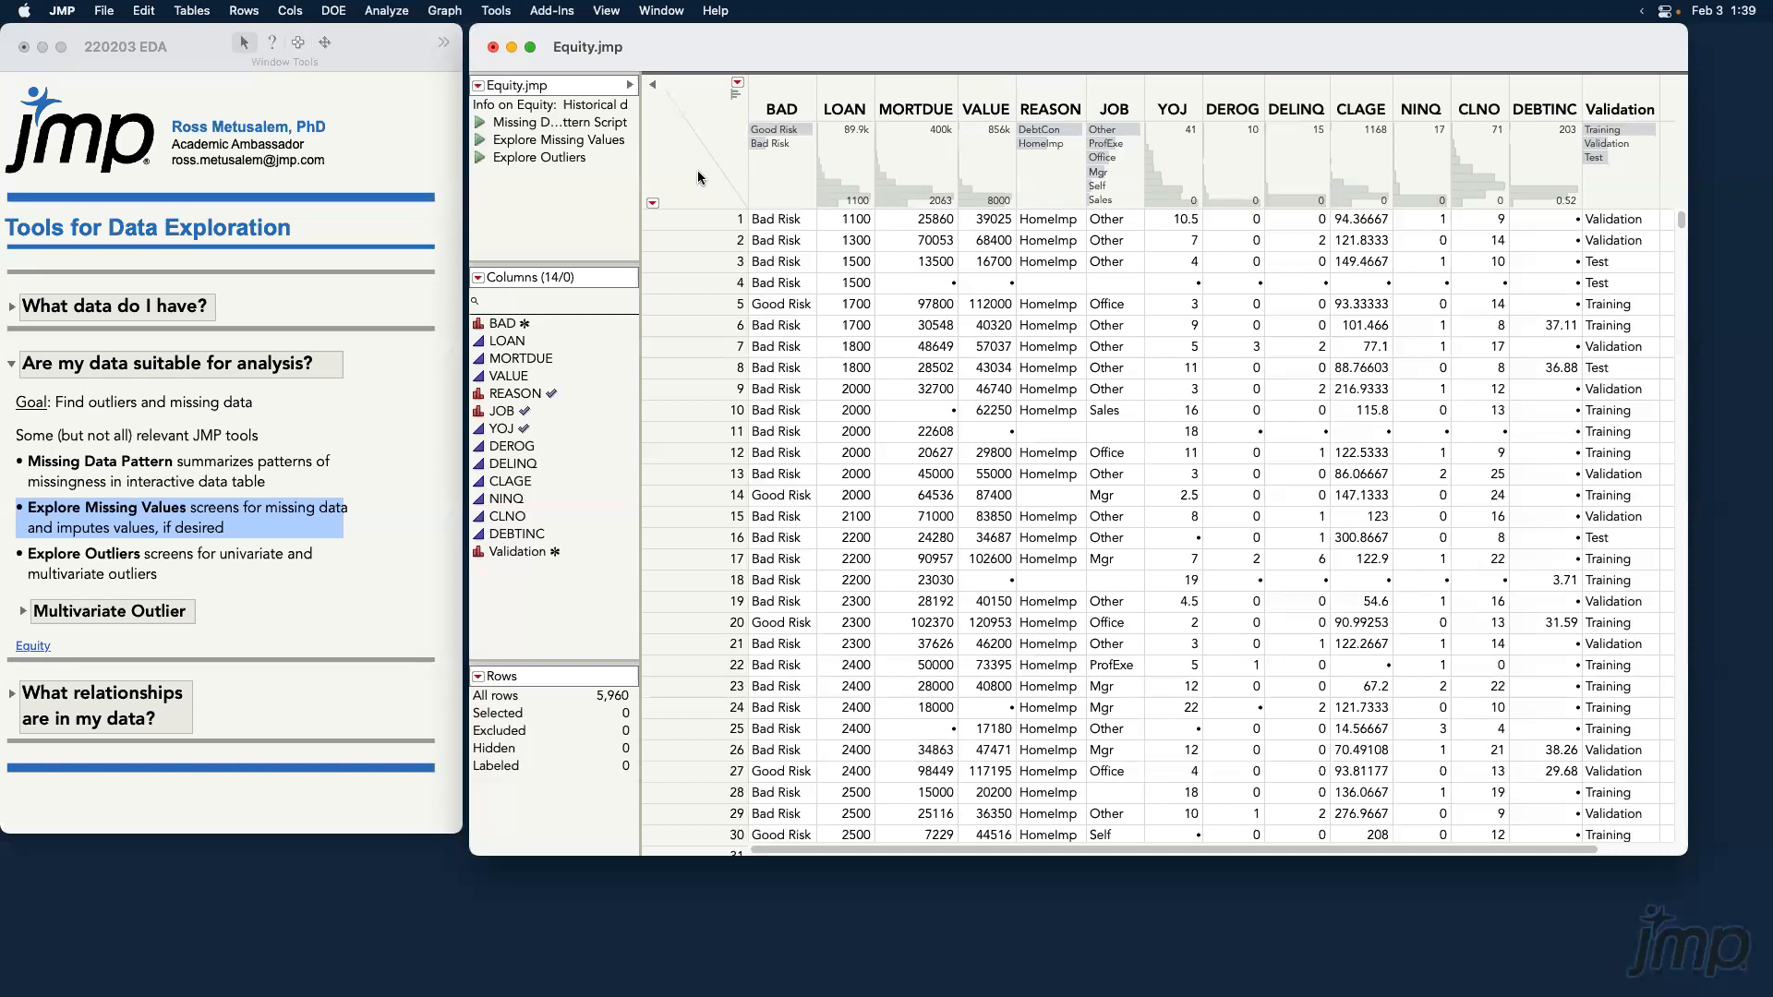
Highlight the Explore Outliers bullet in the EDA journal and launch Explore Outliers on the Equity data table.
{"action": "left_click", "coordinate": [221, 557]}
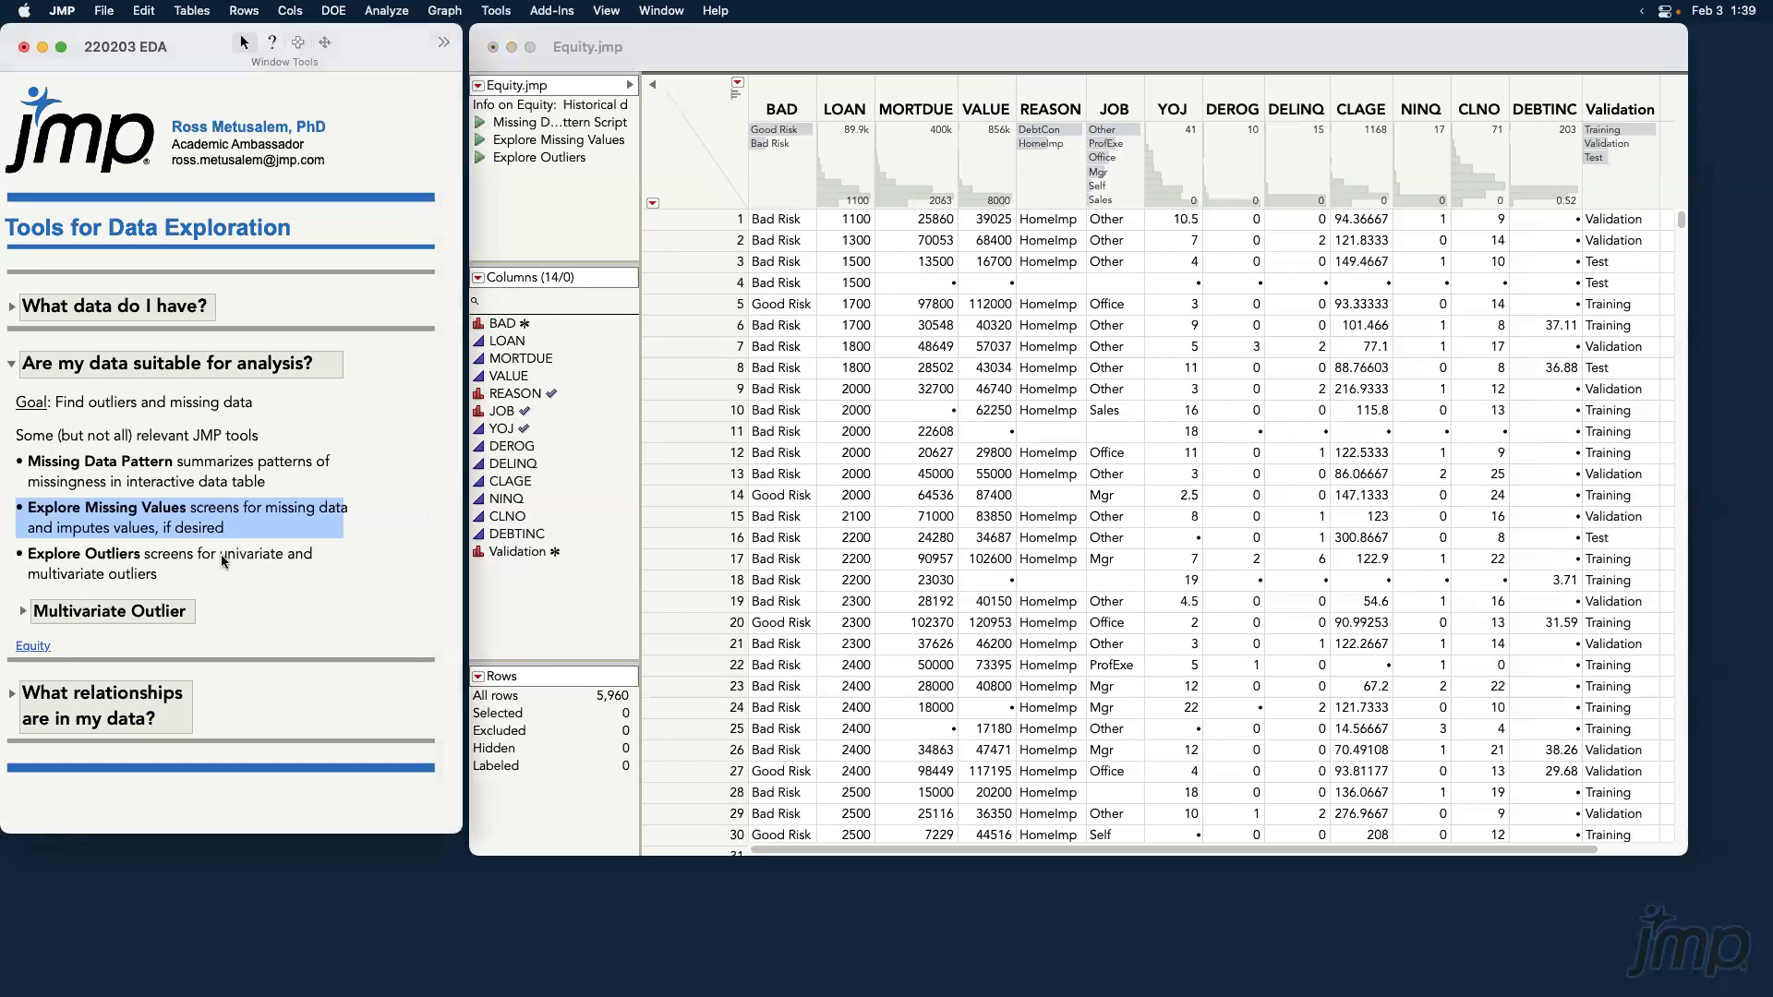
{"action": "left_click", "coordinate": [222, 558]}
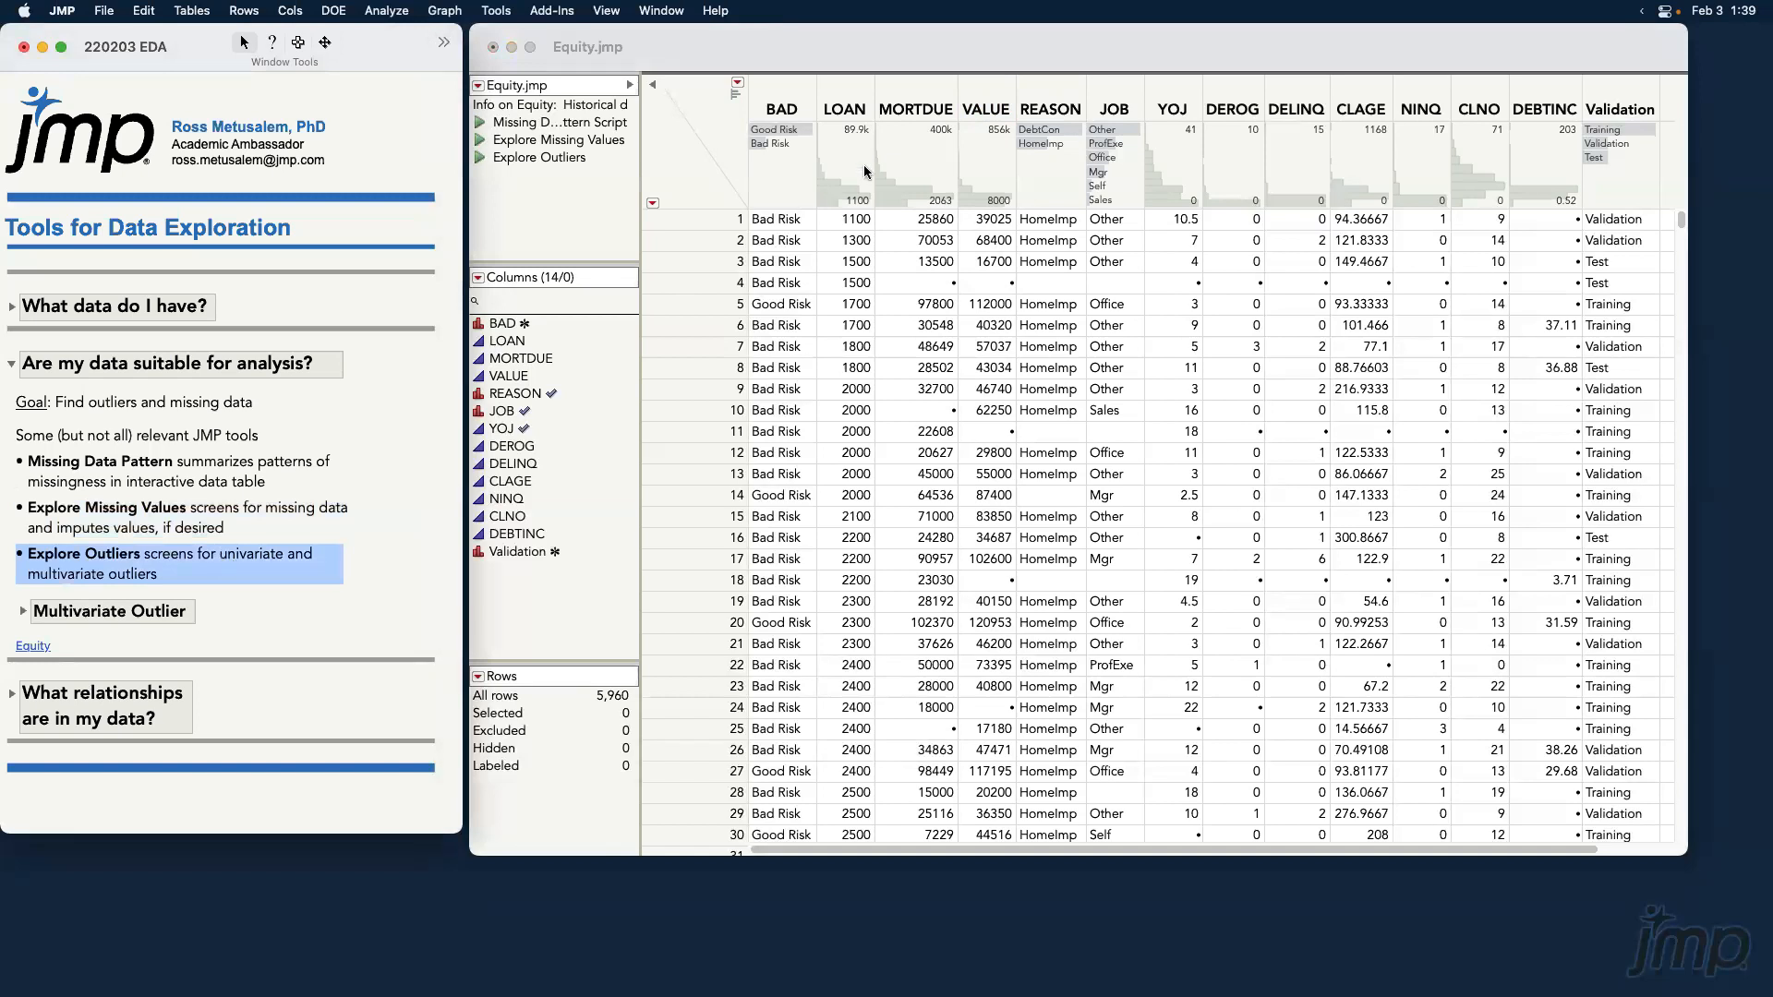
{"action": "left_click", "coordinate": [912, 48]}
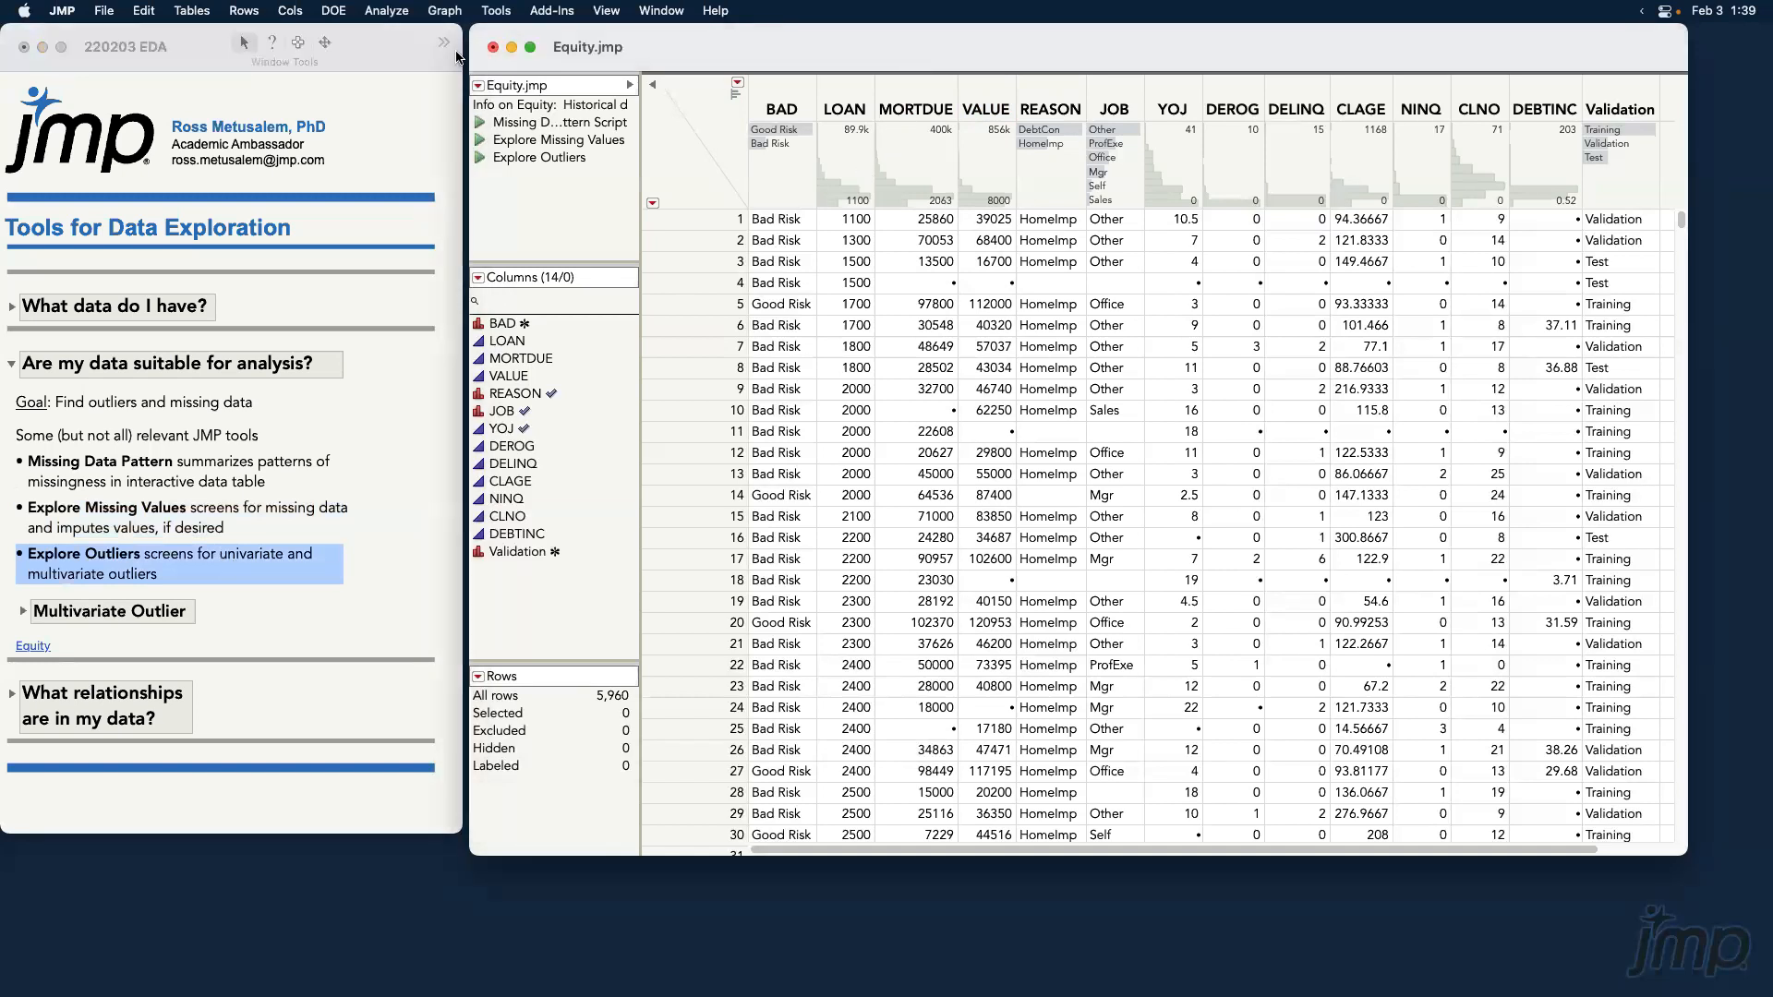
{"action": "left_click", "coordinate": [388, 11]}
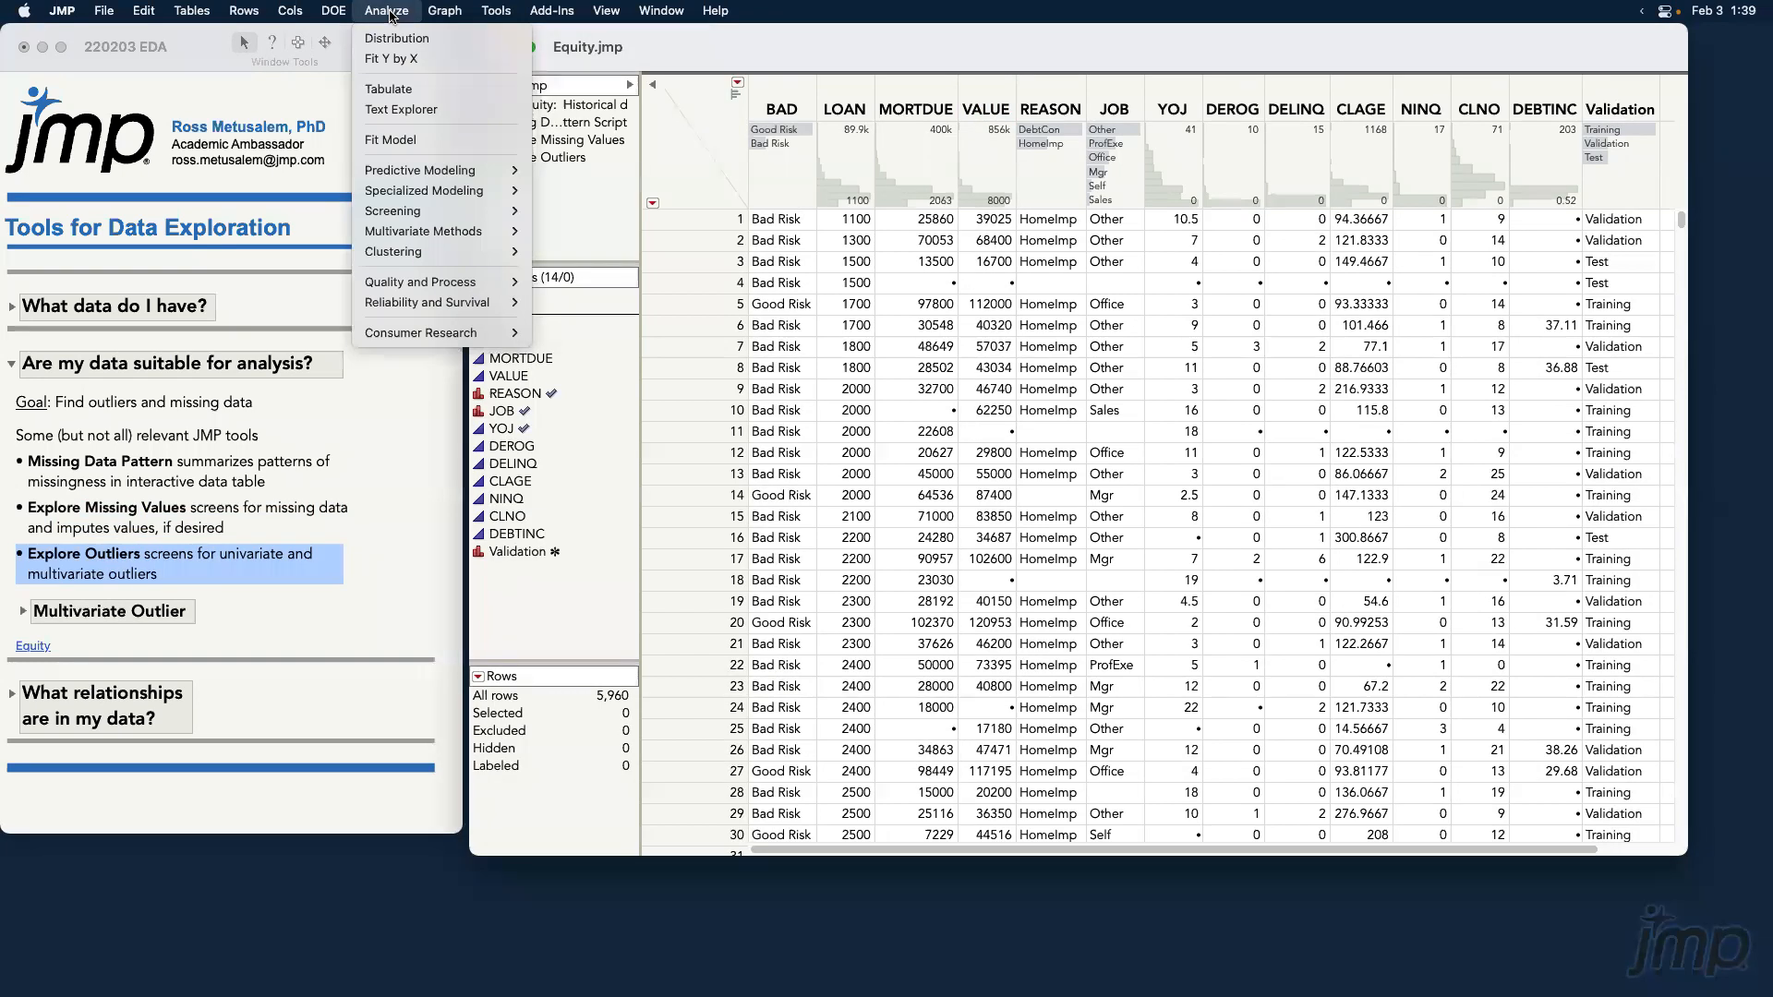
{"action": "mouse_move", "coordinate": [453, 218]}
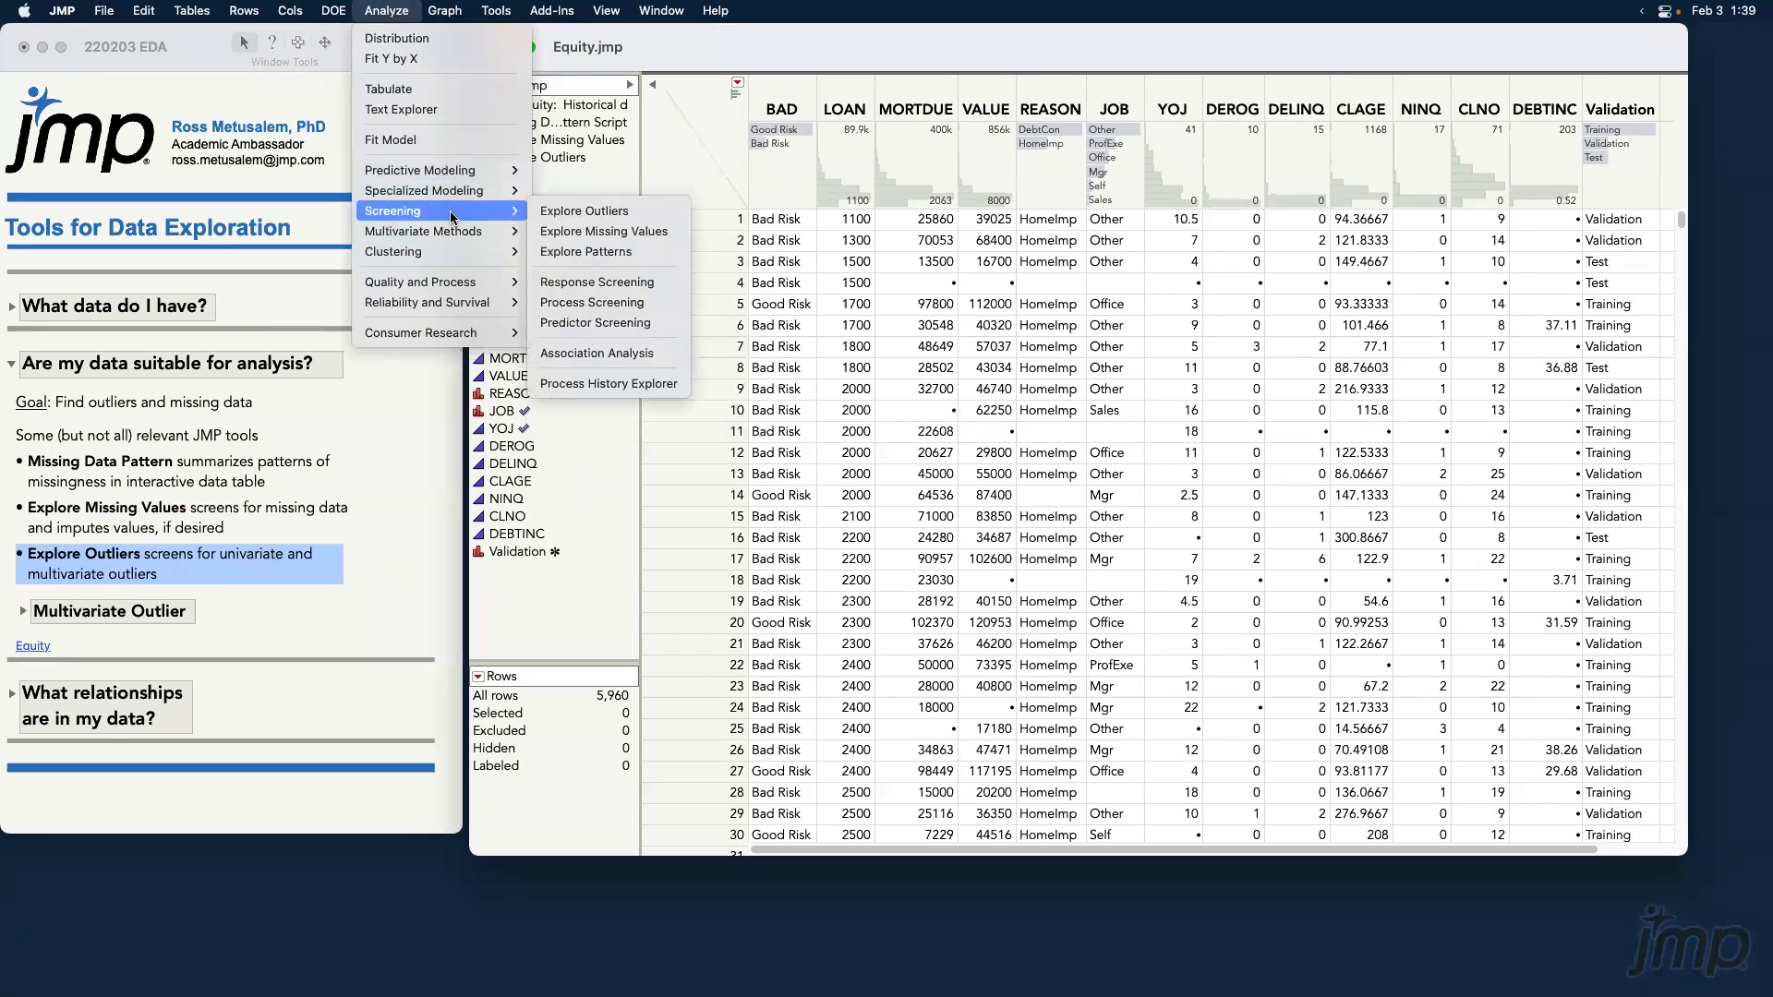
{"action": "left_click", "coordinate": [646, 218]}
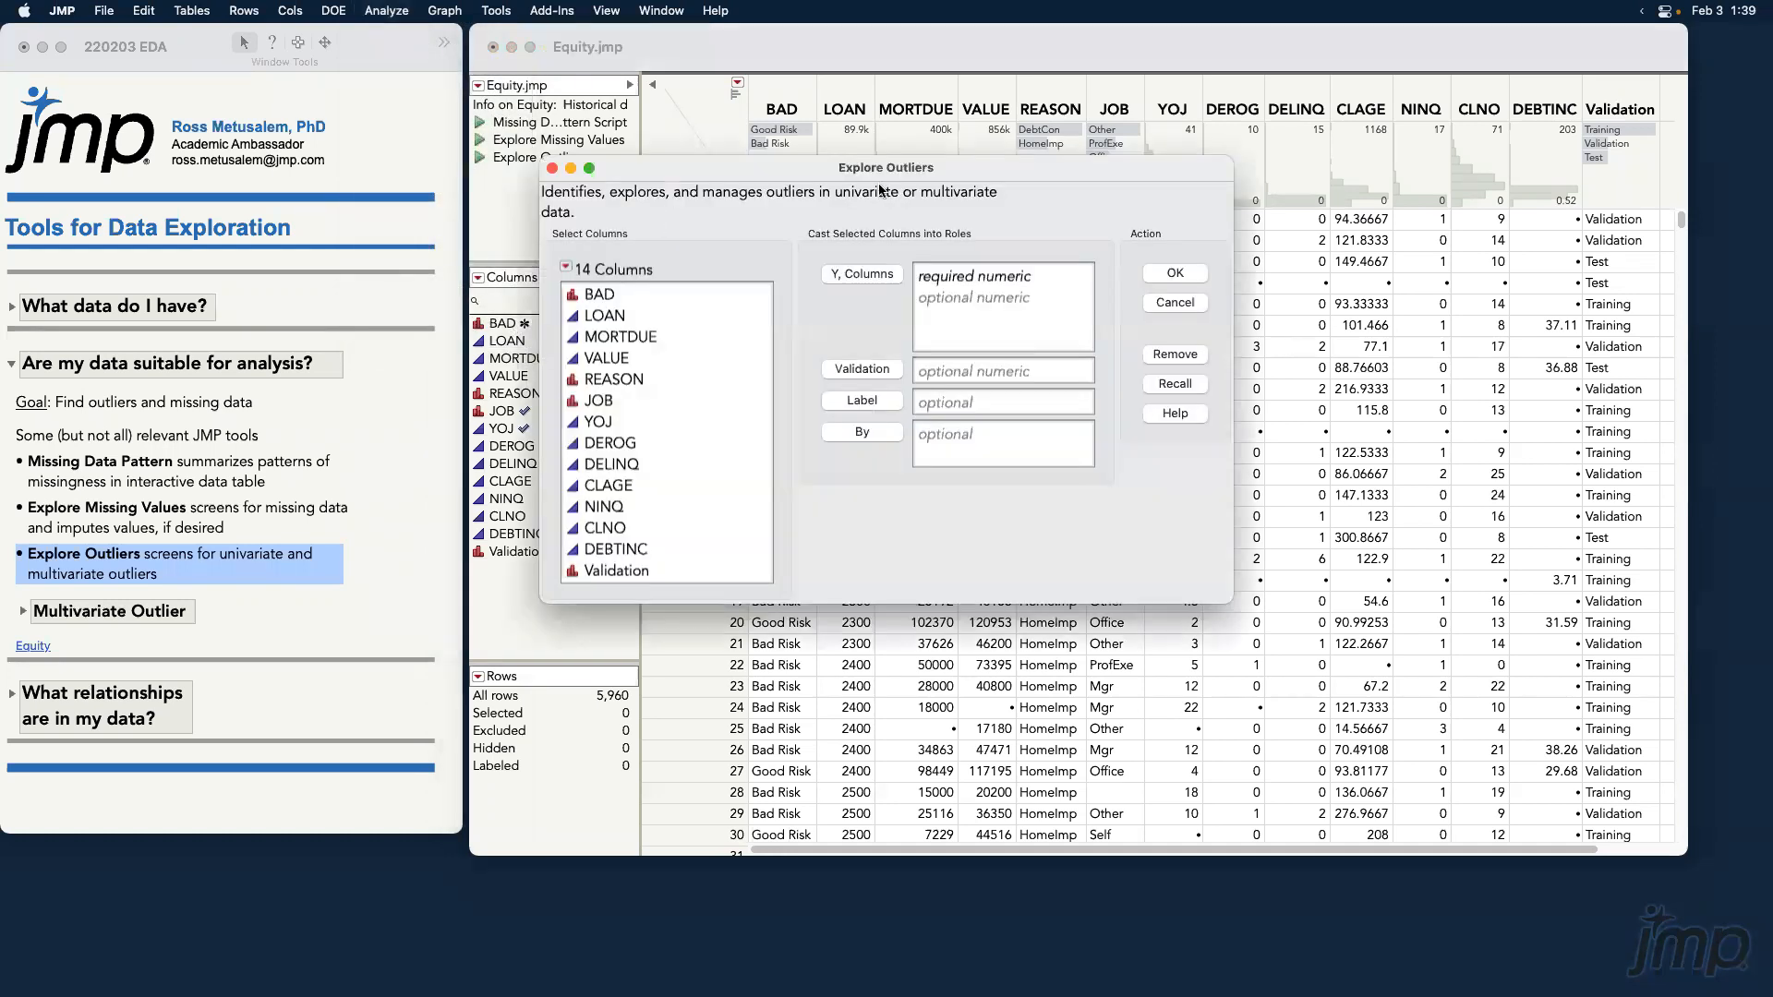
Cast the columns from BAD through DEBTINC as the Y columns, accepting that unsuitable columns are left out.
{"action": "left_click_drag", "start_coordinate": [988, 171], "coordinate": [930, 230]}
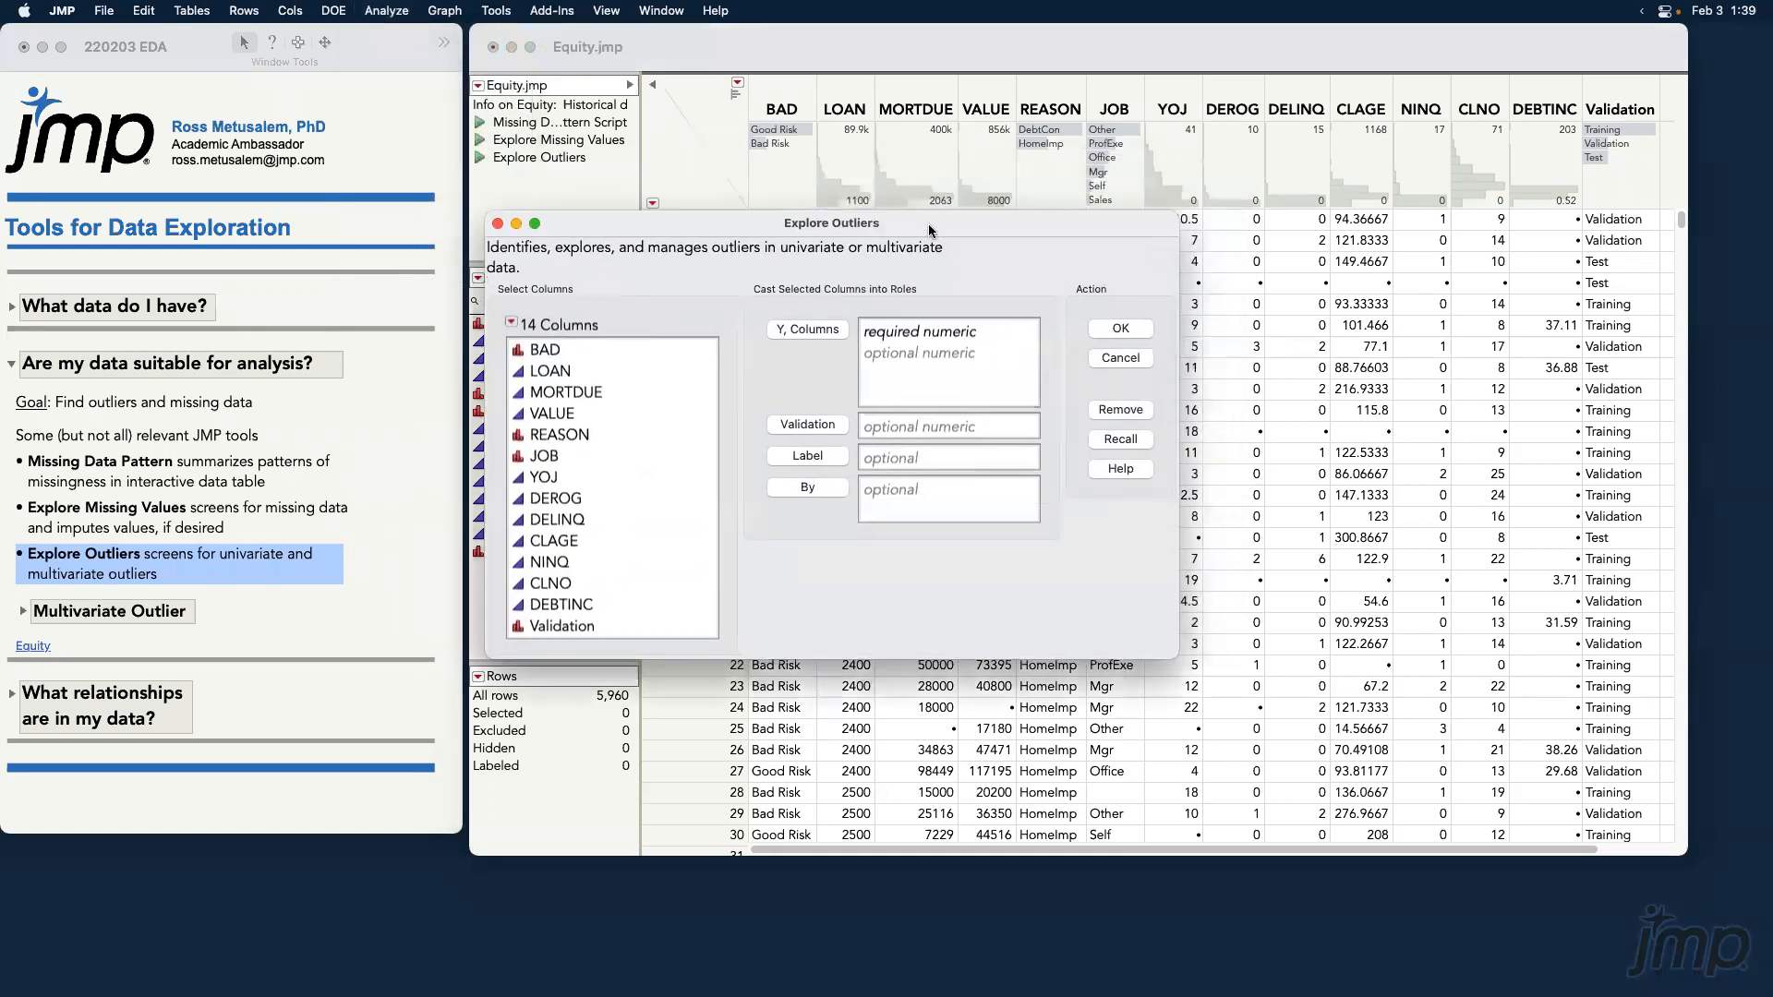
{"action": "left_click", "coordinate": [597, 356]}
{"action": "mouse_move", "coordinate": [598, 359]}
{"action": "left_mouse_down"}
{"action": "mouse_move", "coordinate": [588, 515]}
{"action": "mouse_move", "coordinate": [598, 363]}
{"action": "left_mouse_up"}
{"action": "left_click", "coordinate": [587, 602], "text": "shift"}
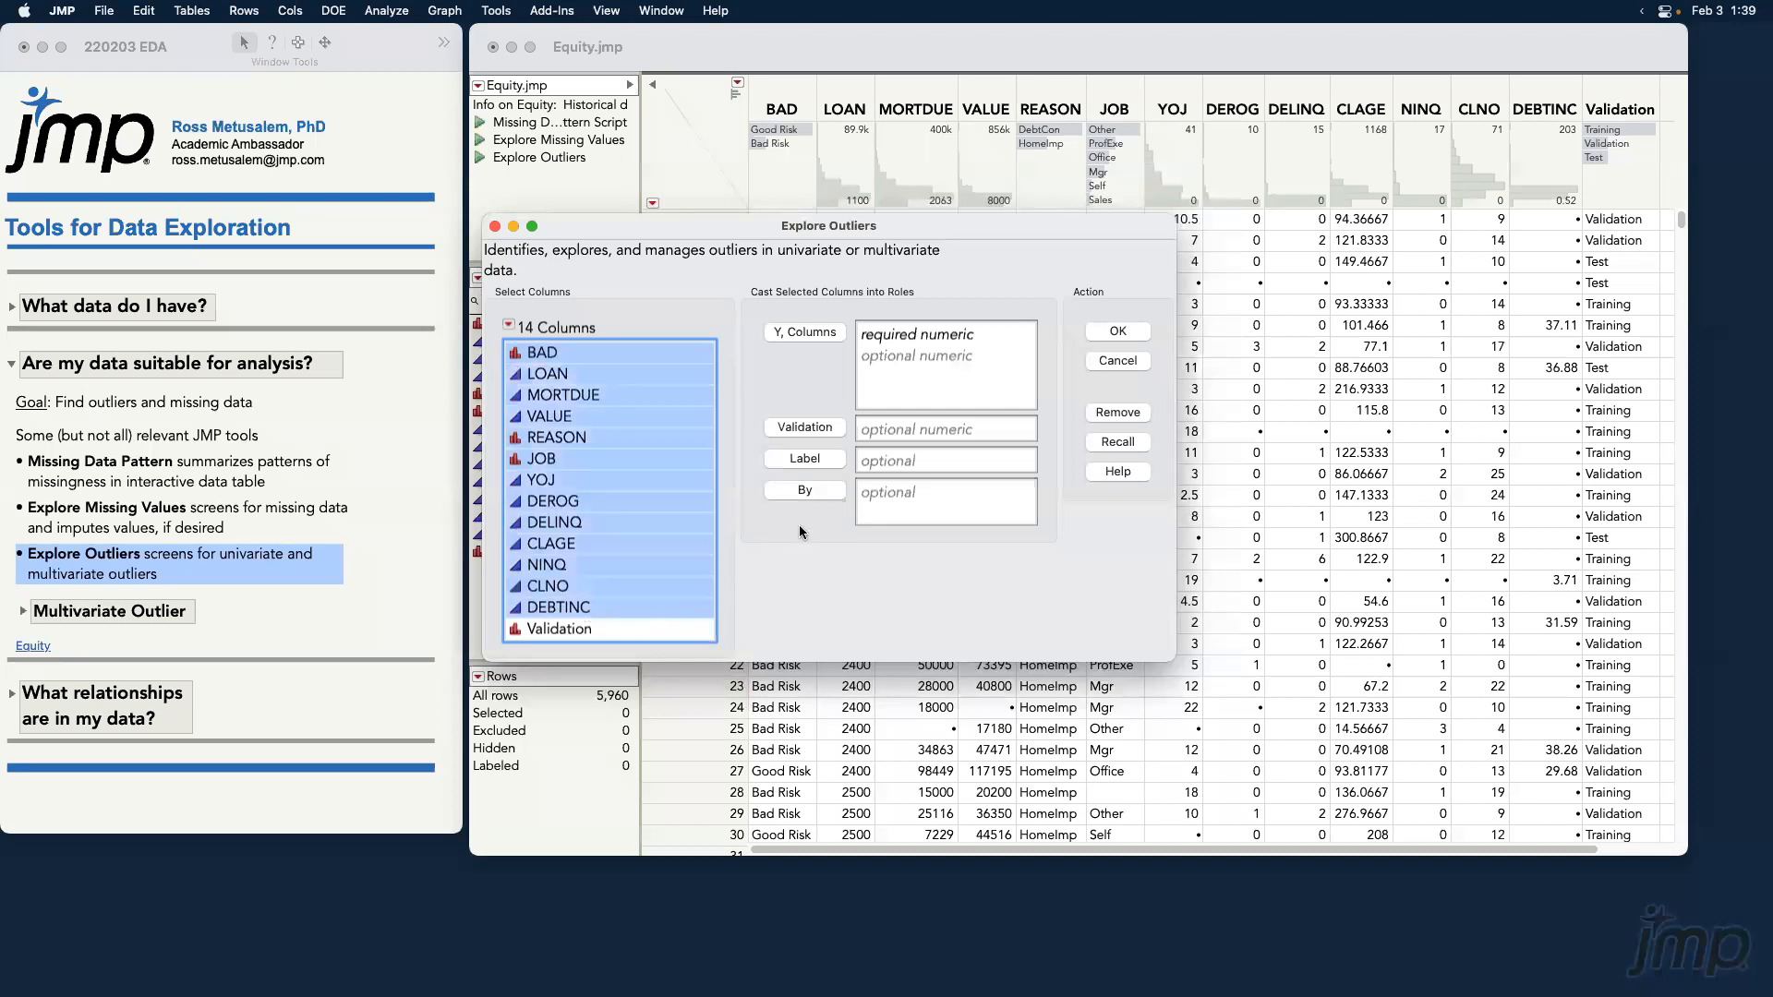
{"action": "left_click", "coordinate": [827, 334]}
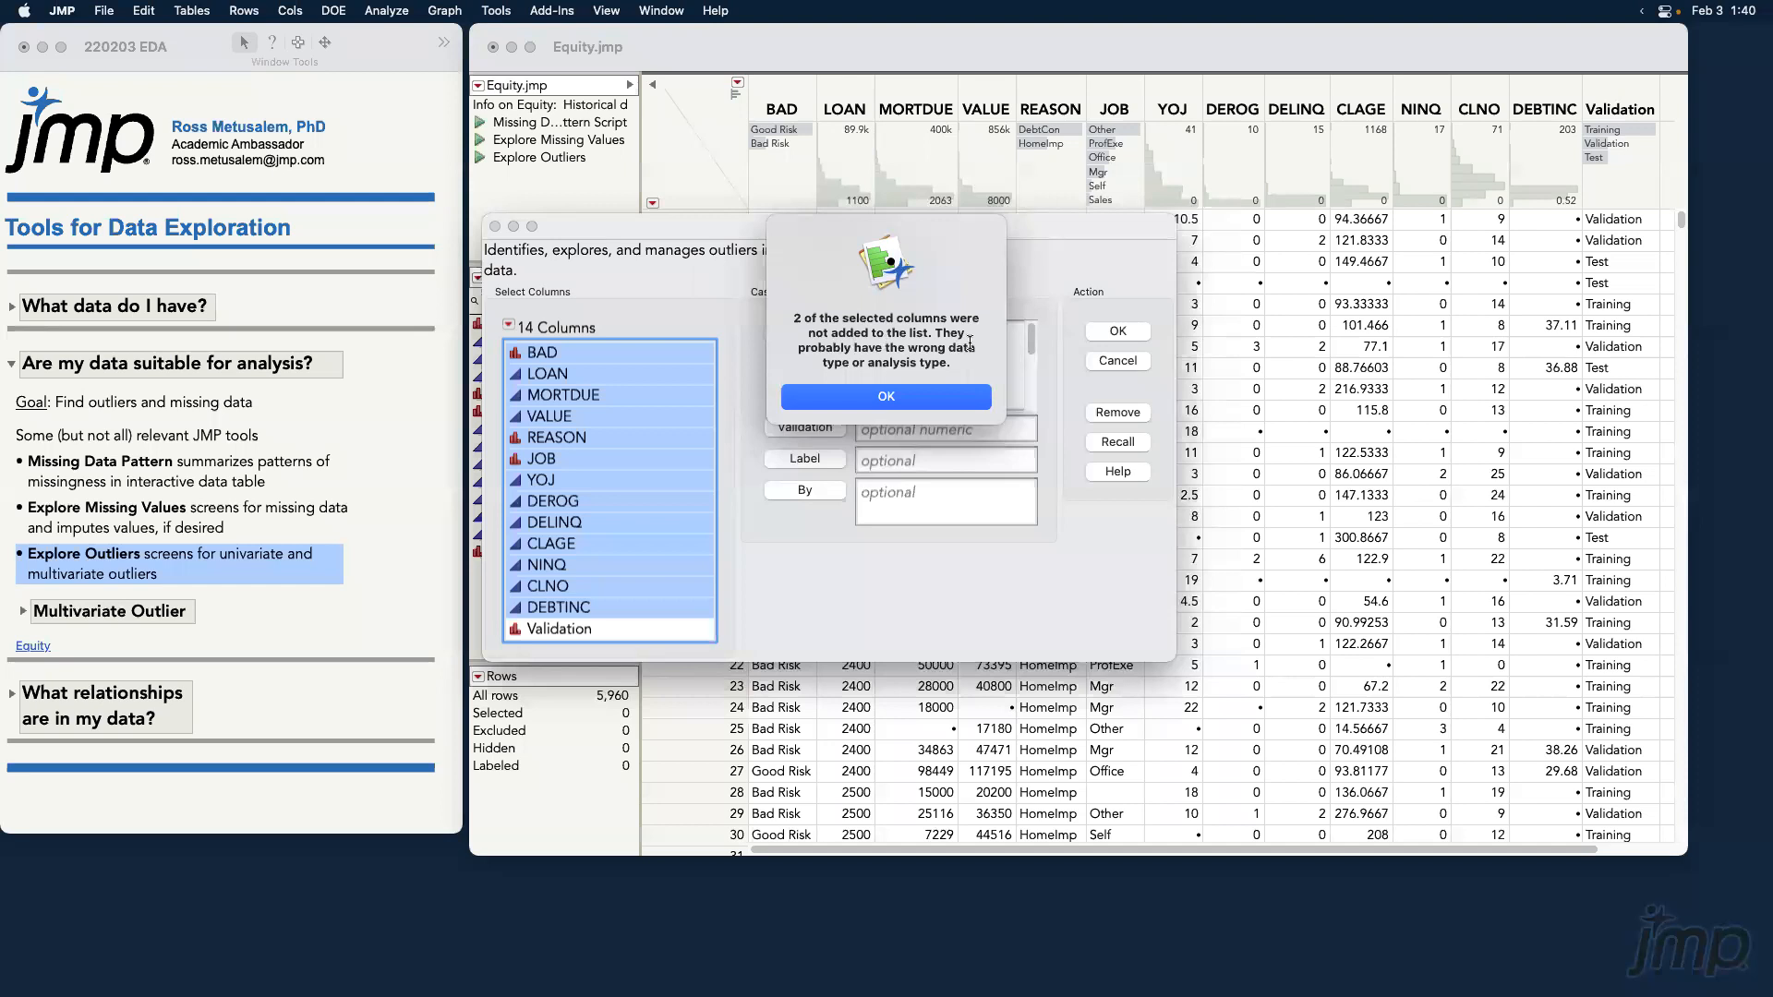
{"action": "left_click", "coordinate": [939, 400]}
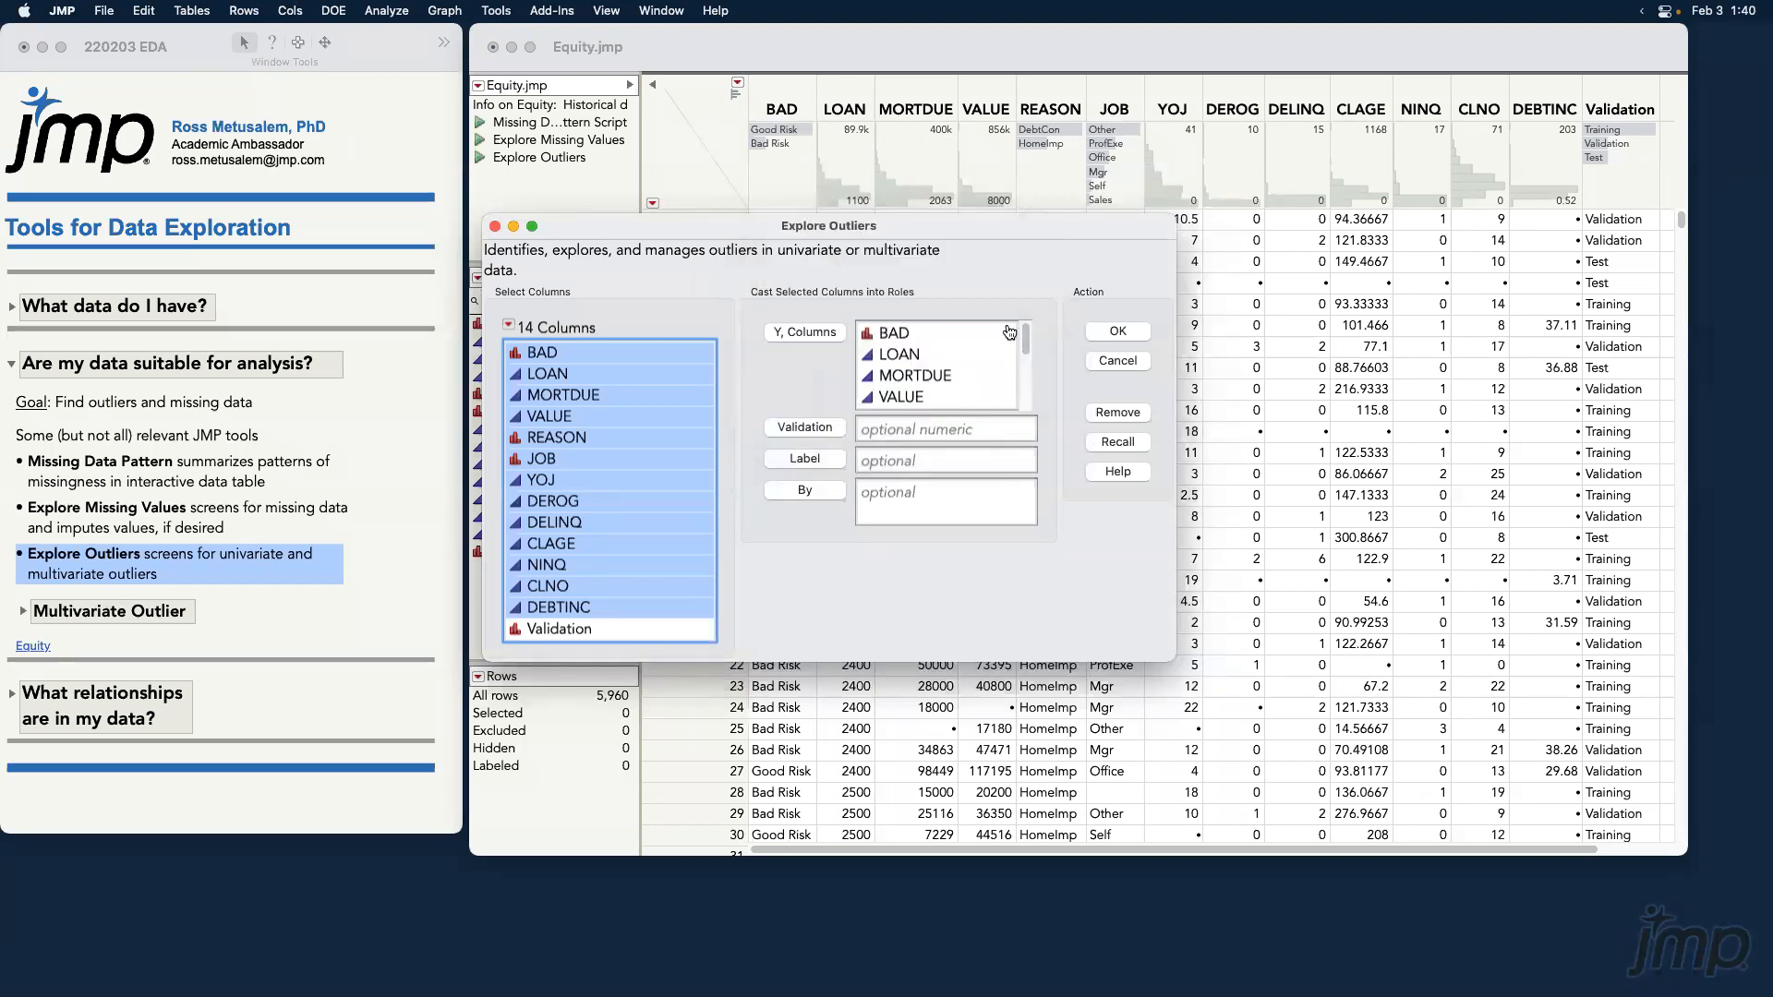
Review the assigned Y columns, remove BAD from them, and run Explore Outliers.
{"action": "left_click_drag", "start_coordinate": [1028, 345], "coordinate": [1026, 397]}
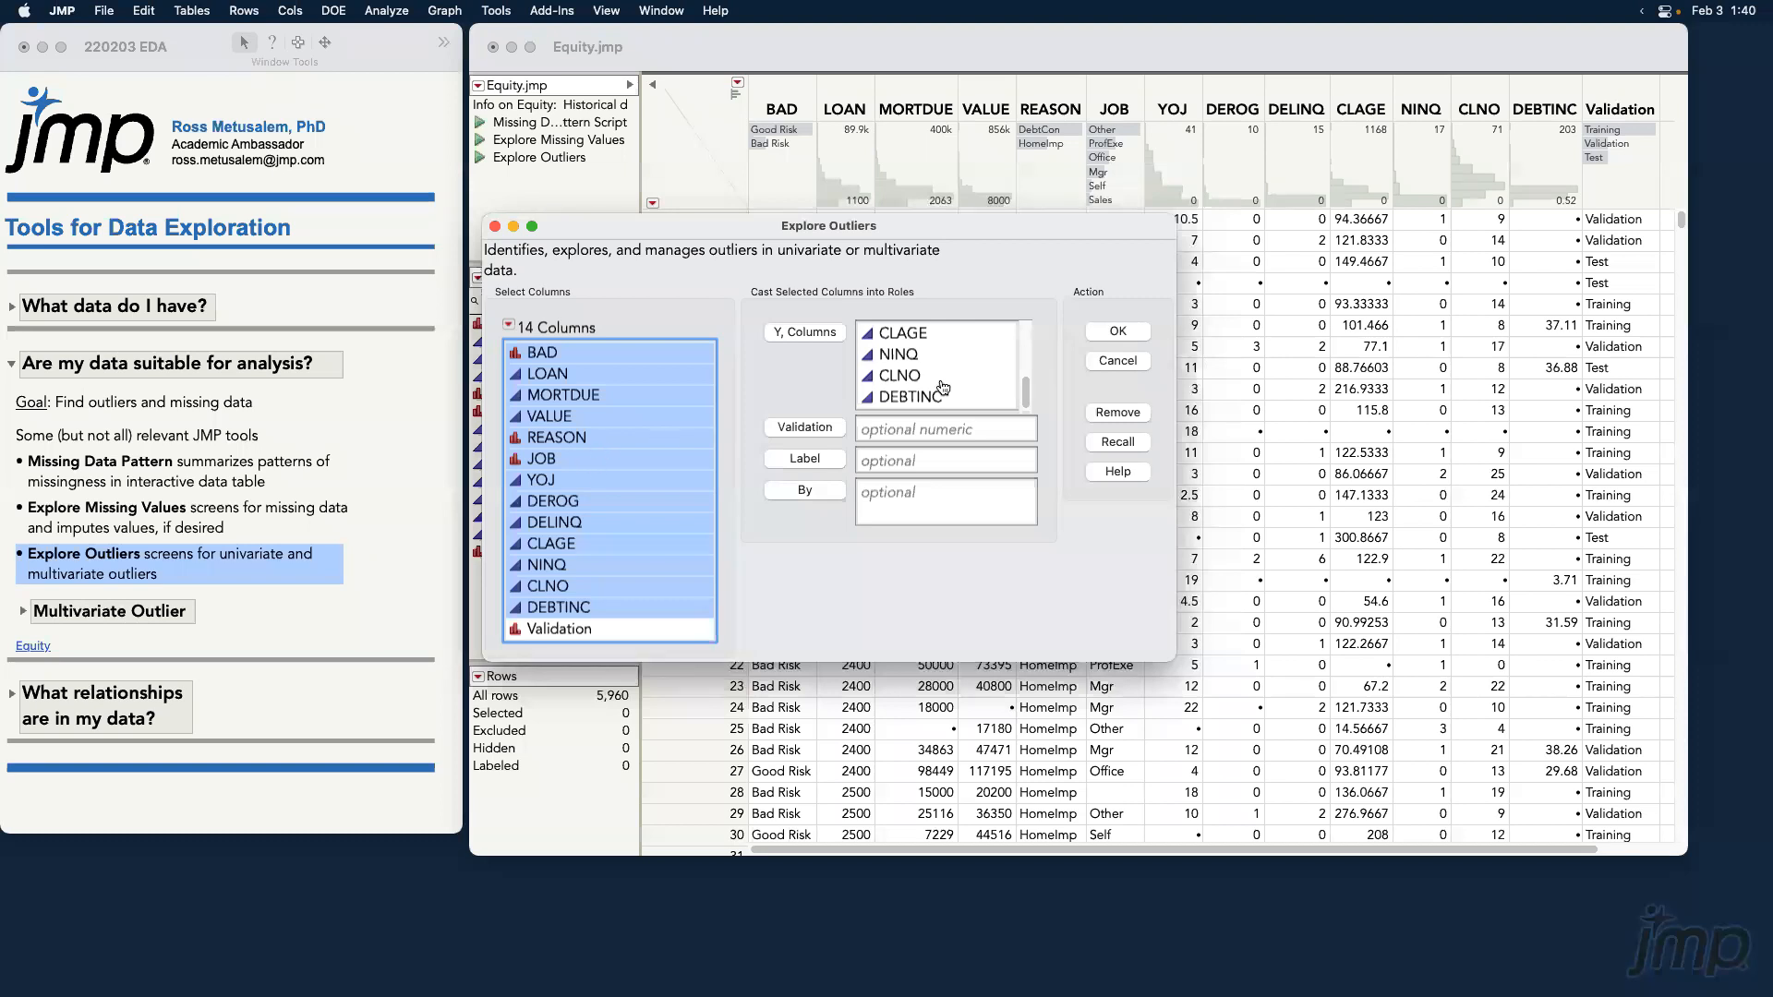
{"action": "left_click_drag", "start_coordinate": [1025, 396], "coordinate": [1028, 333]}
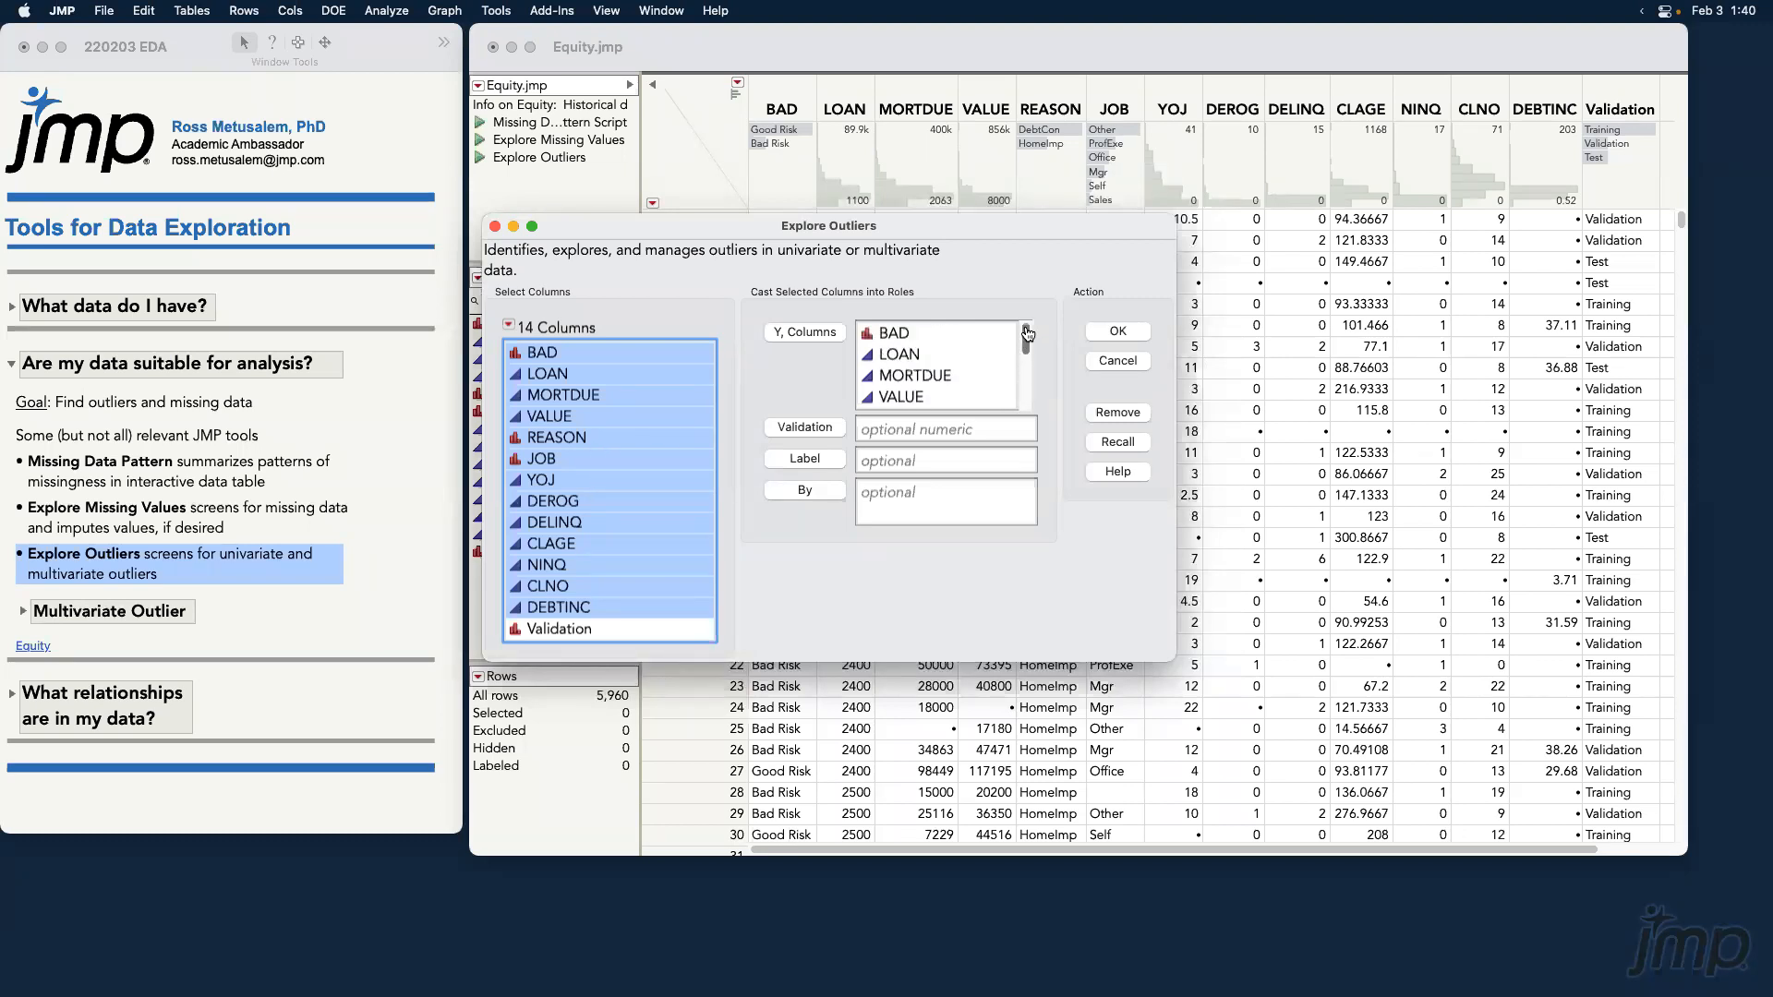
{"action": "left_click", "coordinate": [912, 334]}
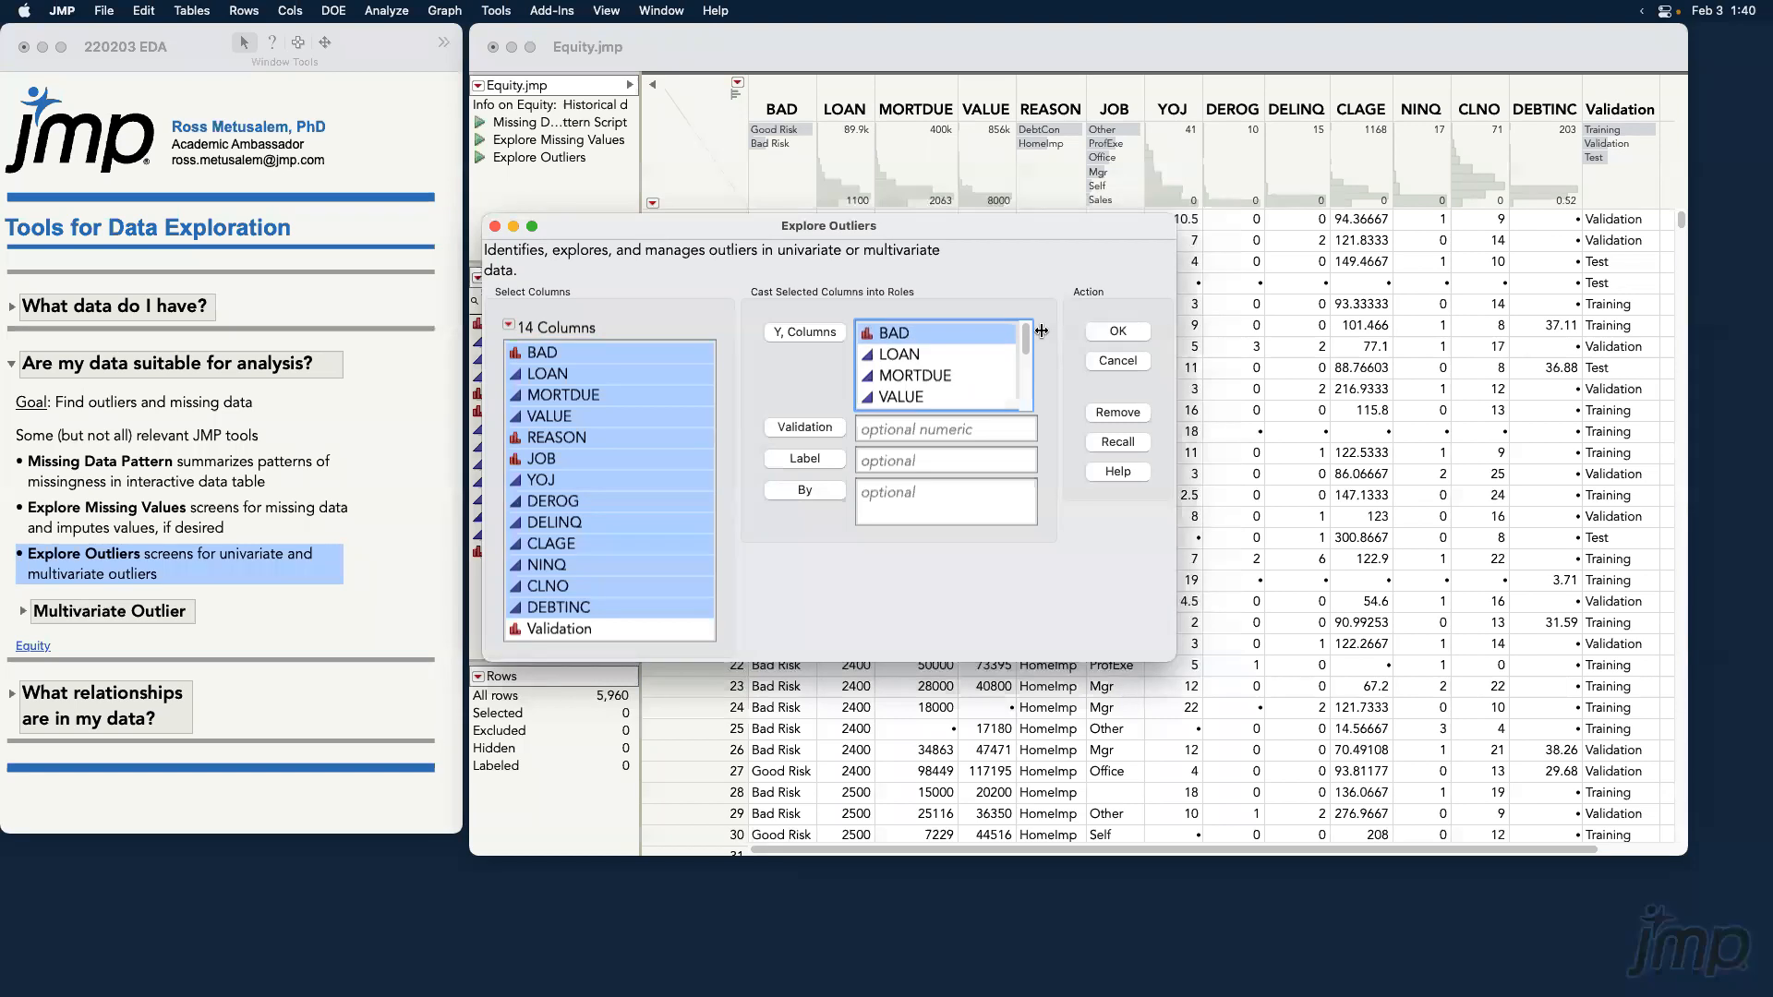
{"action": "key", "text": "BackSpace"}
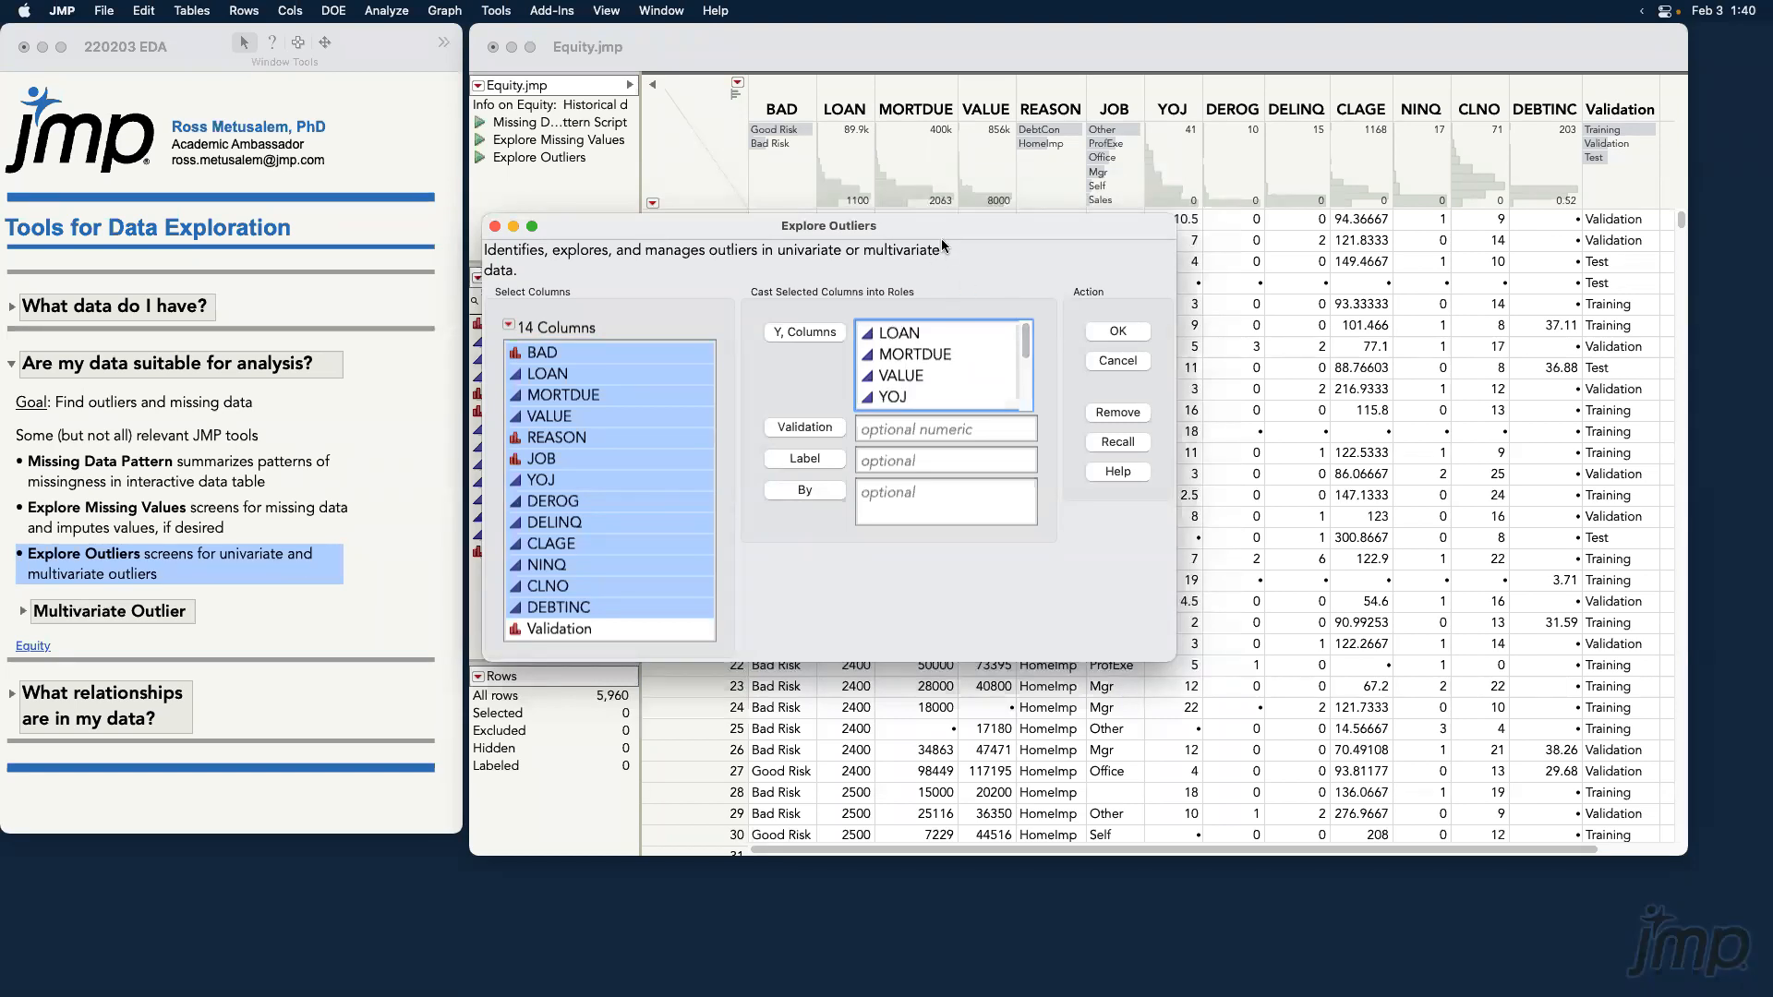
{"action": "left_click_drag", "start_coordinate": [947, 227], "coordinate": [973, 242]}
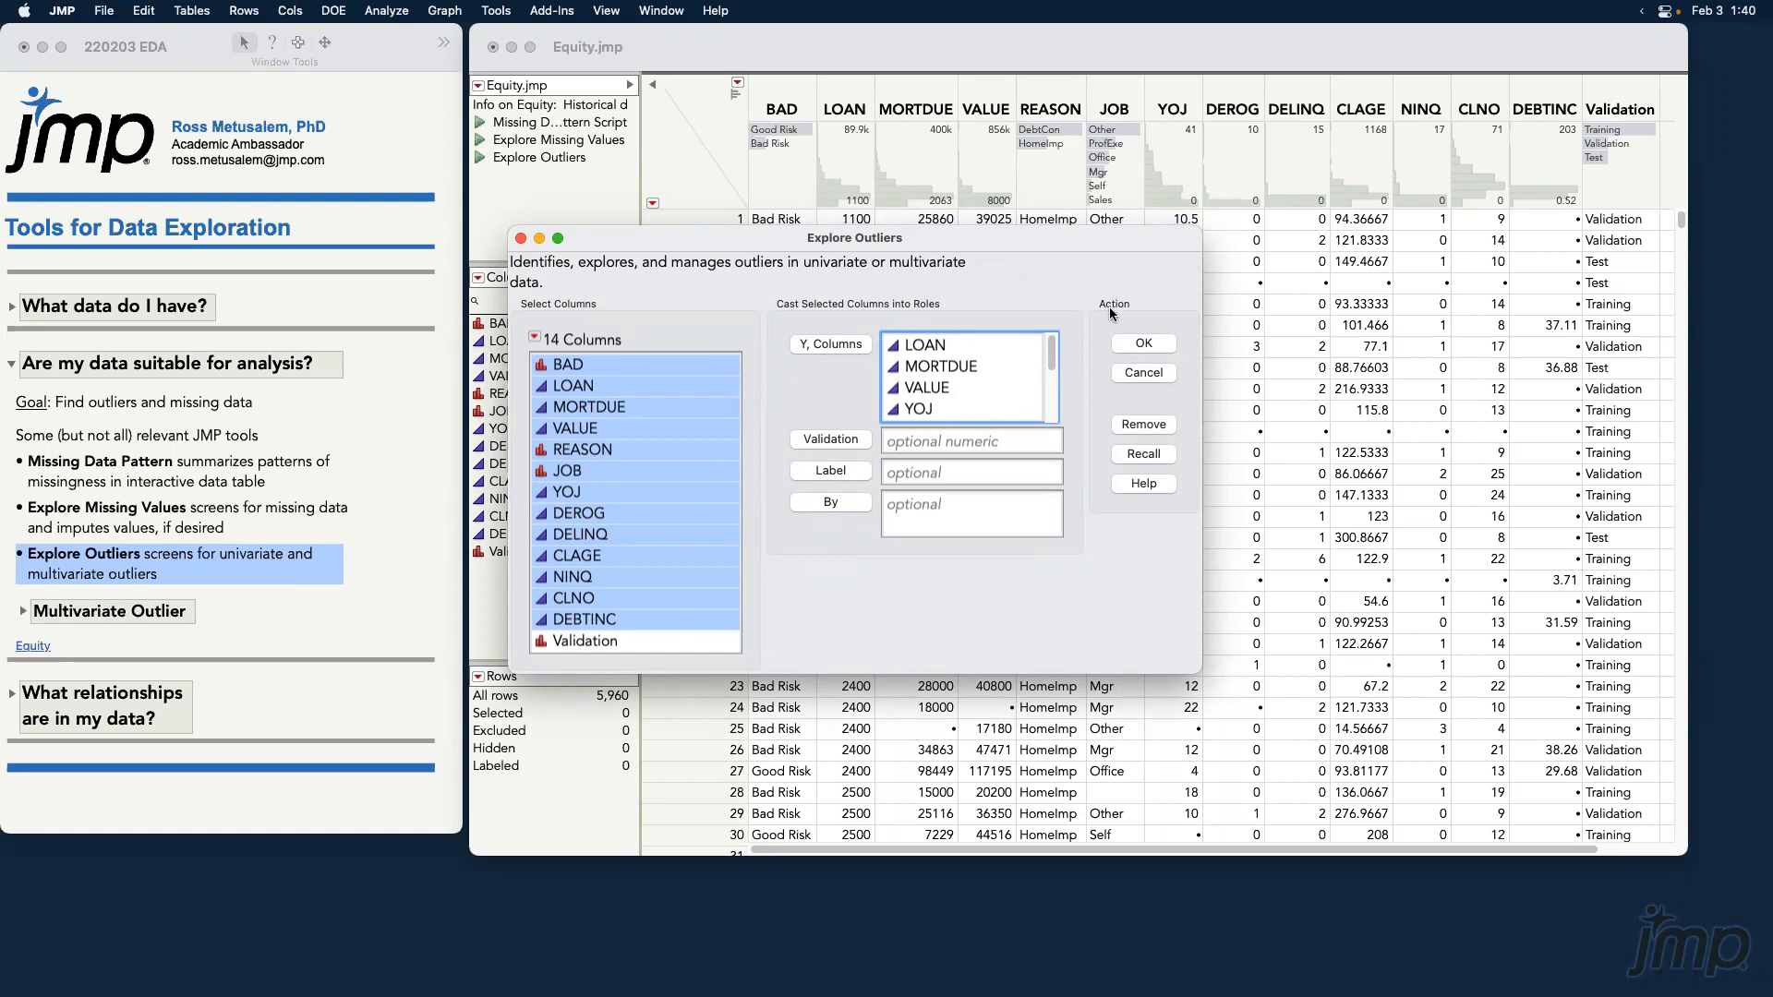
{"action": "left_click", "coordinate": [1144, 345]}
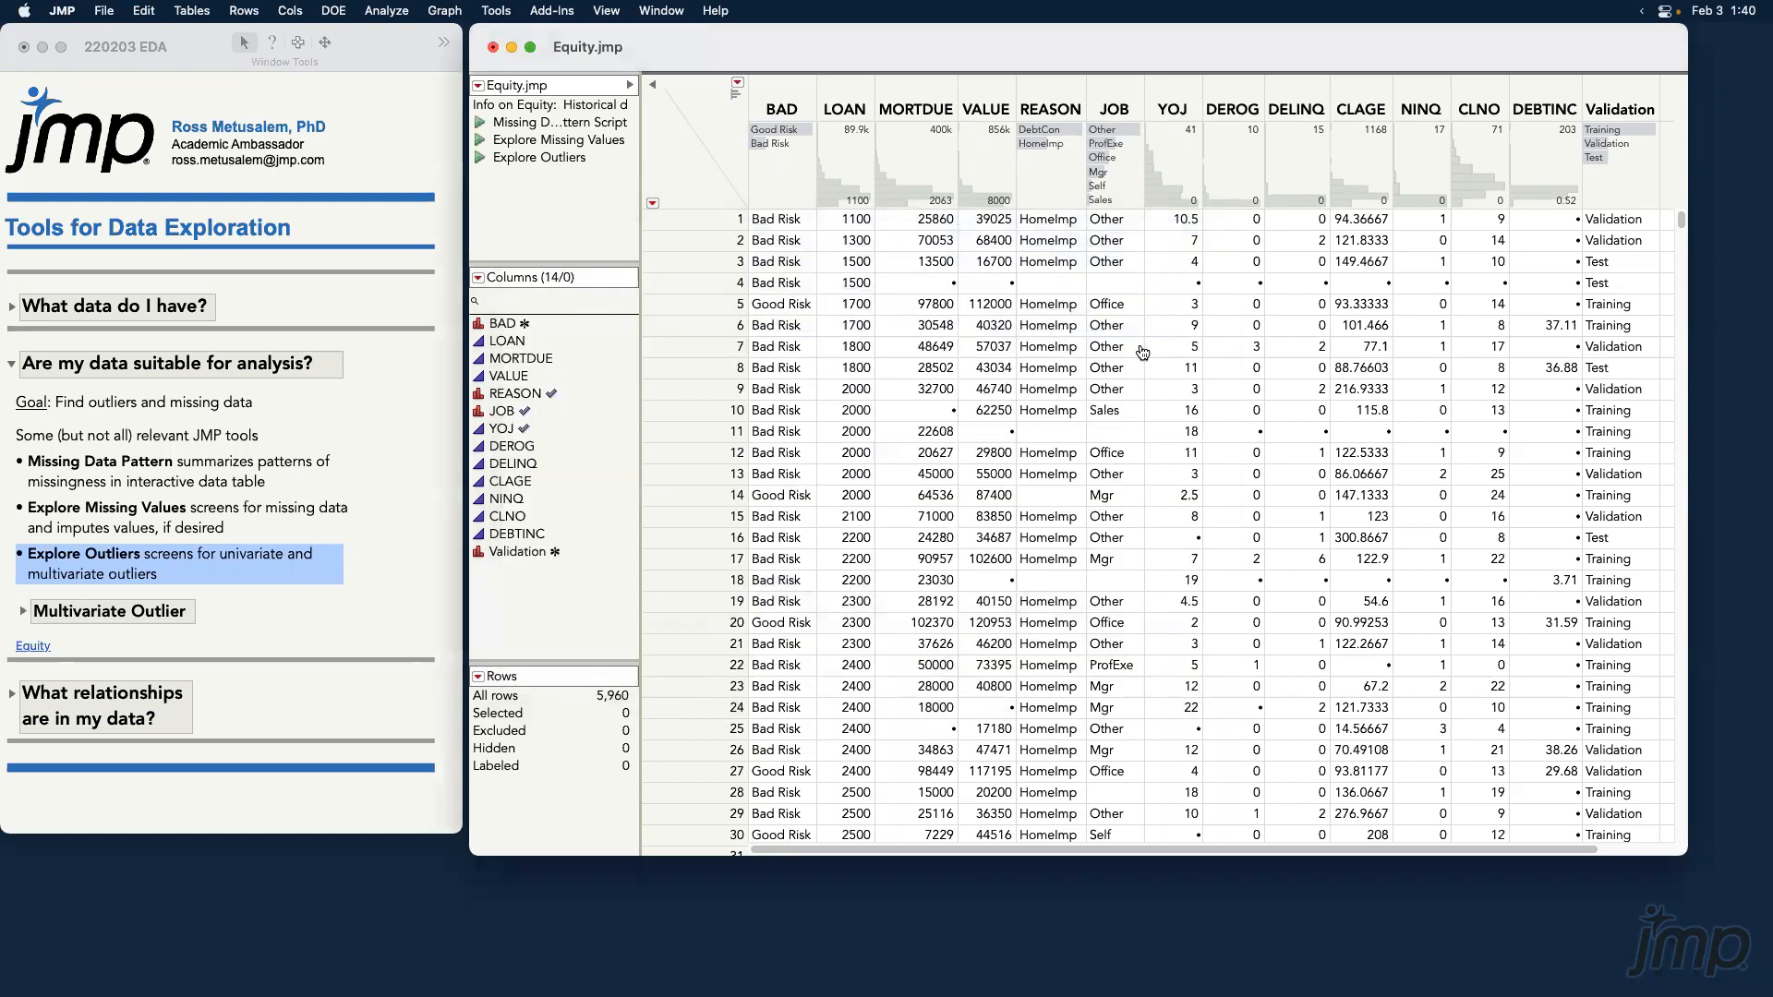
Review the univariate and multivariate commands in the Explore Outliers report, and move its window aside from the Equity table.
{"action": "left_click_drag", "start_coordinate": [525, 274], "coordinate": [903, 156]}
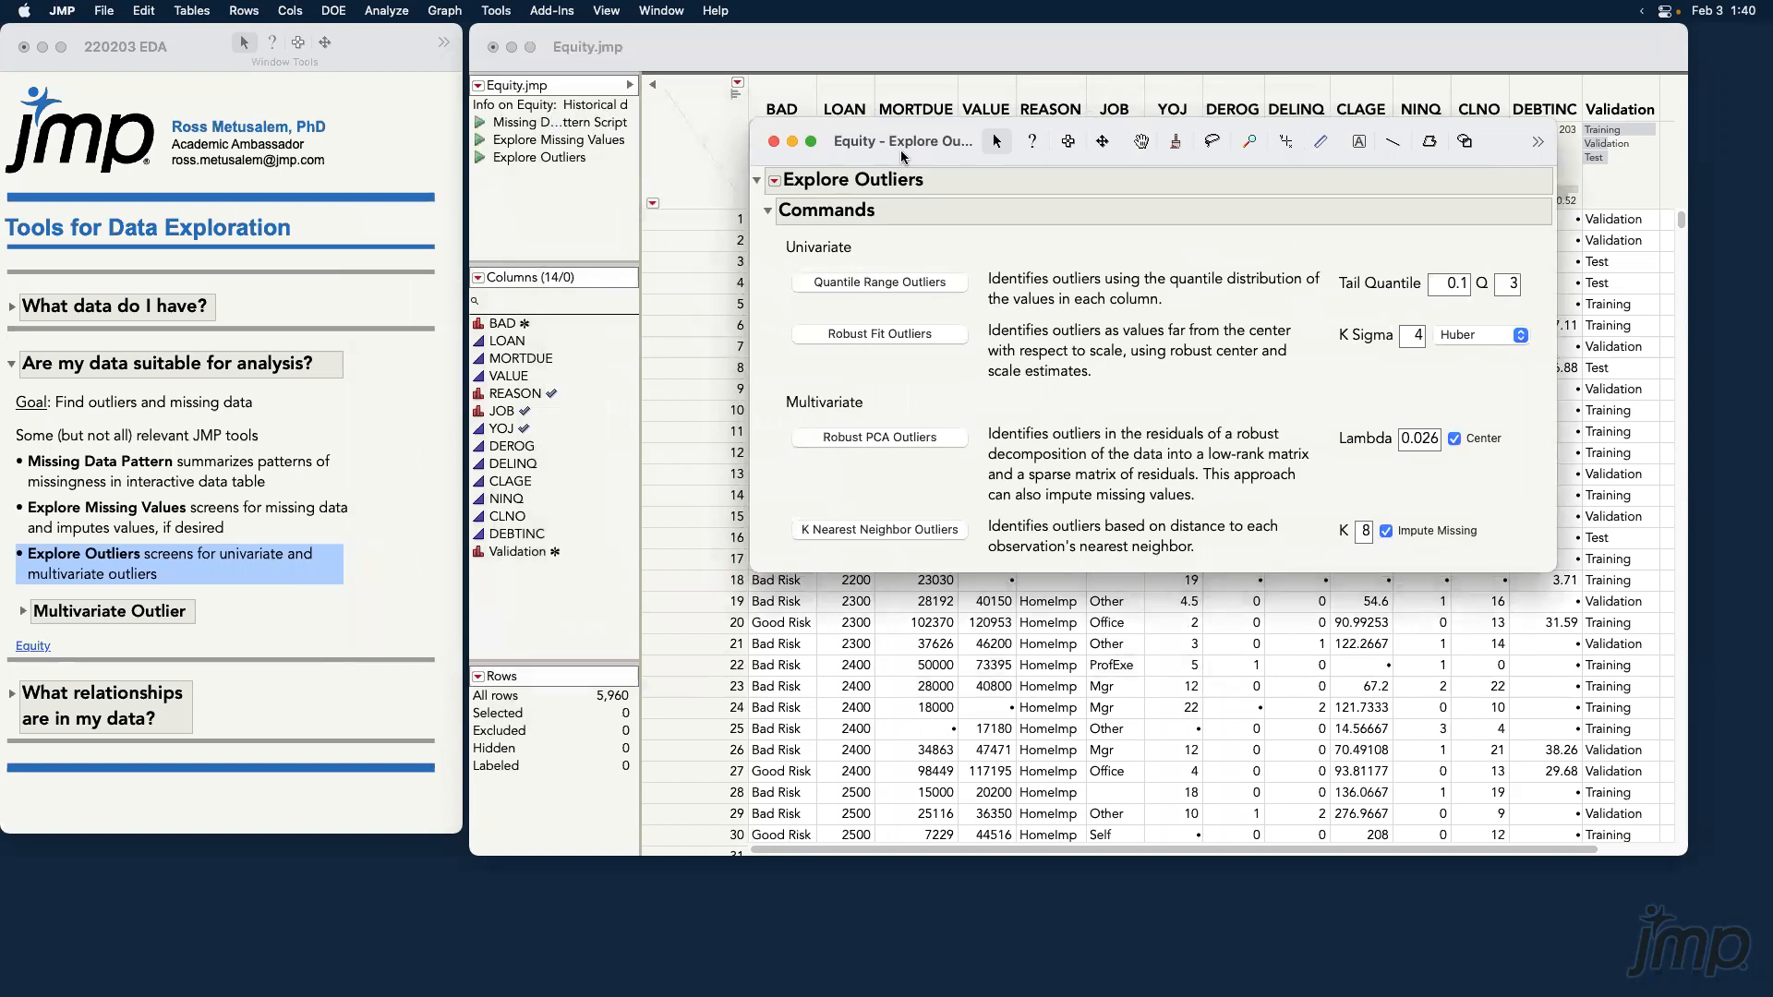
{"action": "left_click_drag", "start_coordinate": [793, 233], "coordinate": [772, 236]}
{"action": "left_click_drag", "start_coordinate": [785, 363], "coordinate": [790, 363]}
{"action": "left_click_drag", "start_coordinate": [796, 376], "coordinate": [767, 481]}
{"action": "left_click_drag", "start_coordinate": [877, 144], "coordinate": [1050, 183]}
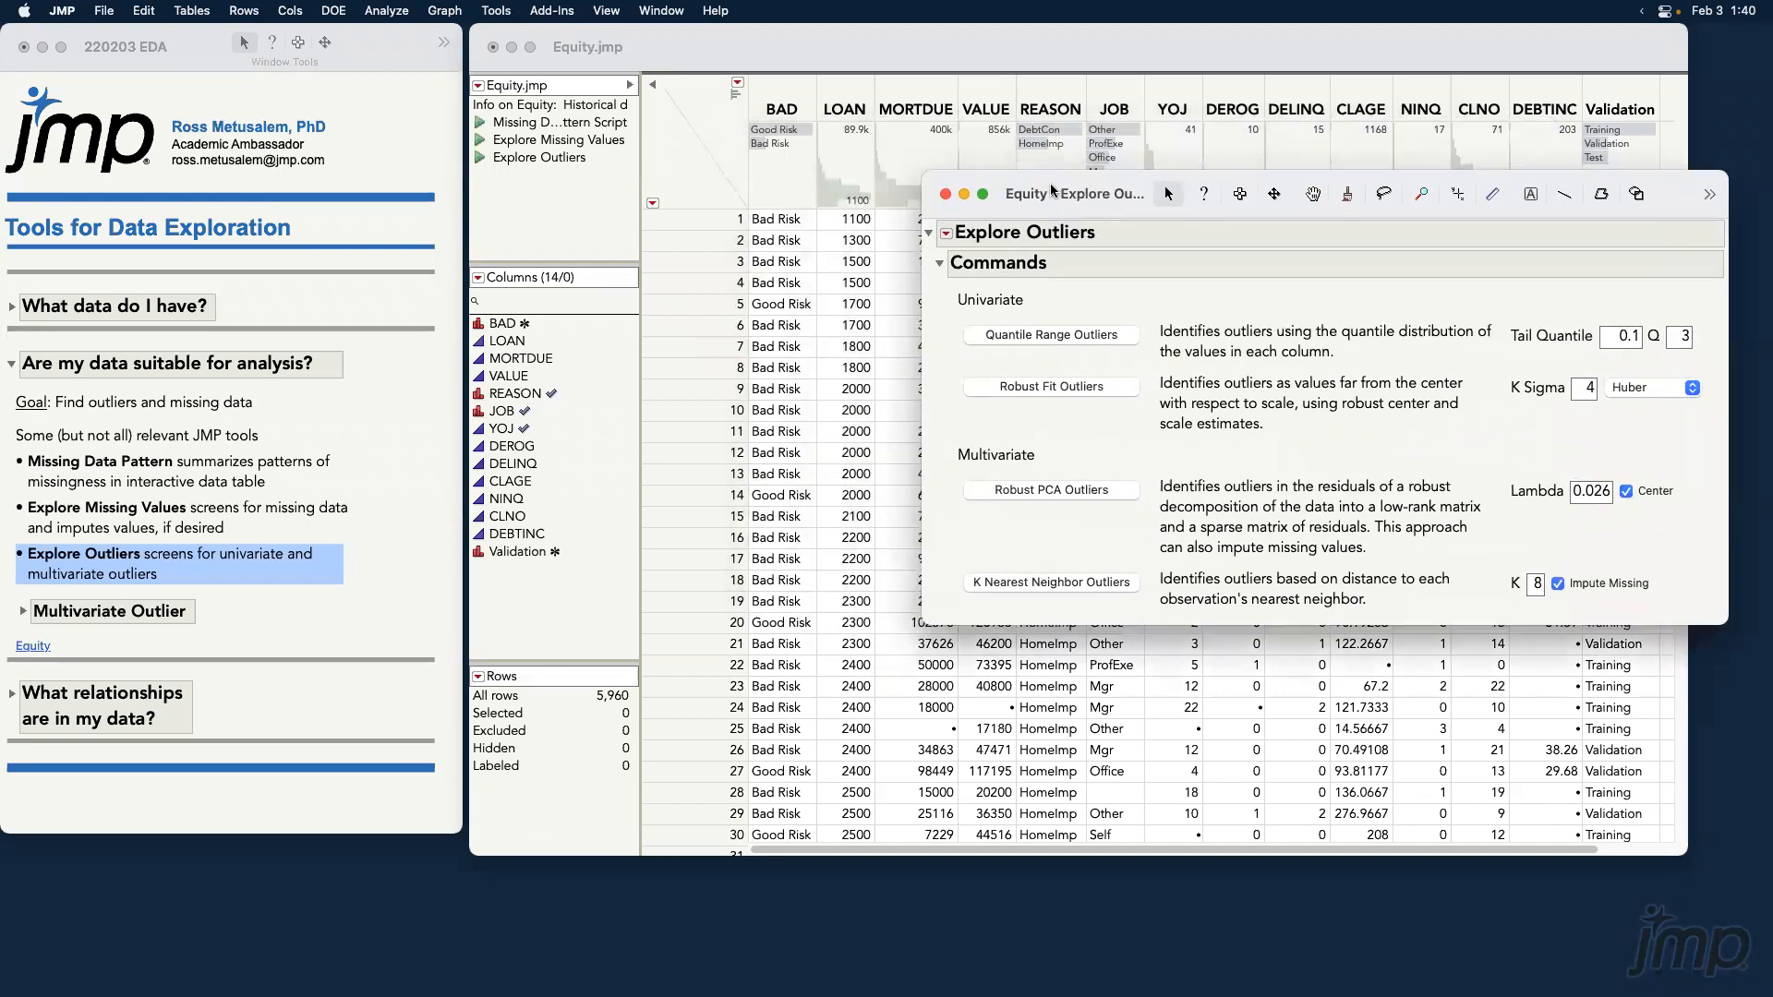
Create a Distribution report of the VALUE column from the Equity table and arrange it and the Explore Outliers window so both are visible.
{"action": "left_click", "coordinate": [986, 157]}
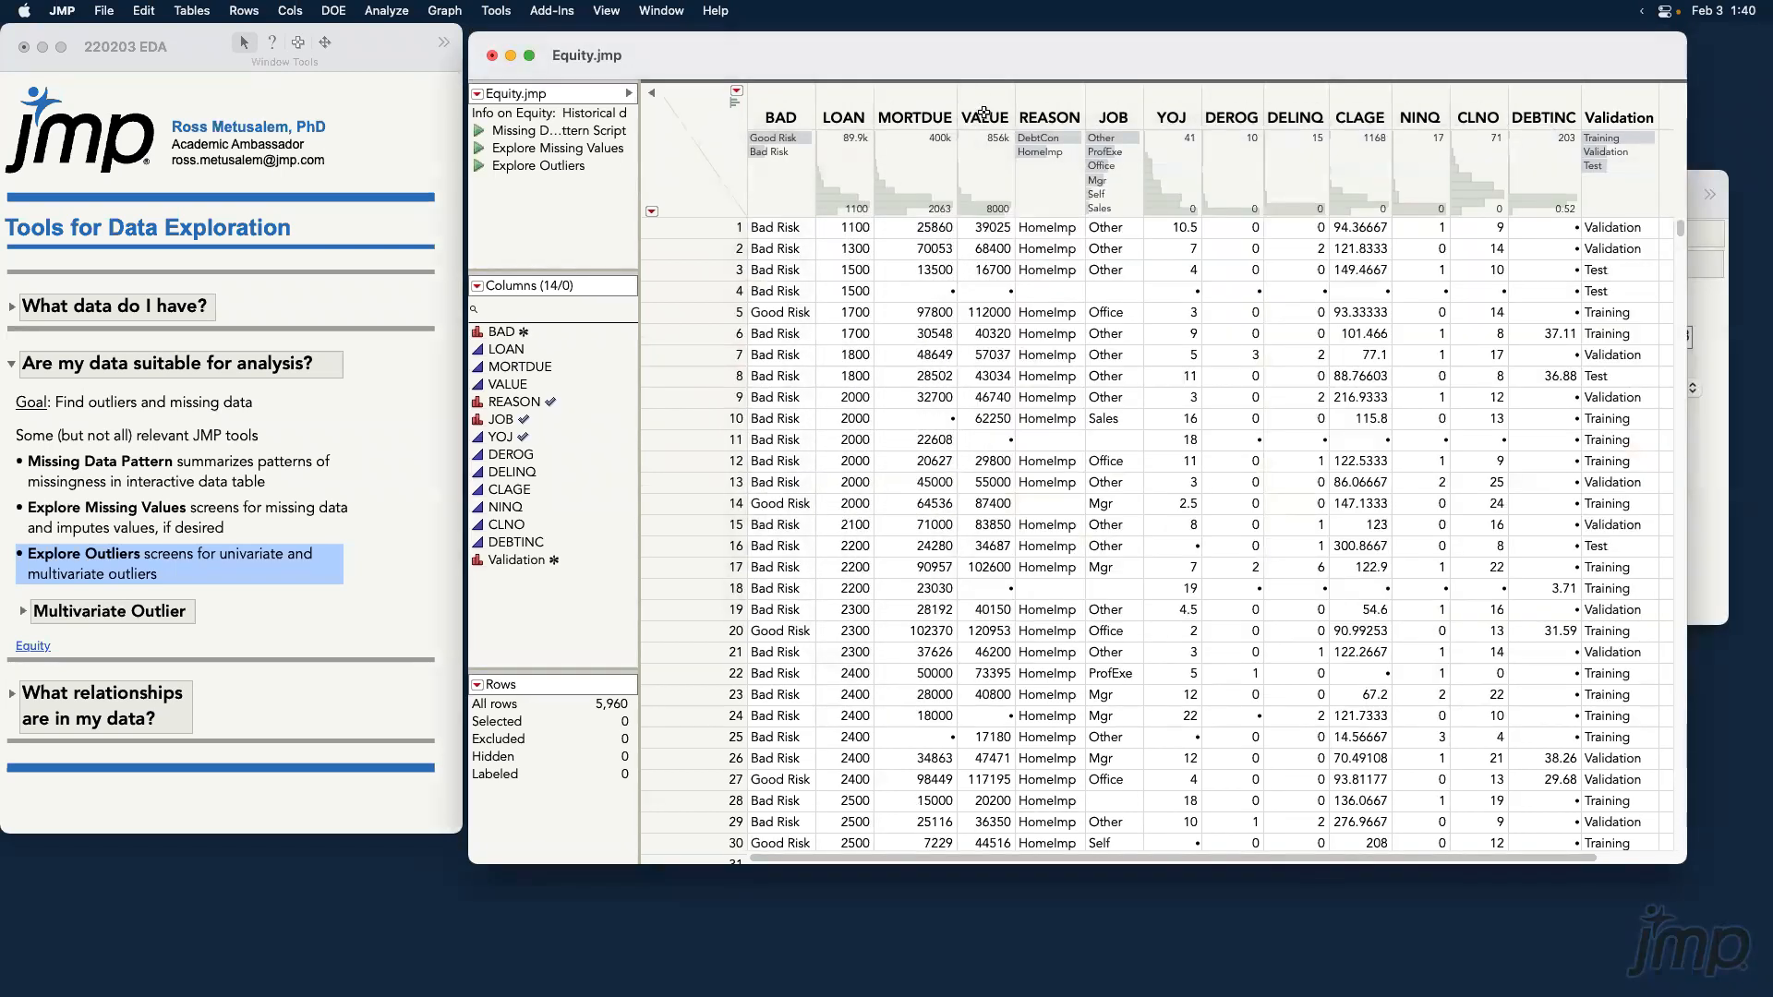
{"action": "left_click", "coordinate": [985, 120]}
{"action": "right_click", "coordinate": [988, 159]}
{"action": "left_click", "coordinate": [1051, 248]}
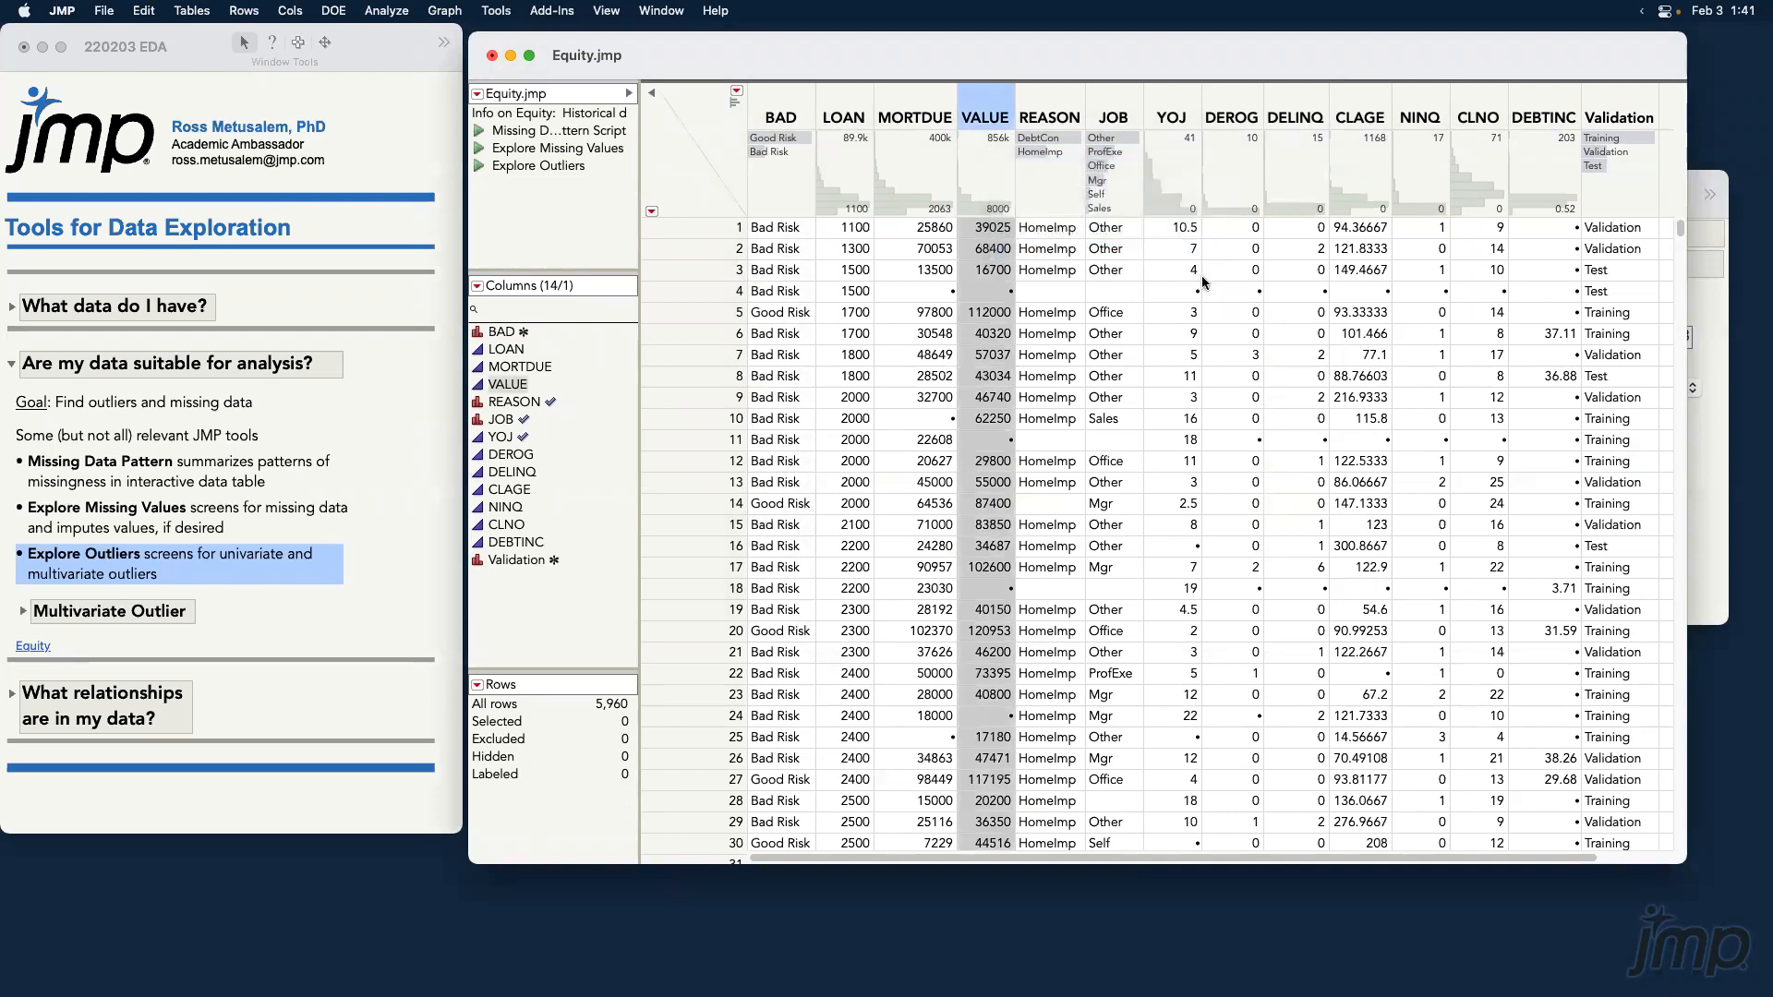
{"action": "left_click_drag", "start_coordinate": [535, 287], "coordinate": [321, 144]}
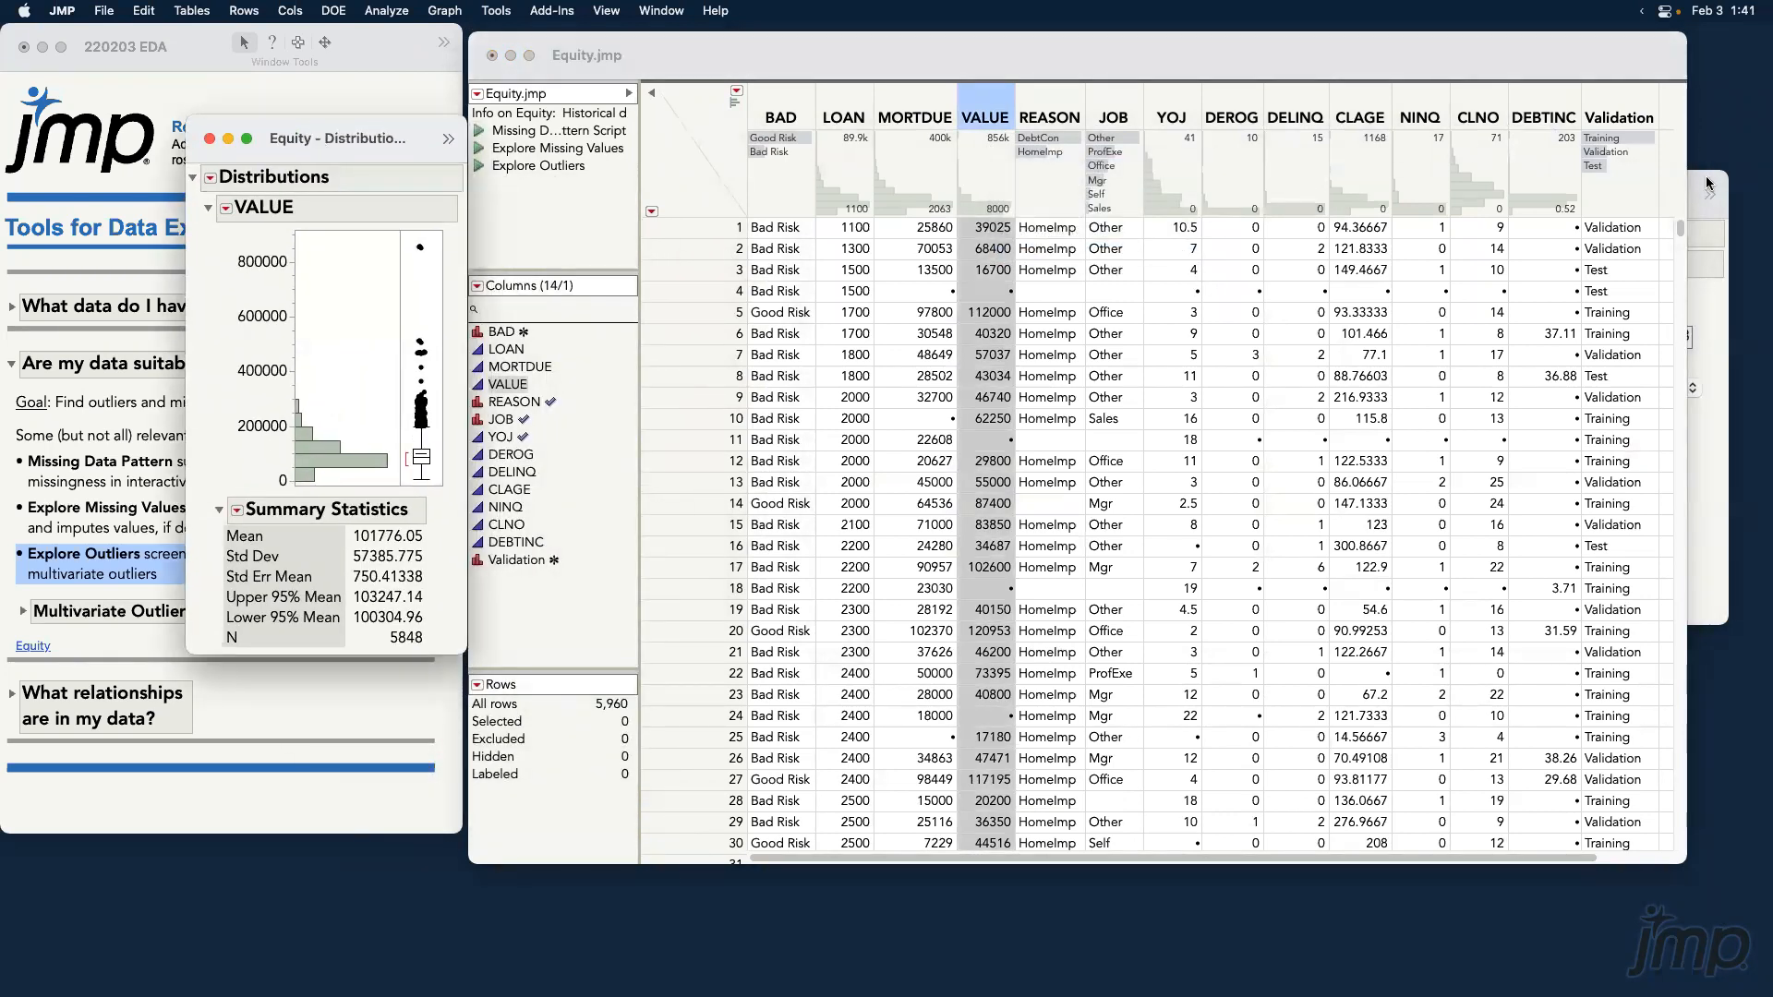
{"action": "left_click", "coordinate": [1710, 294]}
{"action": "left_click_drag", "start_coordinate": [1040, 202], "coordinate": [1020, 152]}
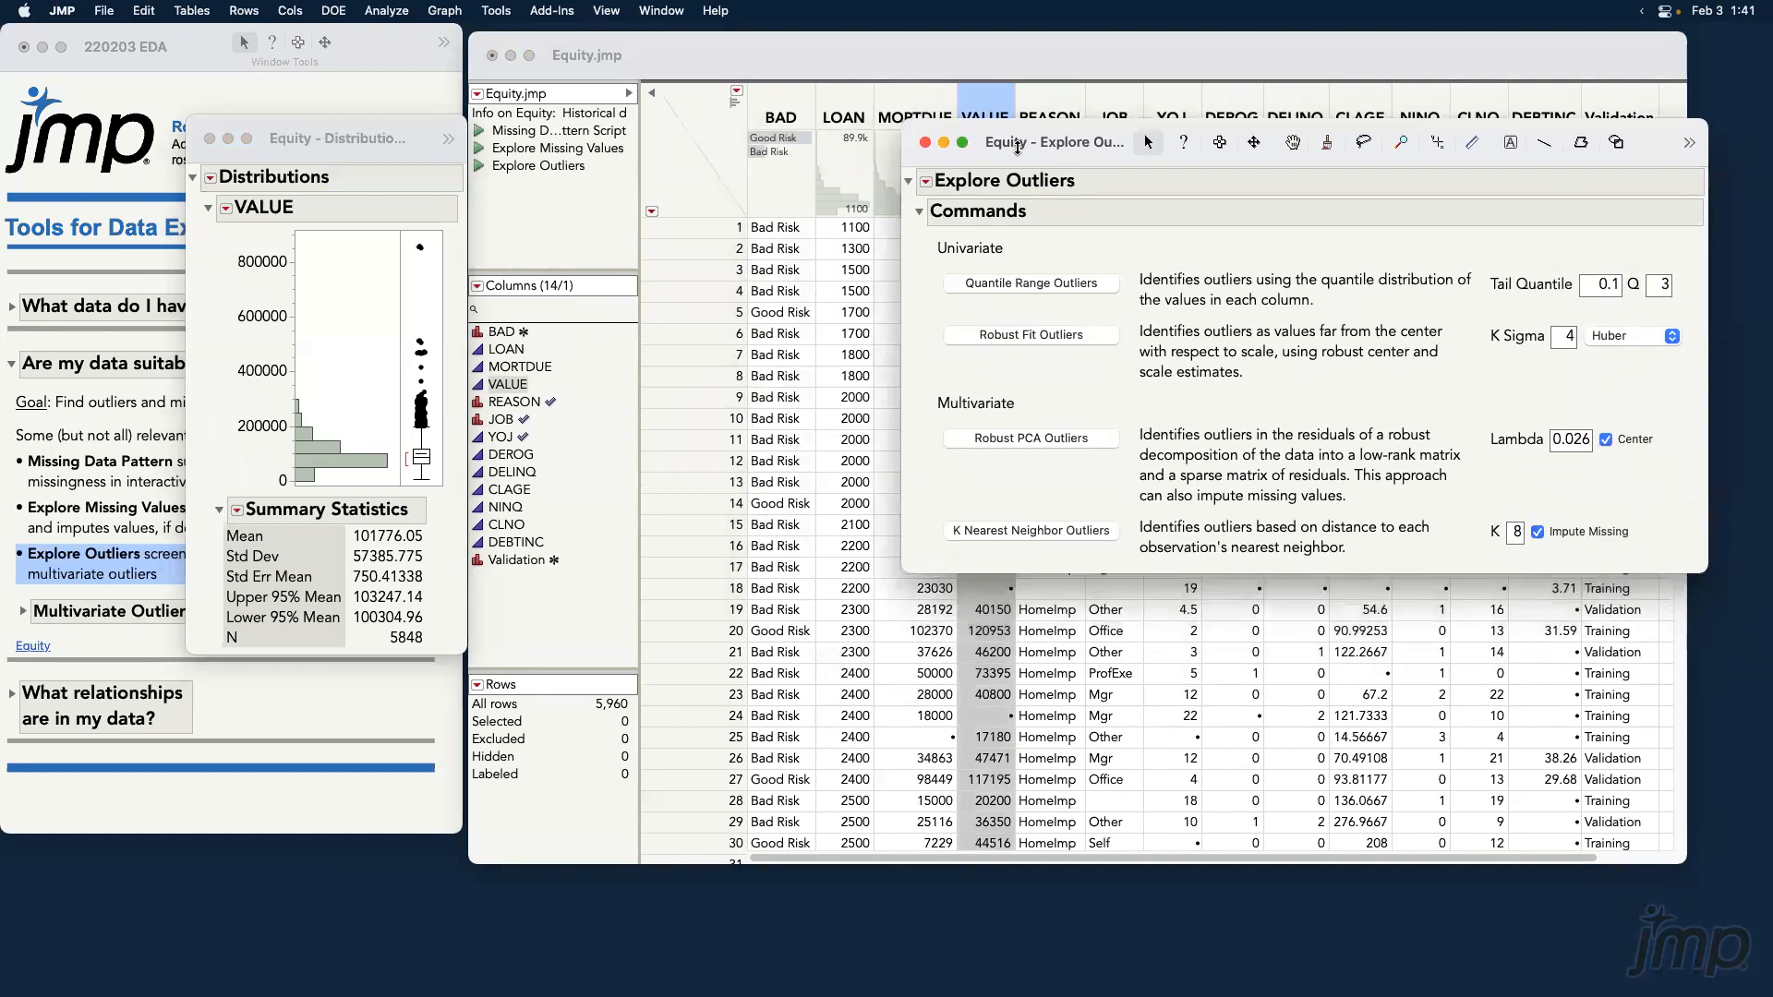
Select all points beyond the upper whisker of the VALUE box plot and check the number of selected rows in the Equity table.
{"action": "left_click", "coordinate": [318, 131]}
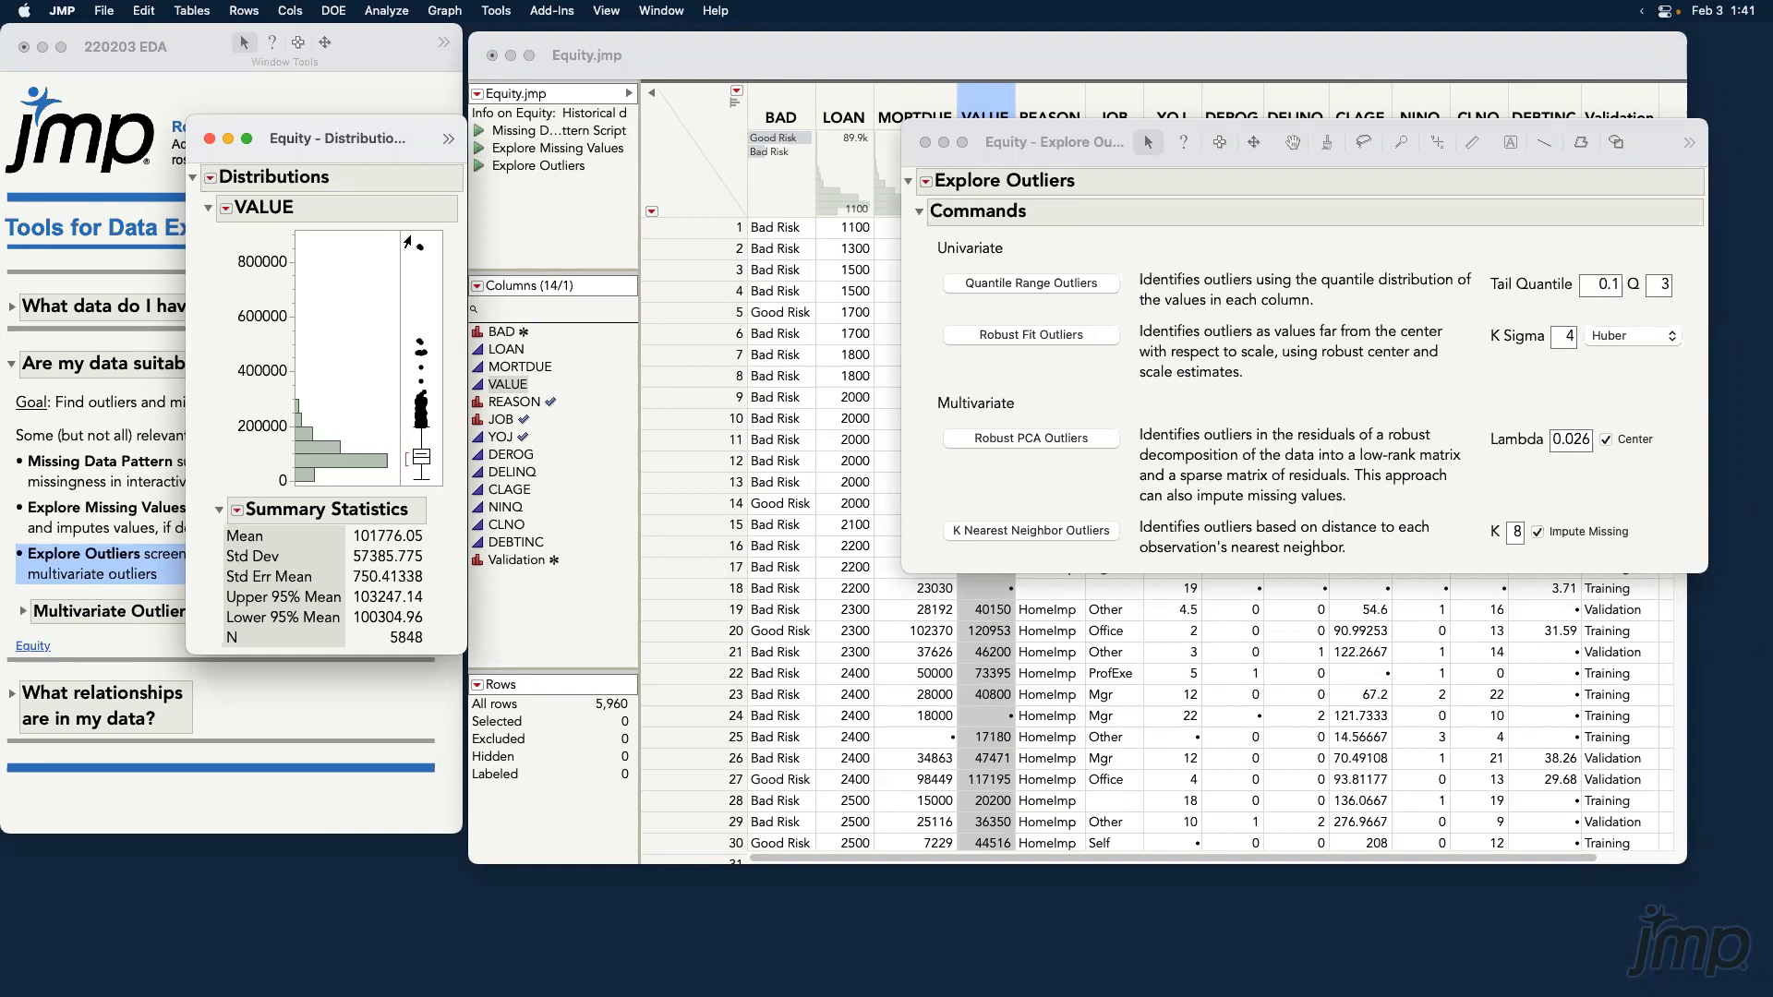
{"action": "left_click_drag", "start_coordinate": [407, 241], "coordinate": [437, 431]}
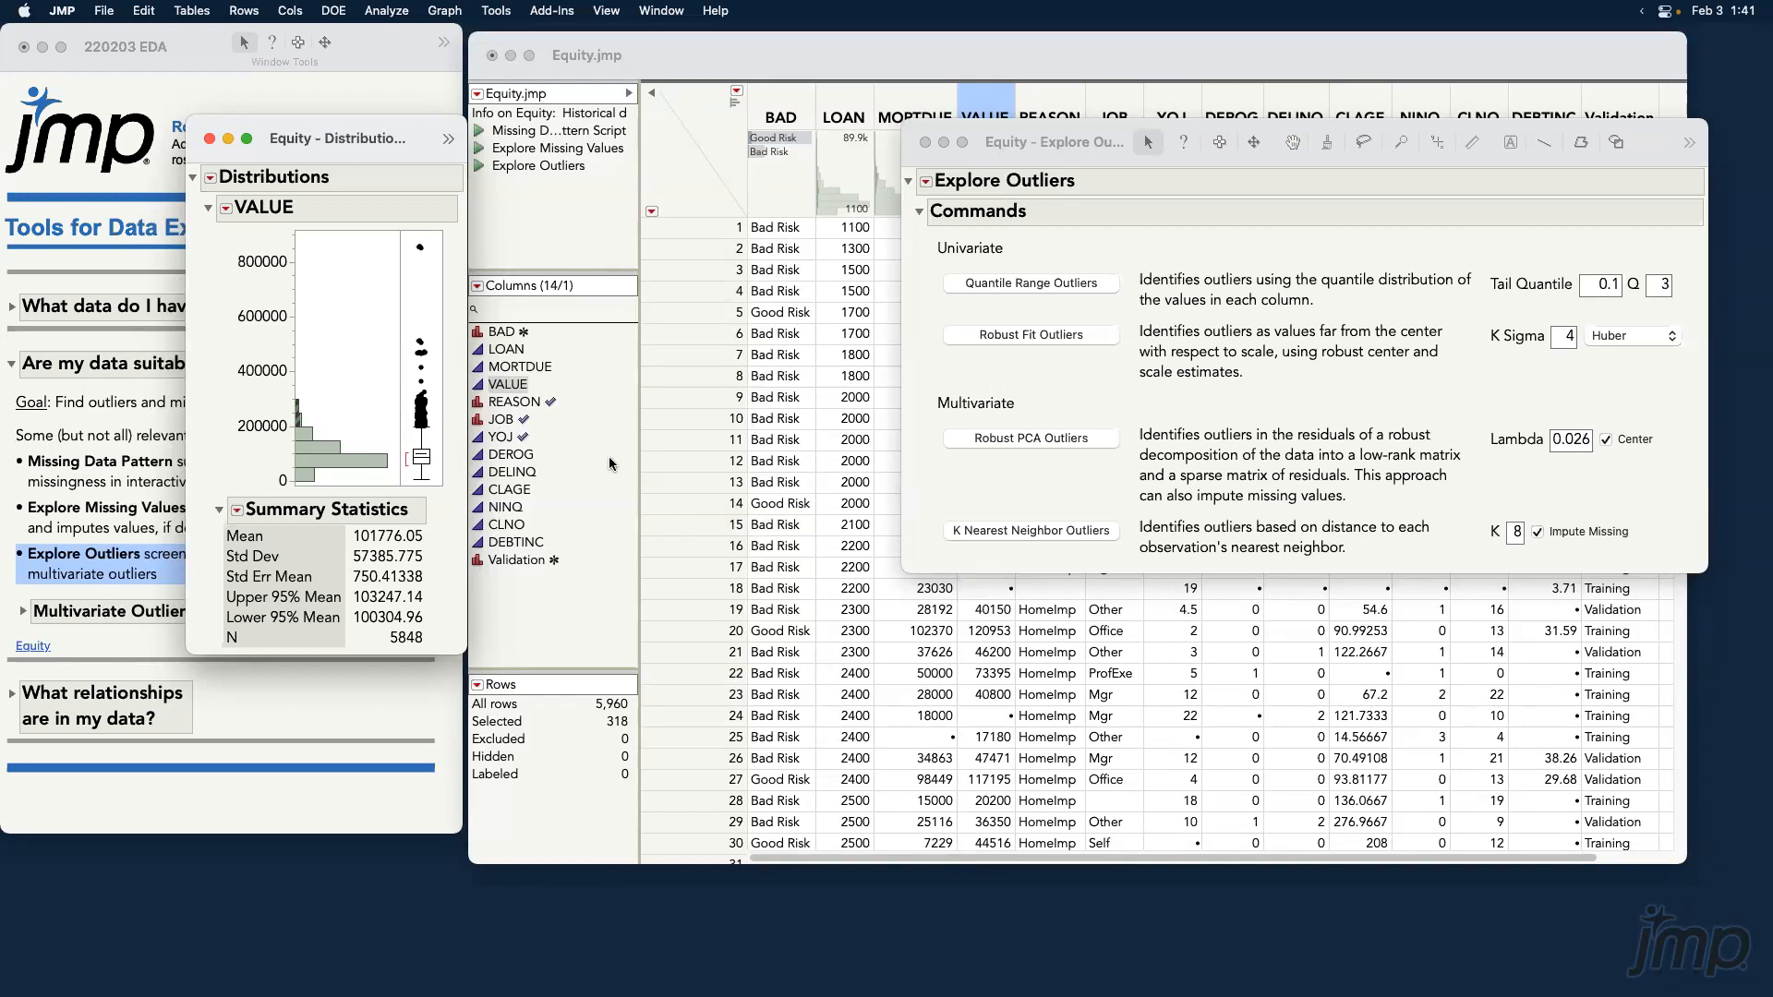
{"action": "left_click_drag", "start_coordinate": [584, 421], "coordinate": [617, 706]}
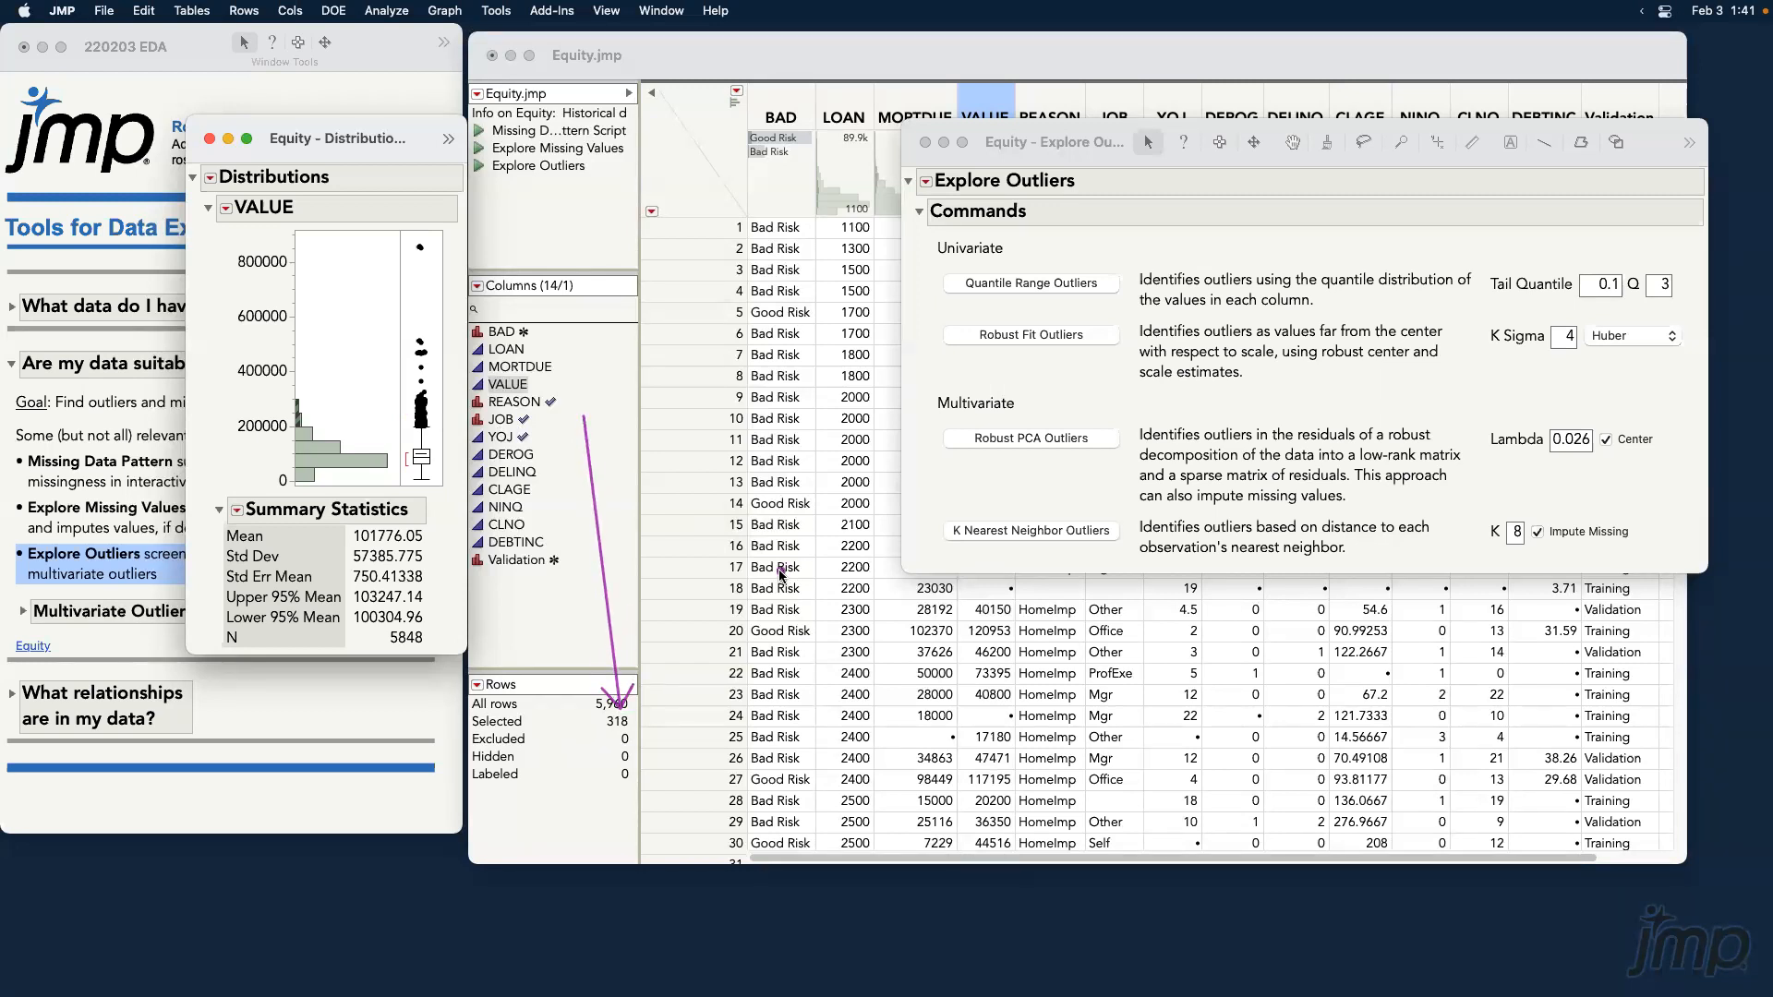
{"action": "left_click_drag", "start_coordinate": [1039, 155], "coordinate": [889, 150]}
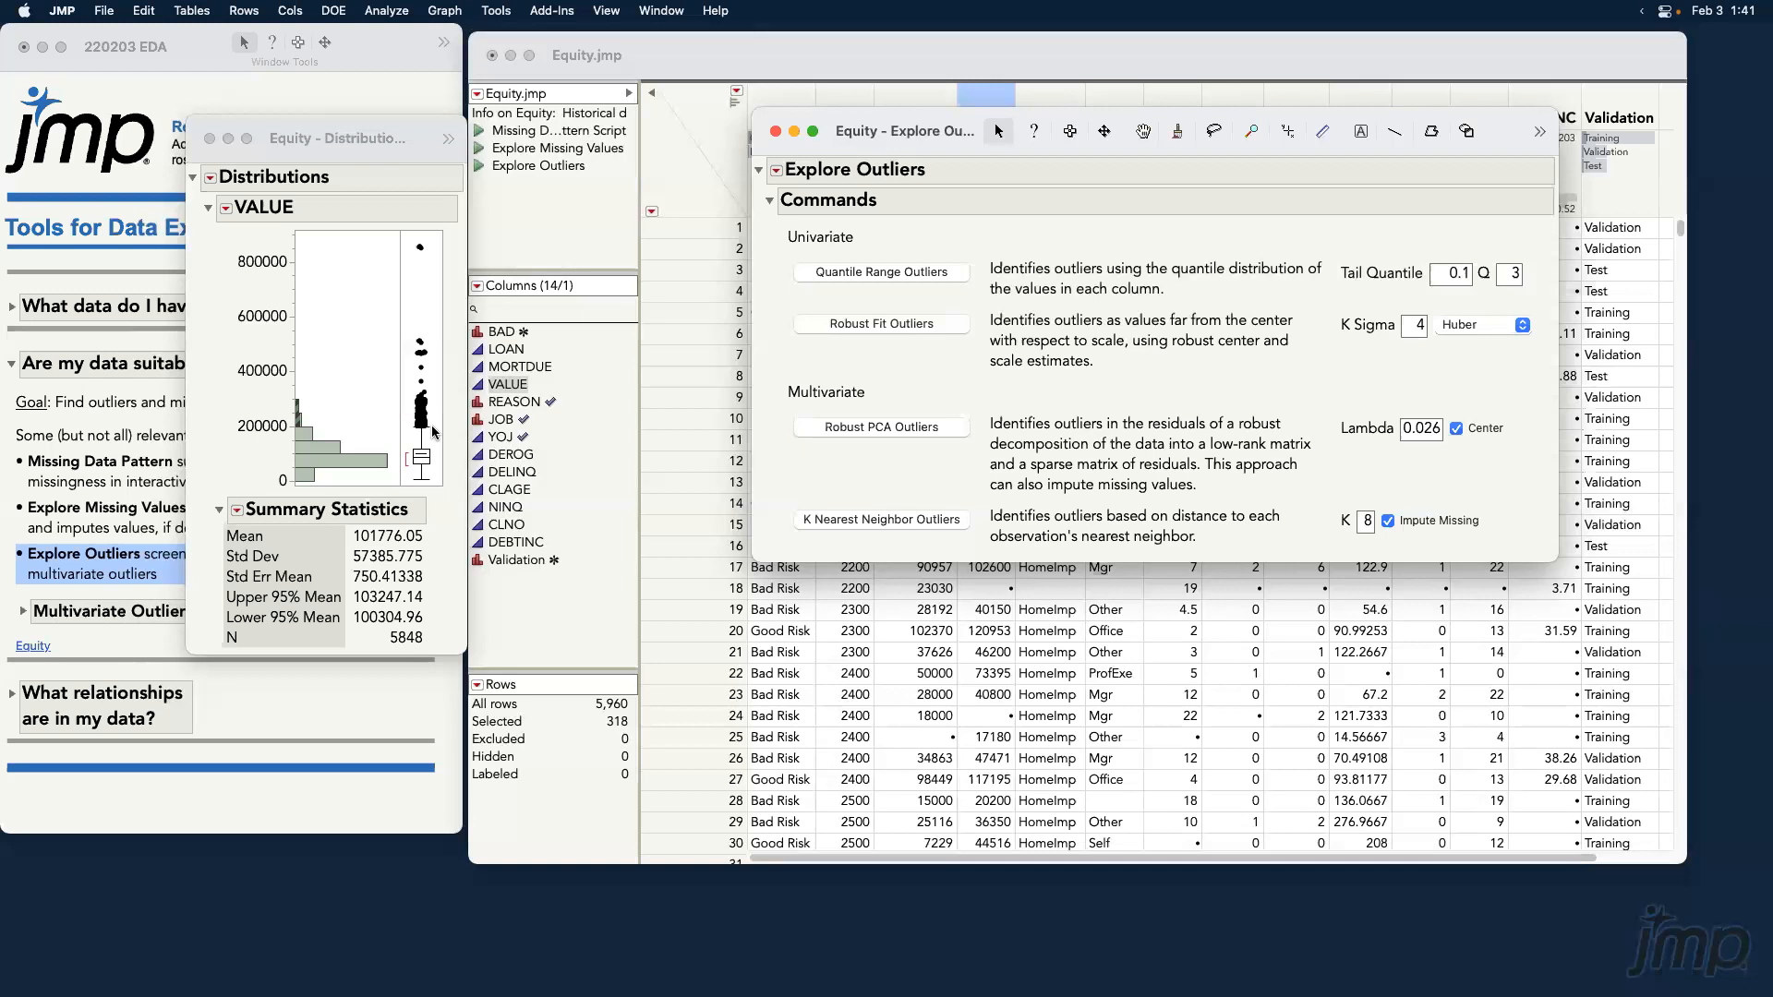
{"action": "left_click", "coordinate": [431, 428]}
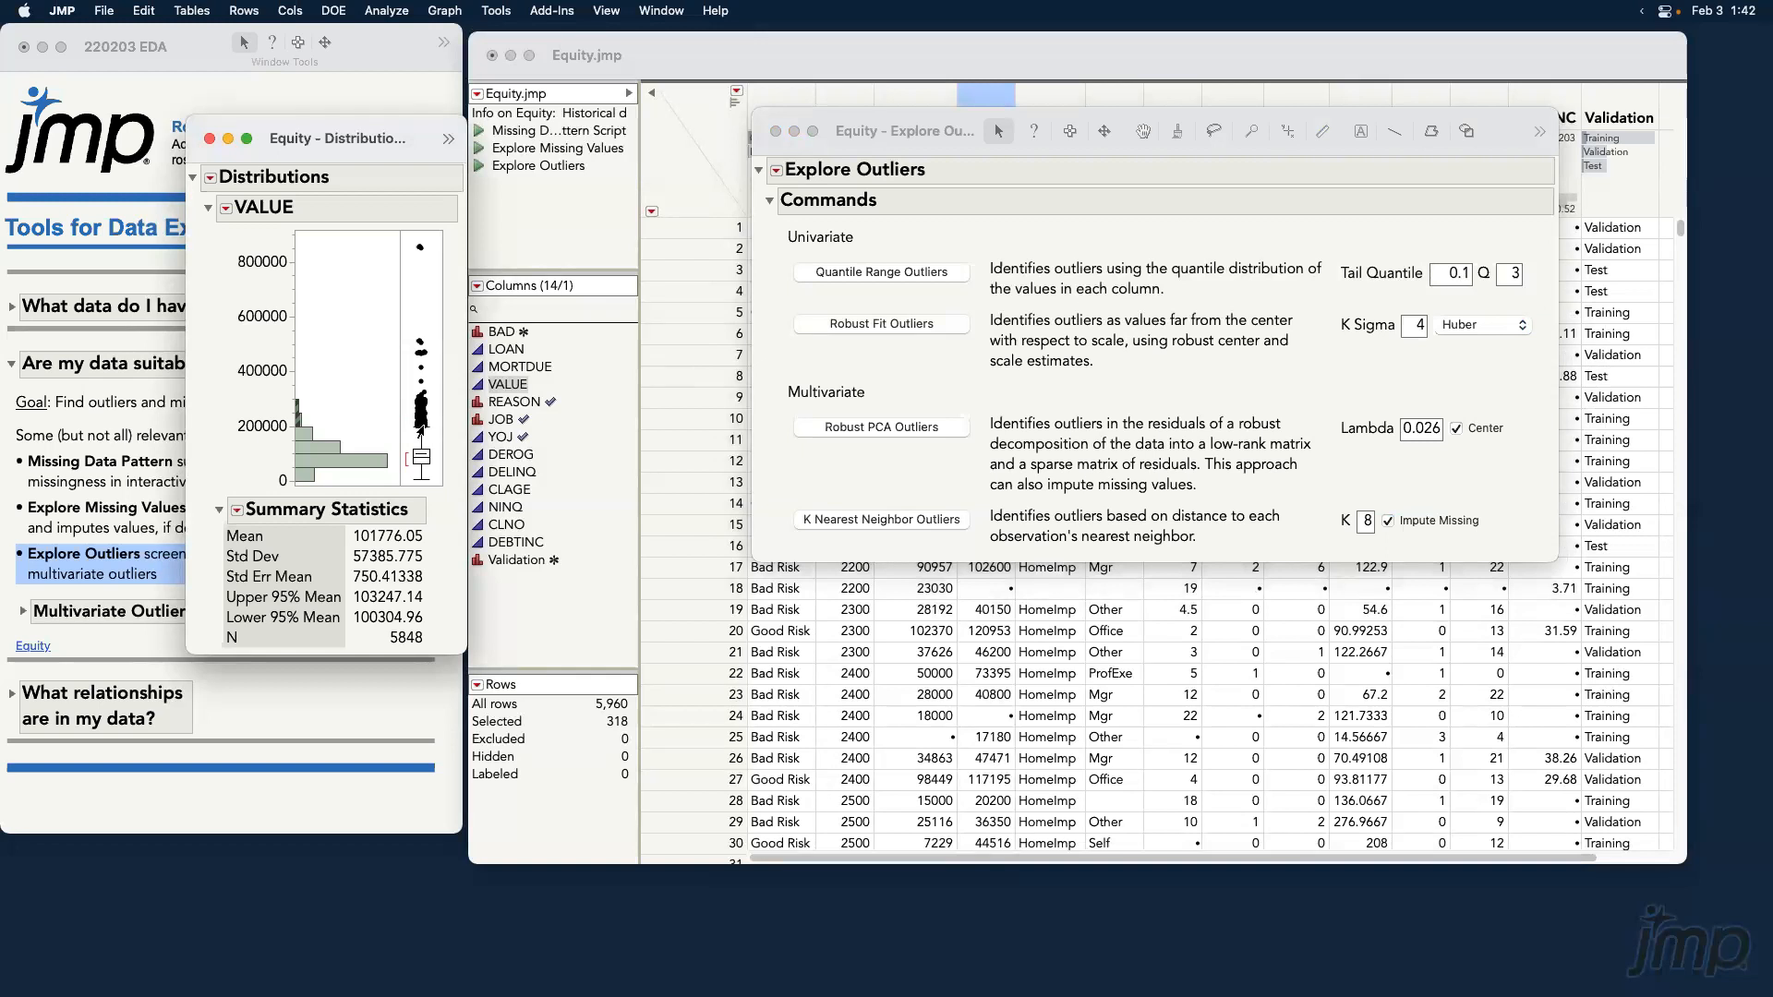
Run Quantile Range Outliers in the Explore Outliers report and reposition its window to show all results.
{"action": "left_click", "coordinate": [1146, 238]}
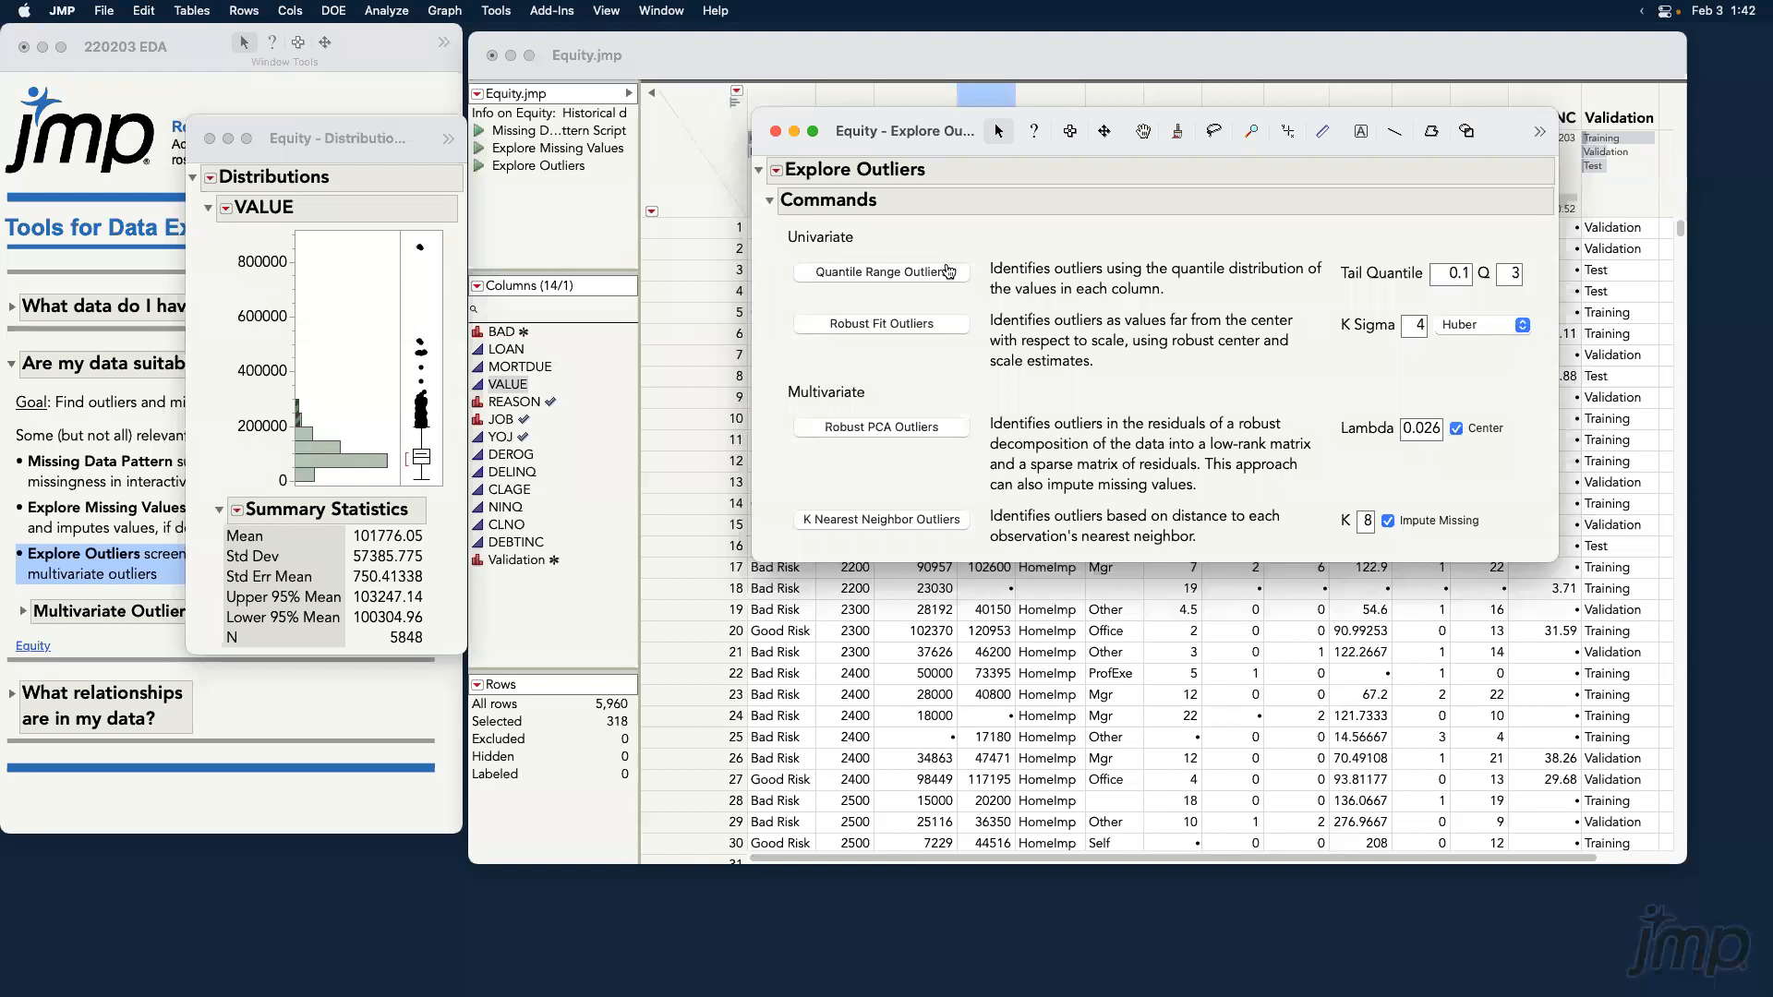
{"action": "left_click", "coordinate": [939, 277]}
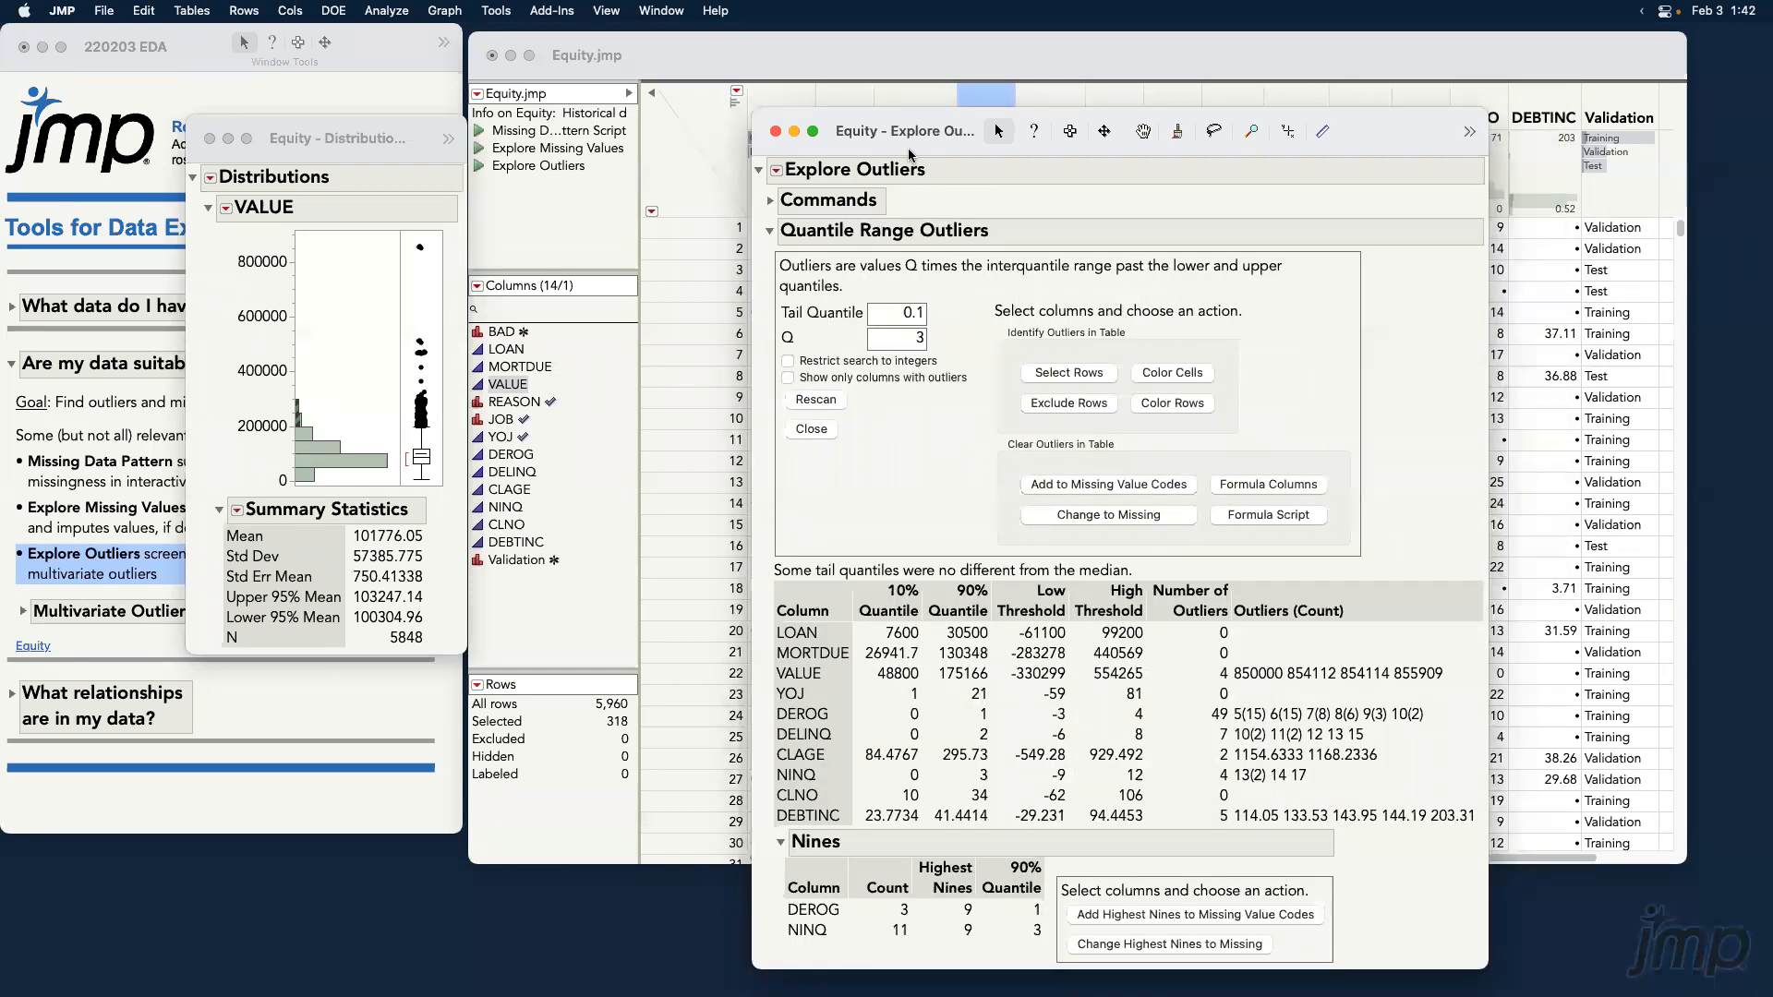
{"action": "mouse_move", "coordinate": [935, 245]}
{"action": "left_mouse_down"}
{"action": "mouse_move", "coordinate": [957, 305]}
{"action": "mouse_move", "coordinate": [885, 335]}
{"action": "mouse_move", "coordinate": [757, 288]}
{"action": "mouse_move", "coordinate": [946, 252]}
{"action": "left_mouse_up"}
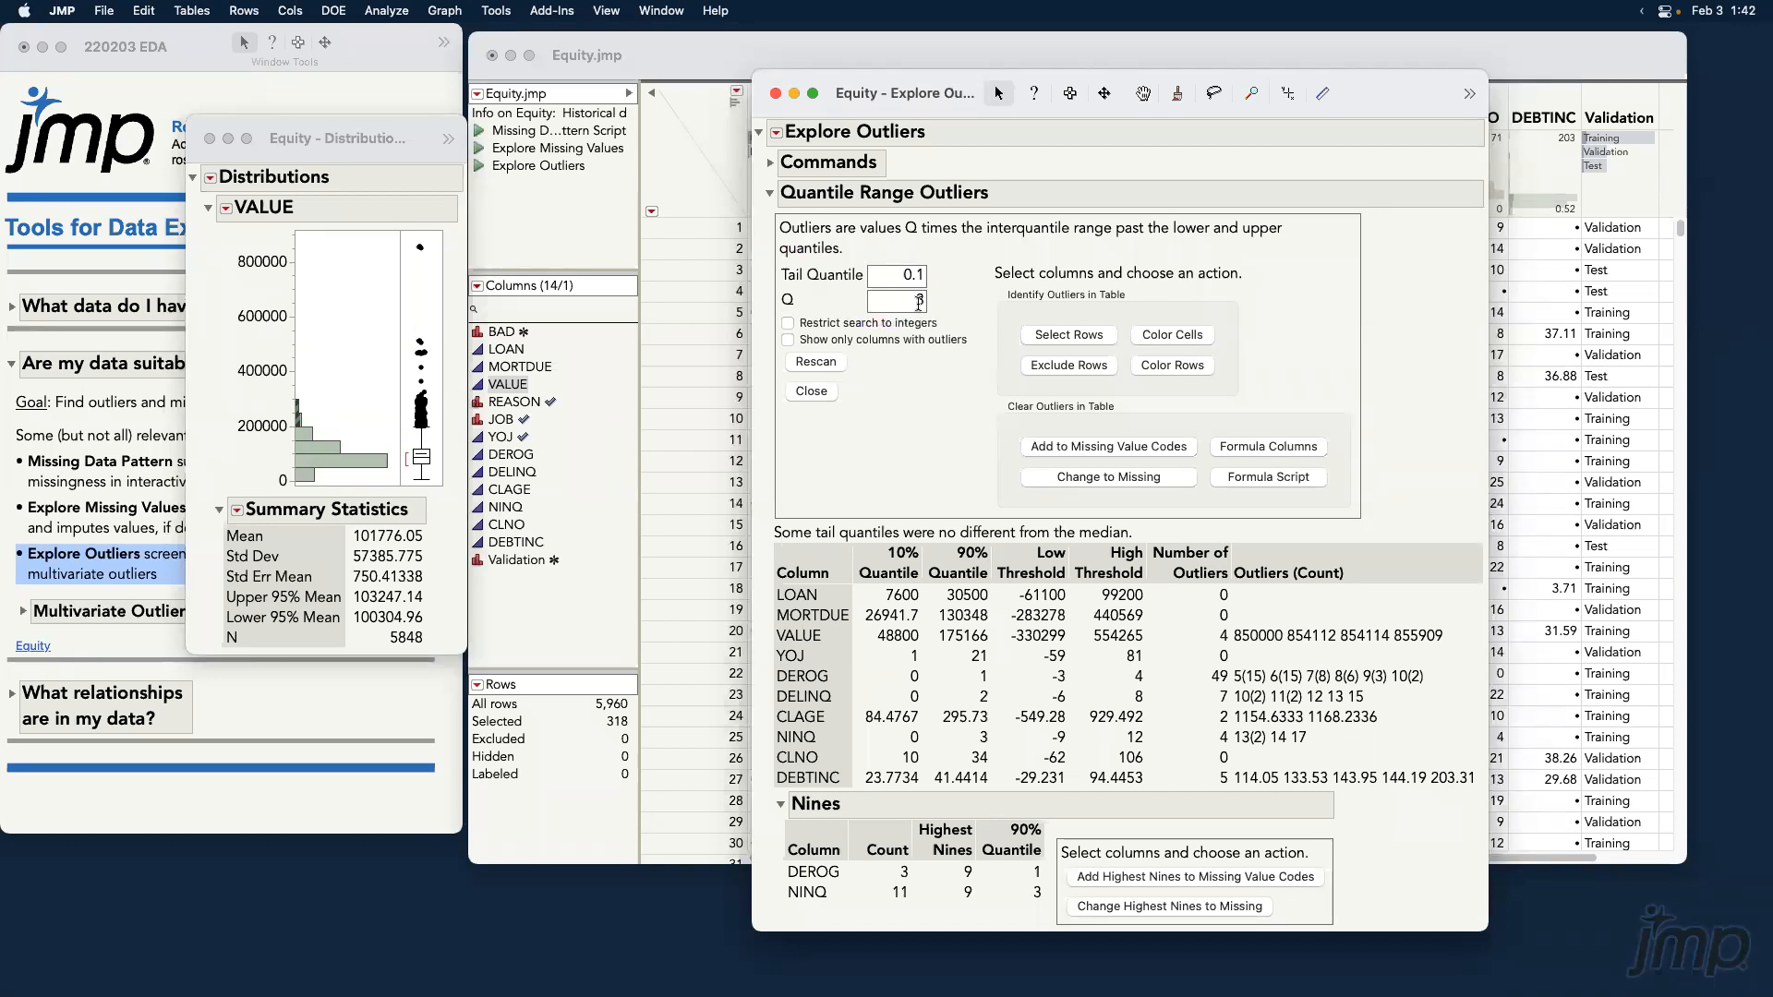
{"action": "left_click_drag", "start_coordinate": [932, 98], "coordinate": [942, 69]}
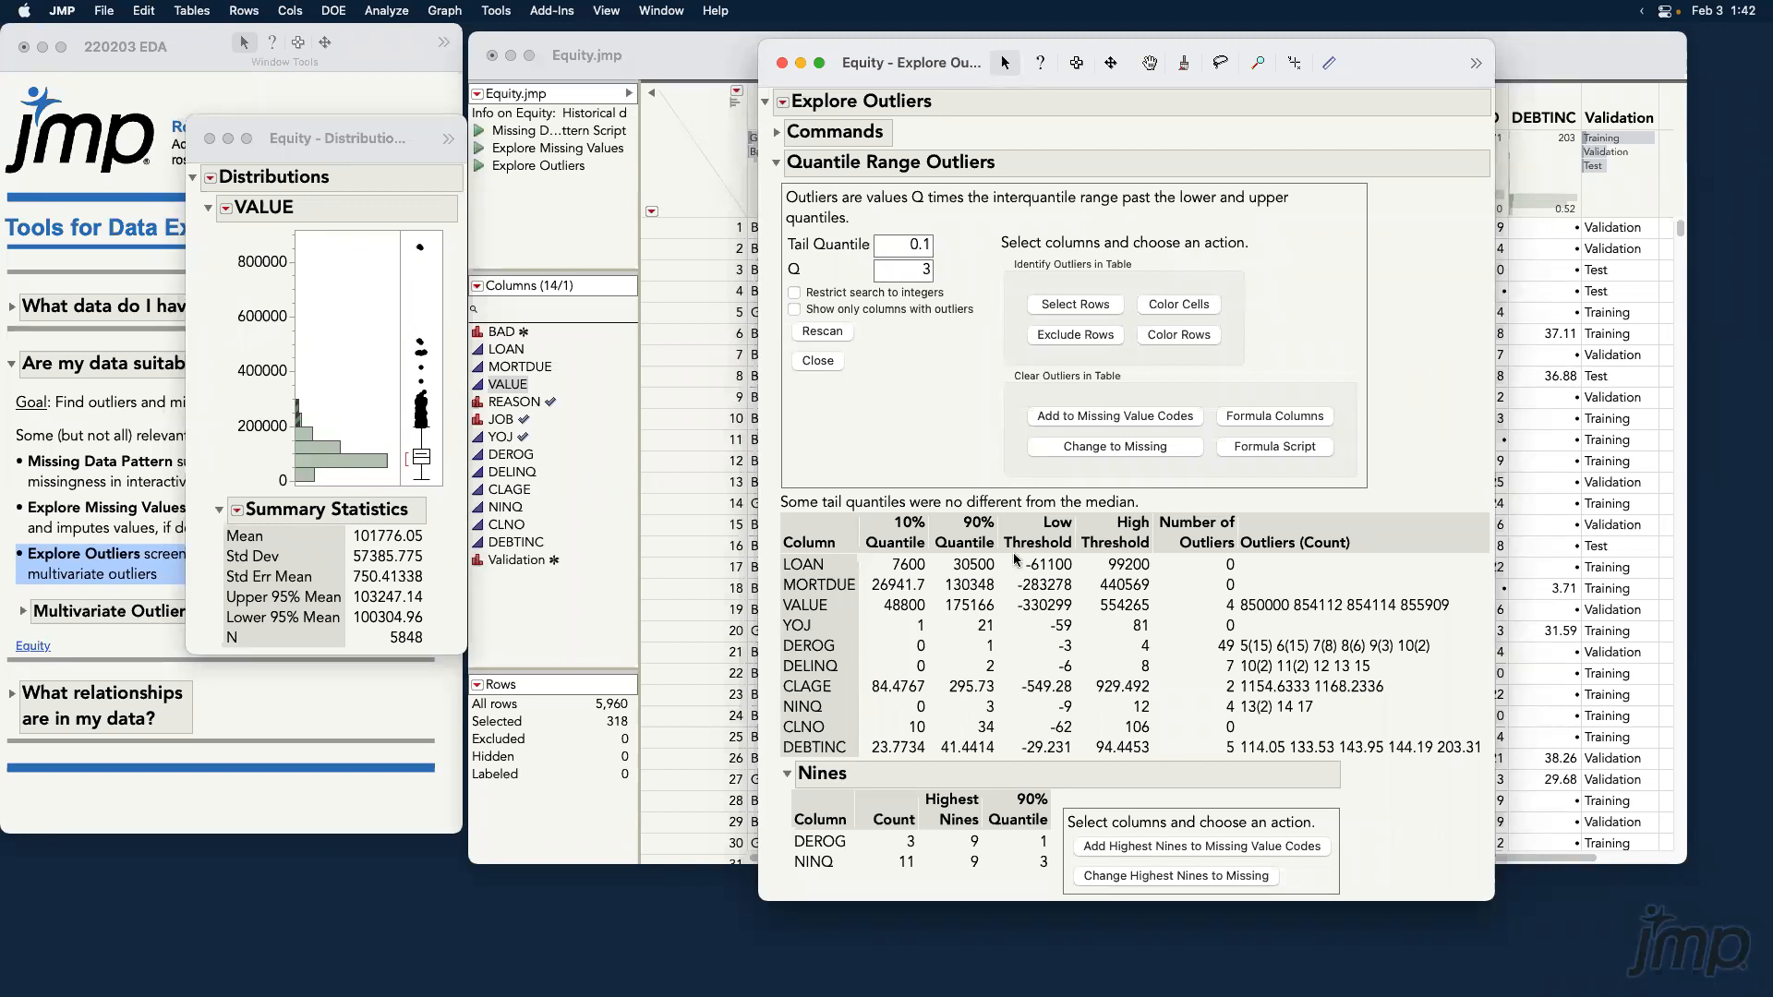
Review the LOAN and MORTDUE results, and select the table rows holding VALUE's quantile range outliers.
{"action": "left_click", "coordinate": [841, 566]}
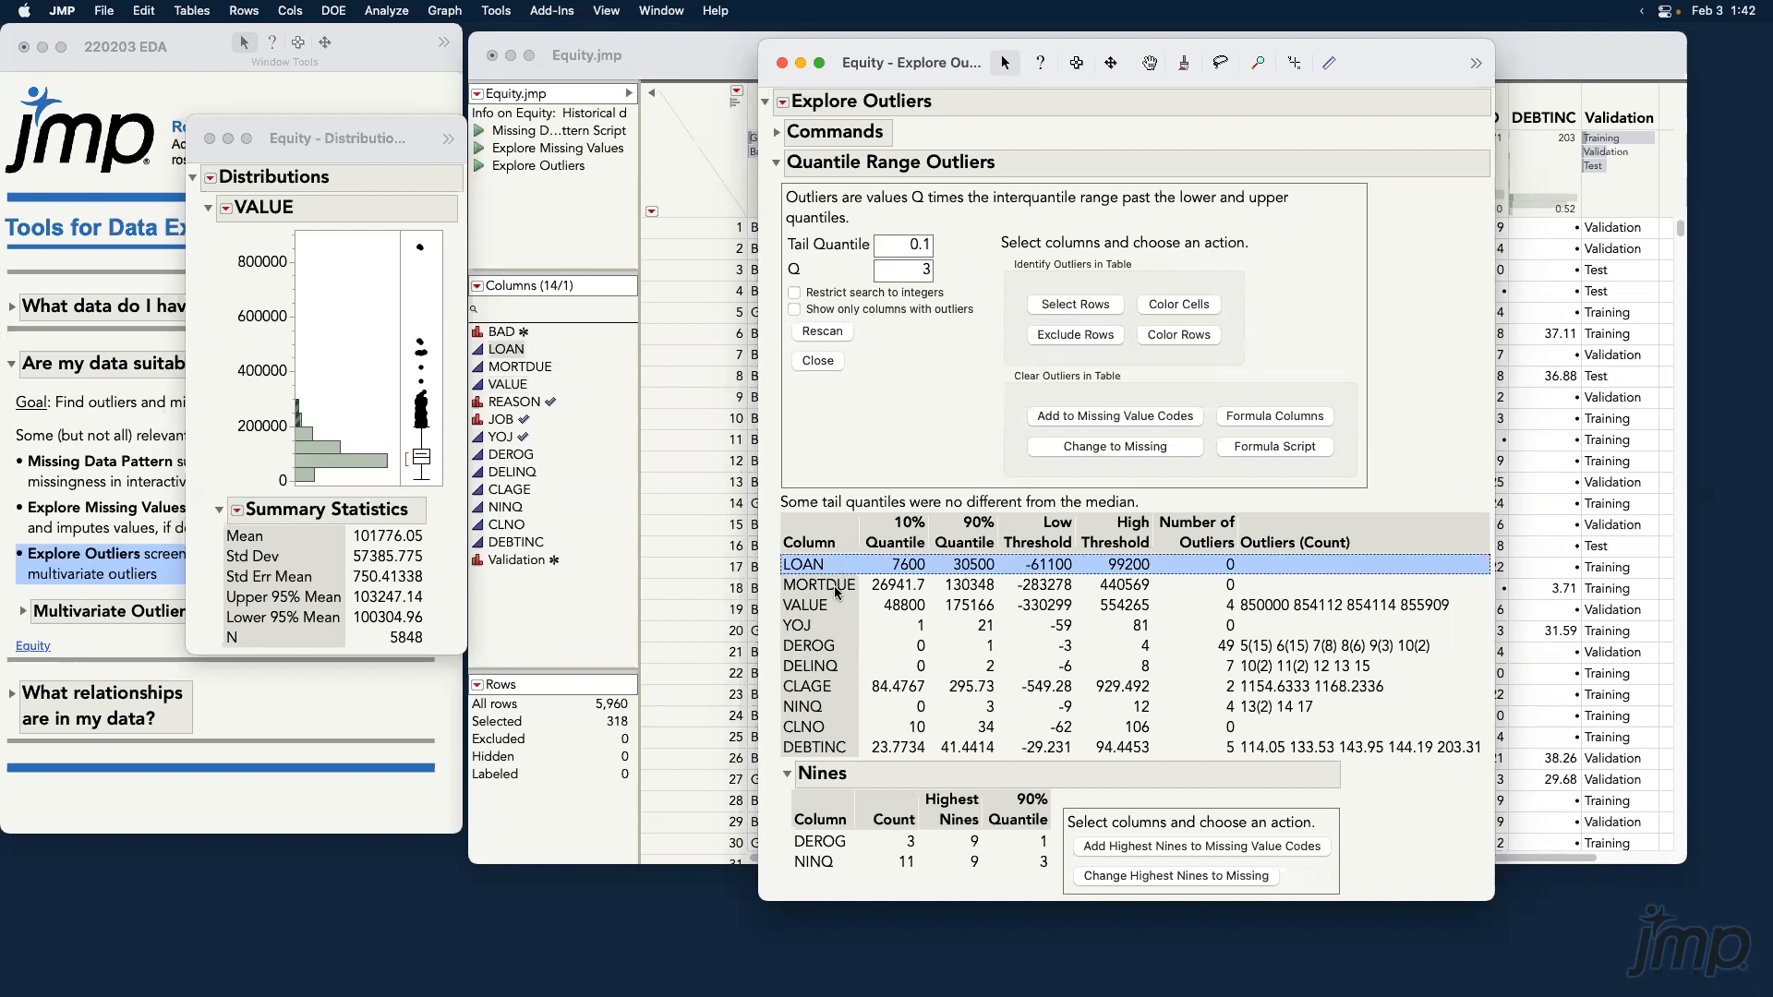
{"action": "left_click", "coordinate": [835, 589]}
{"action": "left_click_drag", "start_coordinate": [1227, 469], "coordinate": [1226, 557]}
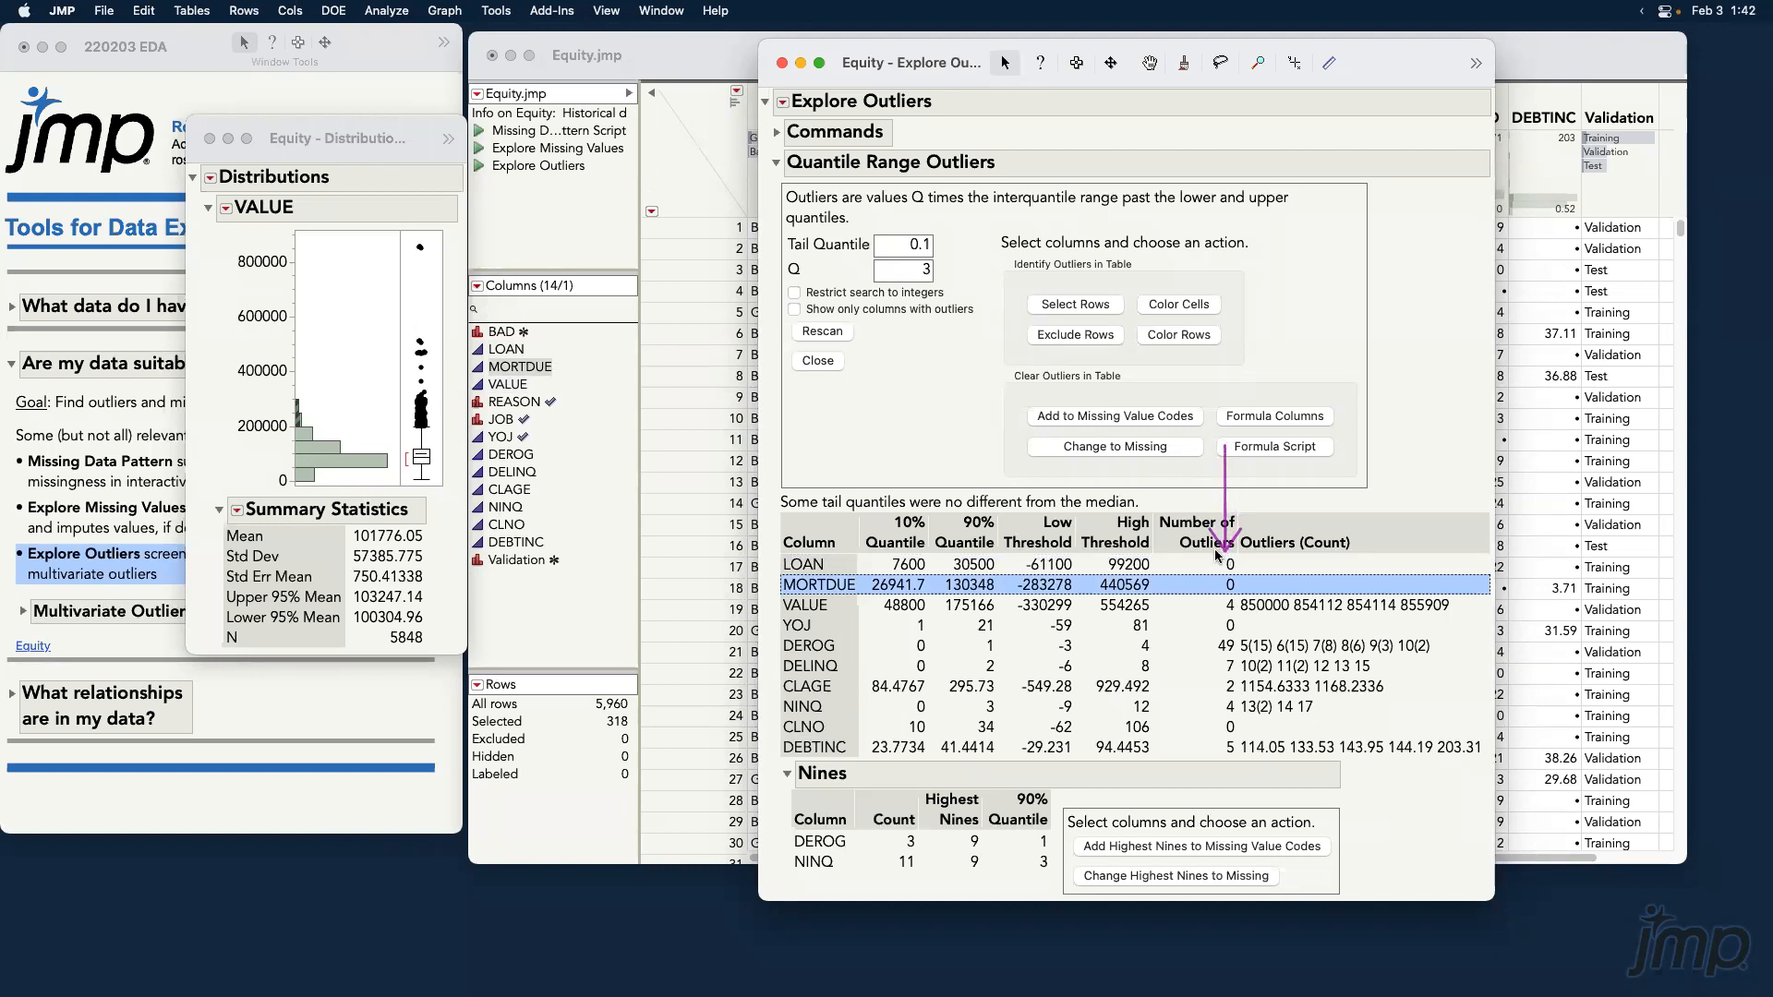
{"action": "left_click", "coordinate": [823, 606]}
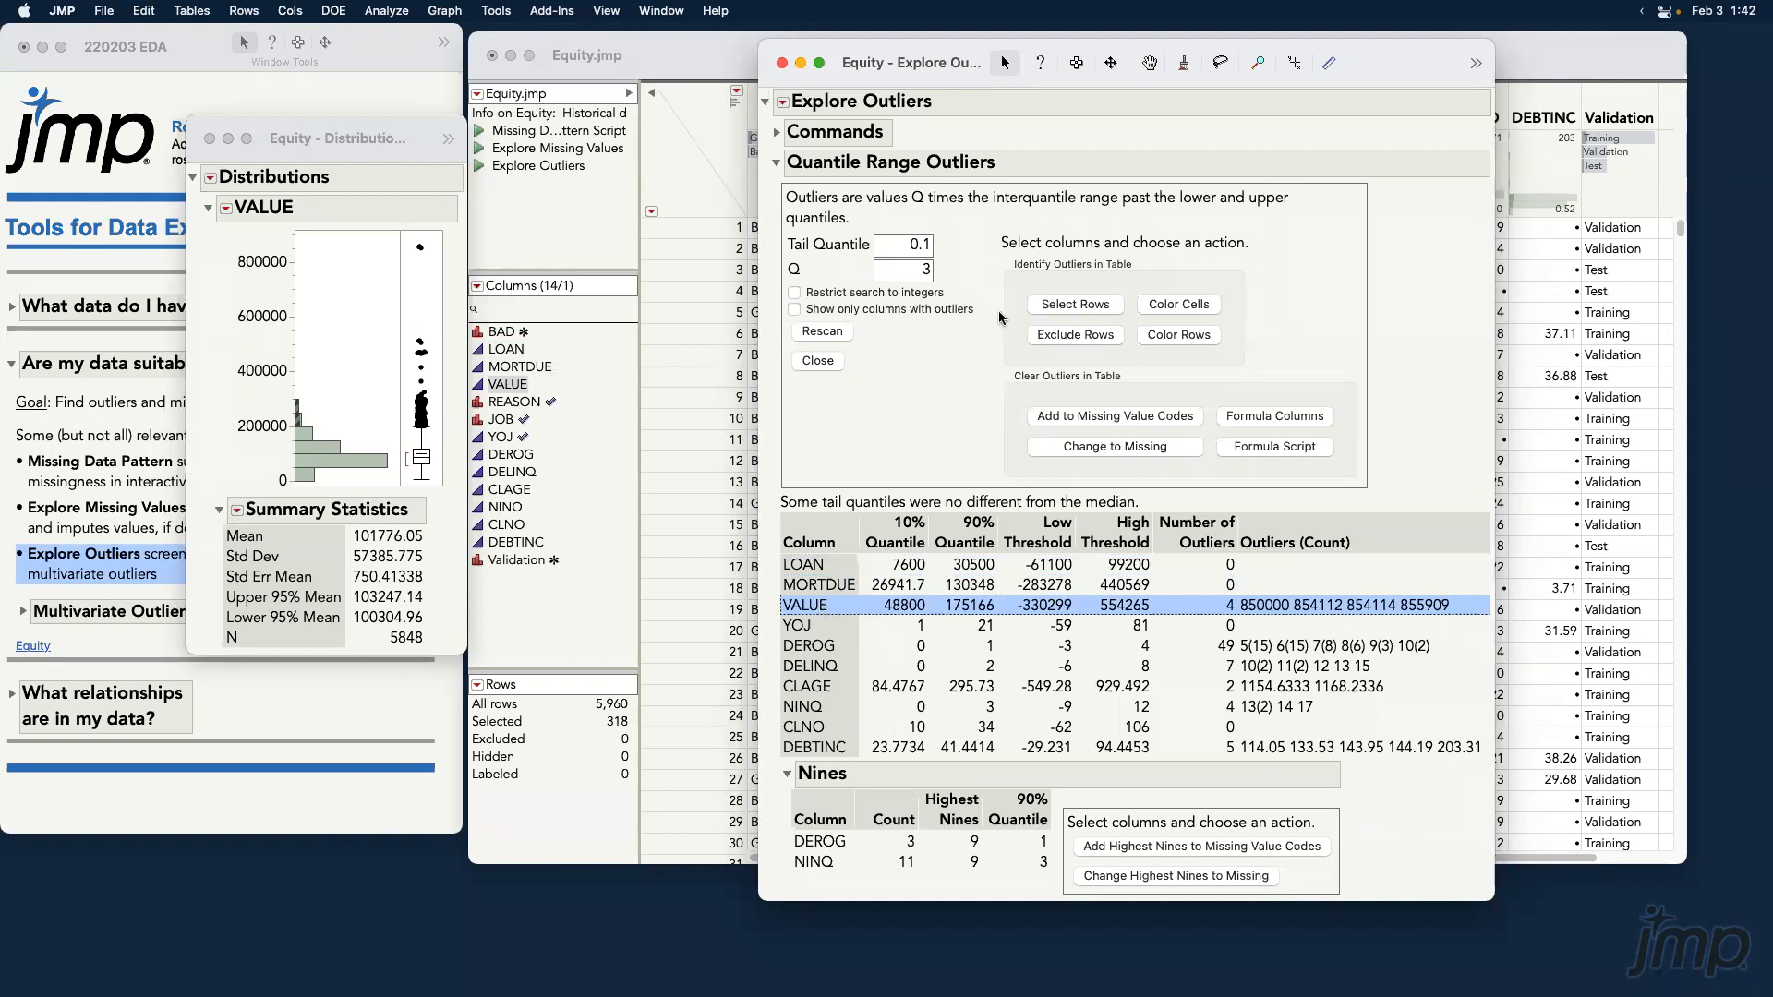
{"action": "left_click", "coordinate": [1074, 307]}
{"action": "mouse_move", "coordinate": [439, 266]}
{"action": "left_mouse_down"}
{"action": "mouse_move", "coordinate": [422, 224]}
{"action": "mouse_move", "coordinate": [403, 261]}
{"action": "mouse_move", "coordinate": [434, 270]}
{"action": "left_mouse_up"}
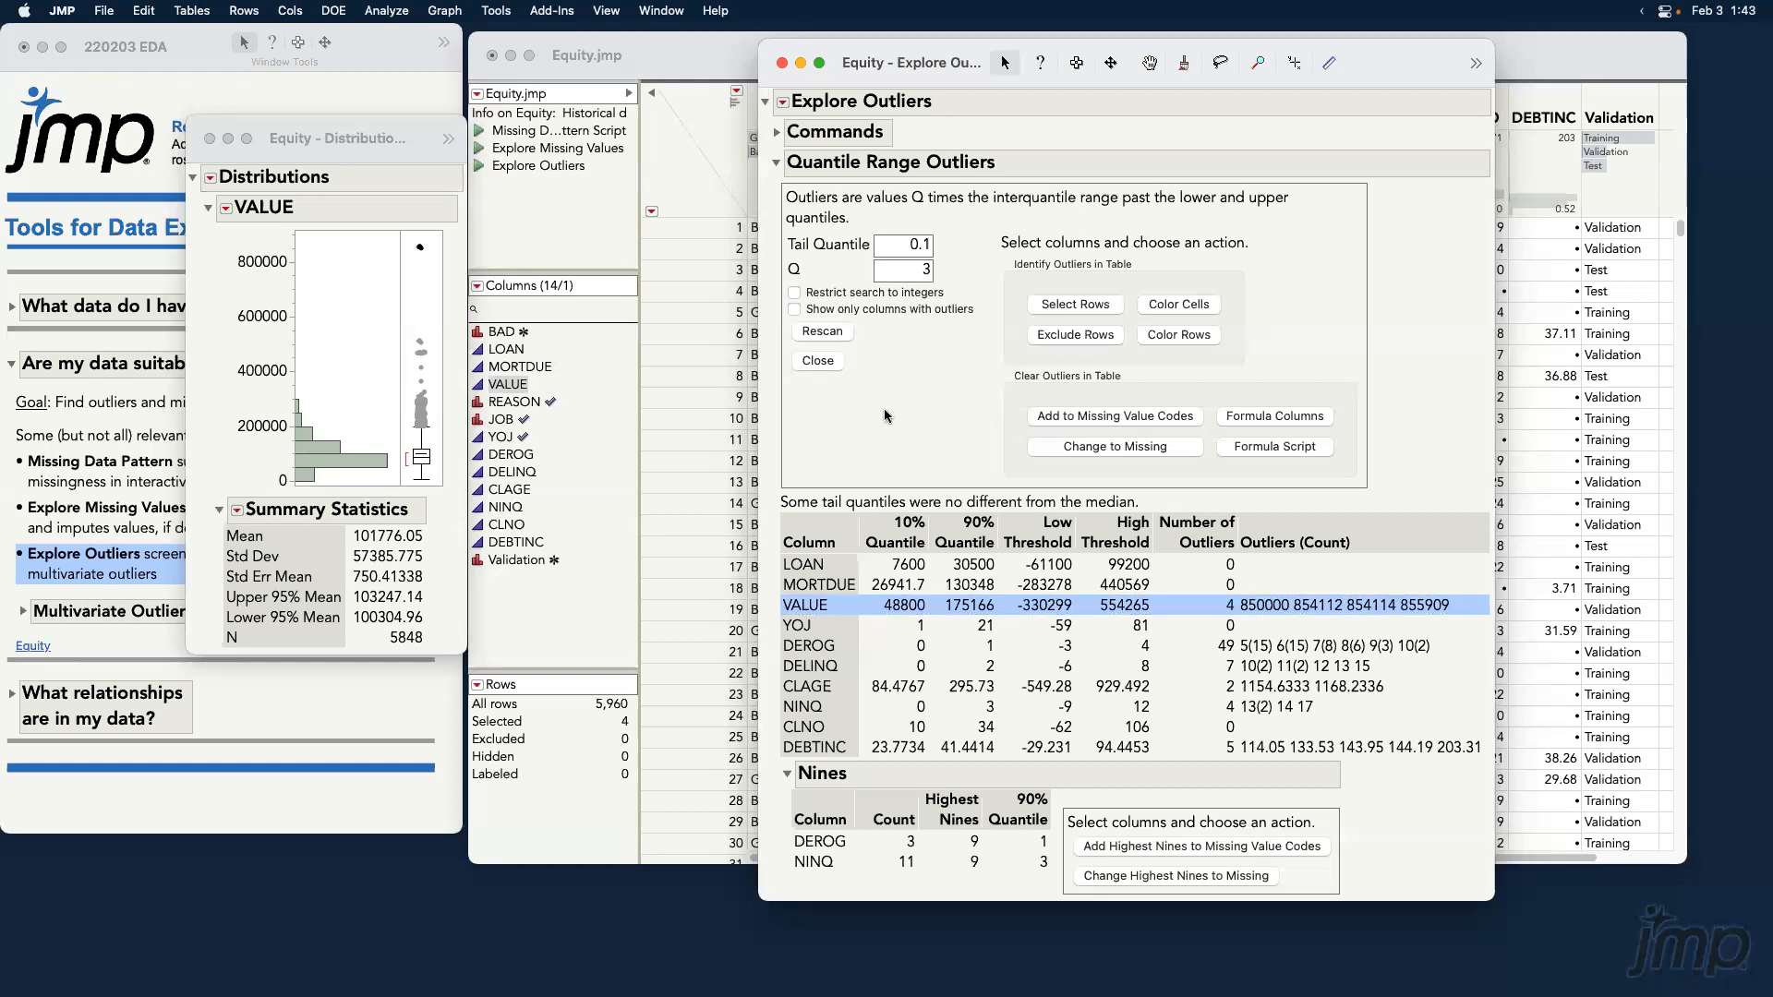
Rescan the quantile range outliers with a tail quantile of 0.25 and Q of 1.5, and select the rows of VALUE's outliers.
{"action": "double_click", "coordinate": [916, 244]}
{"action": "type", "text": ".25"}
{"action": "left_click", "coordinate": [909, 449]}
{"action": "left_click", "coordinate": [903, 268]}
{"action": "type", "text": "1.5"}
{"action": "left_click", "coordinate": [941, 413]}
{"action": "left_click", "coordinate": [822, 330]}
{"action": "left_click_drag", "start_coordinate": [1, 197], "coordinate": [614, 197]}
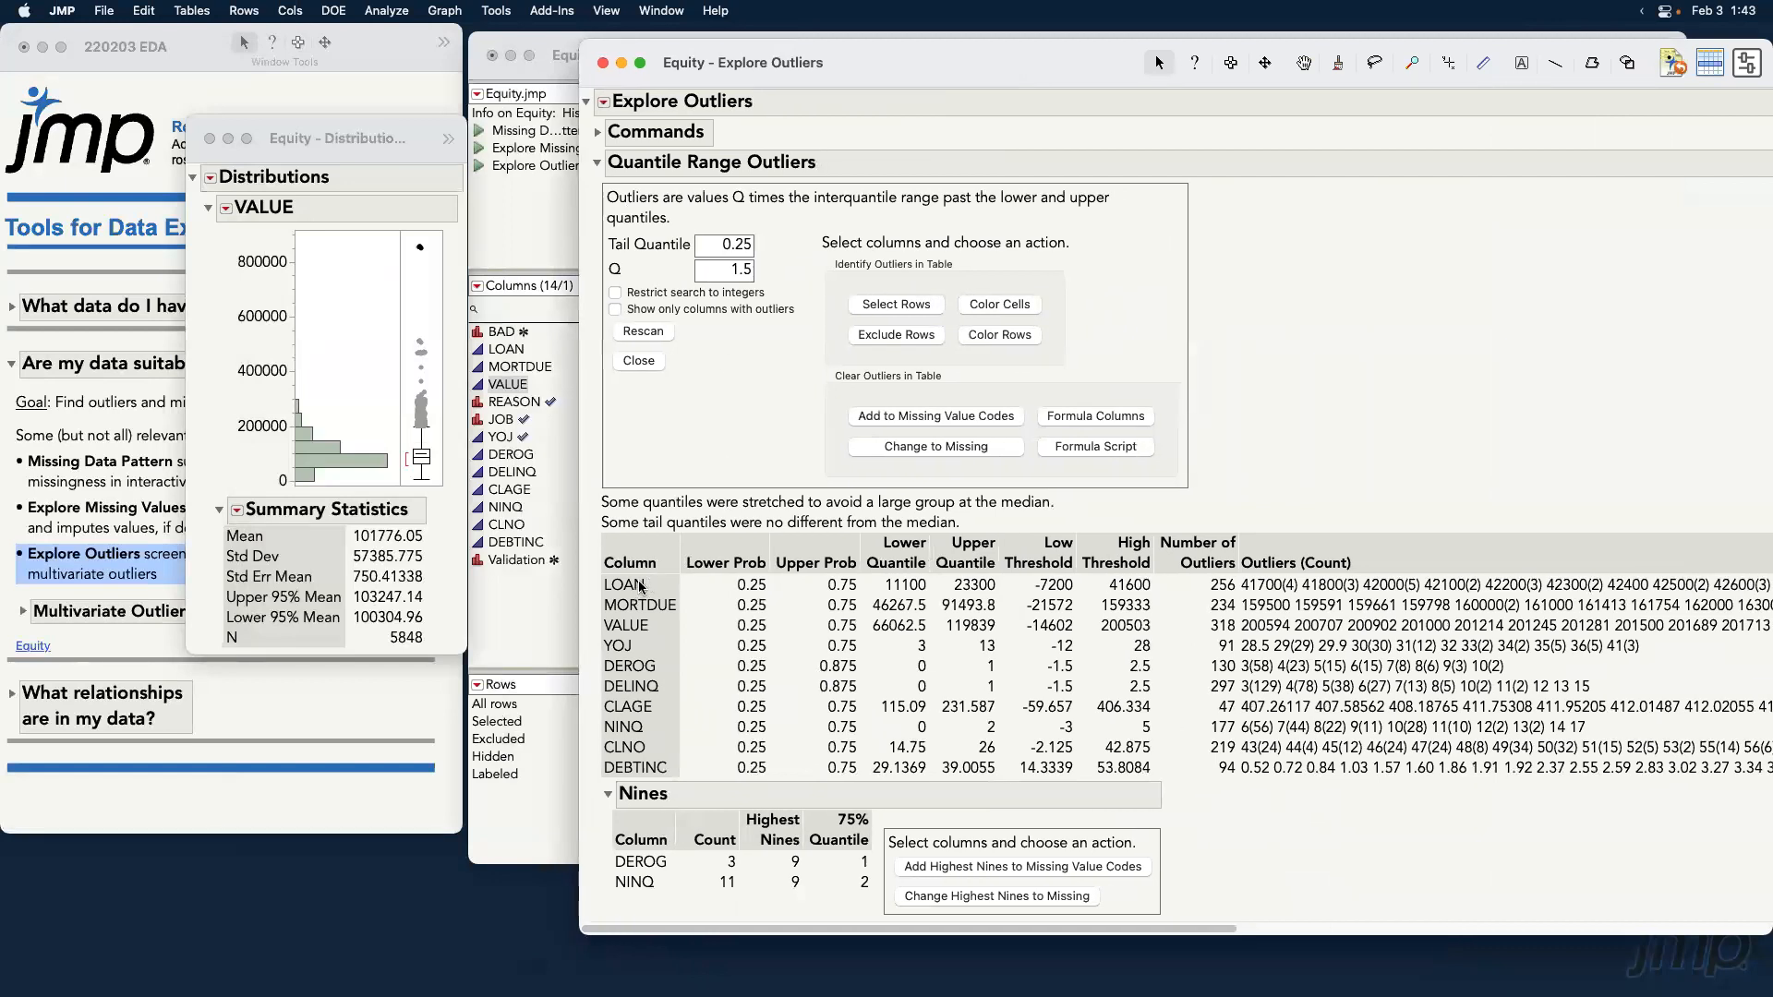
{"action": "left_click", "coordinate": [643, 627]}
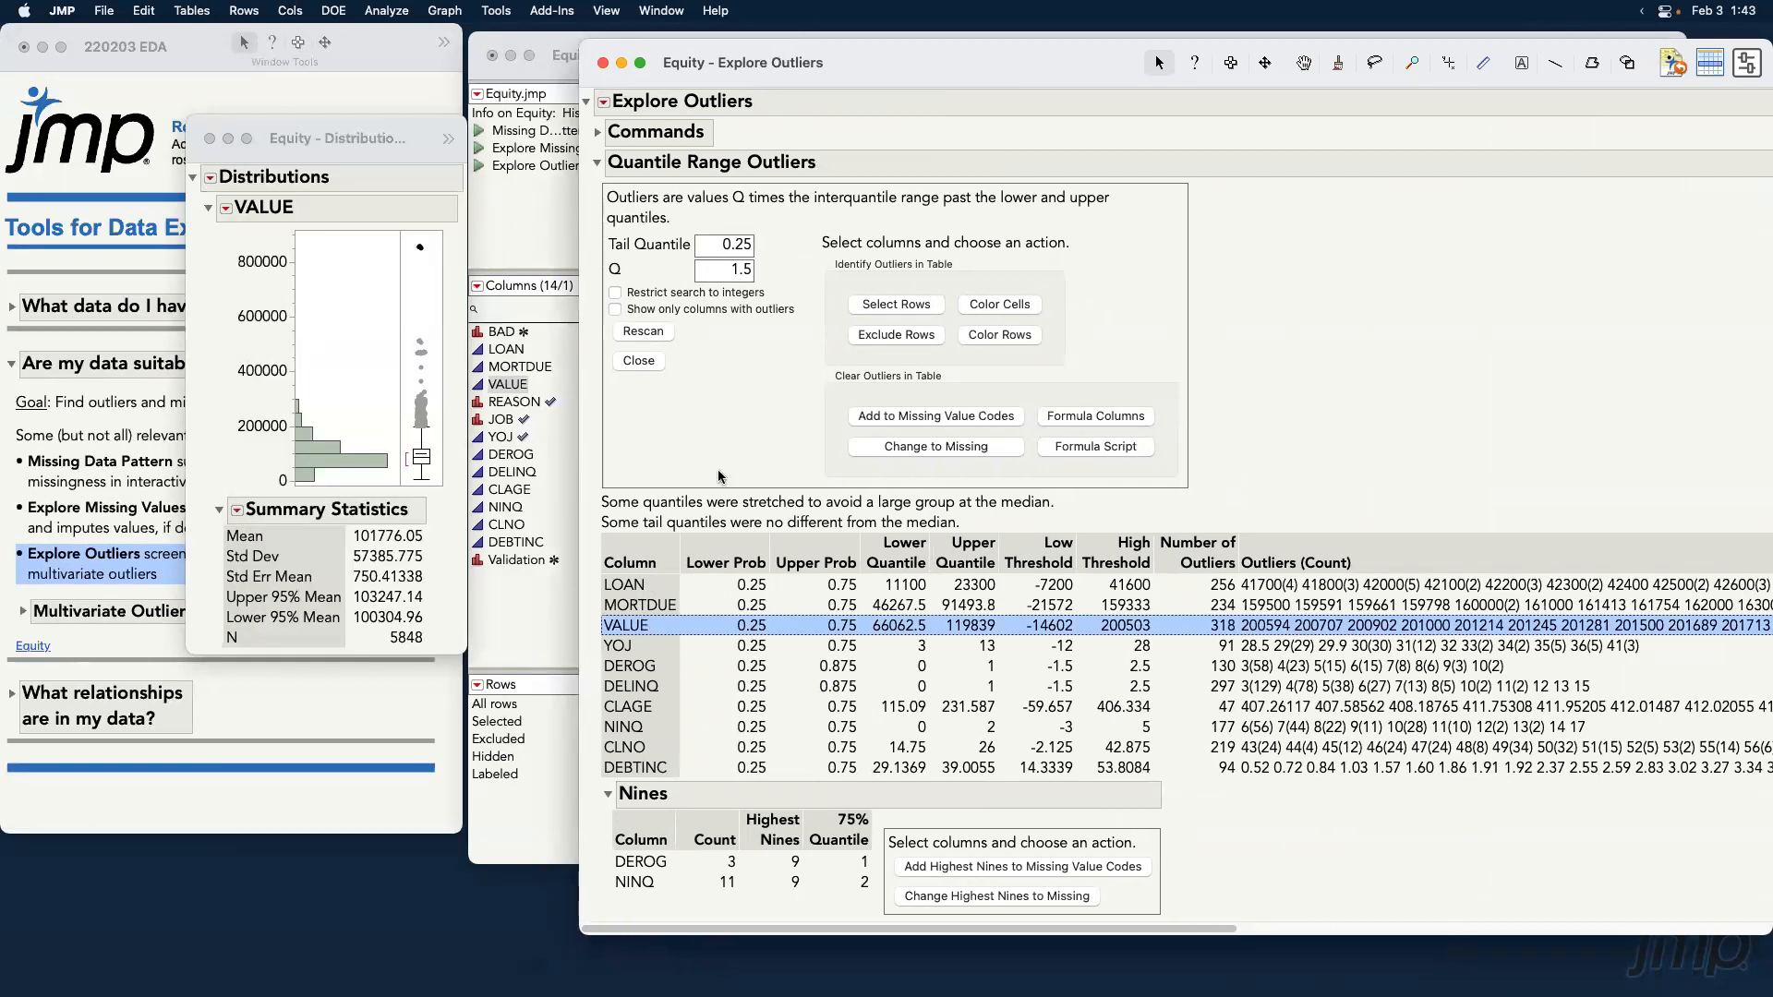
{"action": "left_click", "coordinate": [889, 307]}
Set the tail quantile to 0.1 and Q to 3, and rescan the quantile range outliers.
{"action": "left_click", "coordinate": [734, 245]}
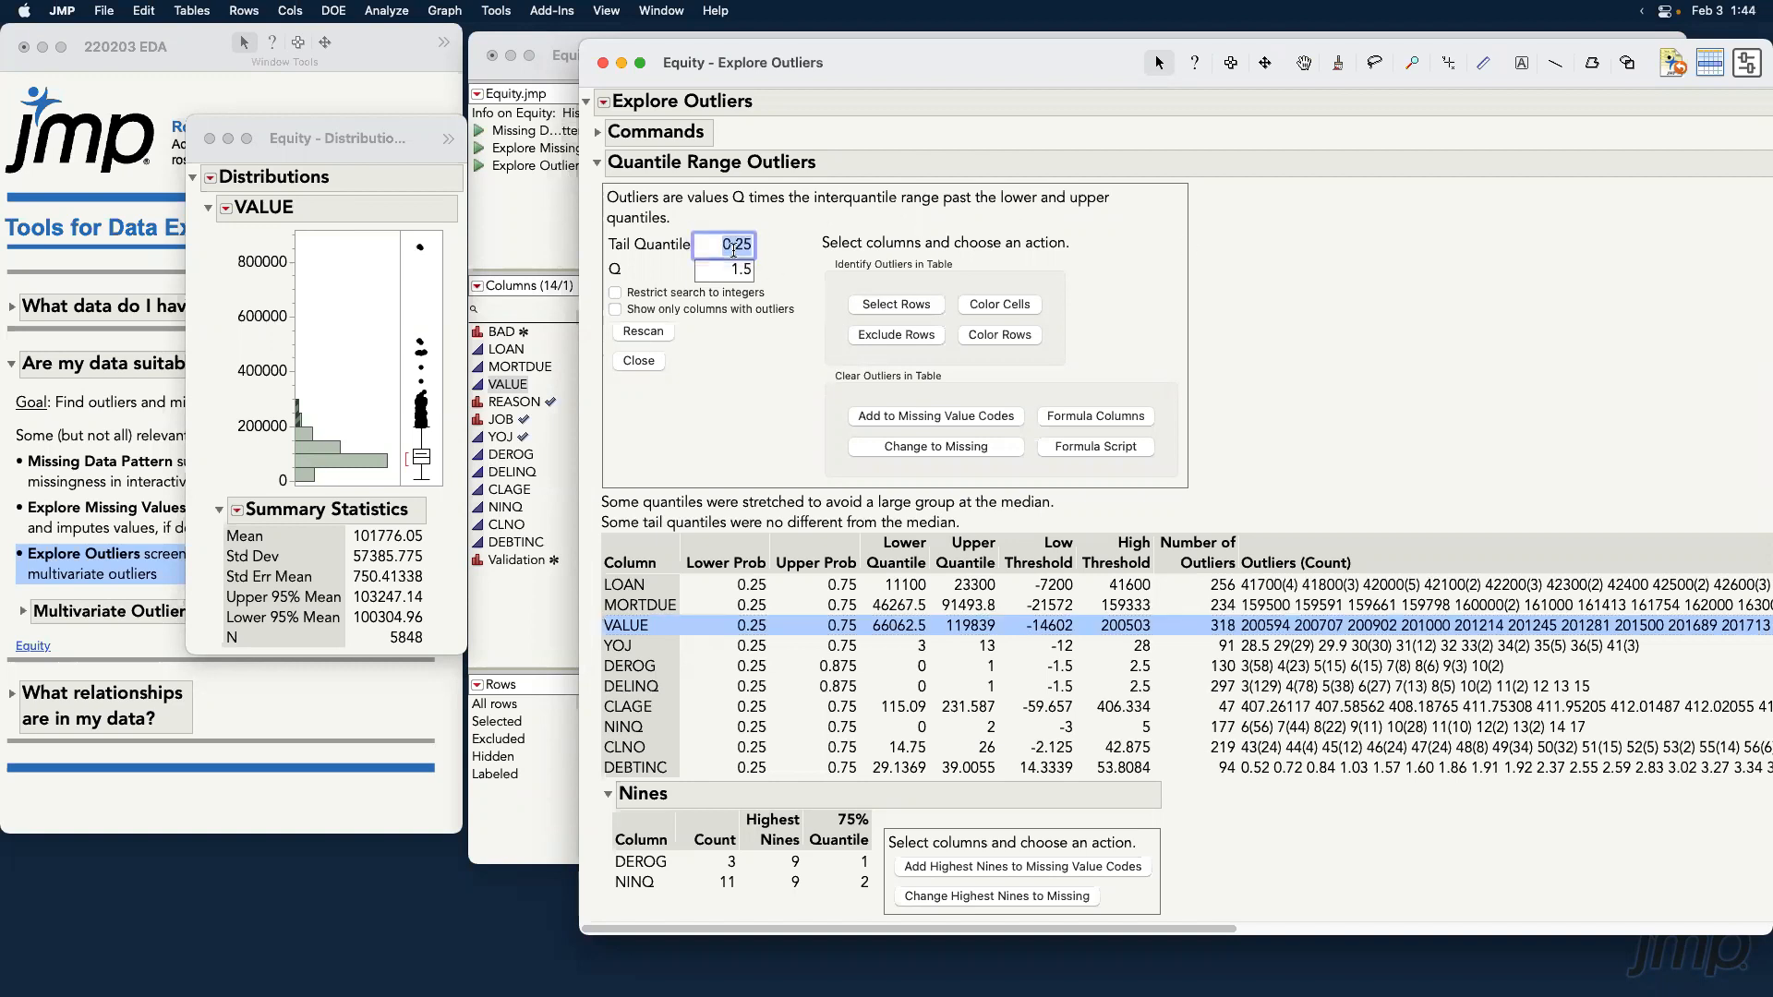
{"action": "type", "text": ".1"}
{"action": "key", "text": "Tab"}
{"action": "type", "text": "3"}
{"action": "left_click", "coordinate": [651, 334]}
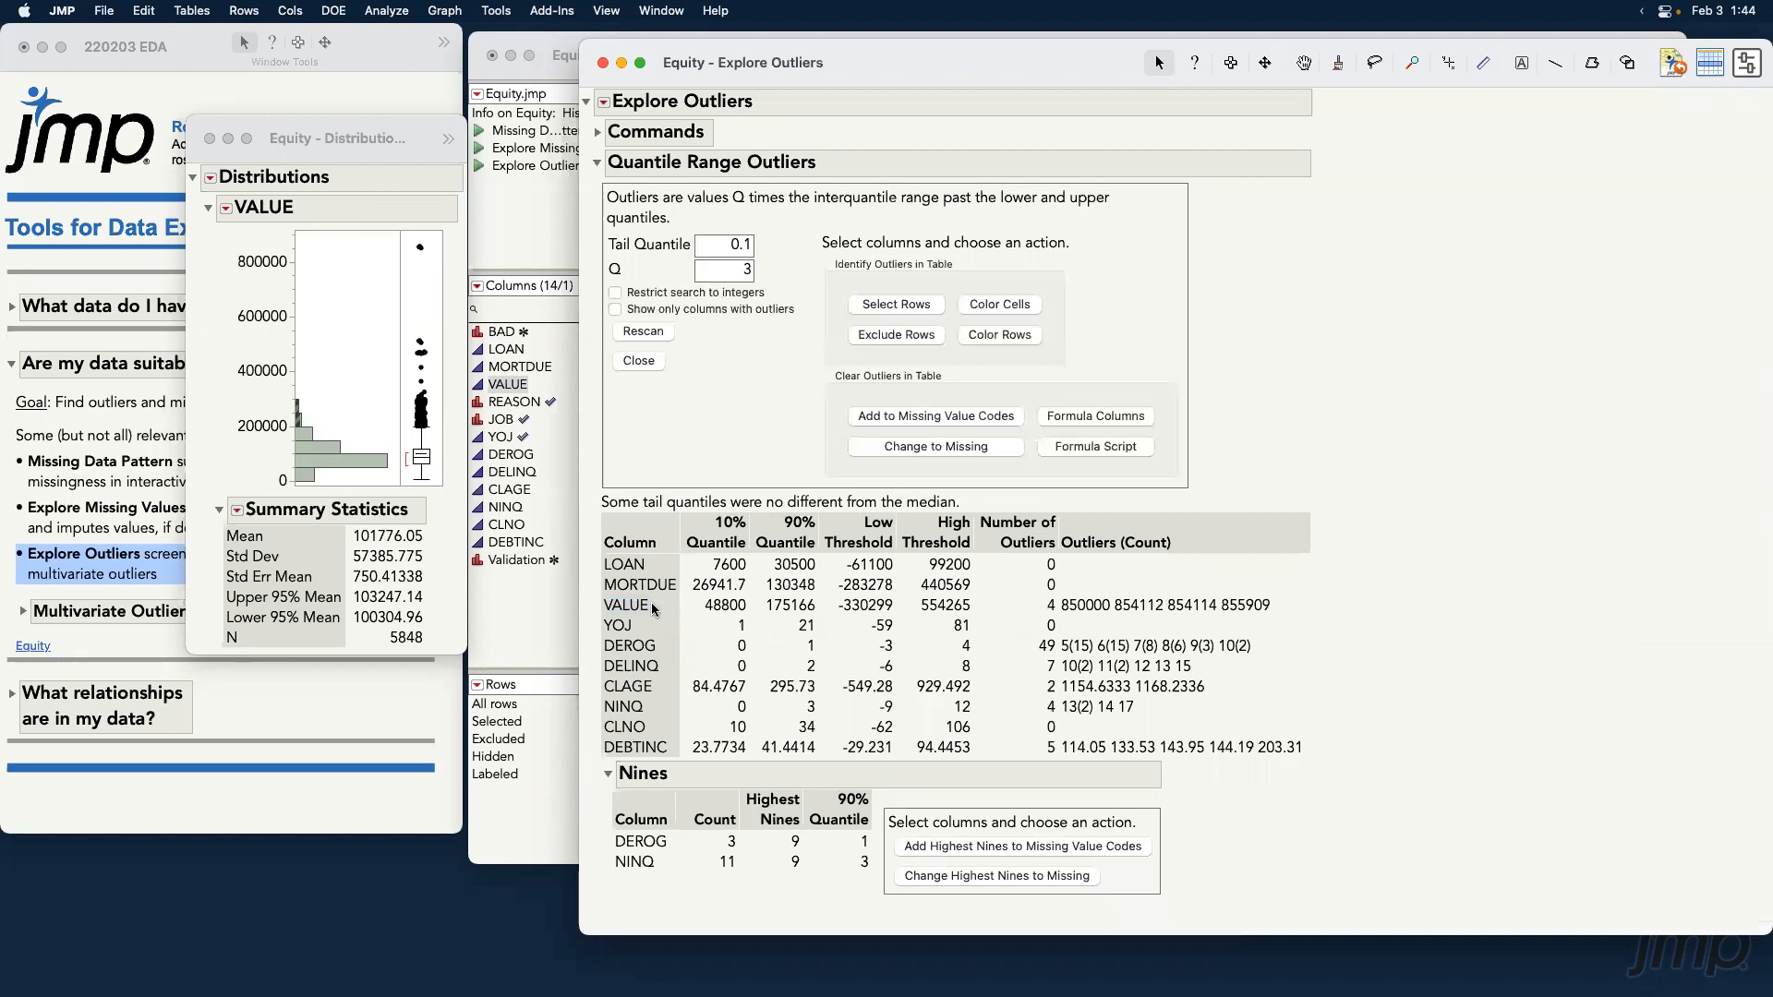
Select the rows with VALUE outliers in the table and color them.
{"action": "left_click", "coordinate": [655, 607]}
{"action": "left_click", "coordinate": [896, 305]}
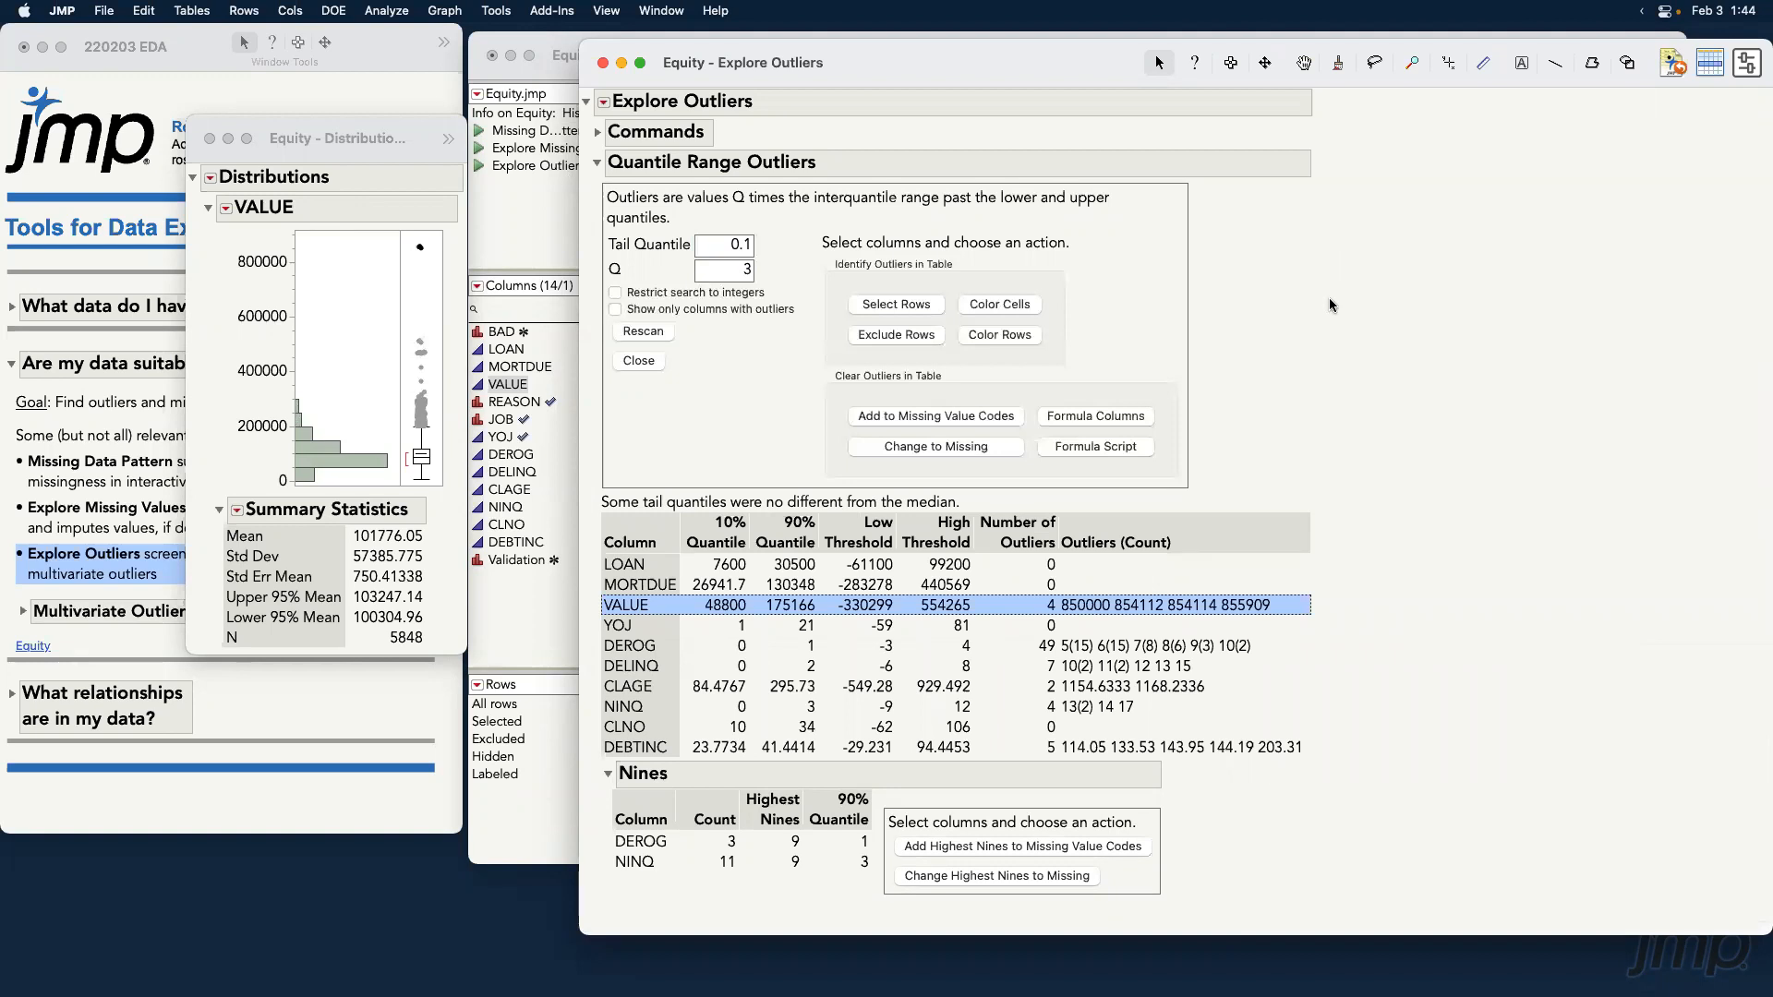
{"action": "left_click", "coordinate": [1023, 337]}
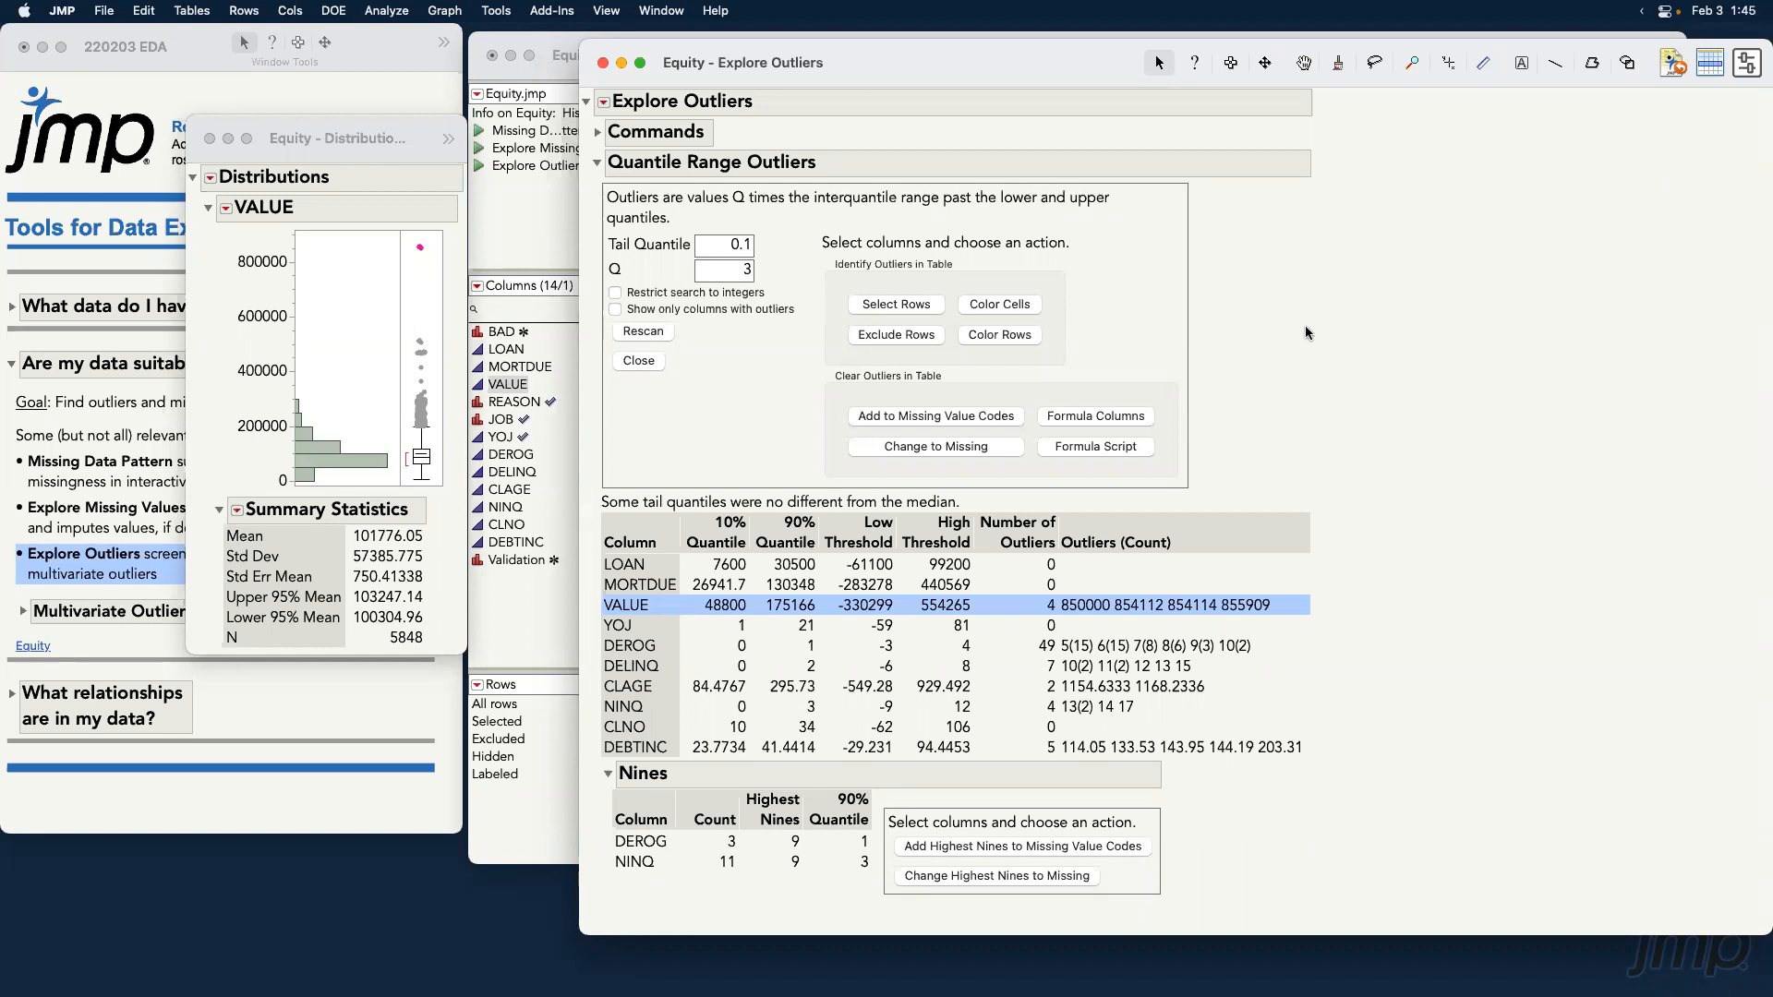
Create a formula column that clears the VALUE outliers, with the suffix Culled and no prefix.
{"action": "mouse_move", "coordinate": [1304, 315]}
{"action": "left_mouse_down"}
{"action": "mouse_move", "coordinate": [1205, 394]}
{"action": "mouse_move", "coordinate": [1155, 406]}
{"action": "left_mouse_up"}
{"action": "left_click", "coordinate": [1135, 421]}
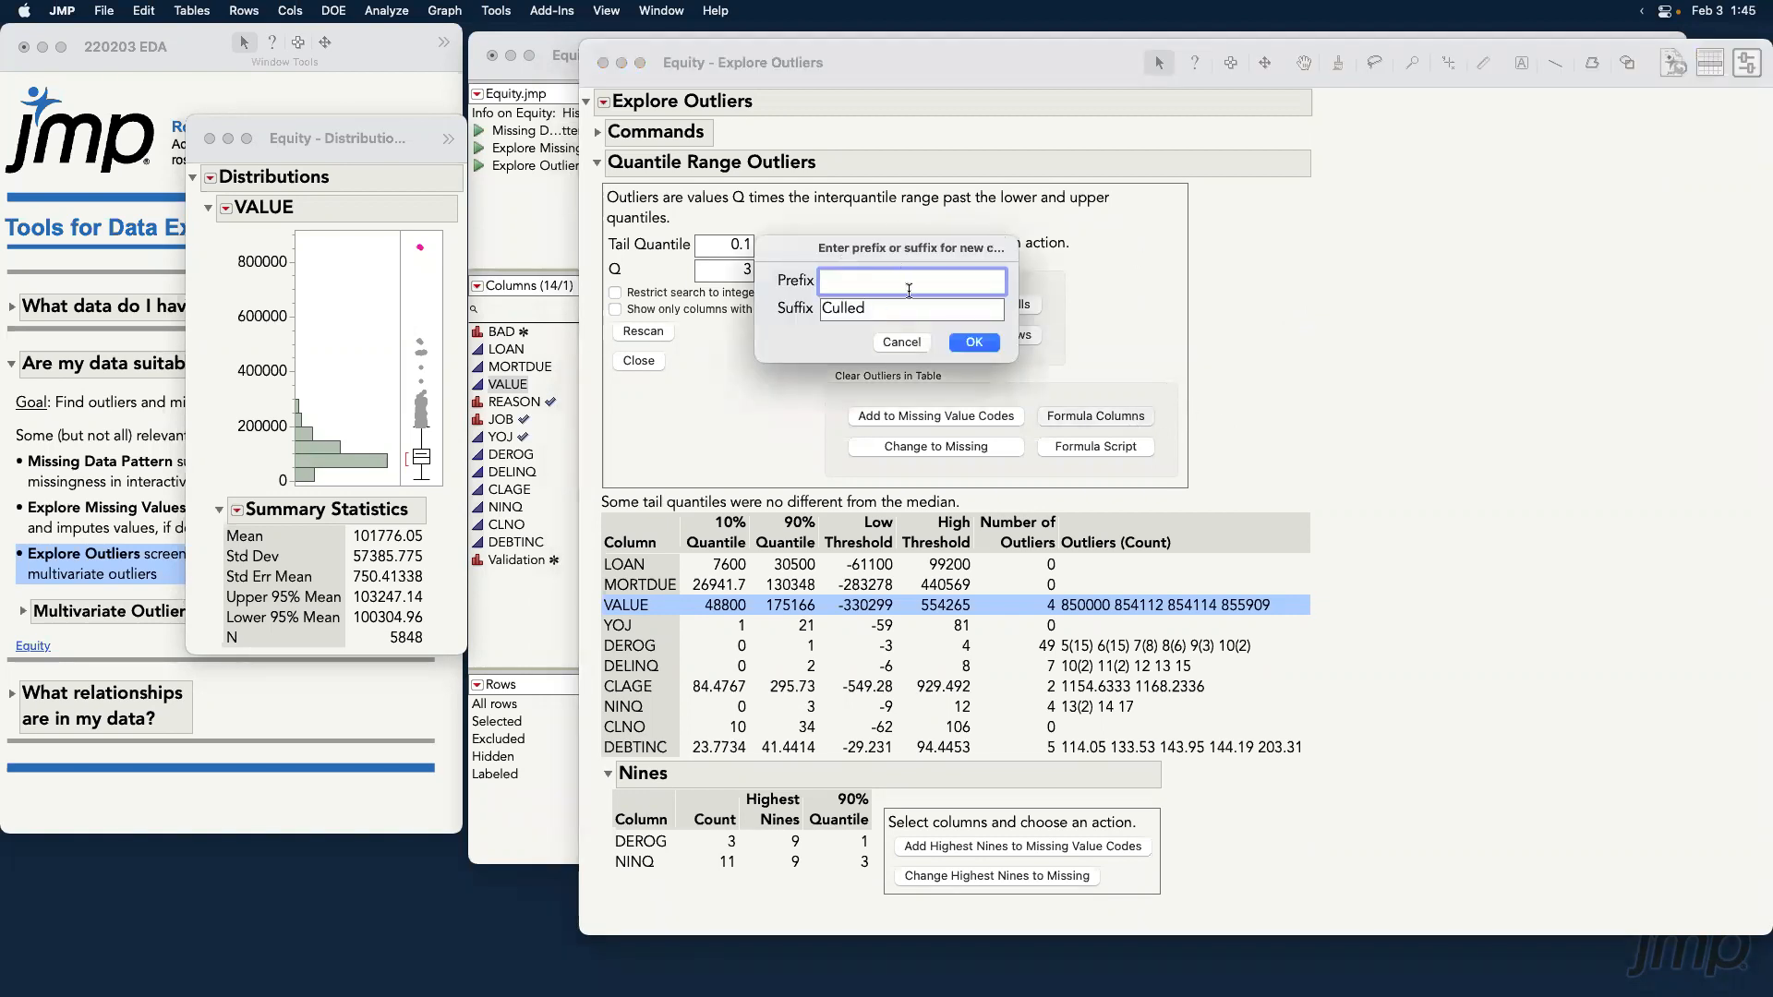
{"action": "left_click", "coordinate": [974, 344]}
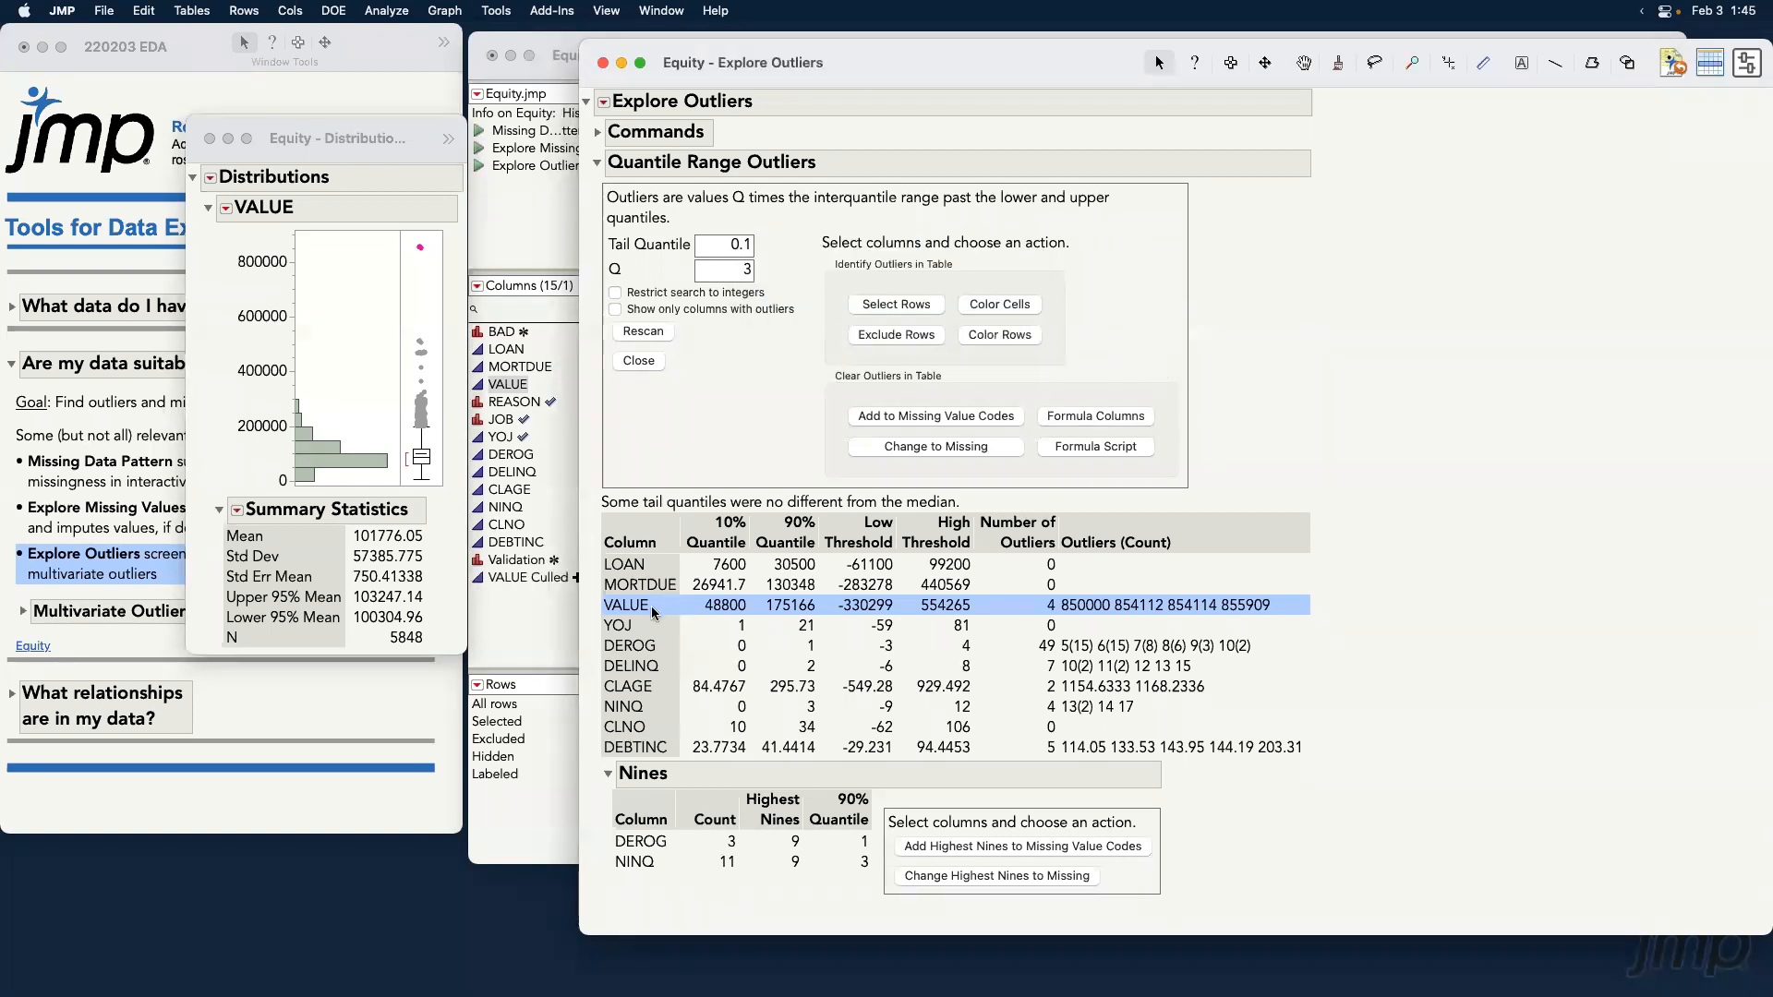
Open the formula of the VALUE Culled column in the Equity table, examine its If condition and both outcomes, and close it without changes.
{"action": "left_click", "coordinate": [557, 57]}
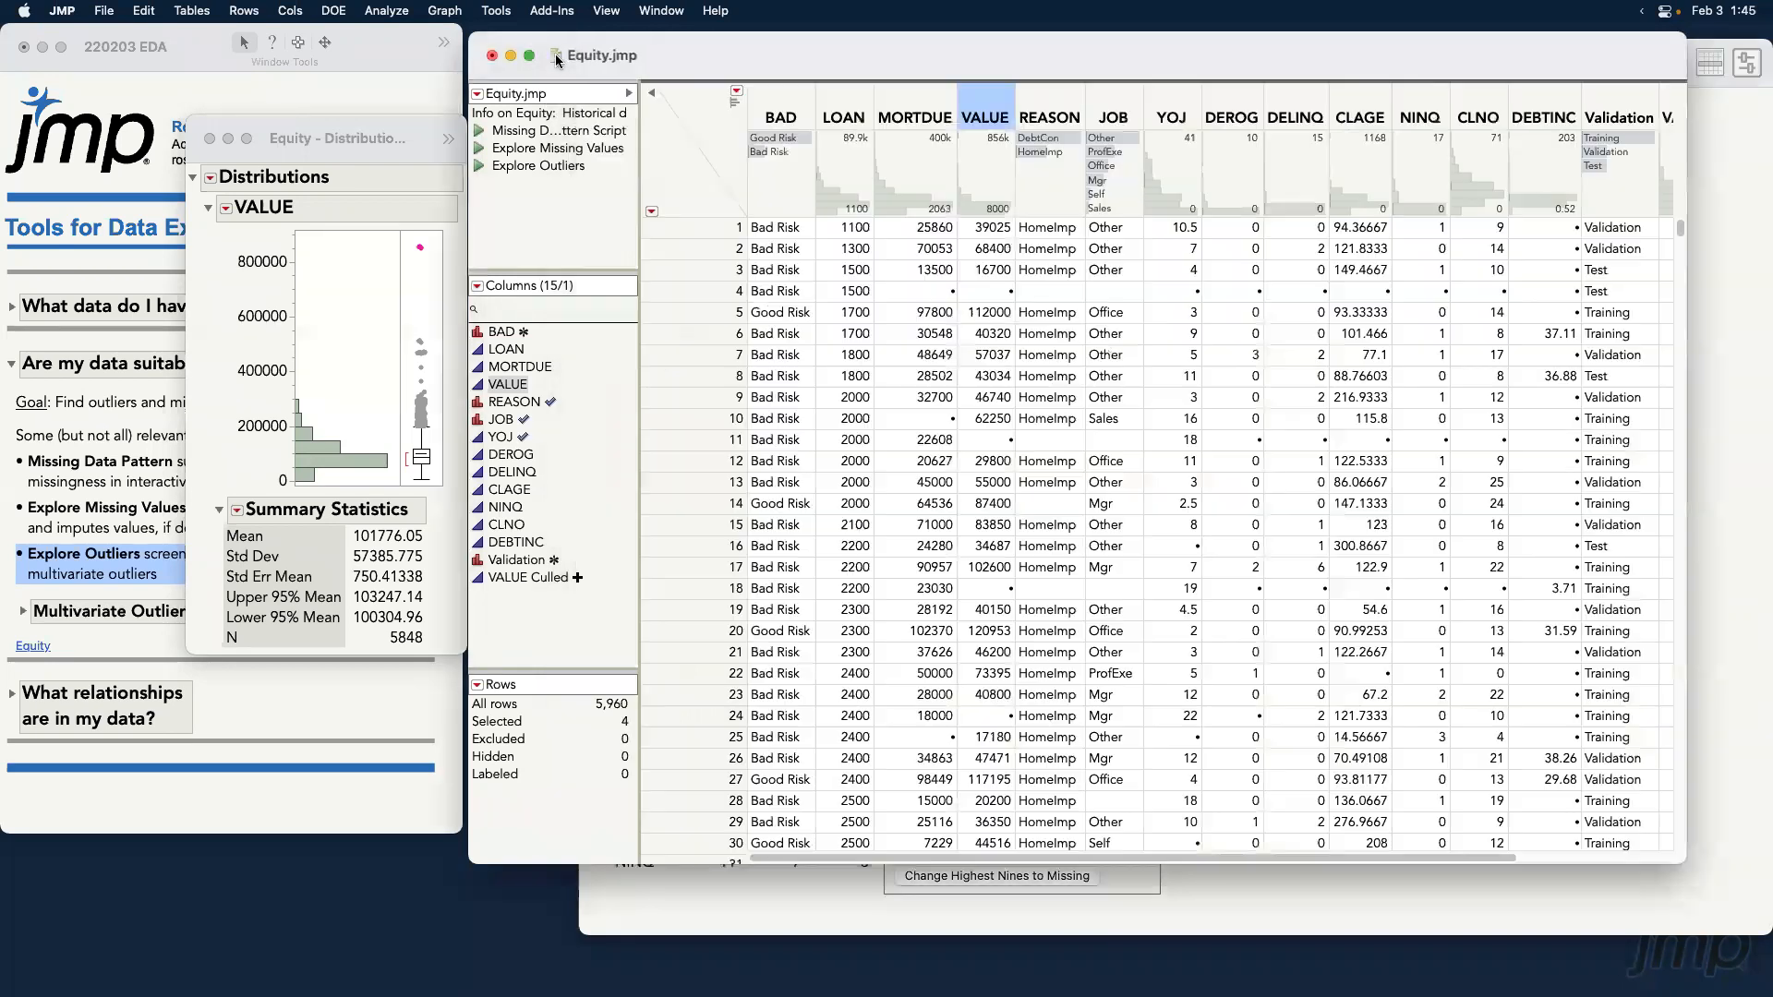
{"action": "left_click_drag", "start_coordinate": [911, 857], "coordinate": [1285, 859]}
{"action": "left_click", "coordinate": [1526, 111]}
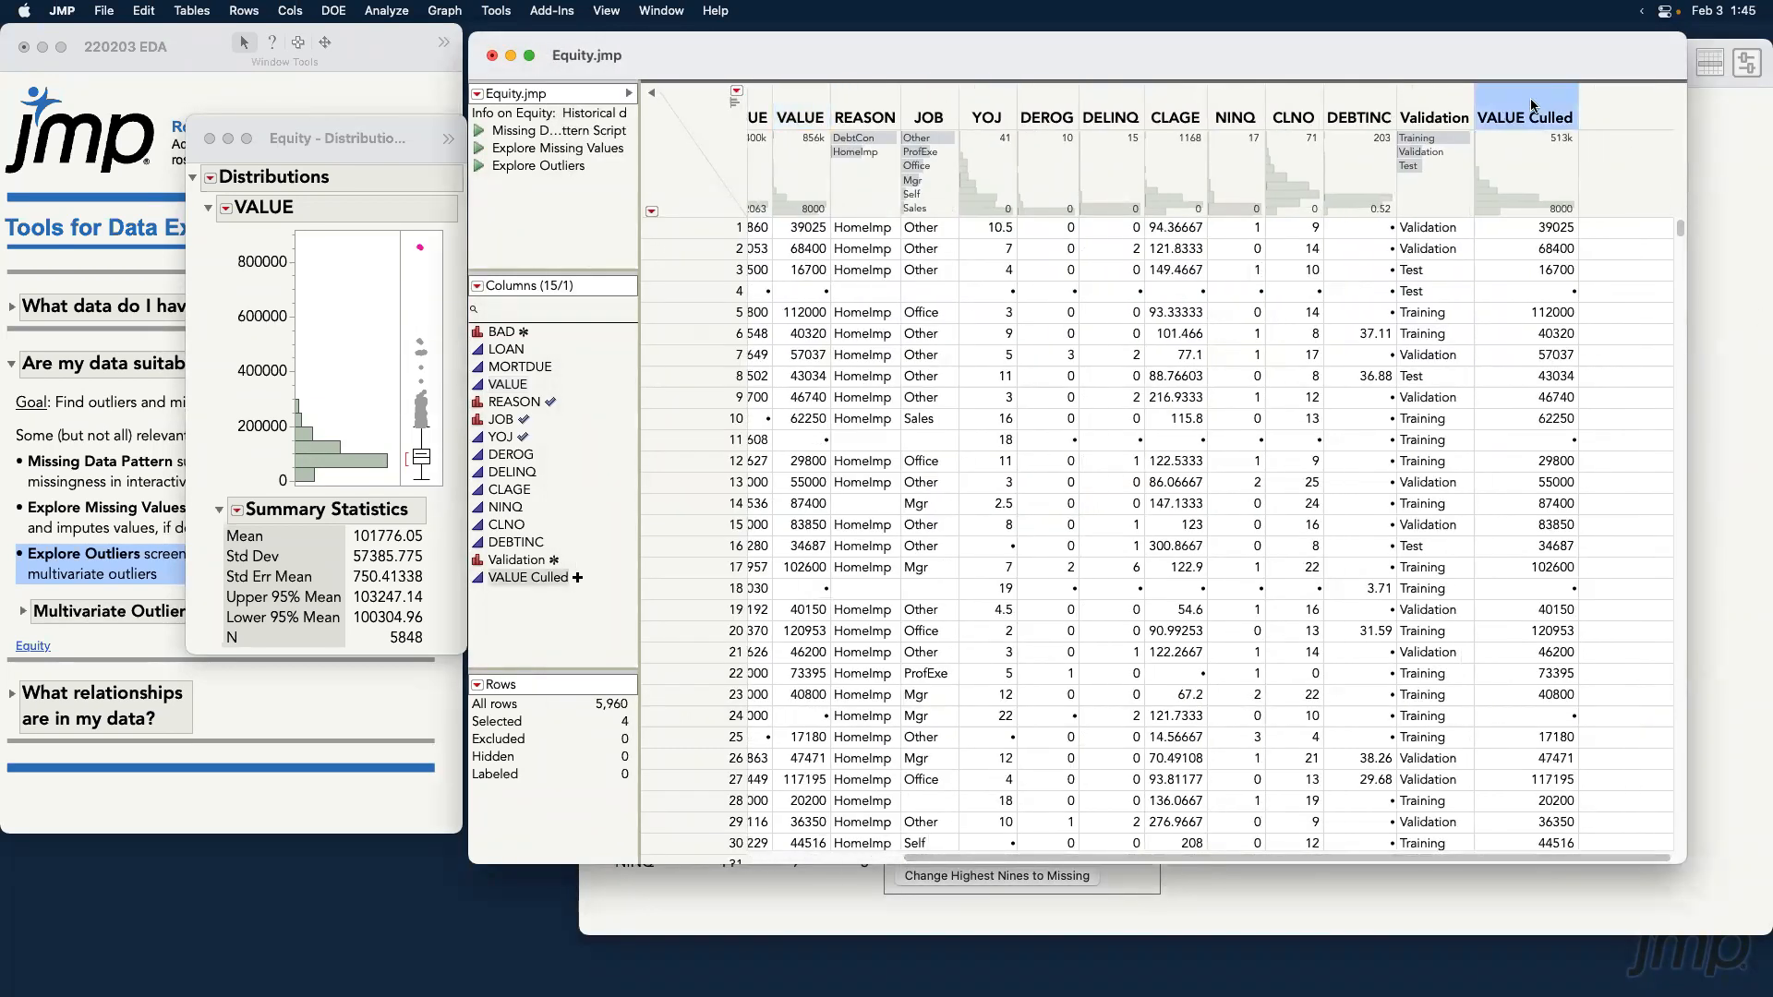
{"action": "right_click", "coordinate": [1531, 104]}
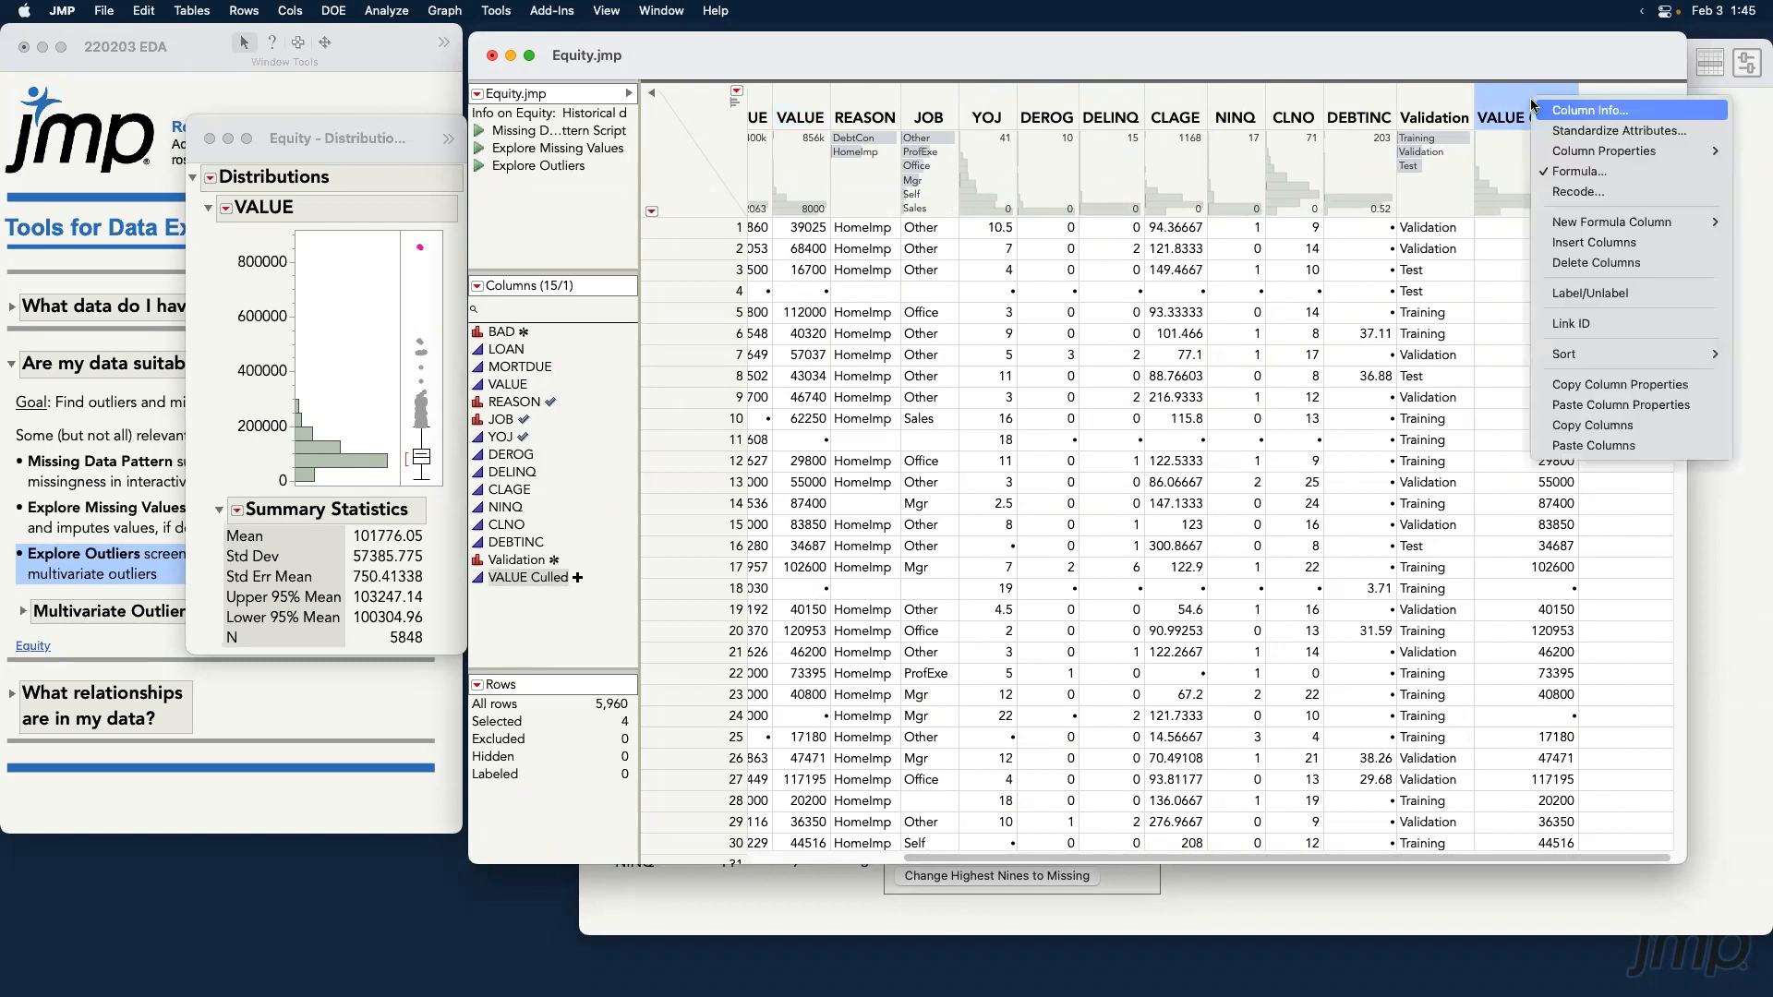
{"action": "left_click", "coordinate": [1620, 172]}
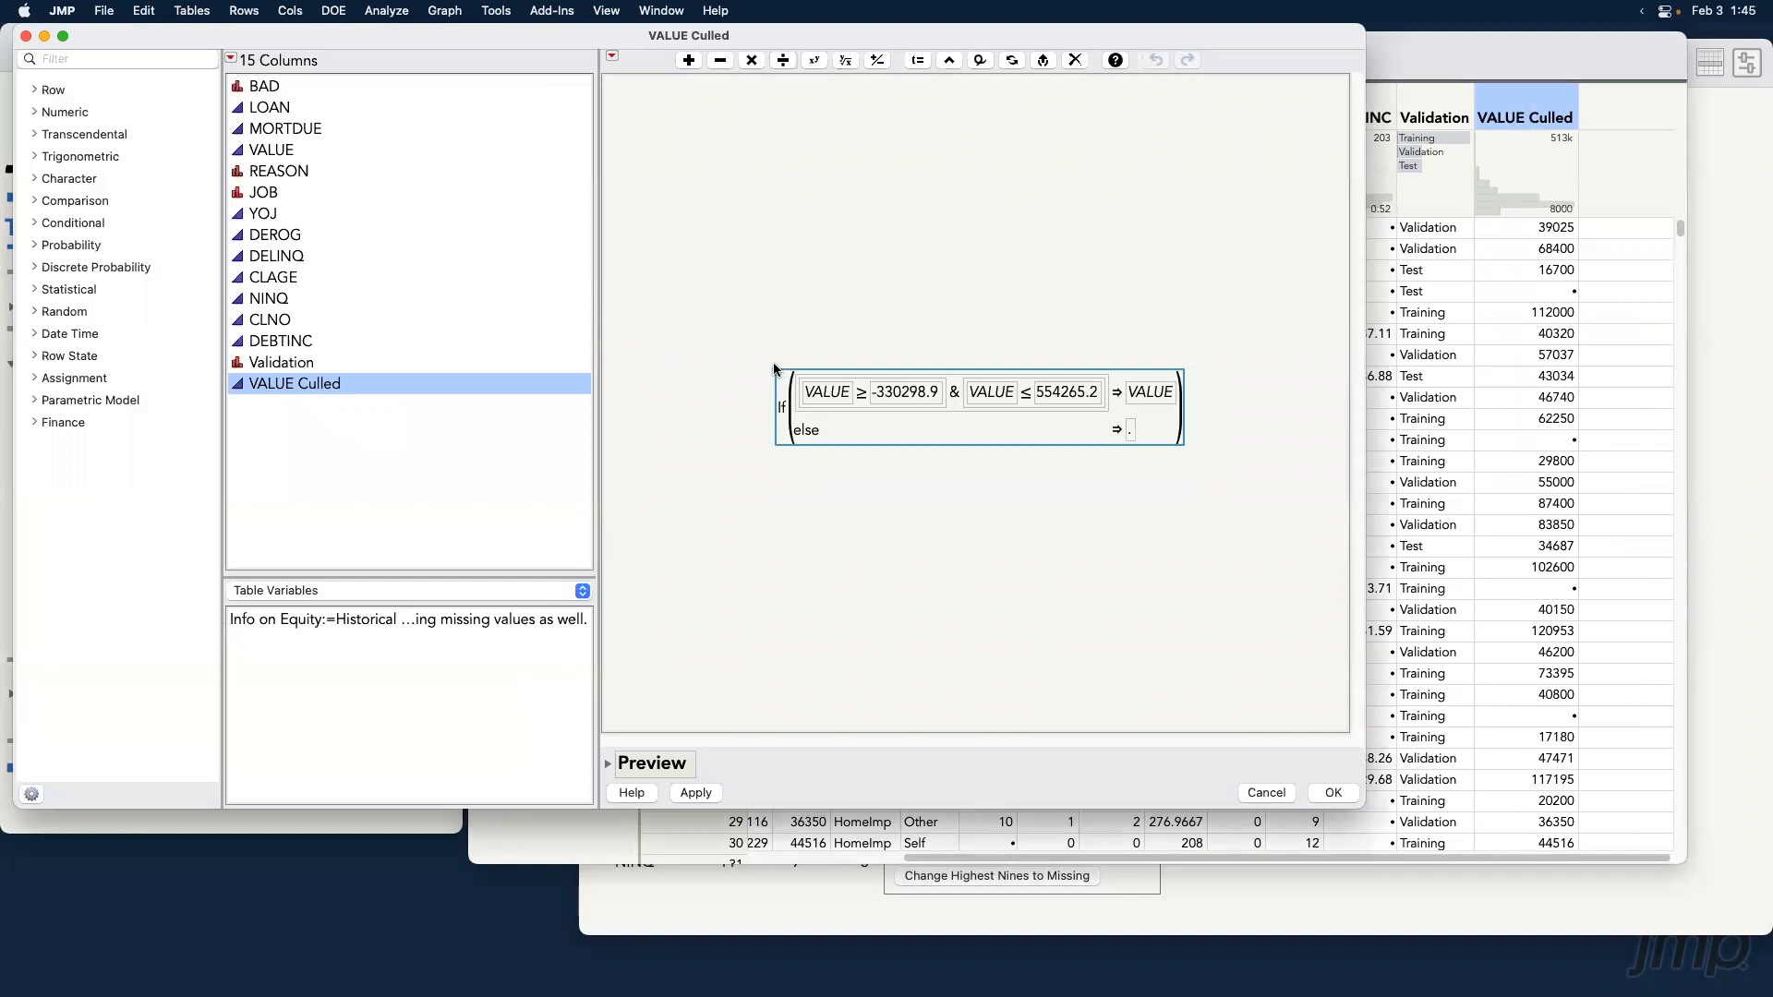
{"action": "left_click_drag", "start_coordinate": [762, 363], "coordinate": [1118, 417]}
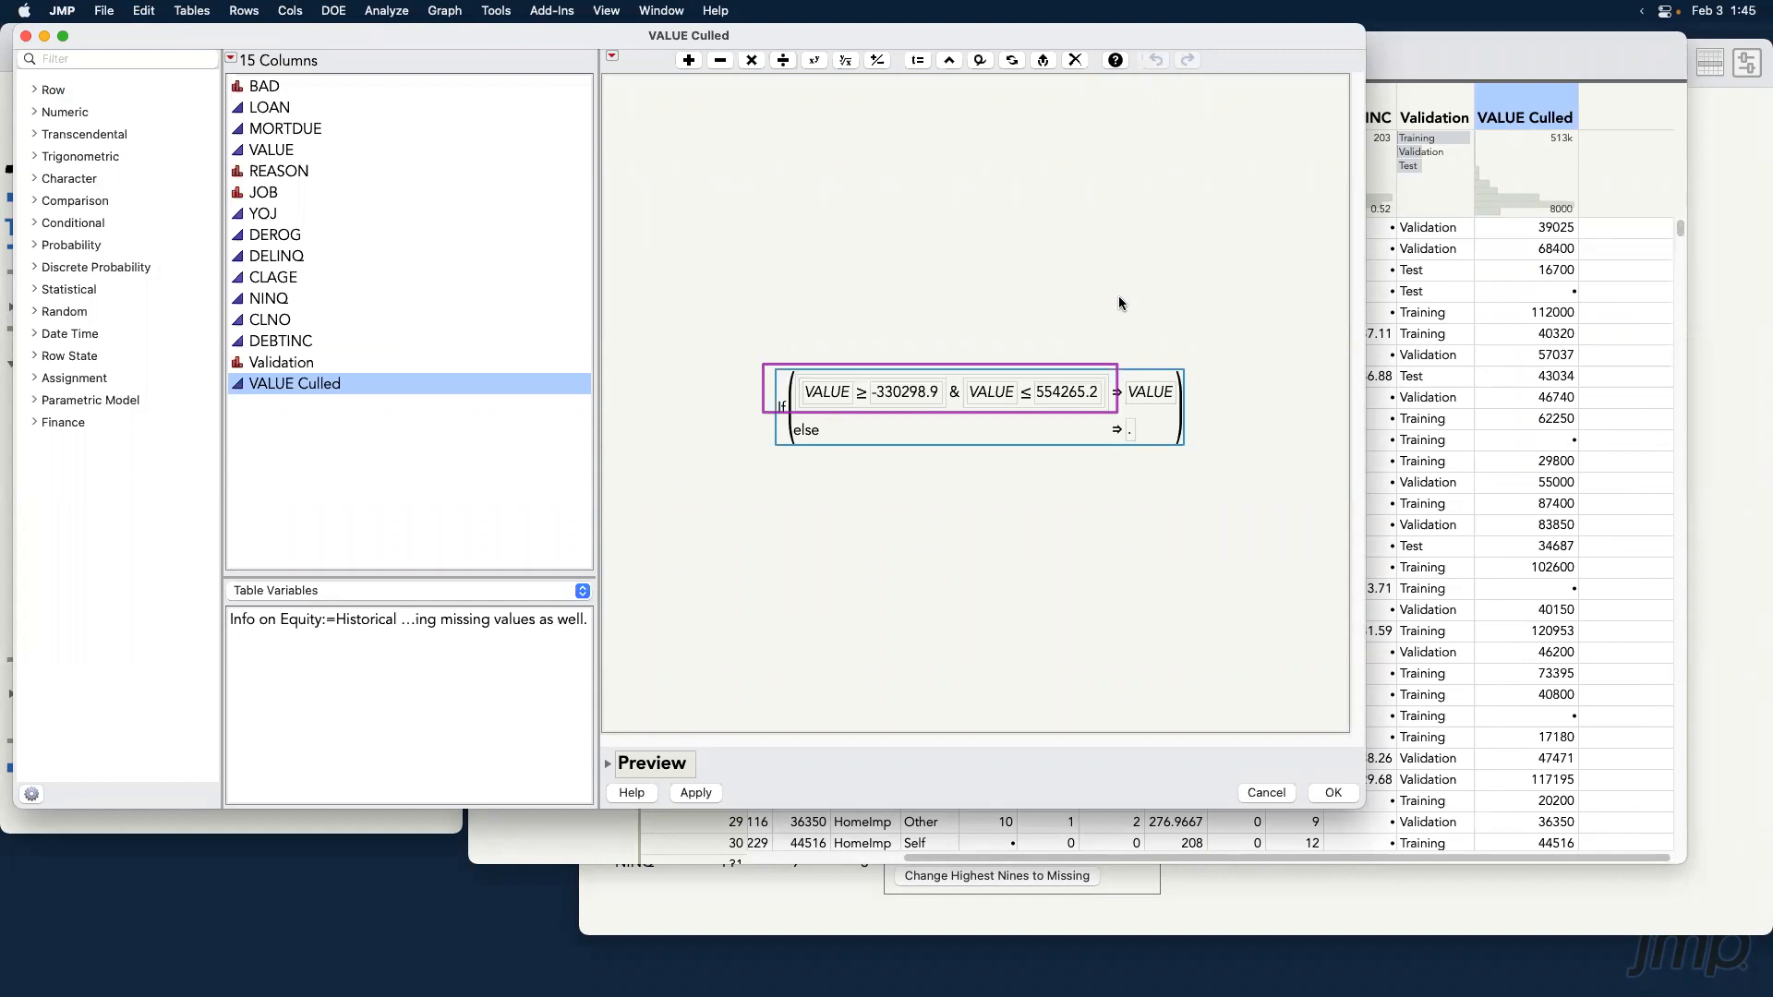
{"action": "left_click", "coordinate": [1143, 338]}
{"action": "left_click_drag", "start_coordinate": [1139, 392], "coordinate": [1179, 414]}
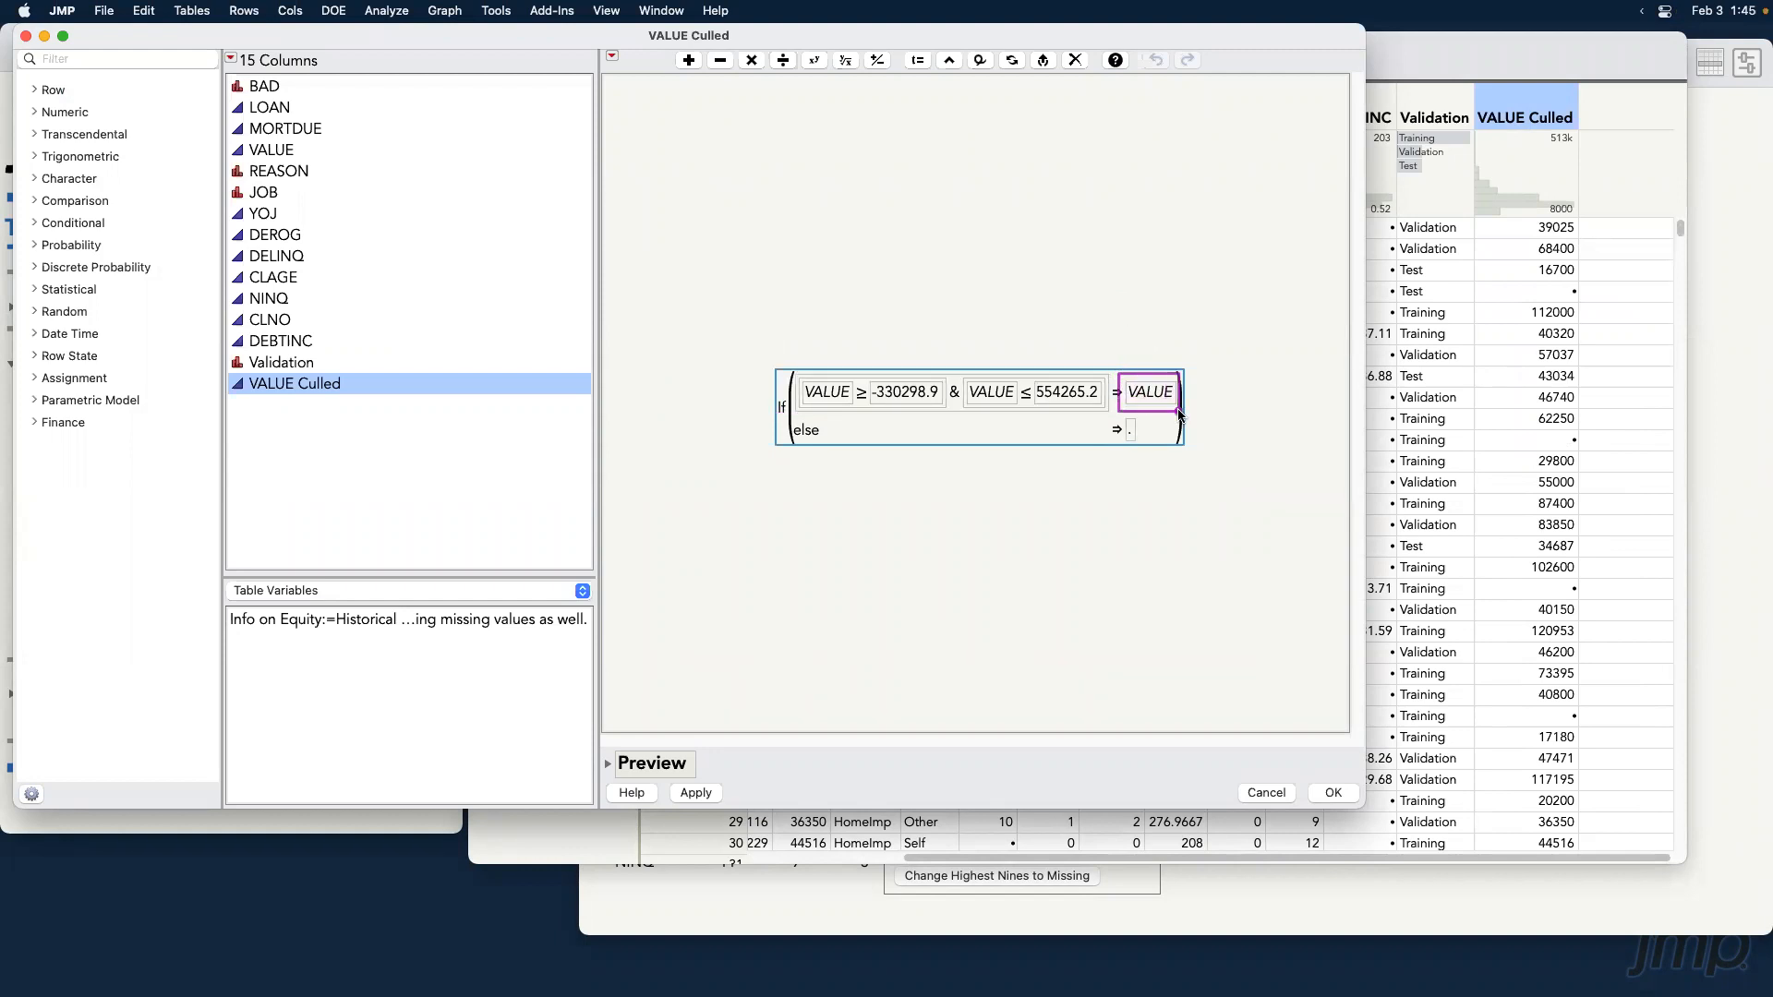
{"action": "key", "text": "super+z"}
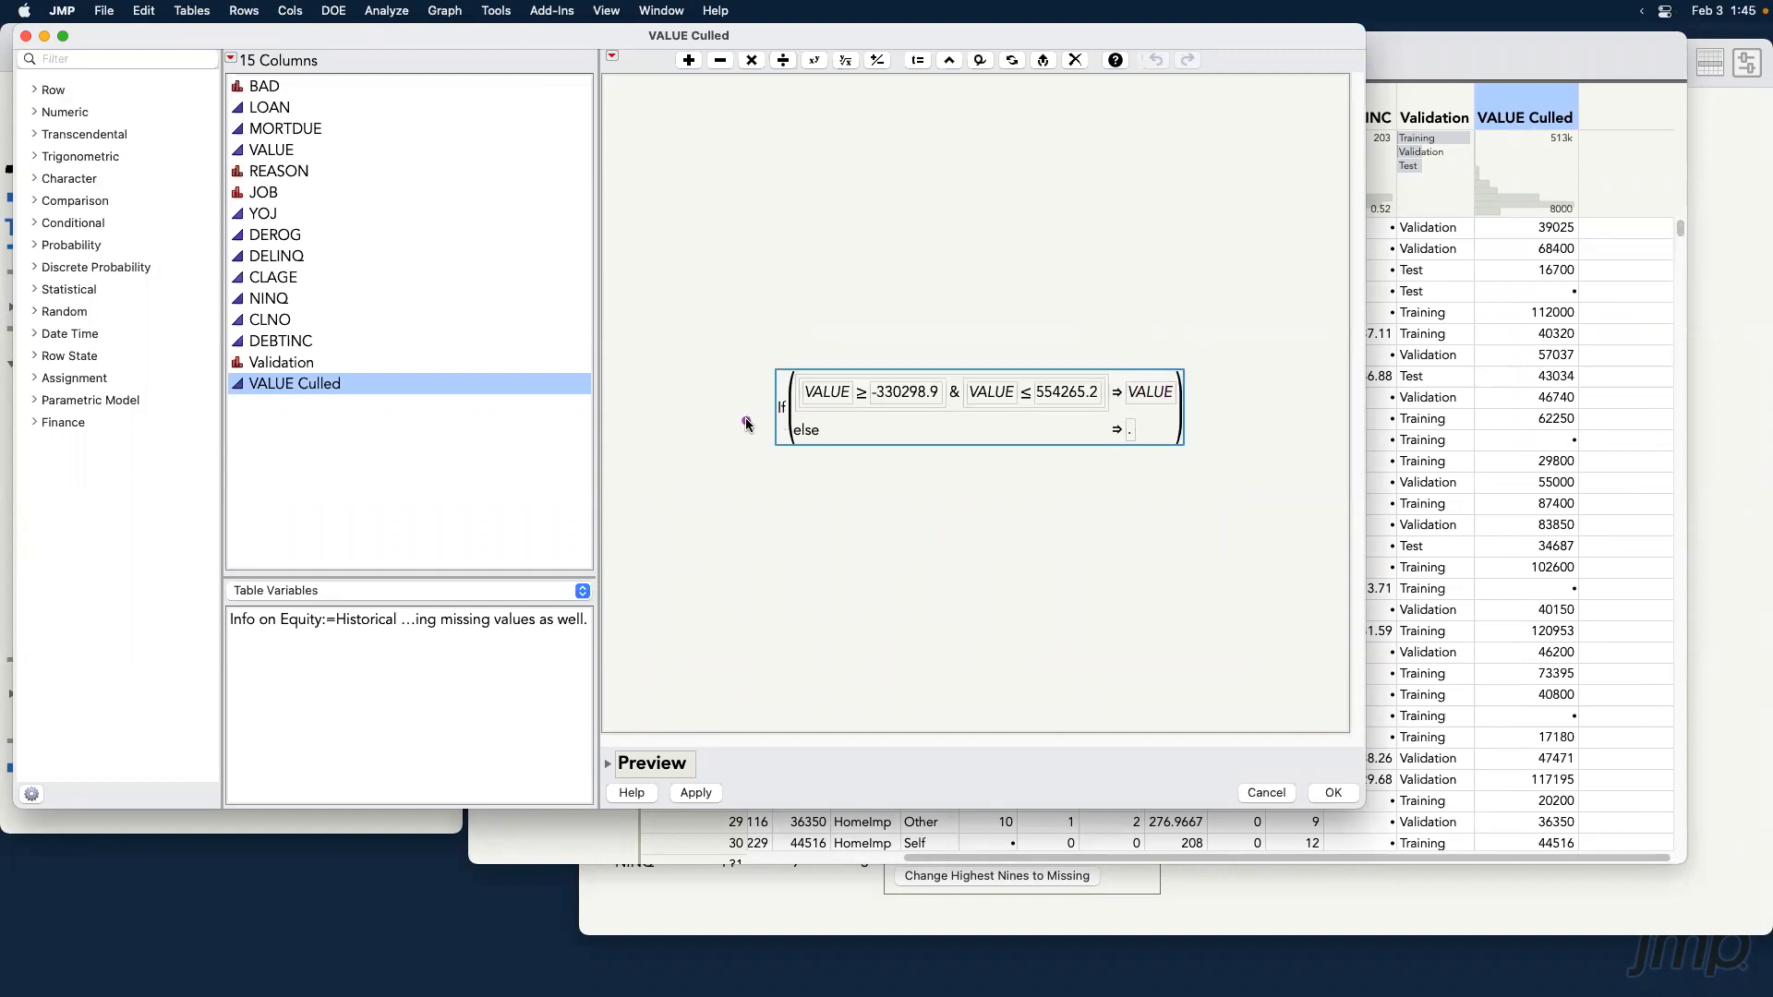
{"action": "left_click_drag", "start_coordinate": [751, 417], "coordinate": [1157, 452]}
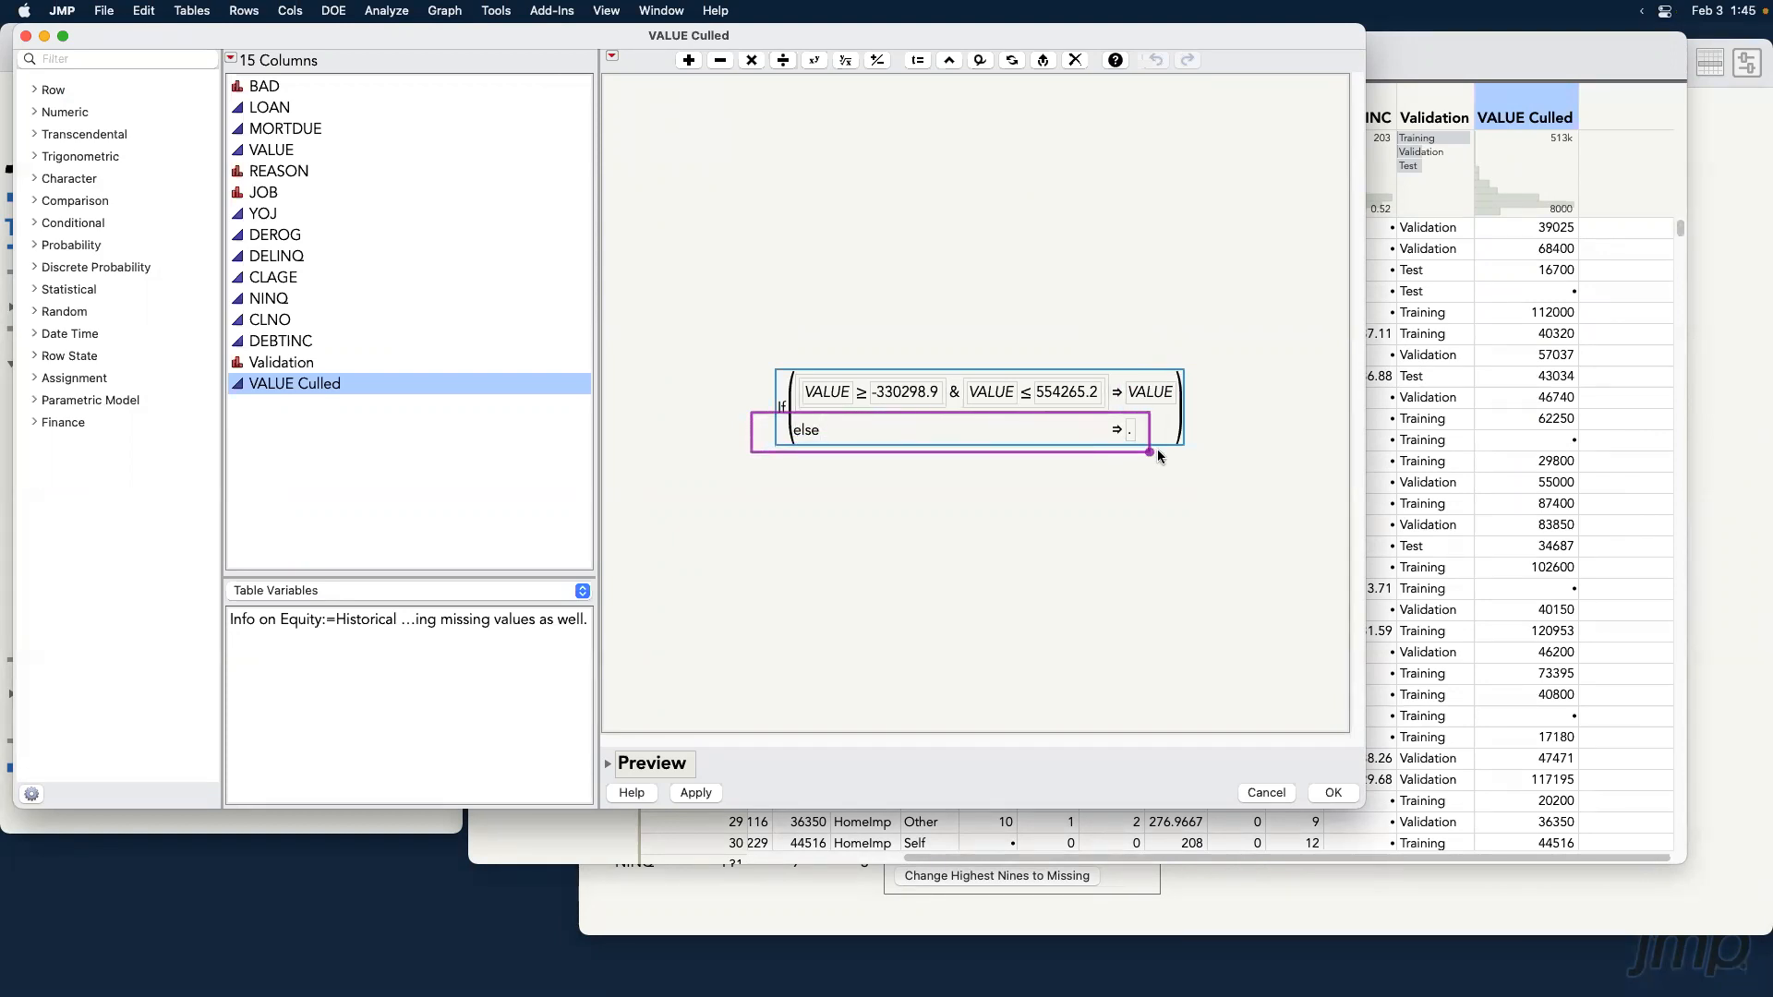
{"action": "key", "text": "Escape"}
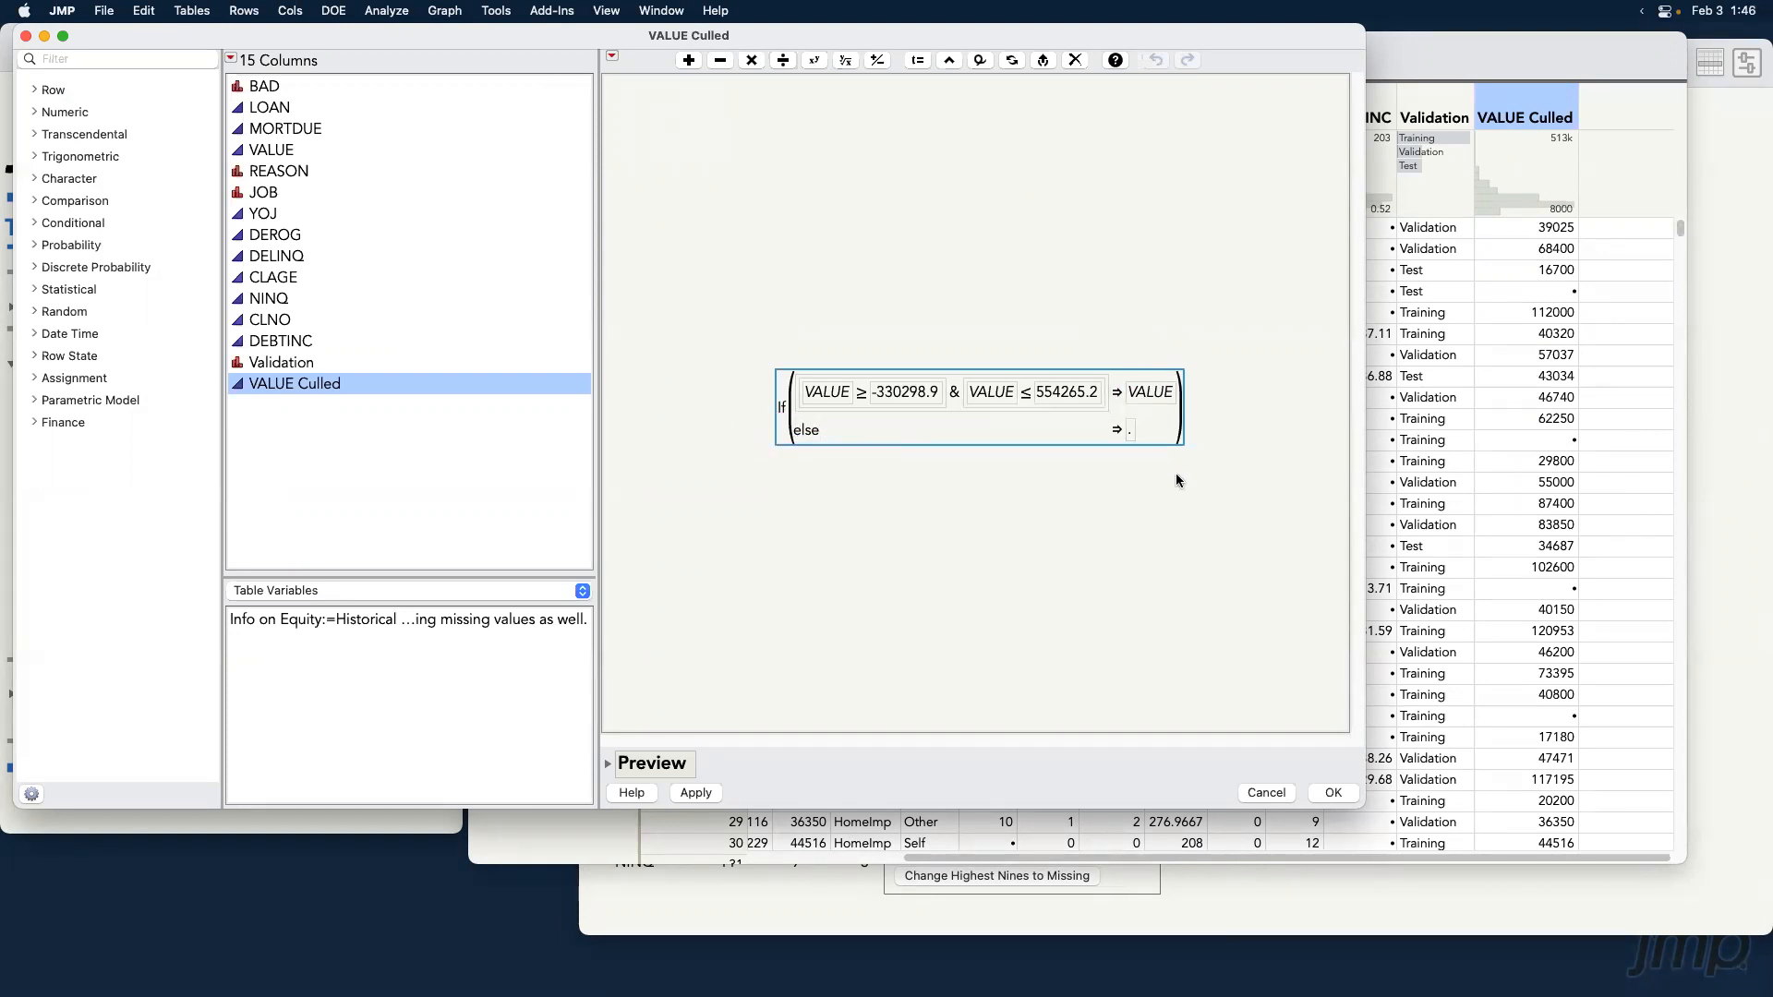
{"action": "left_click", "coordinate": [1266, 790]}
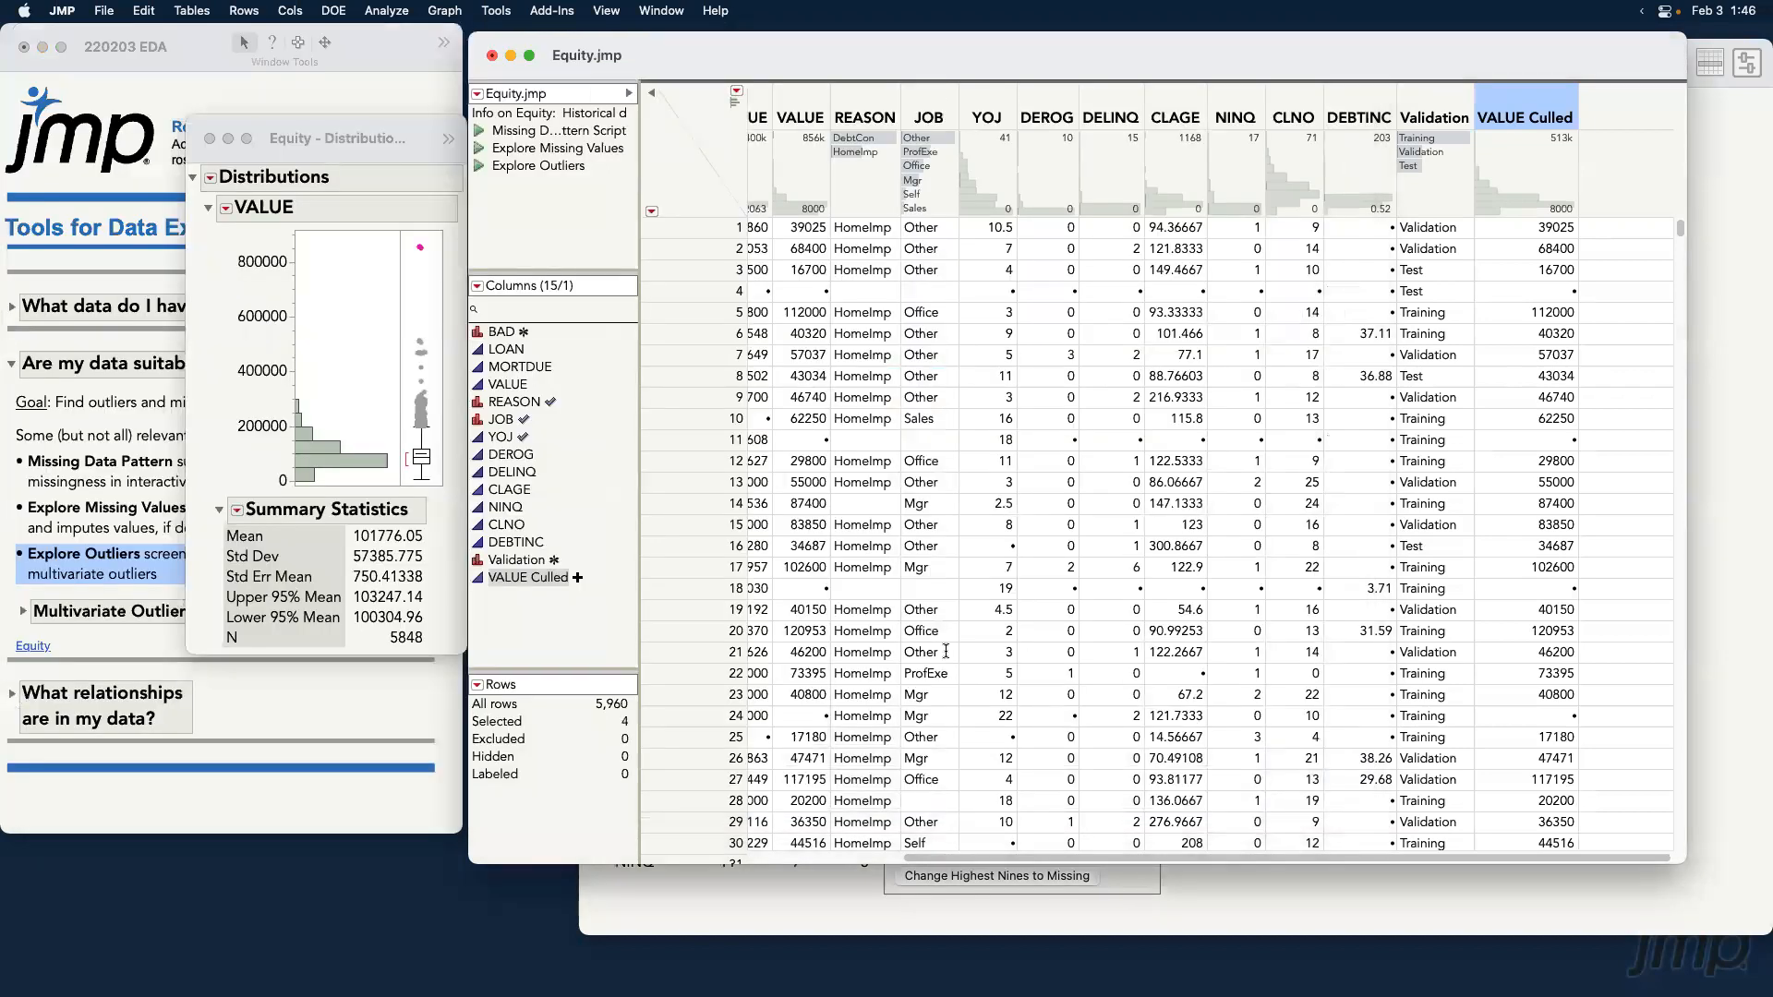
Open a data view of the selected outlier rows, compare their VALUE and VALUE Culled entries, and close the subset.
{"action": "right_click", "coordinate": [496, 721]}
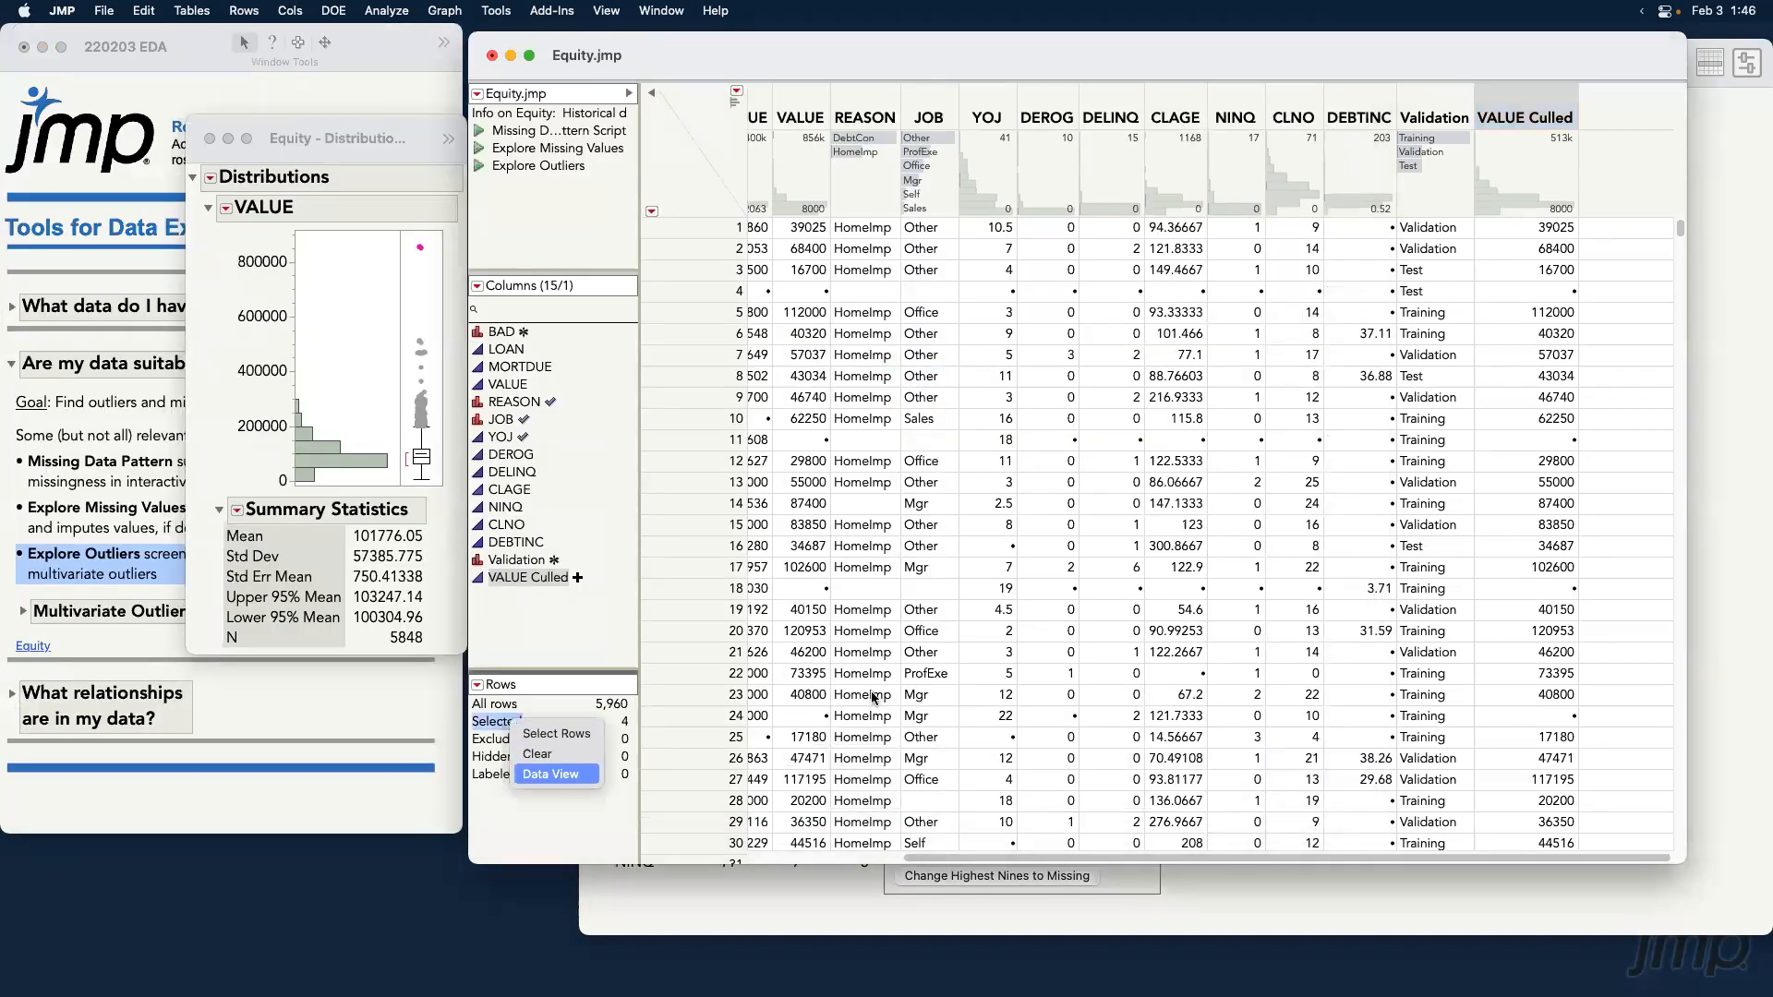
{"action": "left_click", "coordinate": [550, 774]}
{"action": "left_click", "coordinate": [558, 110]}
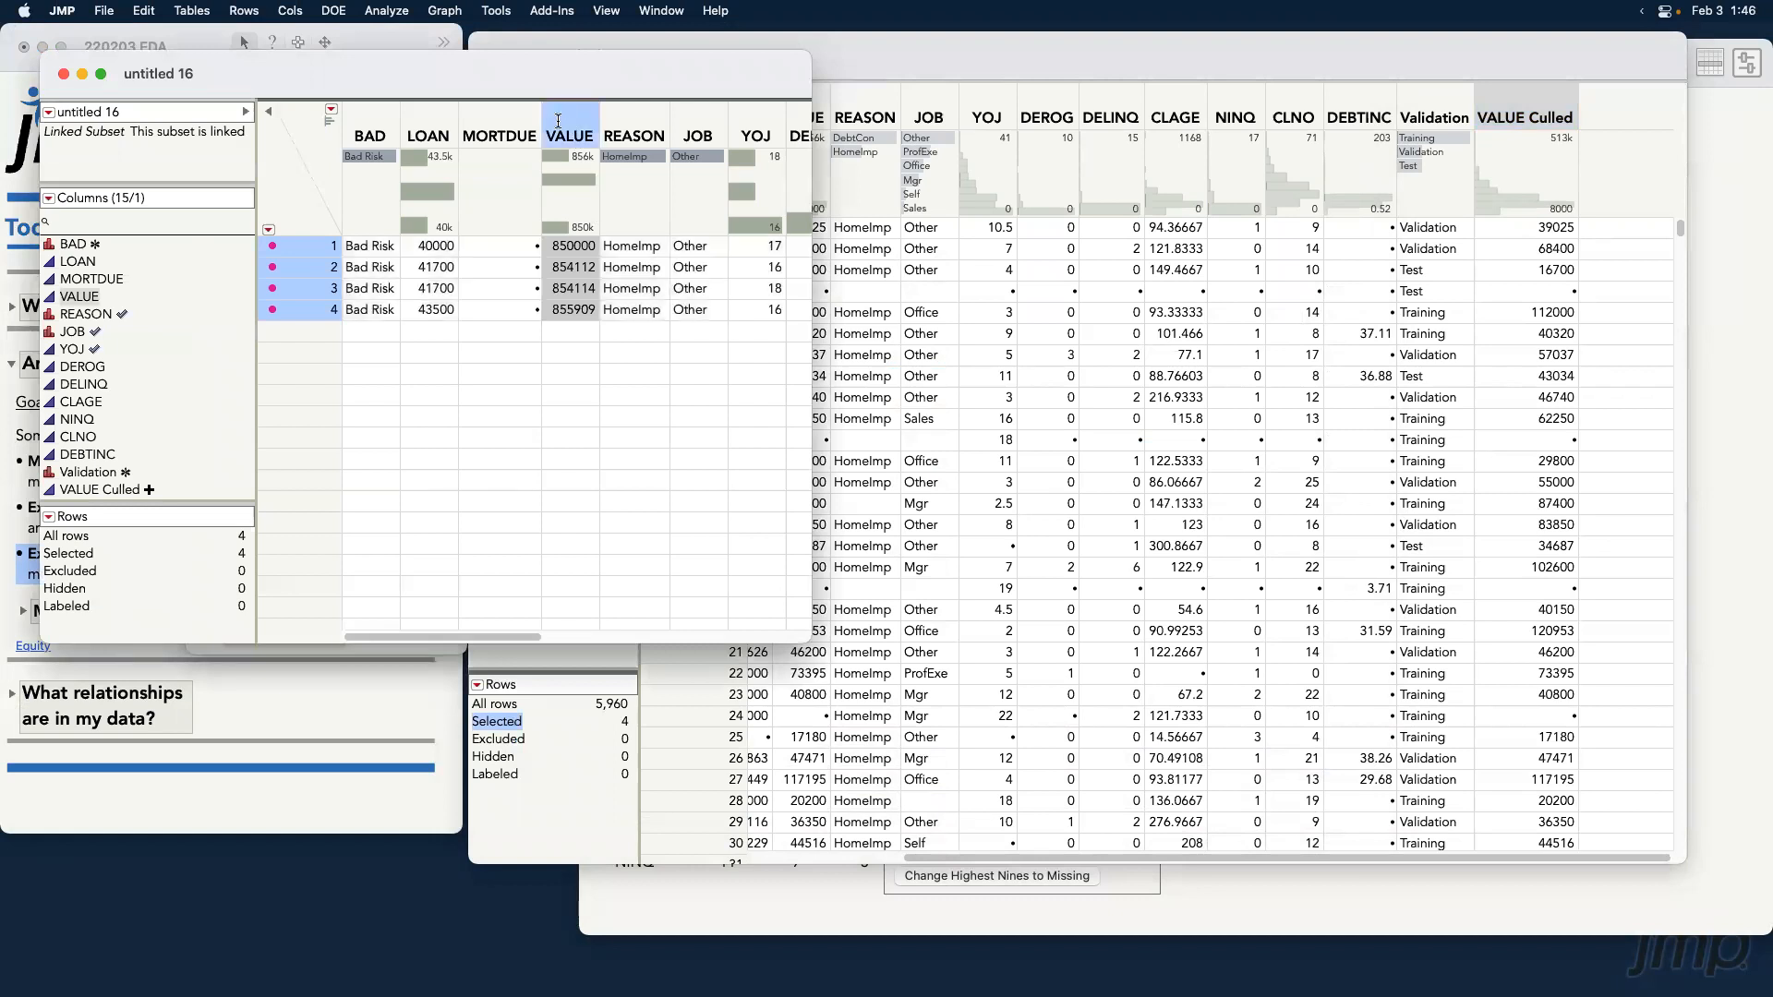
{"action": "left_click_drag", "start_coordinate": [502, 637], "coordinate": [766, 637]}
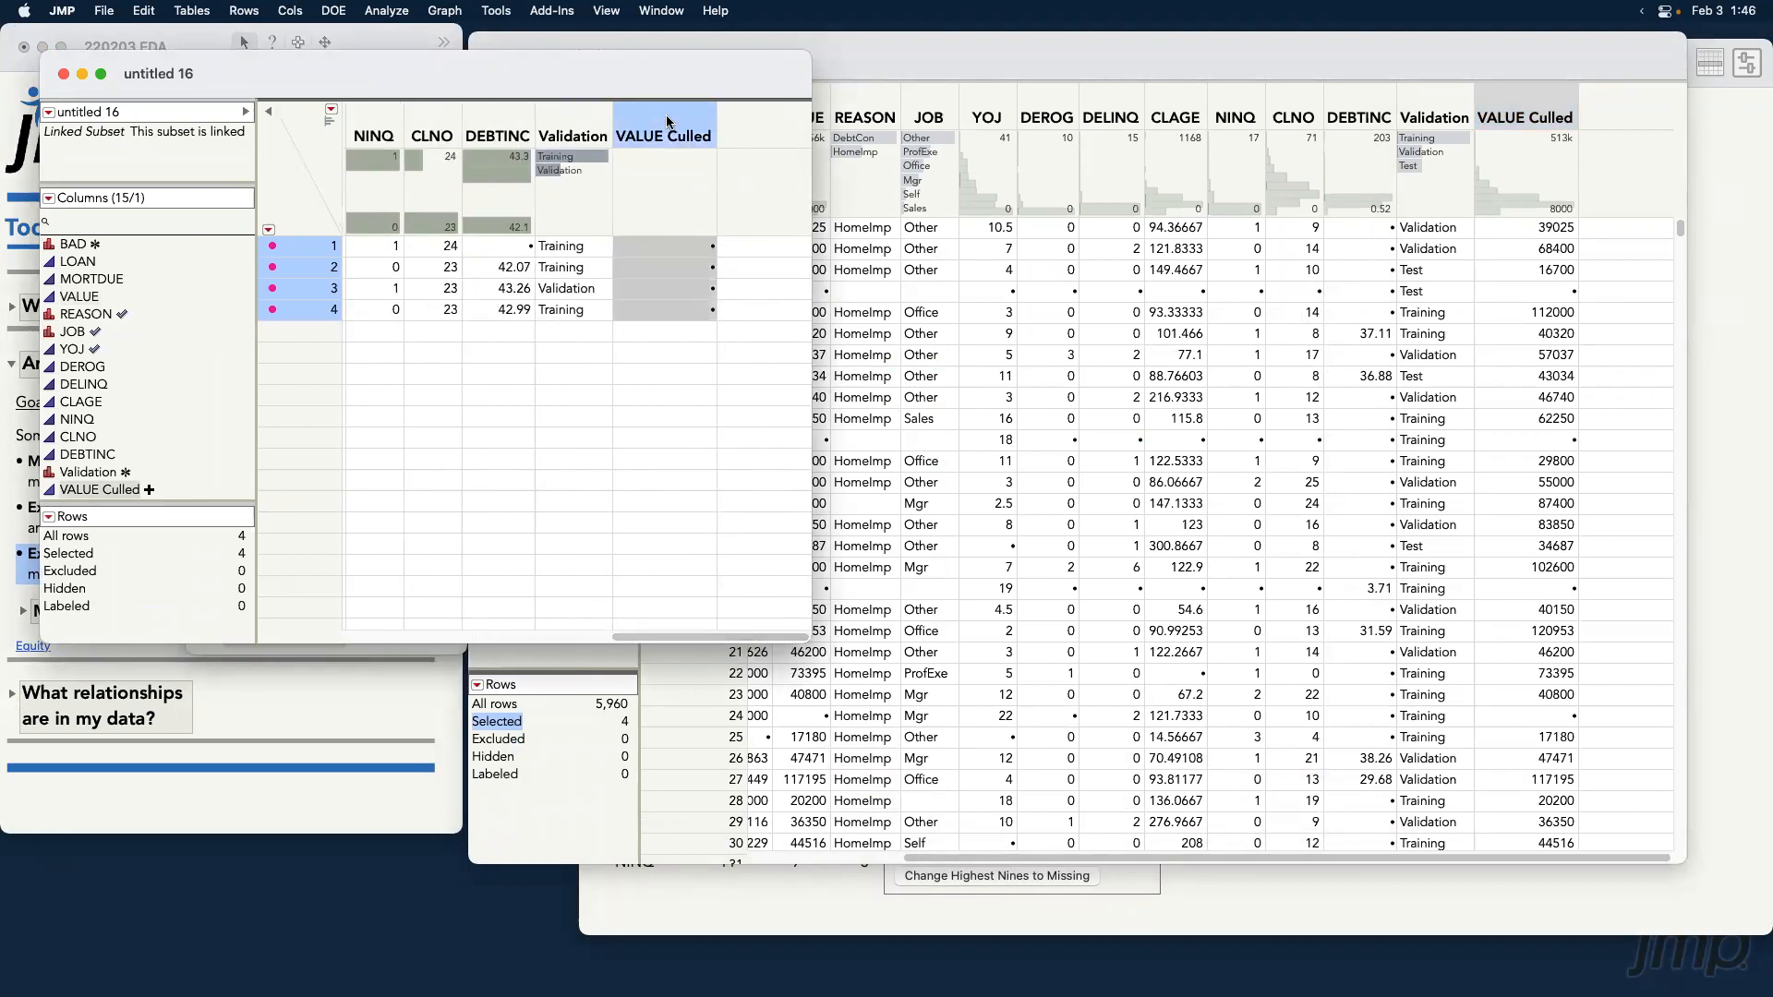
{"action": "left_click", "coordinate": [64, 74]}
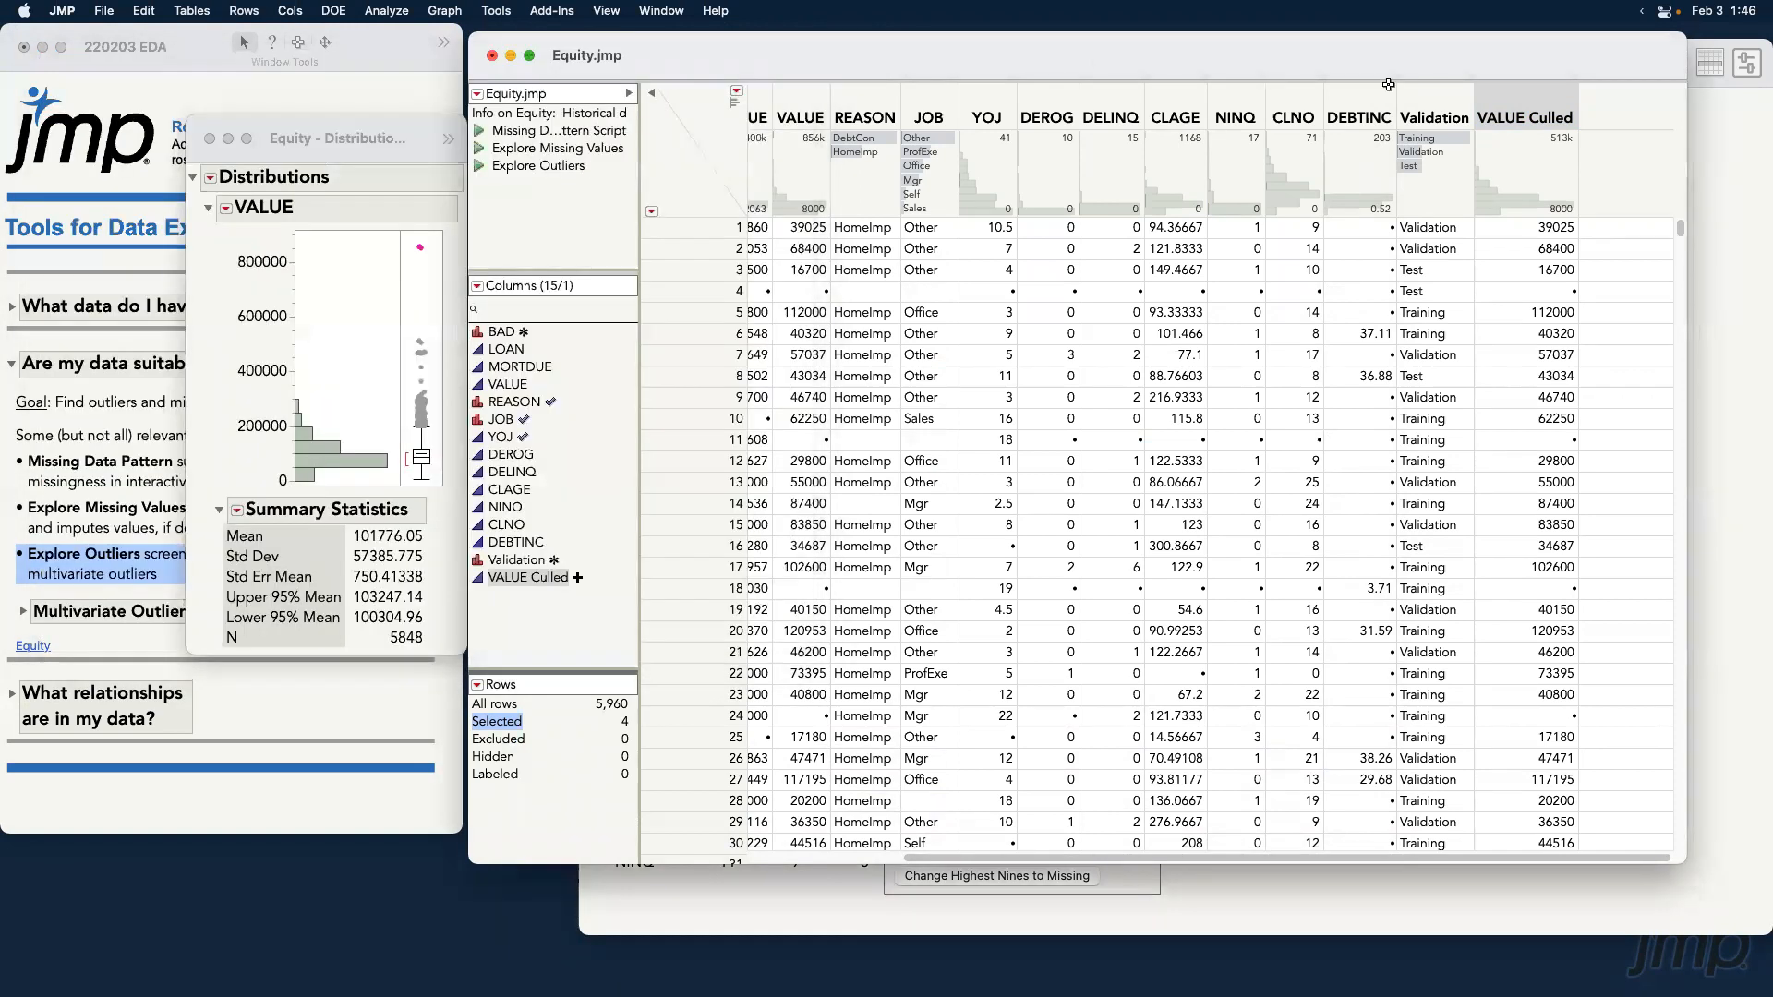
Leave only the VALUE column selected in the Equity table, with no rows selected, and close the VALUE distribution report.
{"action": "left_click", "coordinate": [720, 145]}
{"action": "left_click", "coordinate": [697, 181]}
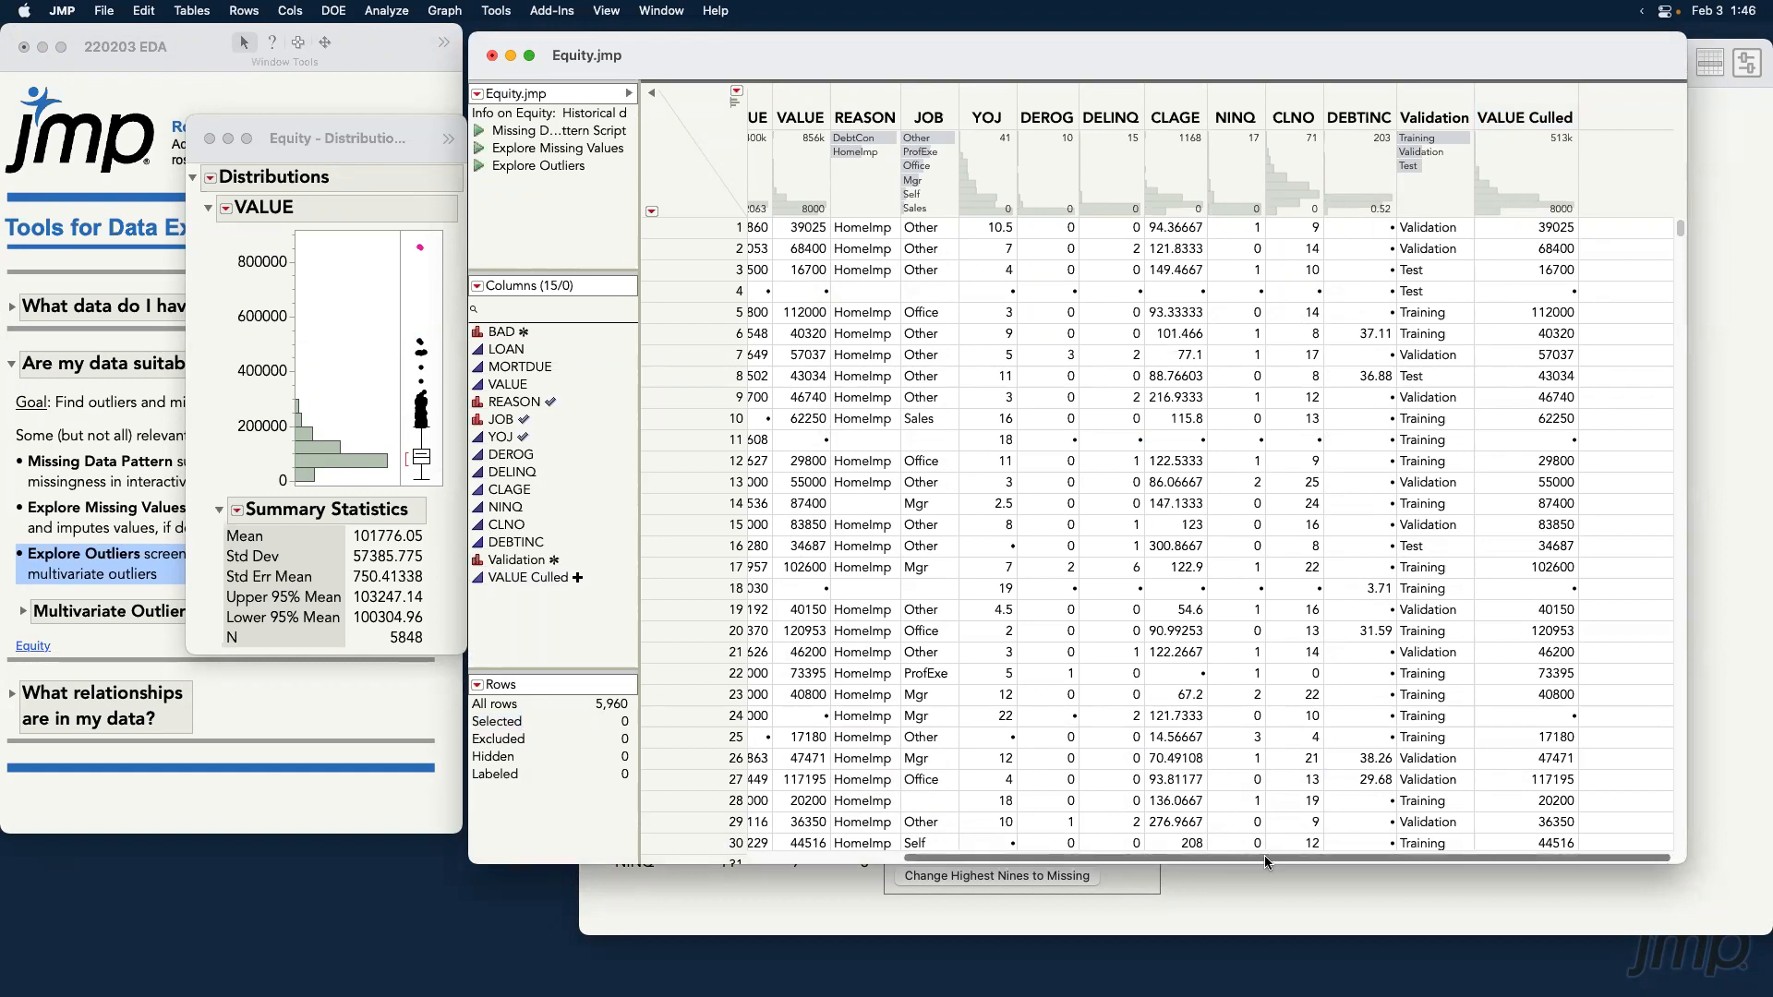
{"action": "scroll", "coordinate": [1266, 862], "scroll_direction": "left", "scroll_amount": 4}
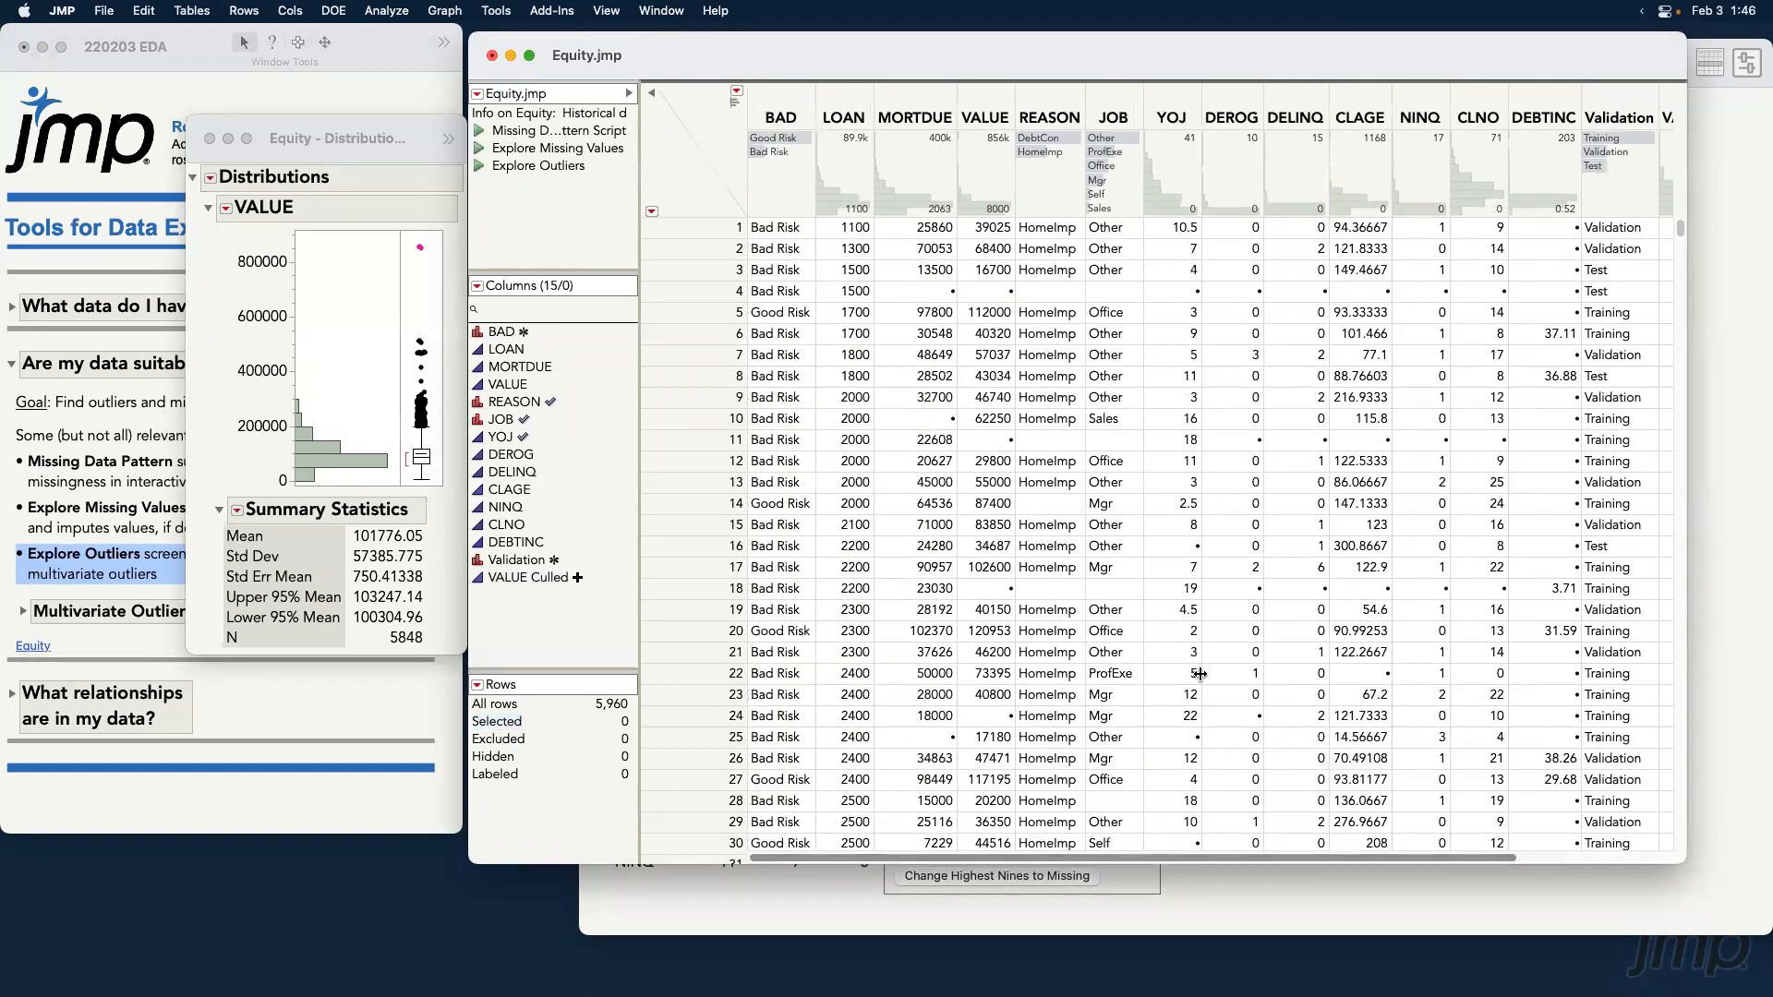
{"action": "left_click", "coordinate": [995, 106]}
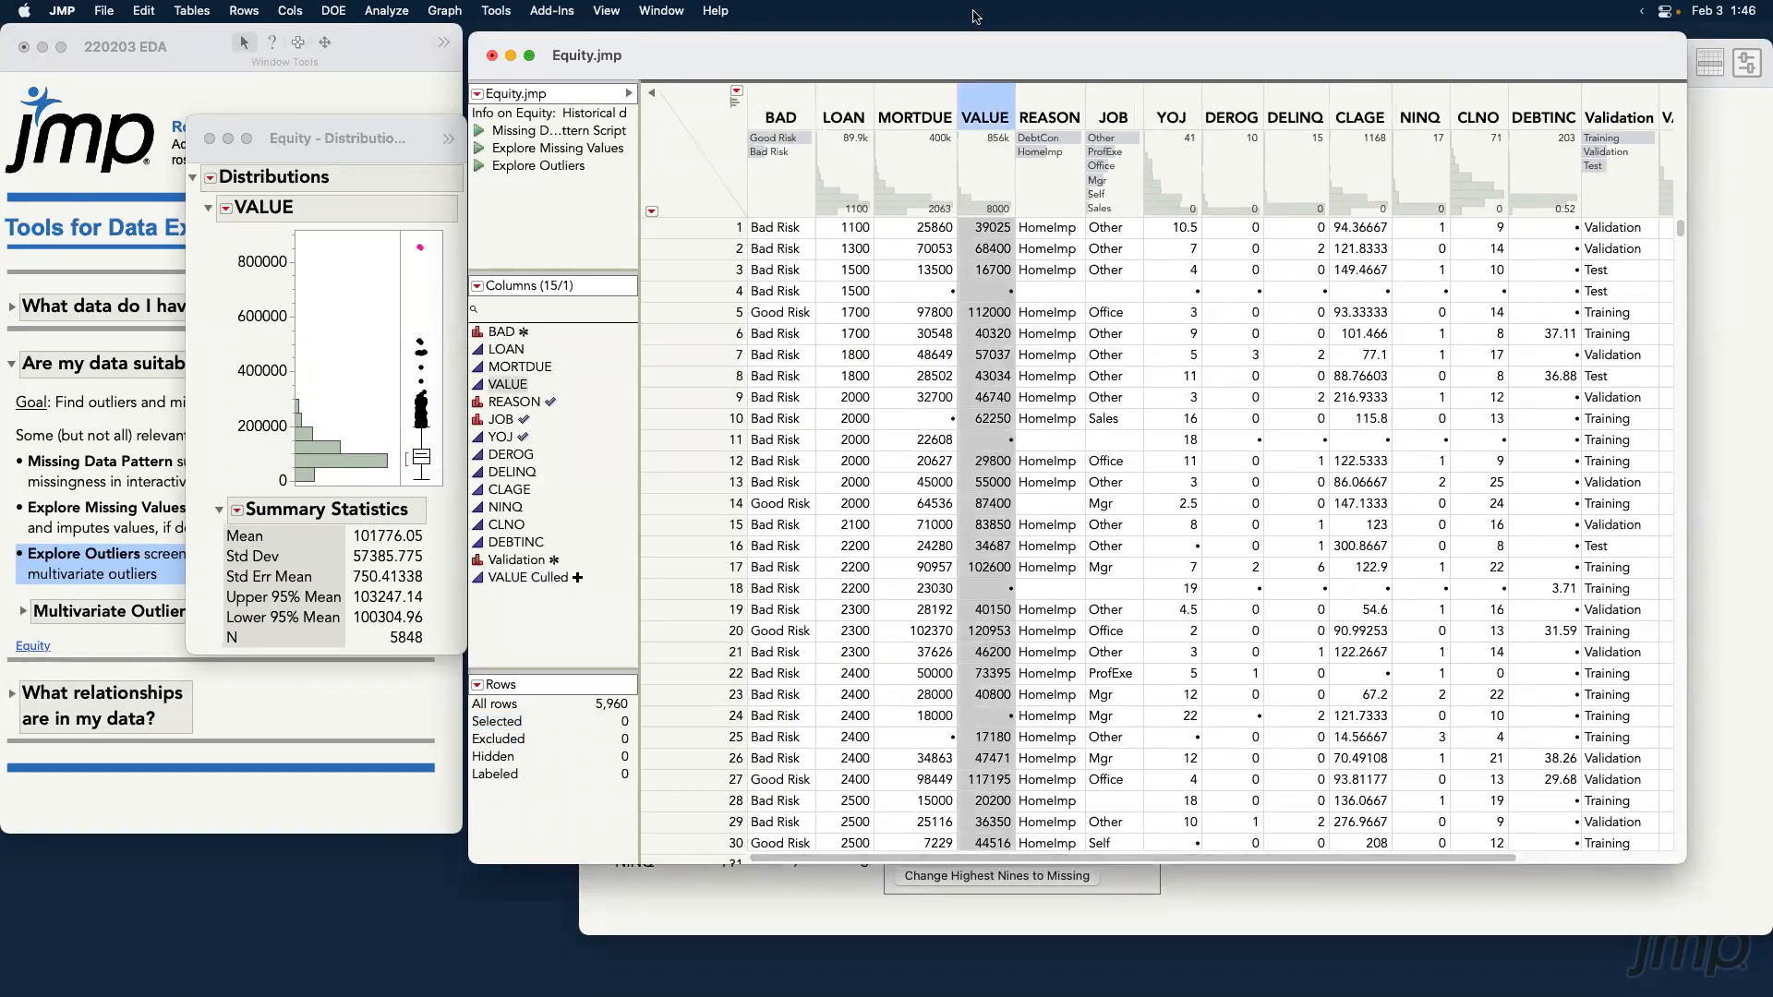
{"action": "left_click", "coordinate": [1743, 205]}
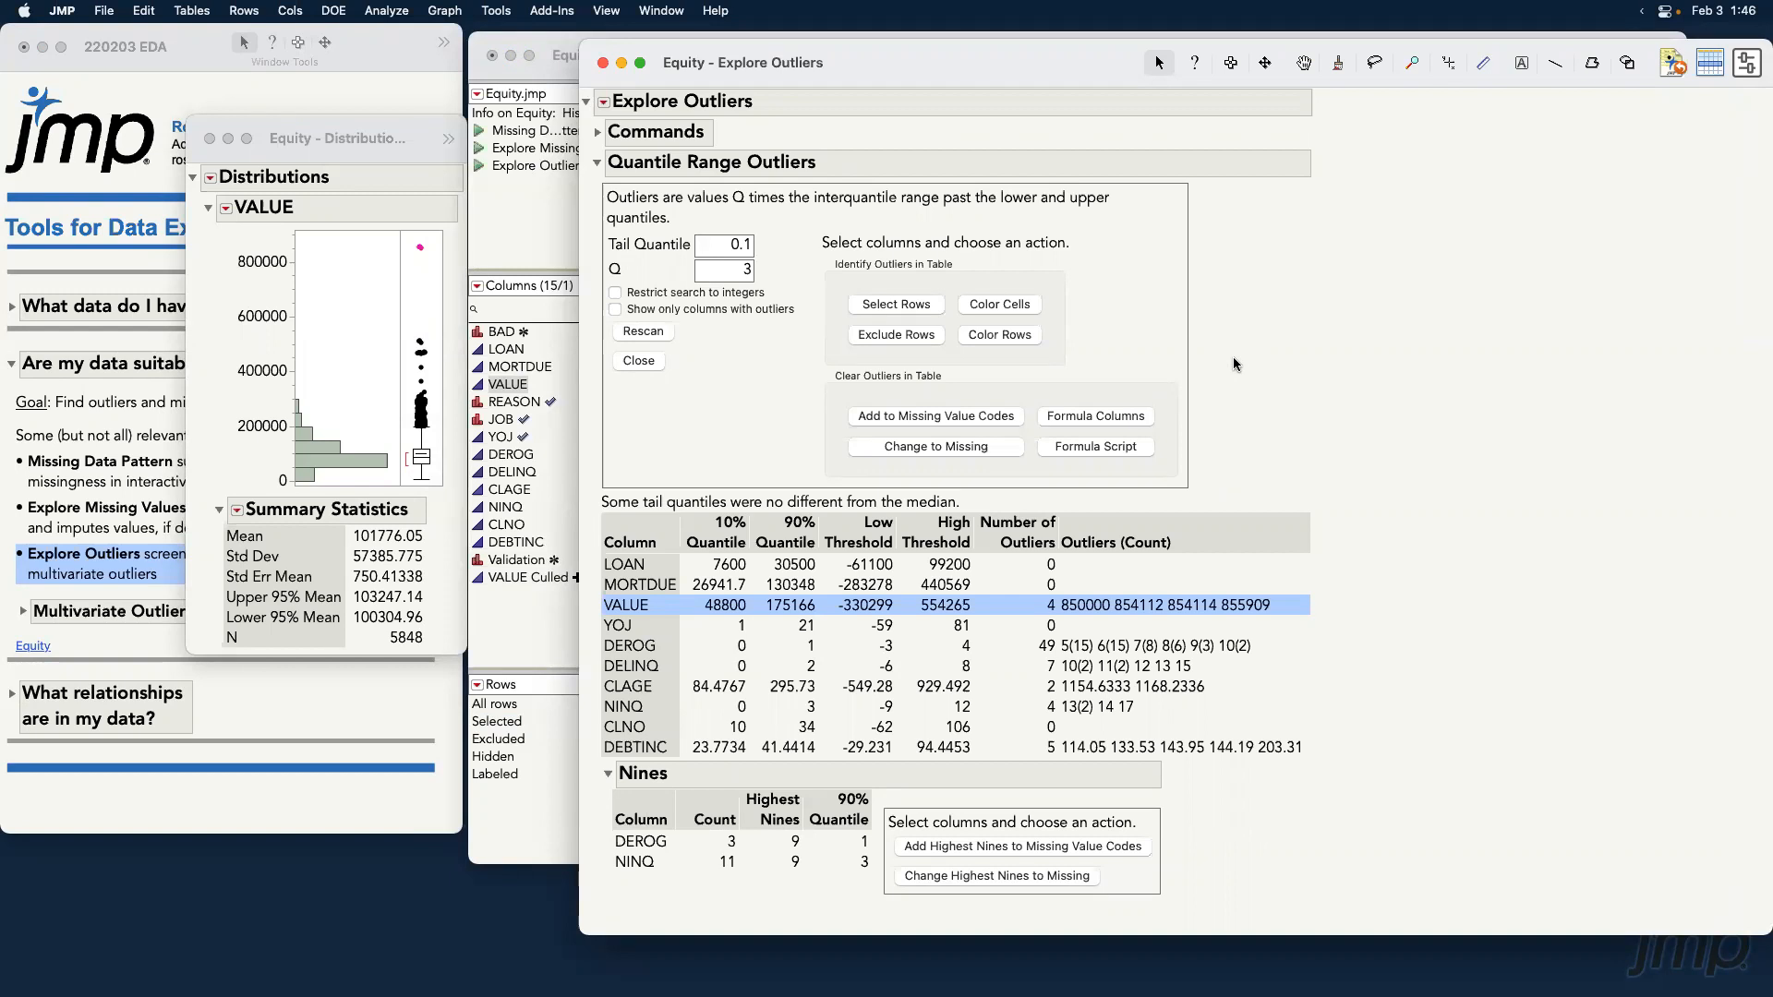
{"action": "left_click", "coordinate": [210, 139]}
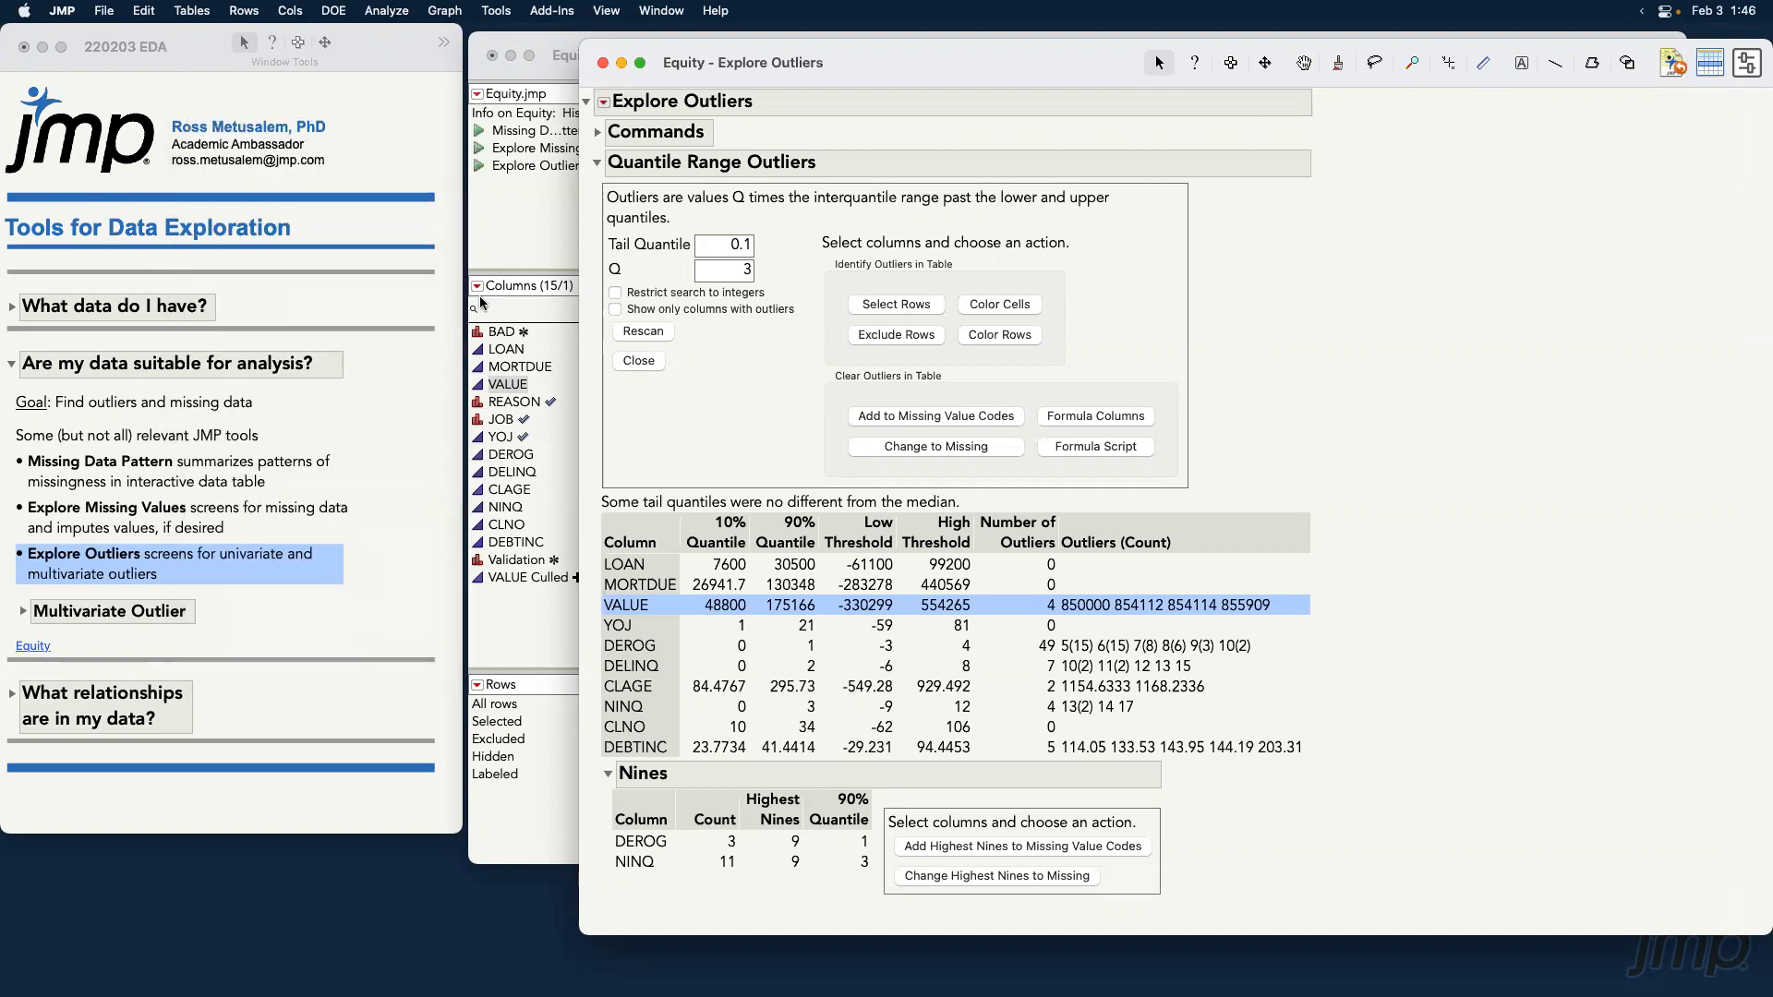
Expand the journal's Multivariate Outlier example and examine the x2 versus x1 scatterplot, tracing the main trend and the point outside the ellipse.
{"action": "left_click", "coordinate": [347, 646]}
{"action": "left_click", "coordinate": [291, 558]}
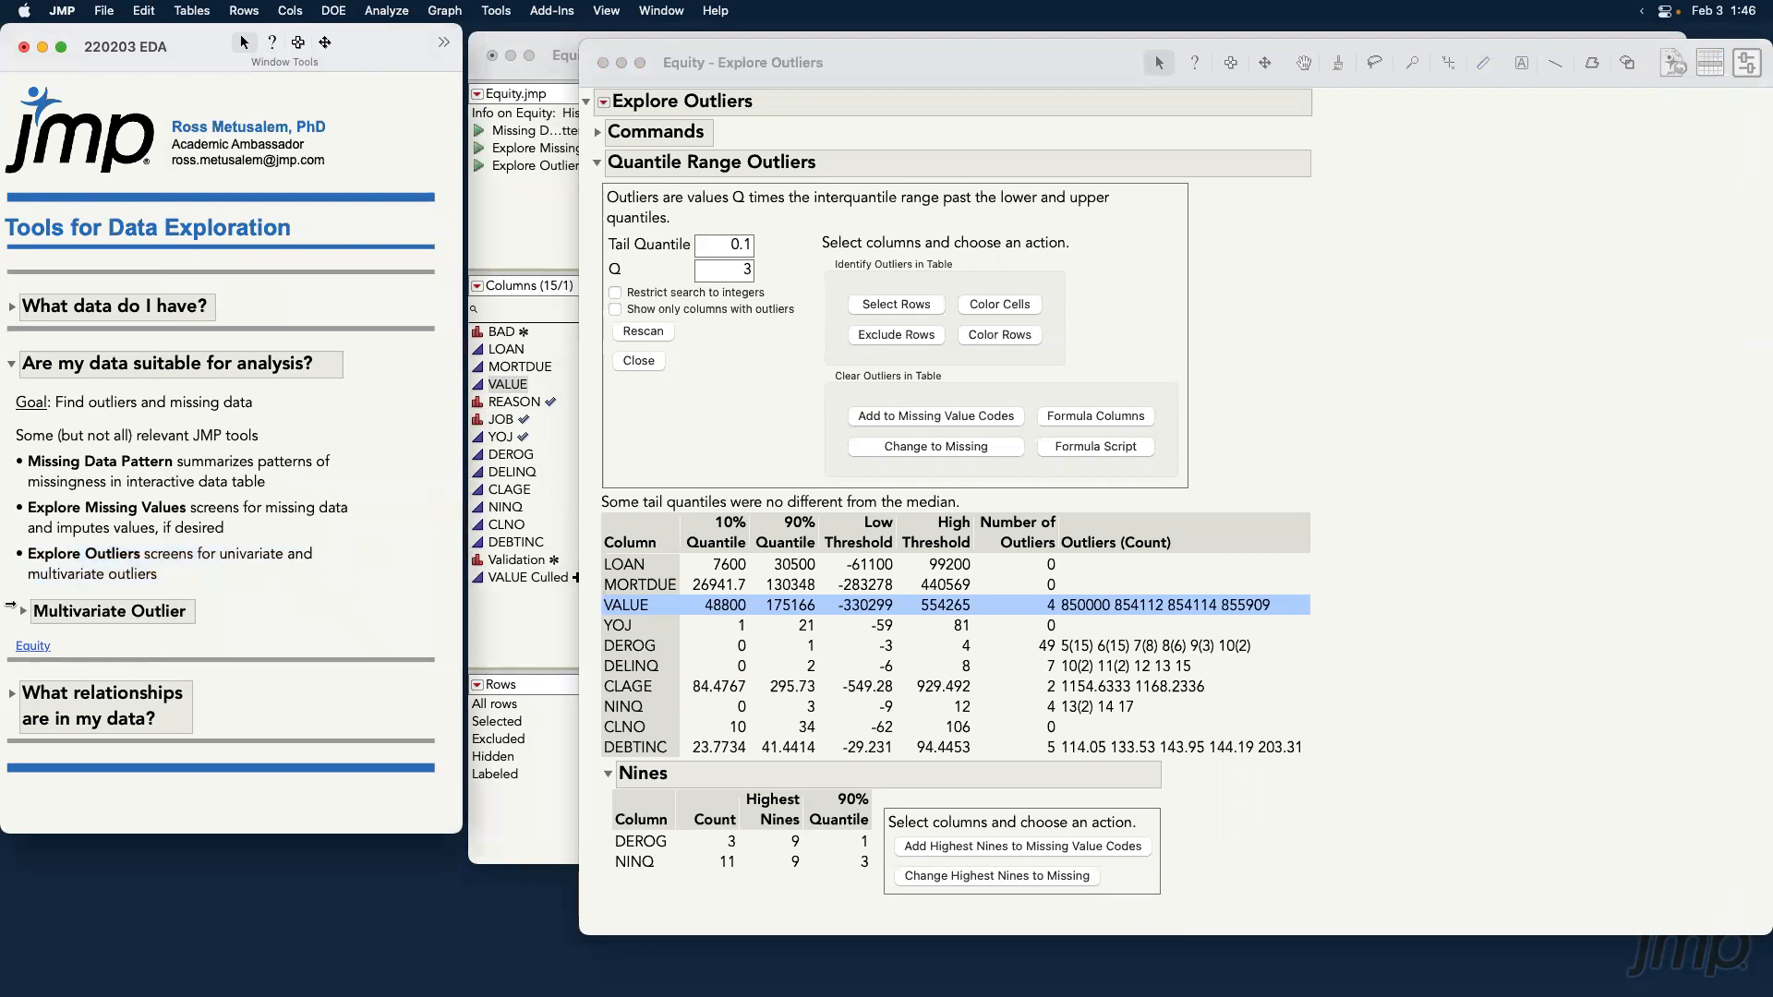
{"action": "left_click", "coordinate": [22, 610]}
{"action": "scroll", "coordinate": [386, 511], "scroll_direction": "down", "scroll_amount": 3}
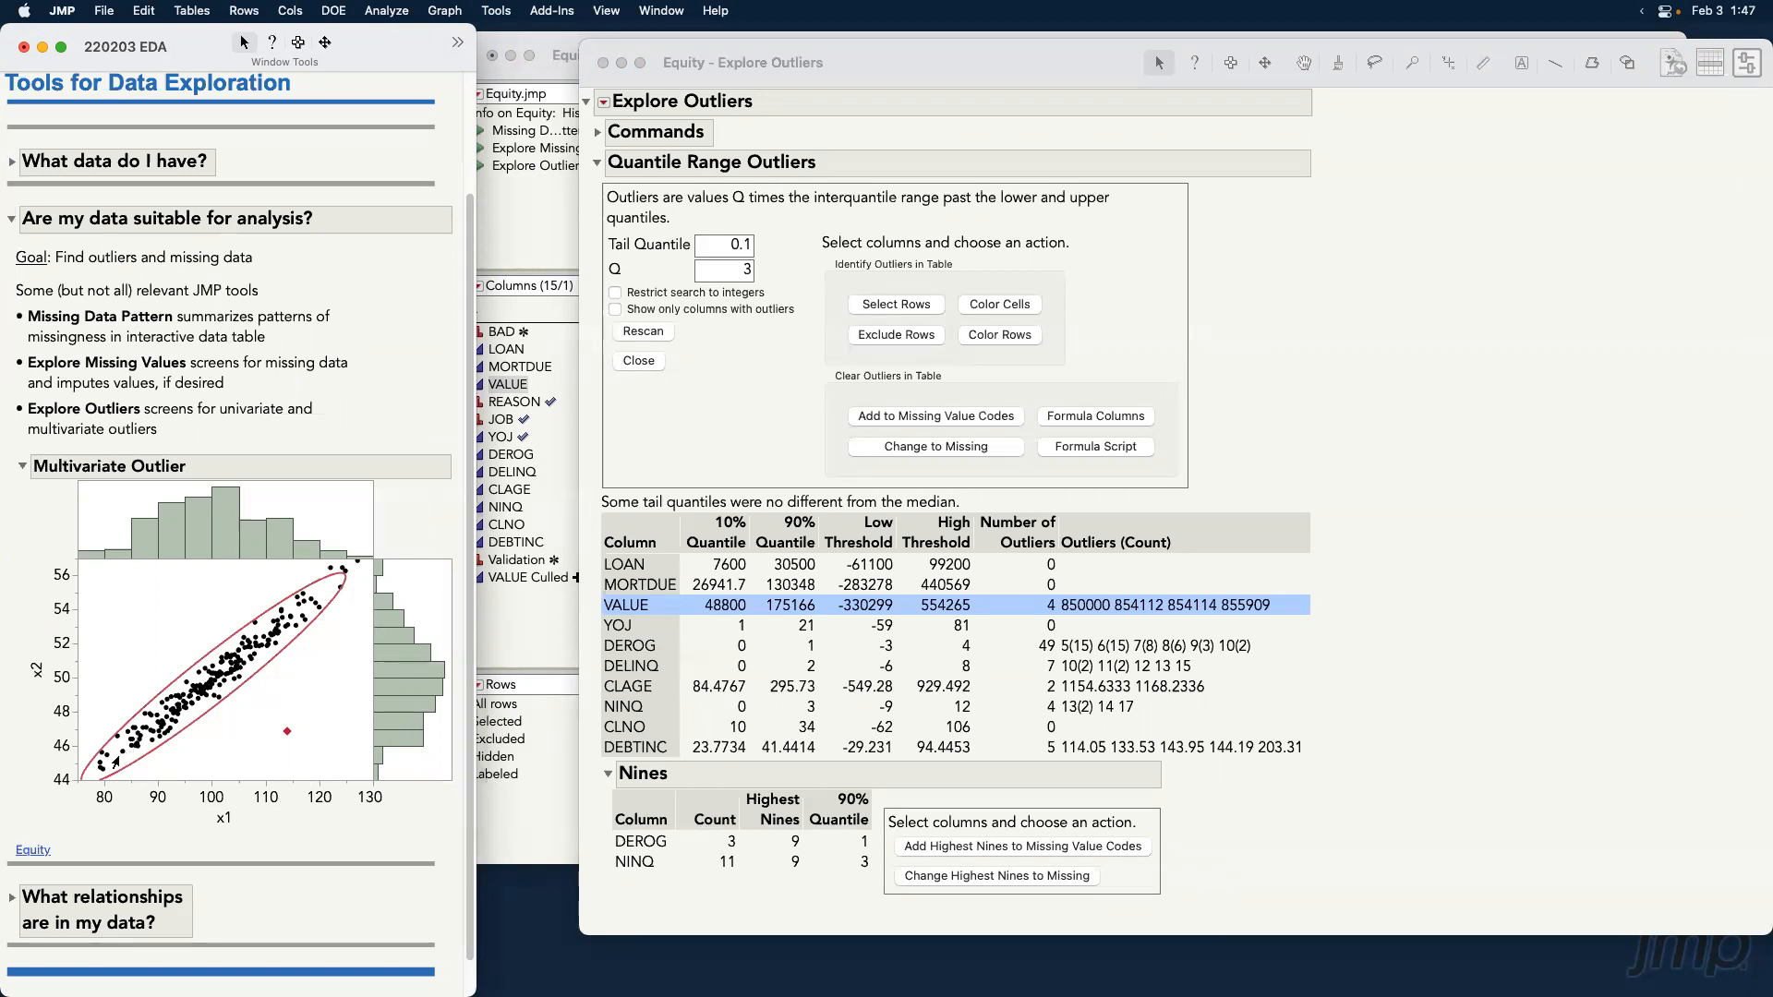
{"action": "mouse_move", "coordinate": [114, 762]}
{"action": "left_mouse_down"}
{"action": "mouse_move", "coordinate": [346, 581]}
{"action": "mouse_move", "coordinate": [99, 753]}
{"action": "left_mouse_up"}
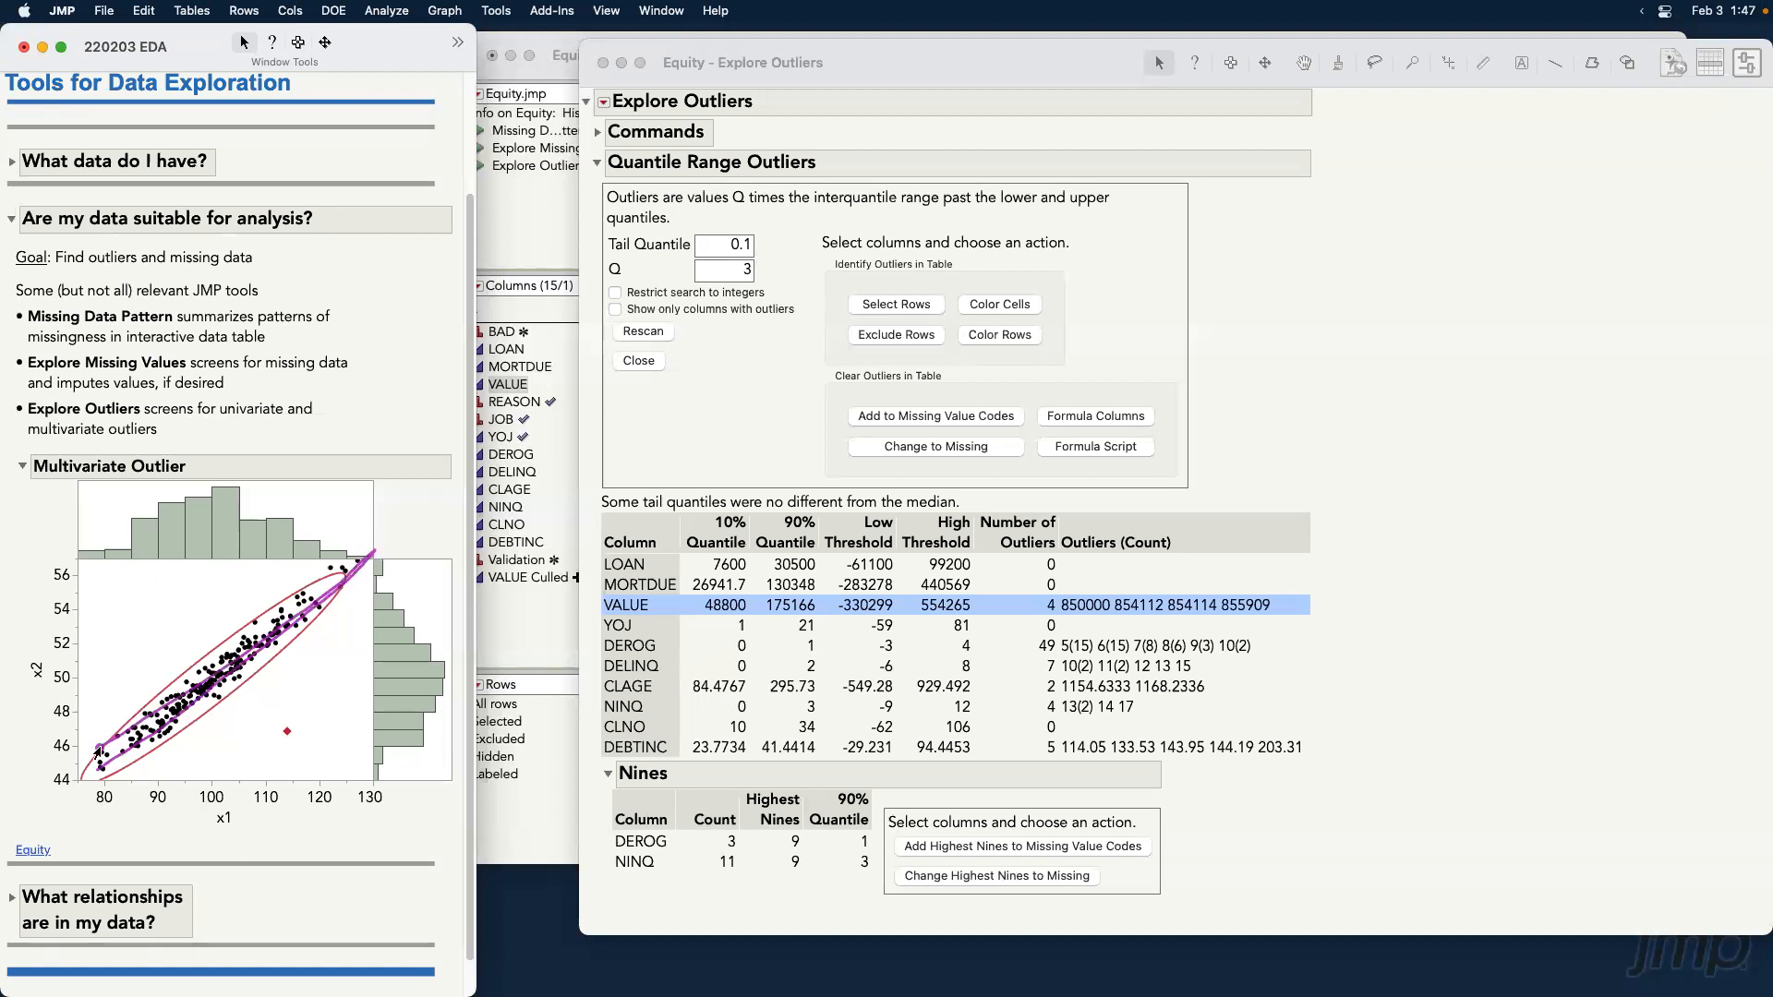
{"action": "left_click_drag", "start_coordinate": [345, 642], "coordinate": [292, 725]}
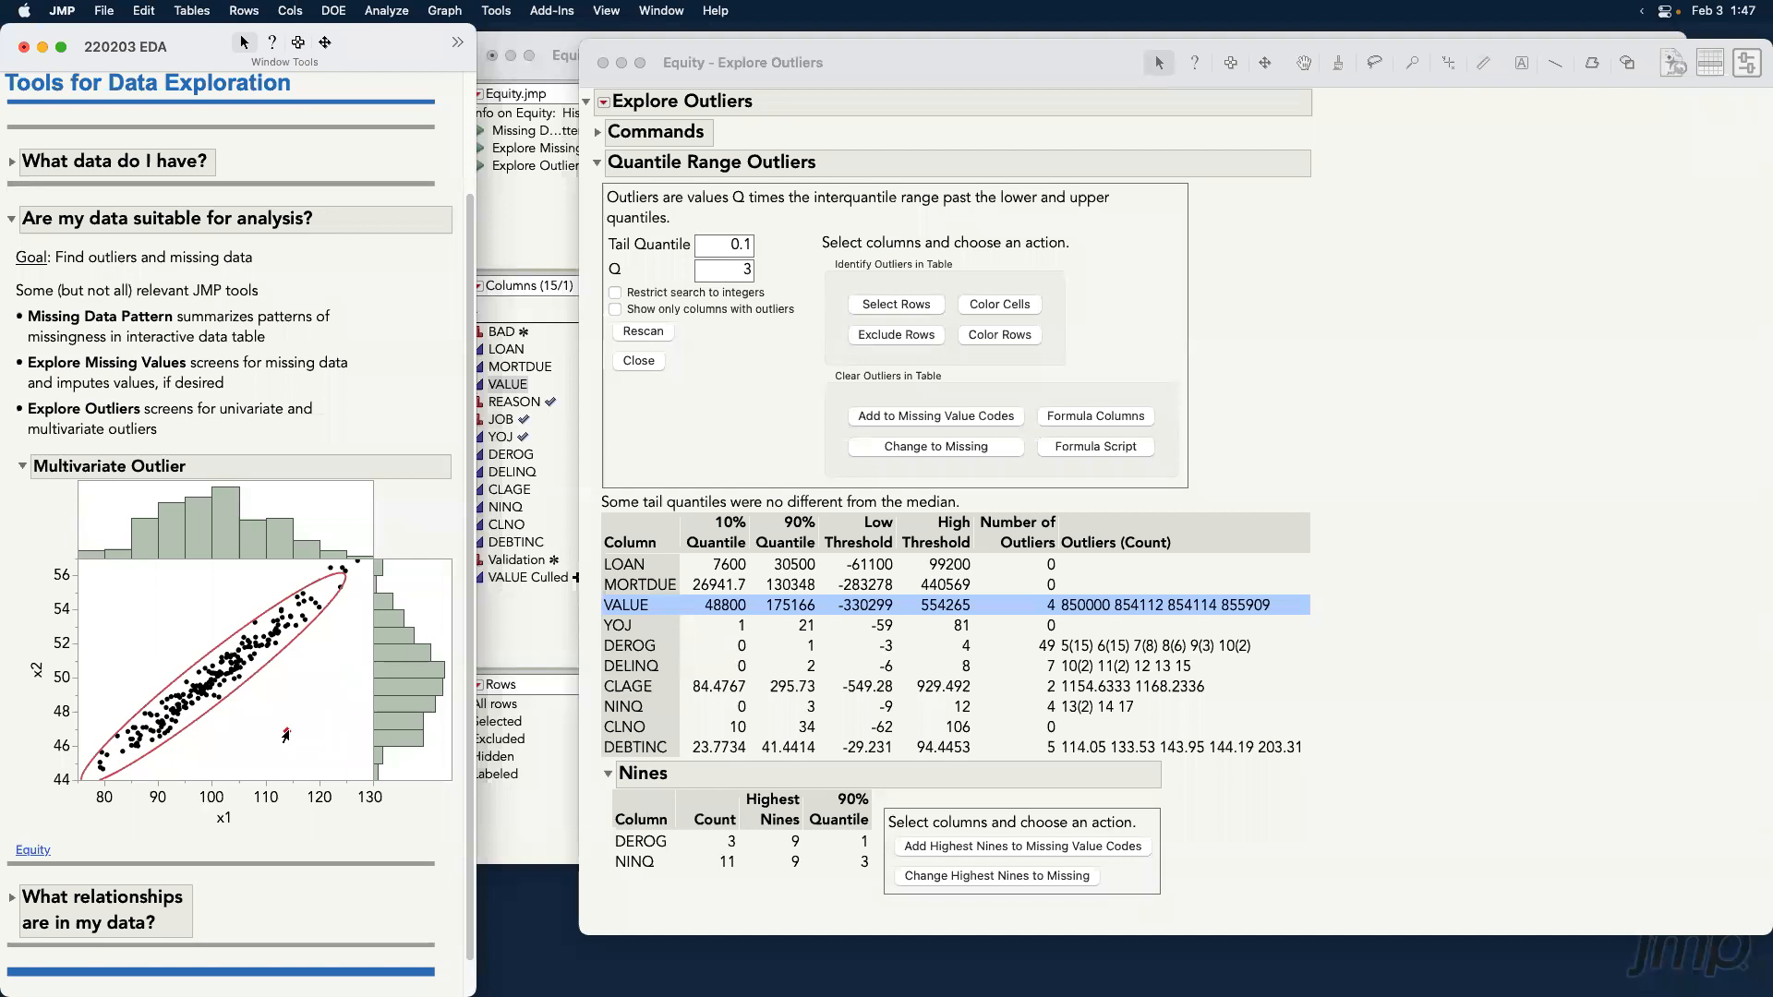
{"action": "mouse_move", "coordinate": [289, 733]}
{"action": "left_mouse_down"}
{"action": "mouse_move", "coordinate": [296, 558]}
{"action": "mouse_move", "coordinate": [376, 737]}
{"action": "left_mouse_up"}
{"action": "left_click_drag", "start_coordinate": [376, 737], "coordinate": [376, 737]}
Review the multivariate commands, Robust PCA Outliers and K Nearest Neighbor Outliers, in Explore Outliers, and close the report.
{"action": "left_click", "coordinate": [597, 166]}
{"action": "left_click", "coordinate": [598, 165]}
{"action": "left_click", "coordinate": [597, 132]}
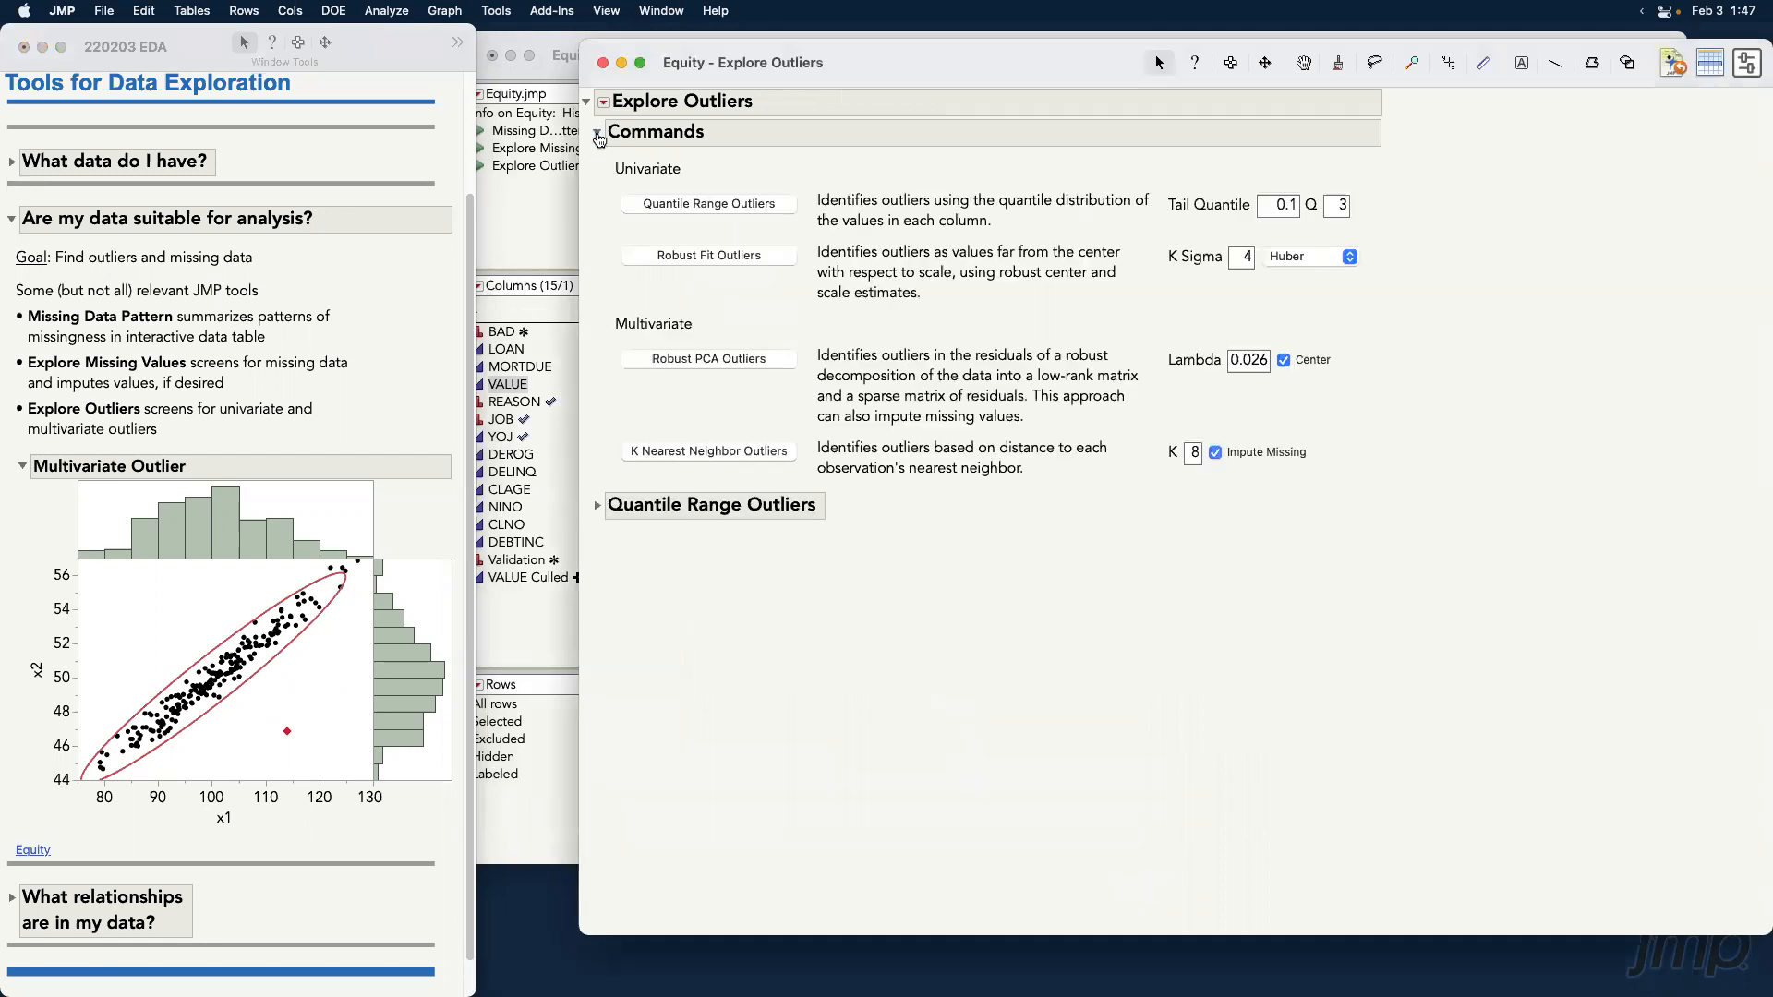
{"action": "mouse_move", "coordinate": [601, 302]}
{"action": "left_mouse_down"}
{"action": "mouse_move", "coordinate": [955, 436]}
{"action": "mouse_move", "coordinate": [1340, 490]}
{"action": "left_mouse_up"}
{"action": "left_click", "coordinate": [604, 64]}
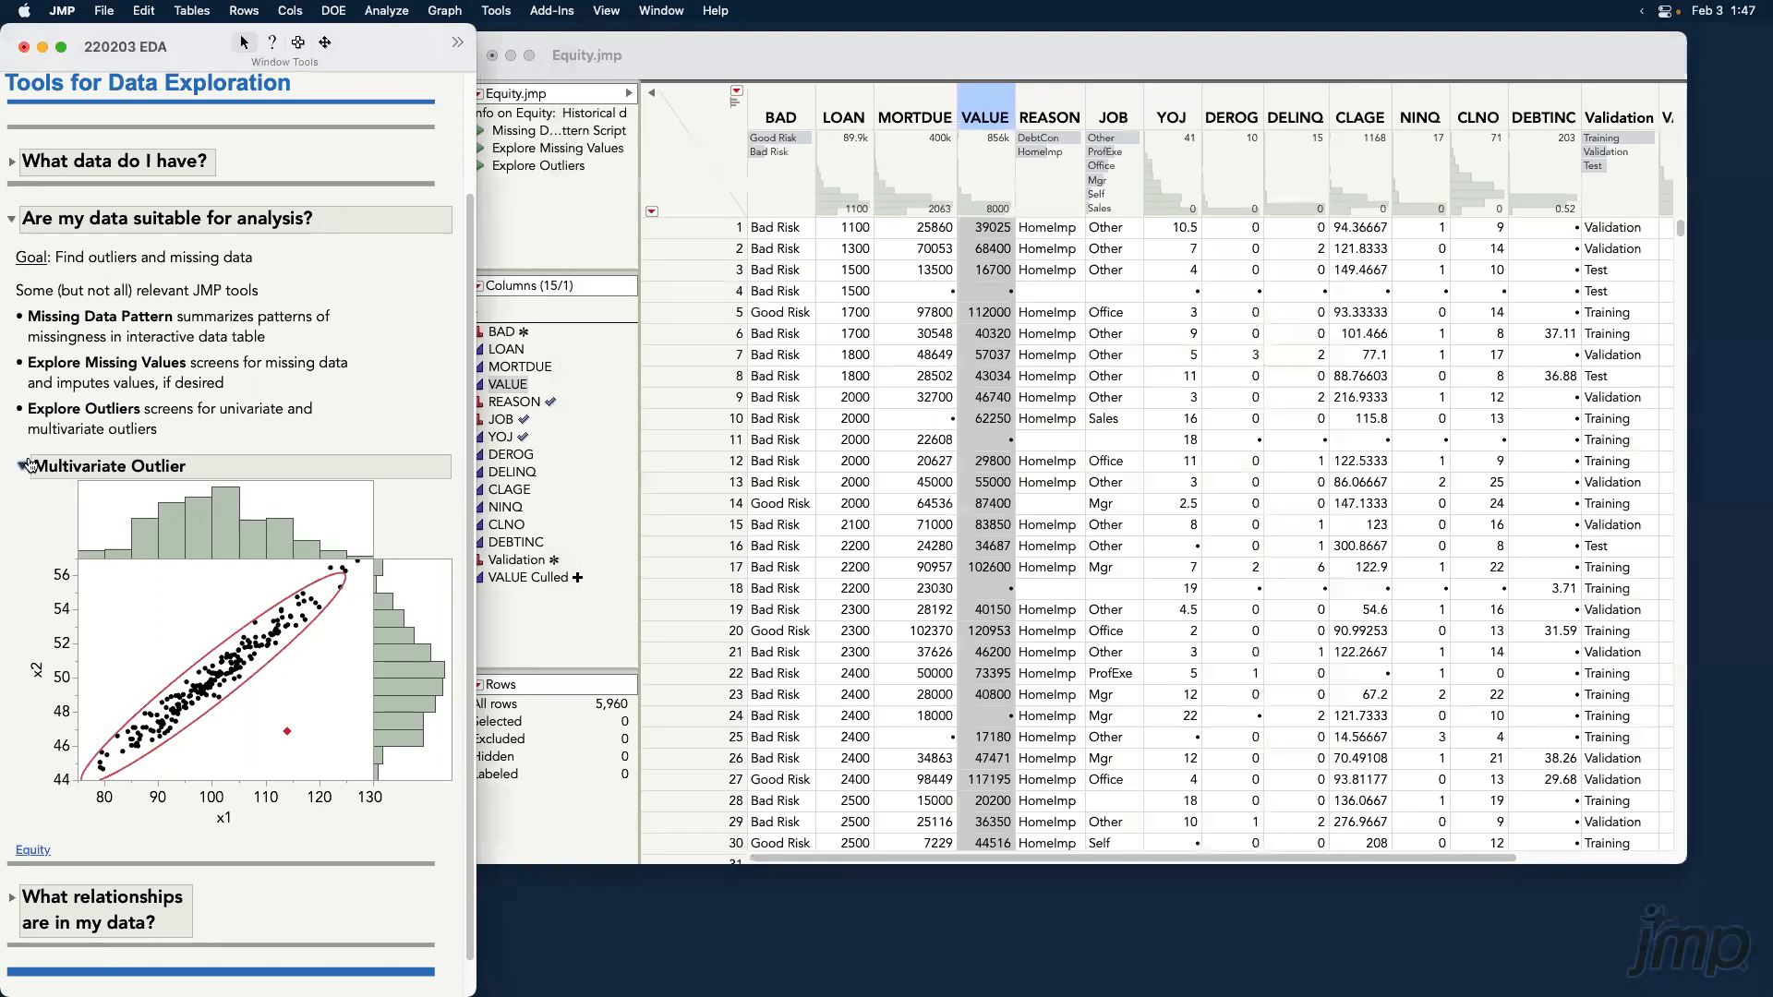
Collapse the journal section "Are my data suitable for analysis?" and expand "What relationships are in my data?" to read its goal.
{"action": "left_click", "coordinate": [22, 466]}
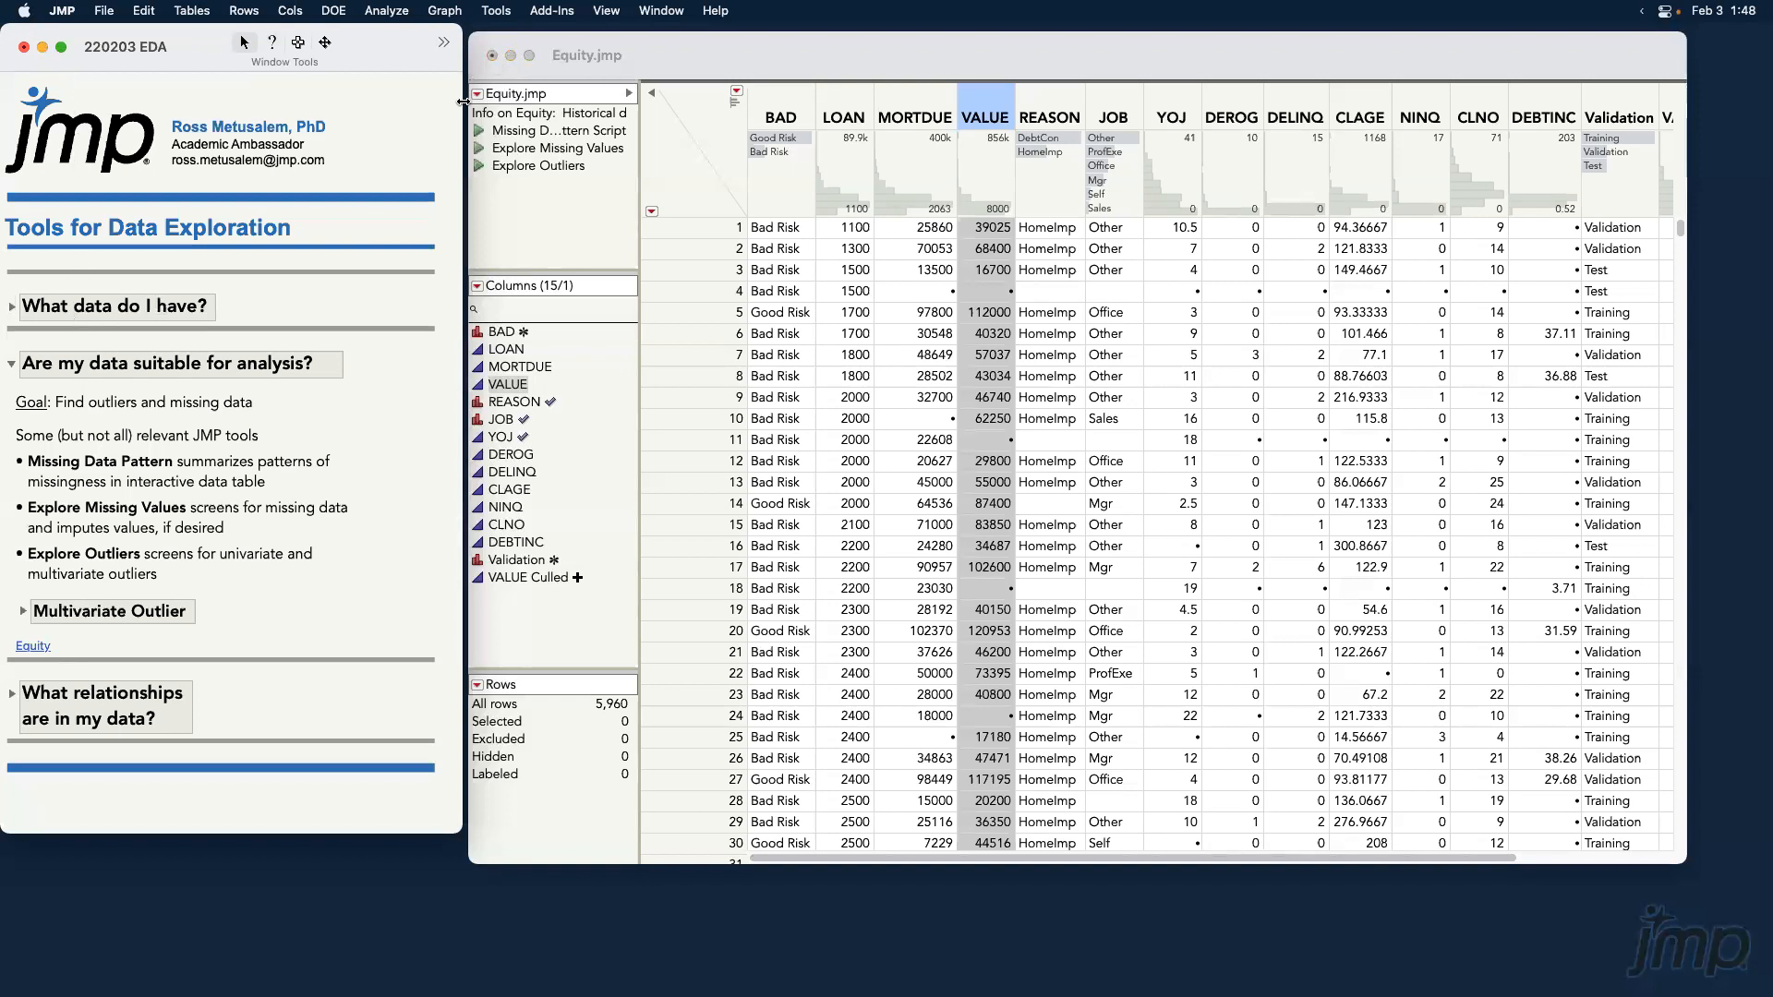
{"action": "triple_click", "coordinate": [139, 429]}
{"action": "left_click", "coordinate": [13, 364]}
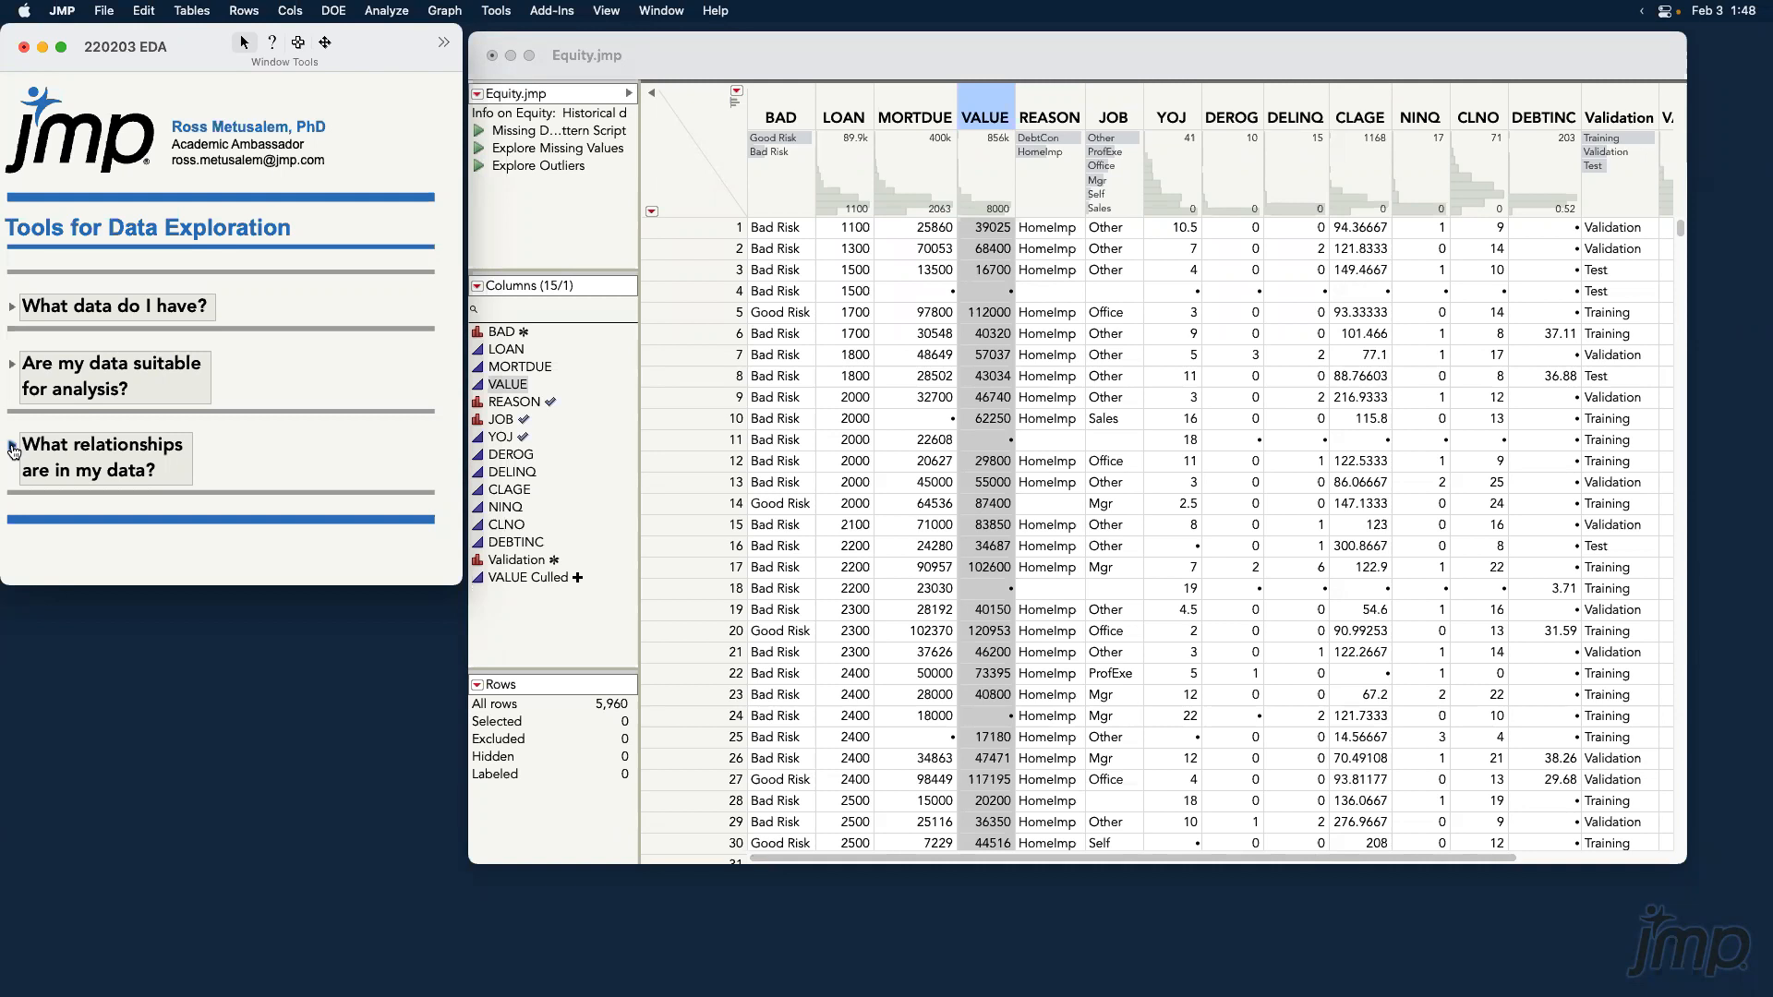
{"action": "left_click", "coordinate": [12, 448]}
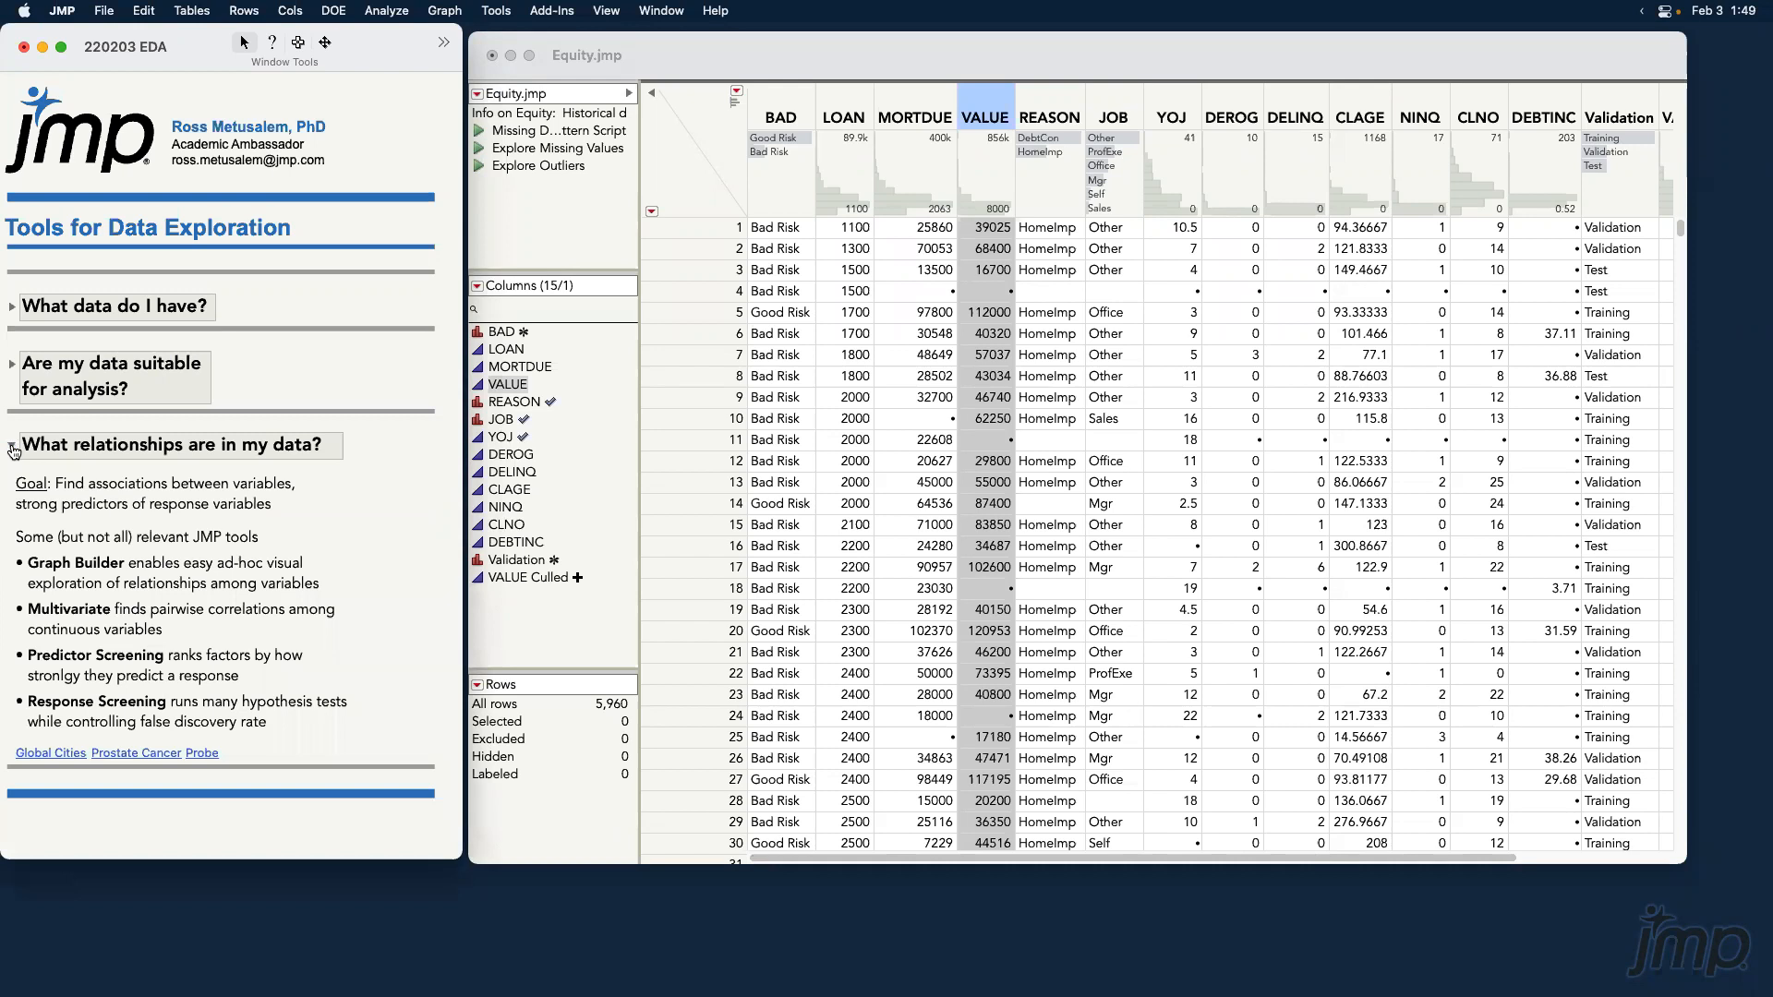
{"action": "left_click_drag", "start_coordinate": [34, 469], "coordinate": [326, 500]}
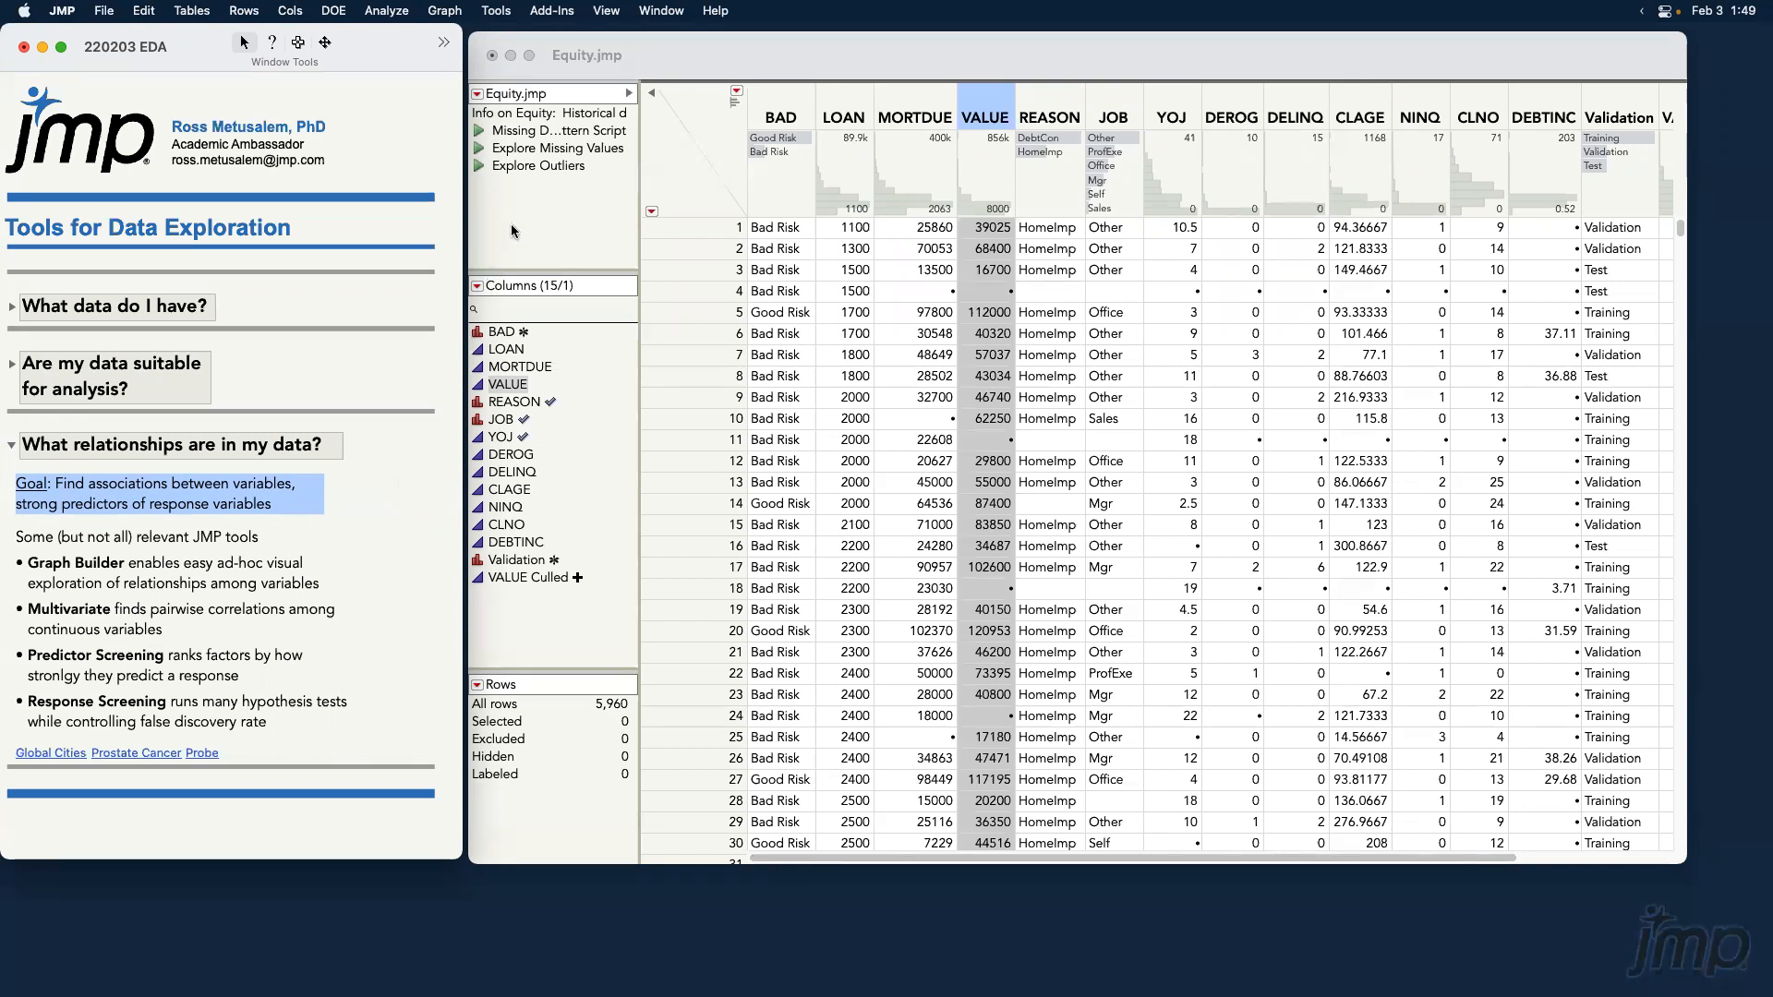
Close the Equity table and open the Global Cities data table from the journal.
{"action": "left_click", "coordinate": [503, 57]}
{"action": "left_click", "coordinate": [494, 57]}
{"action": "left_click", "coordinate": [1041, 529]}
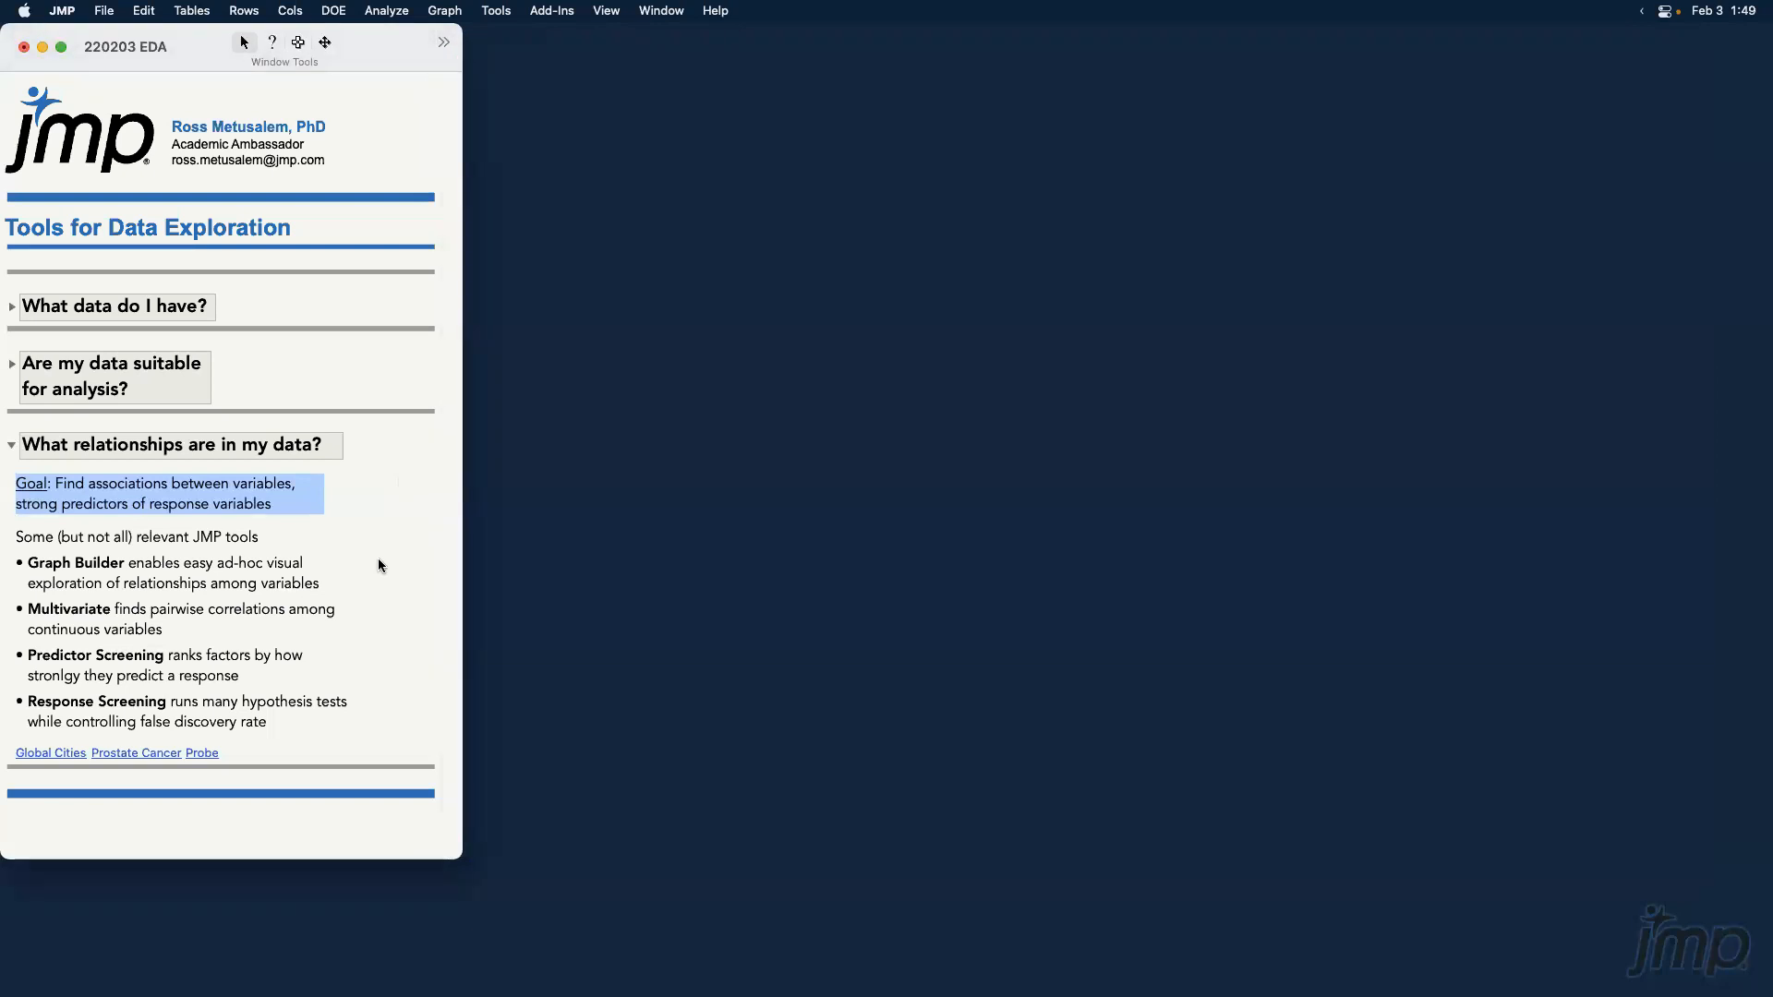
{"action": "left_click", "coordinate": [239, 574]}
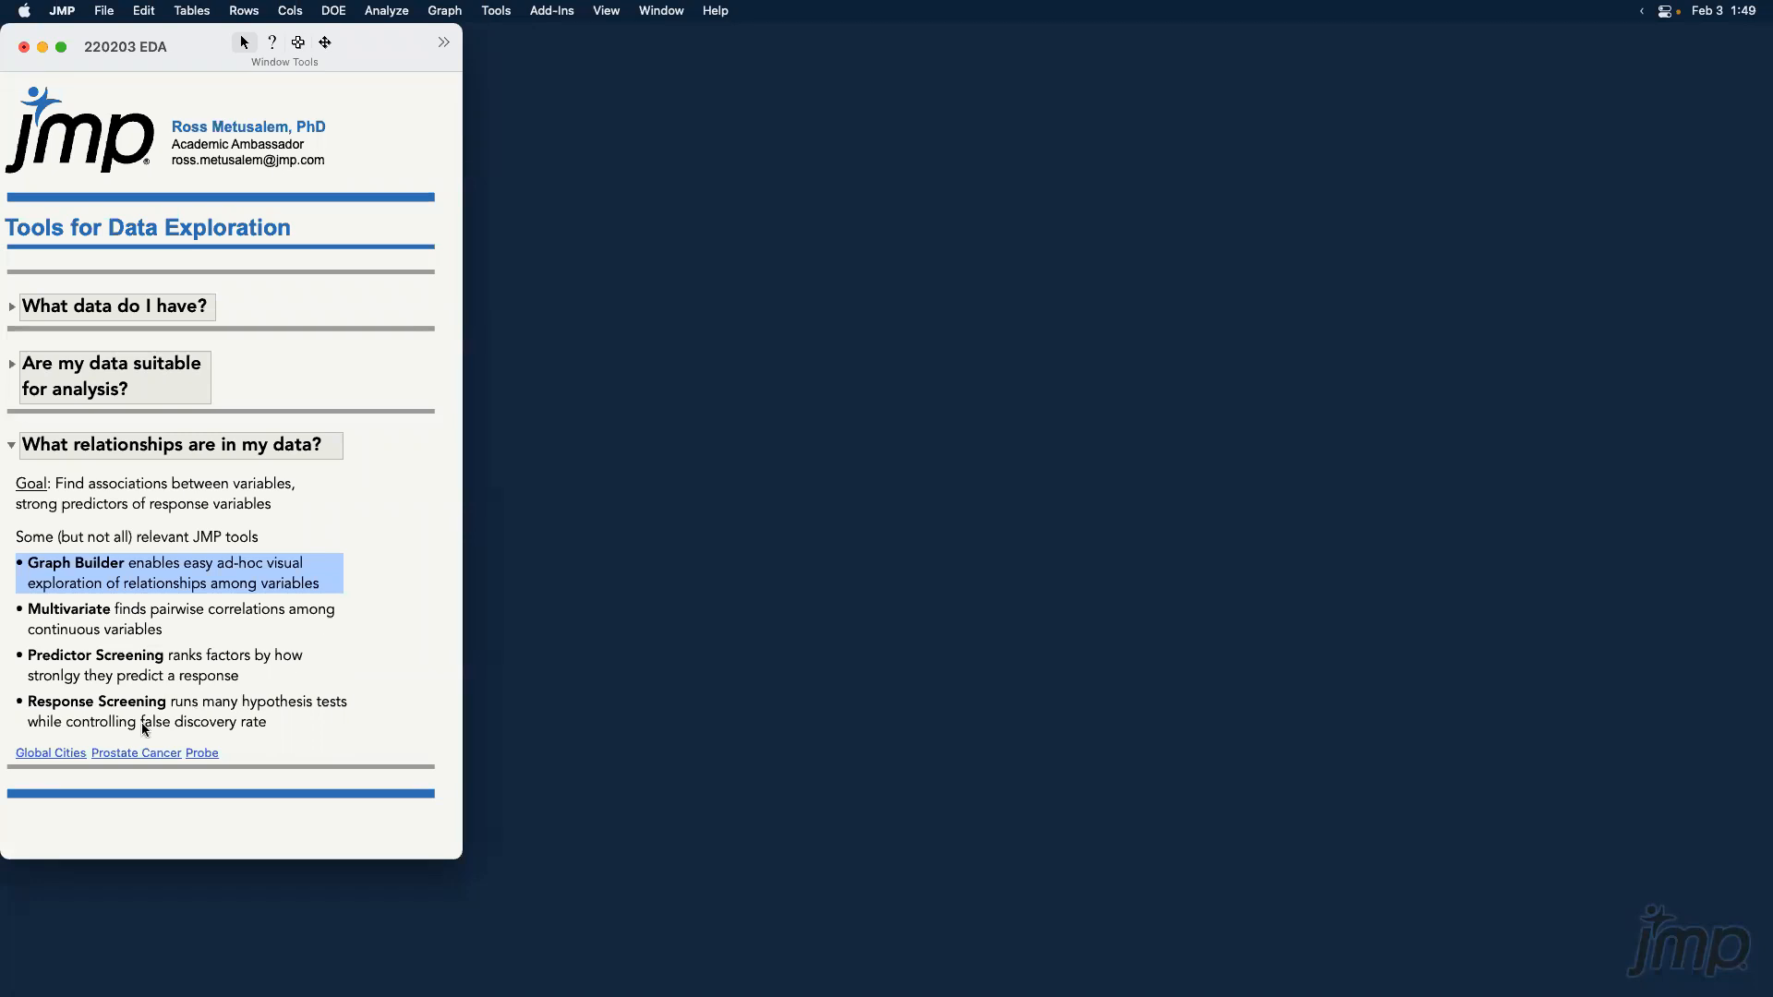
{"action": "left_click", "coordinate": [51, 753]}
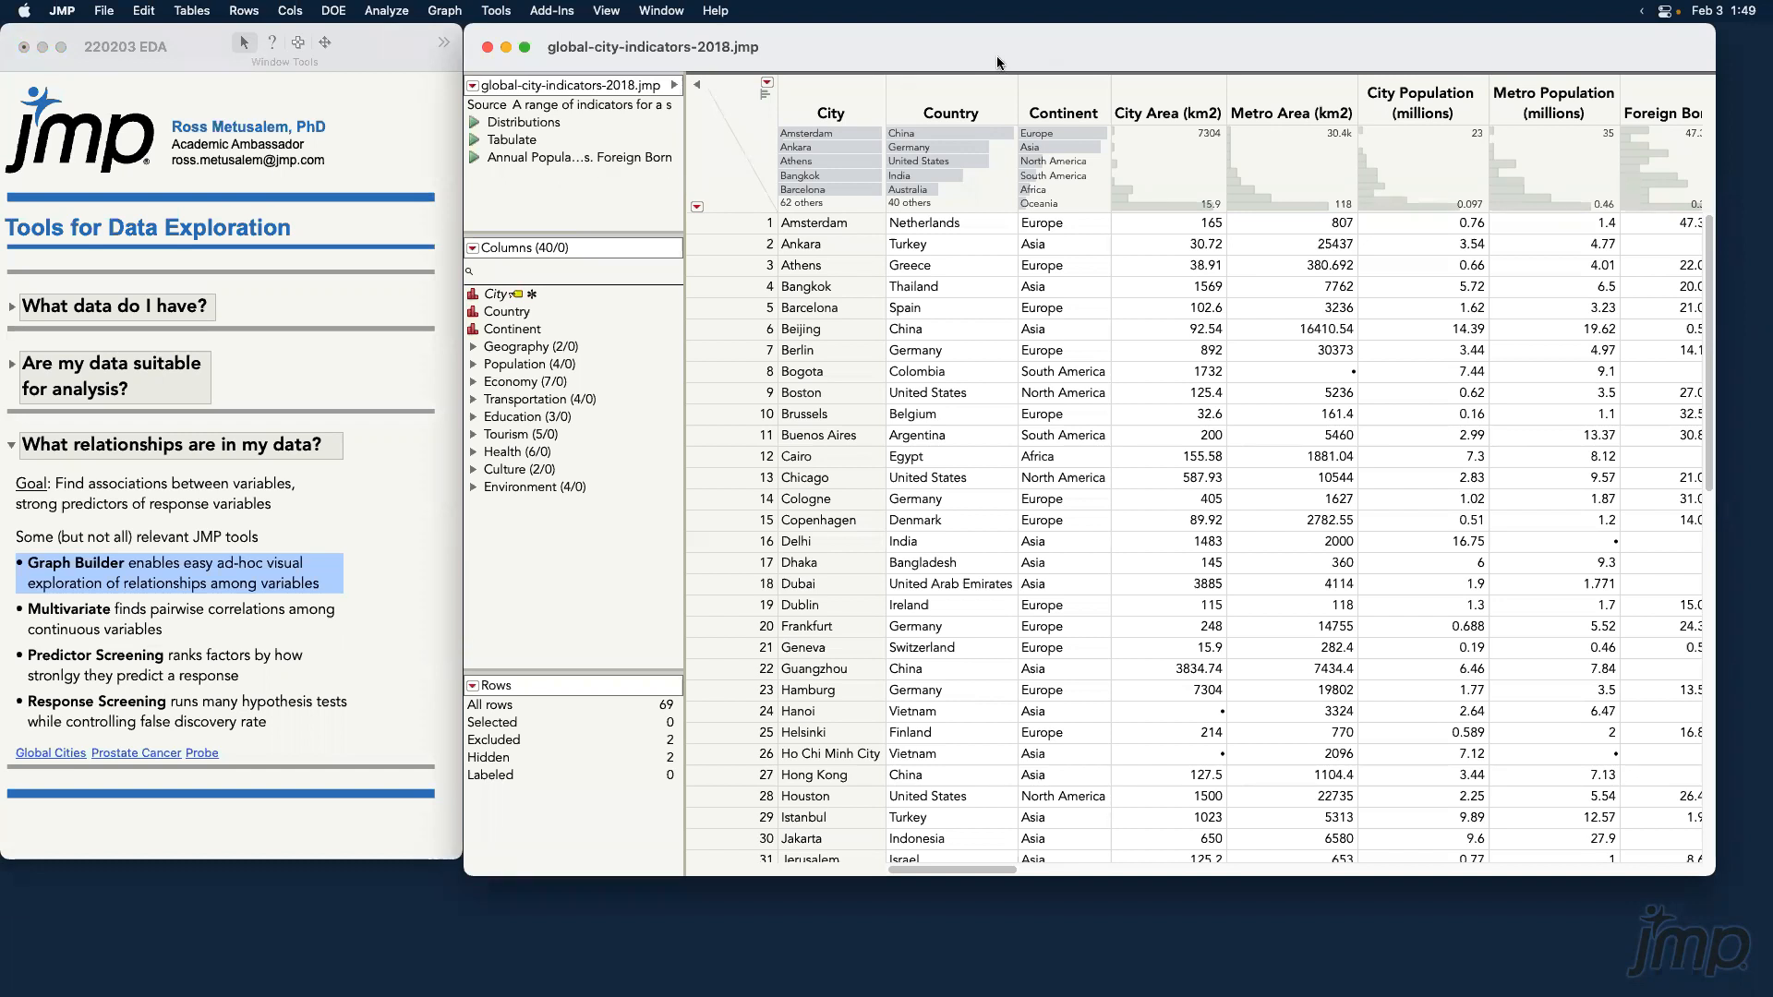
Launch Graph Builder on the global-city-indicators-2018 table and enlarge its window.
{"action": "left_click", "coordinate": [445, 11]}
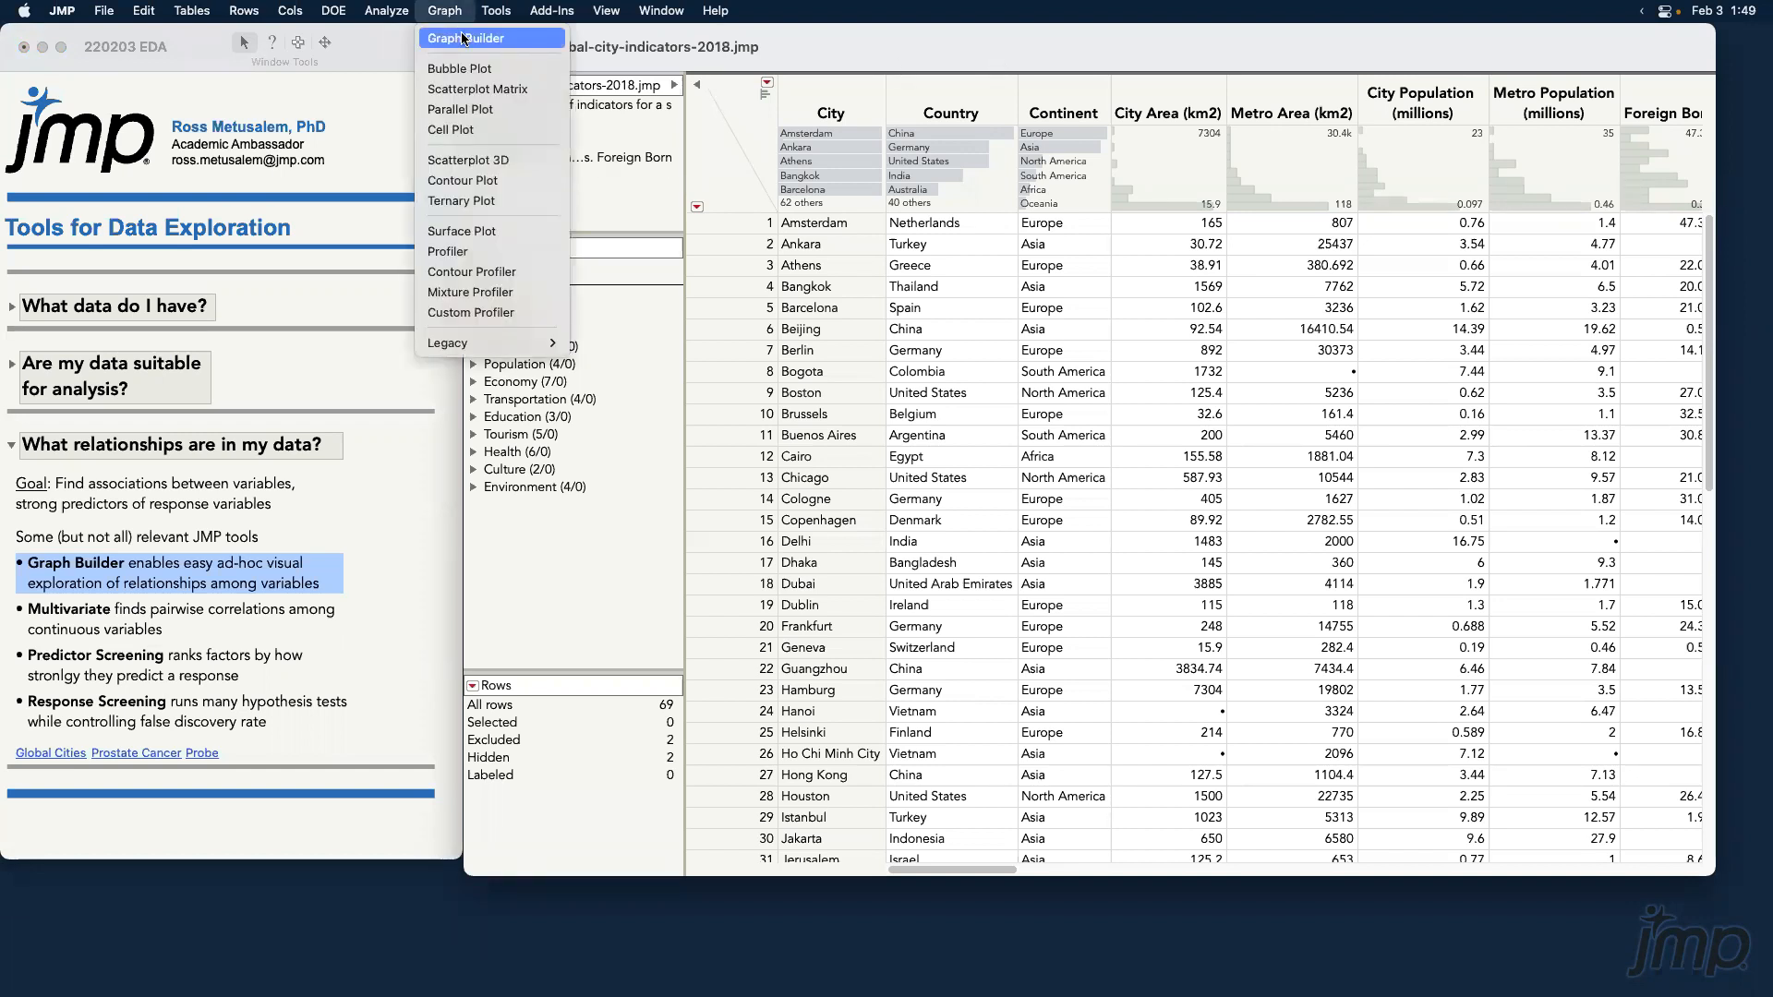
{"action": "left_click", "coordinate": [464, 39]}
{"action": "left_click_drag", "start_coordinate": [369, 126], "coordinate": [706, 195]}
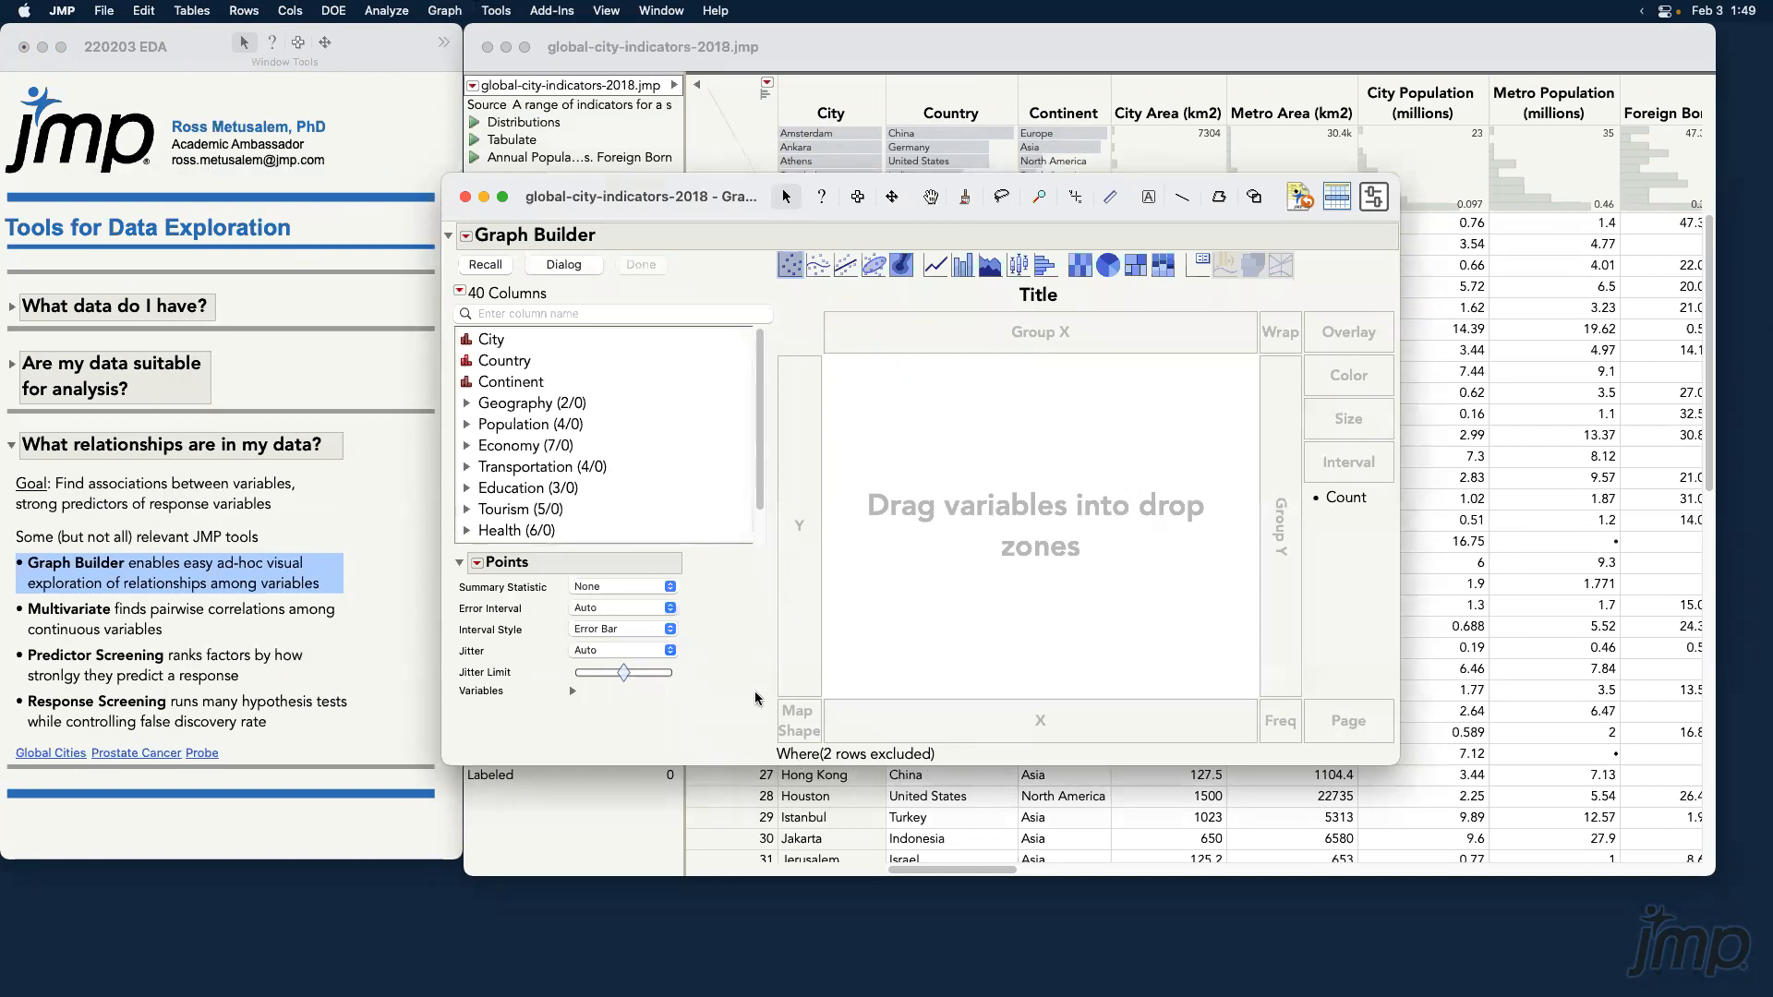
{"action": "left_click_drag", "start_coordinate": [1389, 765], "coordinate": [1554, 927]}
{"action": "left_click_drag", "start_coordinate": [856, 205], "coordinate": [825, 189]}
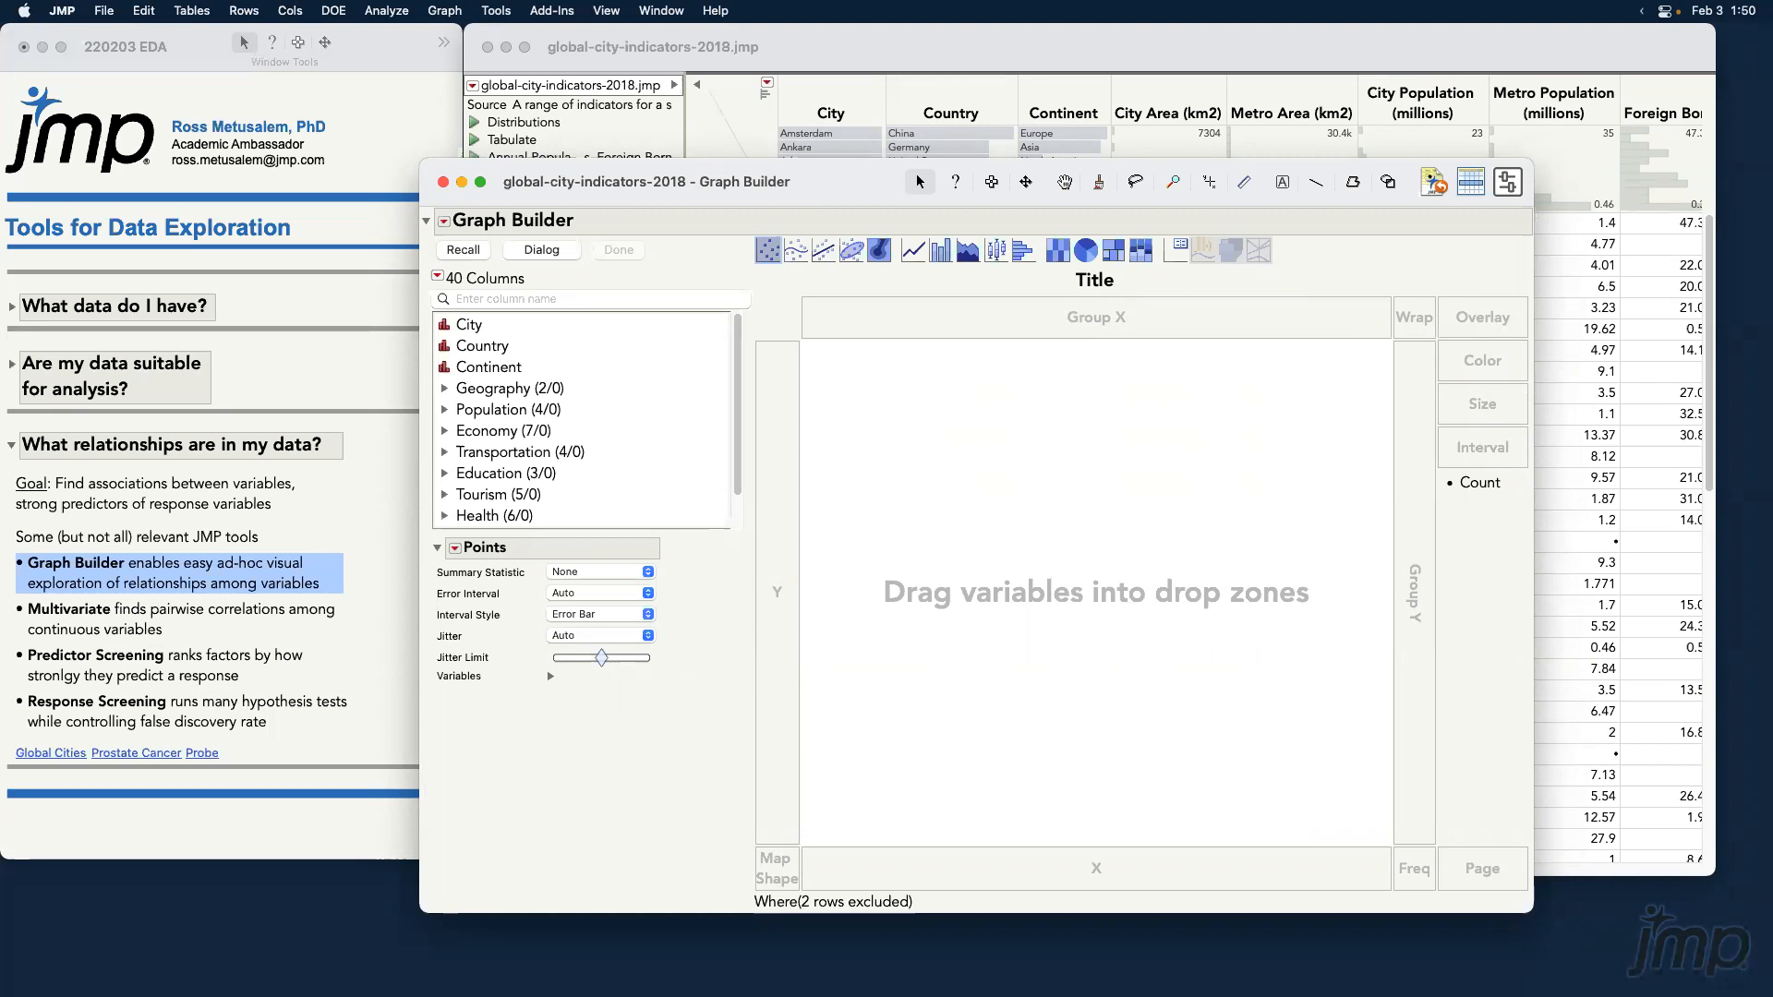
From the Population group, plot Annual Population Growth on the Y axis against Foreign Born on the X axis.
{"action": "left_click", "coordinate": [445, 411]}
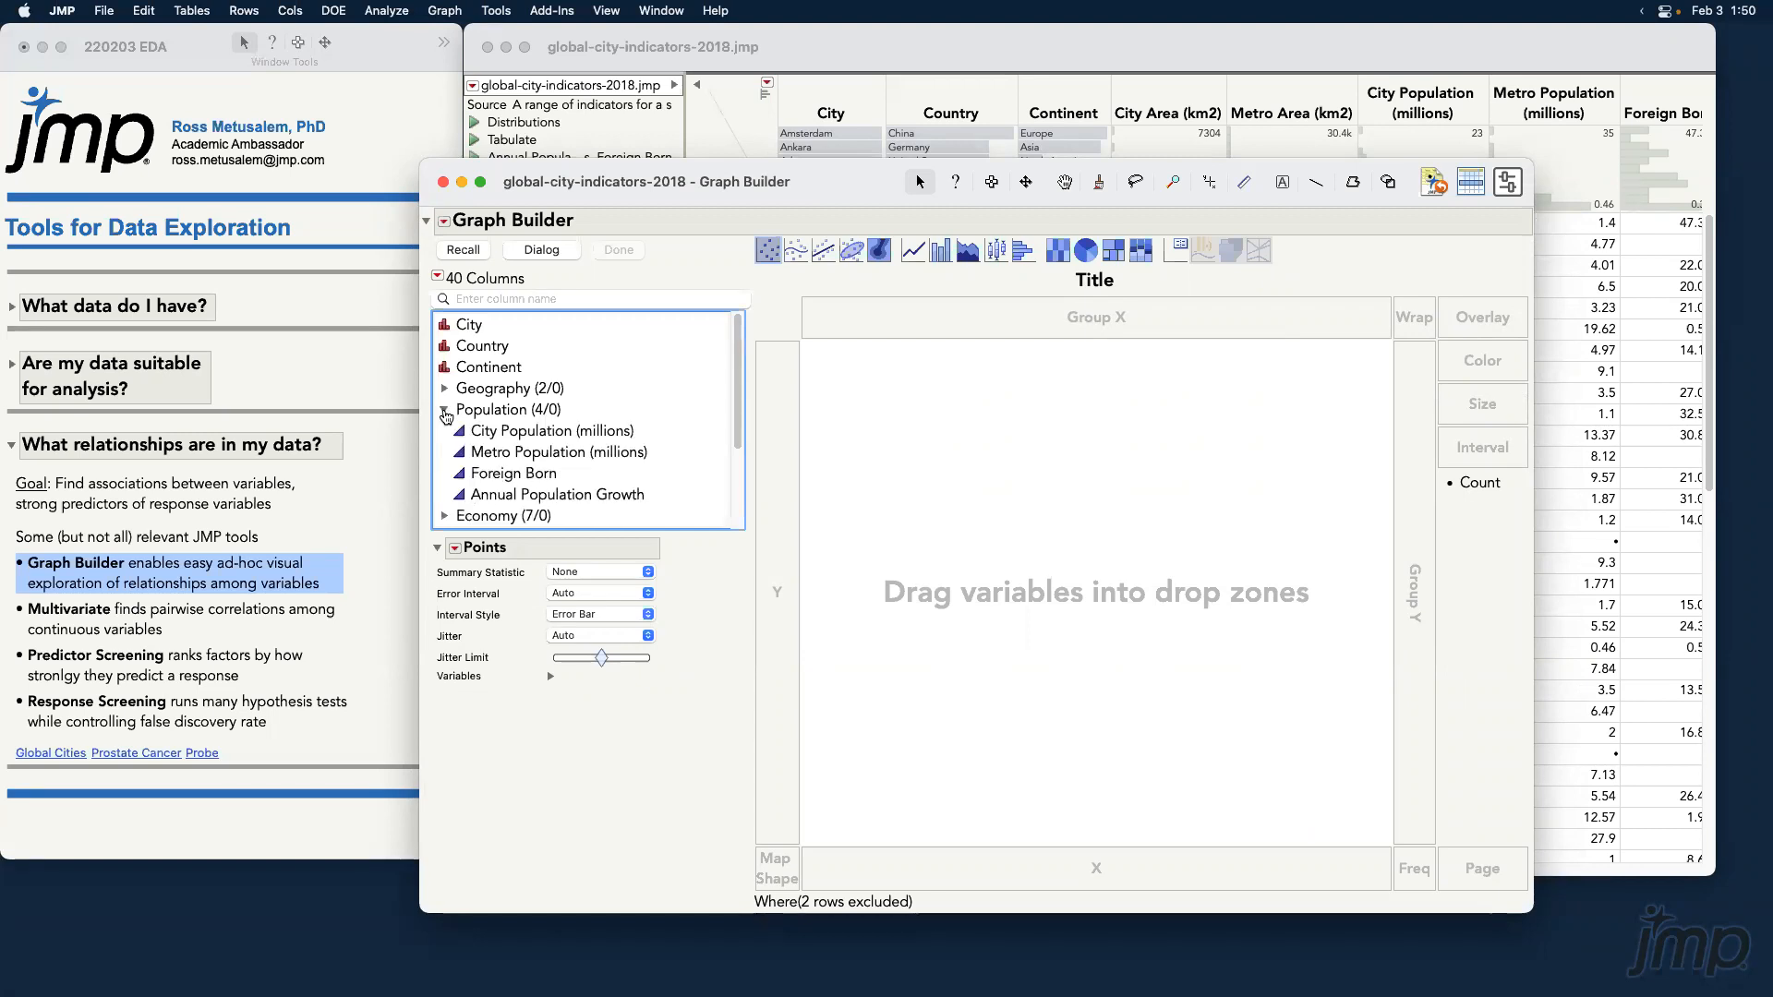
{"action": "left_click", "coordinate": [528, 473]}
{"action": "left_click_drag", "start_coordinate": [528, 474], "coordinate": [924, 868]}
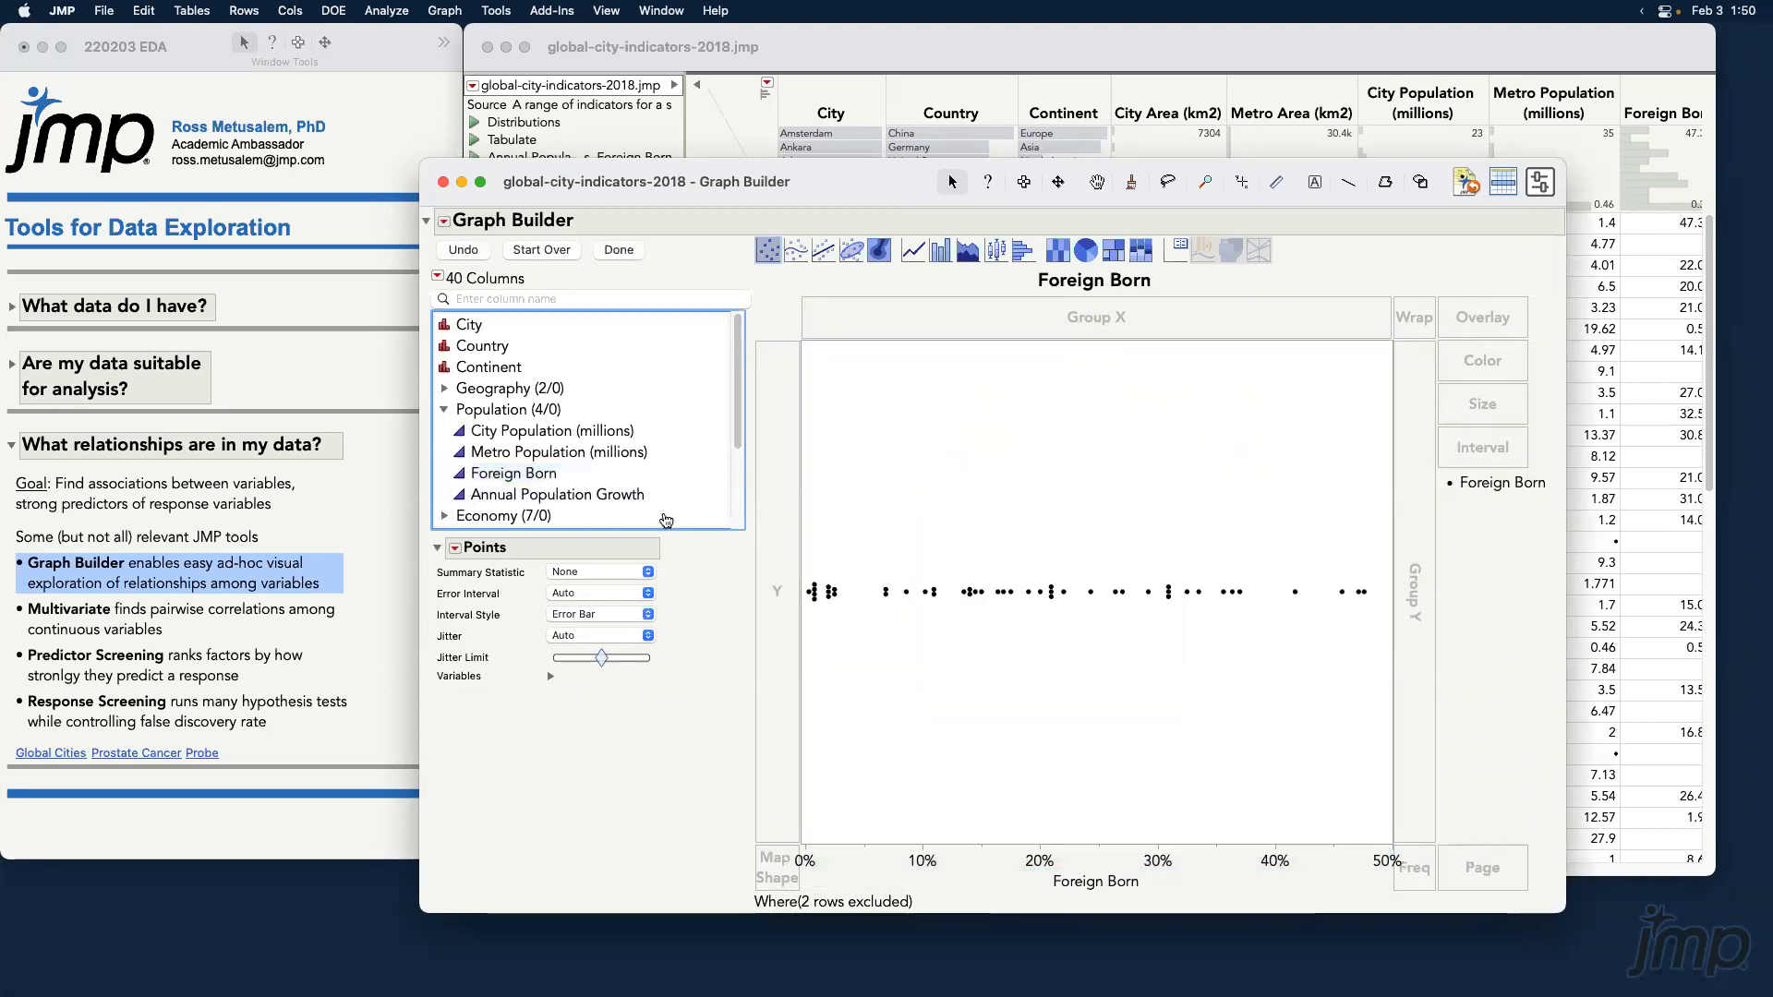
{"action": "left_click", "coordinate": [536, 495]}
{"action": "left_click_drag", "start_coordinate": [535, 495], "coordinate": [774, 560]}
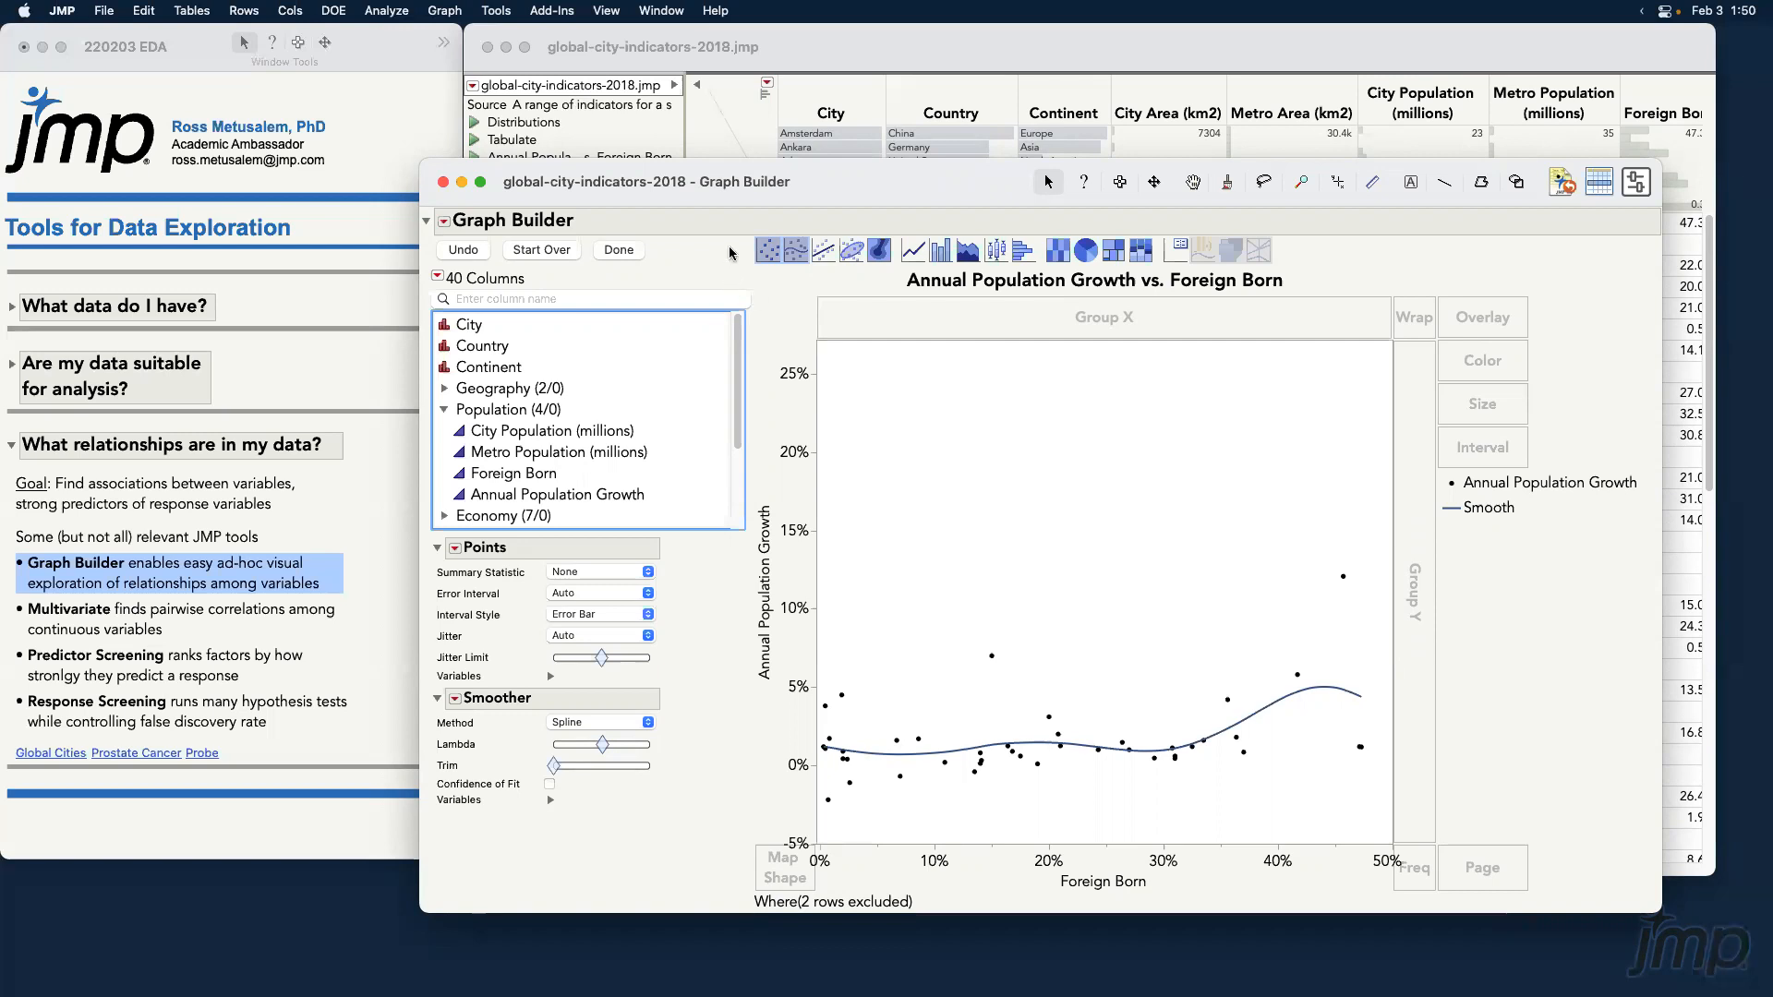
Replace the smoother with a 90% coverage ellipse and show its correlation on the graph.
{"action": "mouse_move", "coordinate": [730, 247]}
{"action": "left_mouse_down"}
{"action": "mouse_move", "coordinate": [1159, 300]}
{"action": "mouse_move", "coordinate": [1158, 195]}
{"action": "mouse_move", "coordinate": [722, 243]}
{"action": "left_mouse_up"}
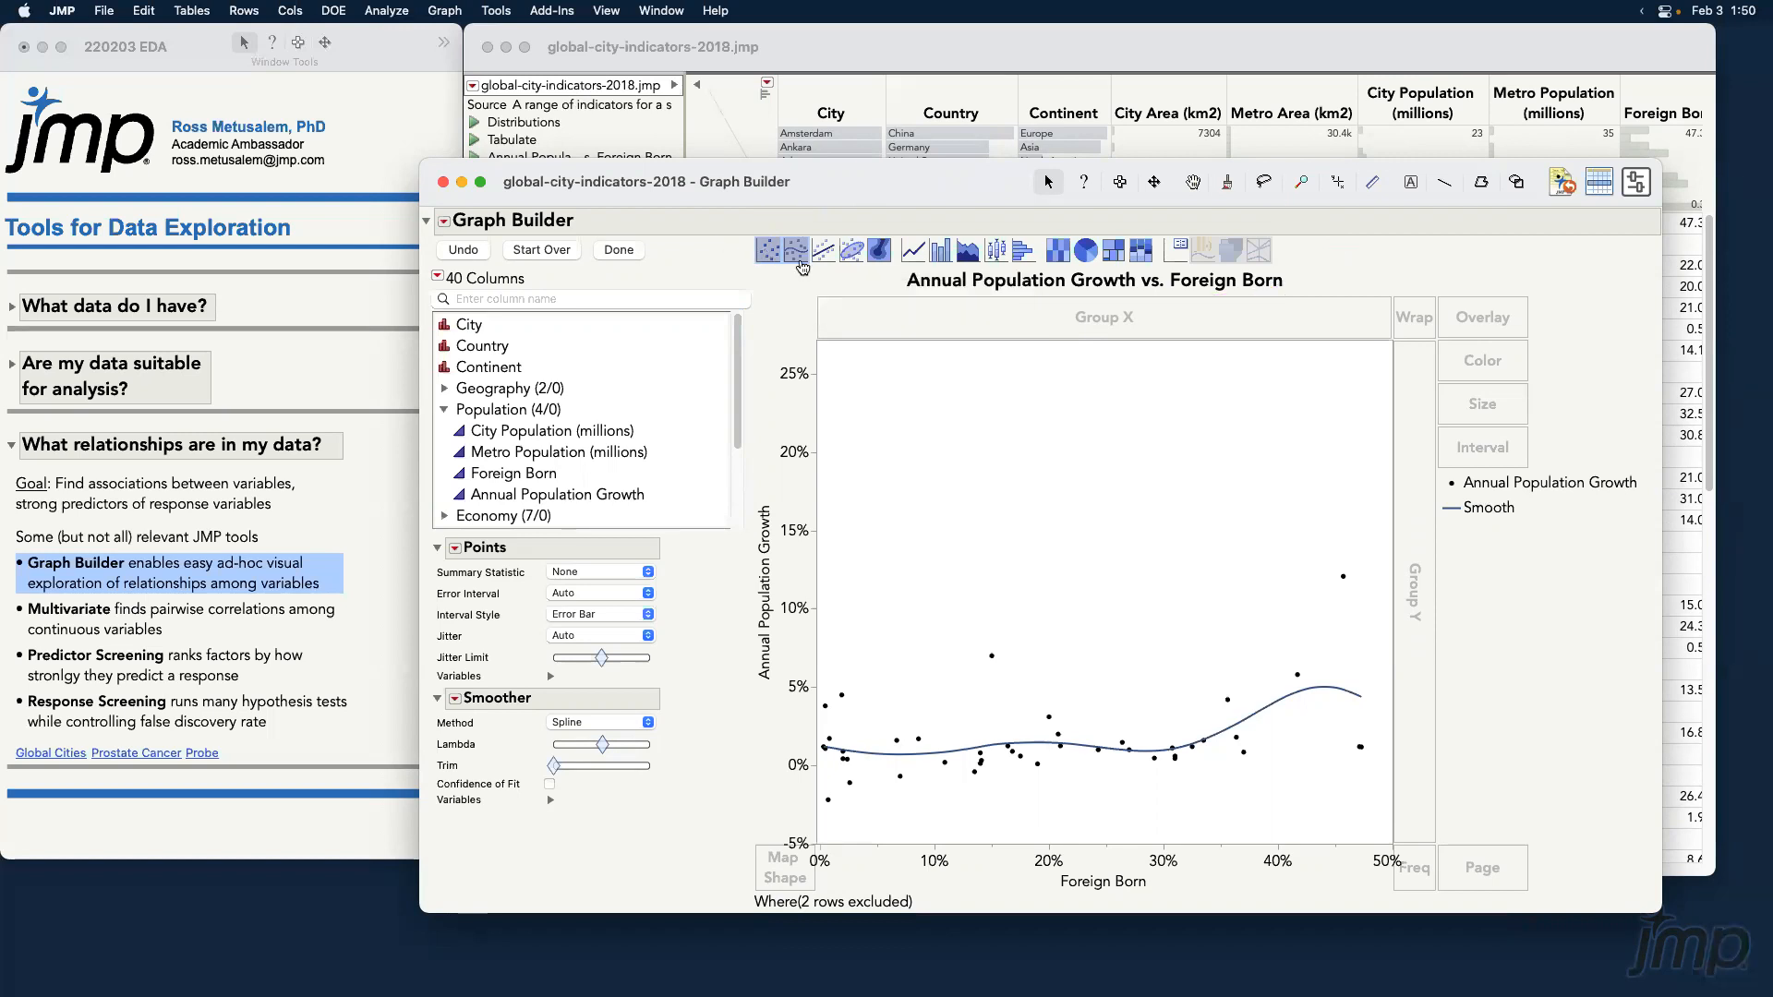
{"action": "left_click", "coordinate": [797, 259]}
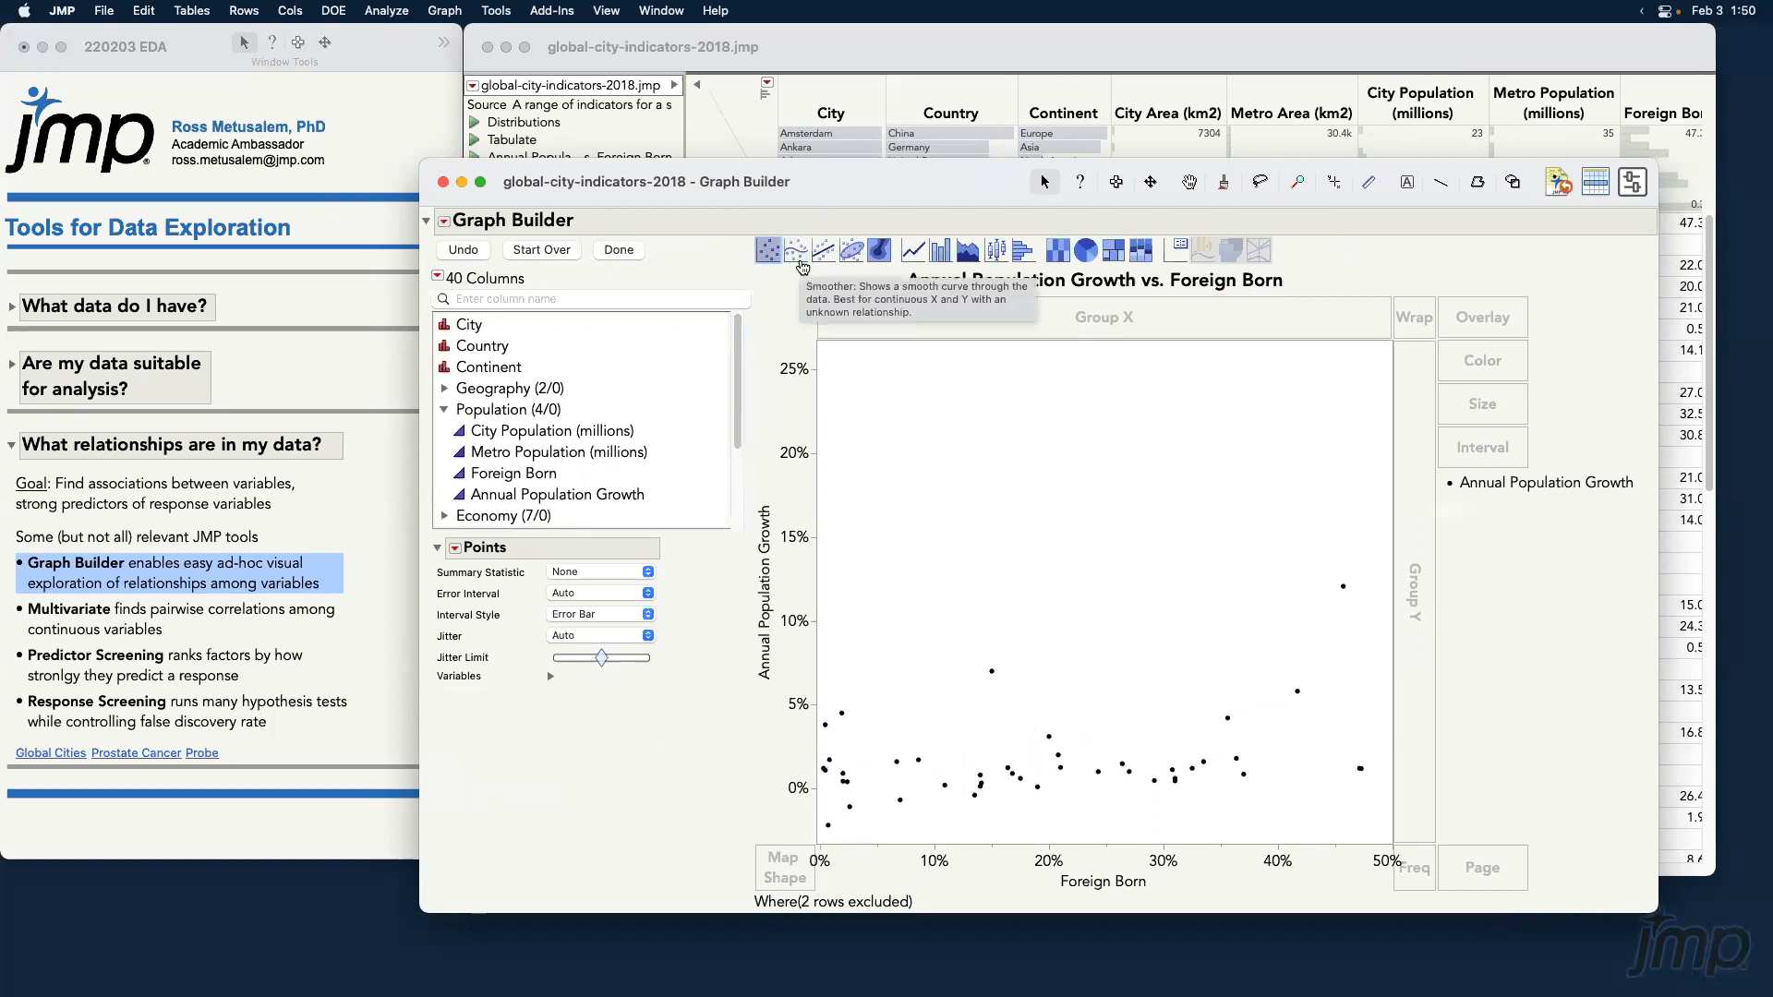
{"action": "left_click", "coordinate": [854, 252]}
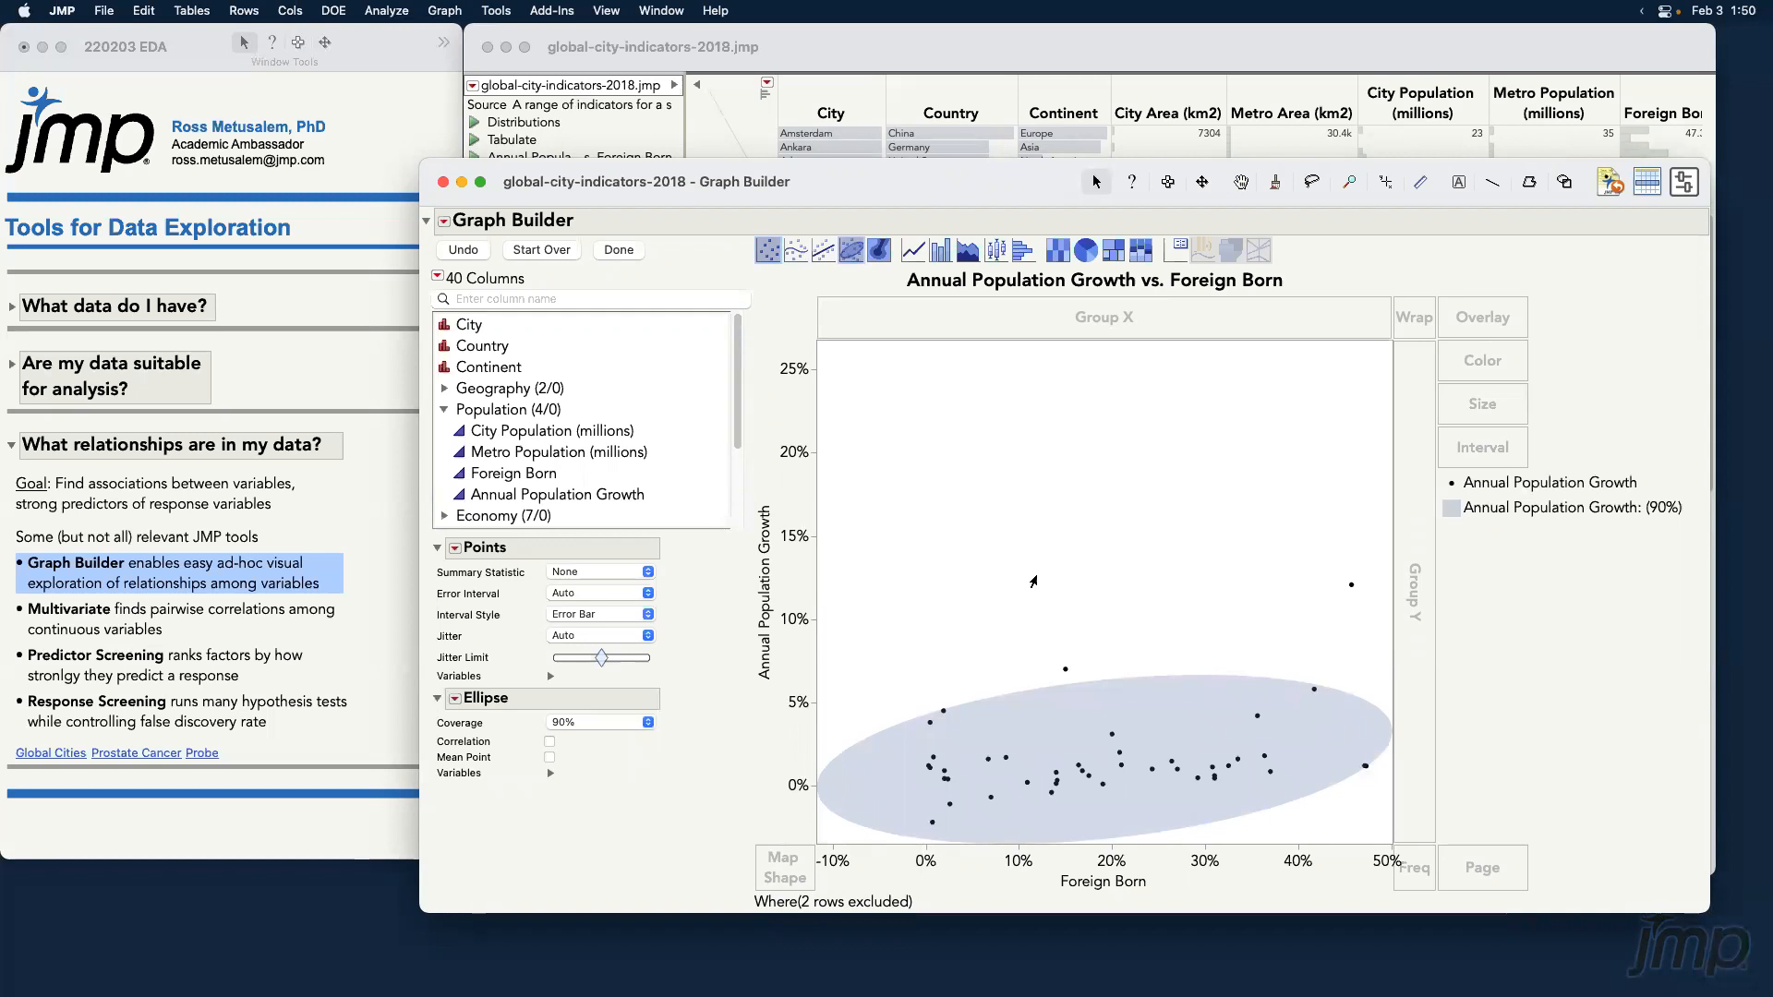
{"action": "left_click", "coordinate": [671, 868]}
{"action": "left_click", "coordinate": [551, 745]}
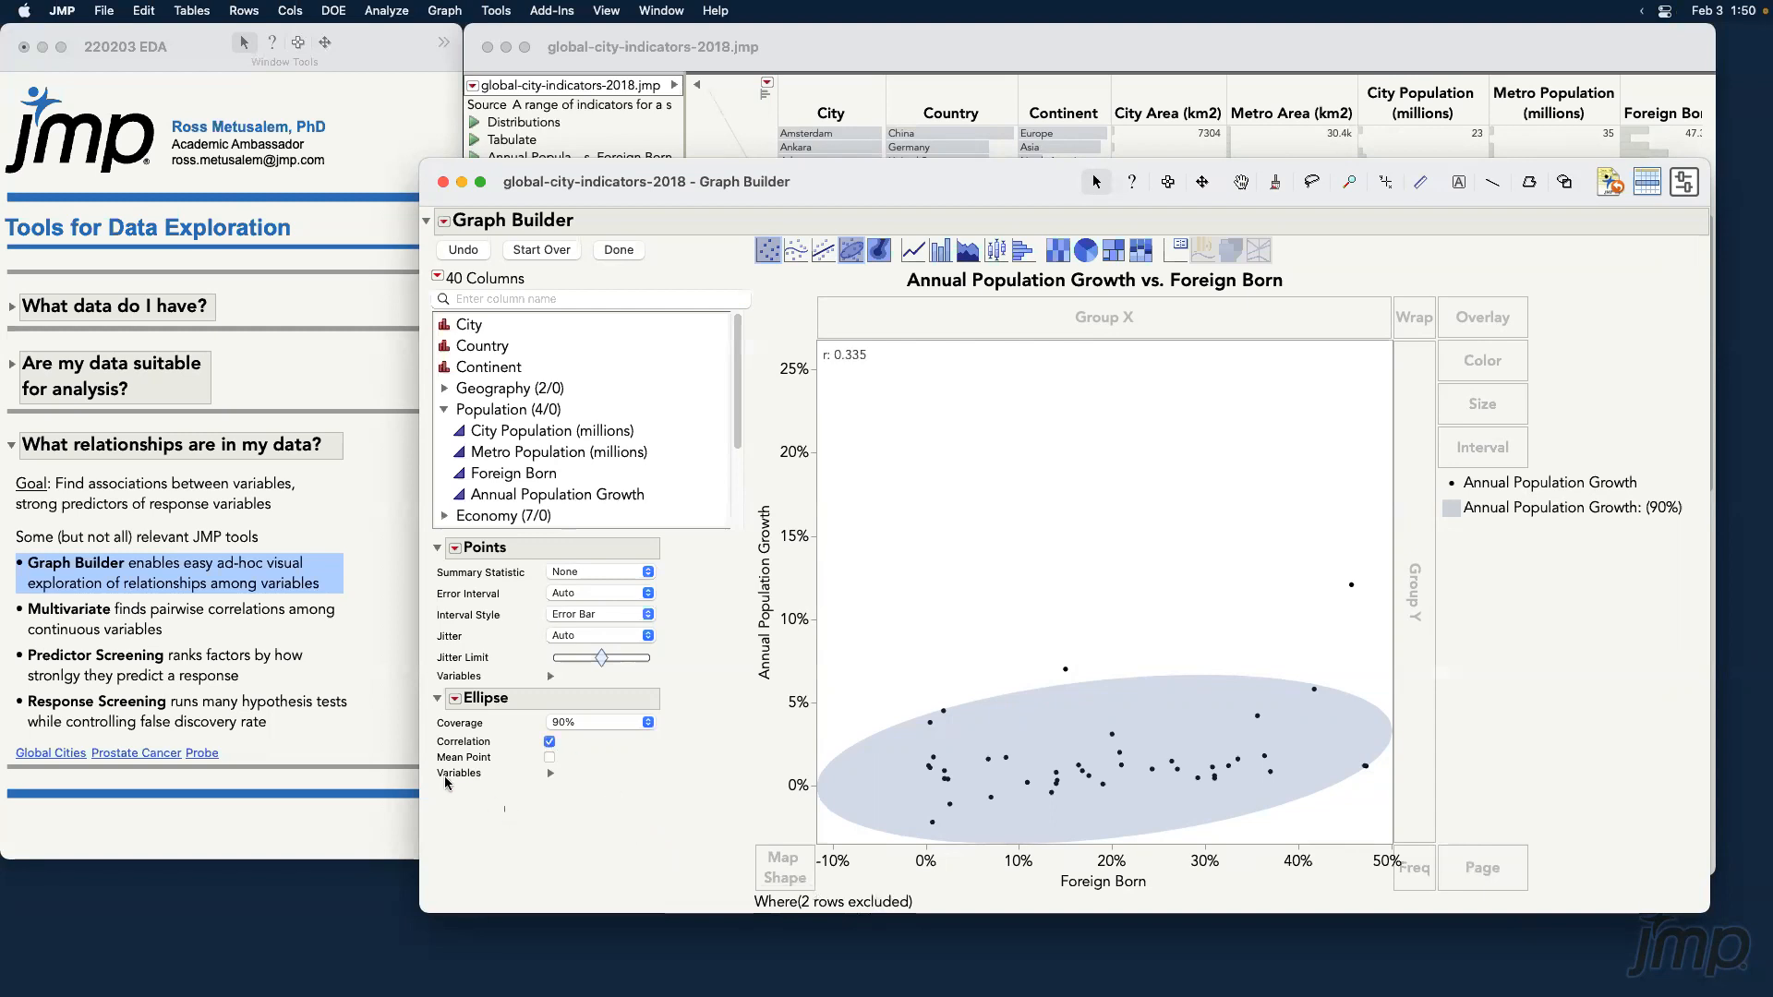
{"action": "left_click_drag", "start_coordinate": [425, 530], "coordinate": [675, 790]}
Replace the ellipse with a line of fit and preview separate fits by overlaying Continent, leaving the overlay unassigned.
{"action": "left_click", "coordinate": [822, 252]}
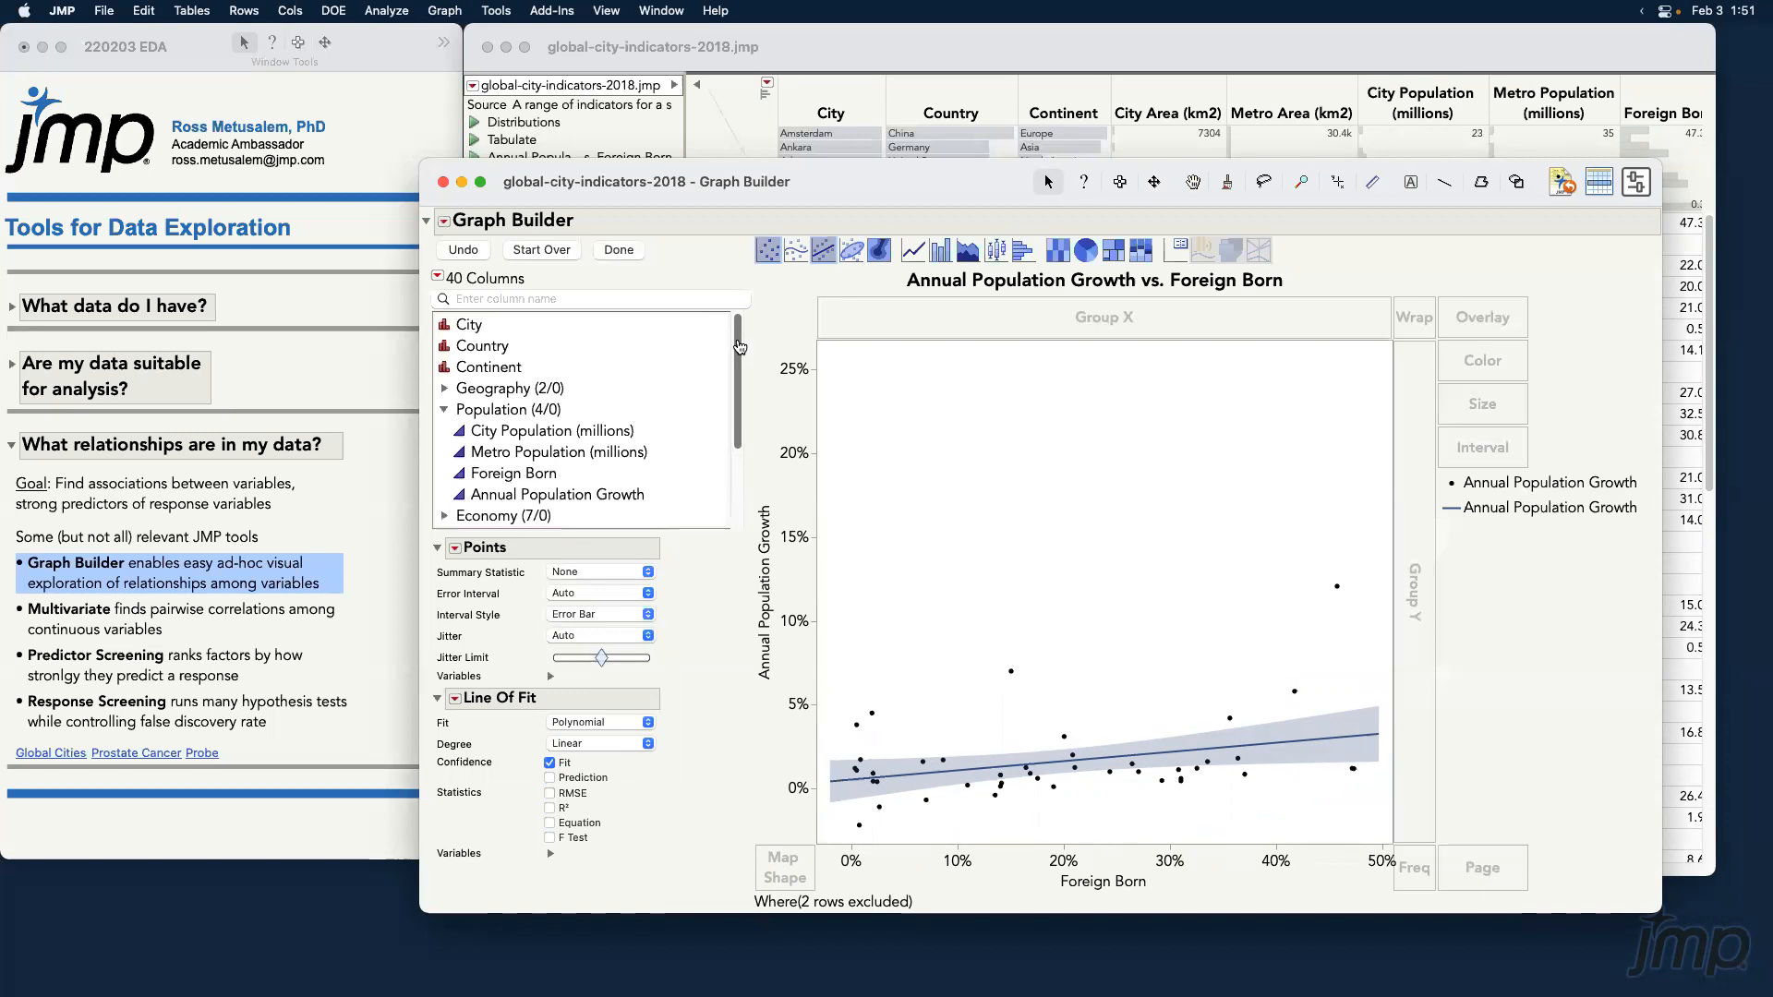
{"action": "left_click", "coordinate": [507, 369]}
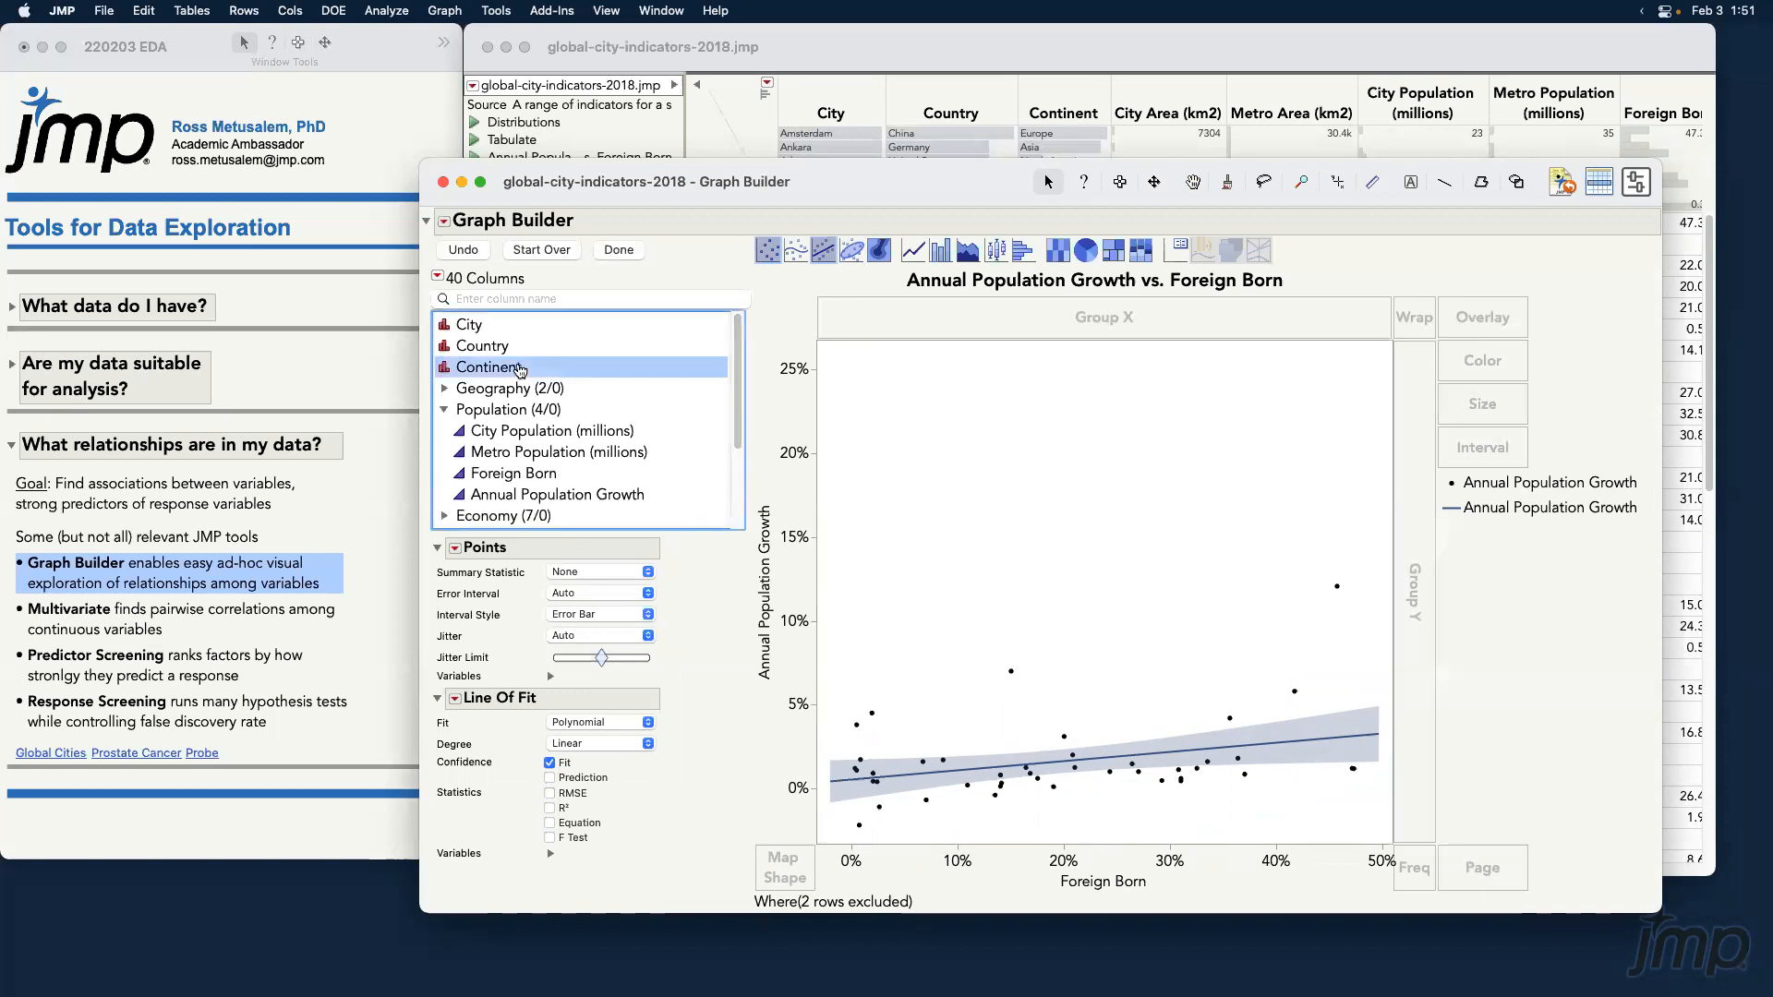
{"action": "left_click_drag", "start_coordinate": [507, 369], "coordinate": [1489, 322]}
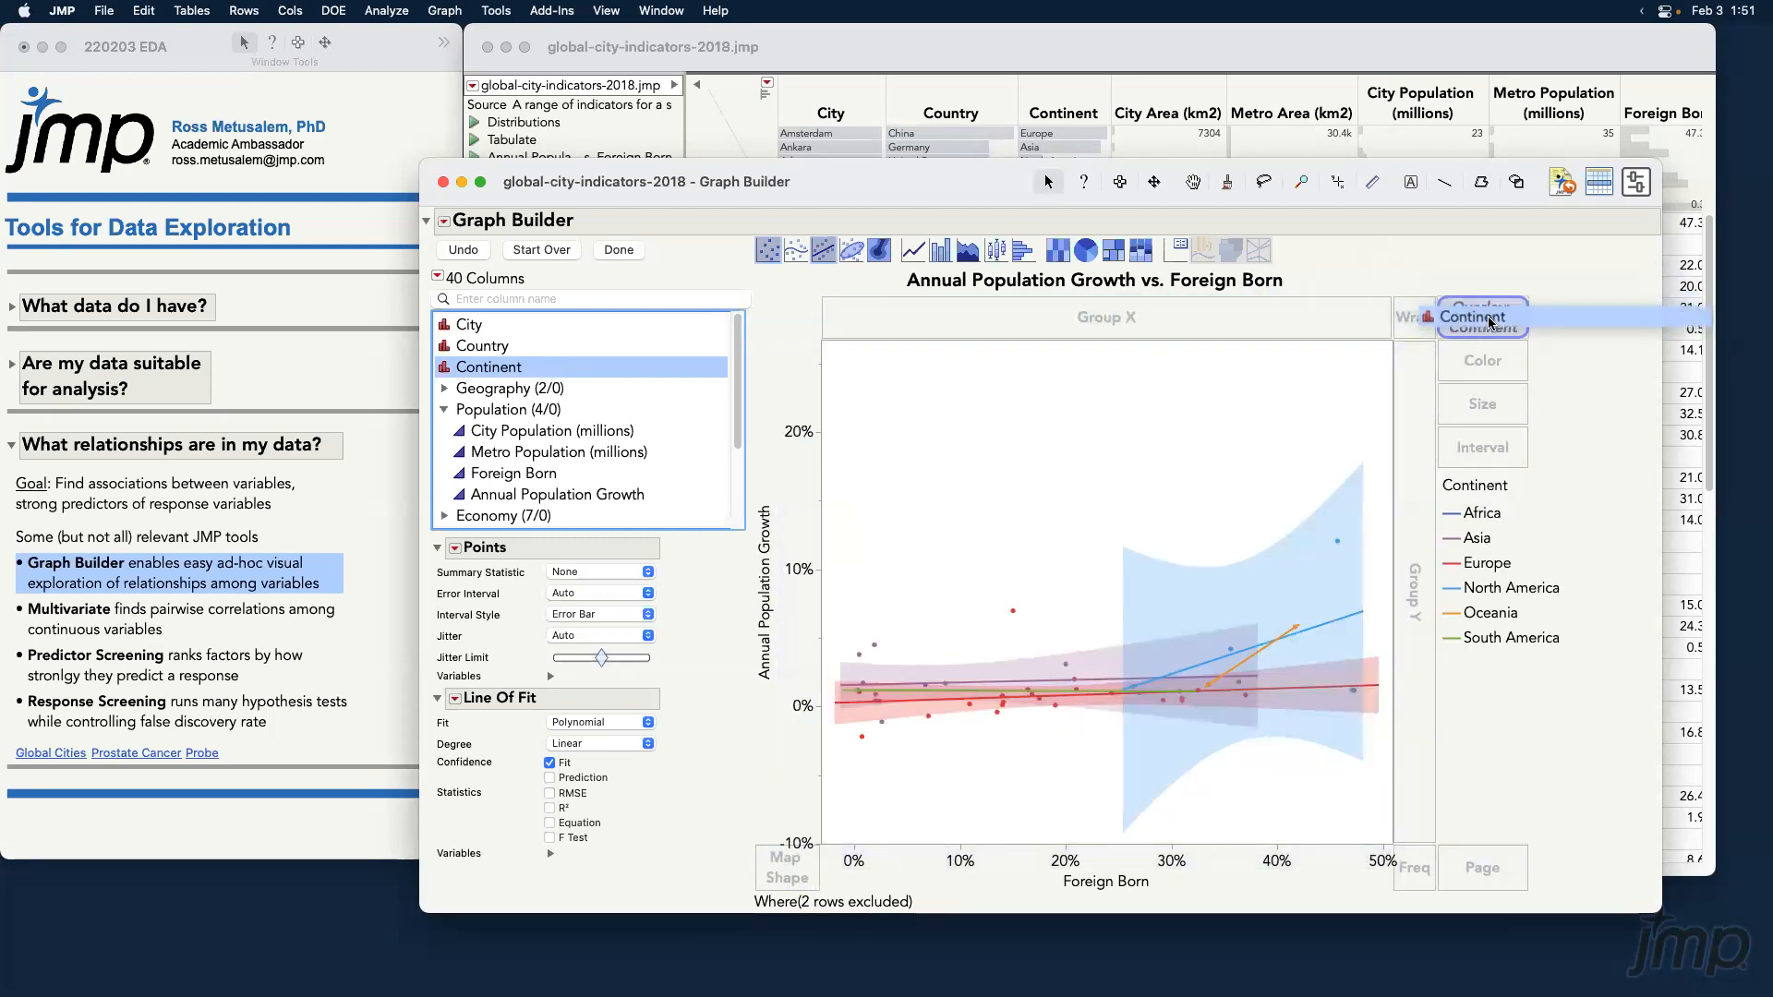
{"action": "left_click_drag", "start_coordinate": [1490, 323], "coordinate": [547, 370]}
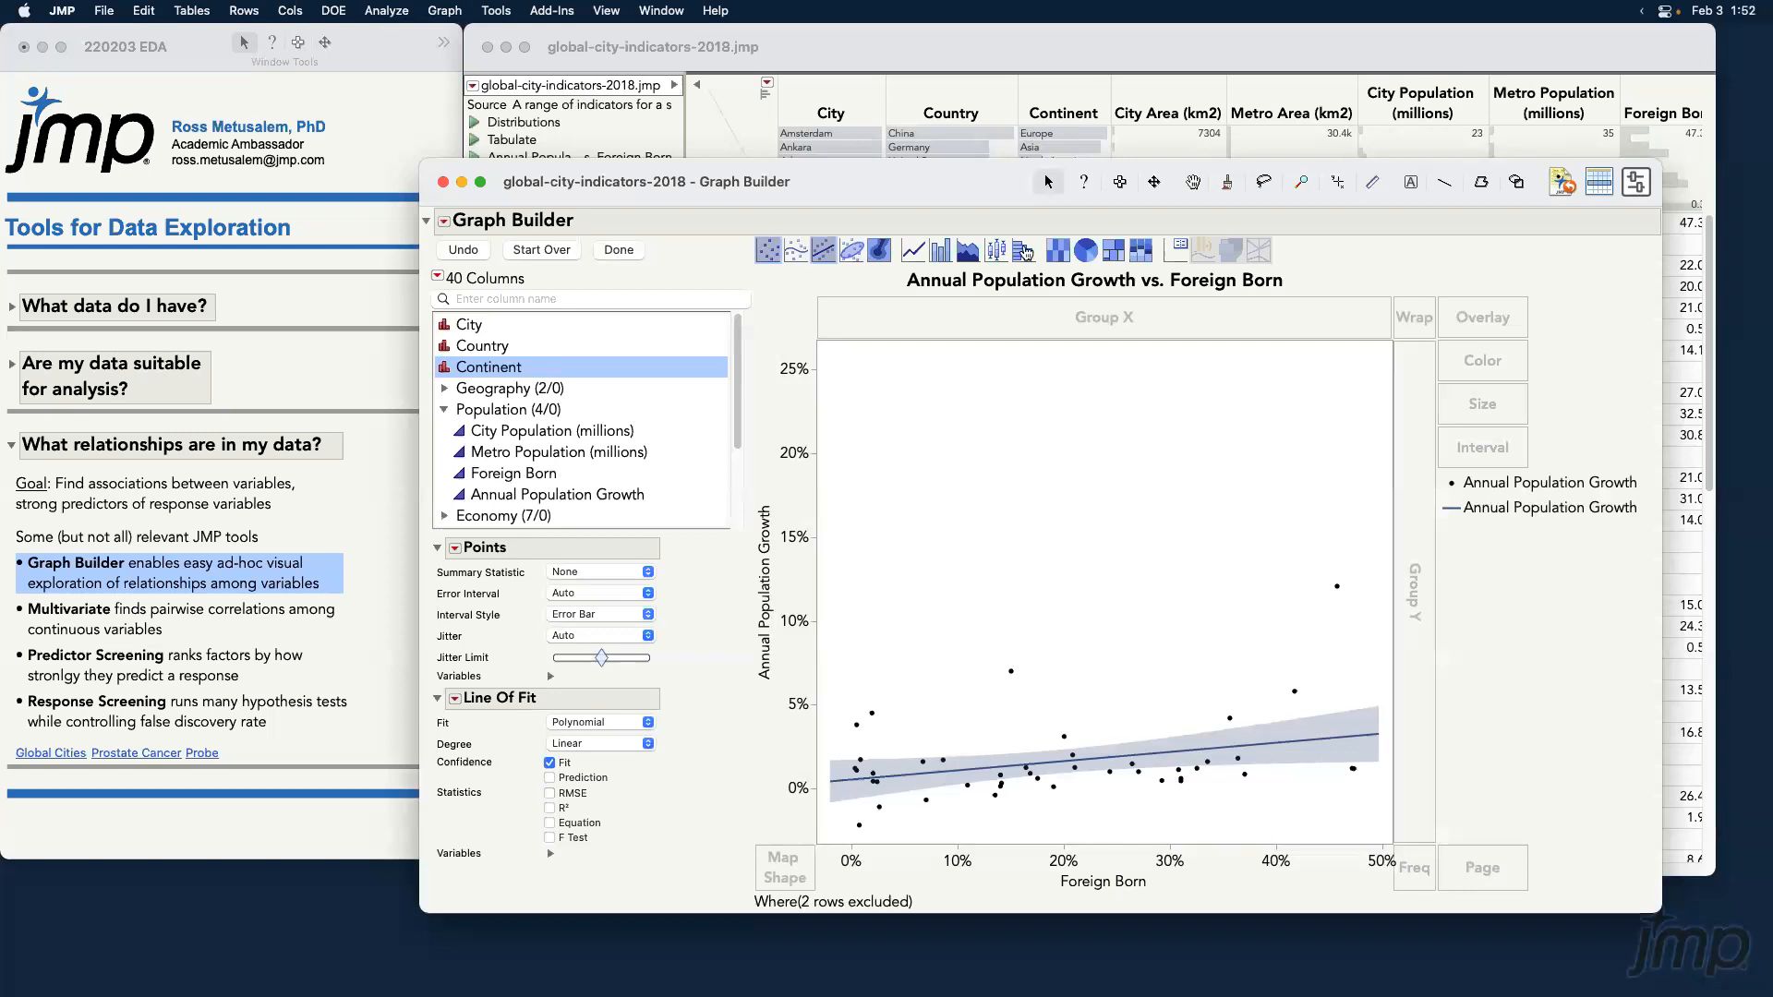
Close the Graph Builder window and highlight the Multivariate bullet in the journal.
{"action": "left_click", "coordinate": [442, 184]}
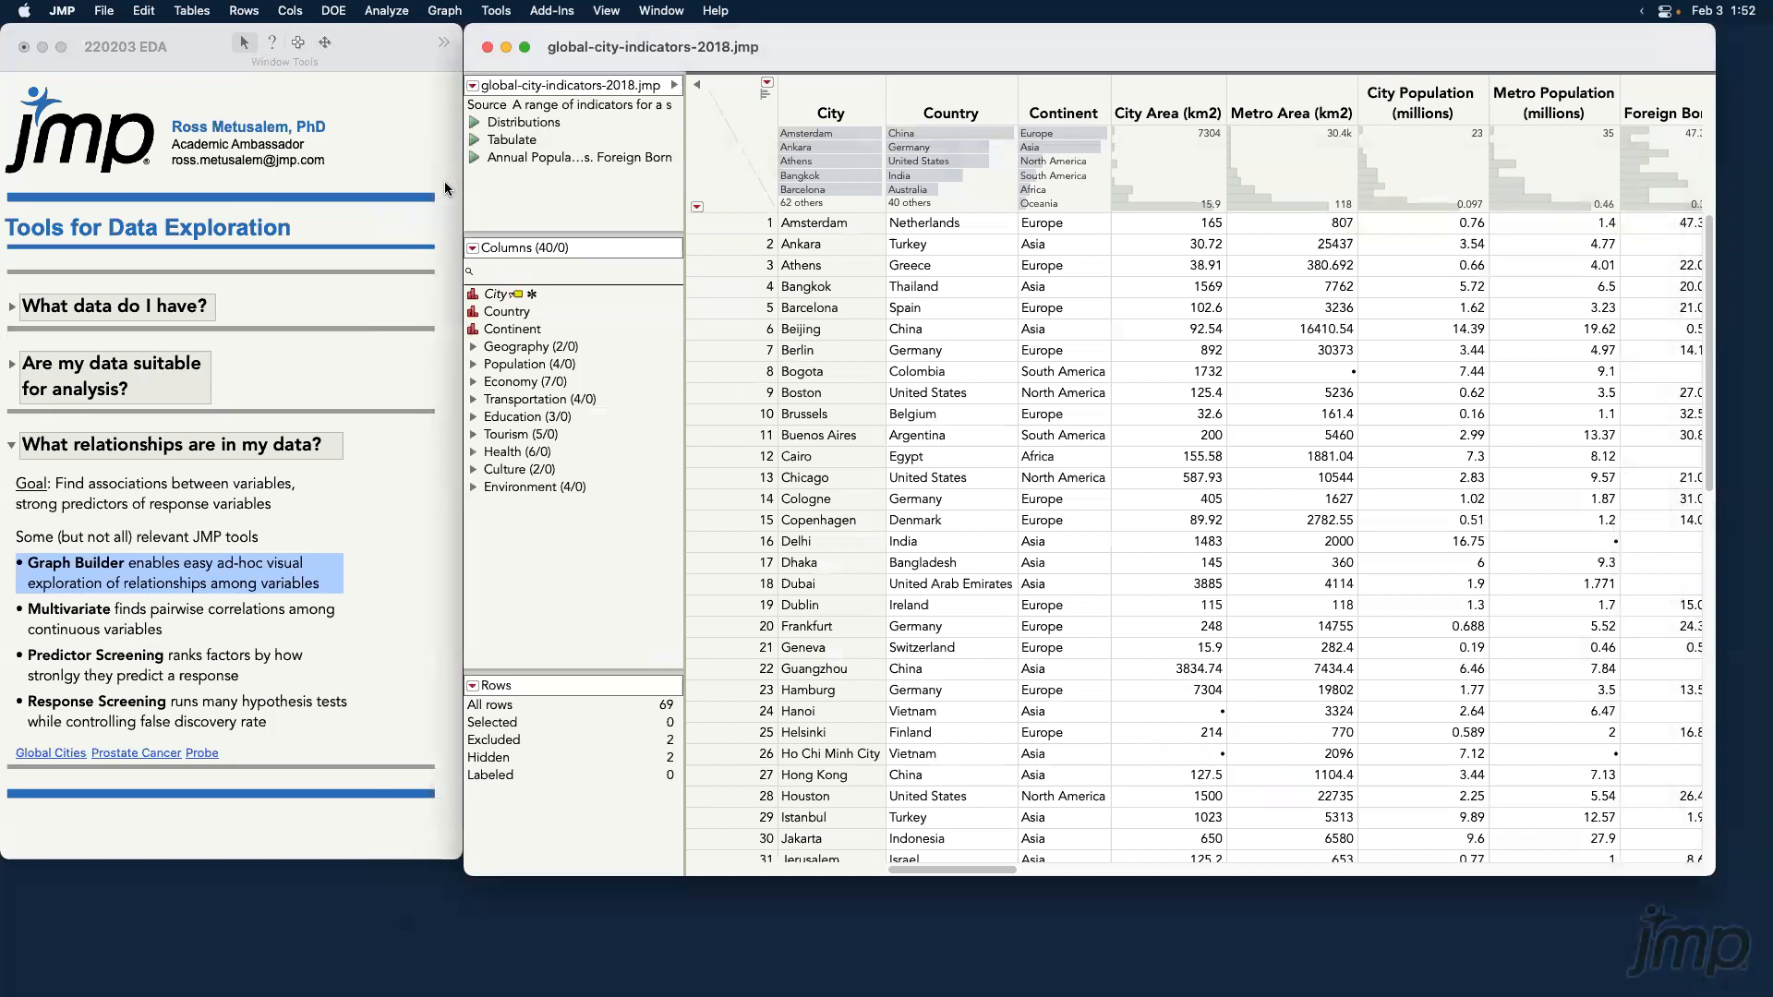
{"action": "left_click", "coordinate": [263, 584]}
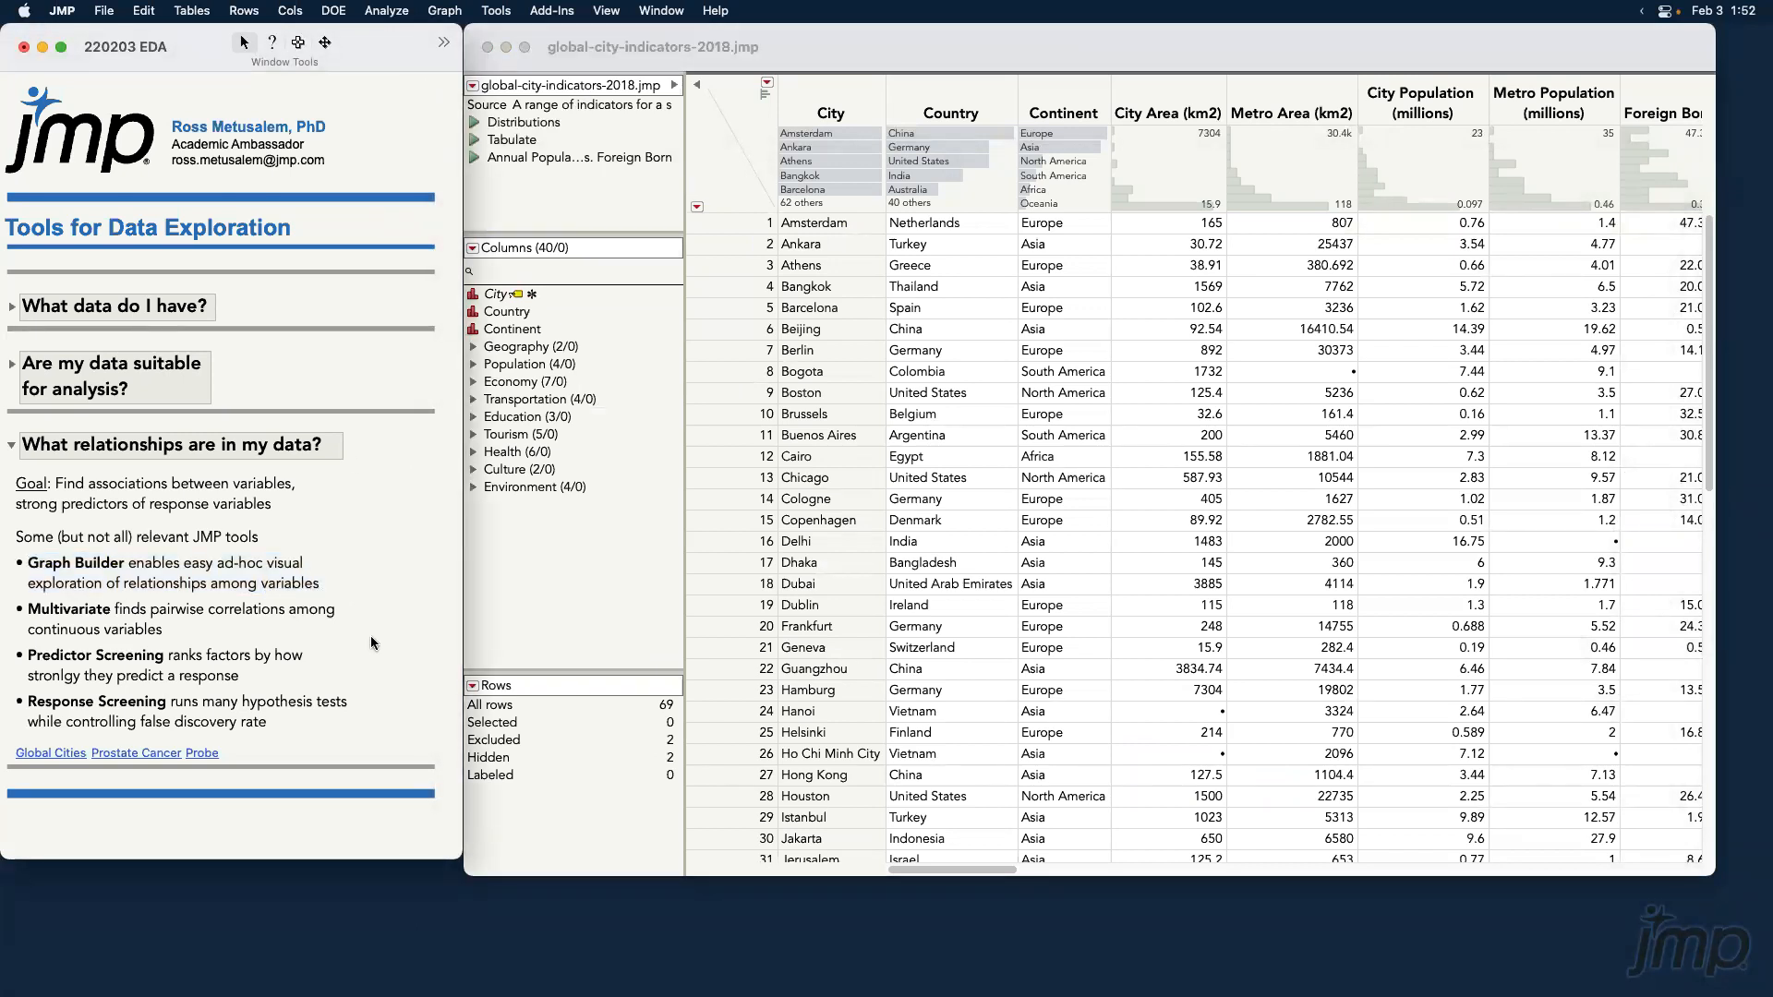
{"action": "left_click", "coordinate": [294, 619]}
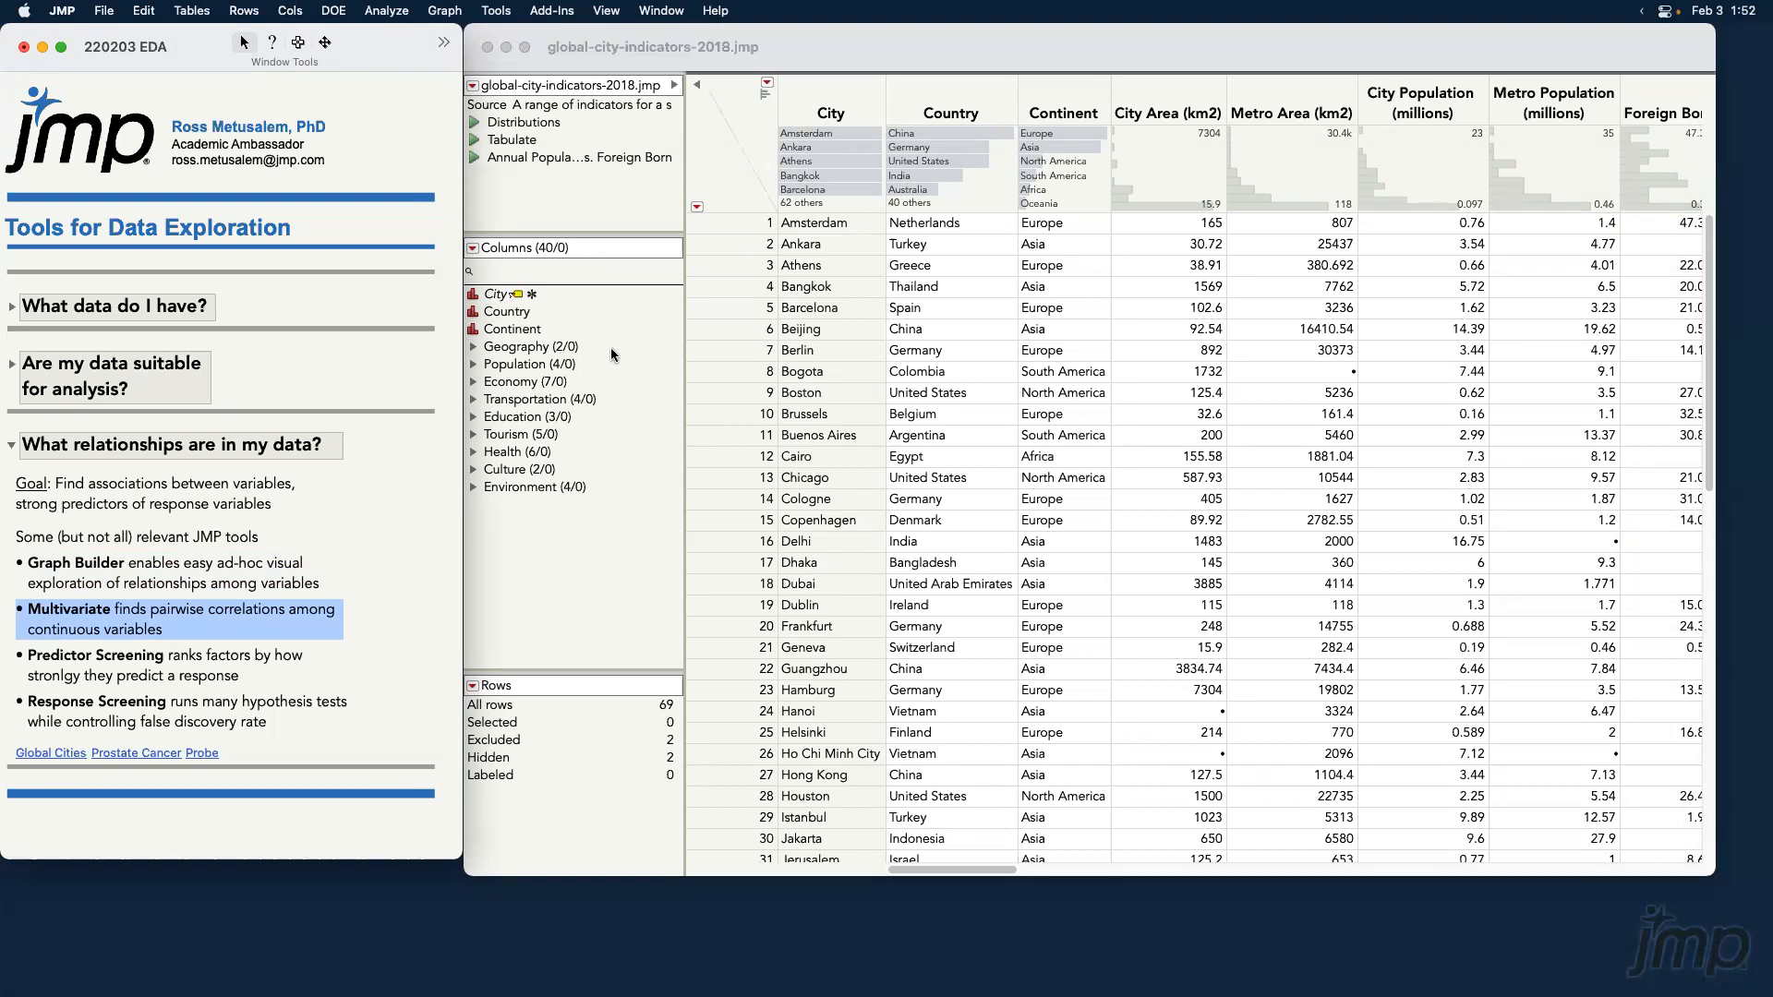
Launch the Multivariate platform on the global-city-indicators-2018 table.
{"action": "left_click", "coordinate": [966, 46]}
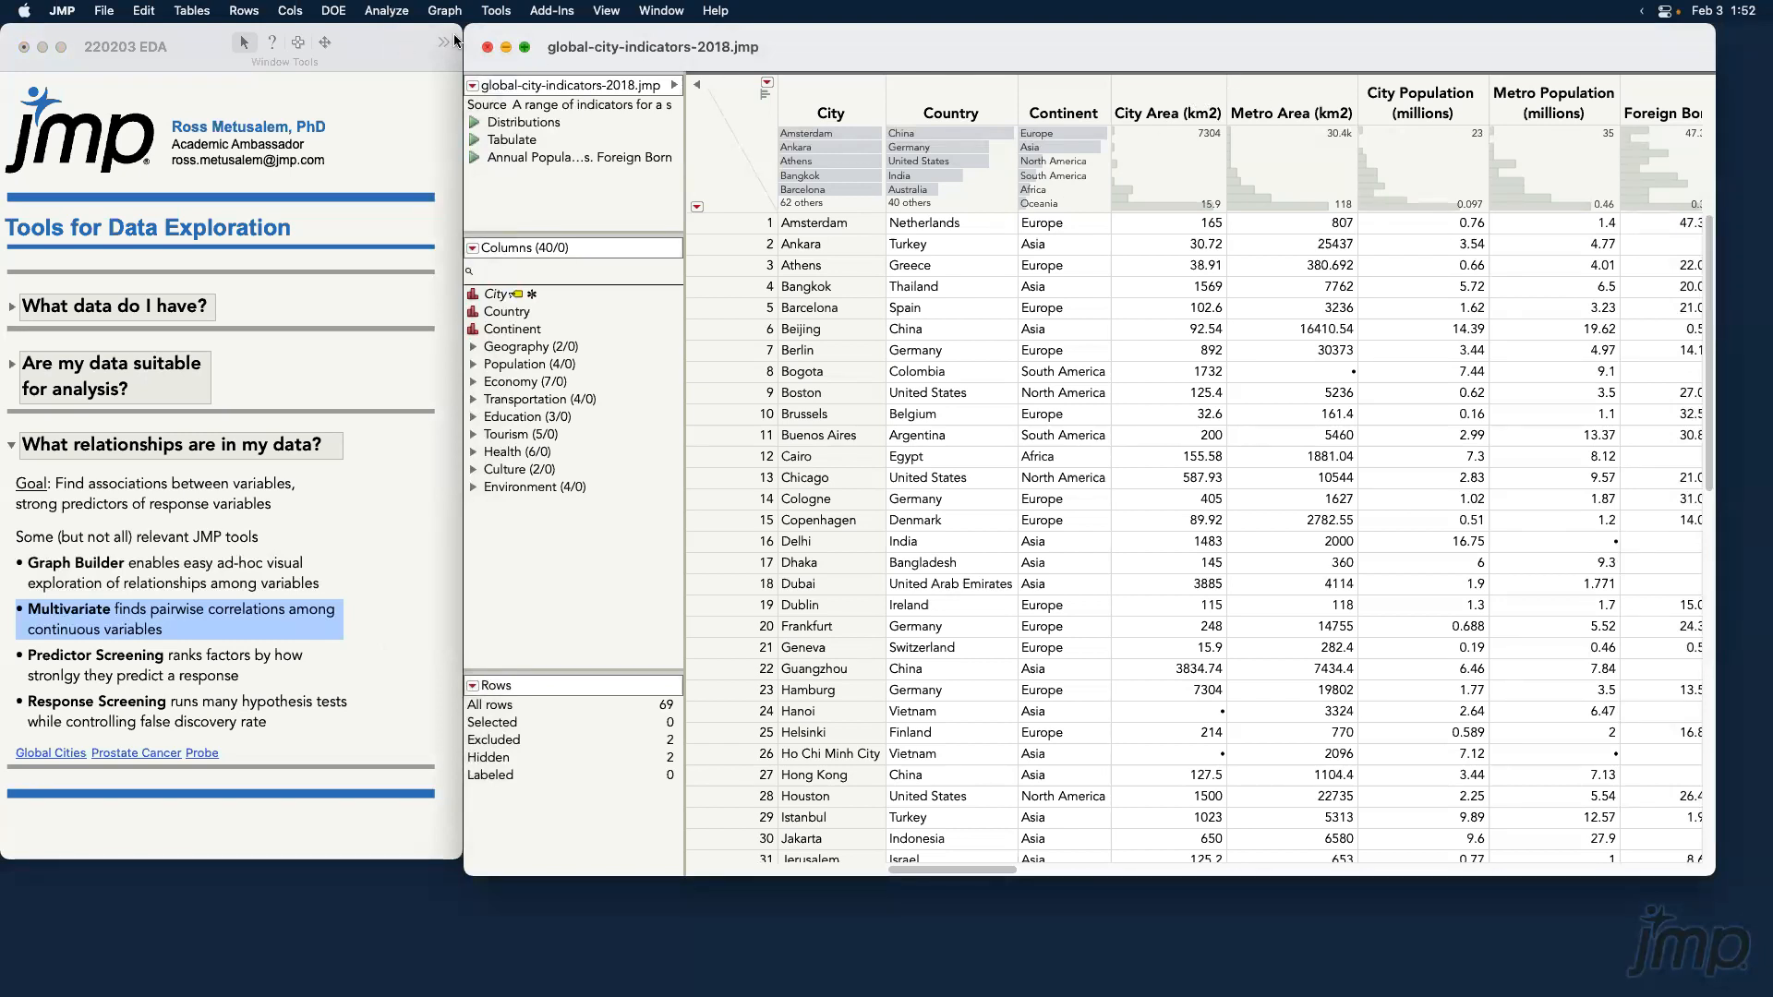
{"action": "left_click", "coordinate": [386, 11]}
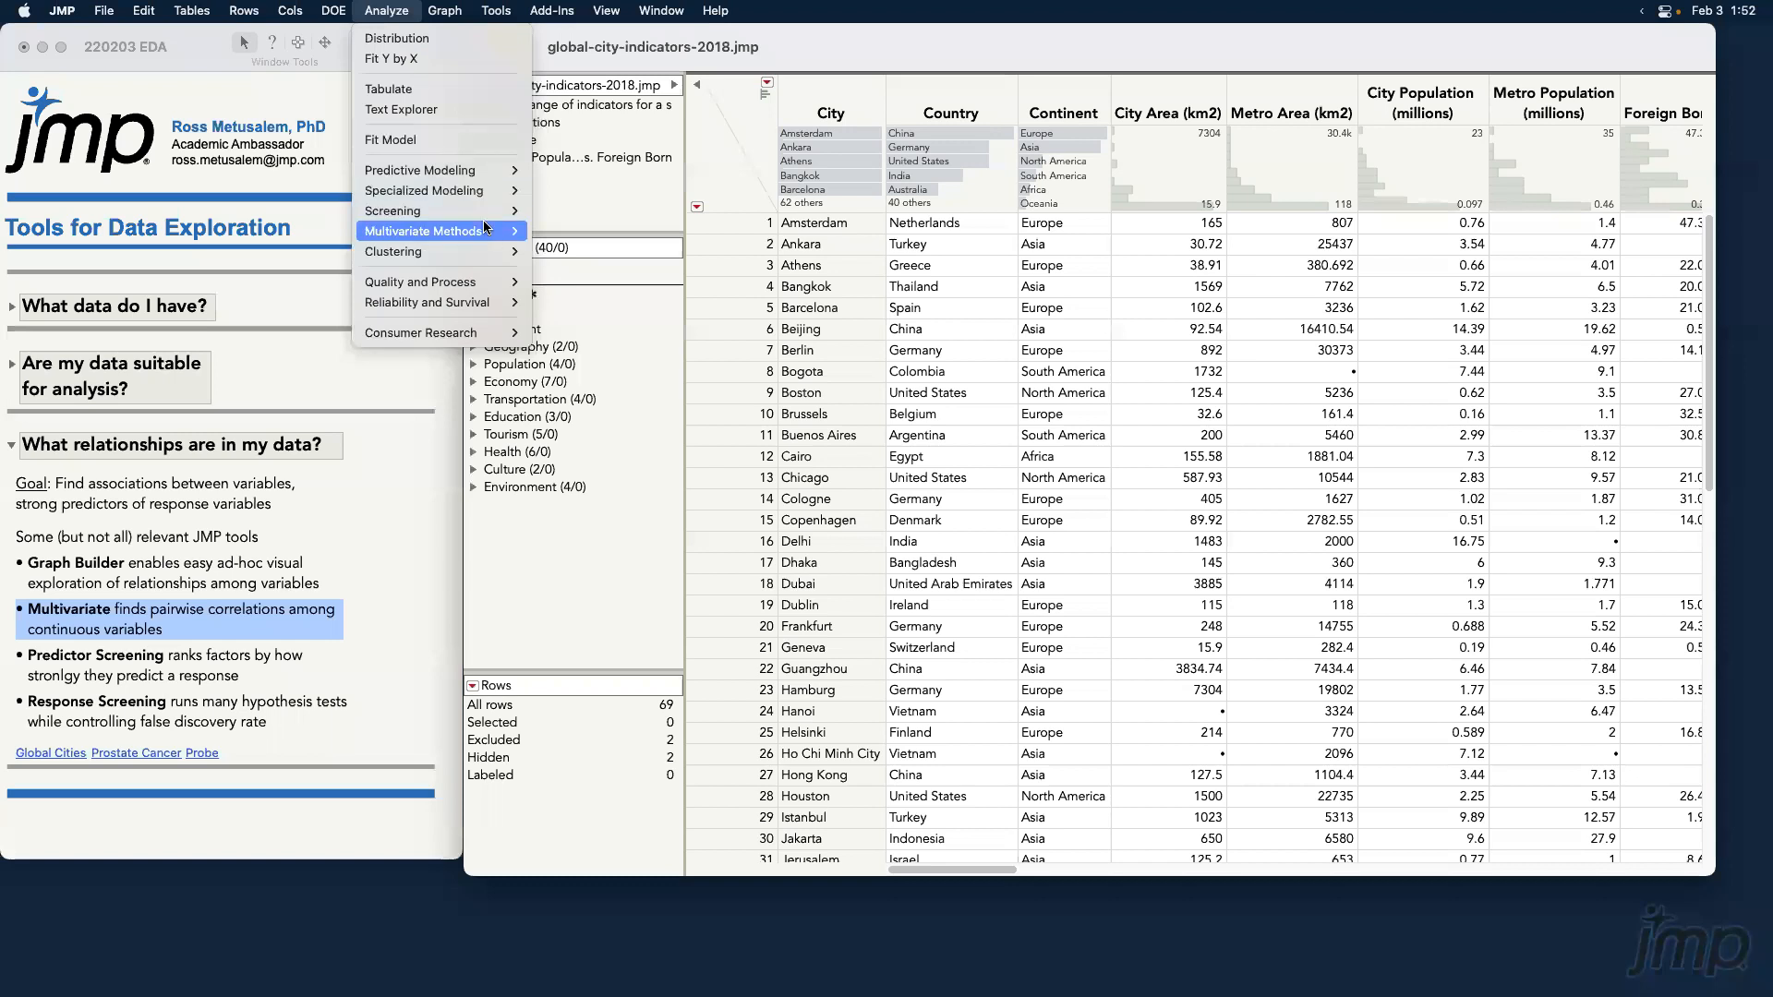
{"action": "mouse_move", "coordinate": [434, 231]}
{"action": "left_click", "coordinate": [618, 238]}
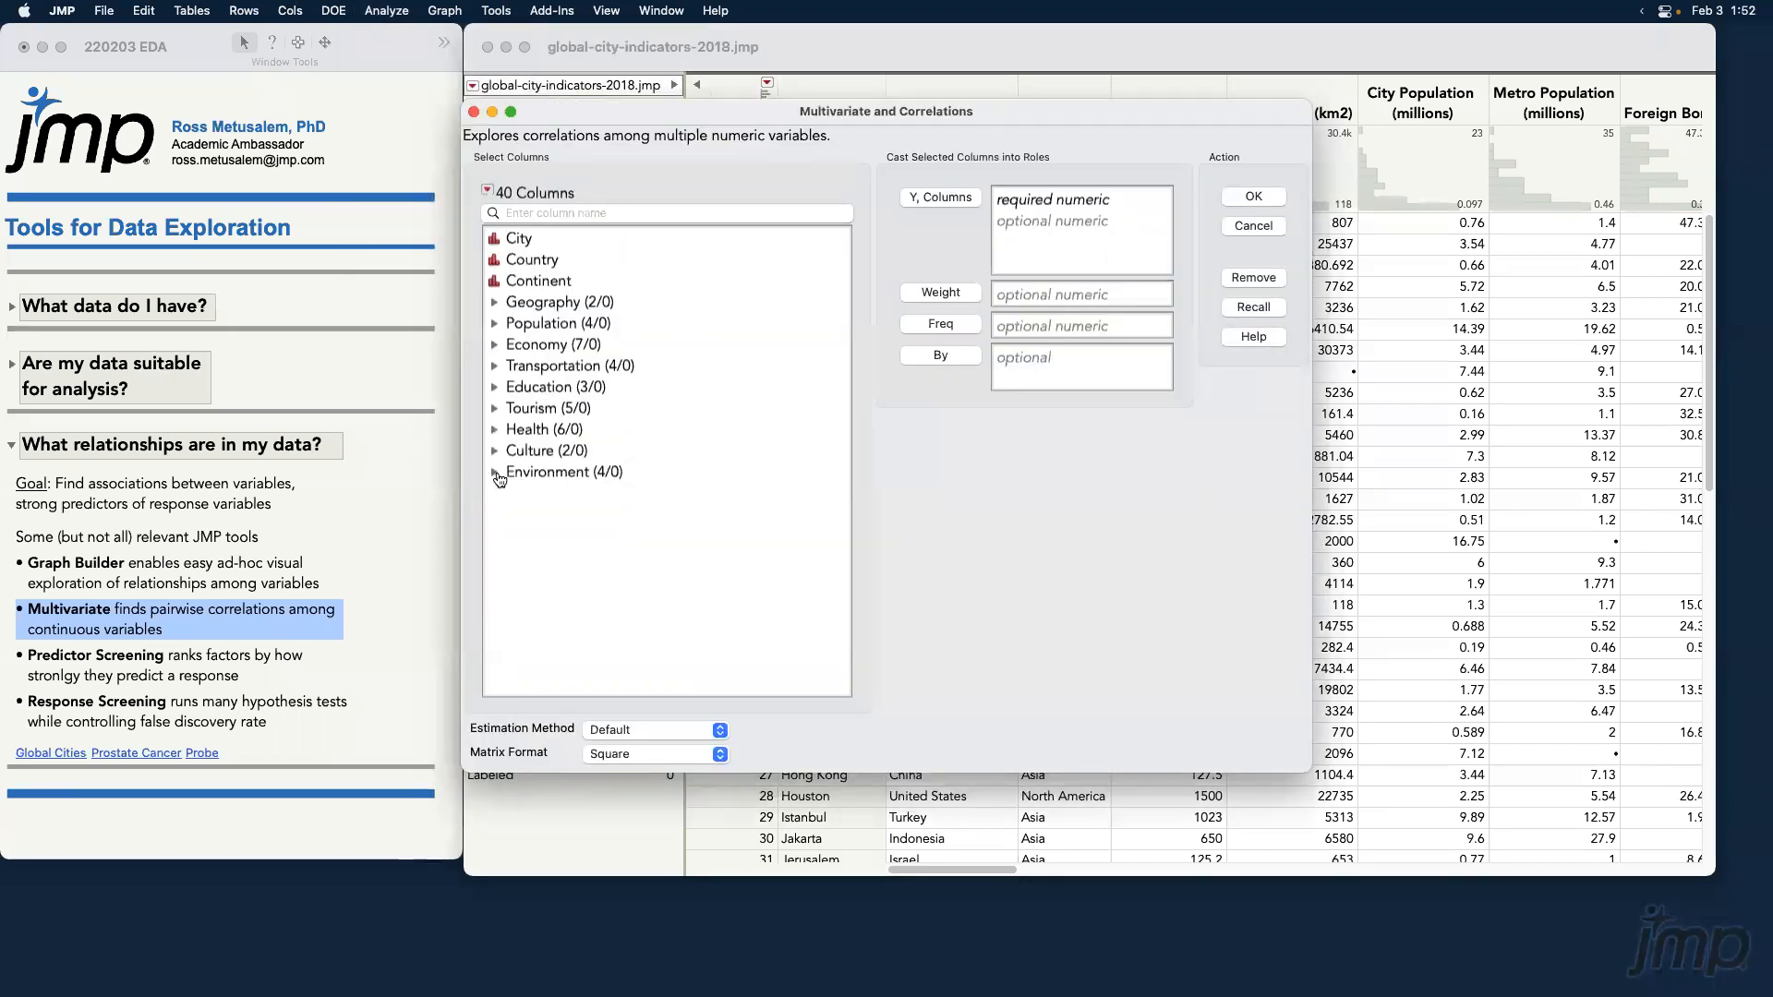
Assign the Geography, Population and Economy column groups as Y columns, check the list and run the analysis.
{"action": "left_click", "coordinate": [558, 307]}
{"action": "left_click_drag", "start_coordinate": [558, 307], "coordinate": [555, 353]}
{"action": "left_click", "coordinate": [960, 201]}
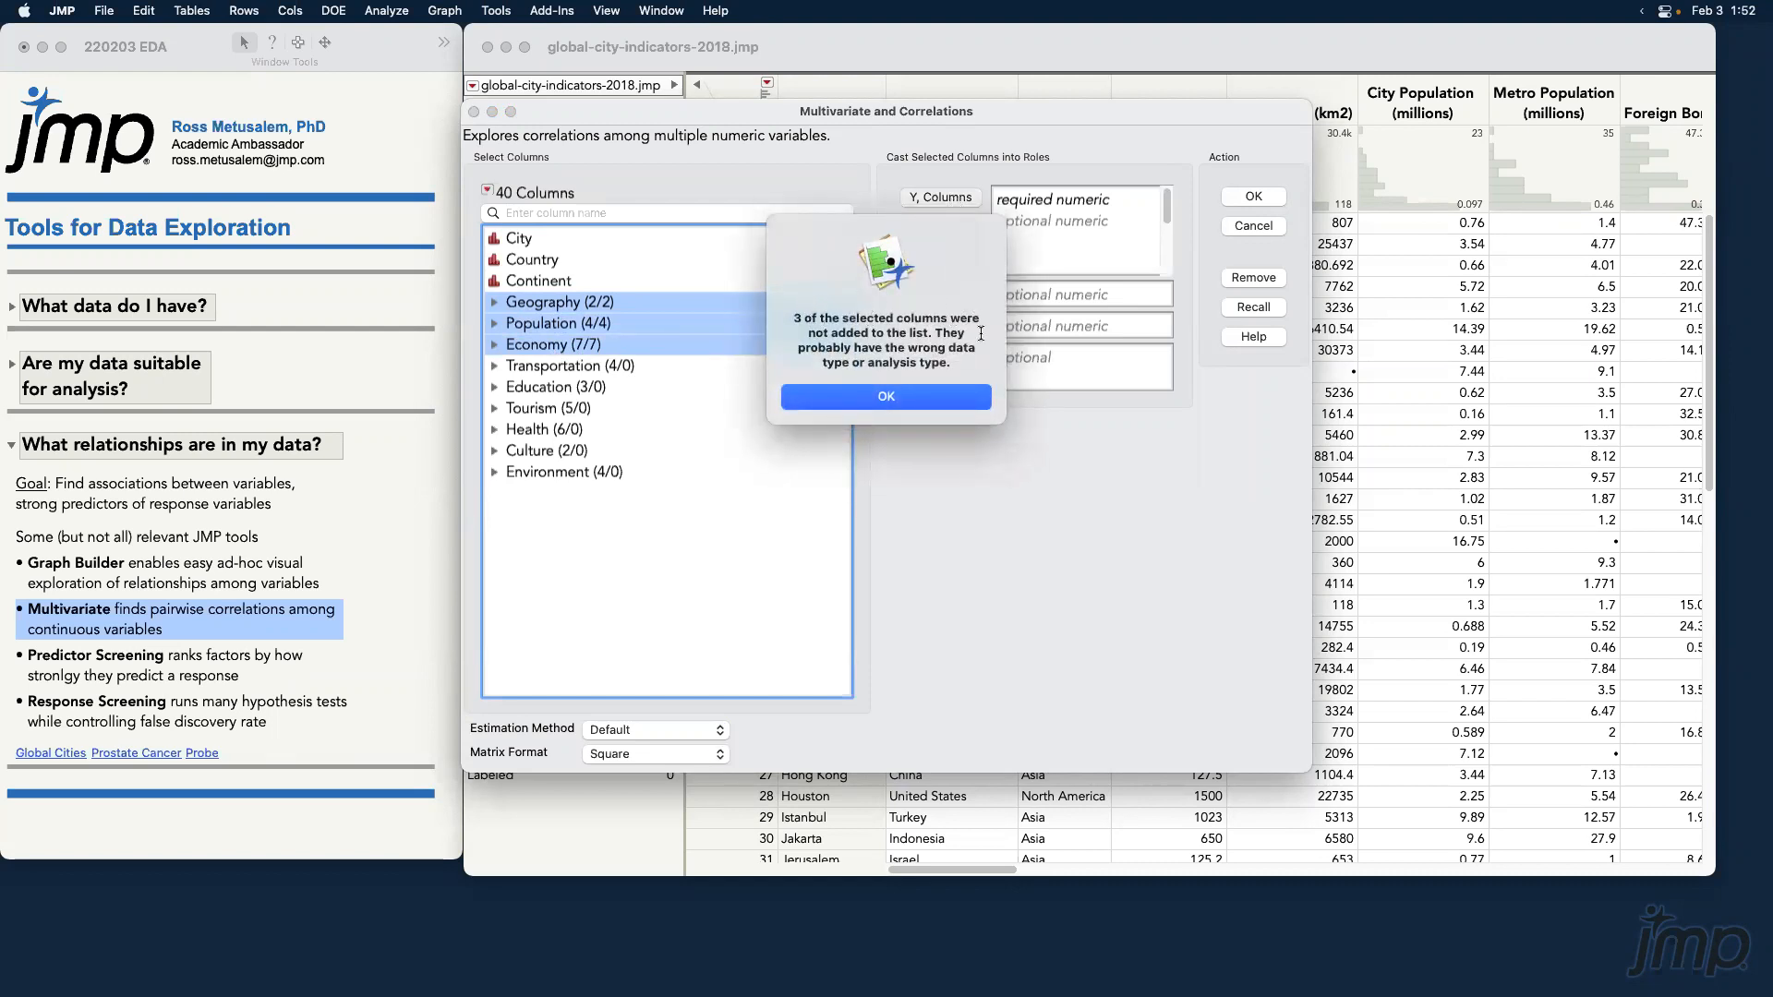
{"action": "left_click", "coordinate": [964, 401]}
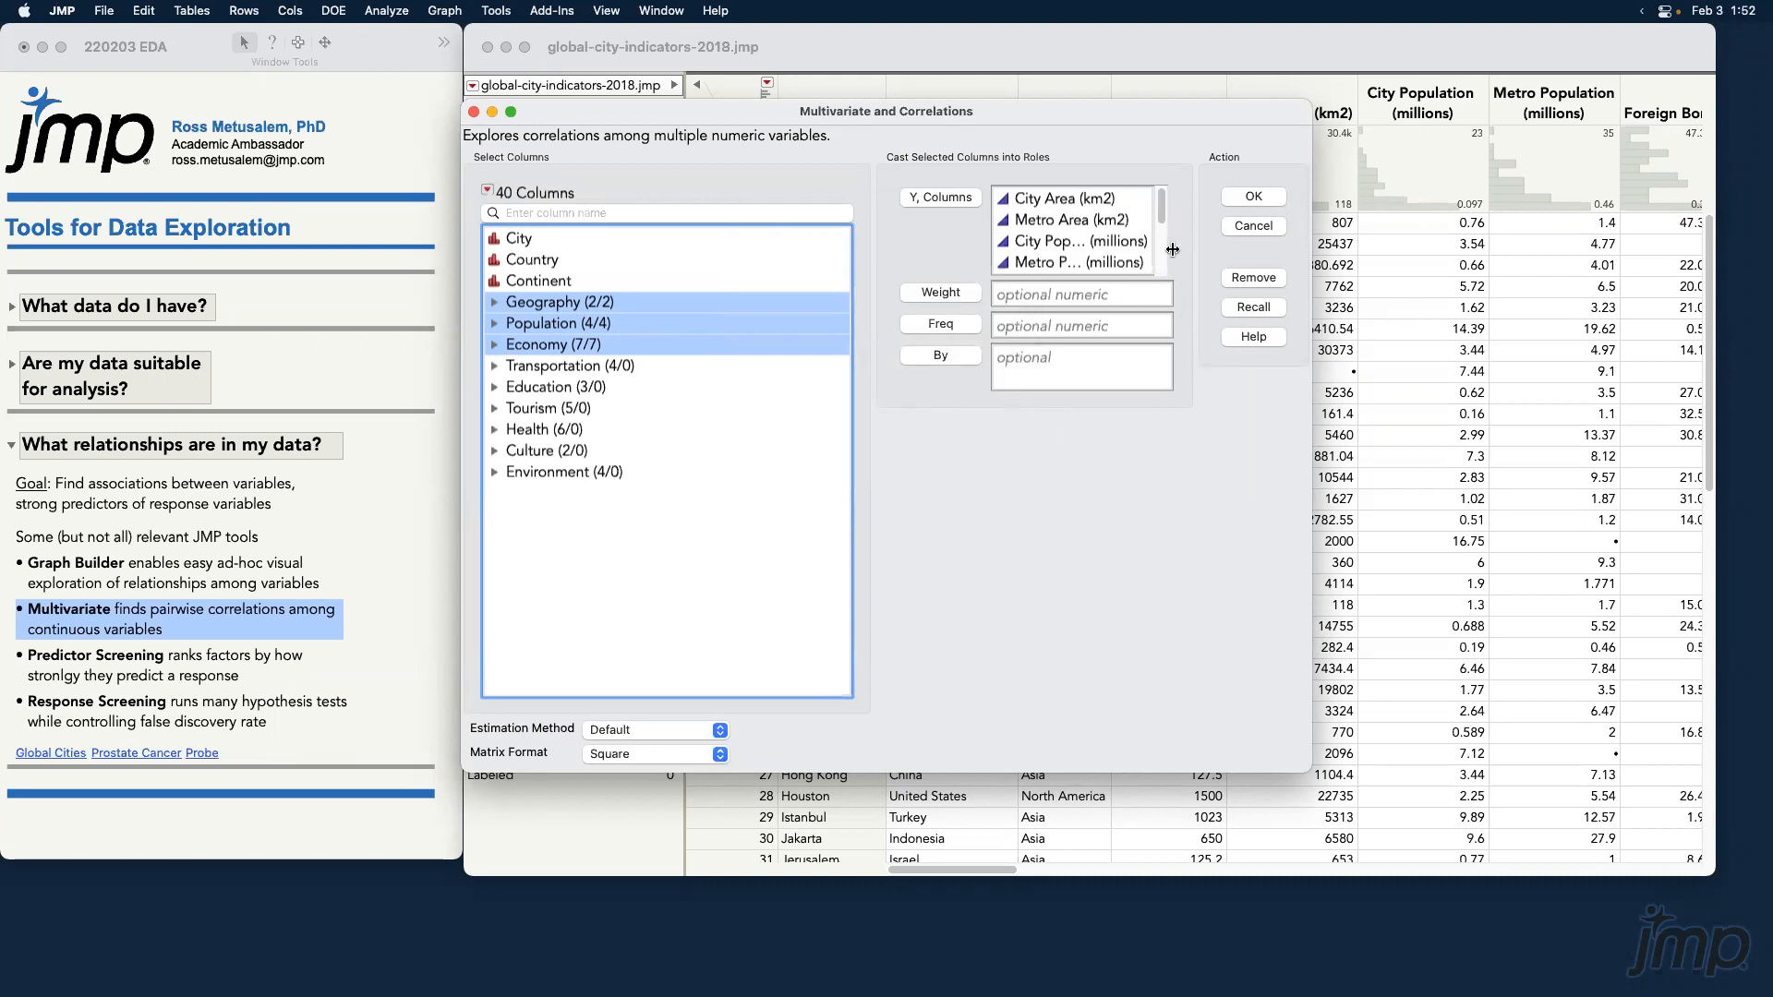
{"action": "left_click_drag", "start_coordinate": [1164, 212], "coordinate": [1164, 277]}
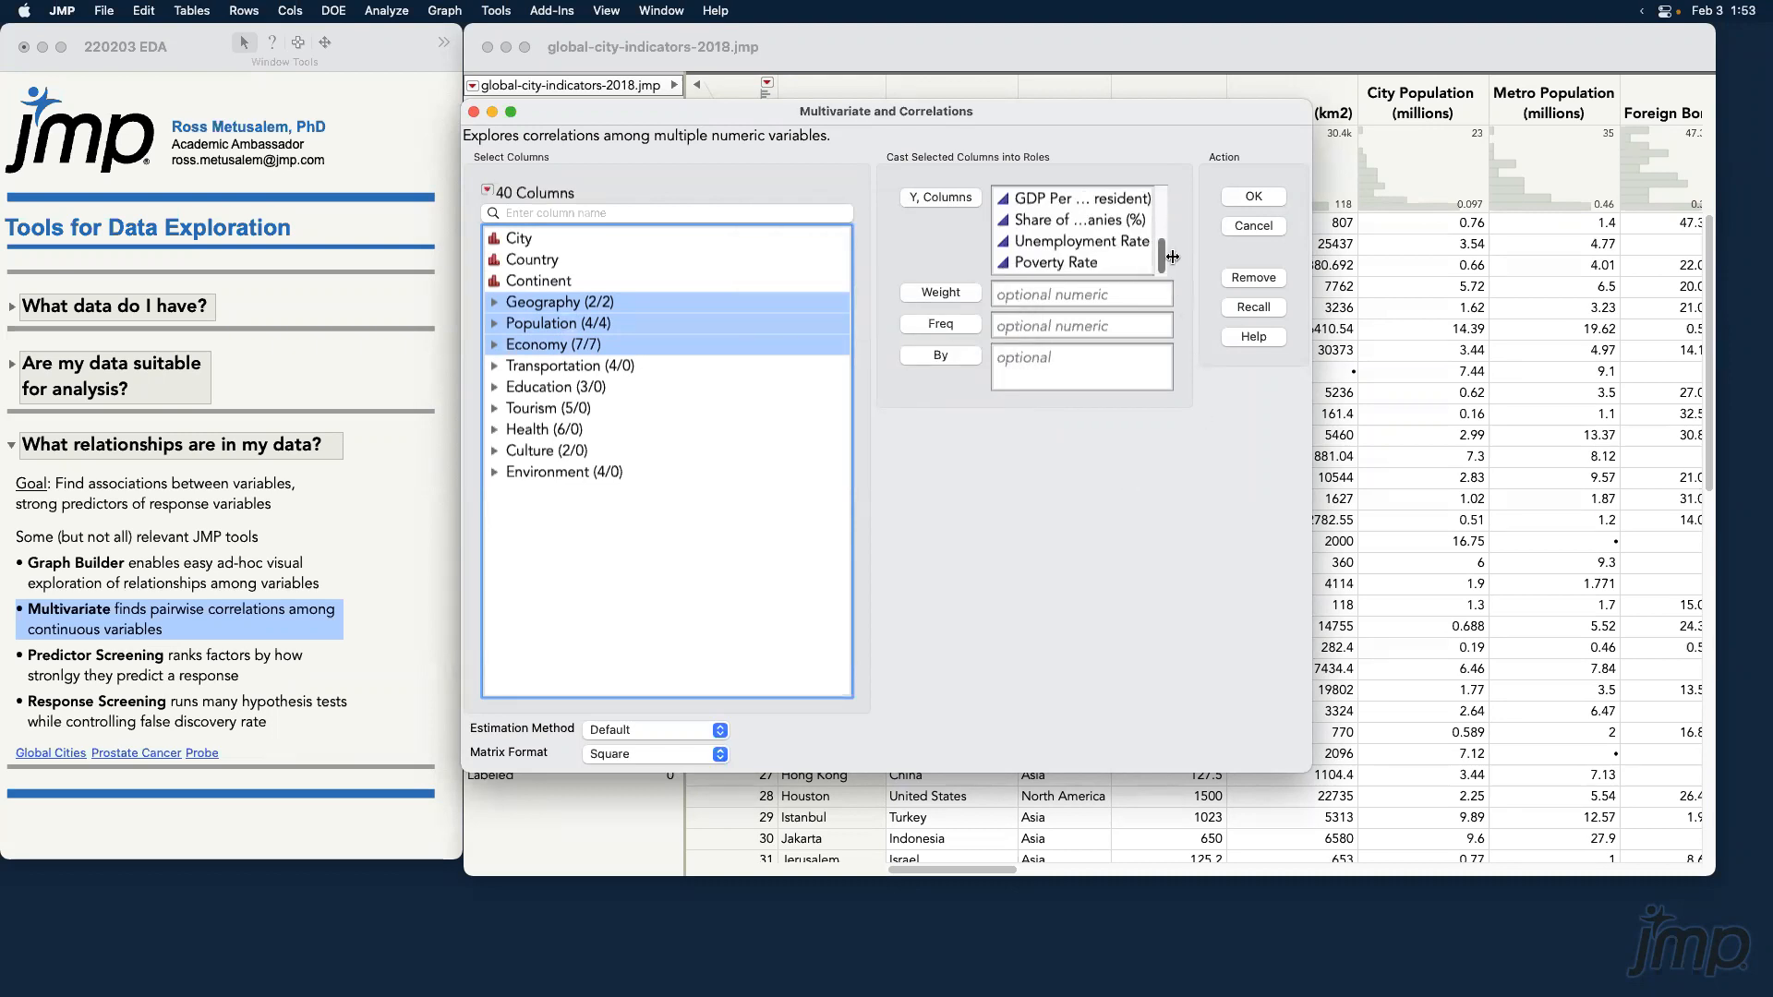
{"action": "left_click", "coordinate": [1256, 200]}
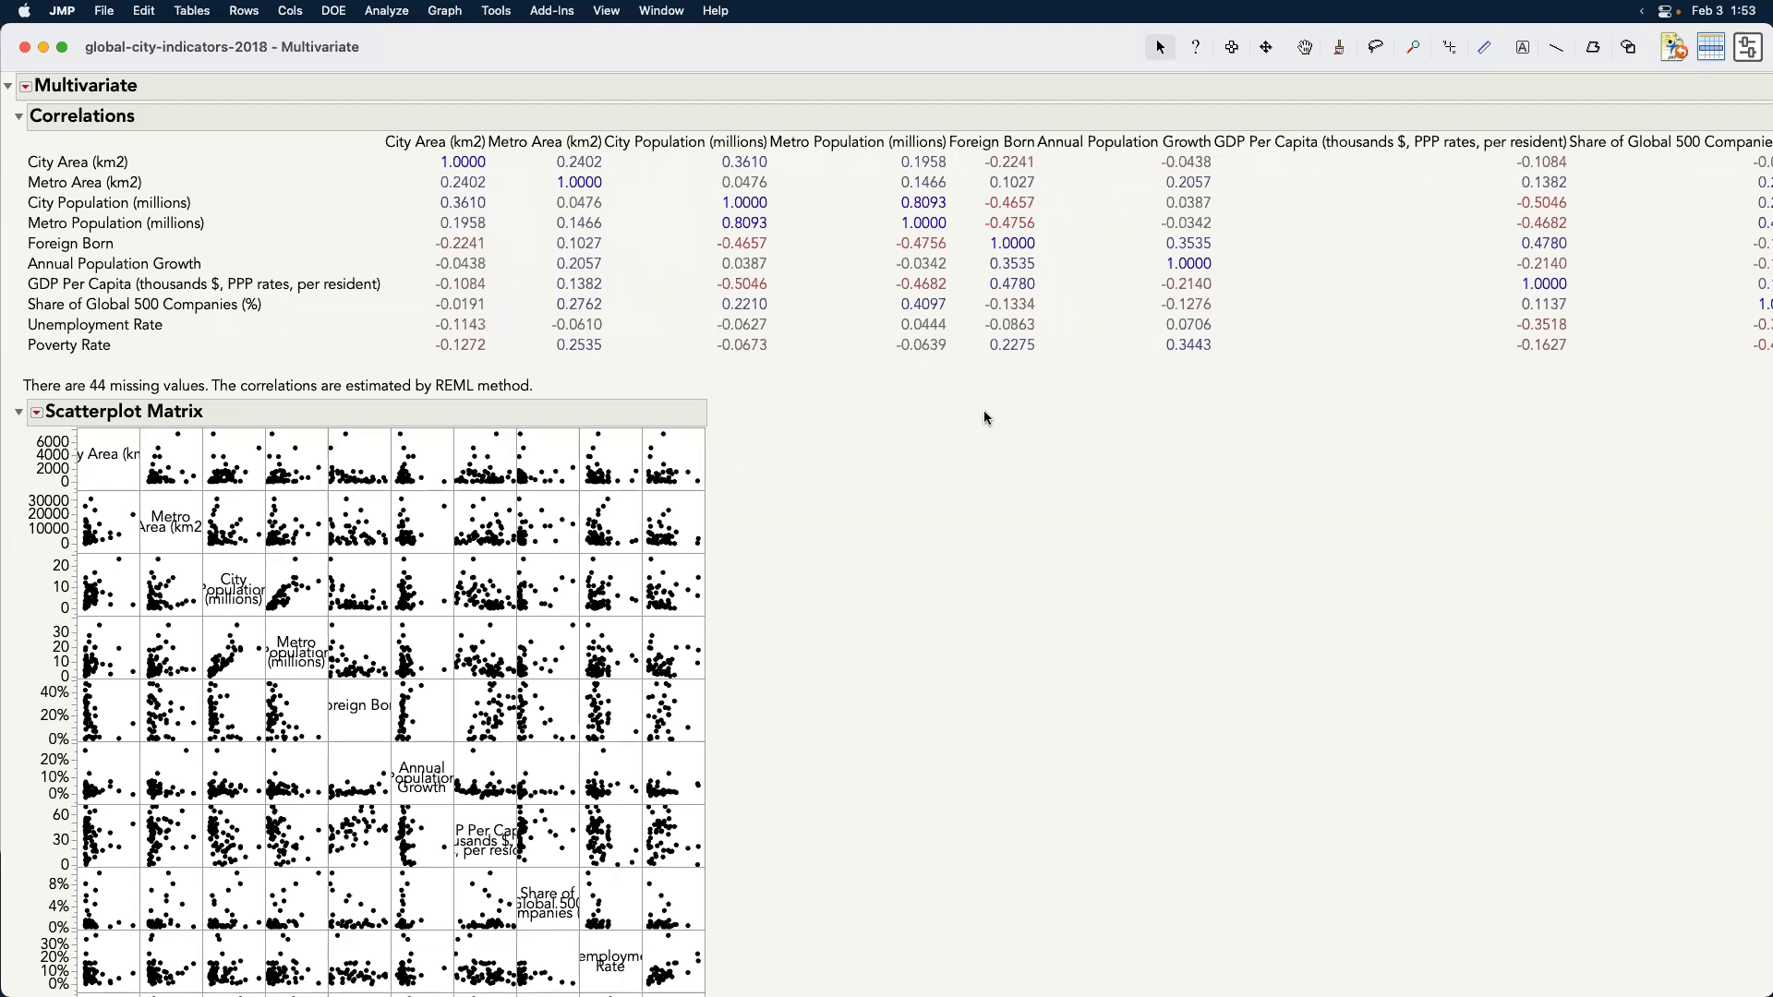
Collapse the Correlations table and add shaded ellipses to the scatterplot matrix.
{"action": "left_click", "coordinate": [19, 116]}
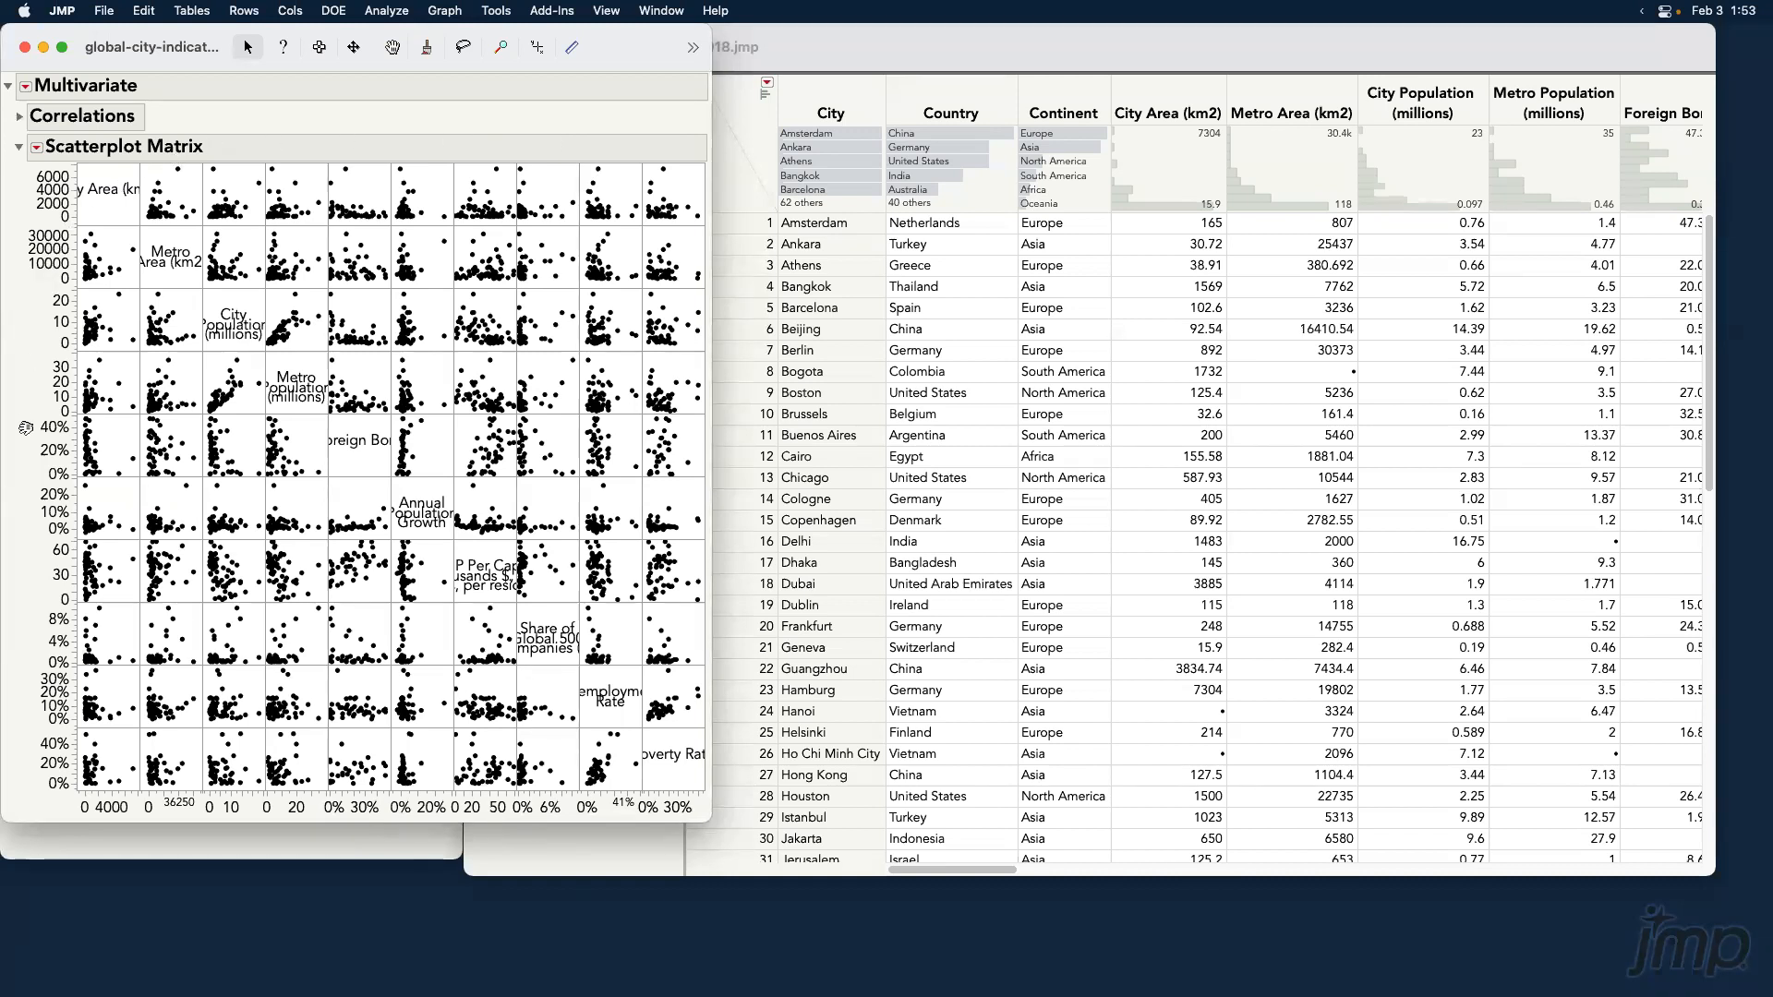
{"action": "left_click", "coordinate": [37, 147]}
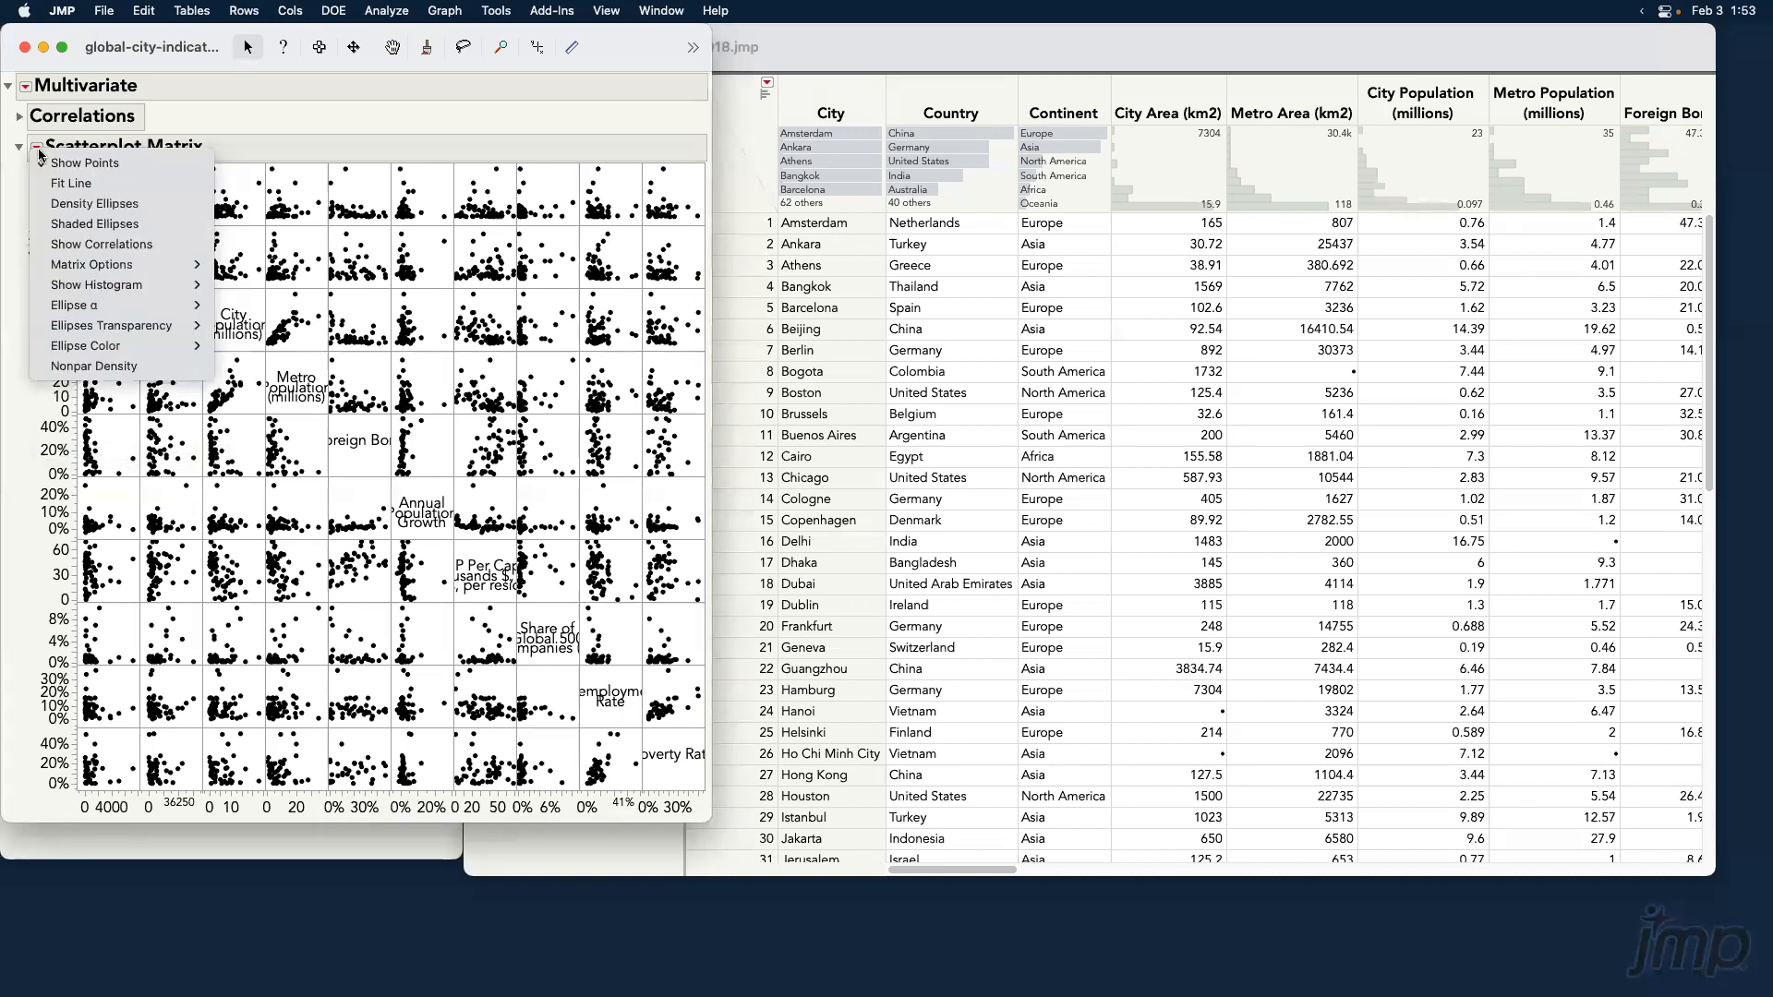
{"action": "left_click", "coordinate": [171, 227]}
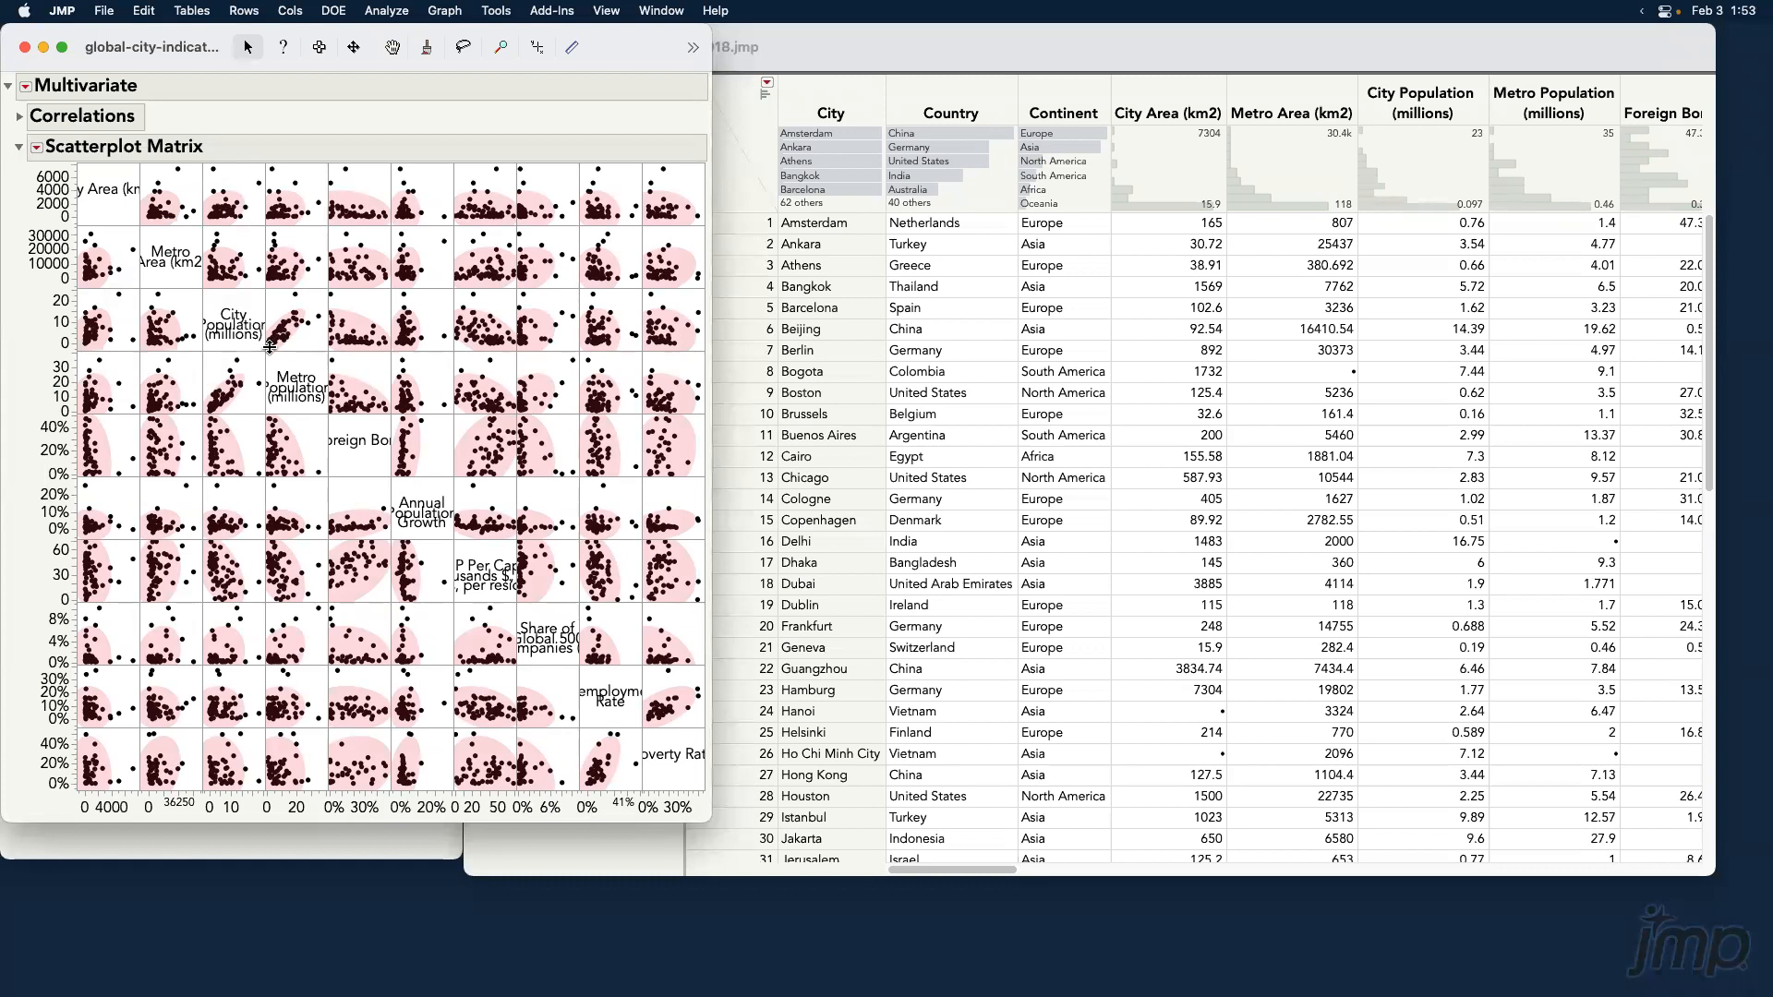
{"action": "left_click_drag", "start_coordinate": [269, 346], "coordinate": [324, 298]}
{"action": "mouse_move", "coordinate": [270, 344]}
{"action": "left_click_drag", "start_coordinate": [632, 728], "coordinate": [704, 680]}
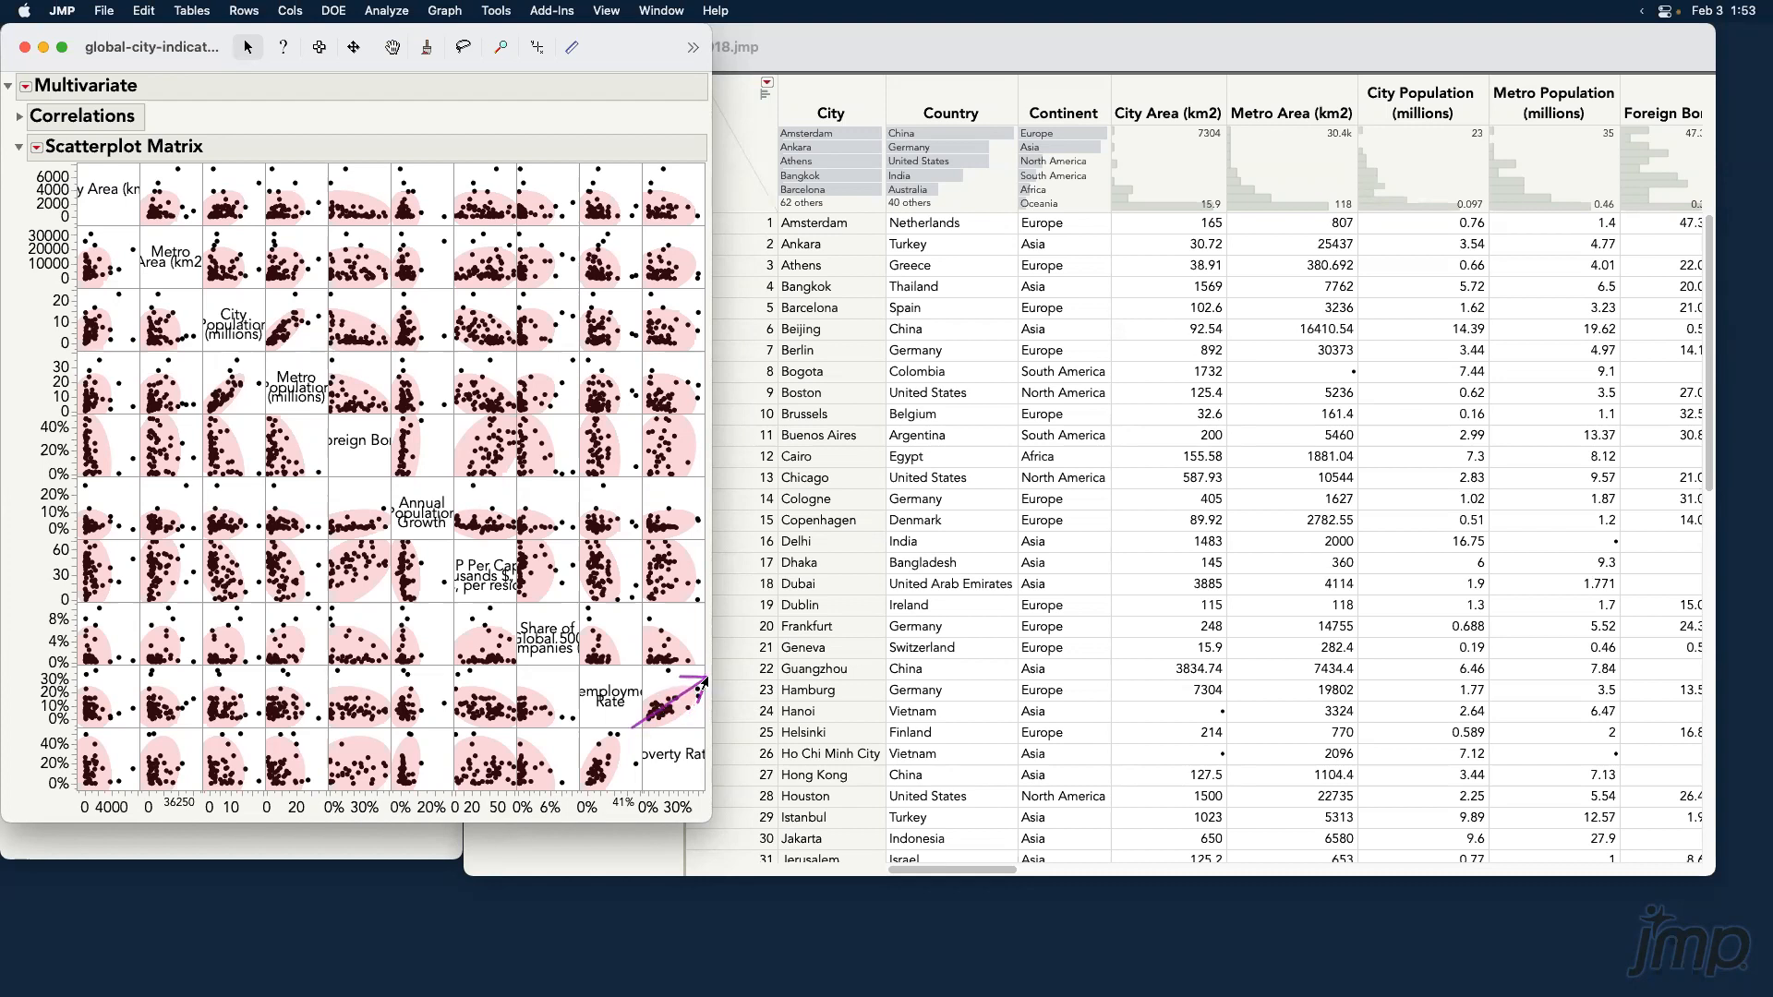
Add a Color Map on Correlations to the Multivariate report and collapse the scatterplot matrix.
{"action": "left_click", "coordinate": [26, 86]}
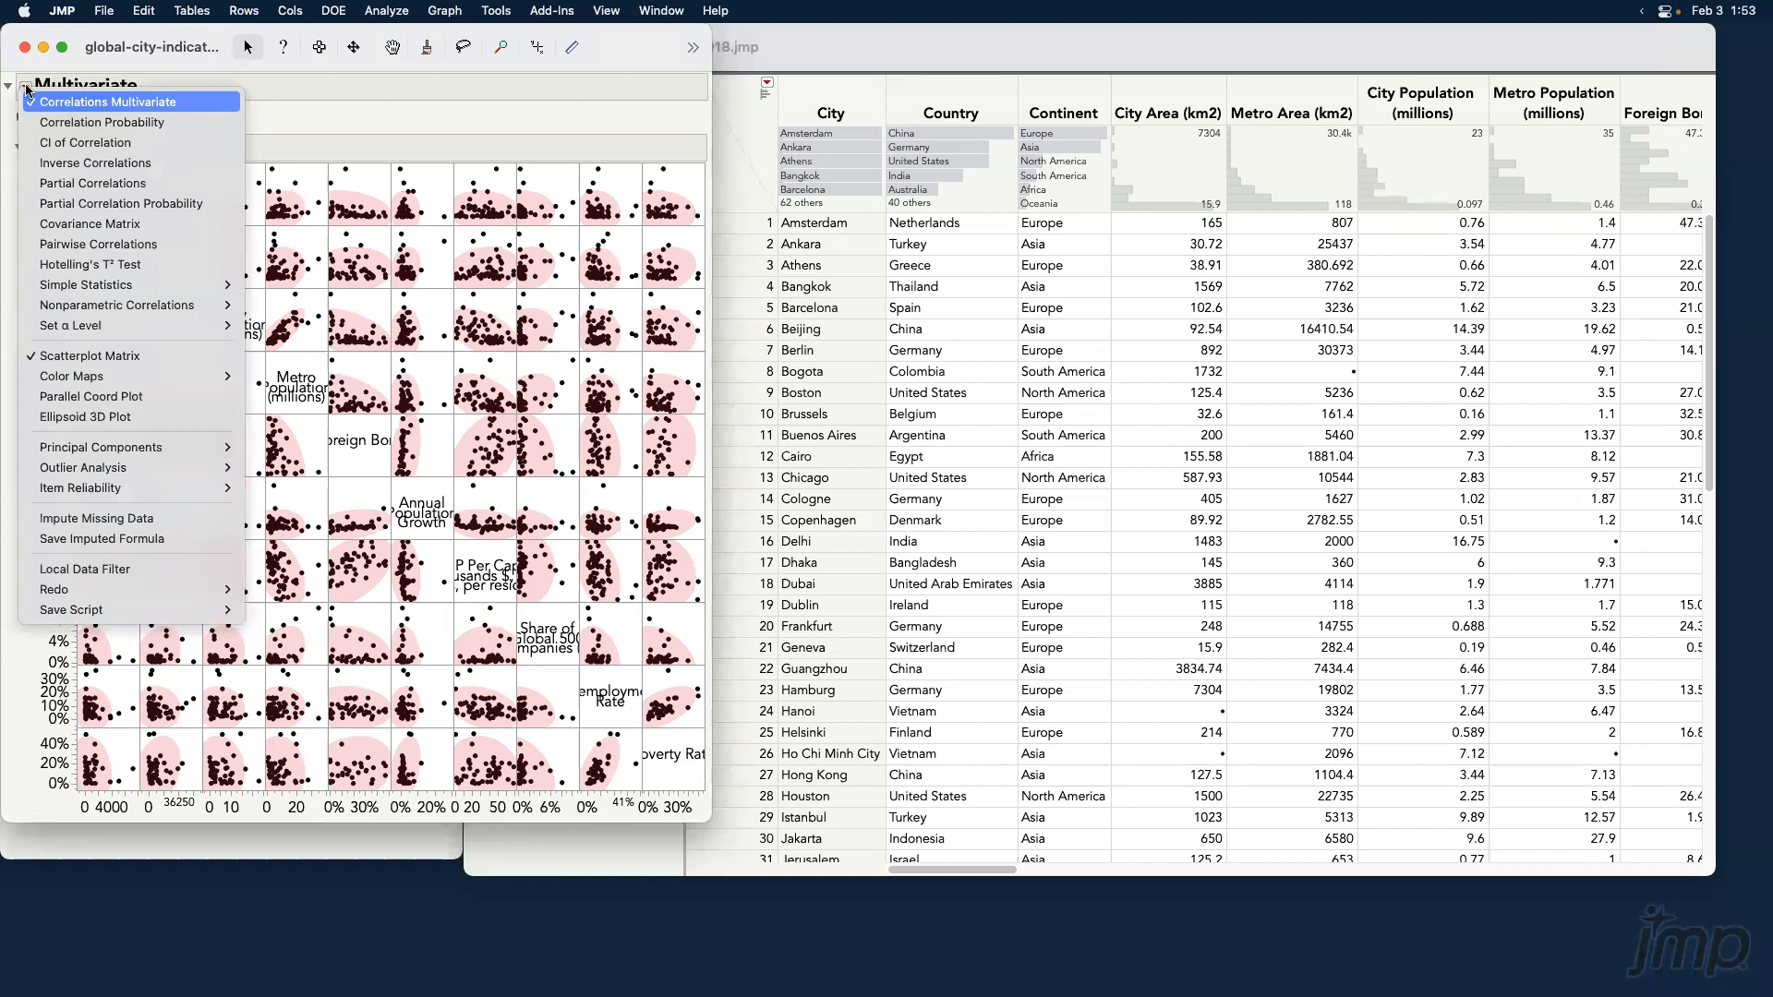
{"action": "mouse_move", "coordinate": [192, 380]}
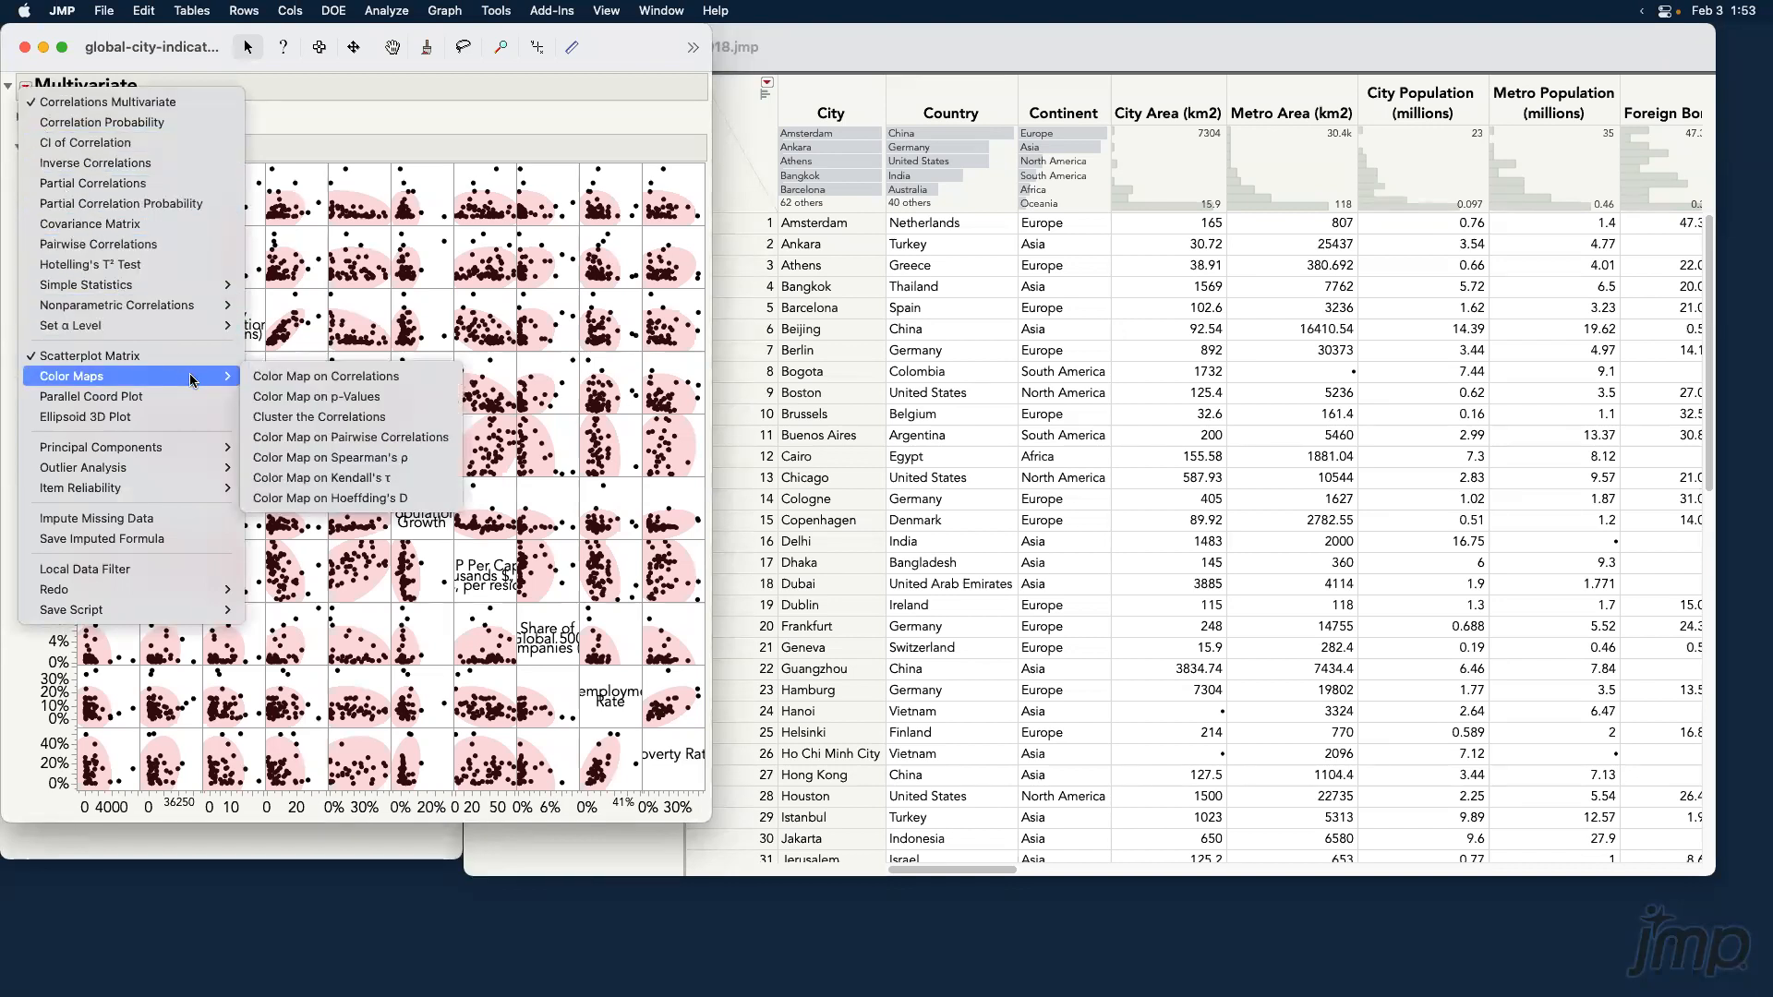
{"action": "left_click", "coordinate": [312, 378]}
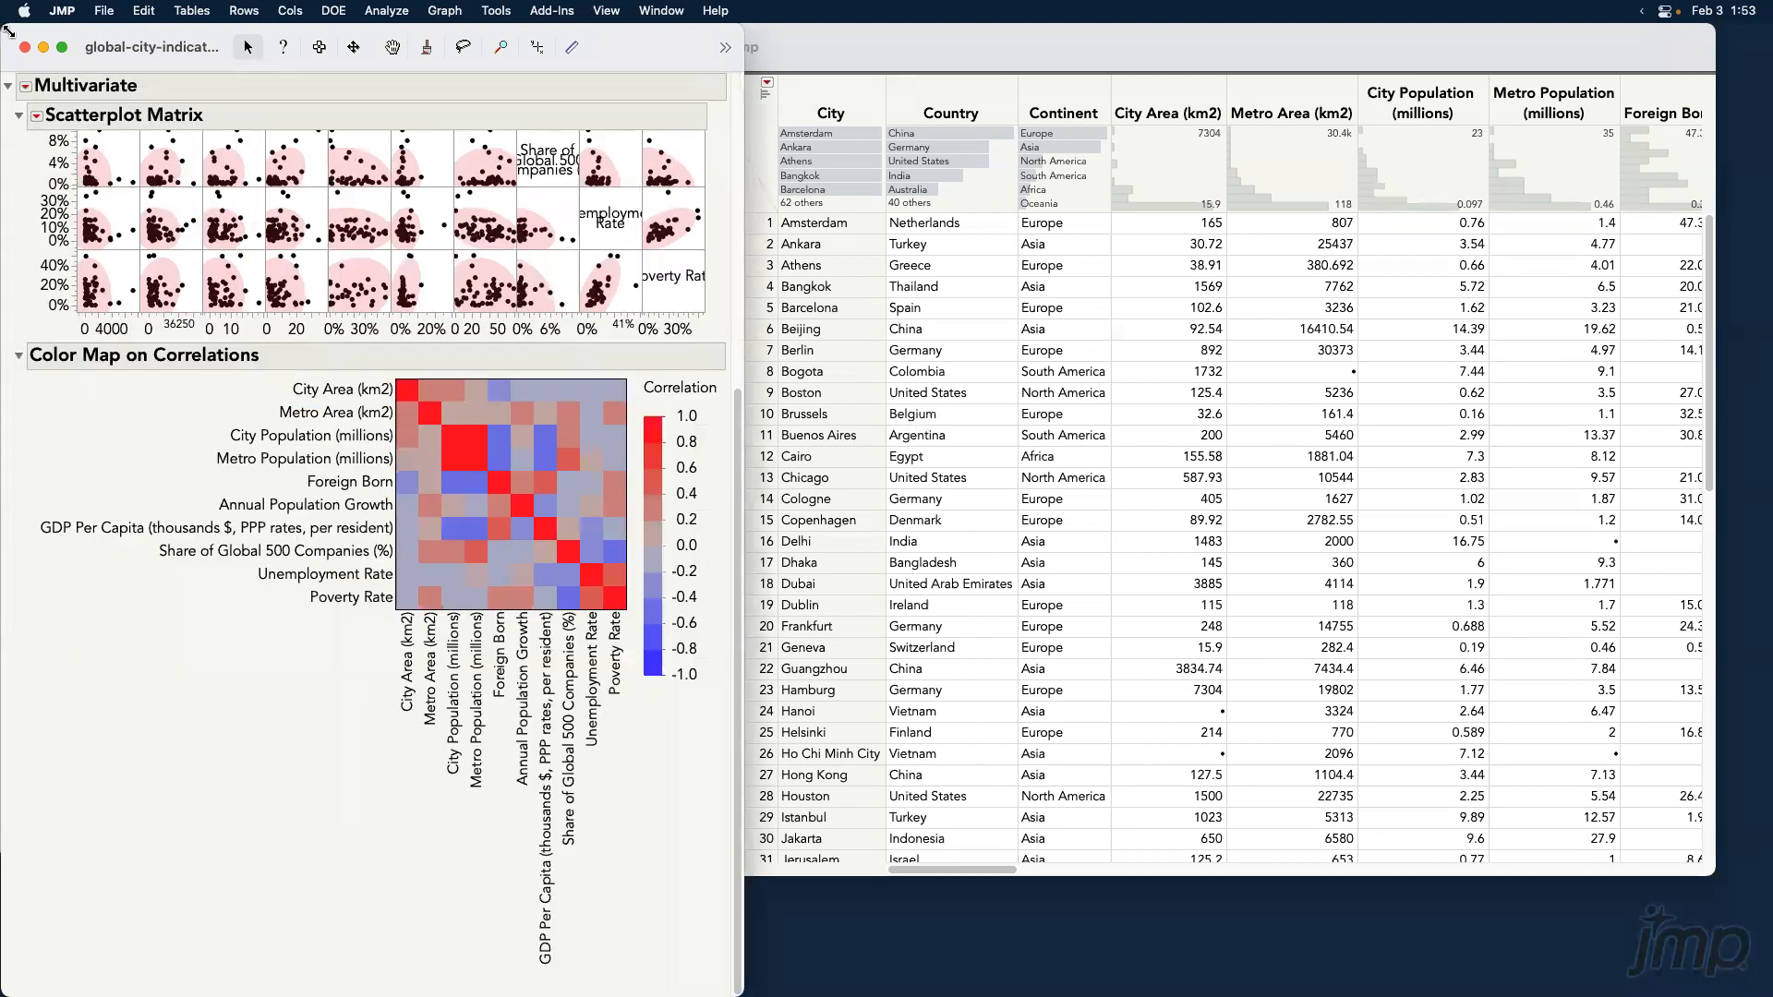
{"action": "left_click", "coordinate": [19, 114]}
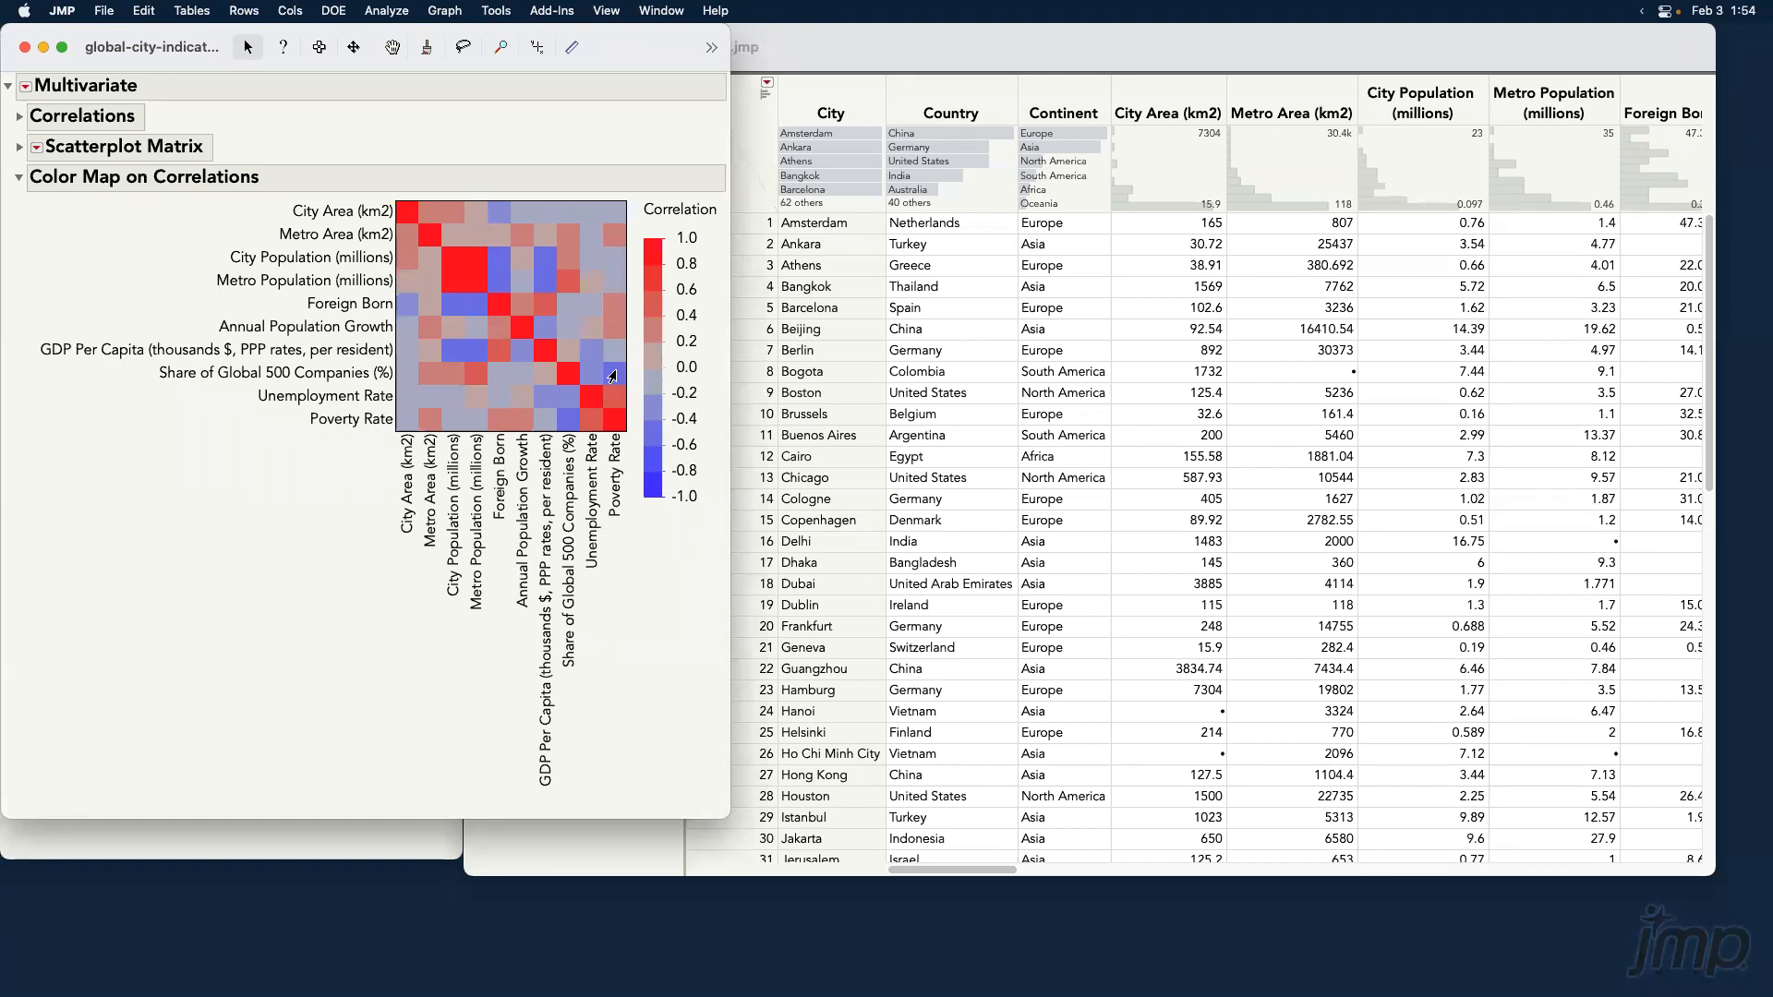
{"action": "mouse_move", "coordinate": [612, 376]}
Close the Multivariate report and highlight the Response Screening bullet in the journal.
{"action": "left_click_drag", "start_coordinate": [179, 54], "coordinate": [583, 95]}
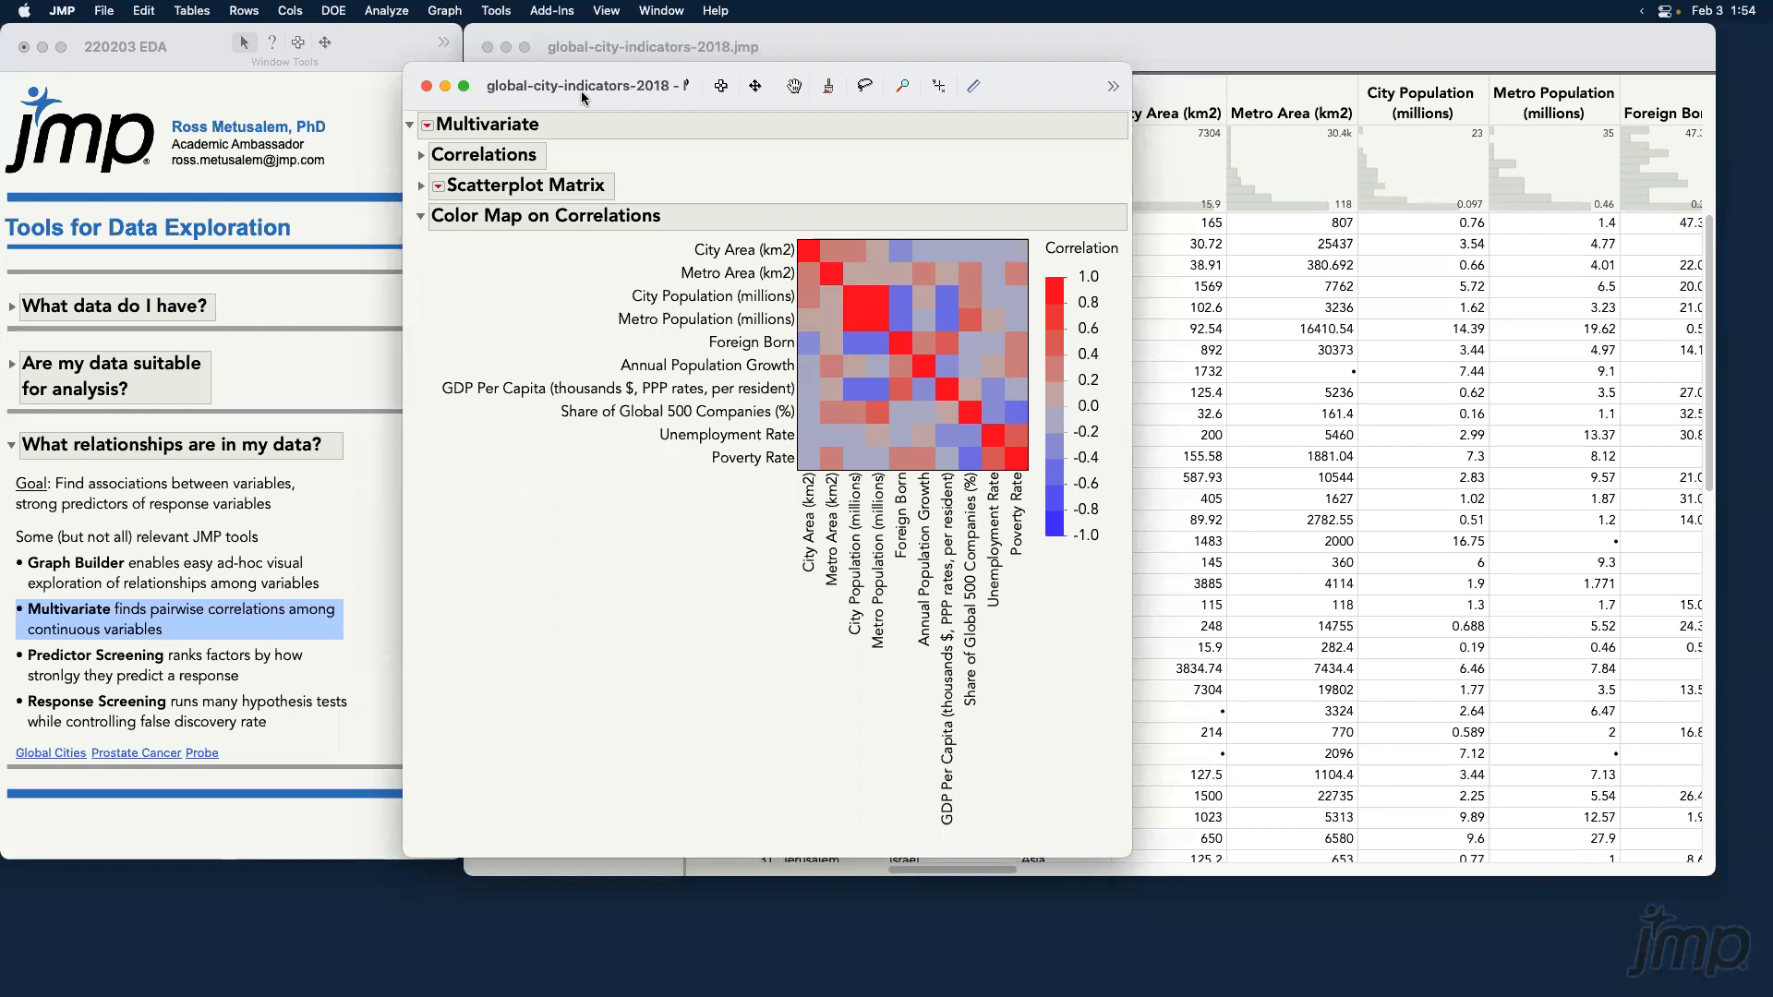
{"action": "left_click", "coordinate": [427, 86]}
{"action": "left_click", "coordinate": [162, 55]}
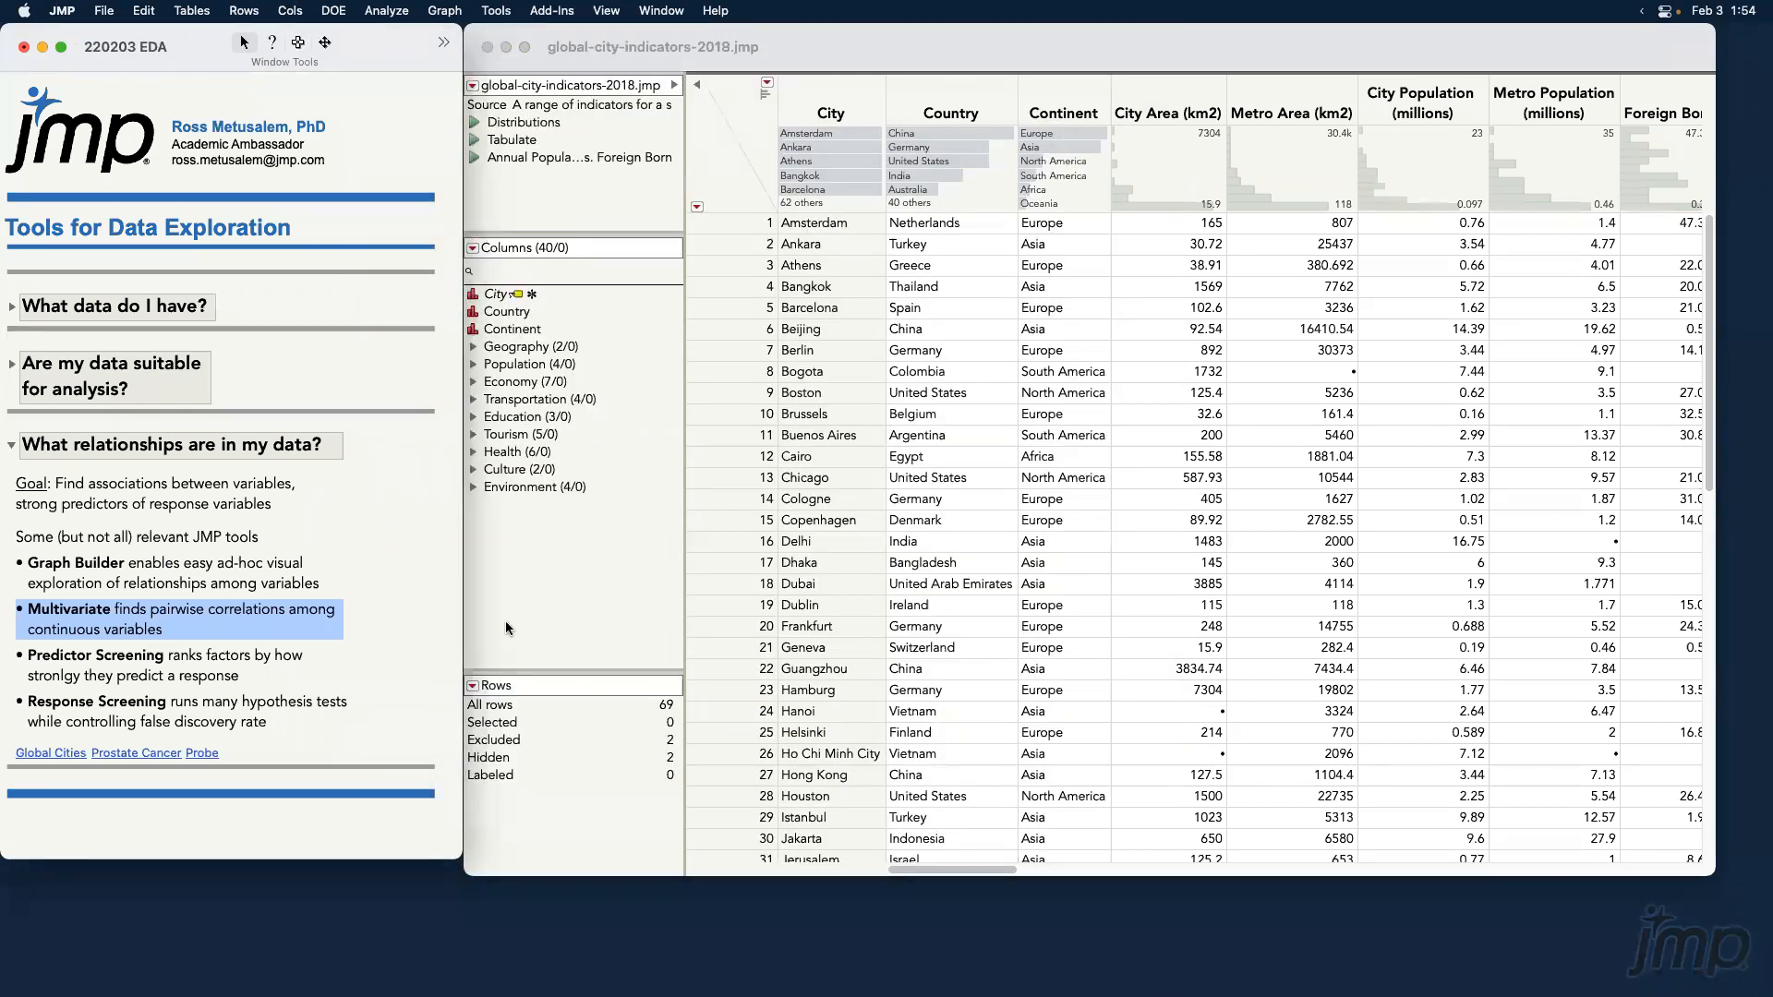
{"action": "left_click", "coordinate": [276, 631]}
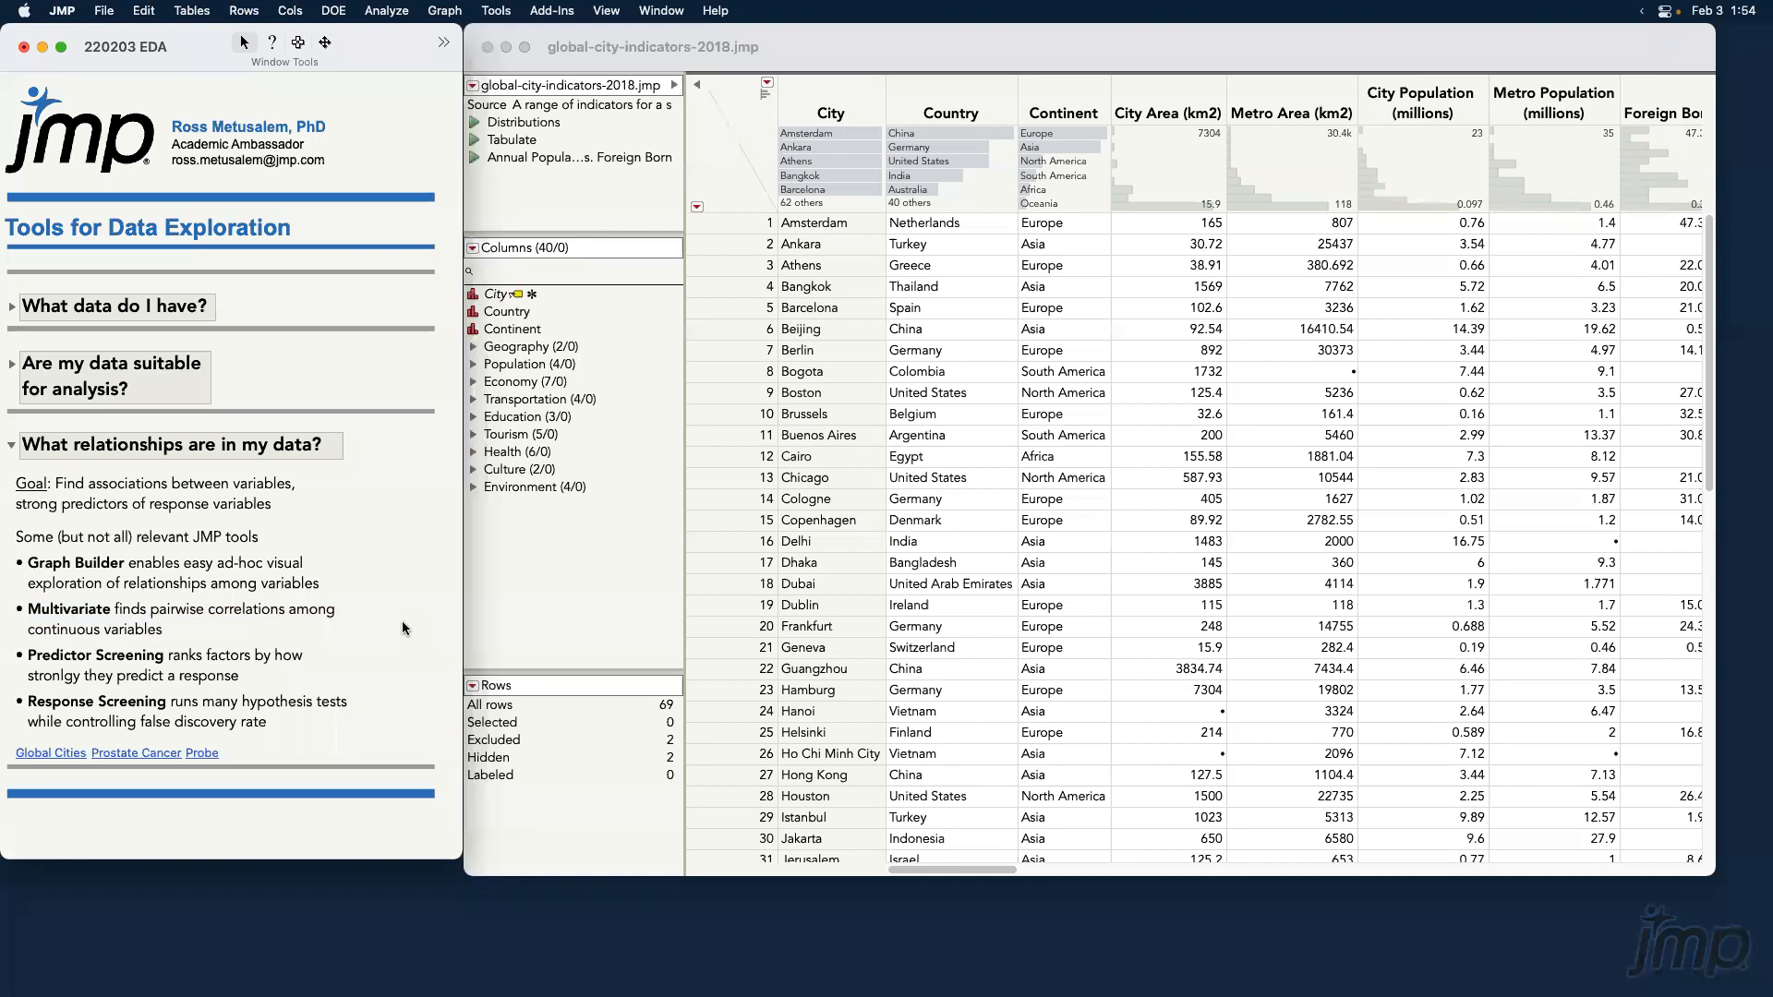
{"action": "left_click", "coordinate": [178, 665]}
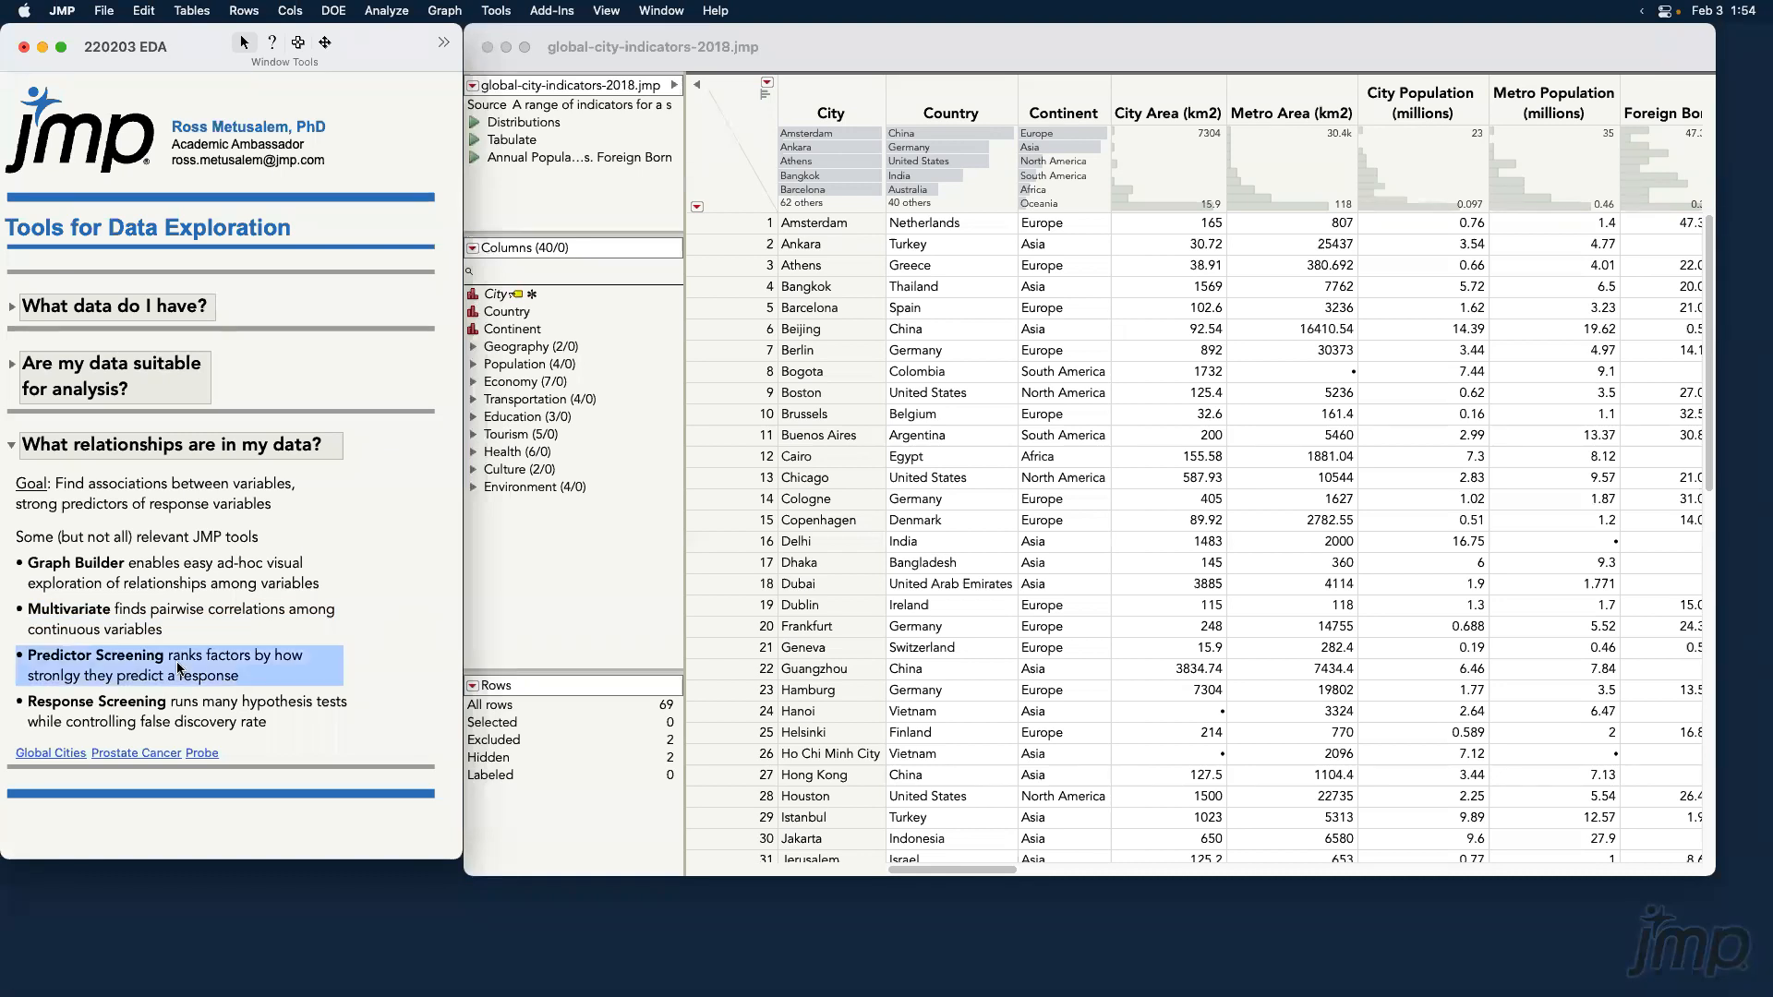
{"action": "left_click", "coordinate": [199, 711]}
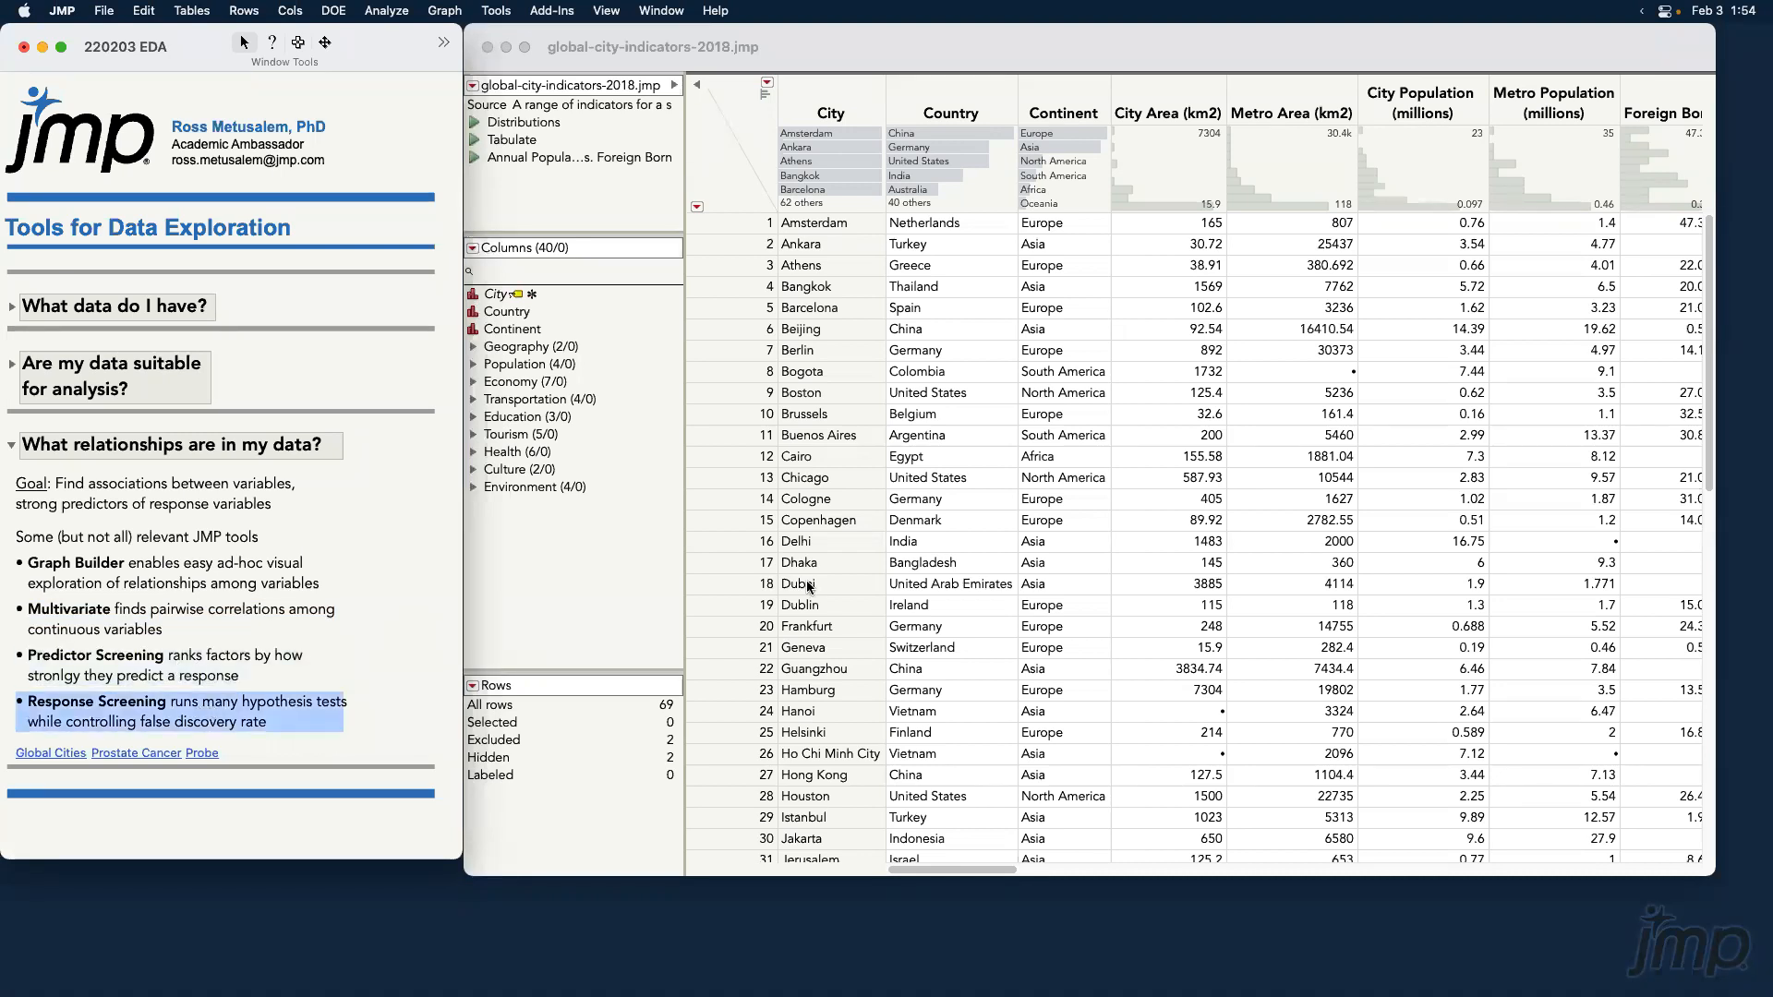
Close the global-city-indicators-2018 table and open the Probe data table from the journal.
{"action": "left_click", "coordinate": [487, 47]}
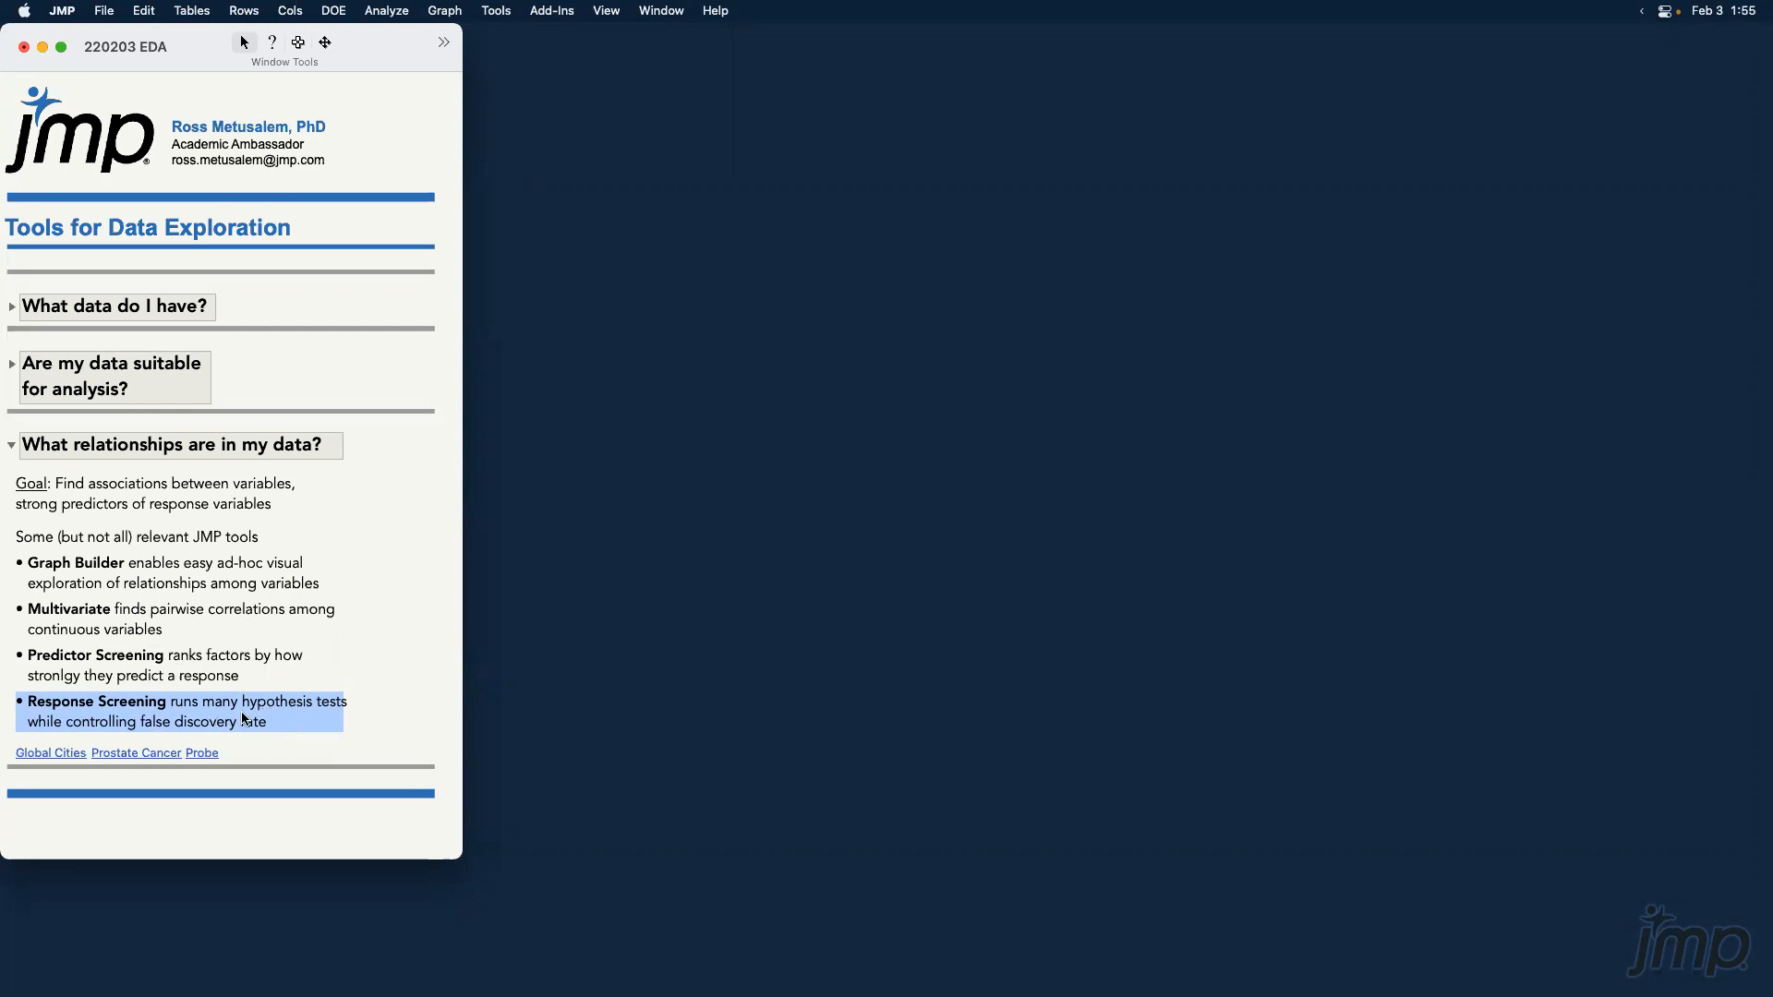
{"action": "left_click", "coordinate": [208, 755]}
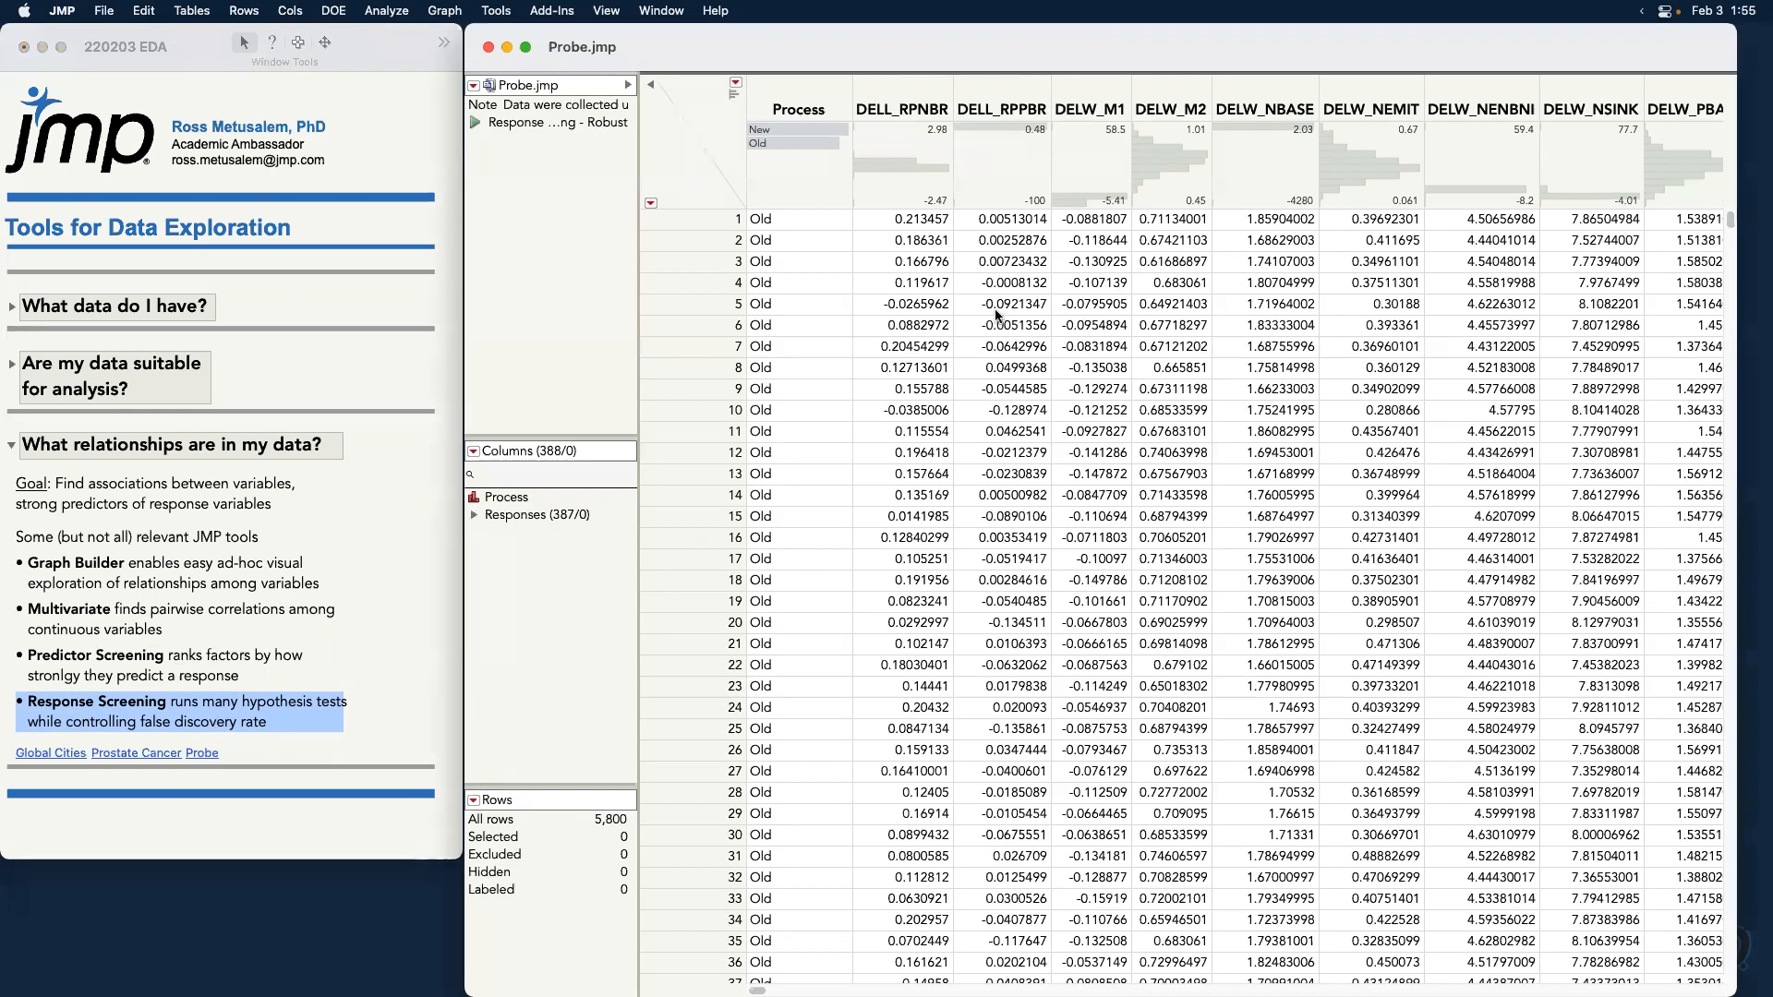
Examine the Process column and the grouped Responses columns across the Probe table, clearing the column selection when done.
{"action": "left_click", "coordinate": [819, 86]}
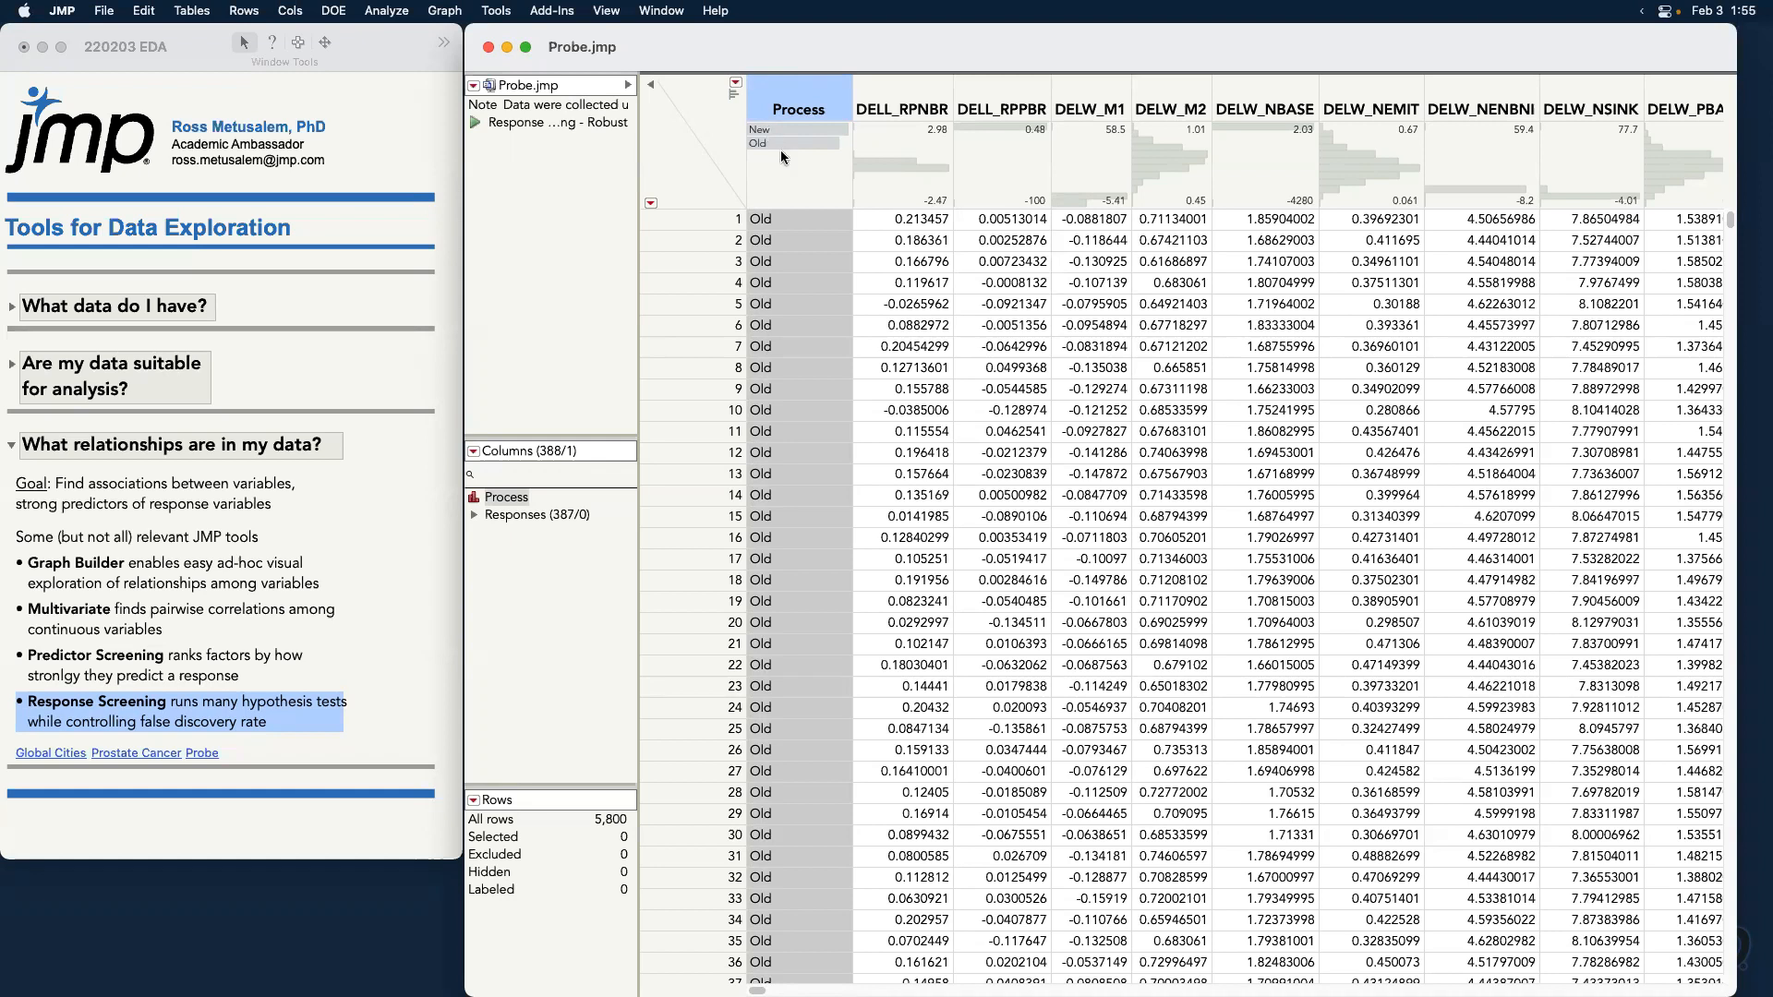
{"action": "left_click", "coordinate": [545, 514]}
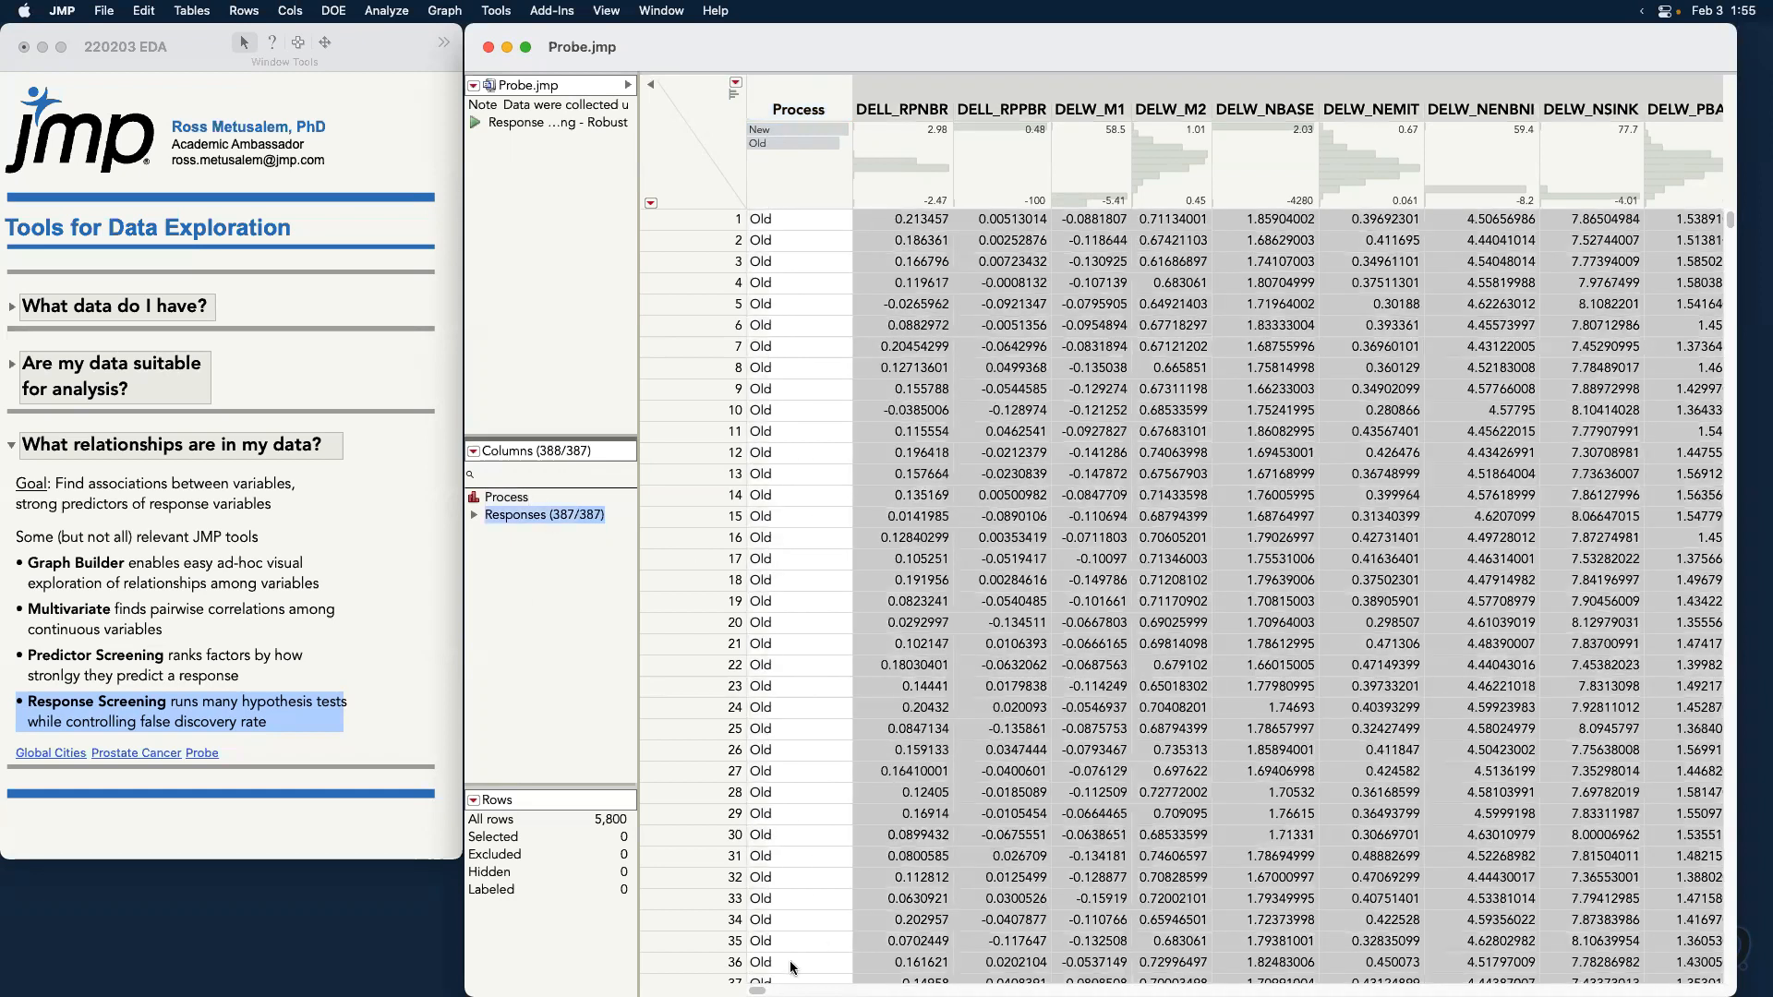
{"action": "scroll", "coordinate": [1201, 601], "scroll_direction": "right", "scroll_amount": 15}
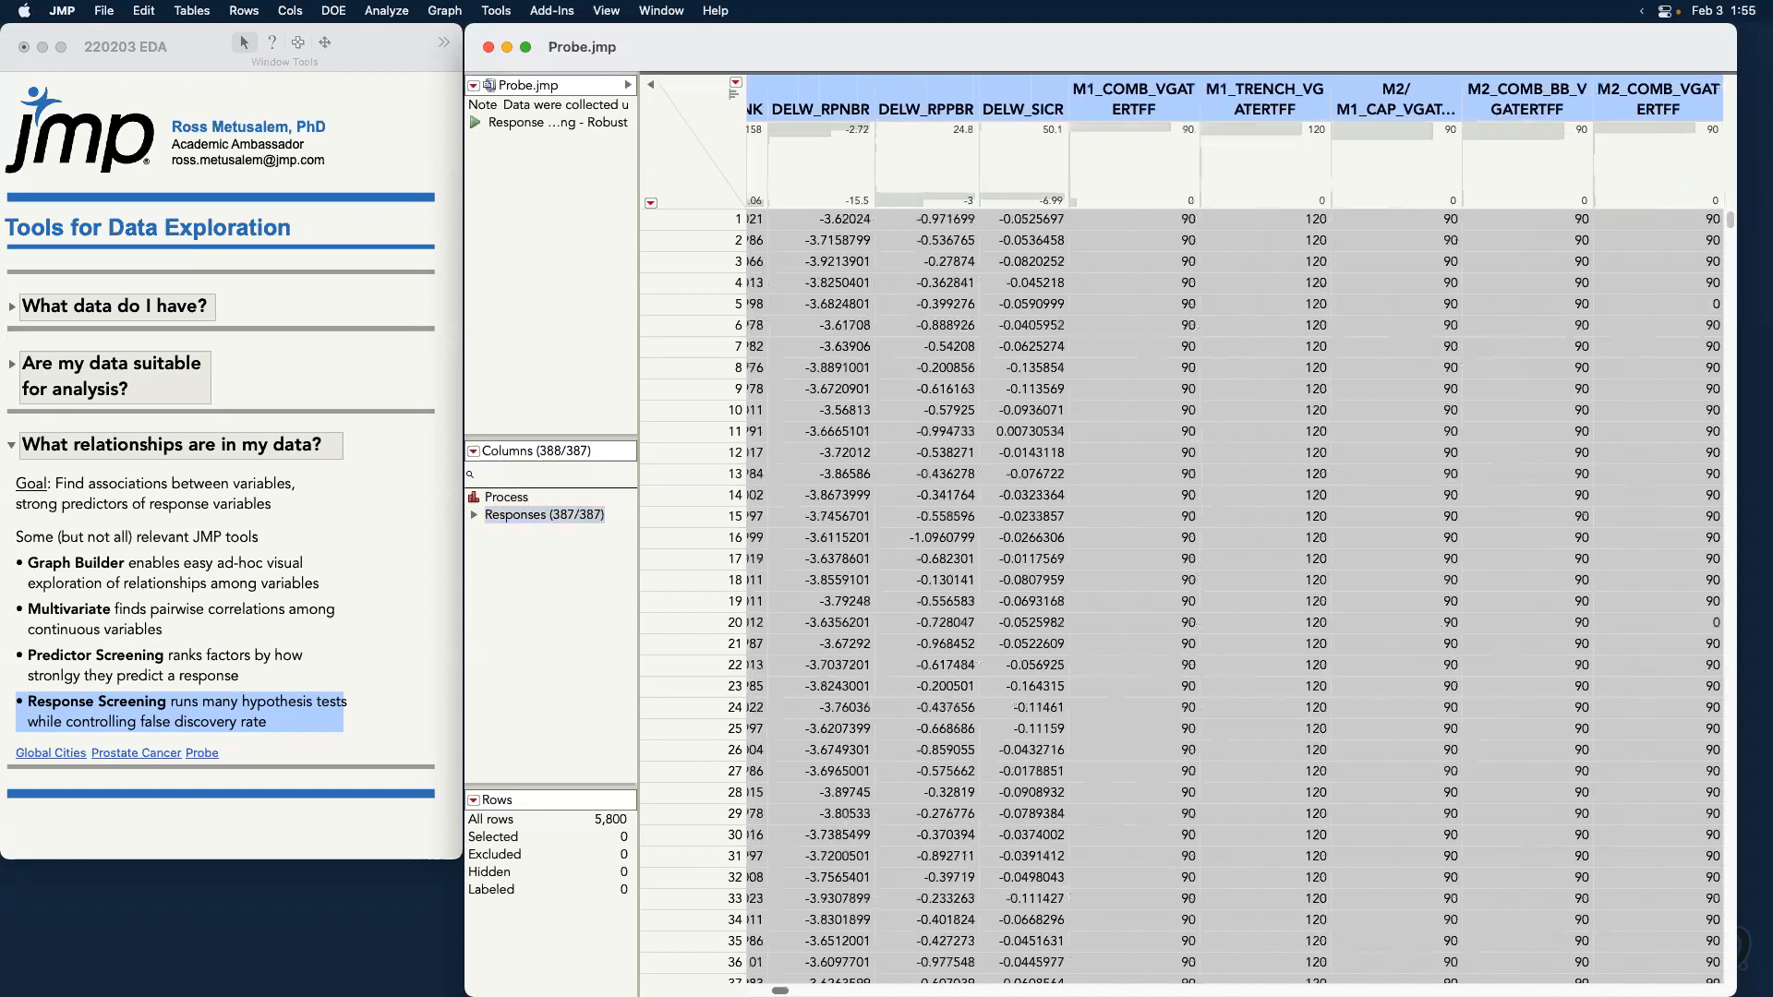
{"action": "scroll", "coordinate": [1200, 600], "scroll_direction": "right", "scroll_amount": 10}
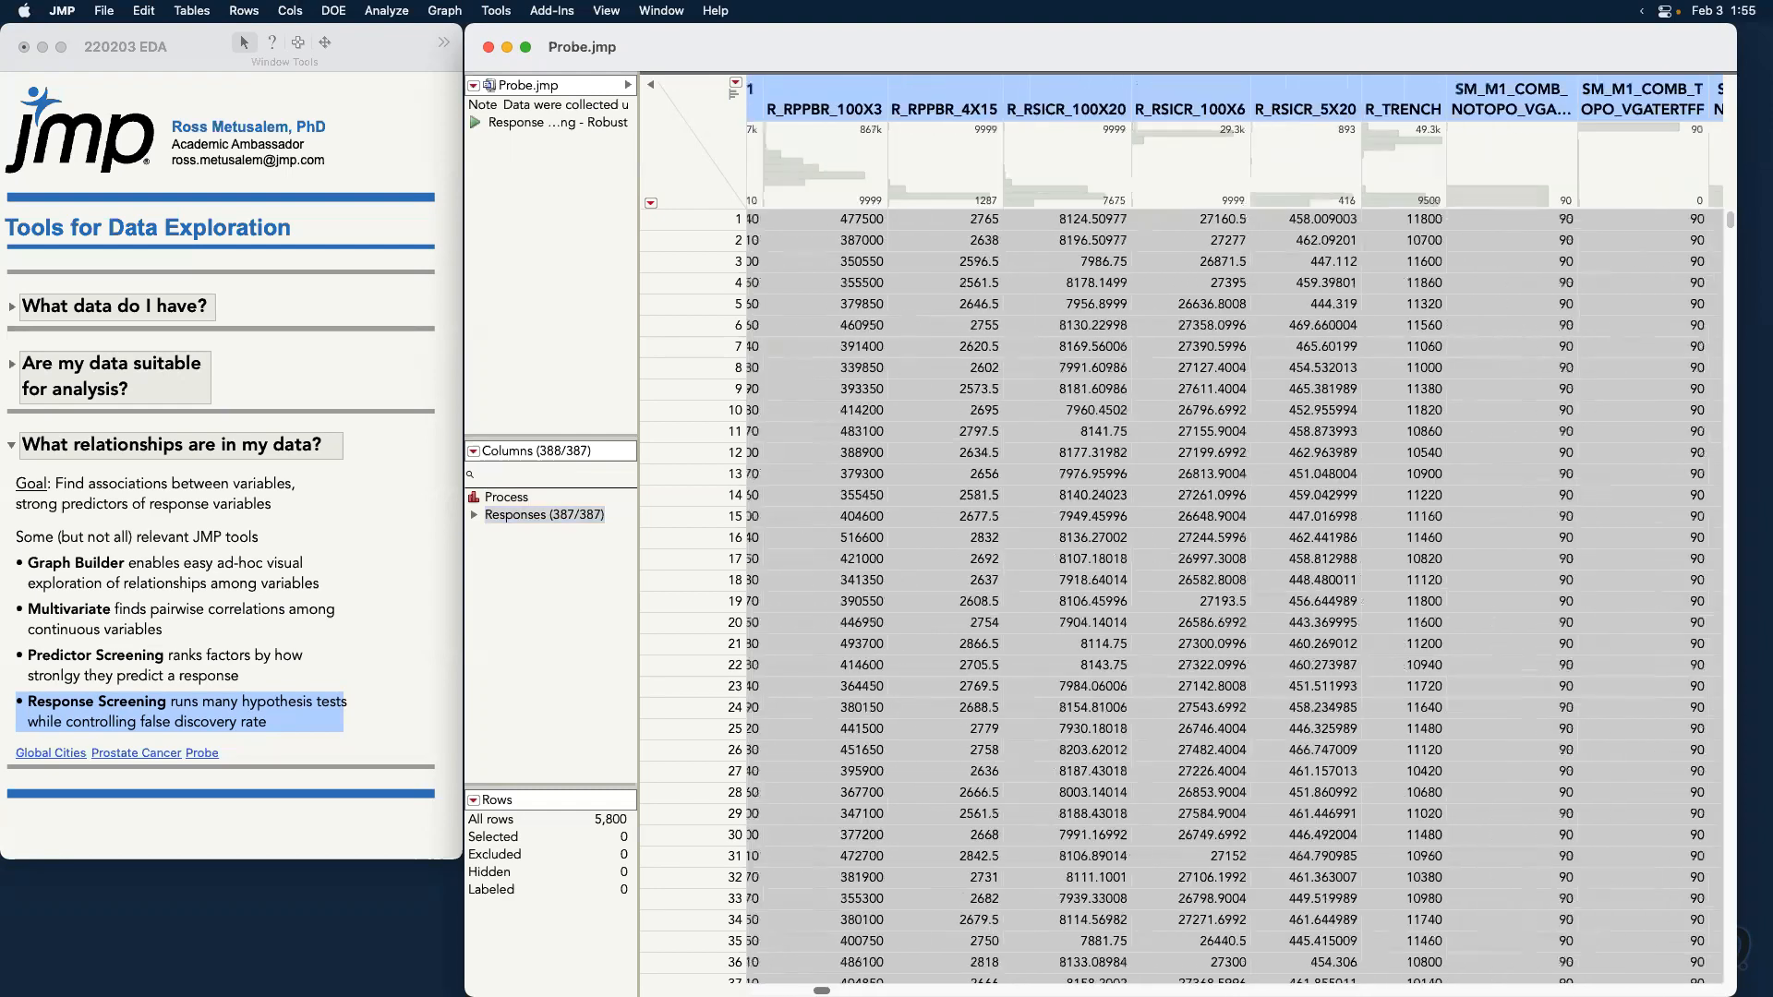
{"action": "scroll", "coordinate": [1200, 600], "scroll_direction": "left", "scroll_amount": 20}
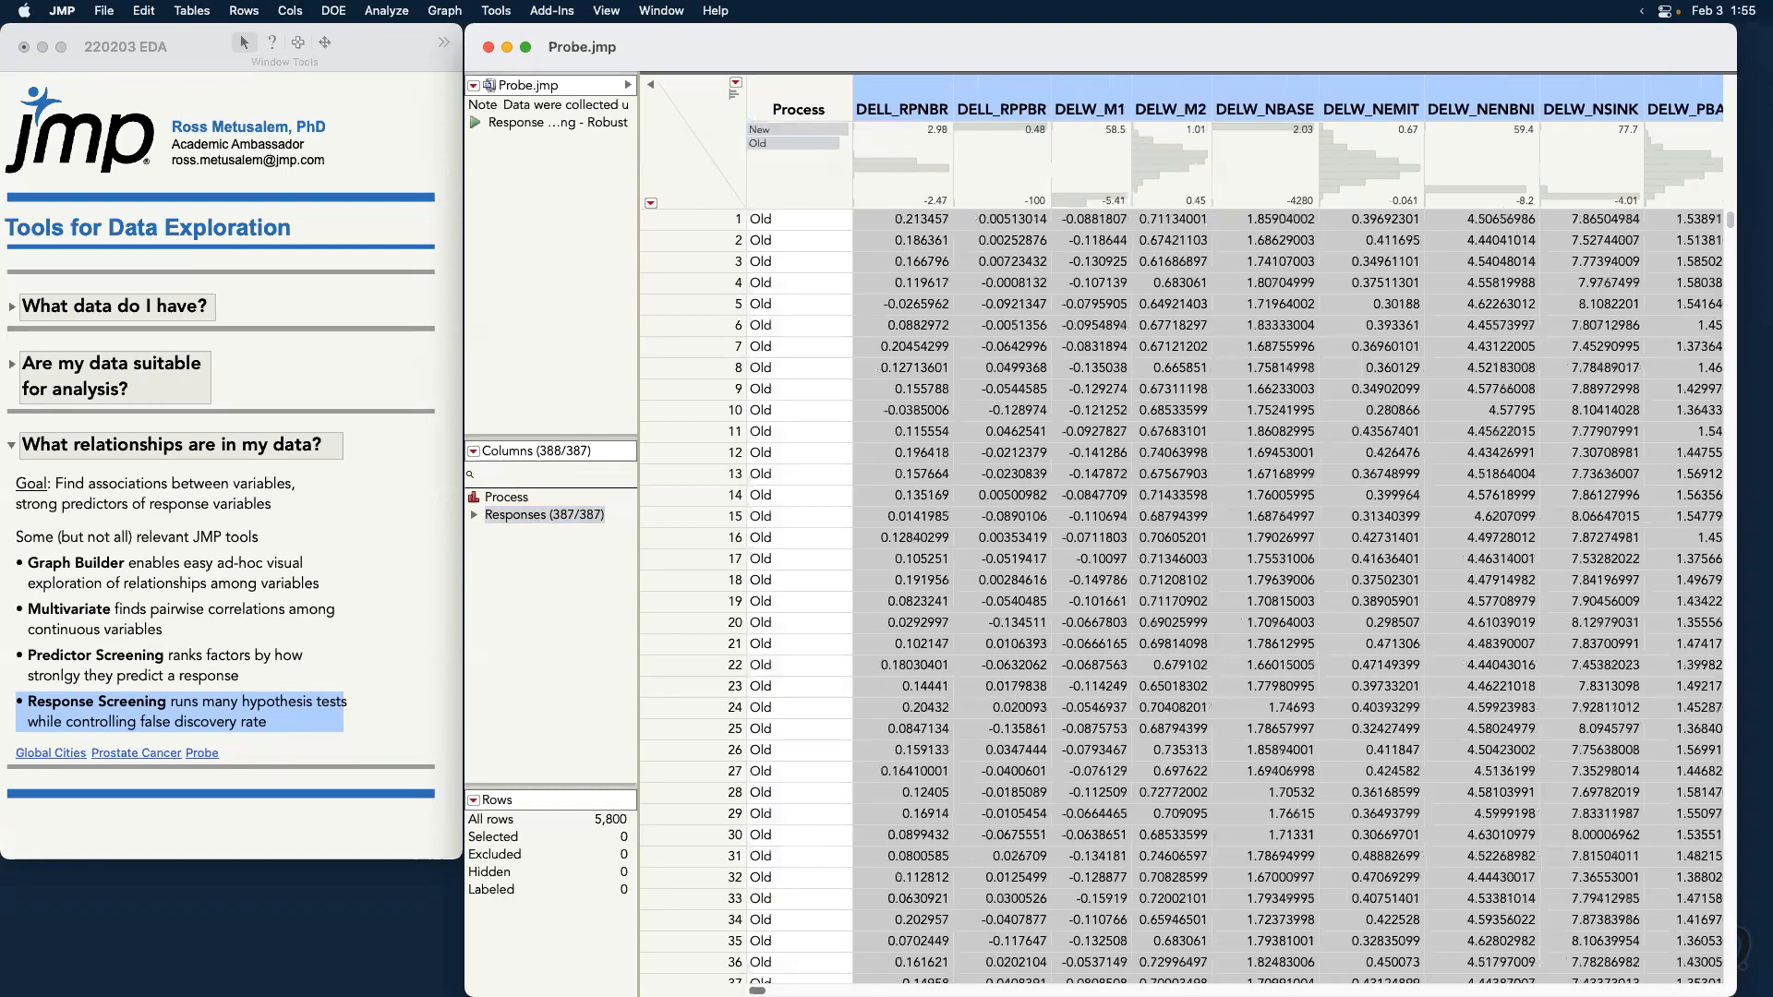
{"action": "left_click", "coordinate": [732, 148]}
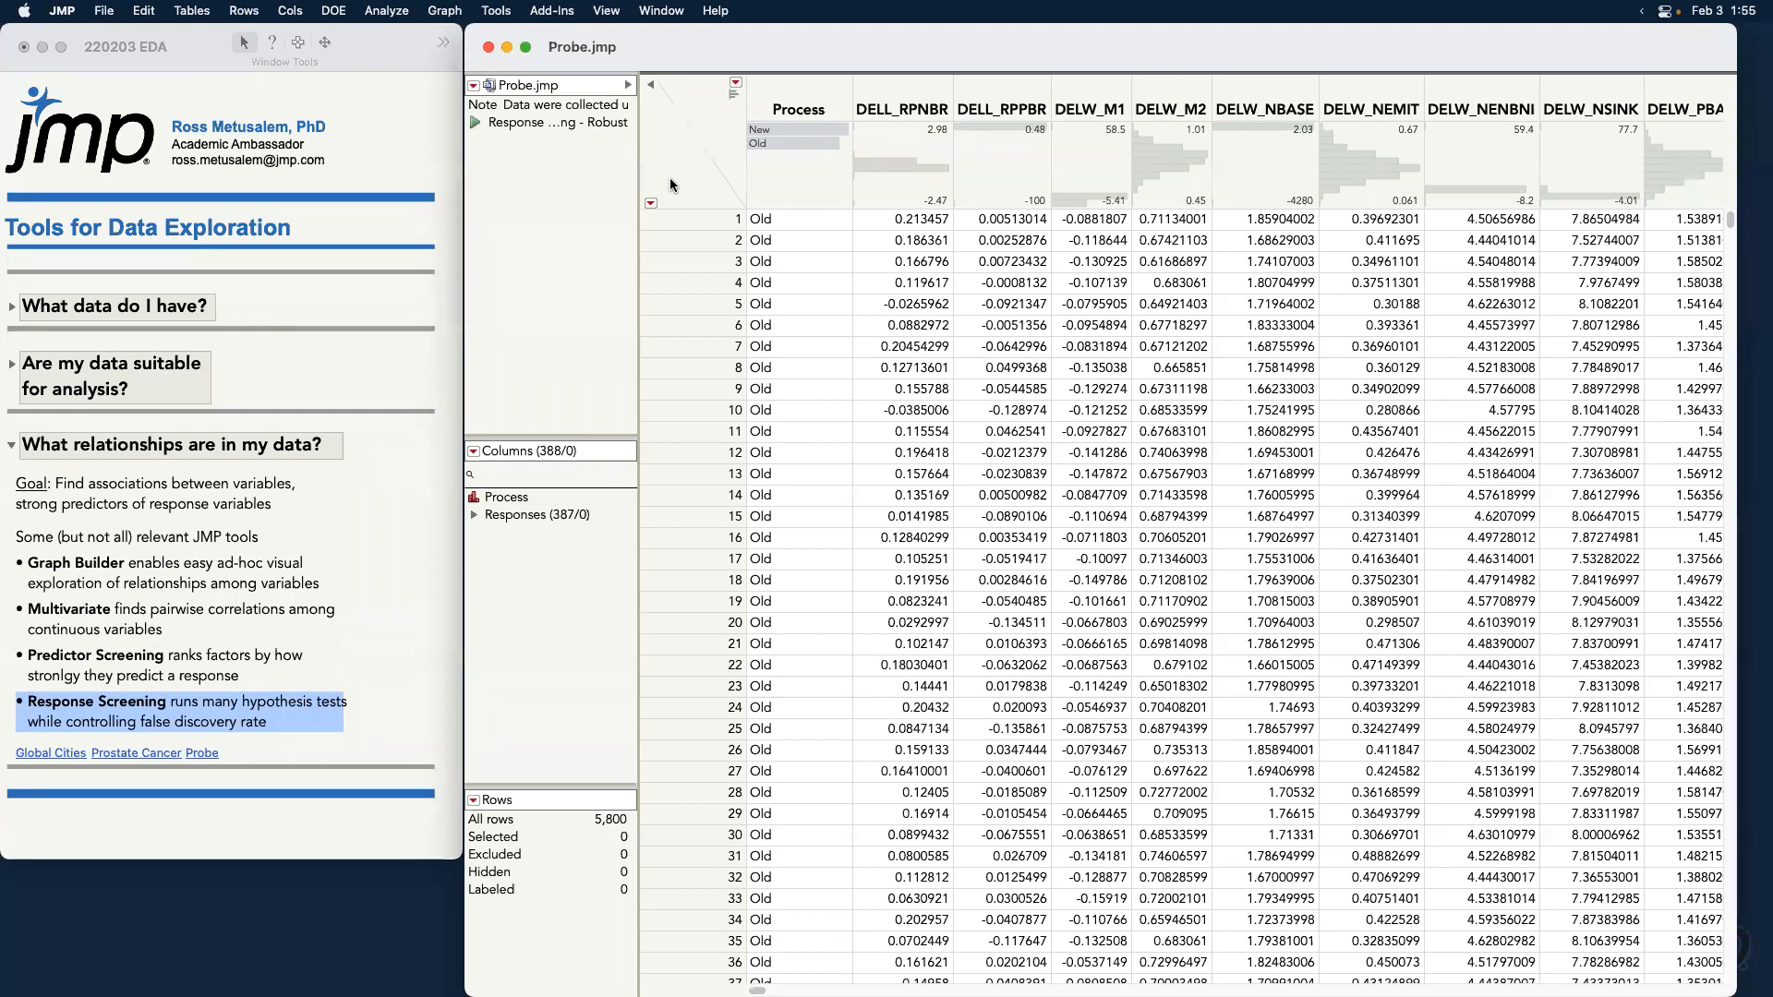
Examine the Process column, several individual response columns and the whole Responses group in the Probe table, clearing the selection when done.
{"action": "left_click", "coordinate": [799, 102]}
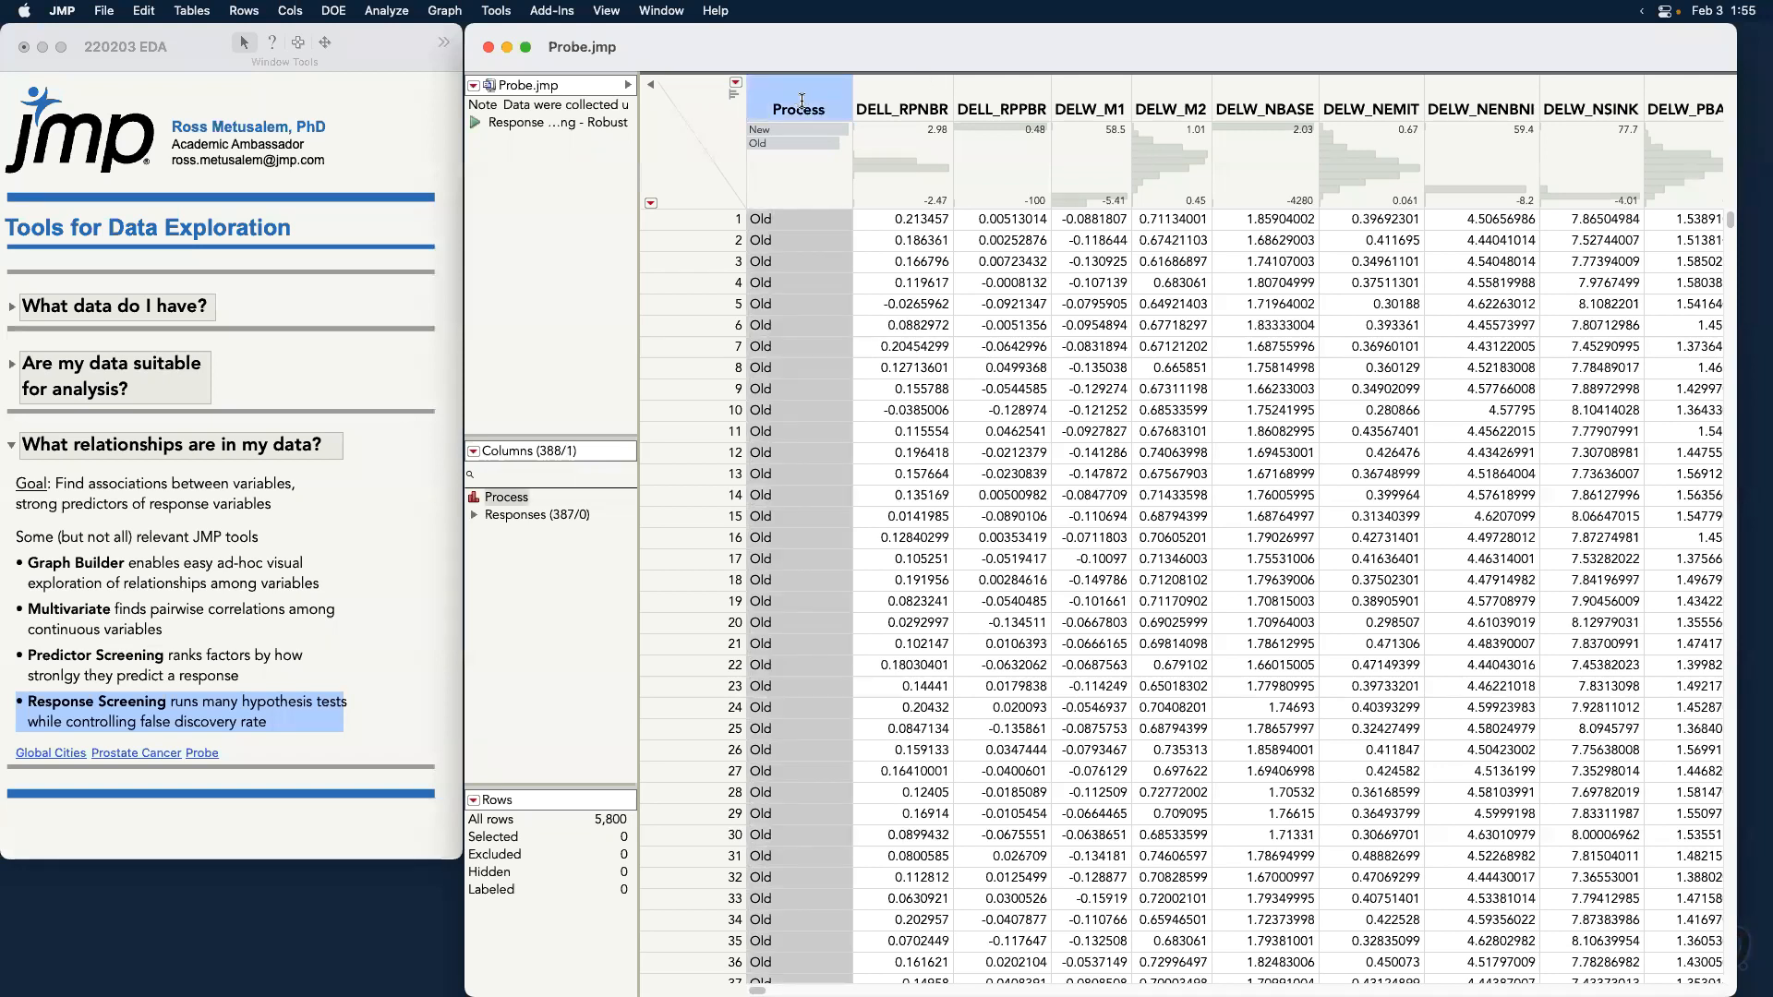
{"action": "left_click", "coordinate": [990, 102]}
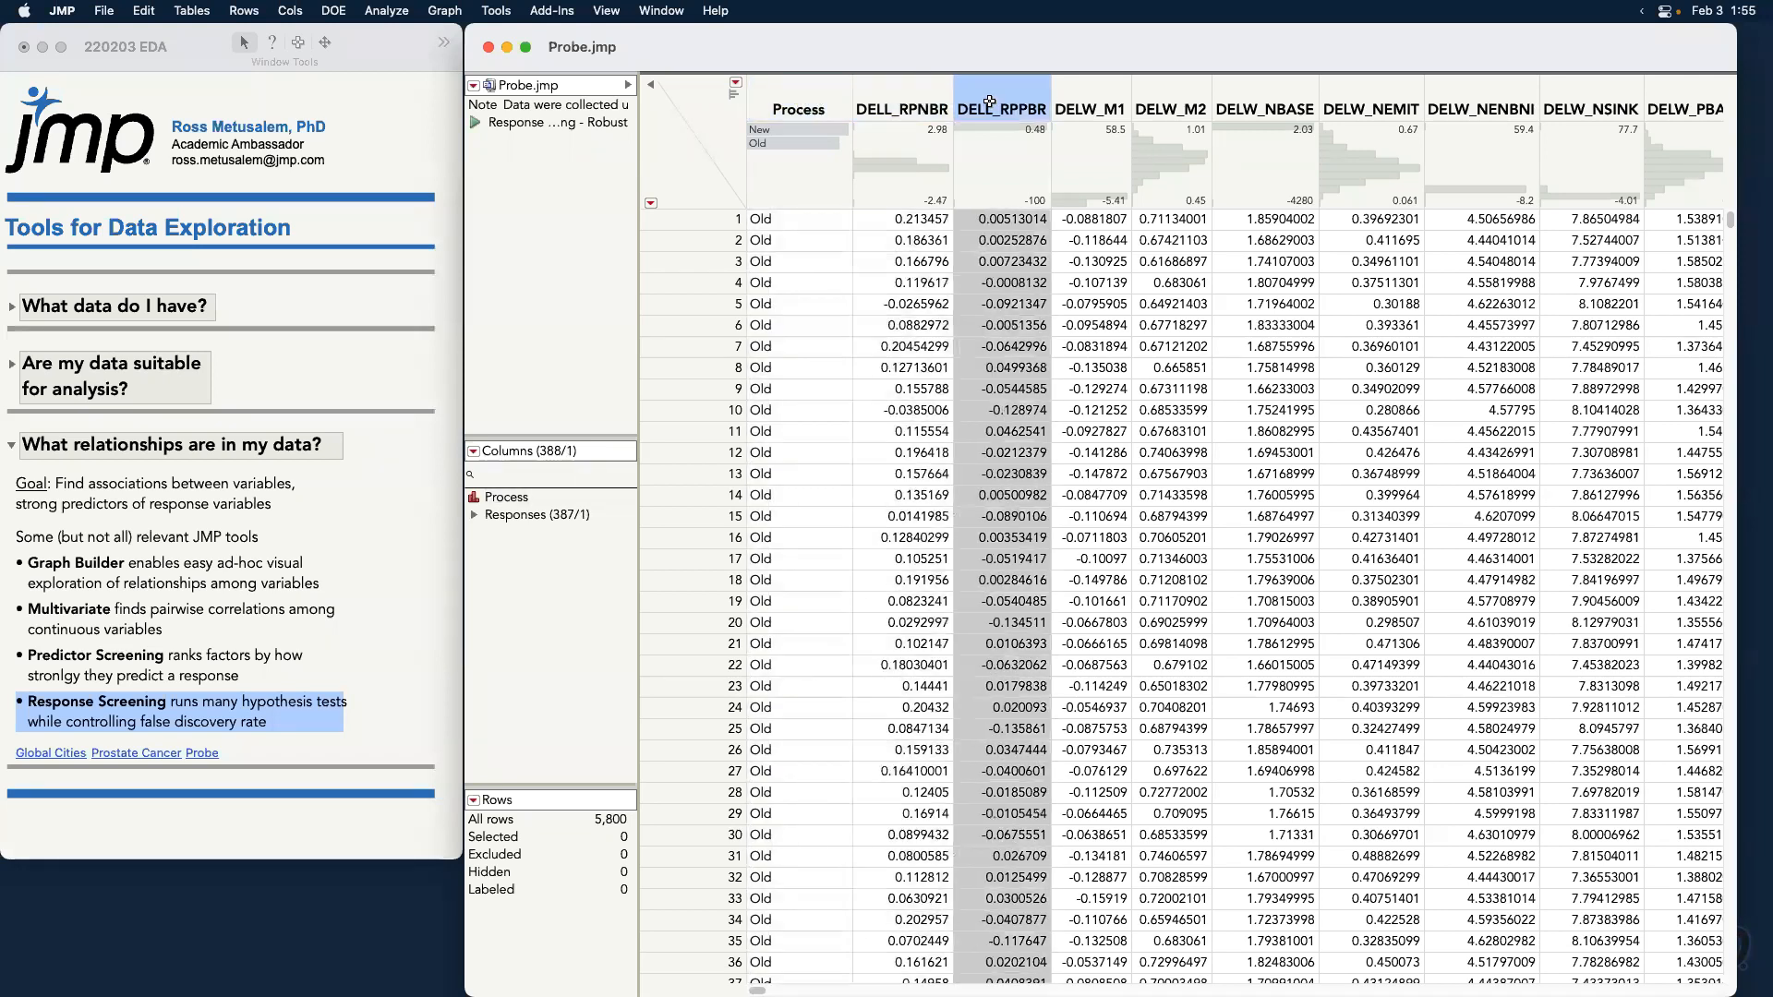
{"action": "left_click", "coordinate": [1108, 100]}
{"action": "left_click", "coordinate": [1156, 95]}
{"action": "left_click", "coordinate": [1263, 95]}
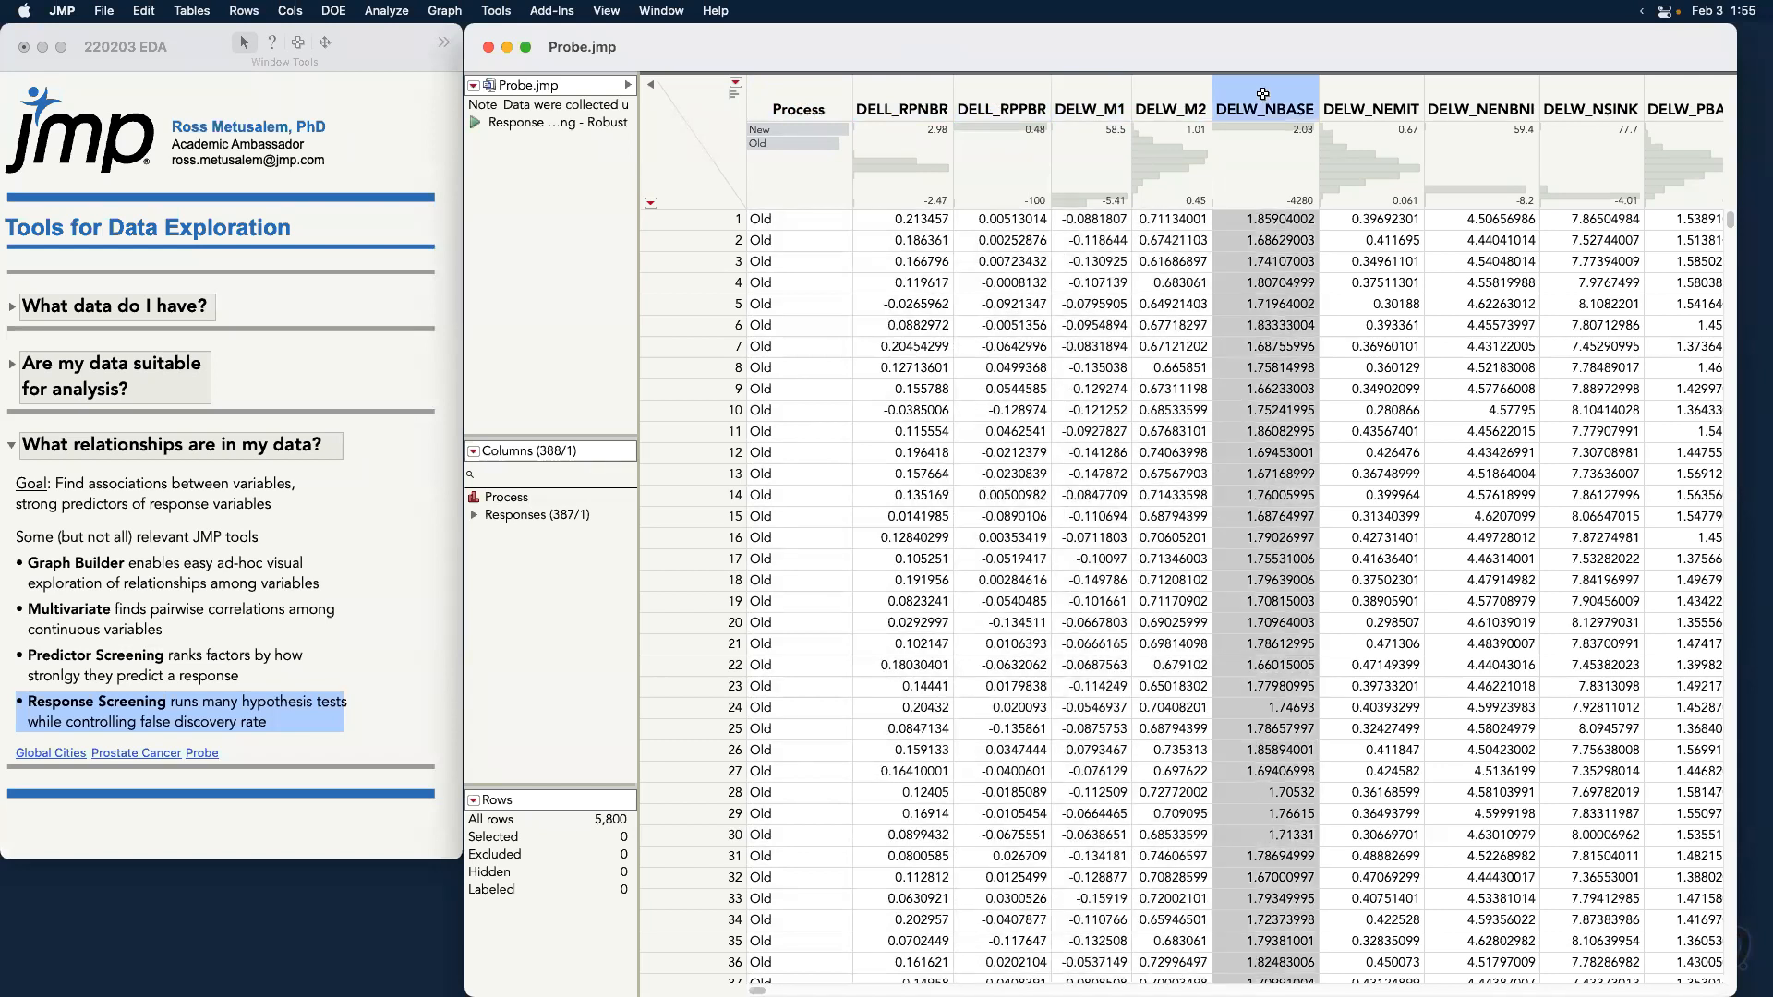
{"action": "left_click", "coordinate": [1372, 96]}
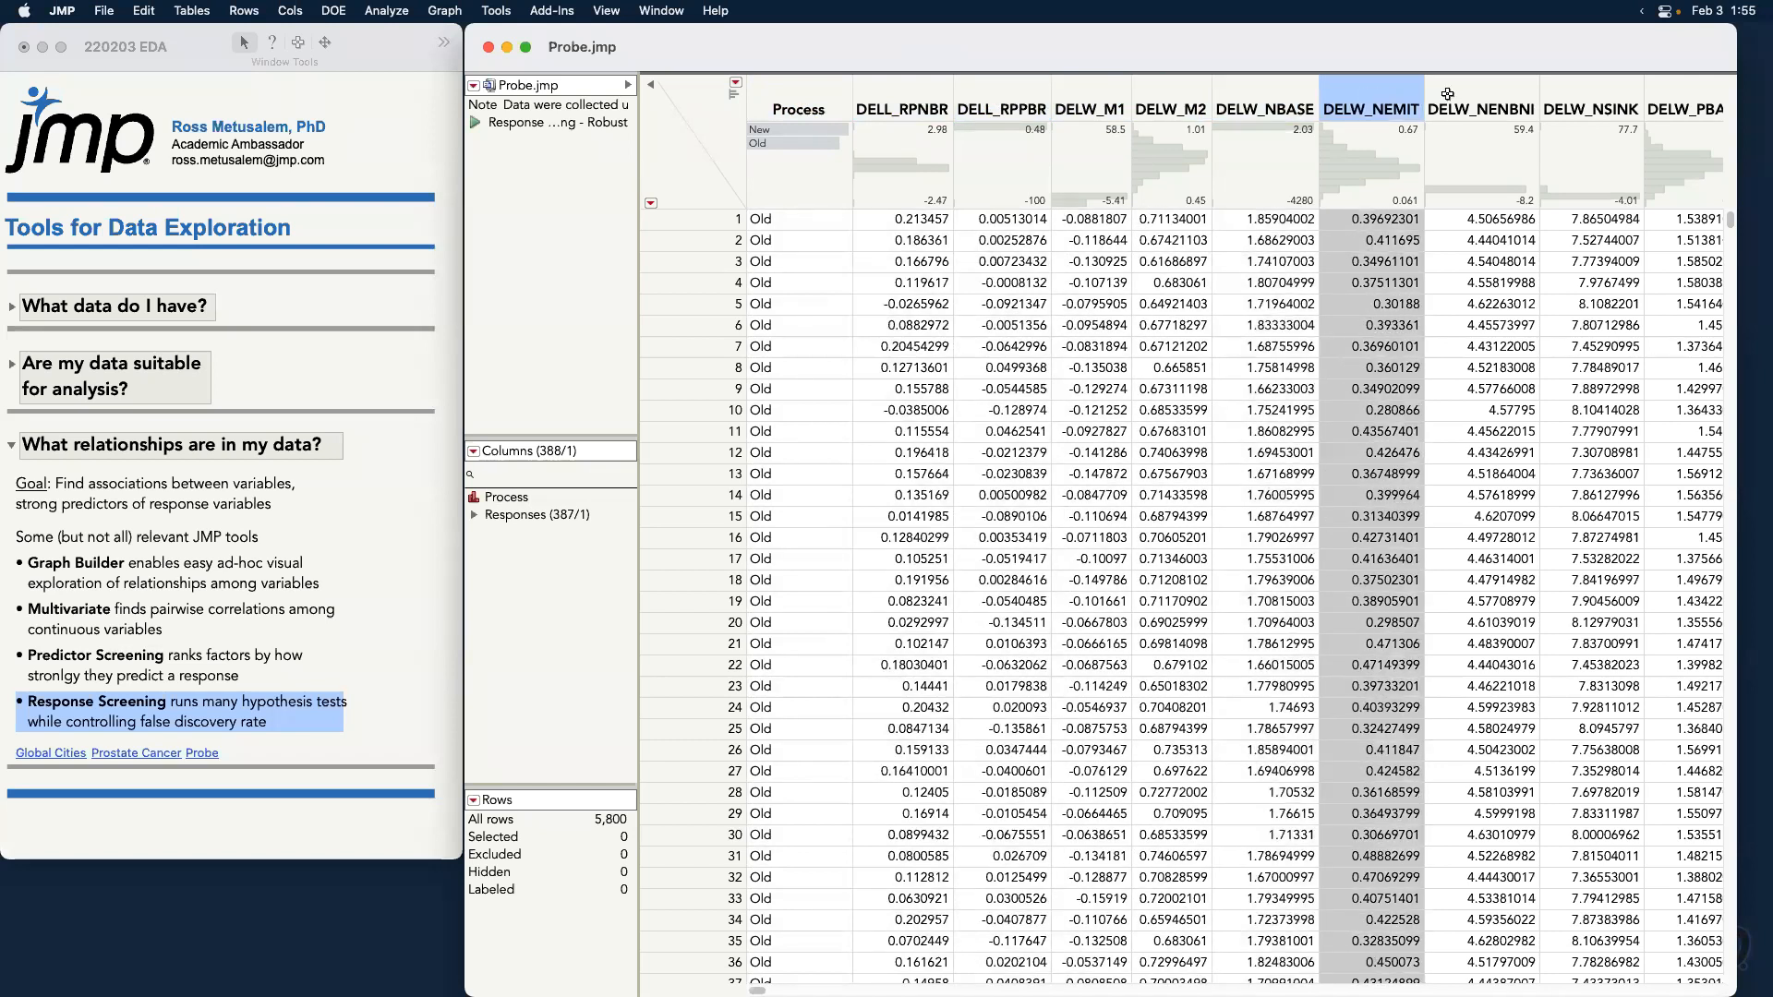
{"action": "left_click", "coordinate": [801, 95]}
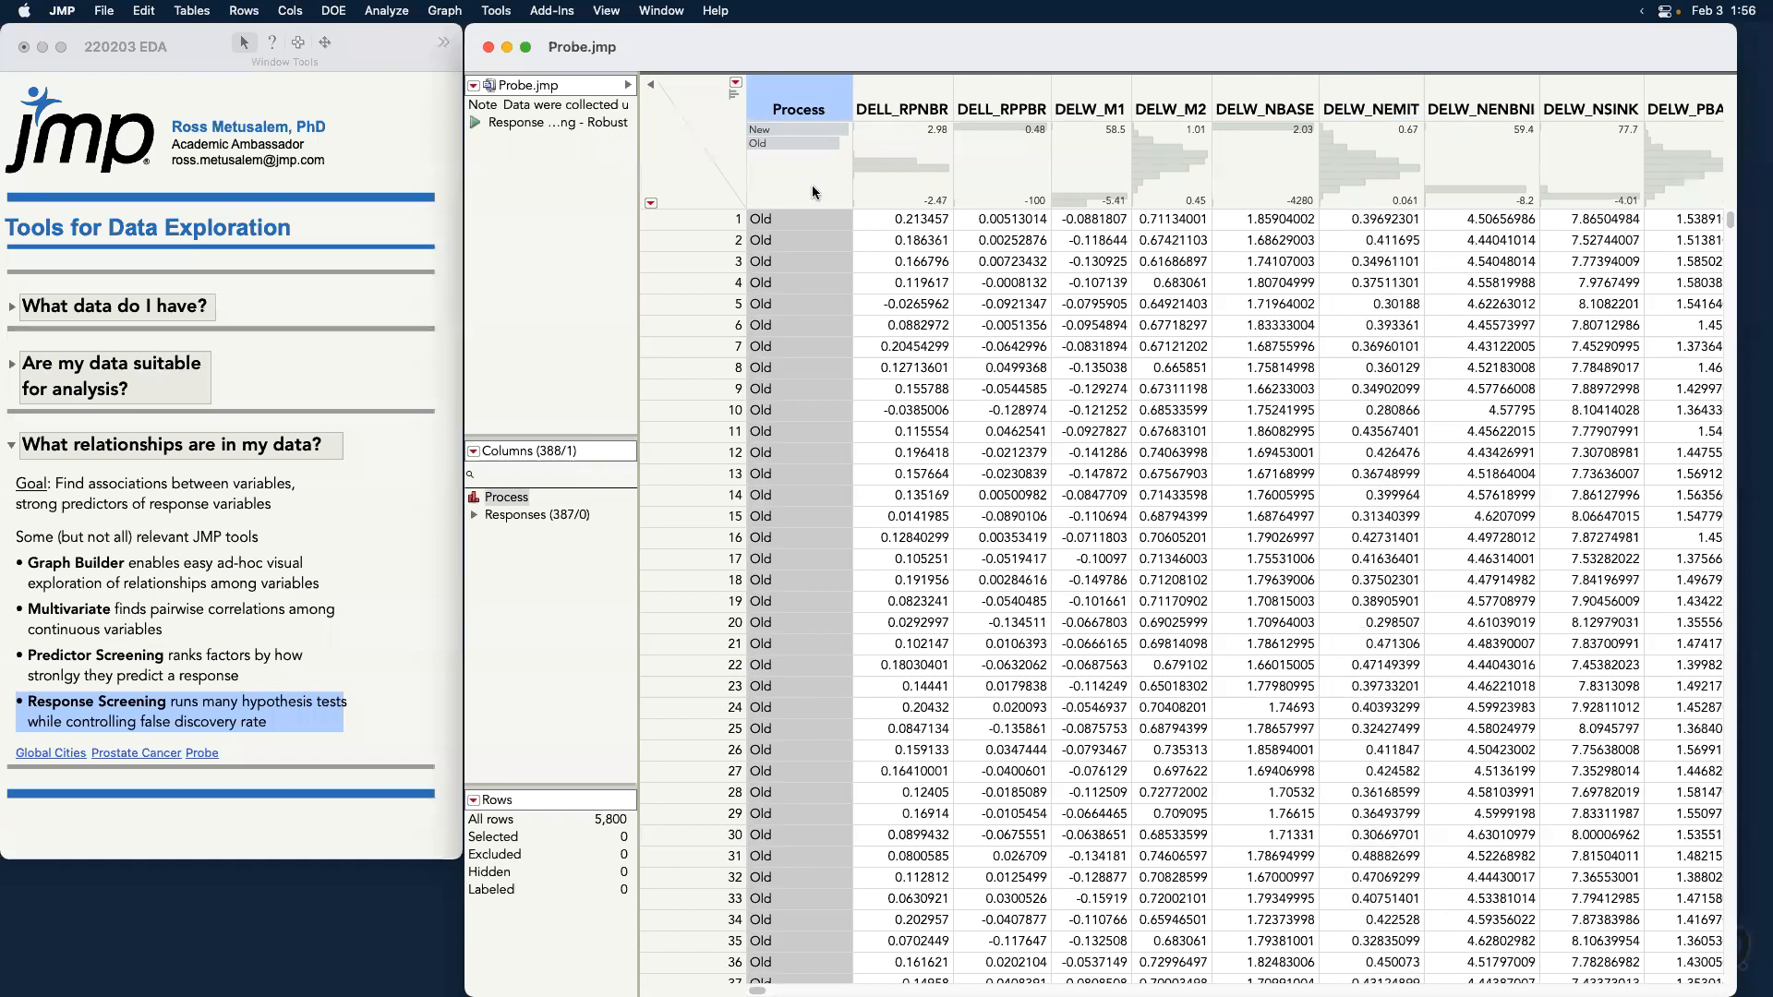
{"action": "left_click", "coordinate": [694, 96]}
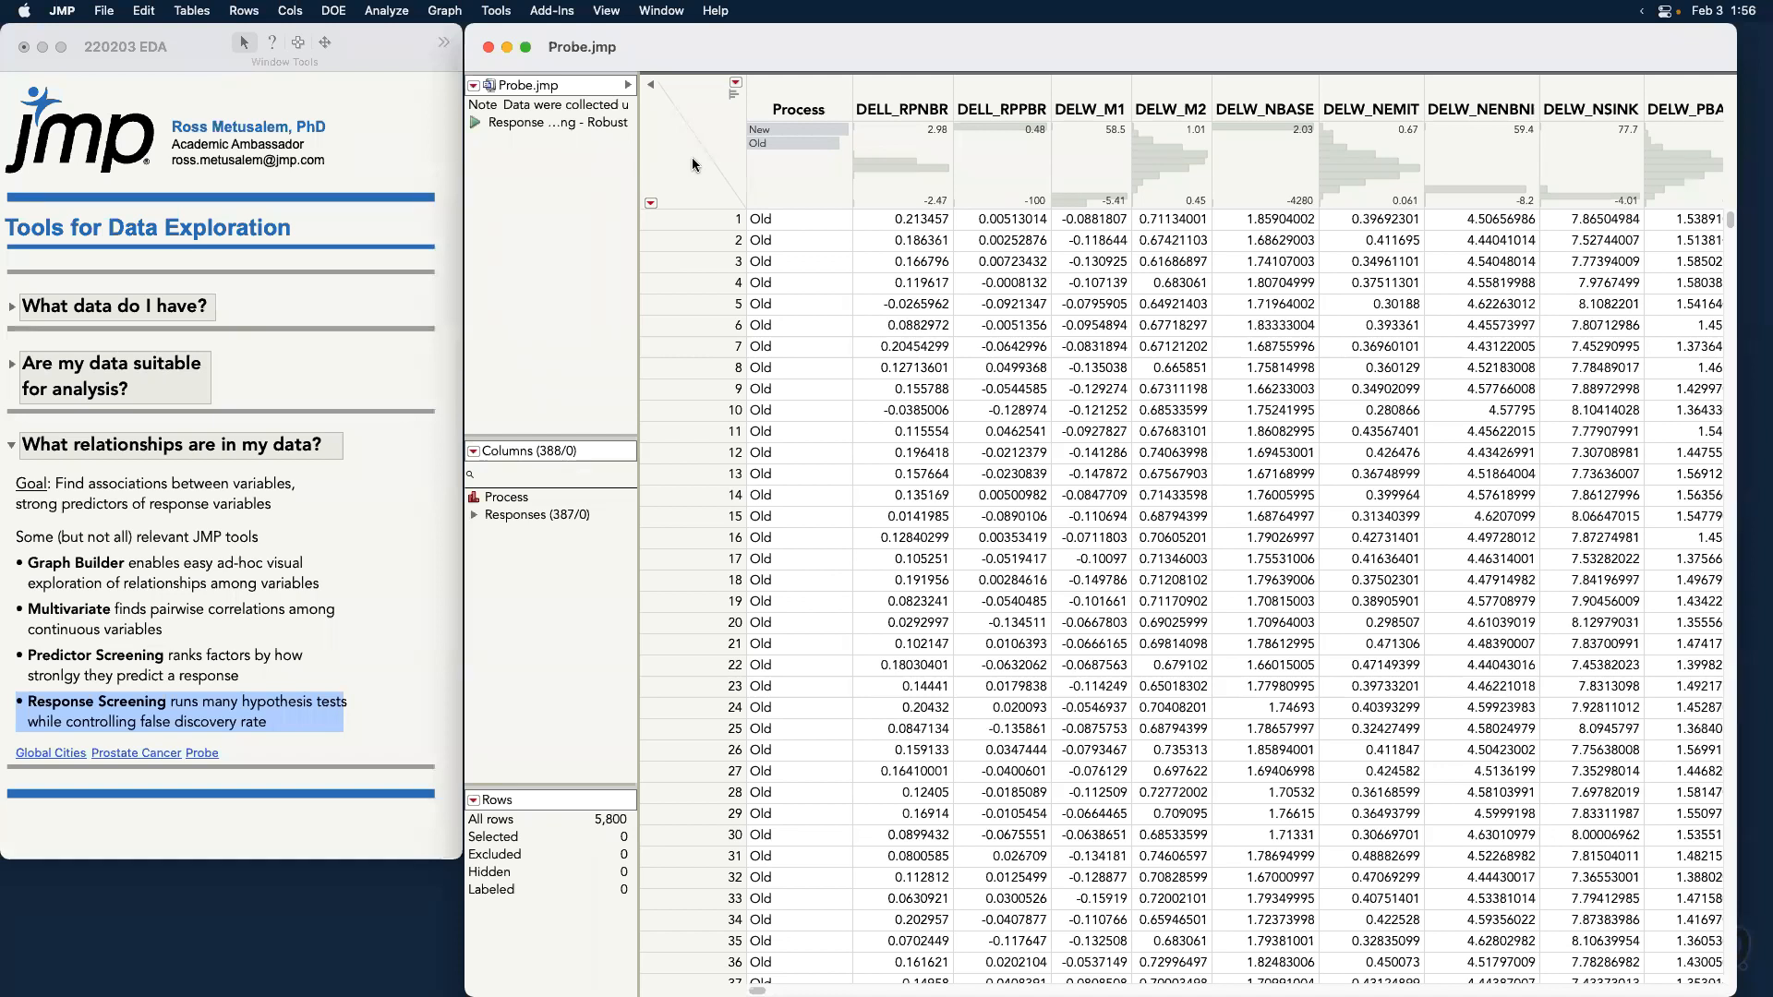
{"action": "left_click", "coordinate": [554, 515]}
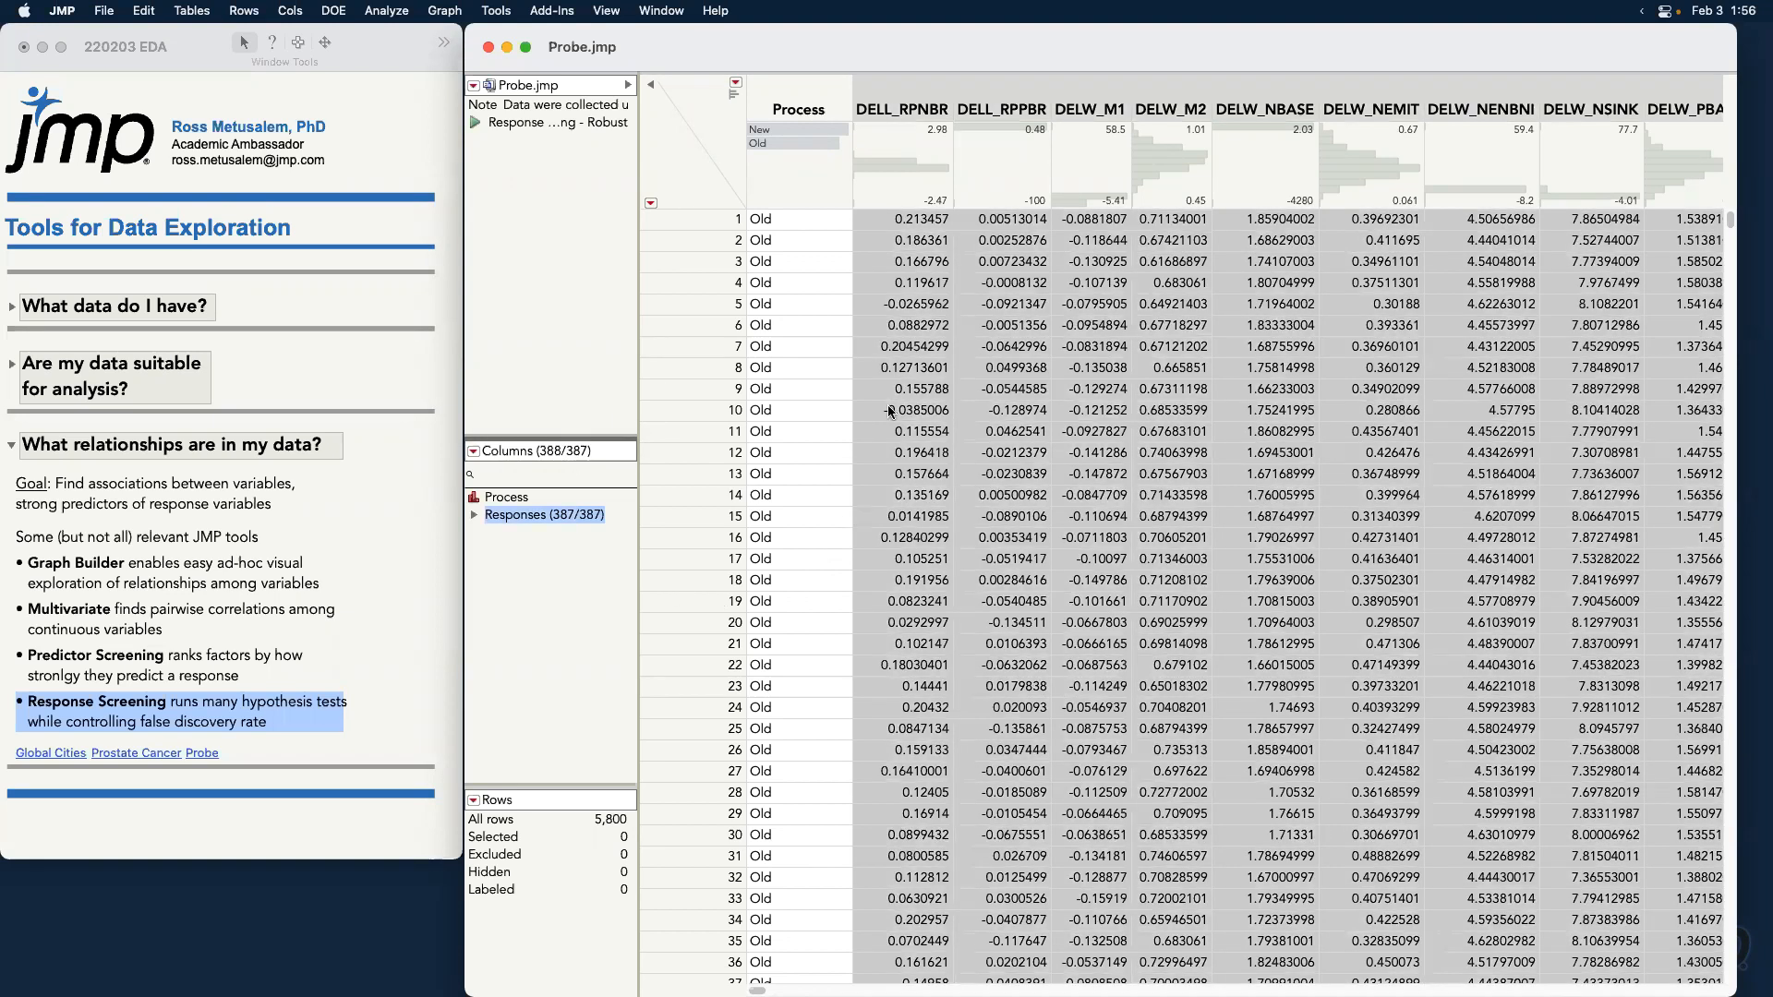
{"action": "left_click", "coordinate": [718, 141]}
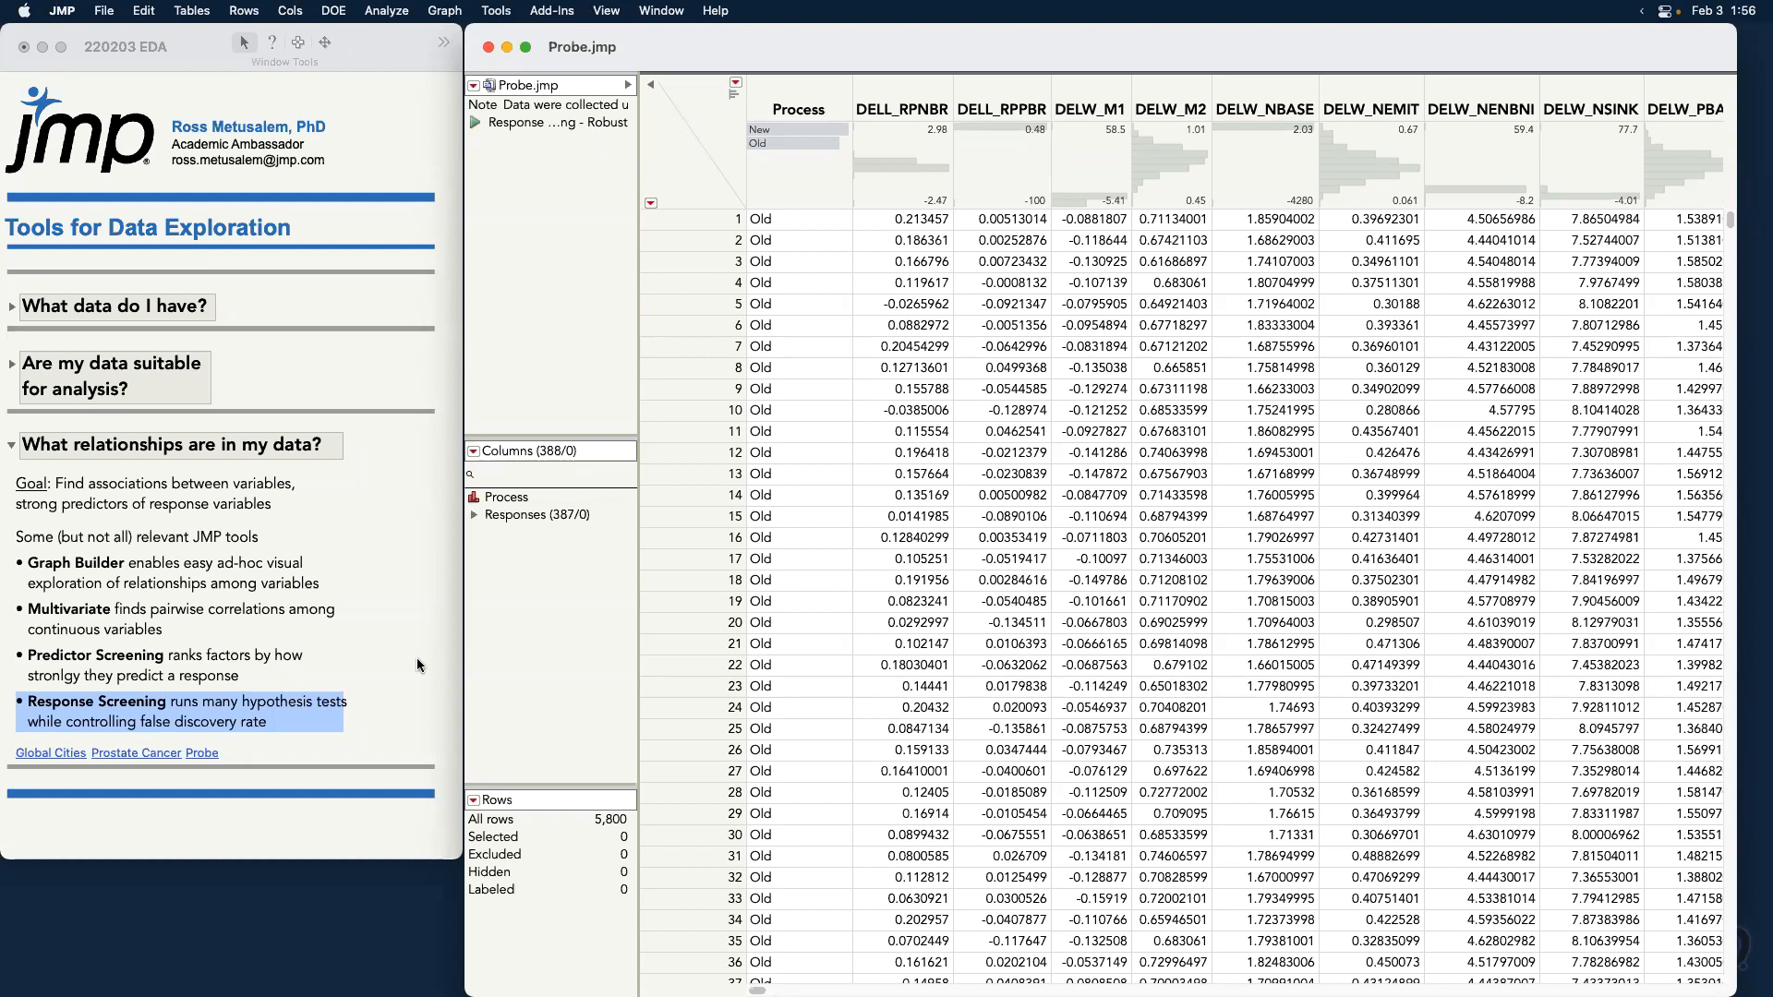
Set up a Response Screening analysis with Process as X and the whole Responses group as Y.
{"action": "left_click", "coordinate": [396, 12]}
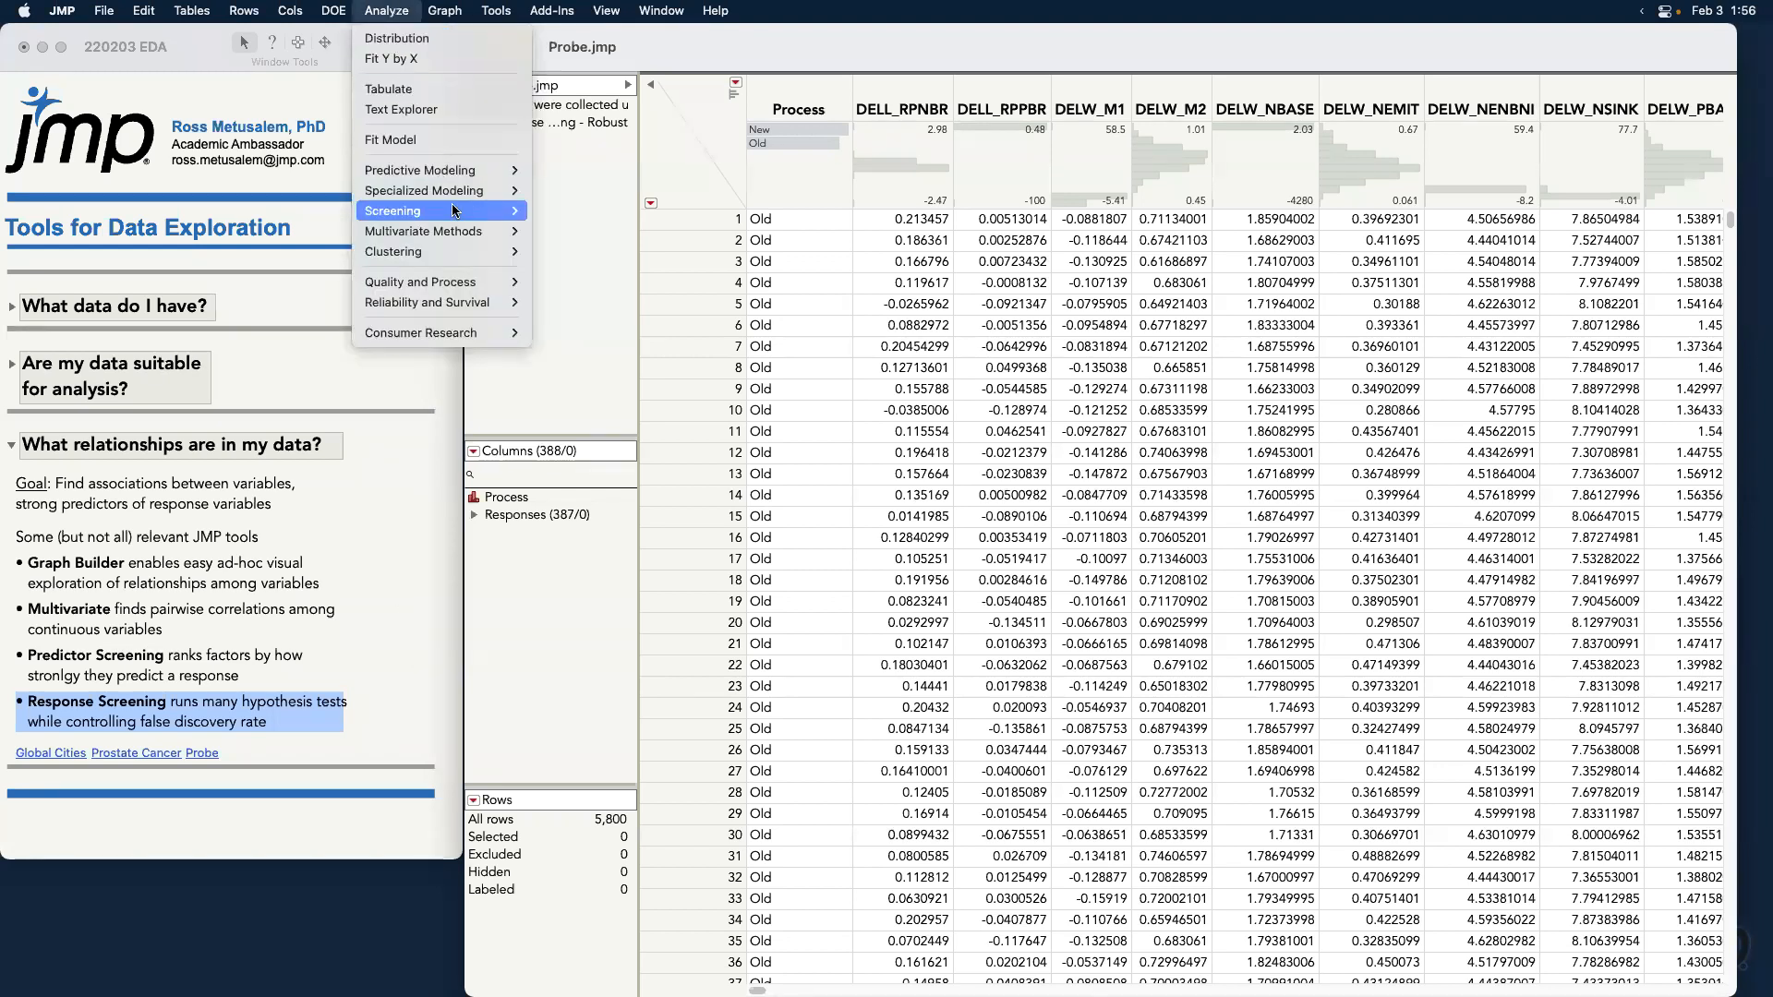
{"action": "mouse_move", "coordinate": [453, 210]}
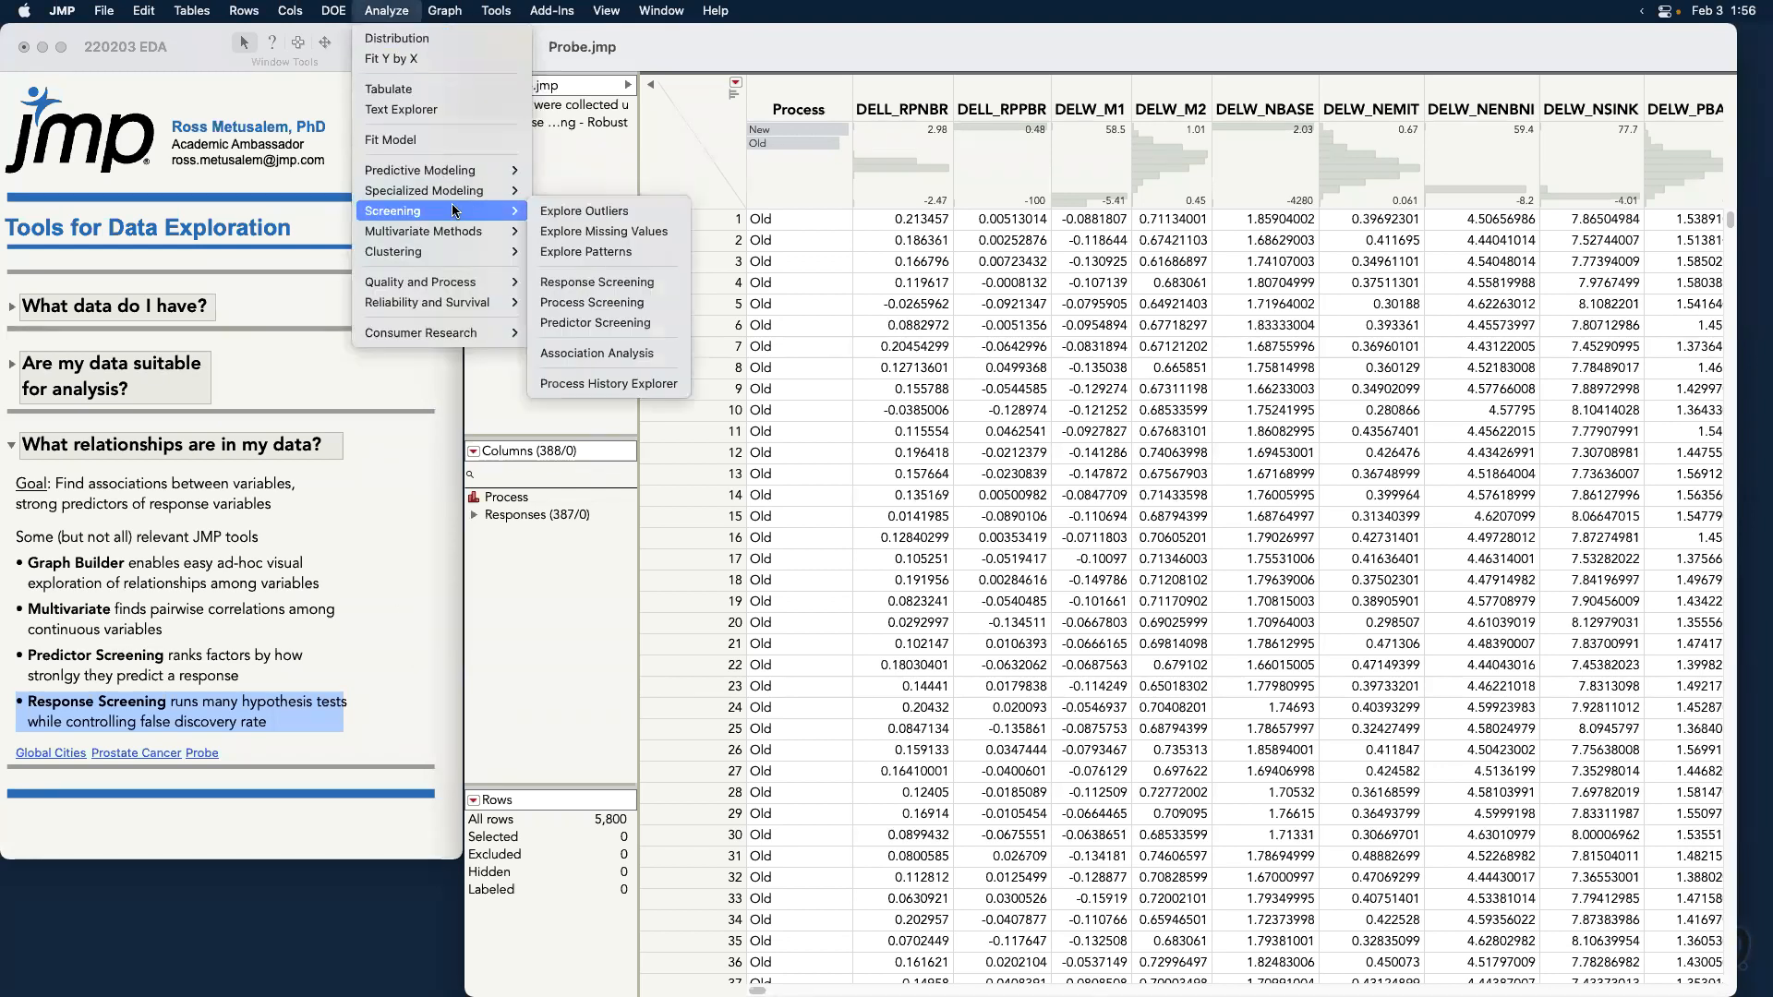
{"action": "left_click", "coordinate": [651, 292]}
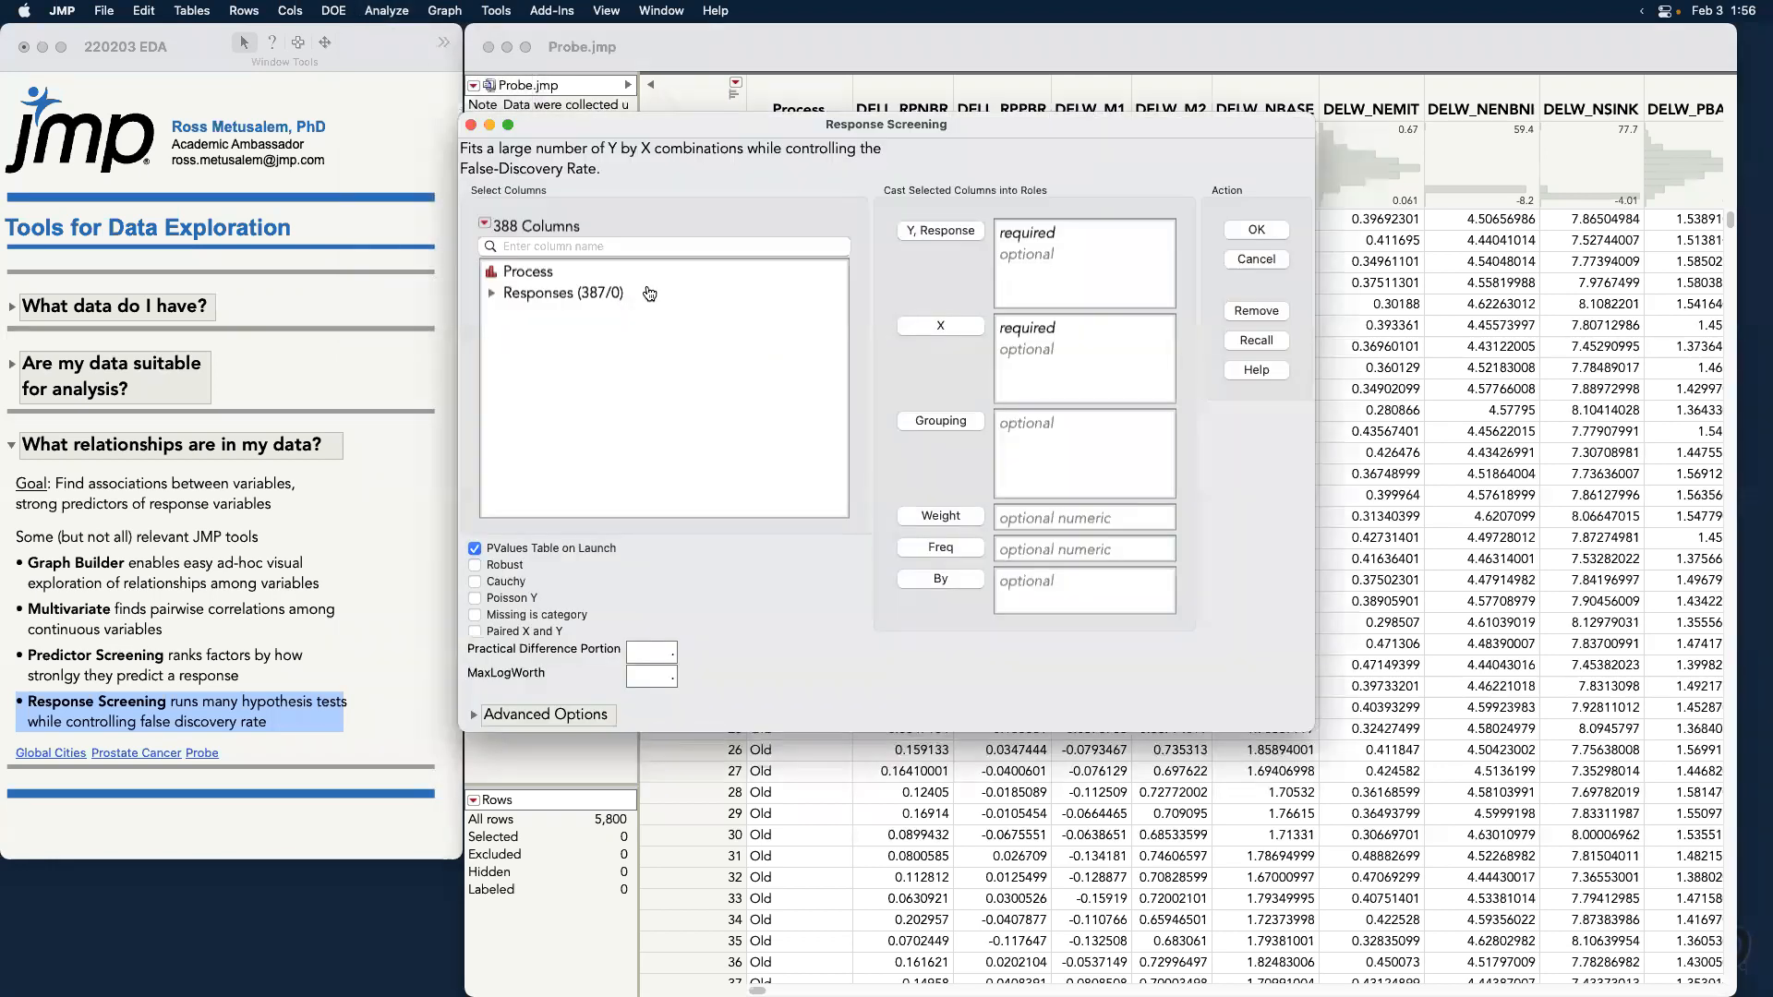
{"action": "left_click", "coordinate": [558, 272]}
{"action": "left_click", "coordinate": [940, 325]}
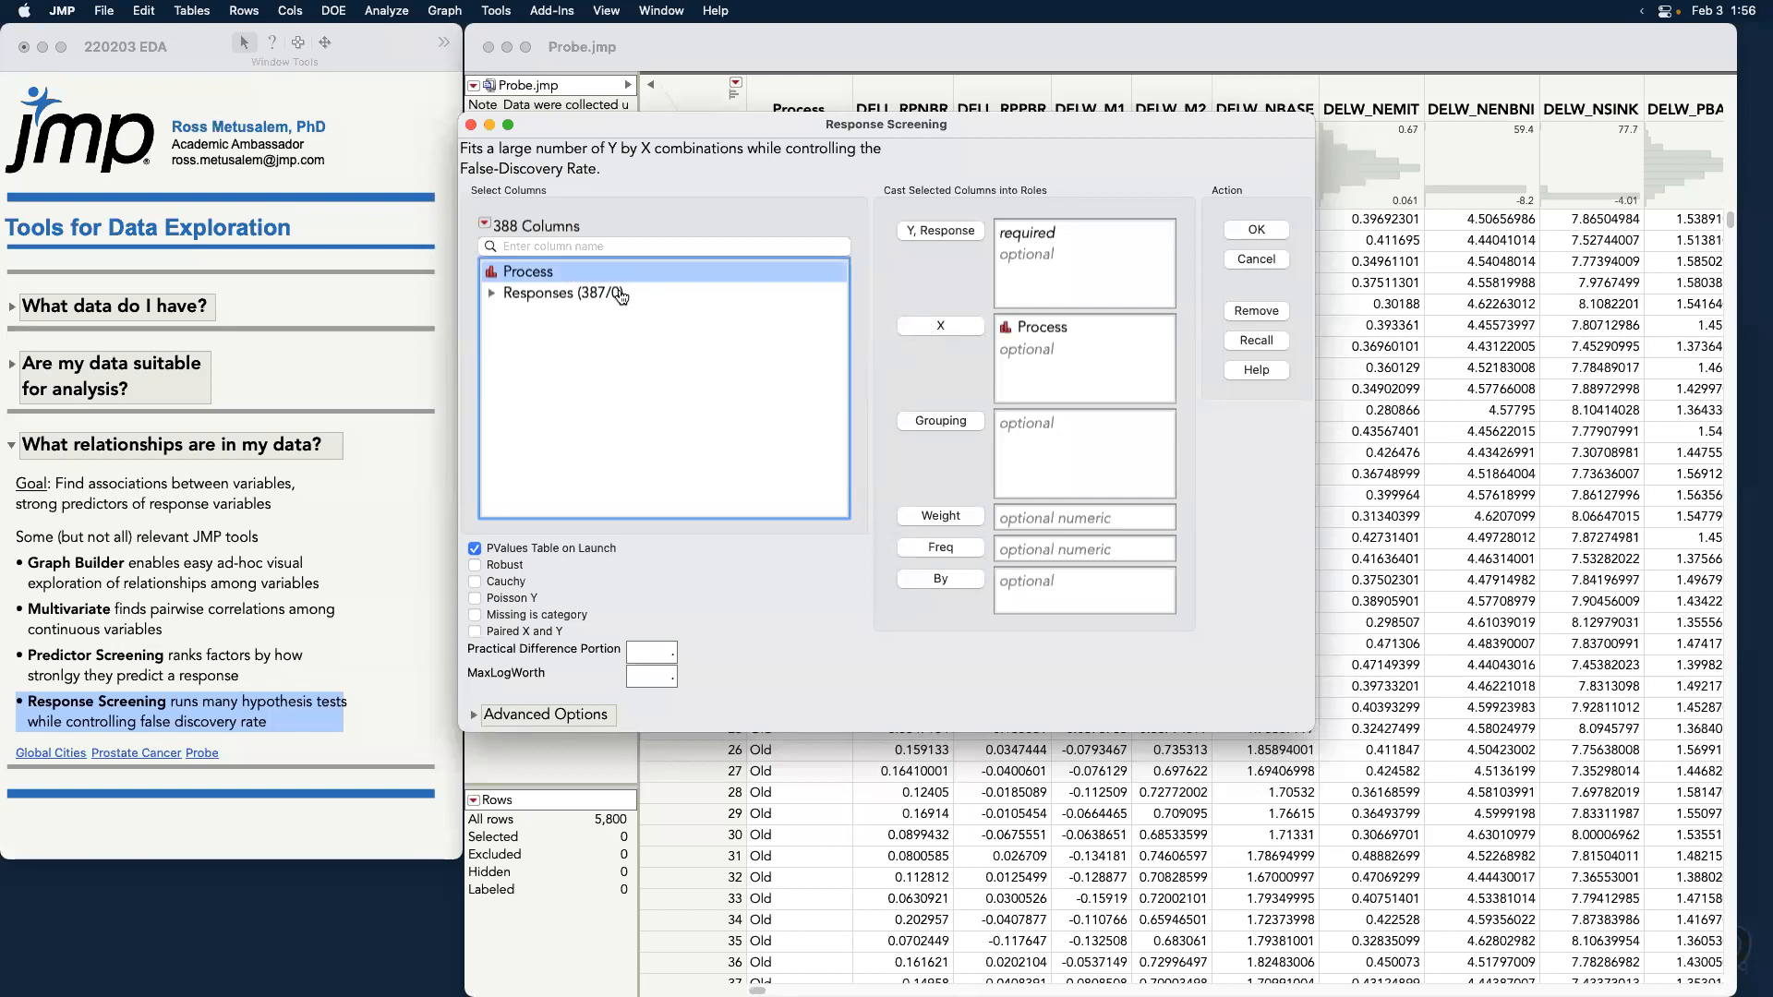
{"action": "left_click", "coordinate": [589, 294]}
{"action": "left_click", "coordinate": [987, 235]}
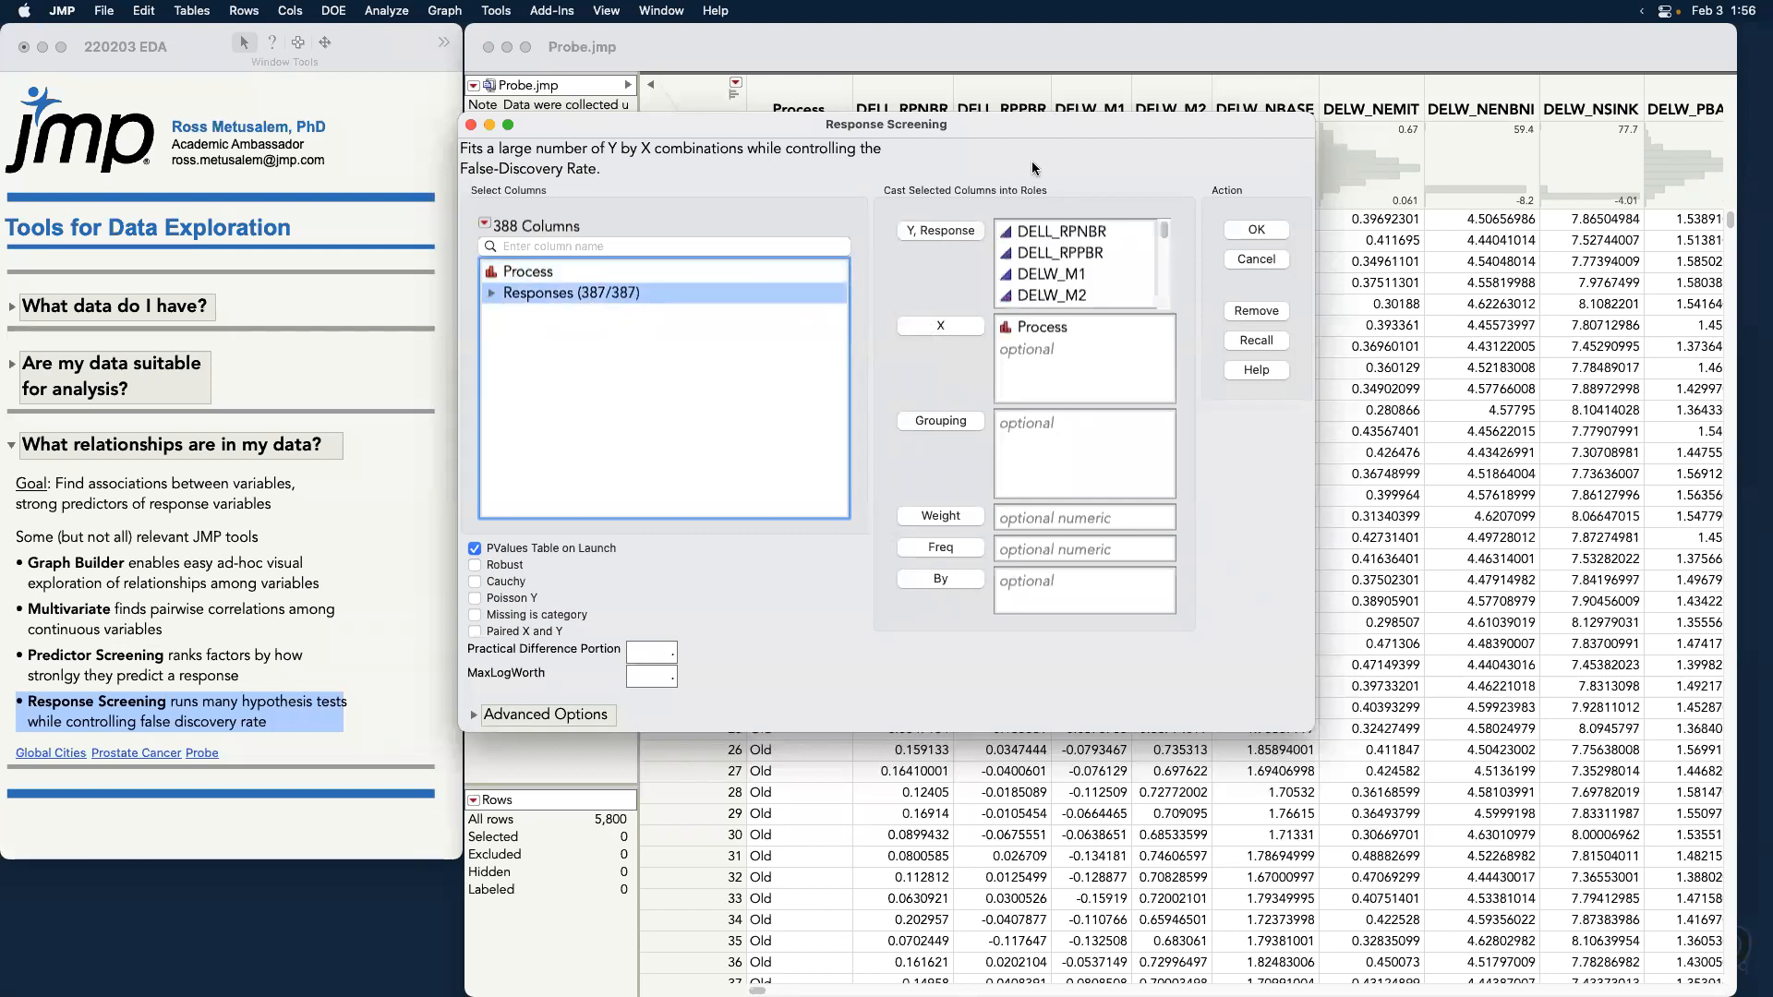
Turn off PValues Table on Launch, turn on Robust, and run the Response Screening.
{"action": "left_click_drag", "start_coordinate": [1006, 118], "coordinate": [1161, 124]}
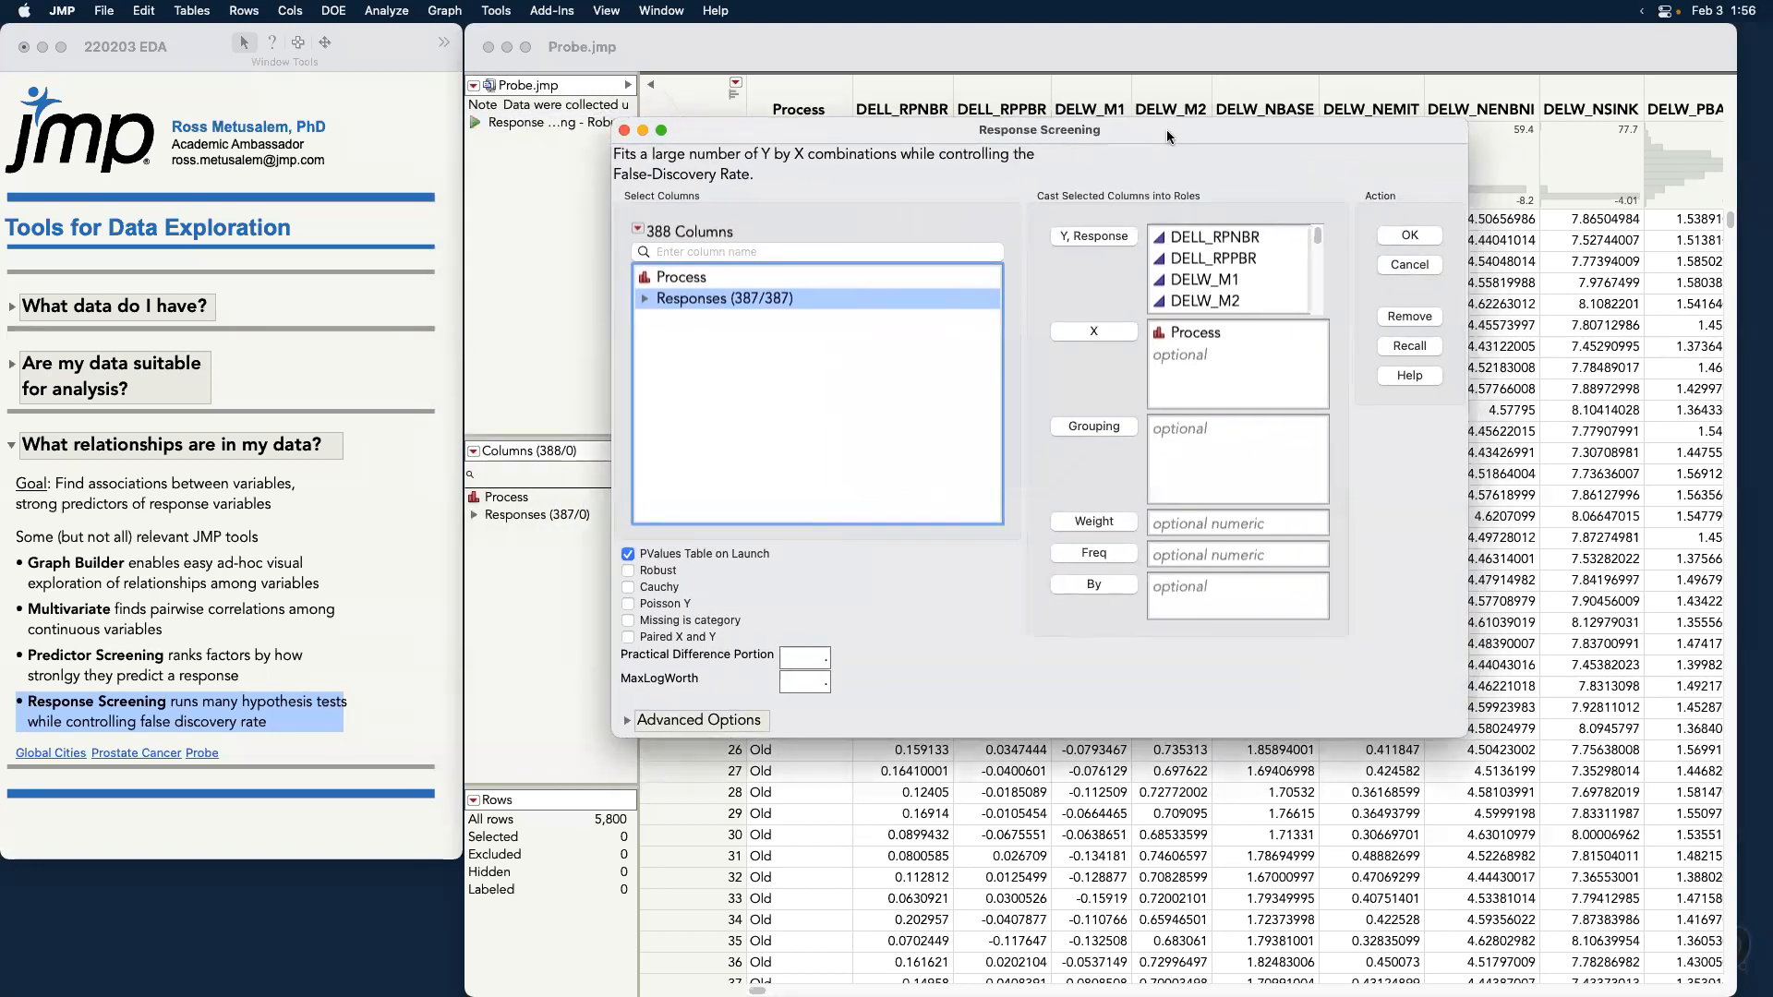
{"action": "left_click", "coordinate": [628, 554]}
{"action": "left_click", "coordinate": [627, 571]}
{"action": "left_click", "coordinate": [1409, 237]}
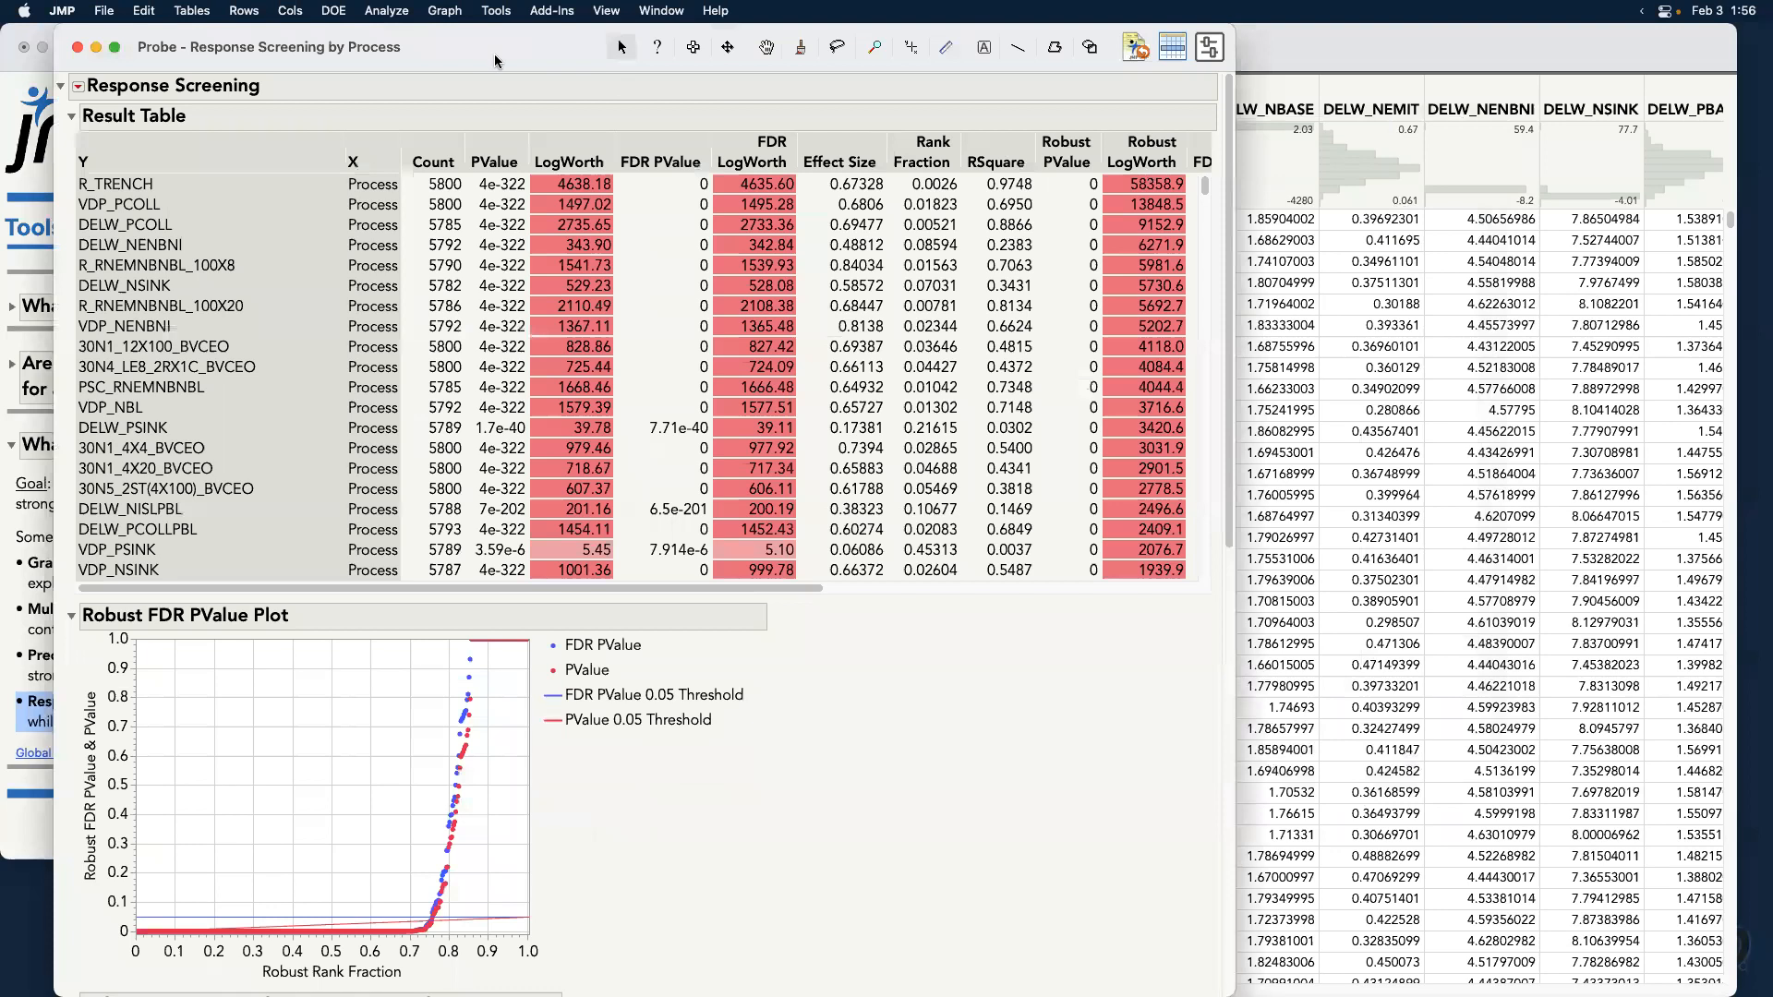
Examine the Response Screening result table across its standard and robust columns, returning to its first columns.
{"action": "left_click_drag", "start_coordinate": [495, 59], "coordinate": [738, 48]}
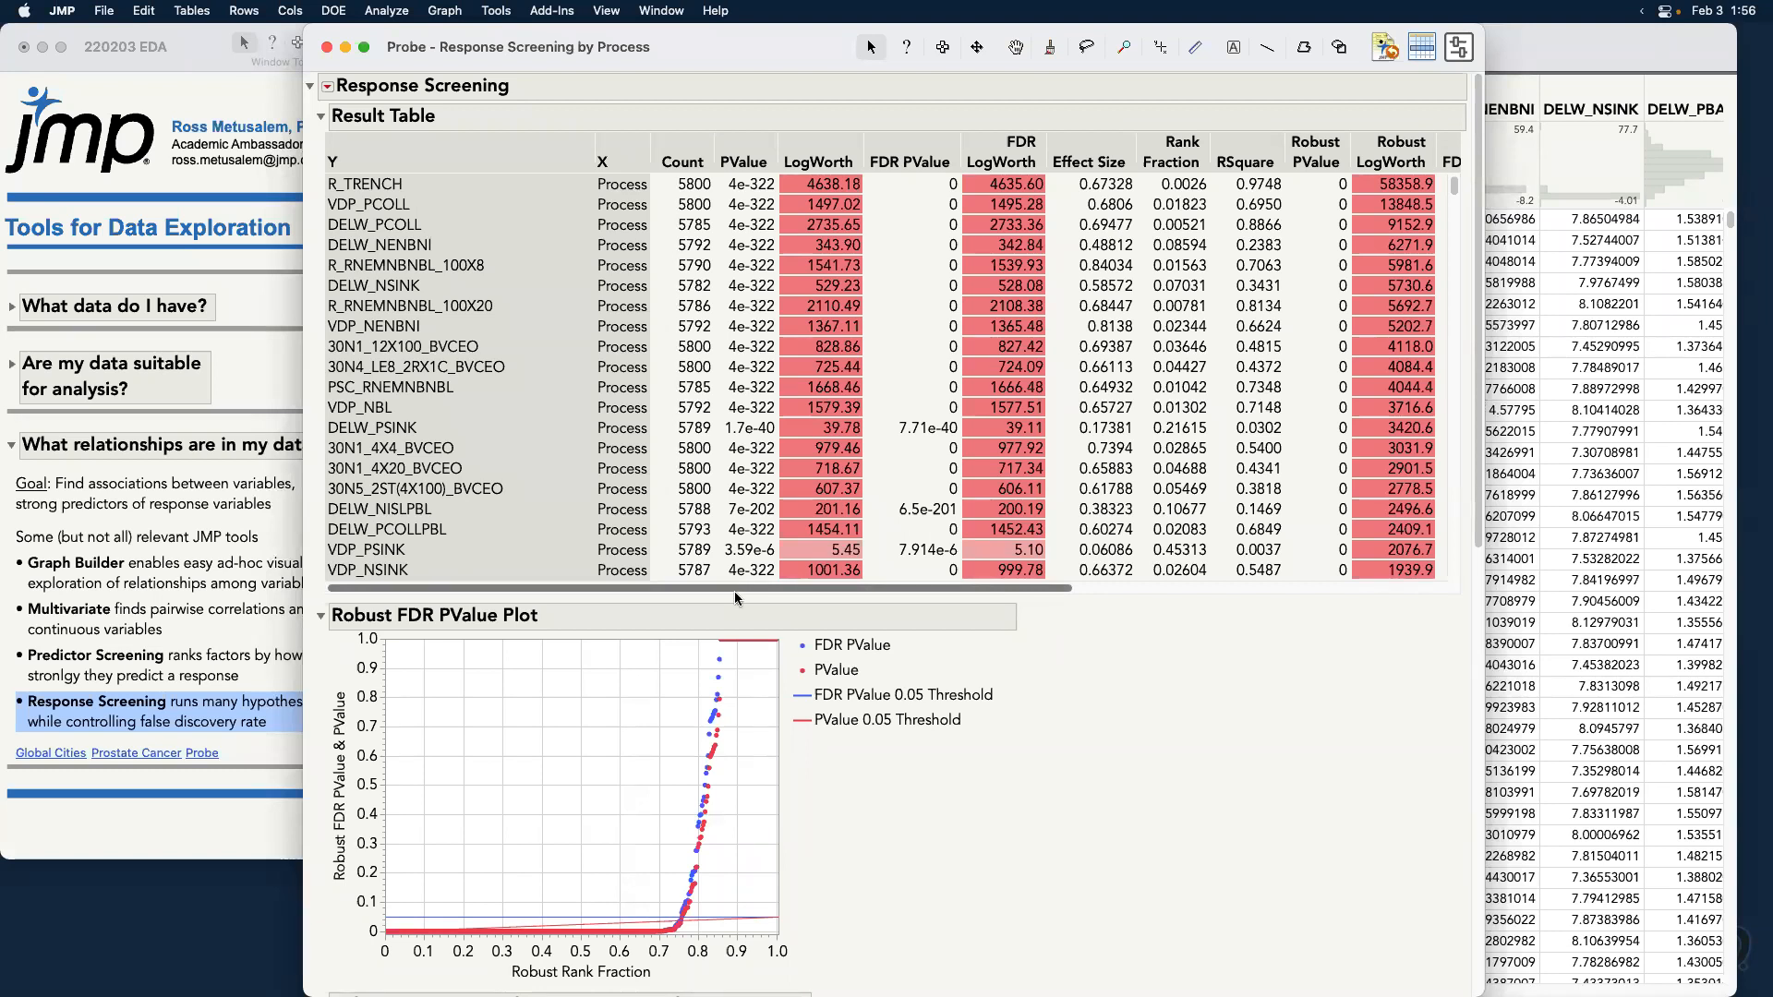
{"action": "left_click_drag", "start_coordinate": [739, 586], "coordinate": [1090, 586]}
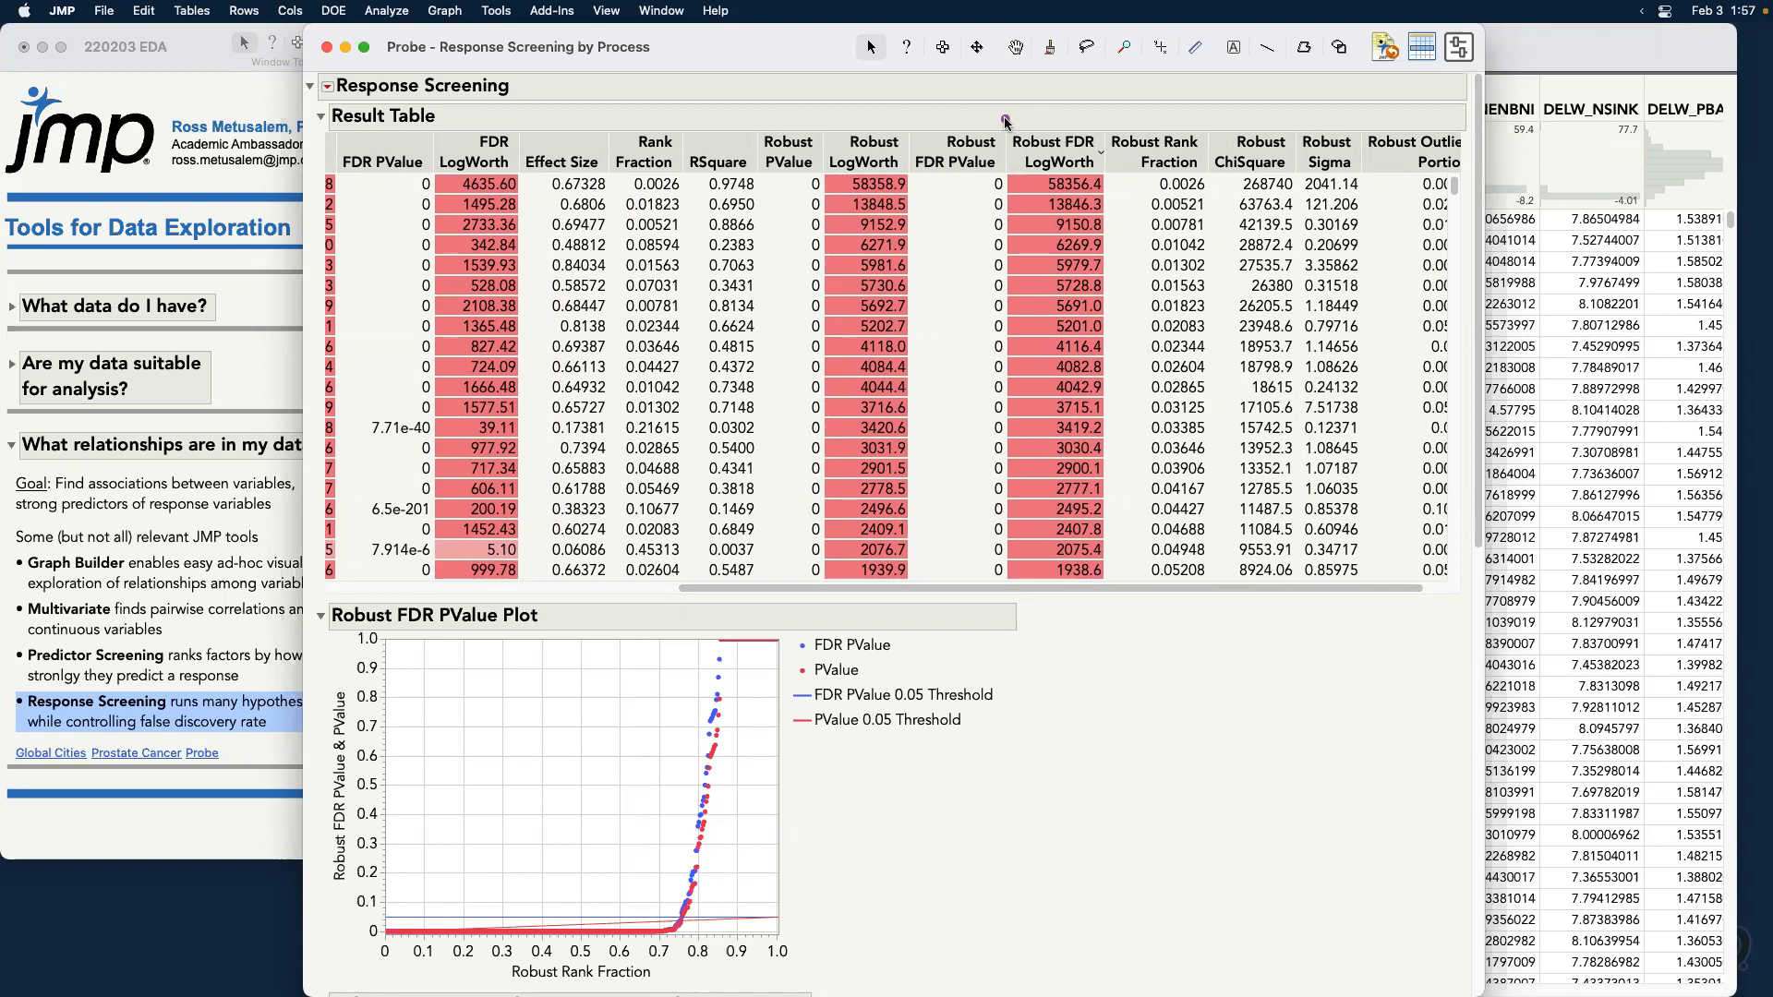
{"action": "mouse_move", "coordinate": [1006, 121]}
{"action": "left_mouse_down"}
{"action": "mouse_move", "coordinate": [1103, 124]}
{"action": "mouse_move", "coordinate": [1118, 611]}
{"action": "left_mouse_up"}
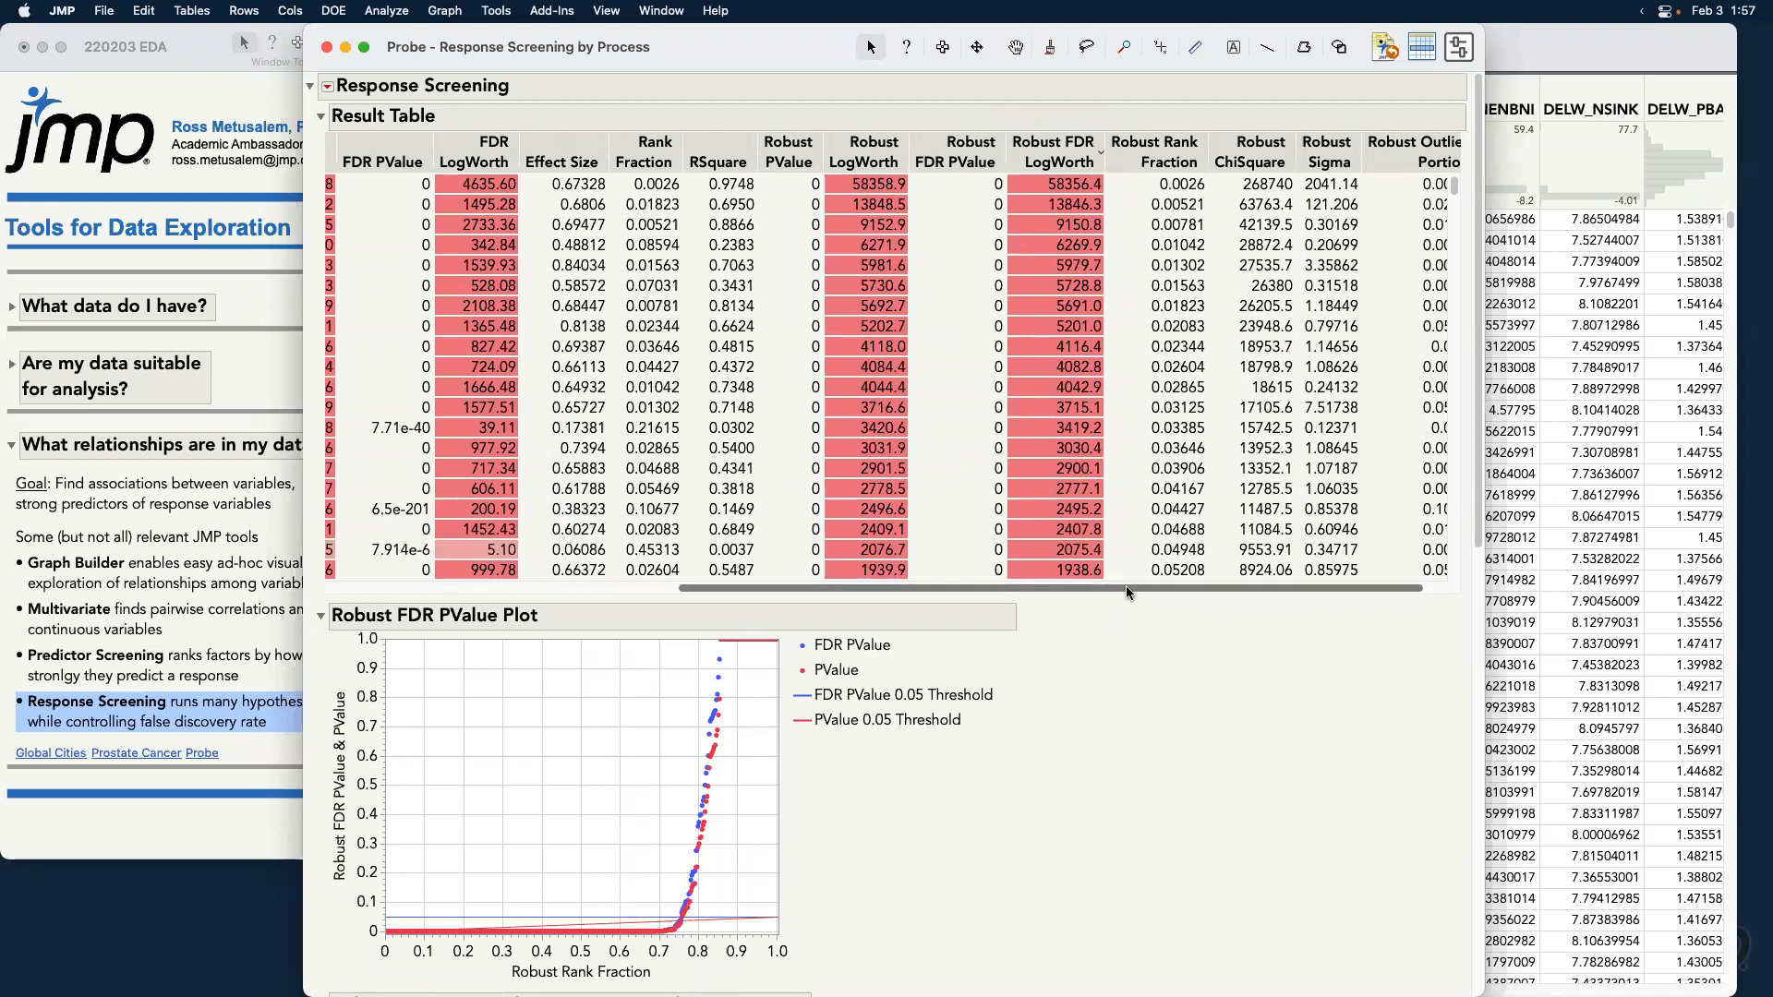
{"action": "left_click_drag", "start_coordinate": [1127, 591], "coordinate": [723, 595]}
{"action": "mouse_move", "coordinate": [1456, 191]}
{"action": "left_mouse_down"}
{"action": "mouse_move", "coordinate": [1456, 408]}
{"action": "mouse_move", "coordinate": [1456, 176]}
{"action": "left_mouse_up"}
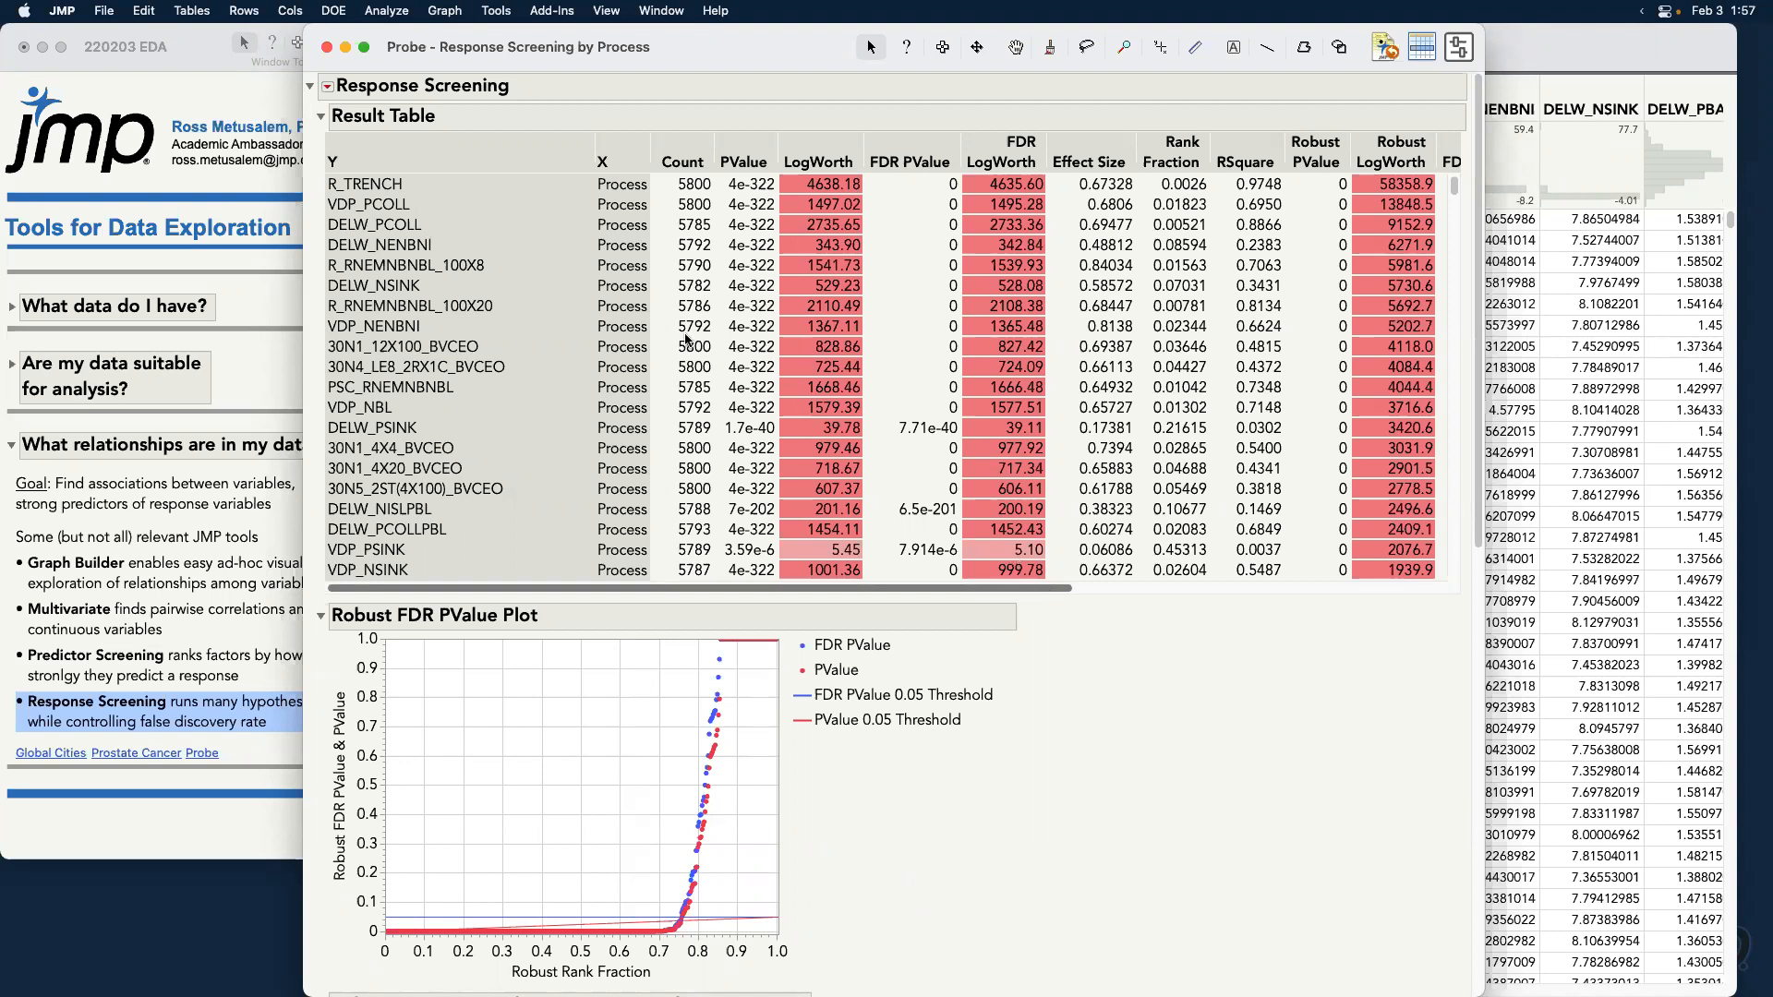
Fit the selected items for the five responses R_TRENCH through R_RNEMNBNBL_100X8, then return to the result table and clear the row selection.
{"action": "left_click_drag", "start_coordinate": [496, 181], "coordinate": [503, 265]}
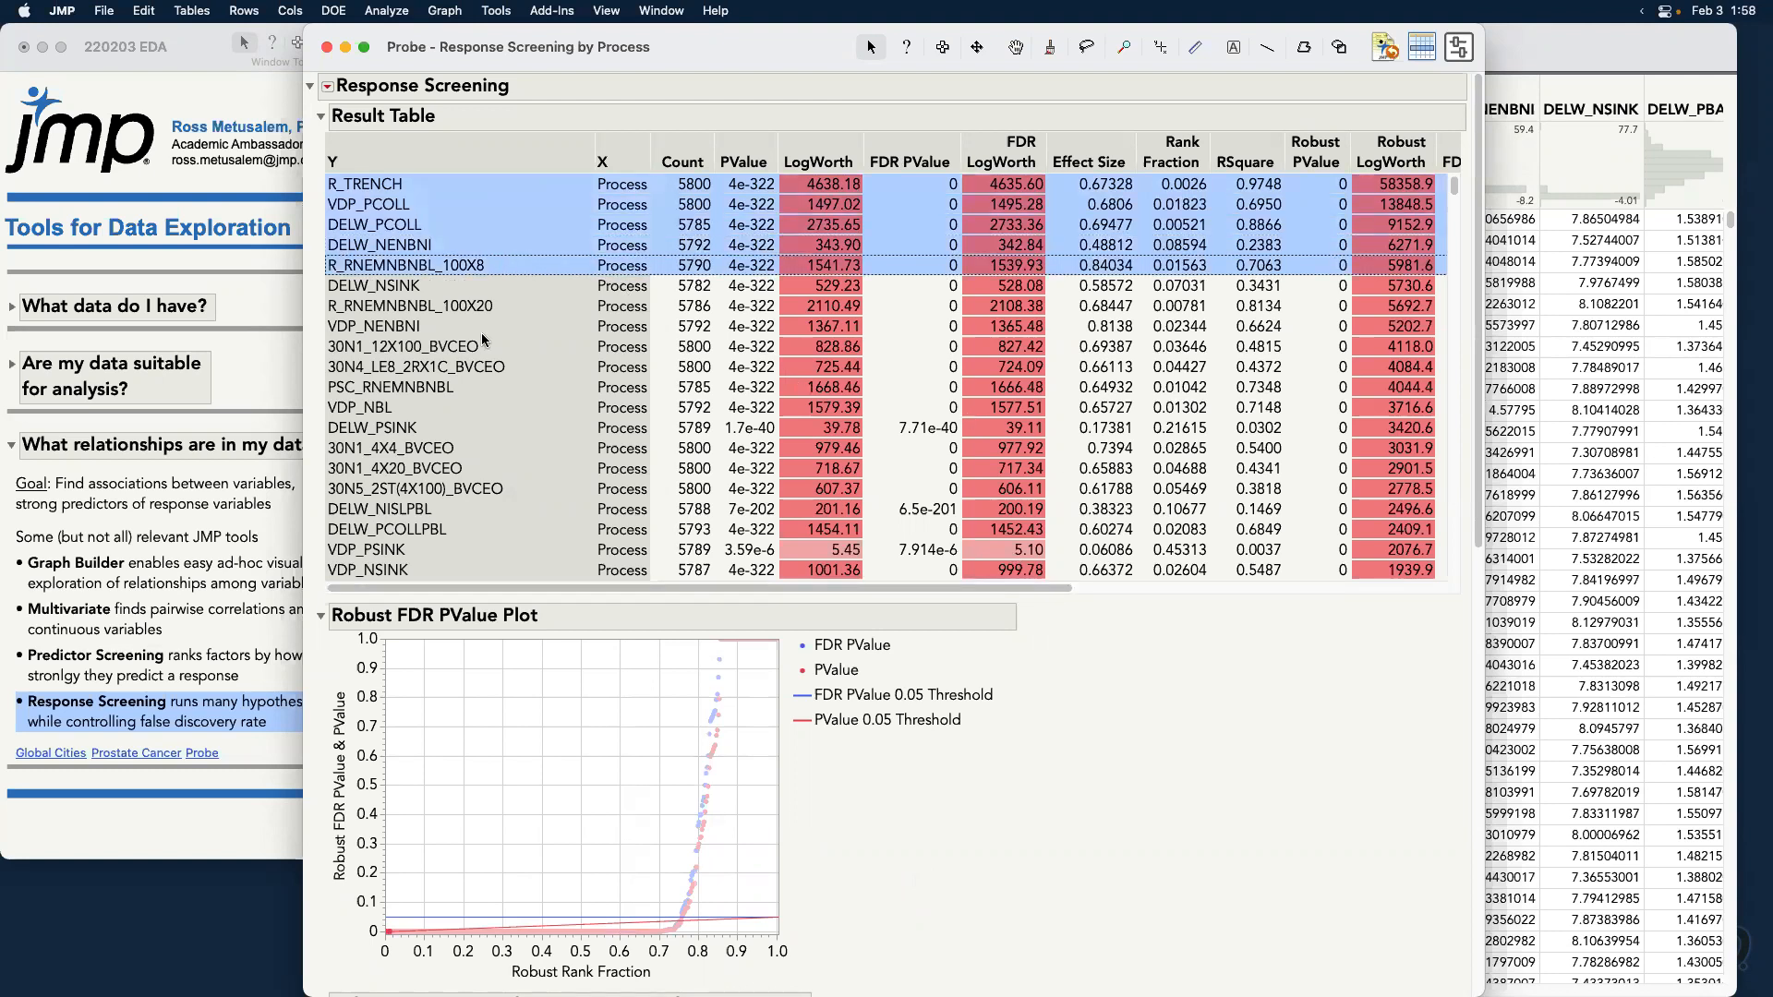
{"action": "left_click", "coordinate": [329, 87]}
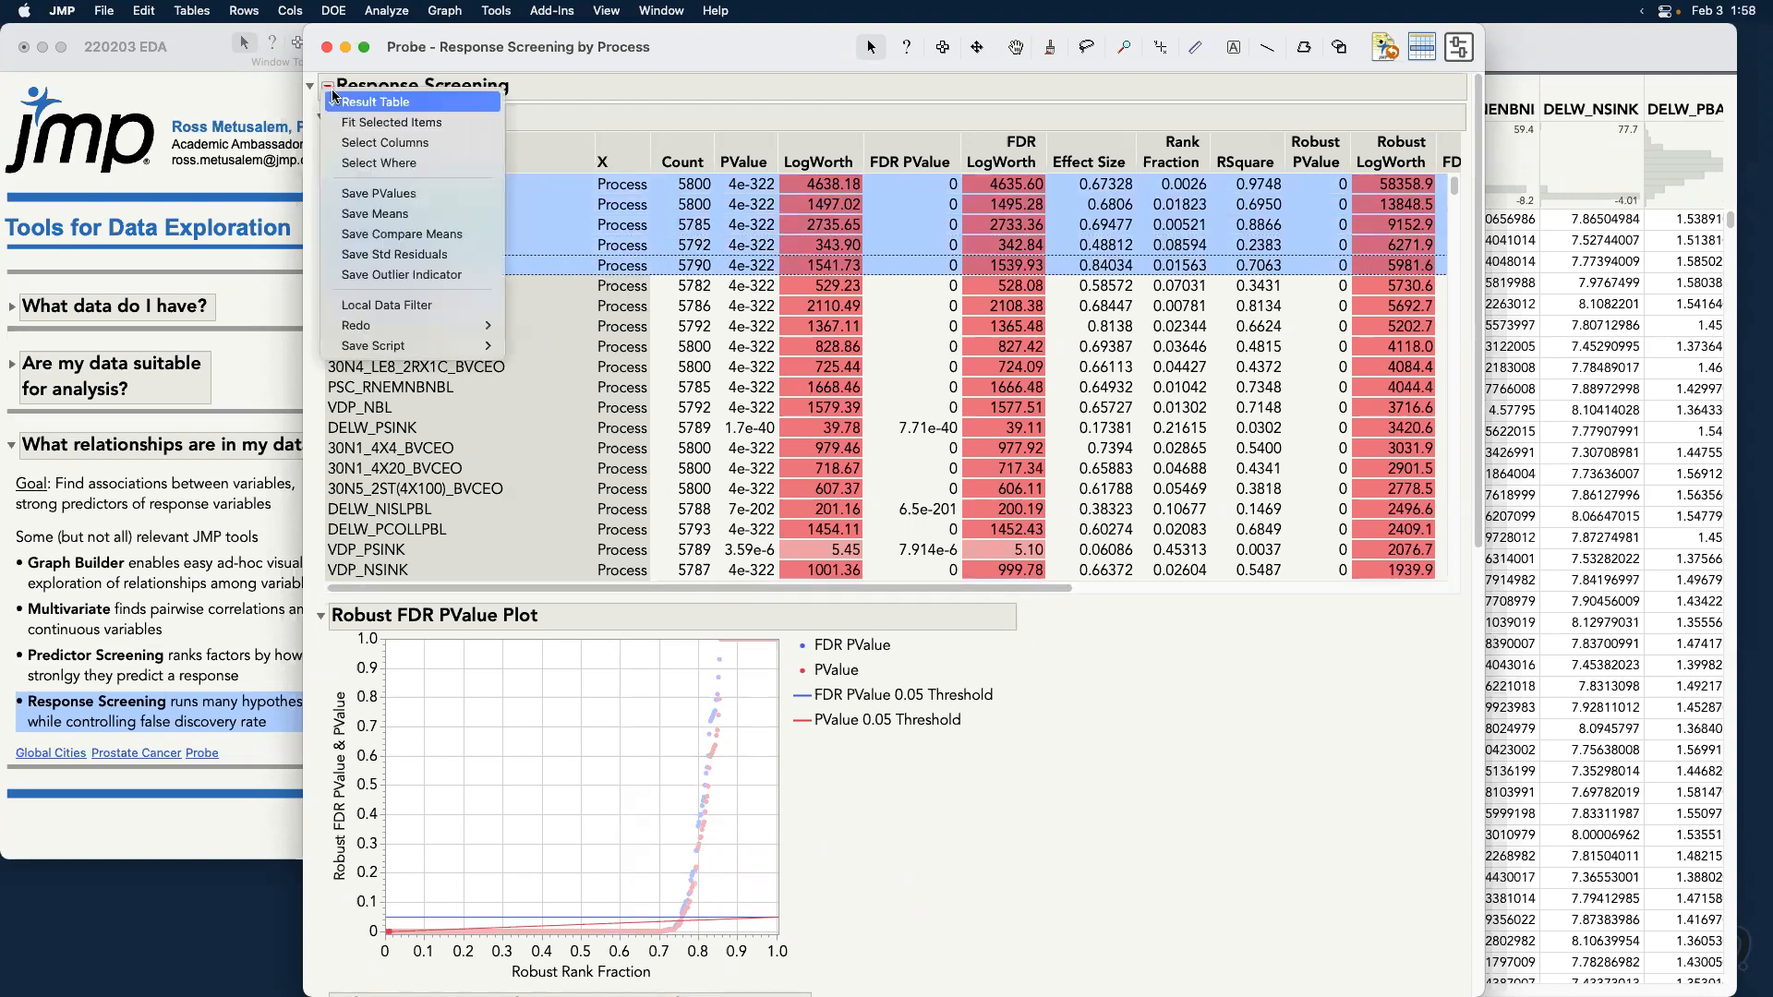
{"action": "left_click", "coordinate": [484, 129]}
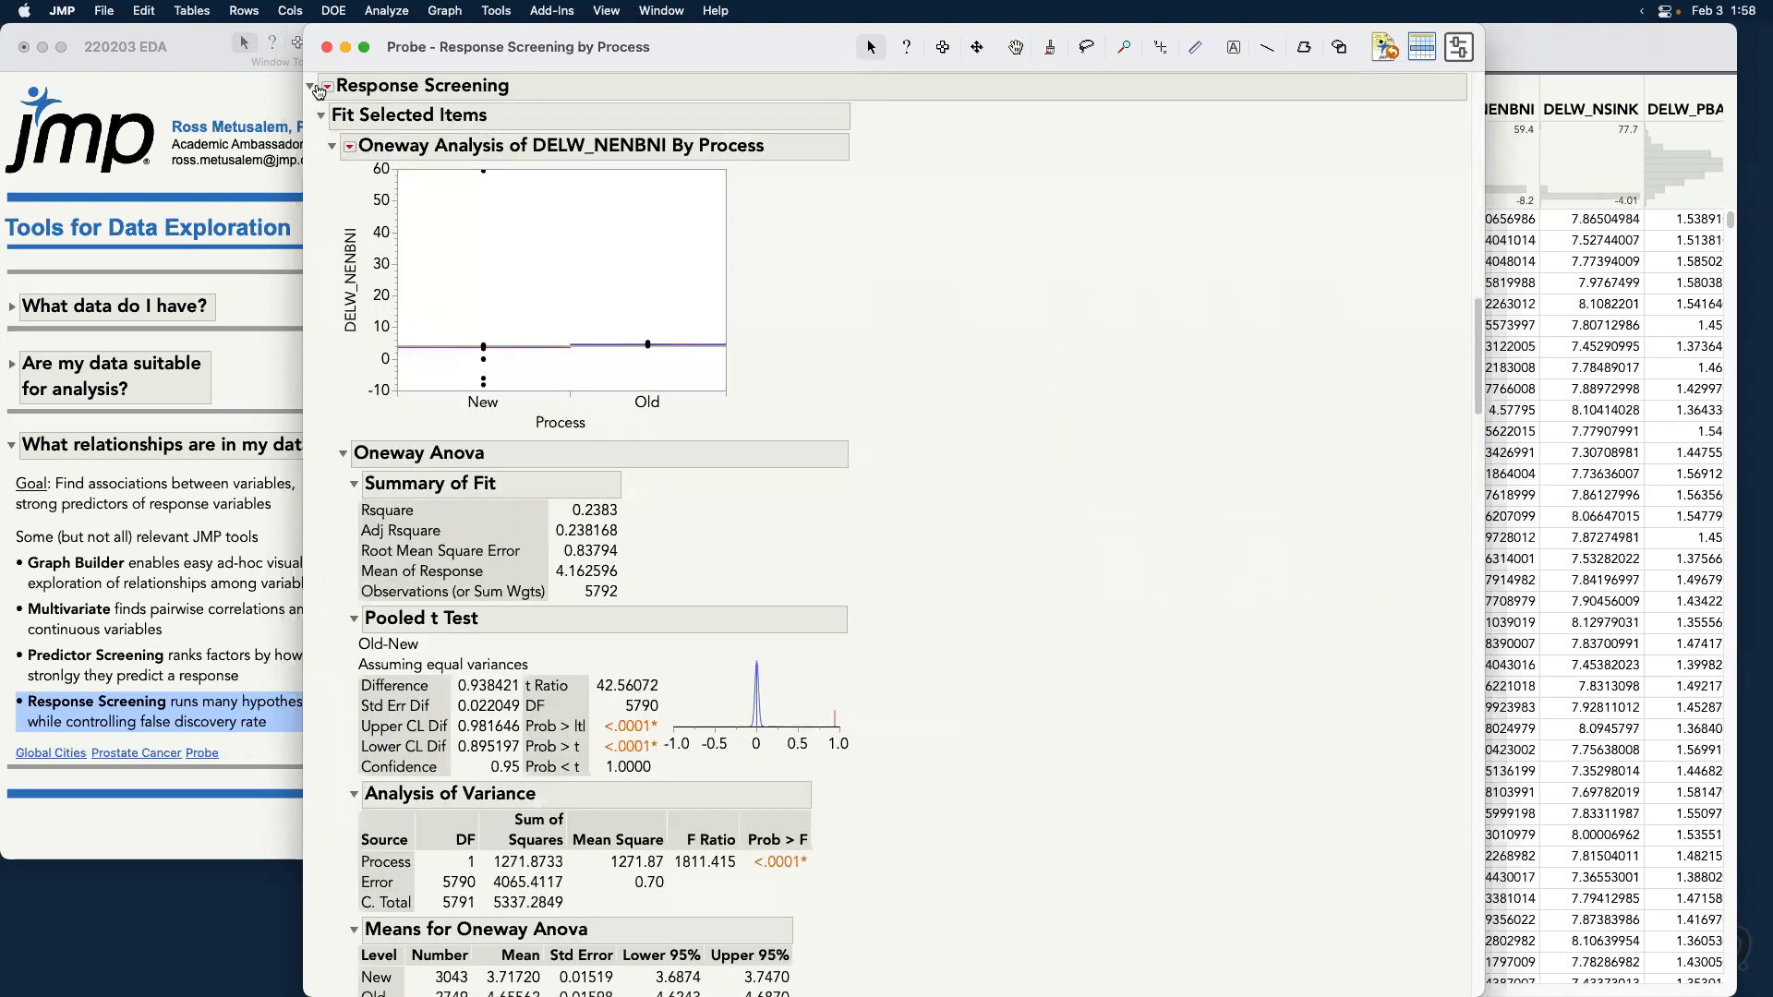
{"action": "left_click_drag", "start_coordinate": [1478, 368], "coordinate": [1463, 84]}
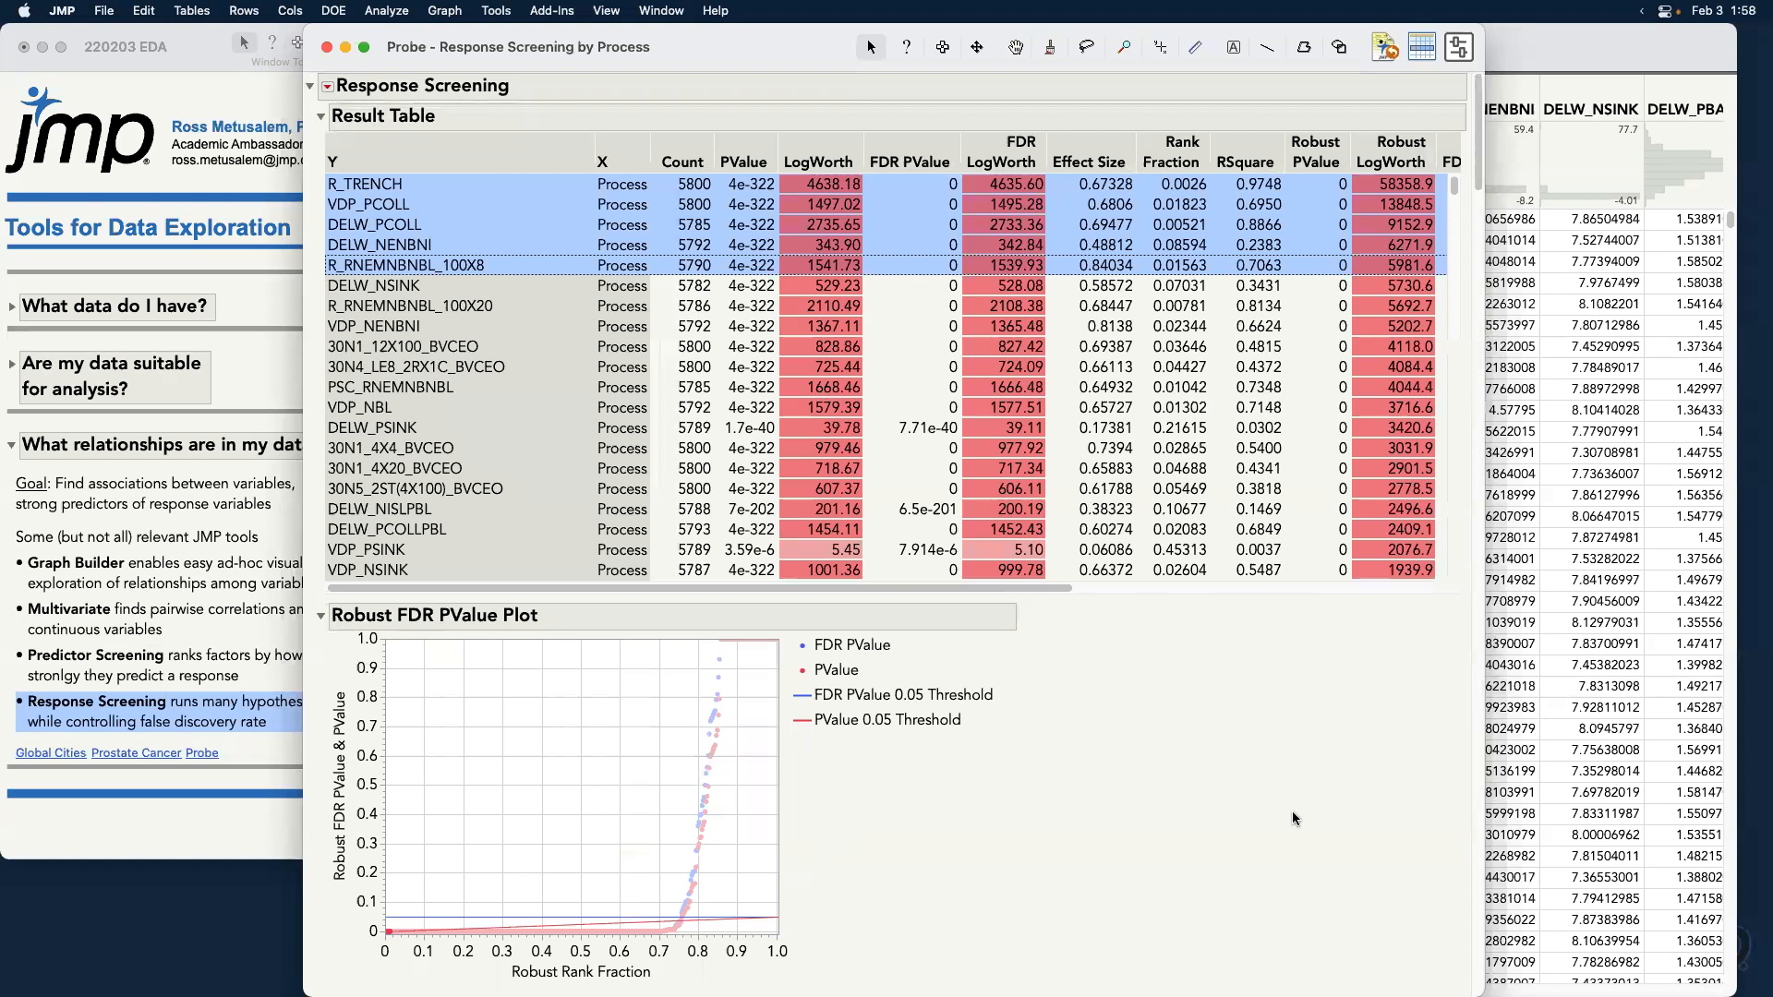
{"action": "left_click", "coordinate": [619, 712]}
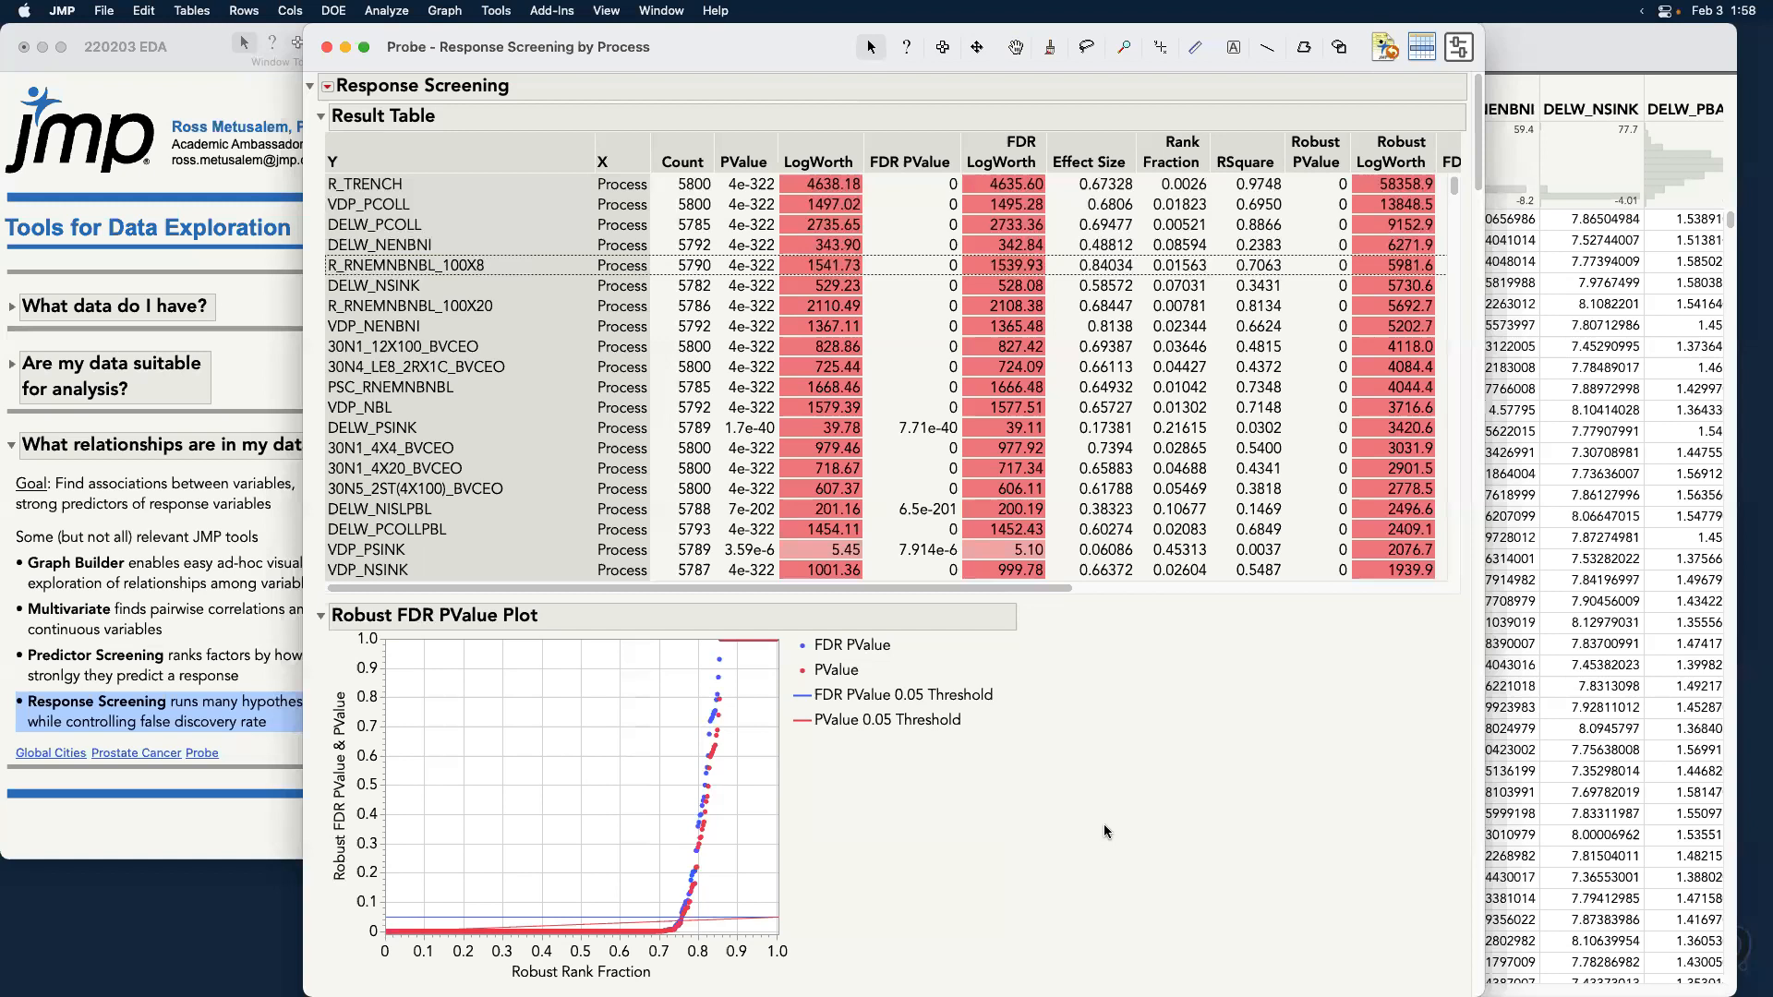
Close the Response Screening report and highlight the Predictor Screening bullet in the journal.
{"action": "left_click", "coordinate": [323, 50]}
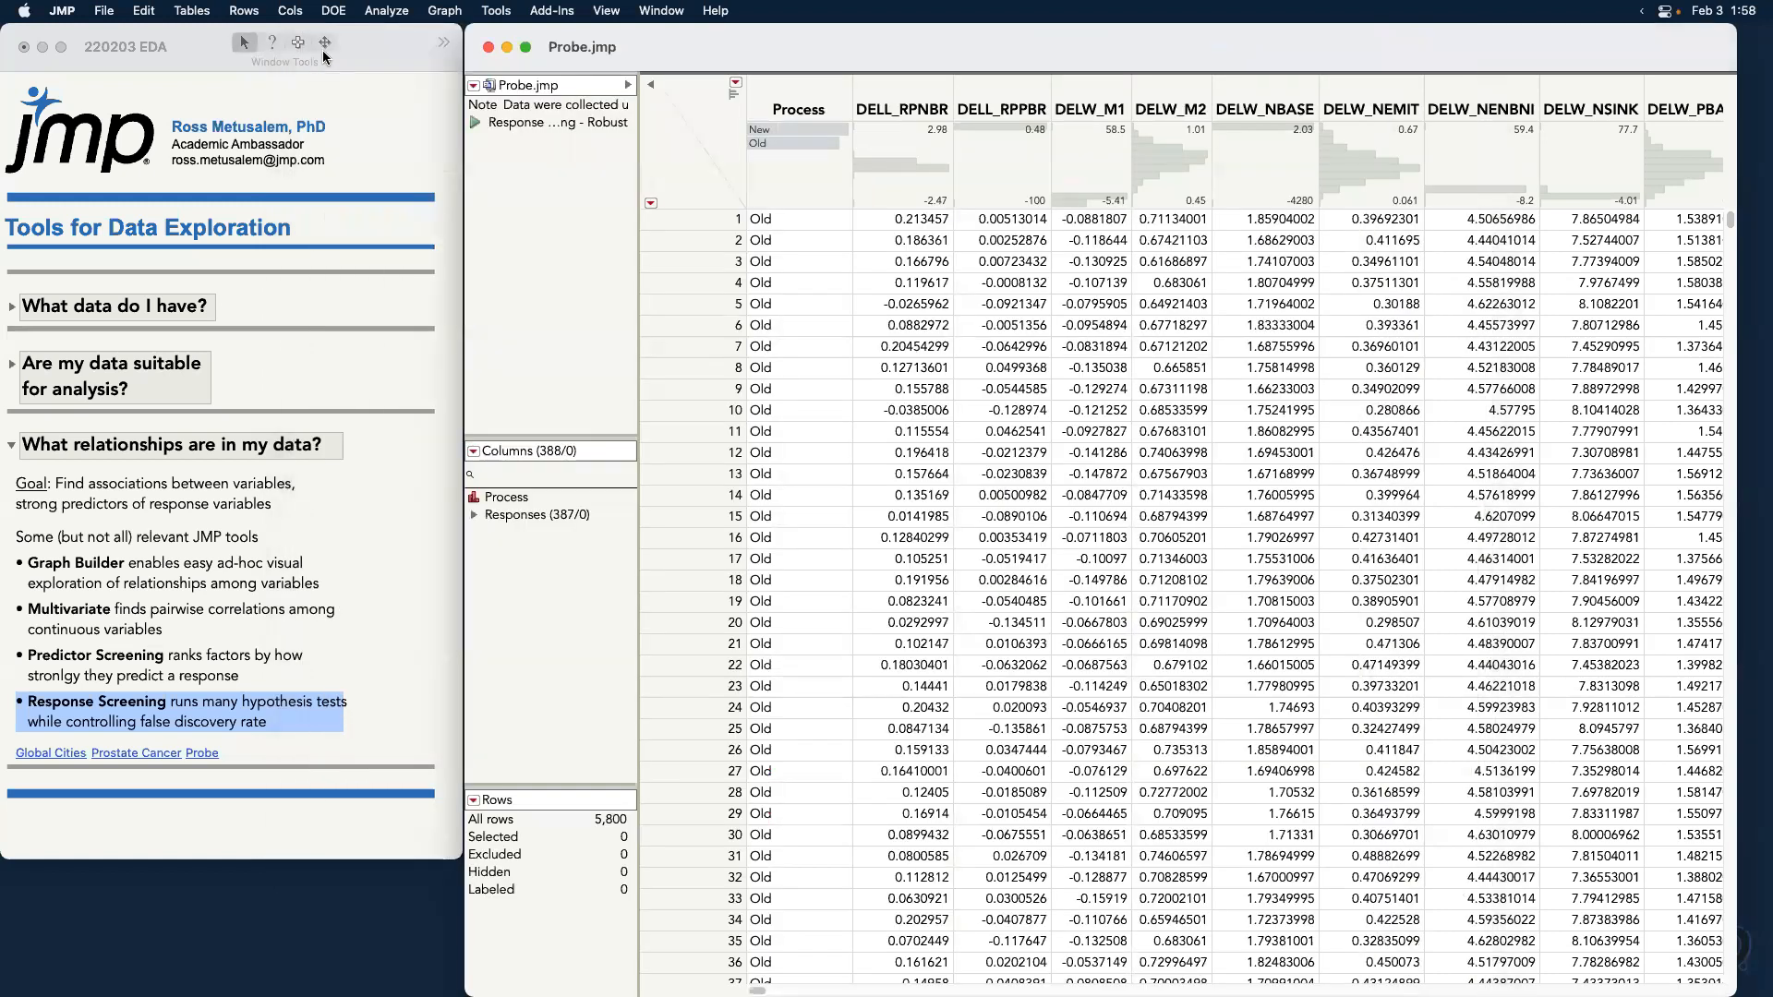
{"action": "left_click", "coordinate": [384, 67]}
{"action": "left_click", "coordinate": [277, 653]}
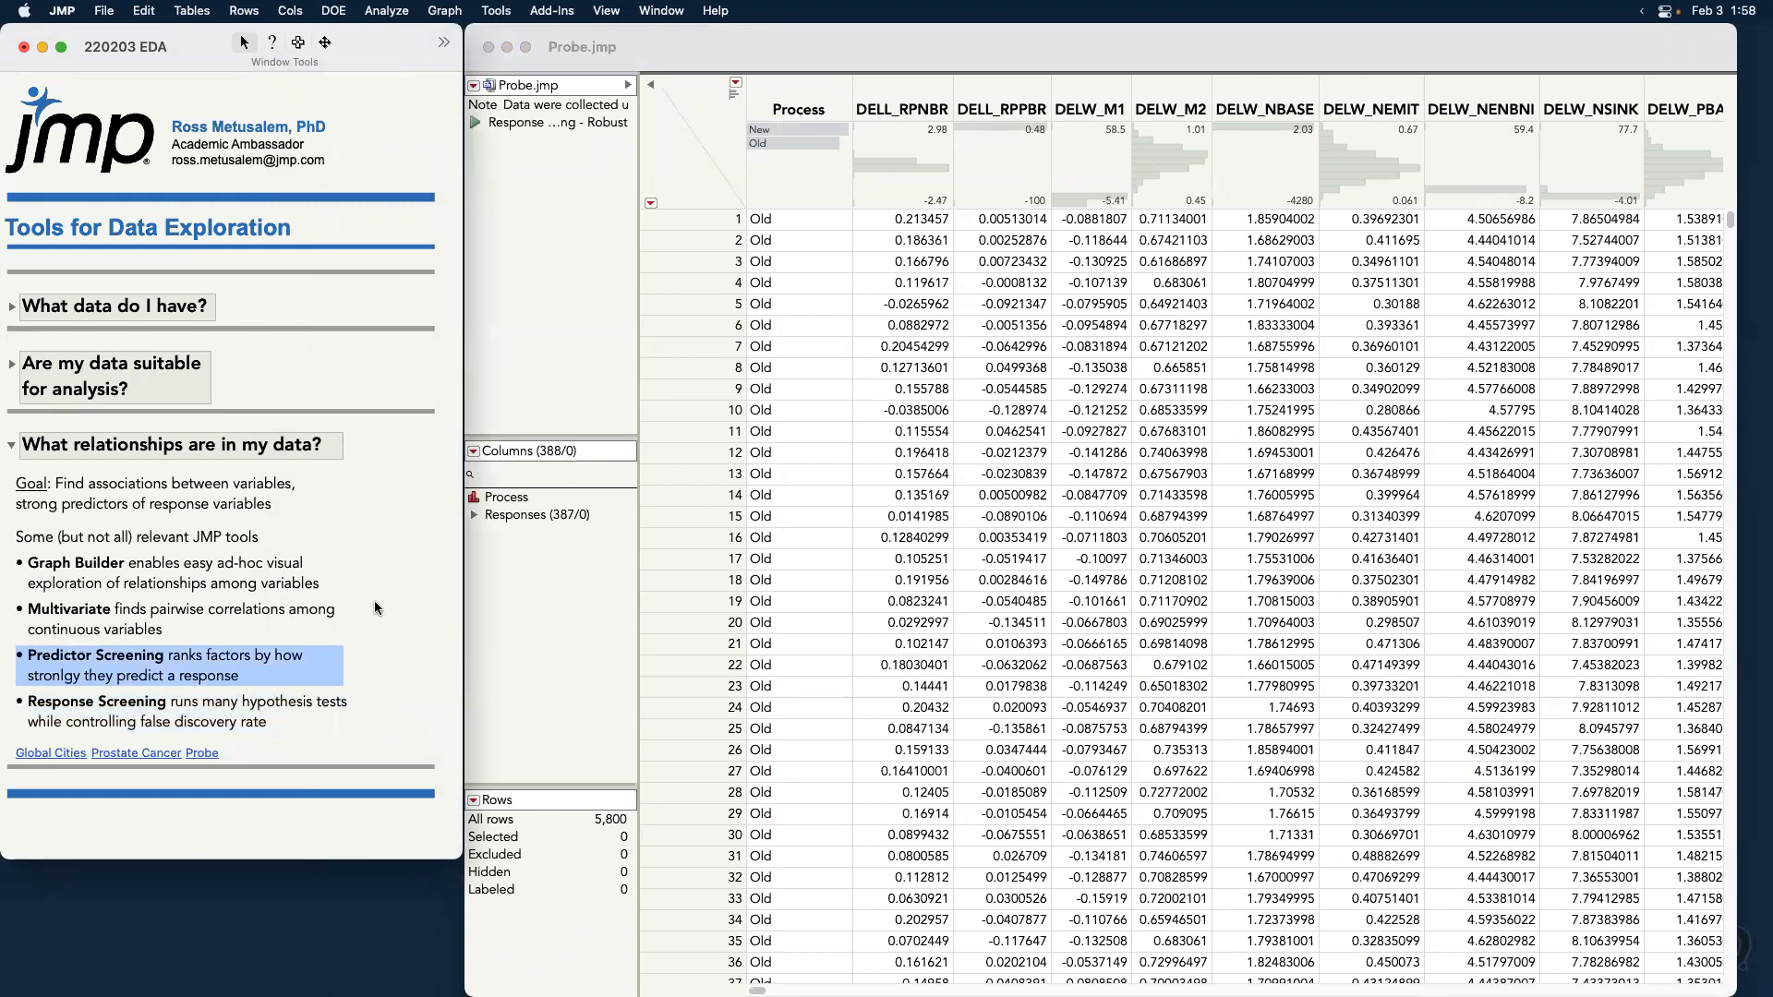
Open the Predictor Screening platform.
{"action": "left_click", "coordinate": [401, 13]}
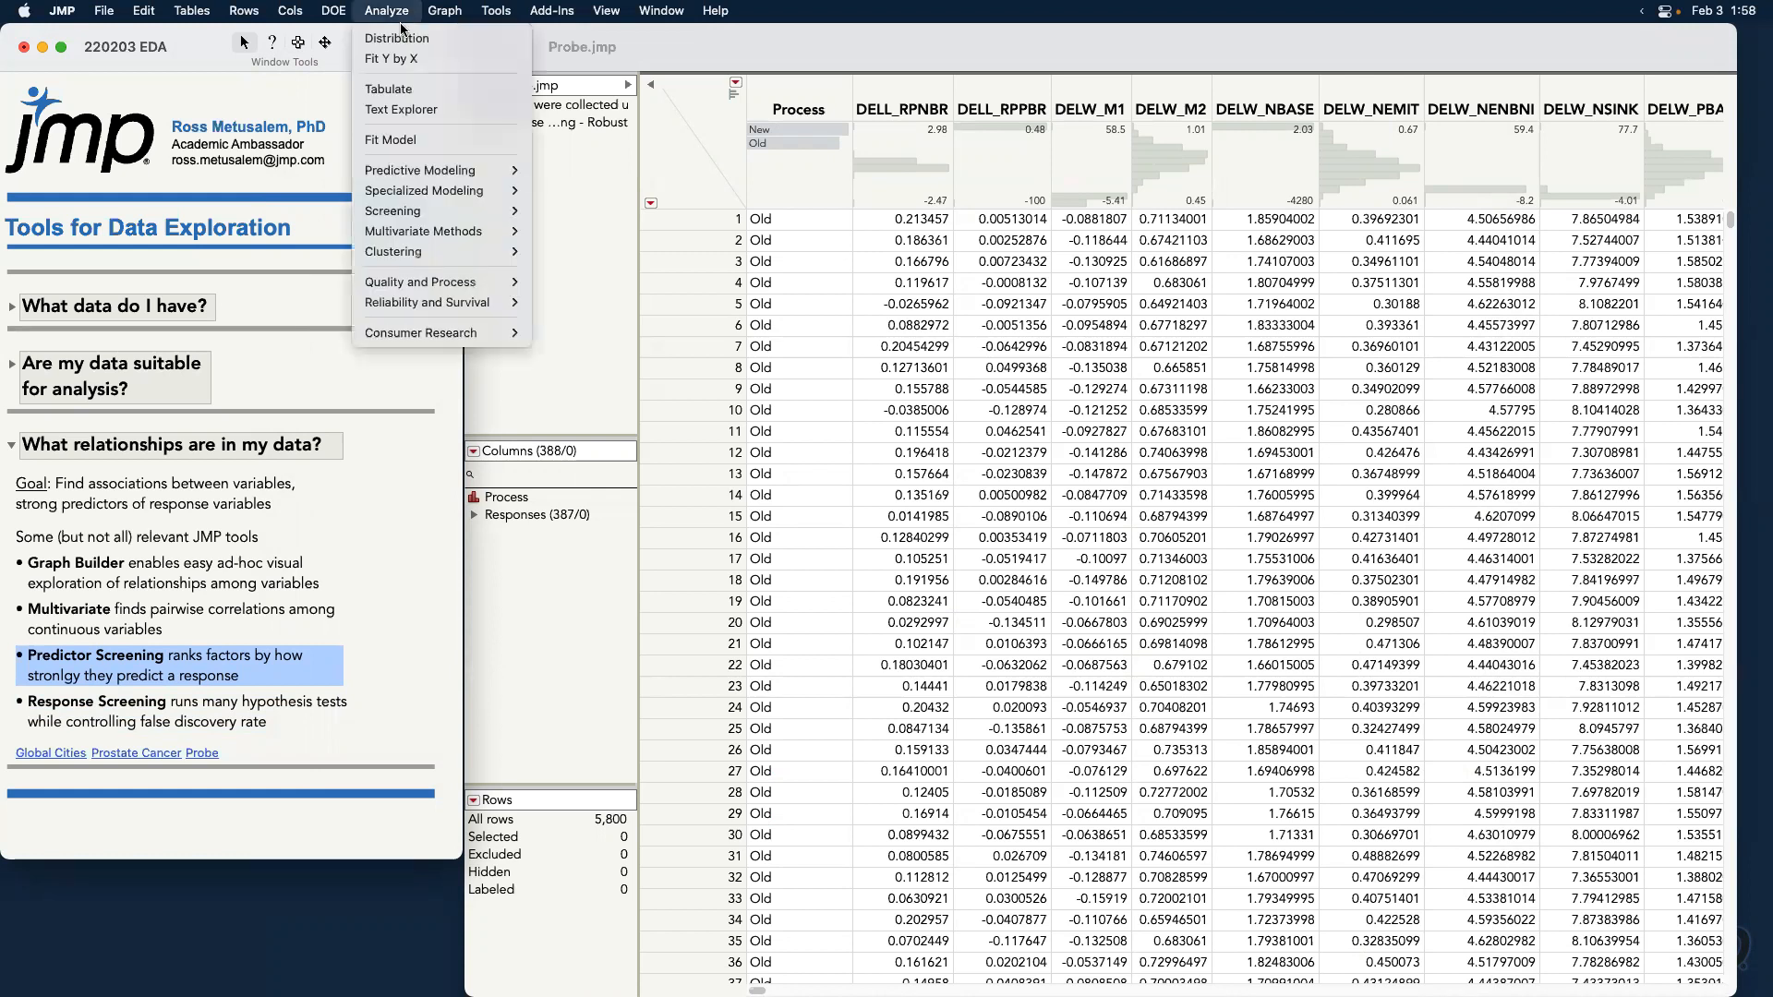
{"action": "mouse_move", "coordinate": [461, 222]}
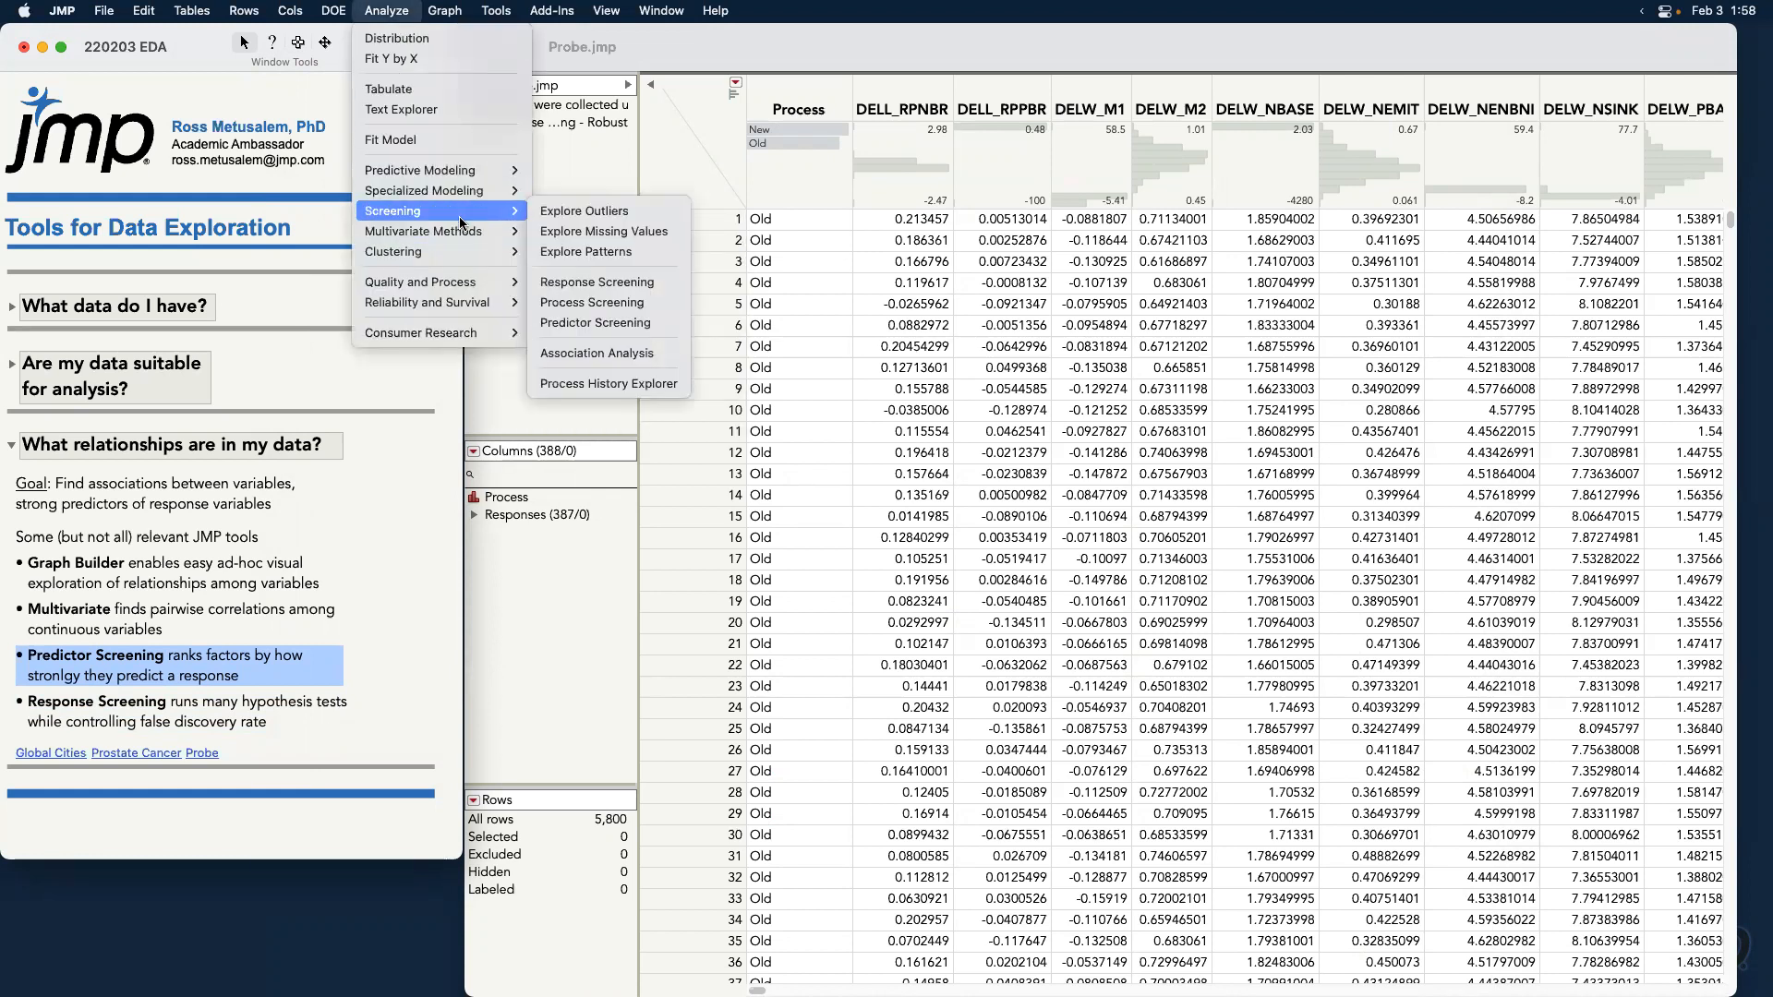